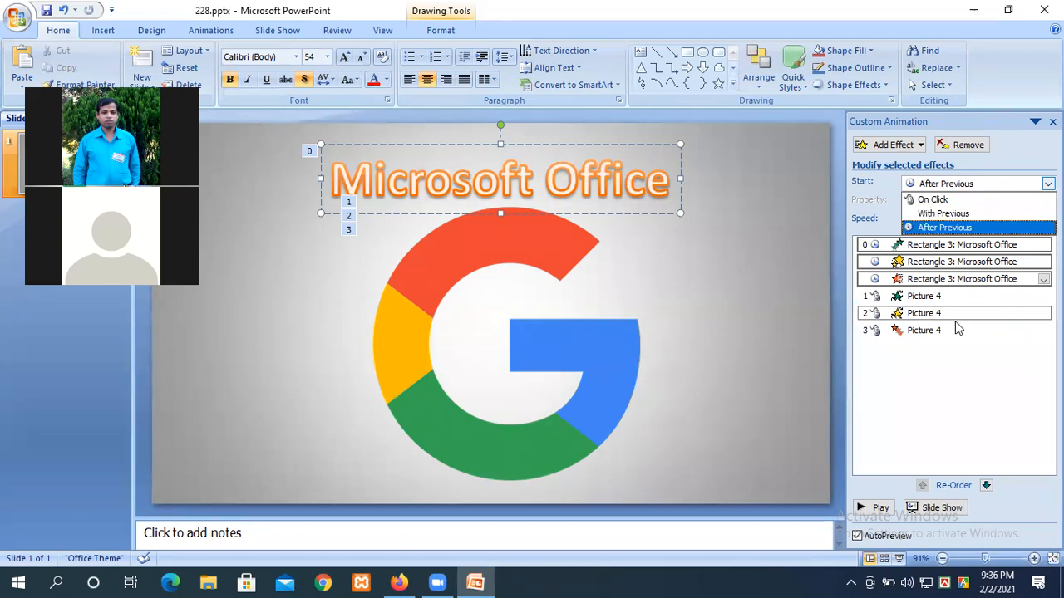
# Step: Set the three Google logo effects to start After Previous, then deselect the logo
pyautogui.click(547, 241)
pyautogui.click(548, 246)
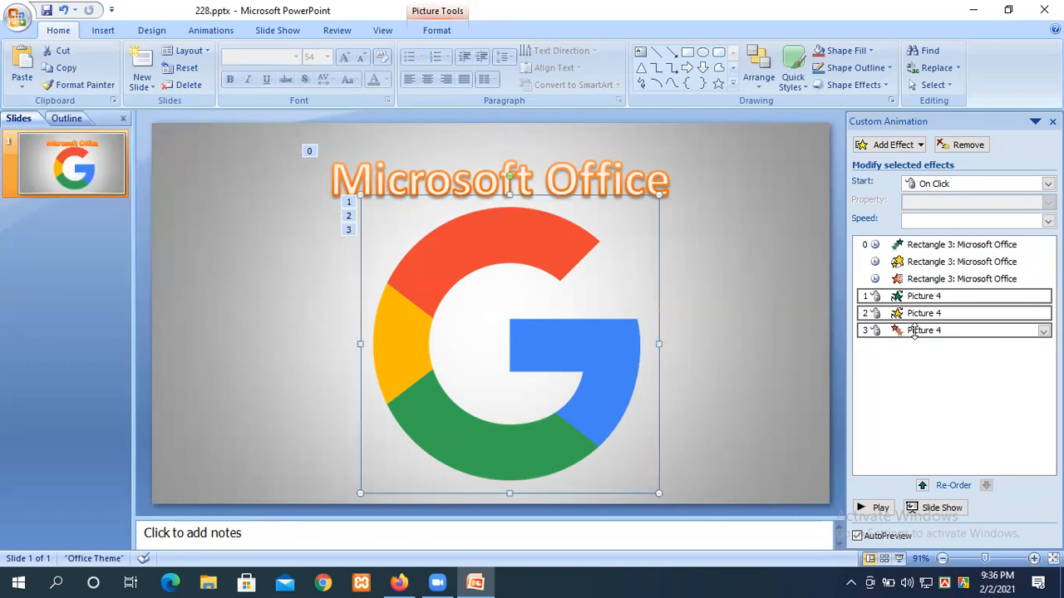
pyautogui.click(929, 185)
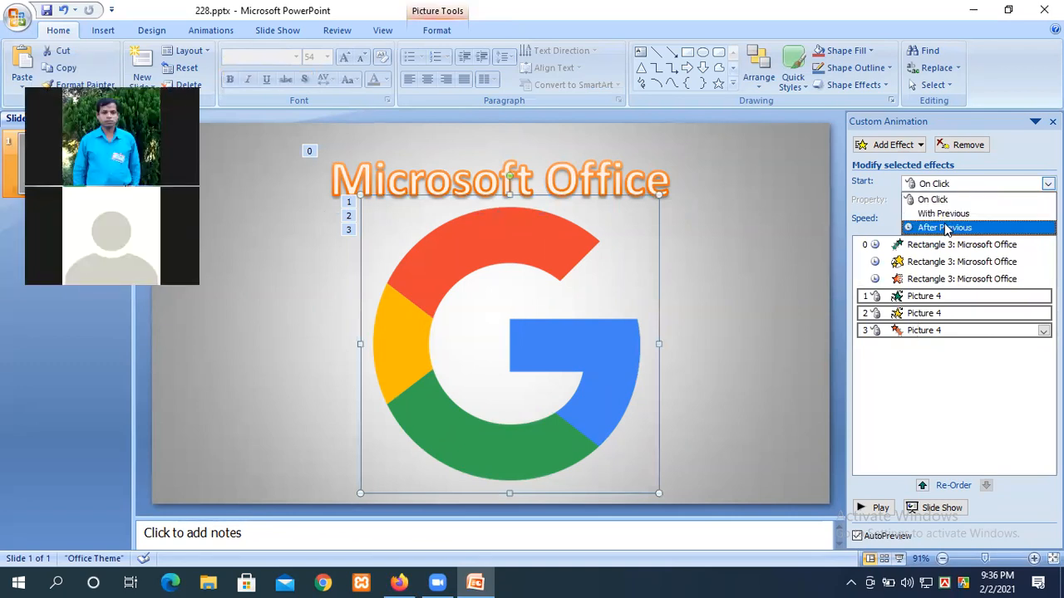
pyautogui.click(944, 229)
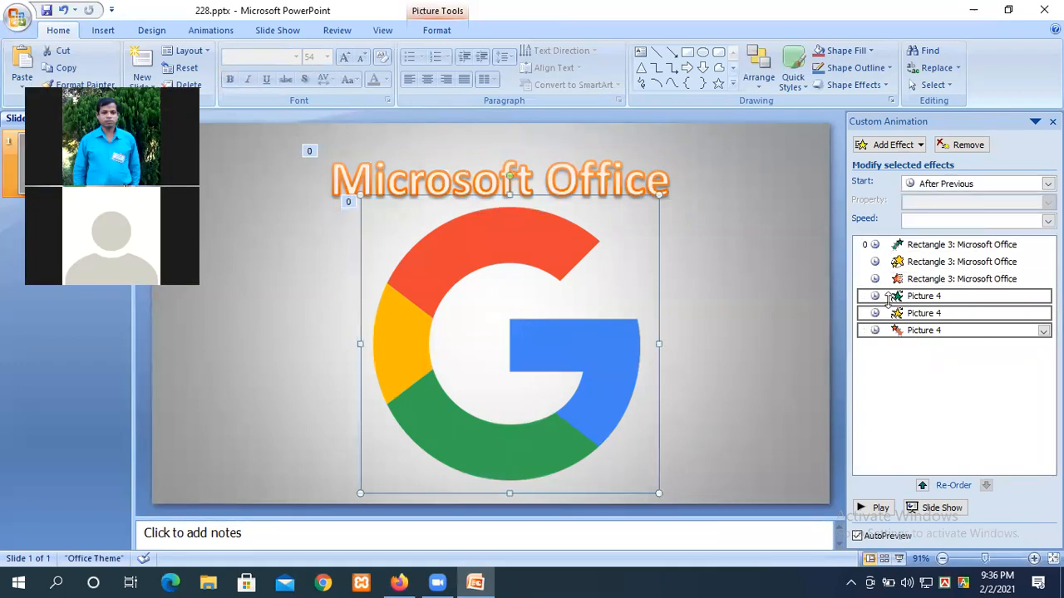
pyautogui.click(892, 375)
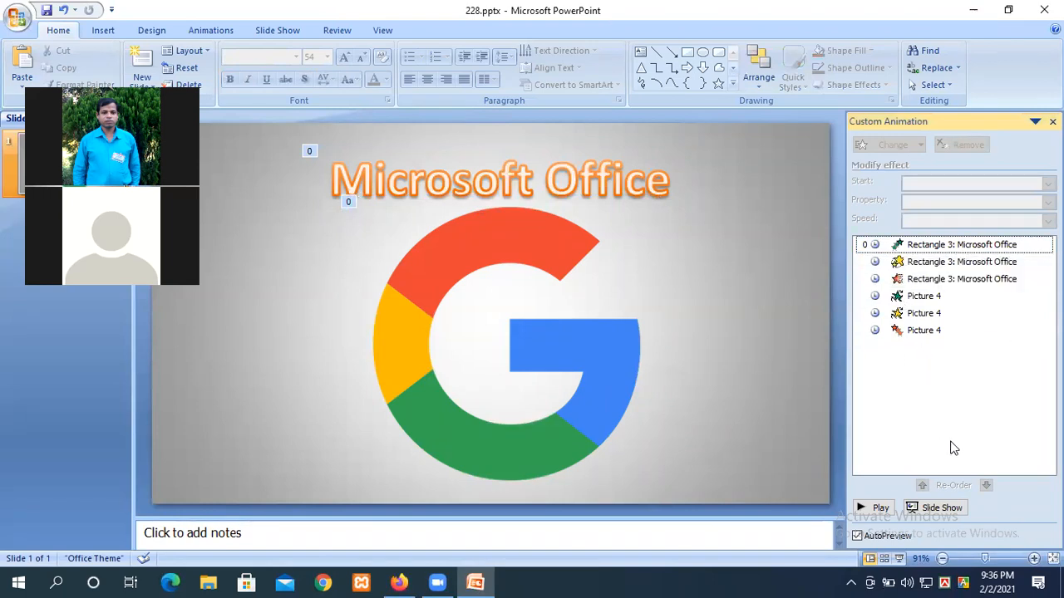
pyautogui.press('F5')
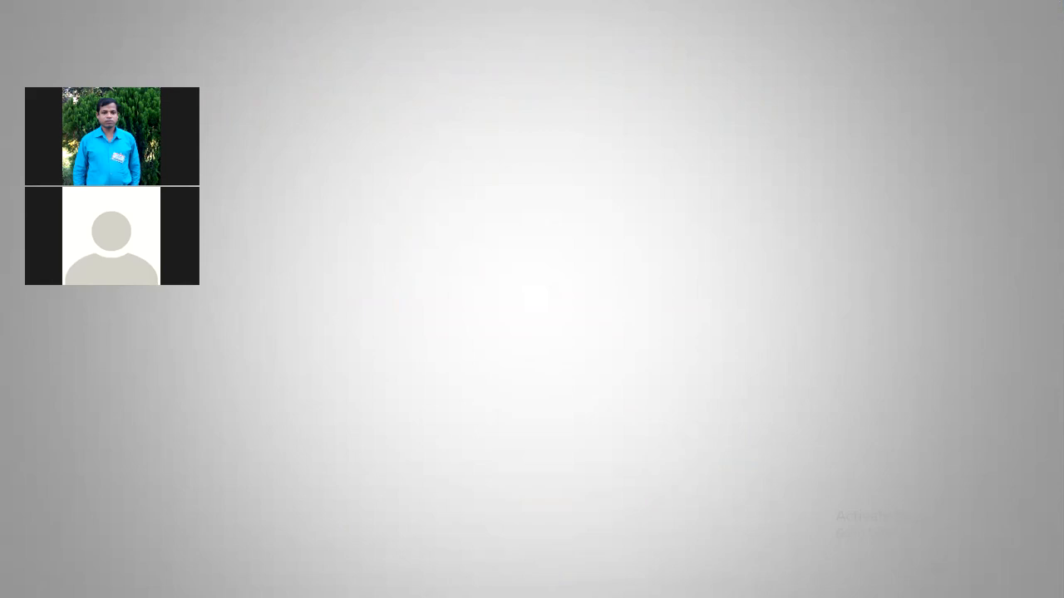
pyautogui.press('Escape')
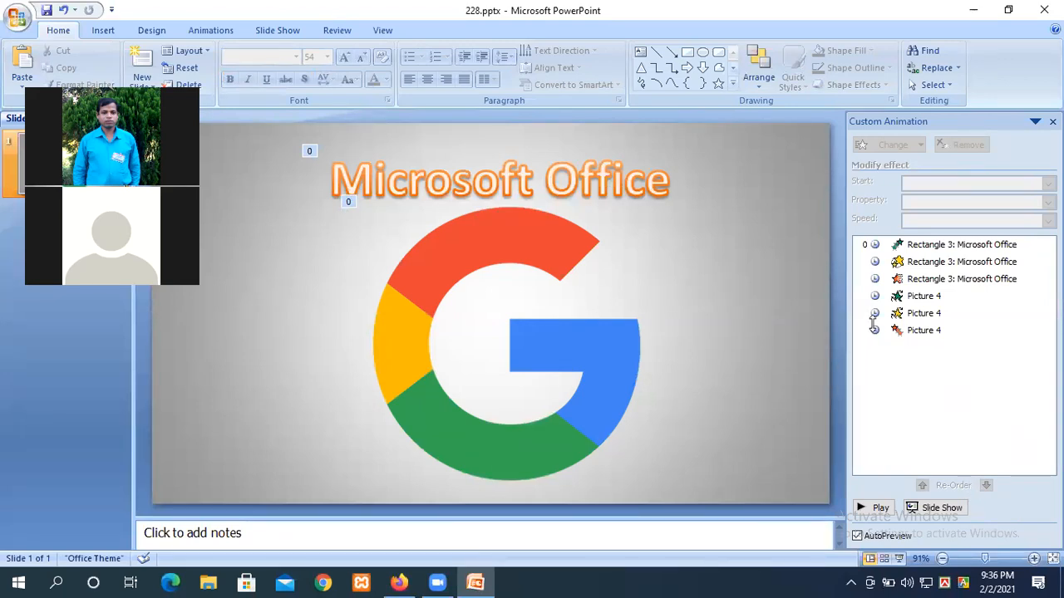
pyautogui.click(912, 279)
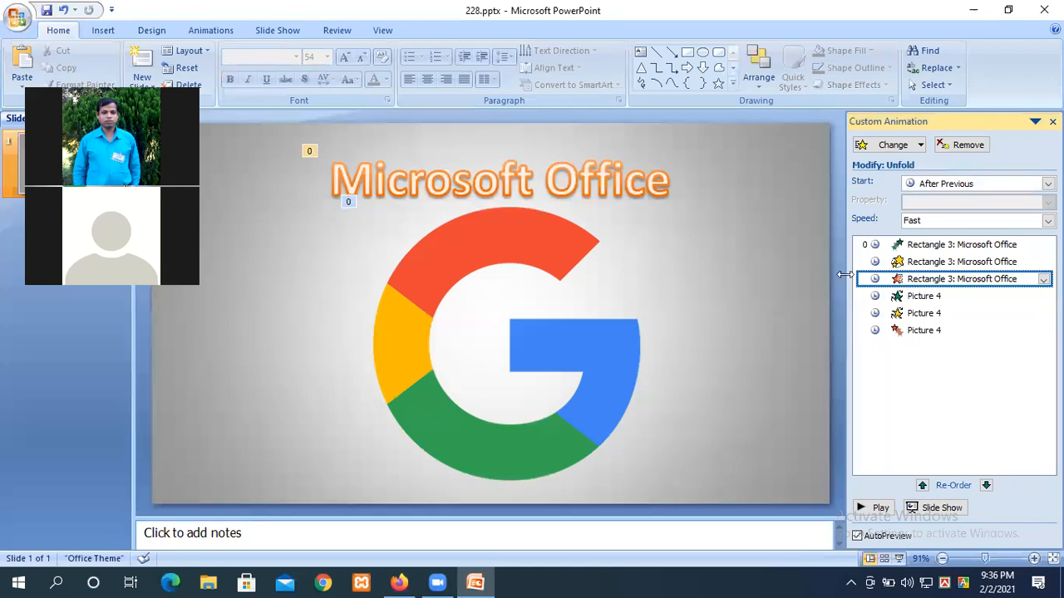
pyautogui.click(926, 183)
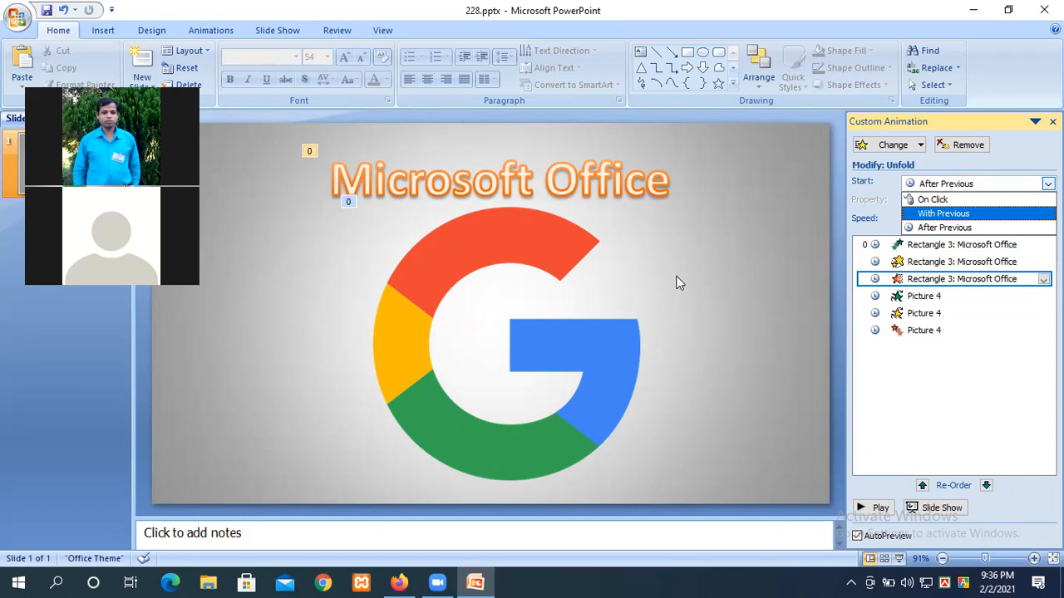
pyautogui.click(937, 349)
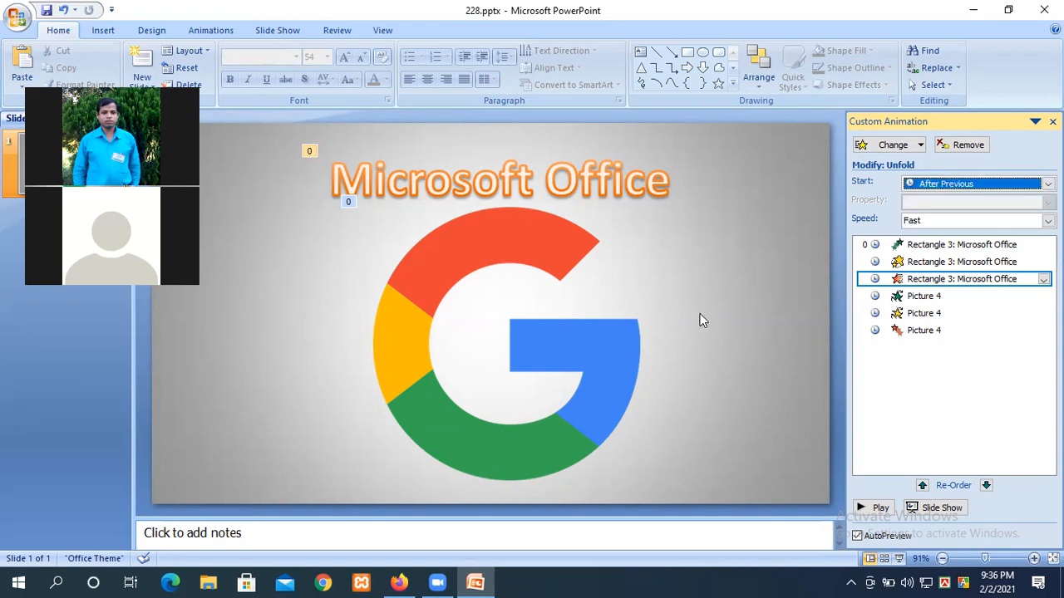
pyautogui.click(494, 176)
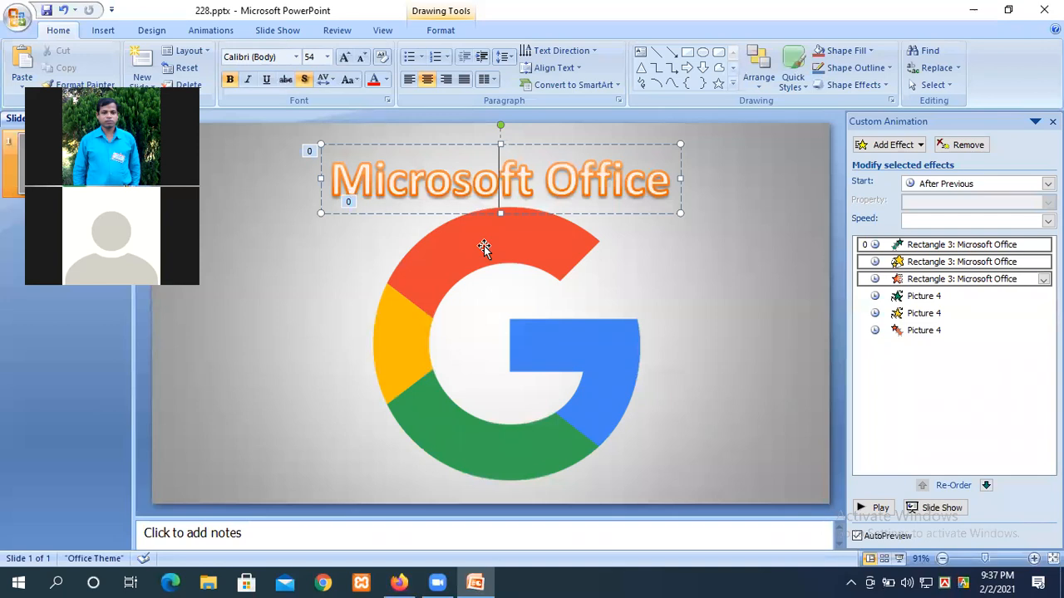
pyautogui.click(919, 314)
pyautogui.click(915, 264)
pyautogui.click(914, 280)
pyautogui.click(912, 314)
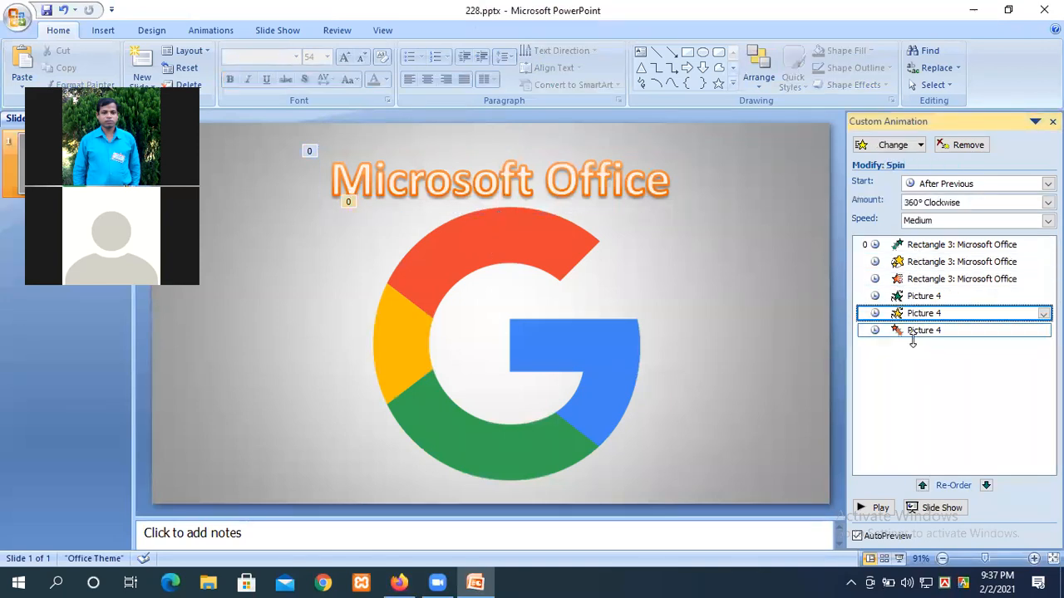
pyautogui.click(914, 245)
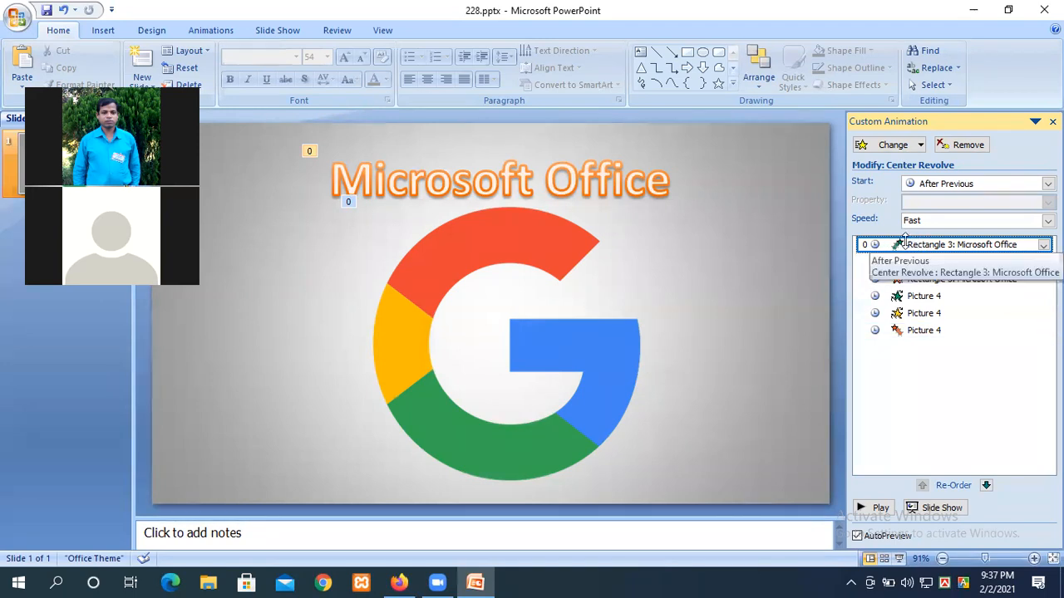
pyautogui.click(644, 178)
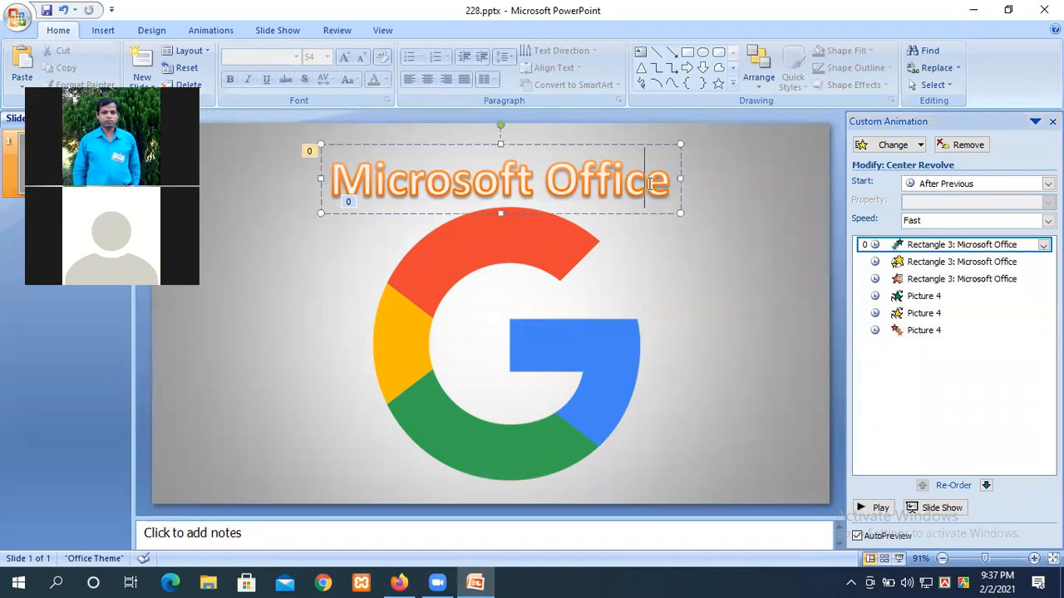
pyautogui.click(903, 243)
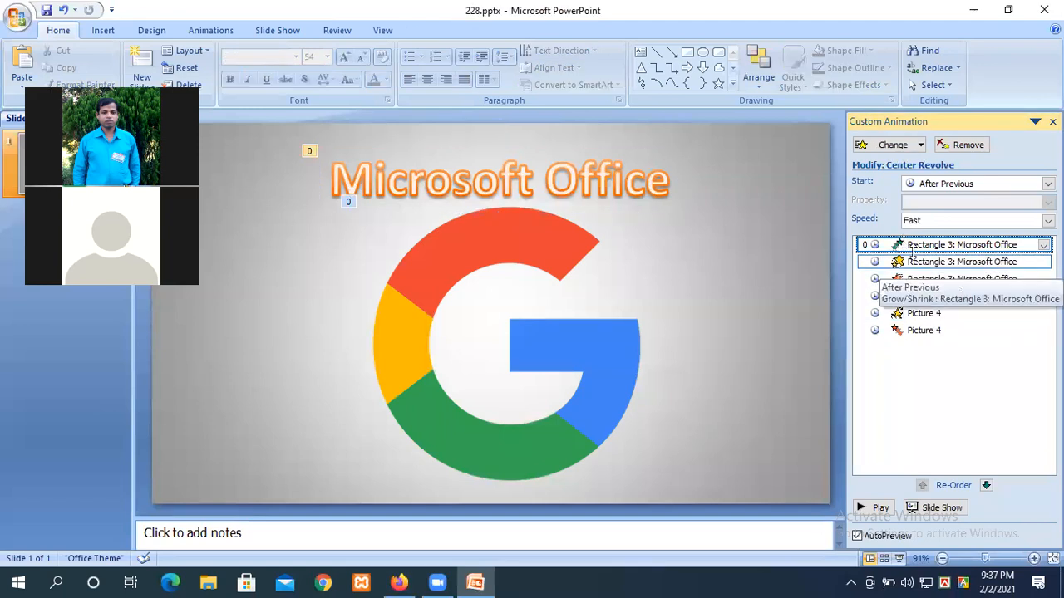
# Step: Open the Center Revolve effect options and browse the sound list without choosing one
pyautogui.doubleClick(904, 243)
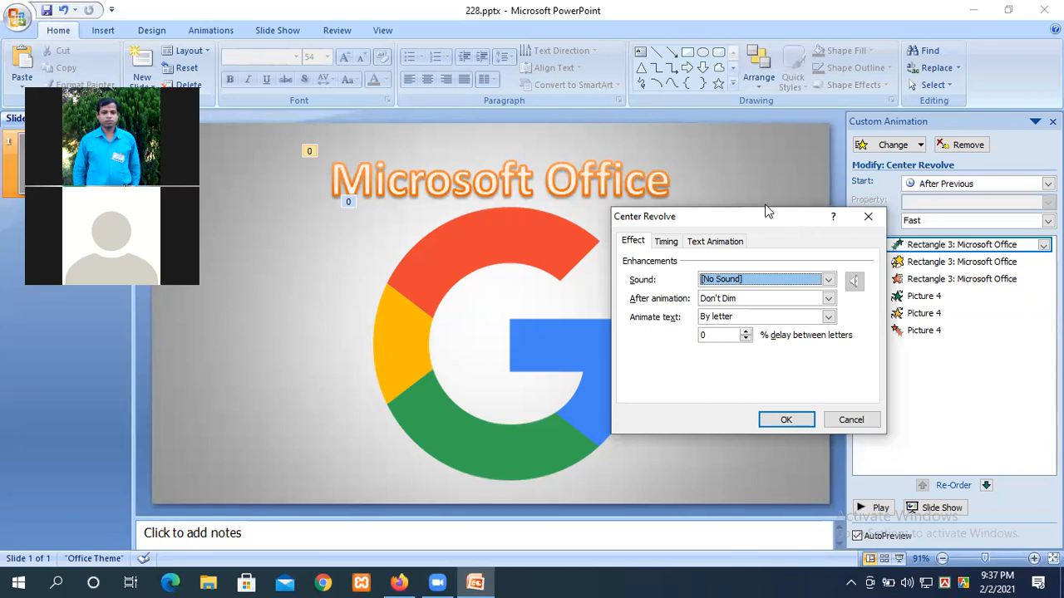
pyautogui.moveTo(768, 211); pyautogui.dragTo(591, 165)
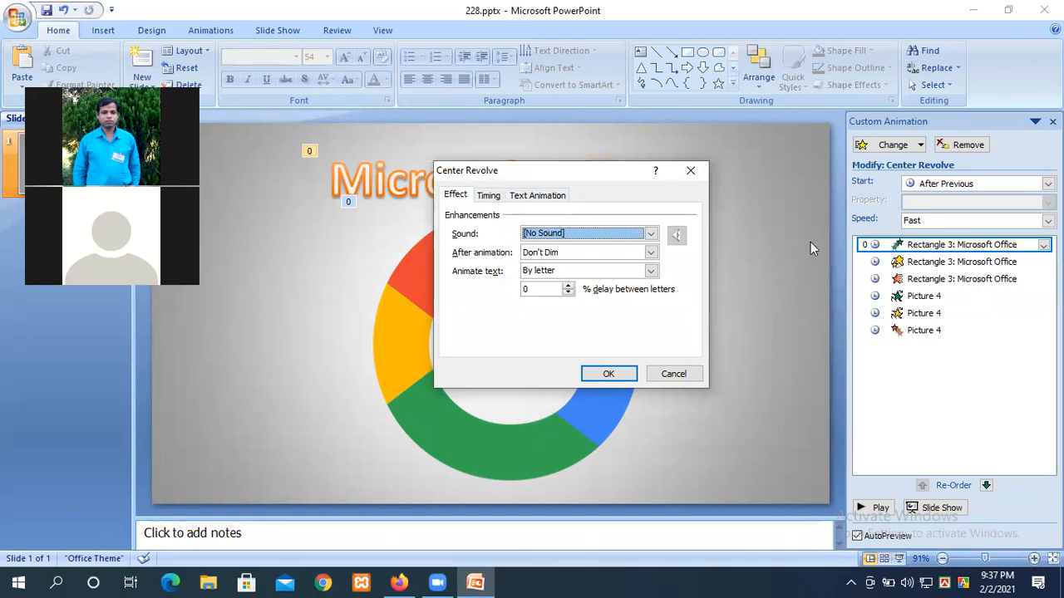
pyautogui.click(570, 237)
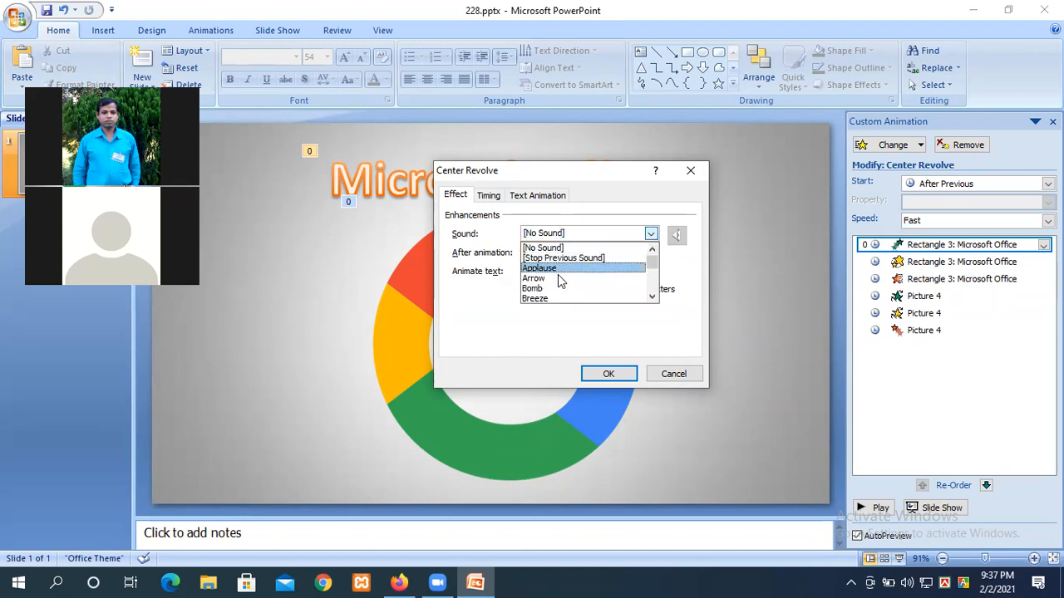
pyautogui.scroll(-3, 568, 297)
pyautogui.scroll(3, 573, 291)
pyautogui.moveTo(654, 260); pyautogui.dragTo(654, 285)
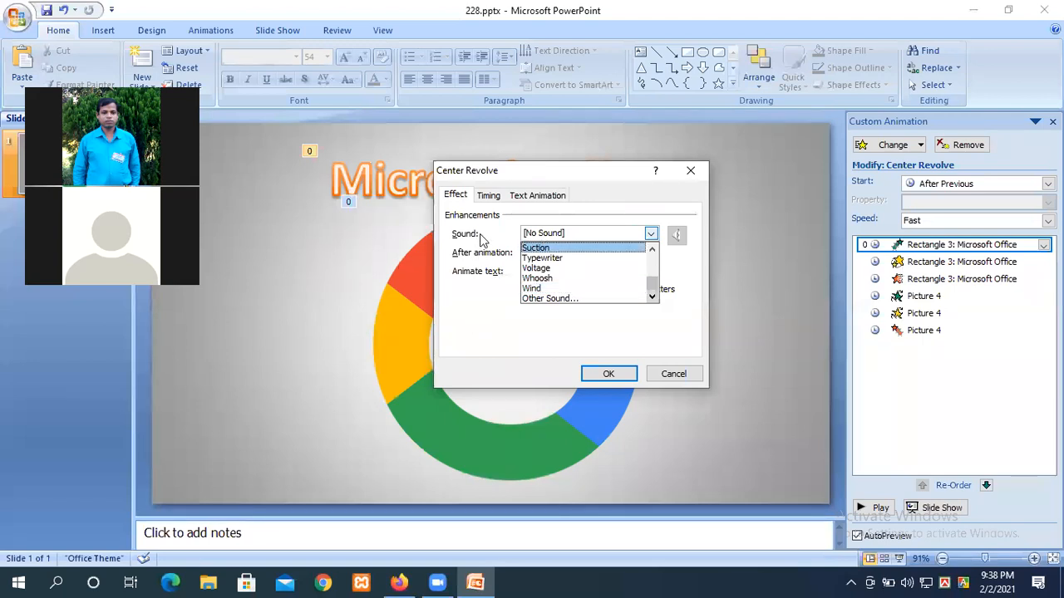
pyautogui.click(489, 312)
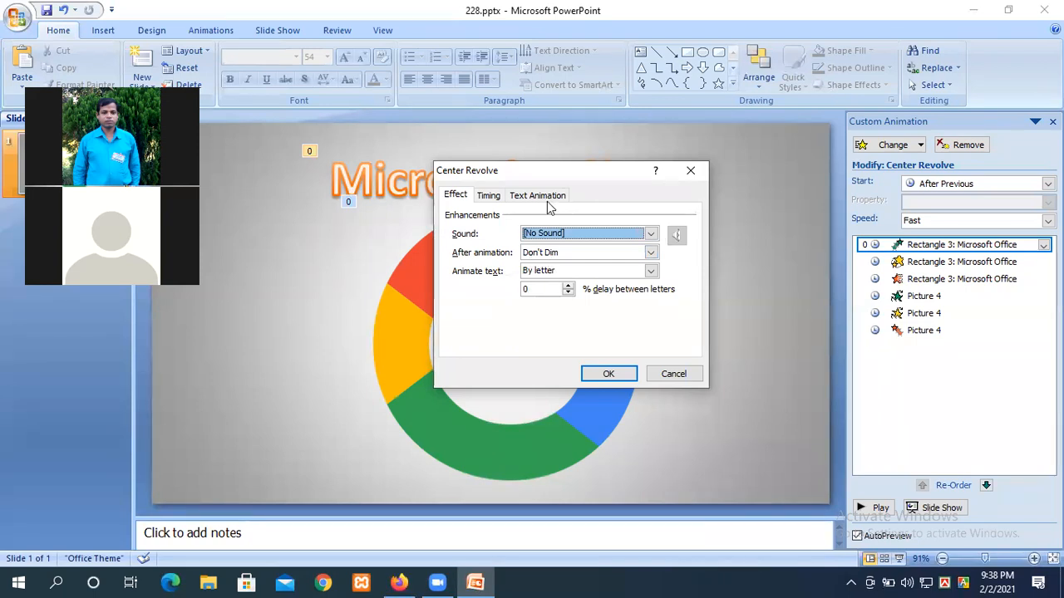
# Step: Choose the Typewriter sound for Center Revolve and accept the setting
pyautogui.moveTo(516, 179); pyautogui.dragTo(560, 195)
pyautogui.click(592, 249)
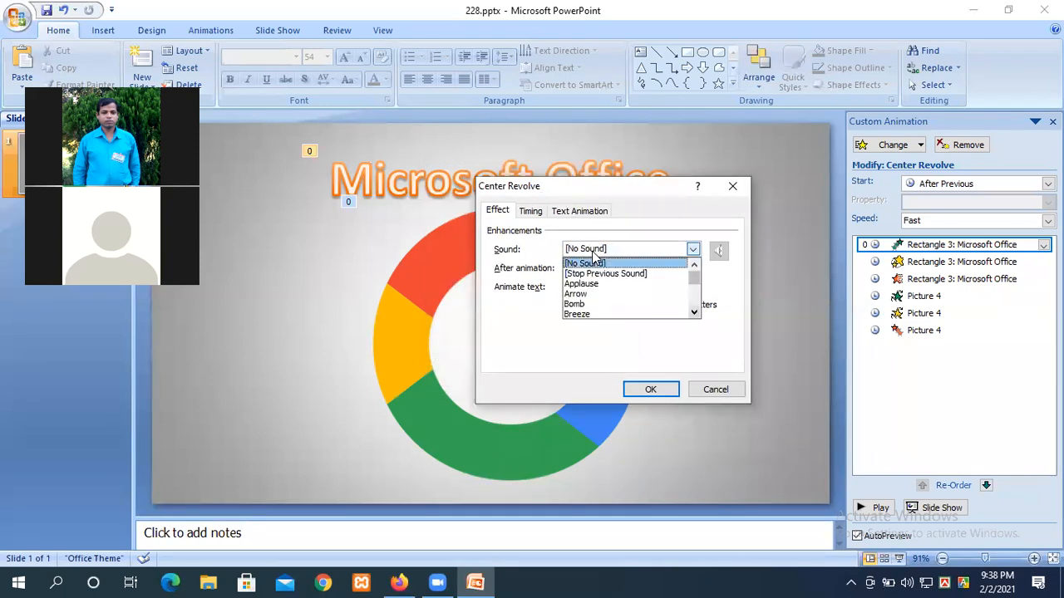
pyautogui.click(695, 313)
pyautogui.click(695, 312)
pyautogui.click(695, 312)
pyautogui.click(695, 313)
pyautogui.click(695, 312)
pyautogui.click(694, 313)
pyautogui.click(695, 313)
pyautogui.click(694, 313)
pyautogui.click(695, 312)
pyautogui.click(695, 312)
pyautogui.click(694, 313)
pyautogui.click(695, 313)
pyautogui.click(695, 312)
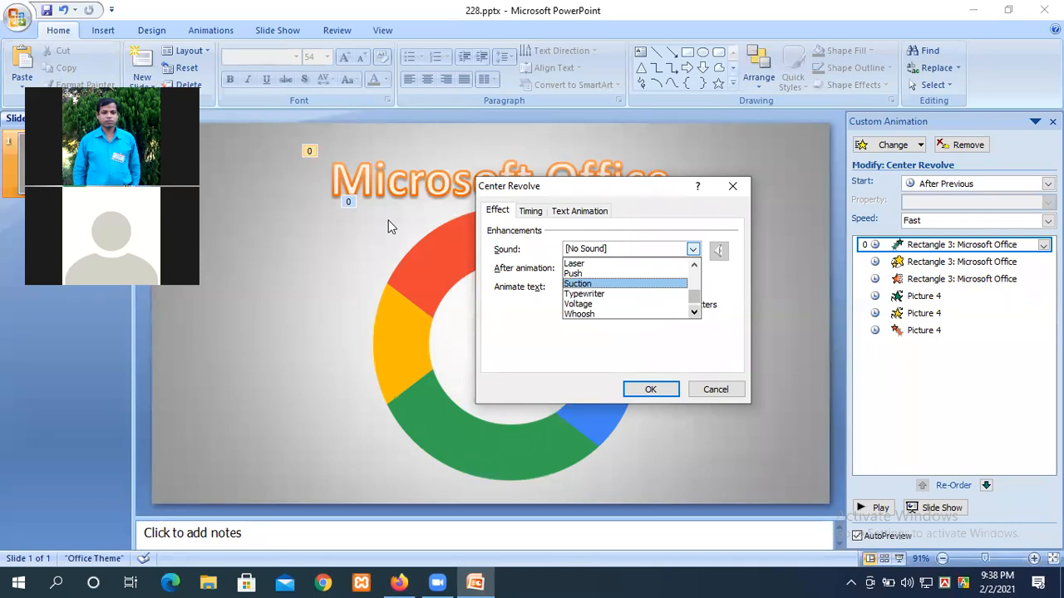
pyautogui.click(580, 295)
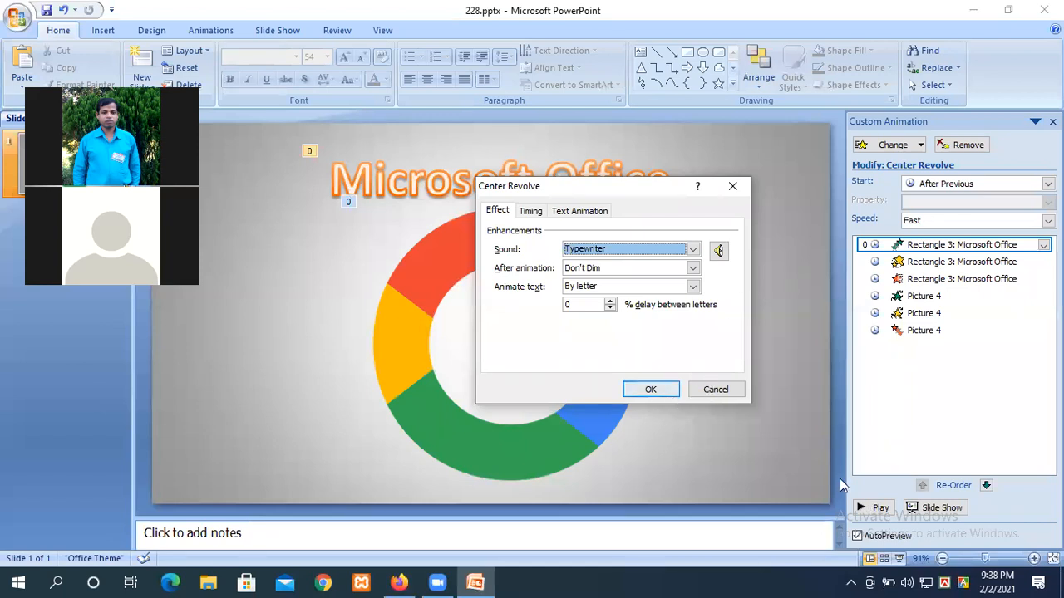
pyautogui.press('Return')
# Step: Preview the slide's animations, then open Effect Options for the title's Center Revolve entrance
pyautogui.click(875, 507)
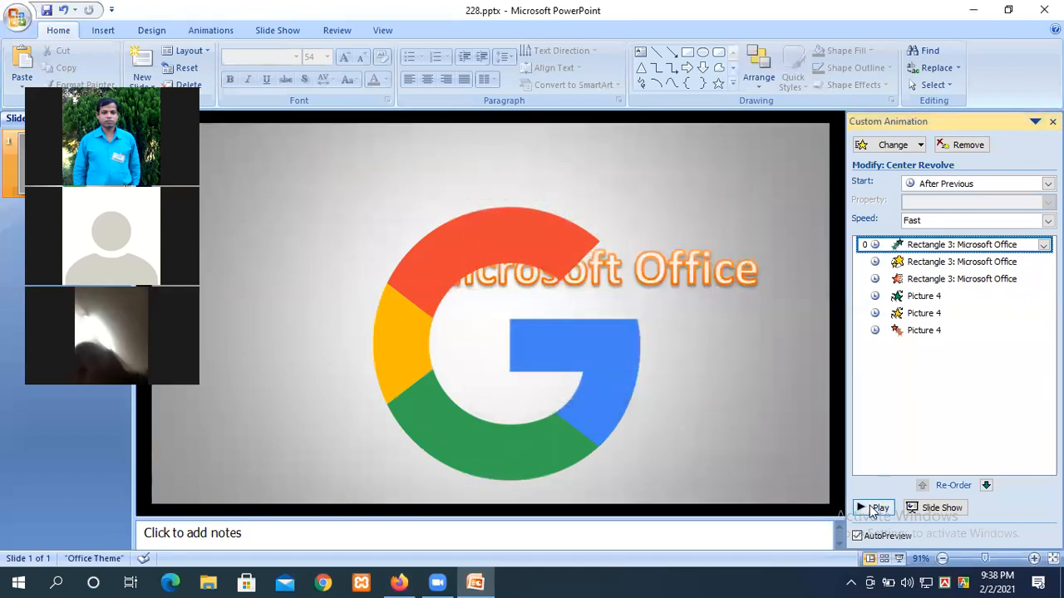
pyautogui.click(875, 508)
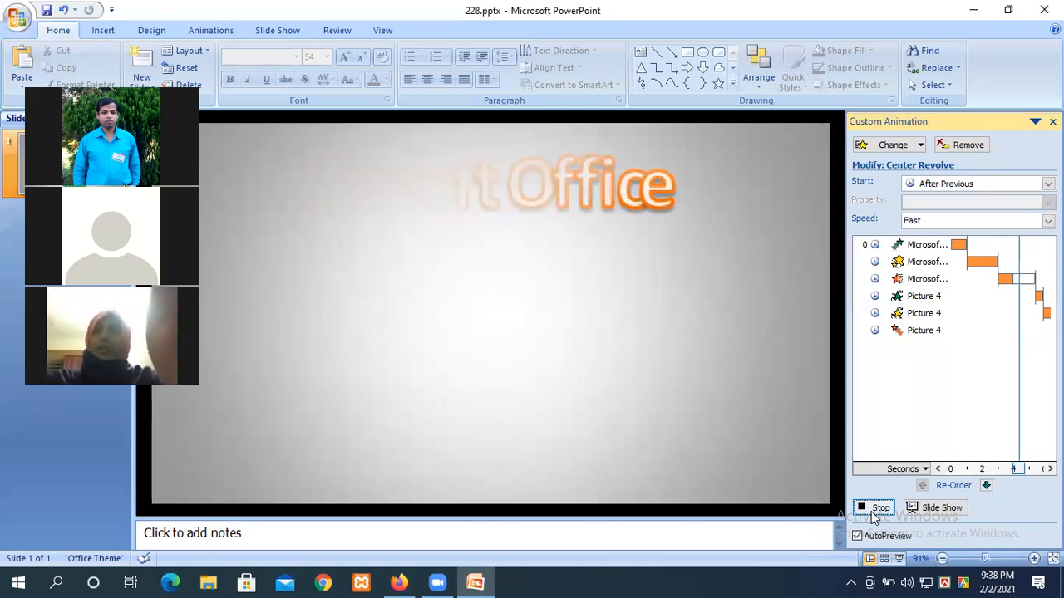
pyautogui.click(874, 510)
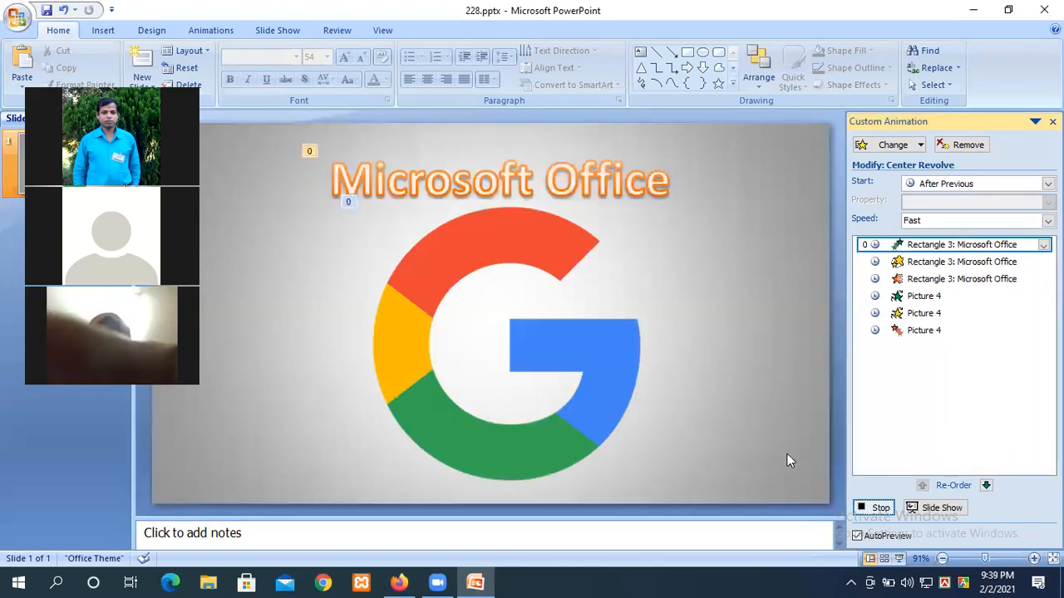
pyautogui.rightClick(958, 249)
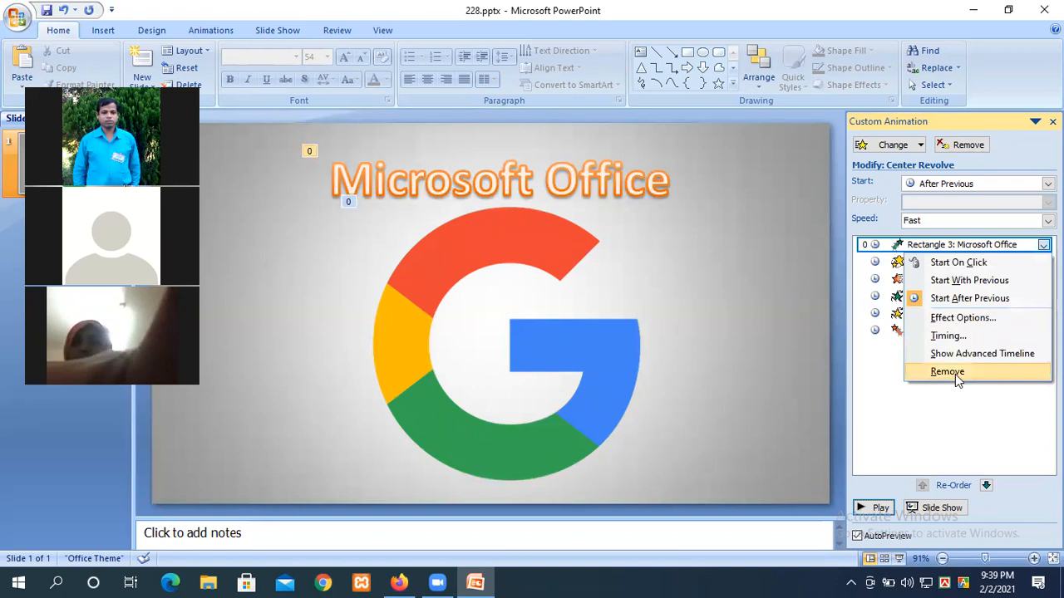
pyautogui.click(956, 319)
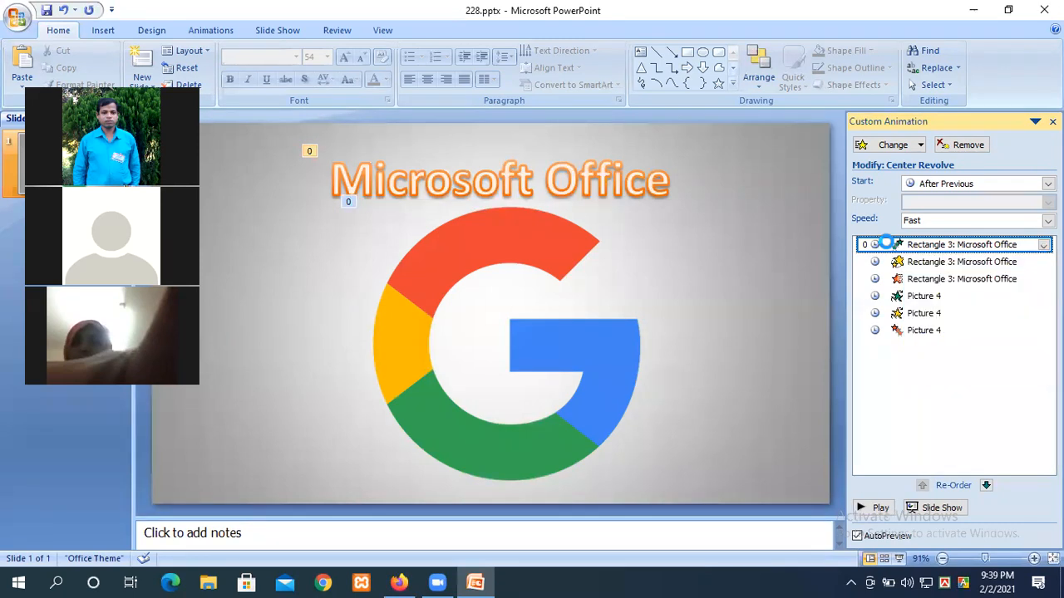
# Step: Review Center Revolve's Typewriter sound and timing settings, closing without changes
pyautogui.click(615, 249)
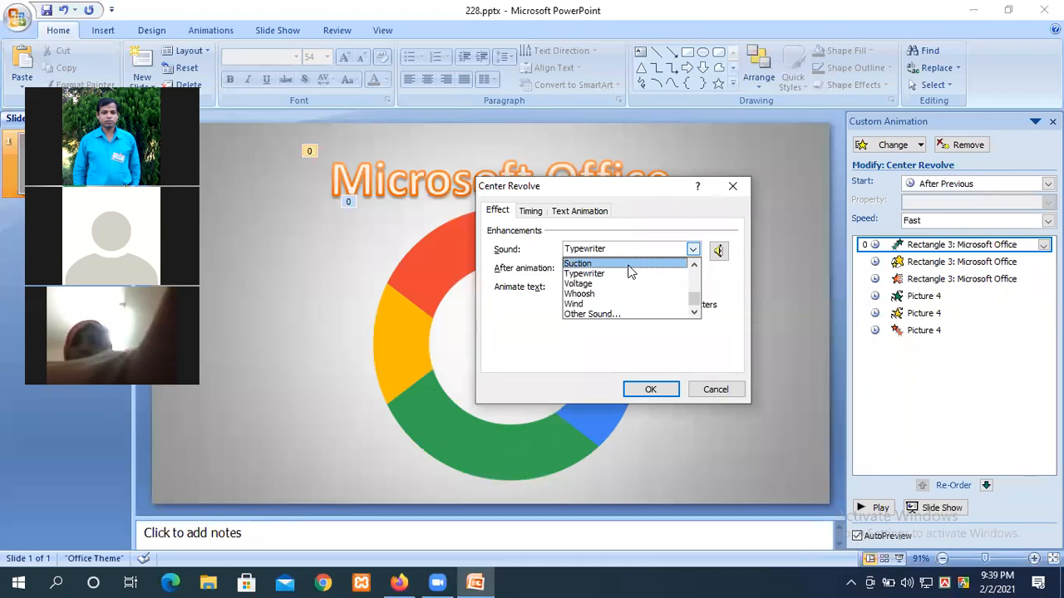
pyautogui.click(535, 215)
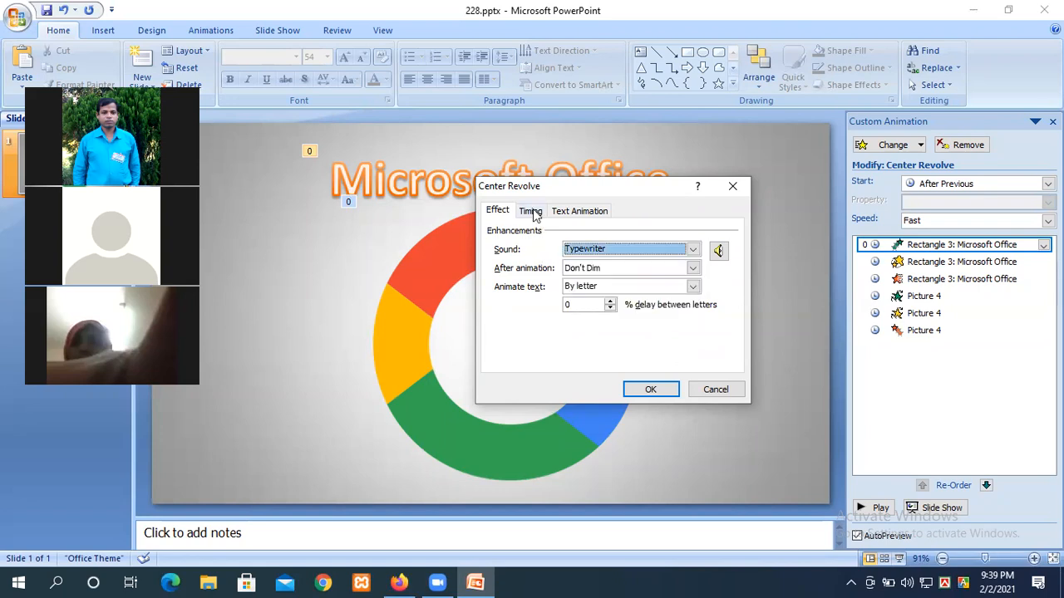
pyautogui.click(532, 212)
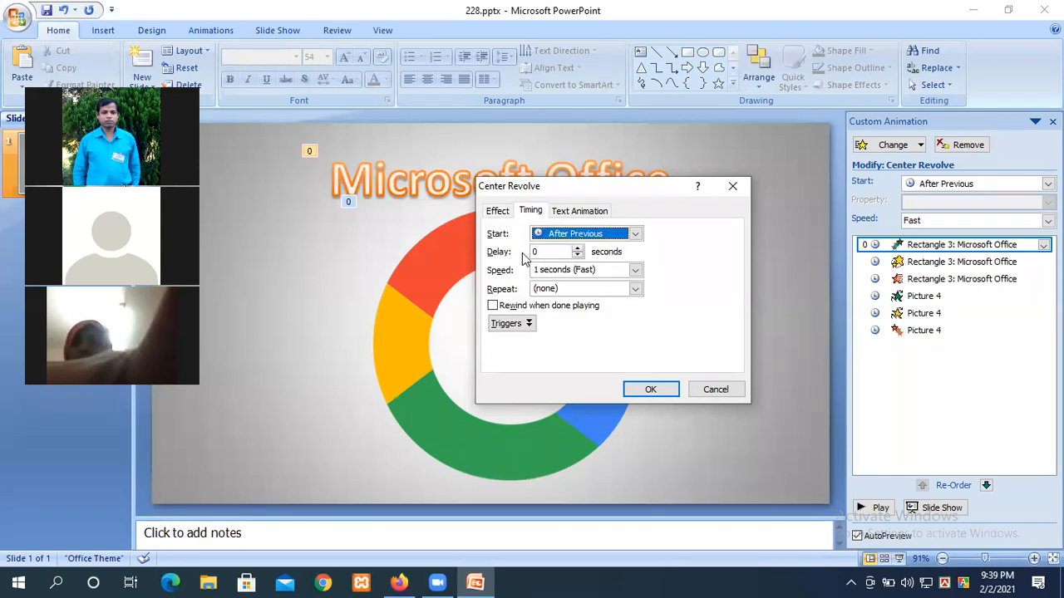
pyautogui.click(733, 186)
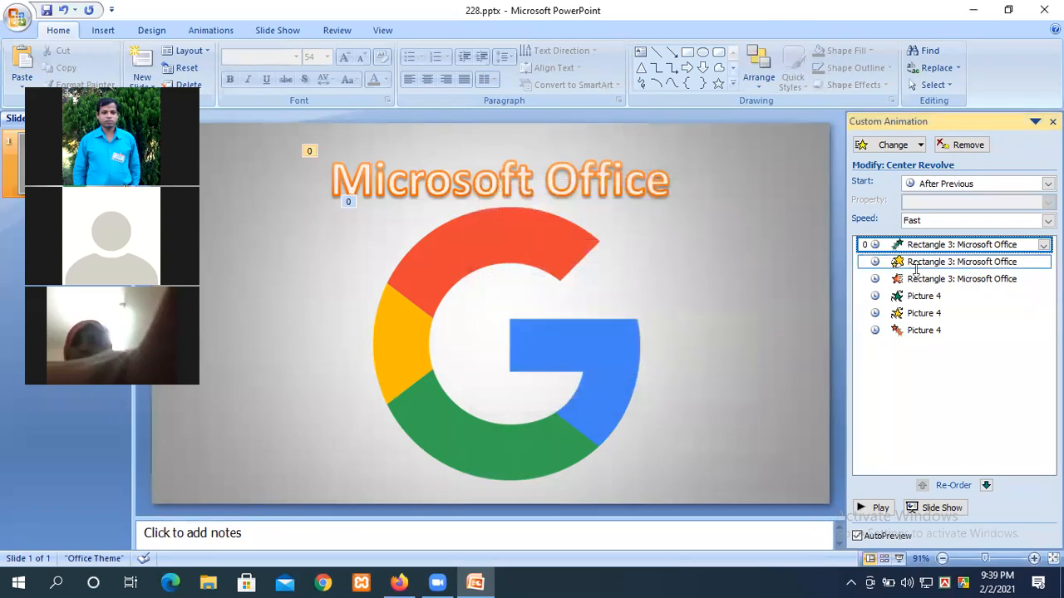
# Step: Give the title's Unfold animation a 5-second delay on the Timing tab
pyautogui.click(927, 279)
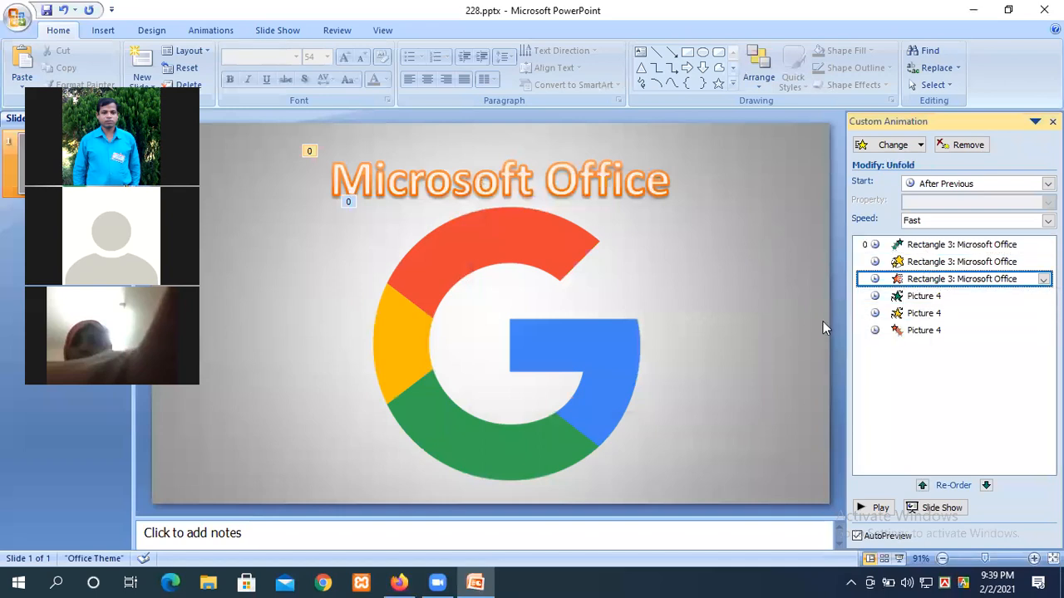
pyautogui.click(557, 184)
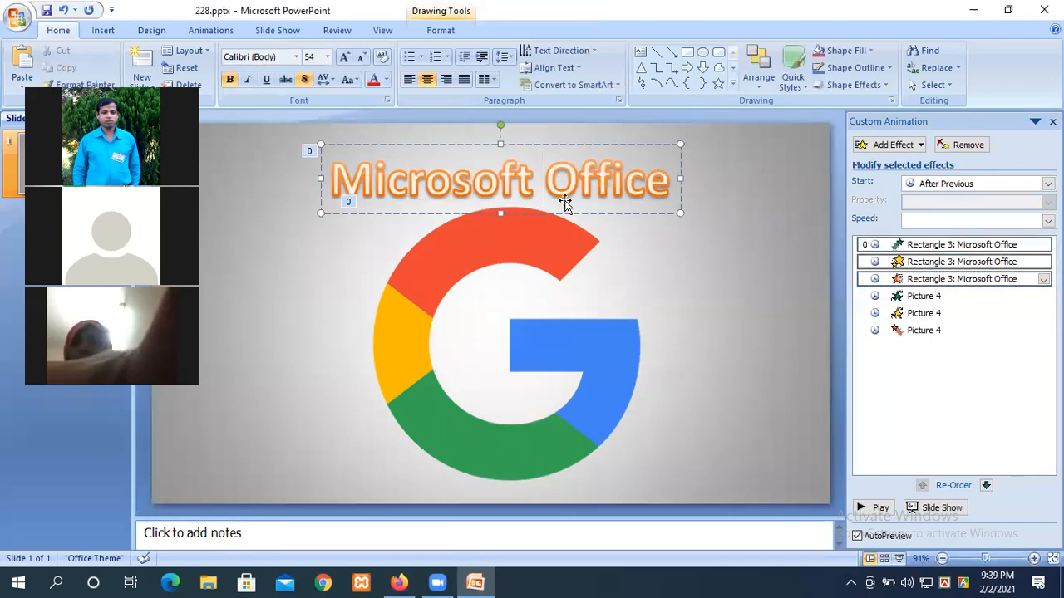
pyautogui.click(960, 245)
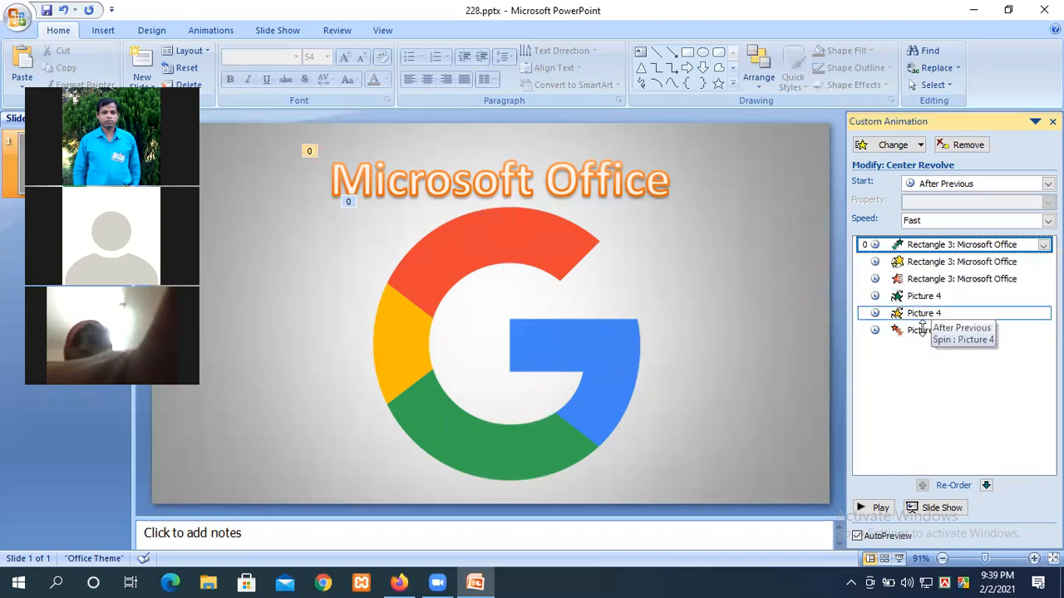
pyautogui.click(921, 262)
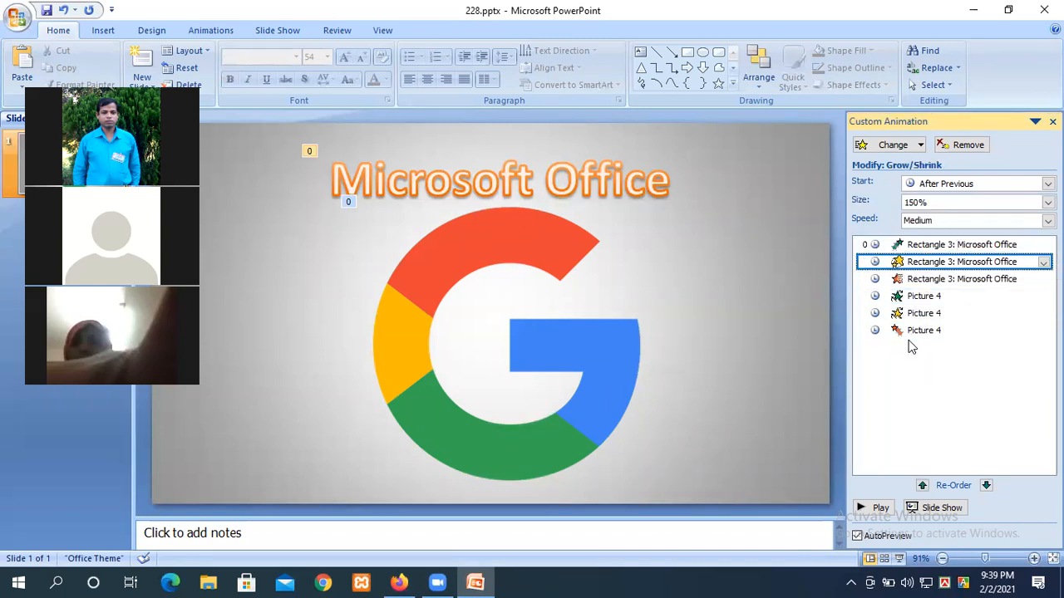
pyautogui.click(914, 279)
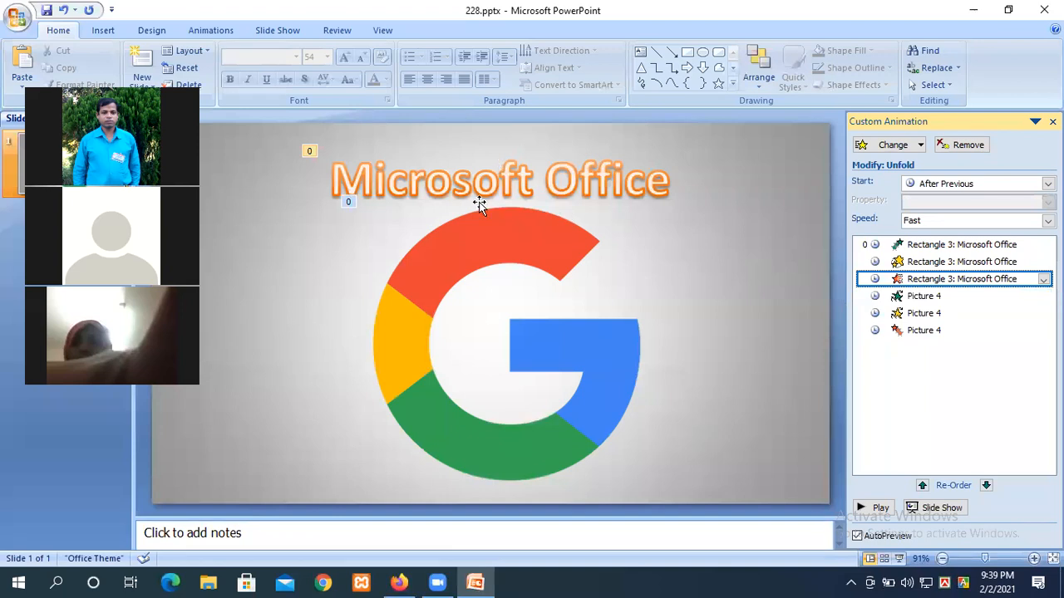
pyautogui.doubleClick(904, 280)
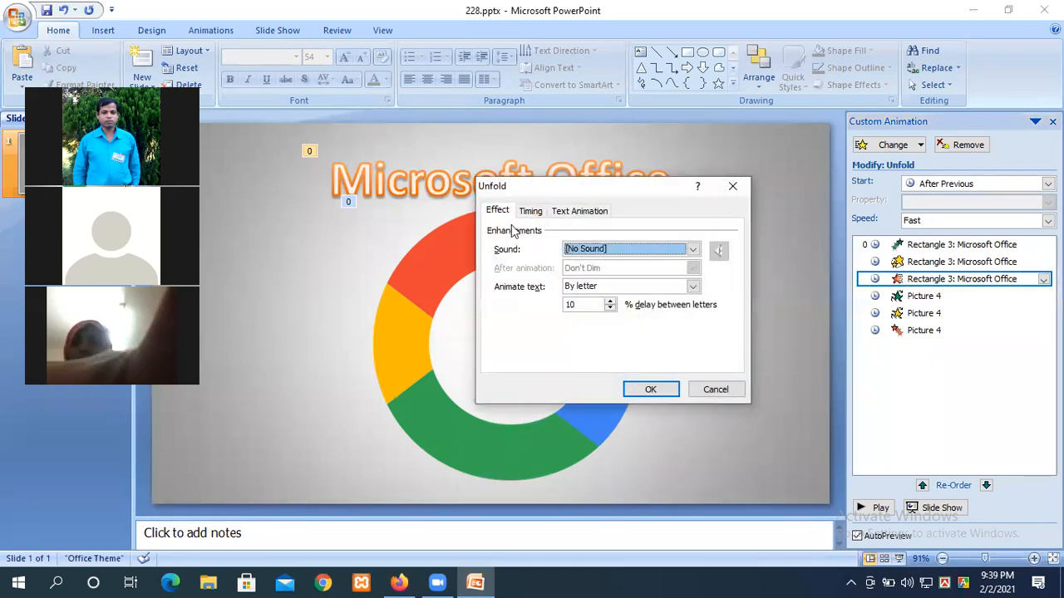
pyautogui.click(532, 212)
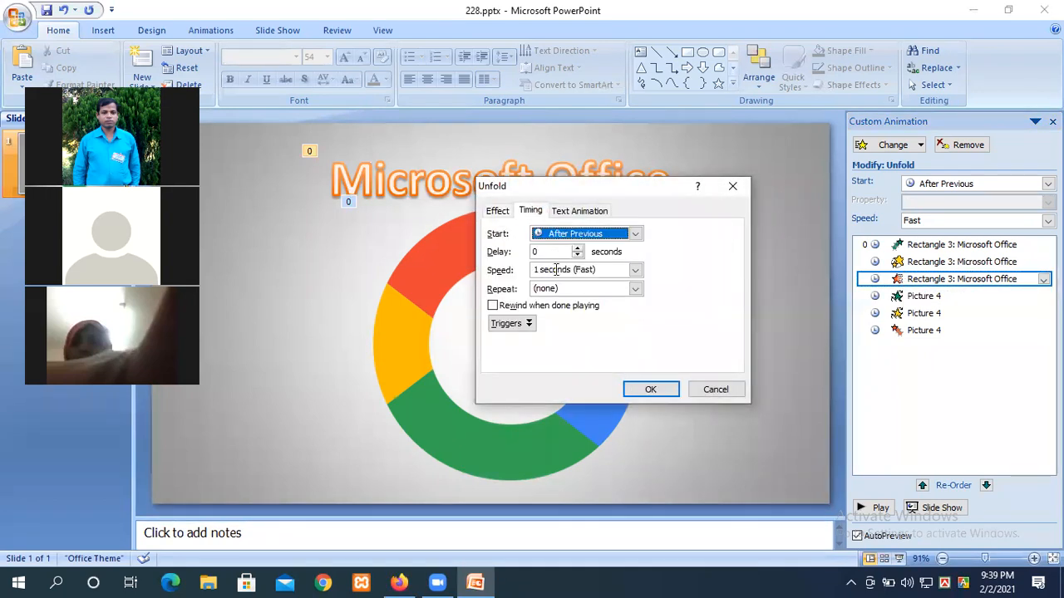
pyautogui.click(535, 252)
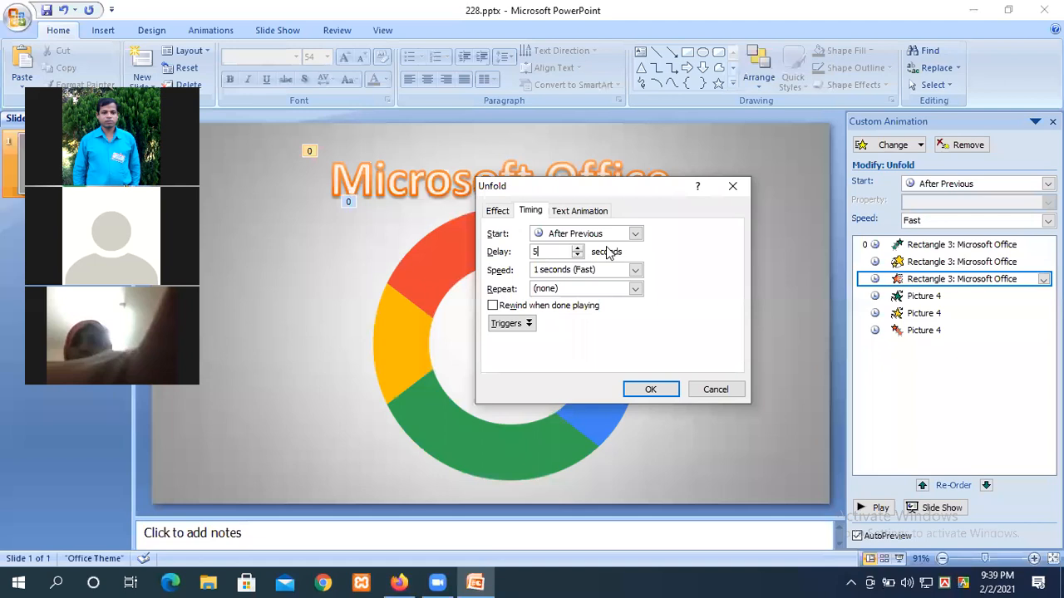
pyautogui.click(651, 391)
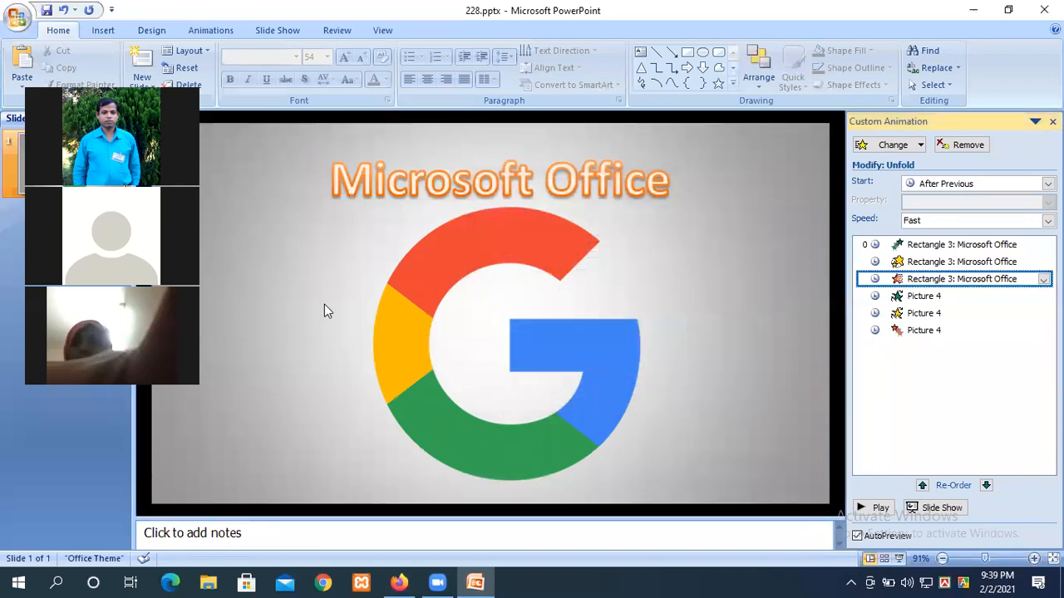
# Step: Preview the animations and run the slide show, then reselect the Unfold effect
pyautogui.click(871, 508)
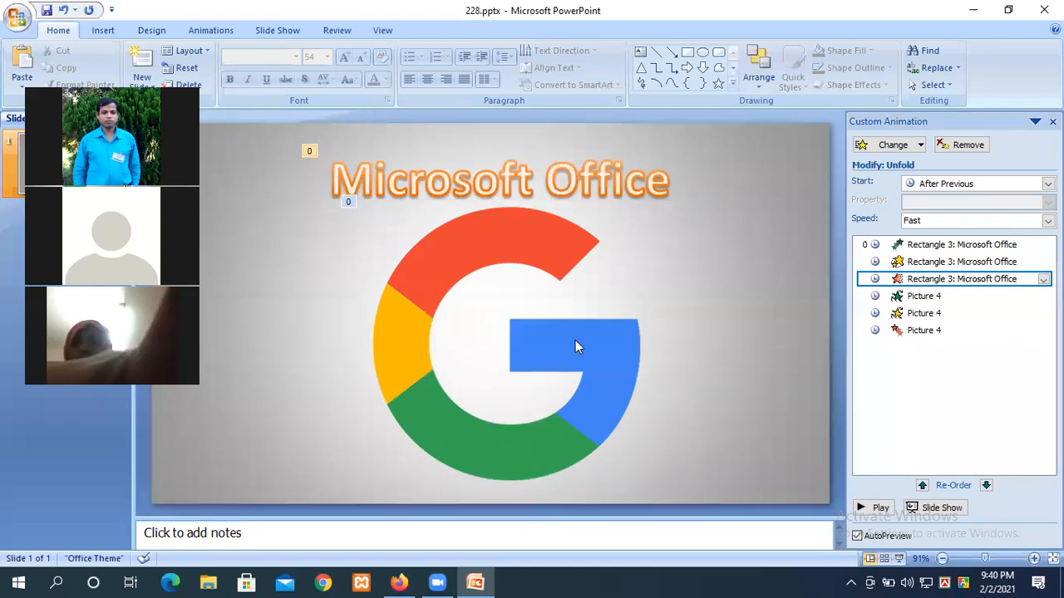
pyautogui.press('F5')
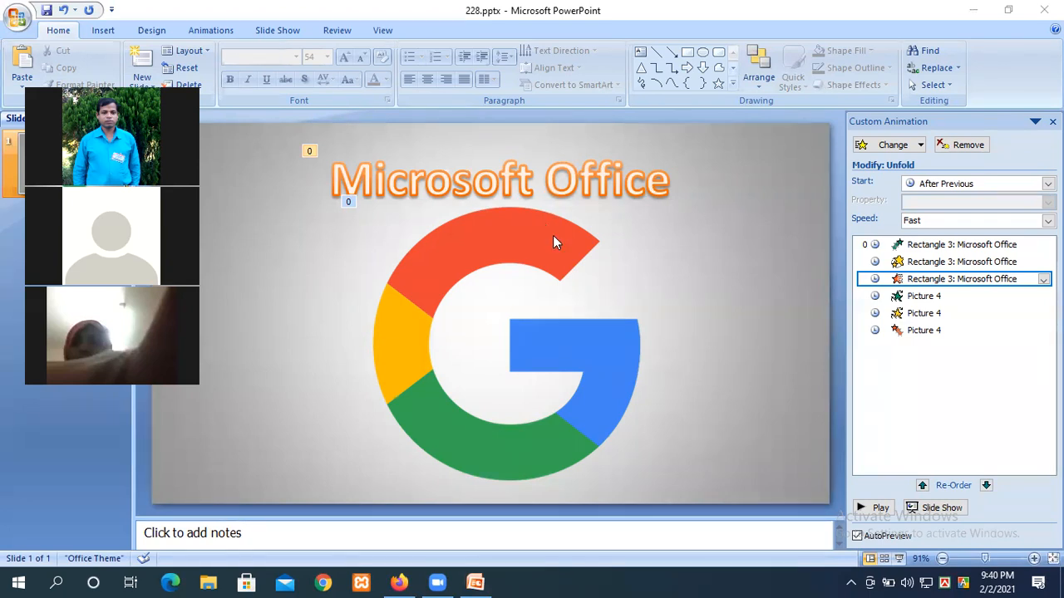
pyautogui.click(546, 172)
pyautogui.click(451, 176)
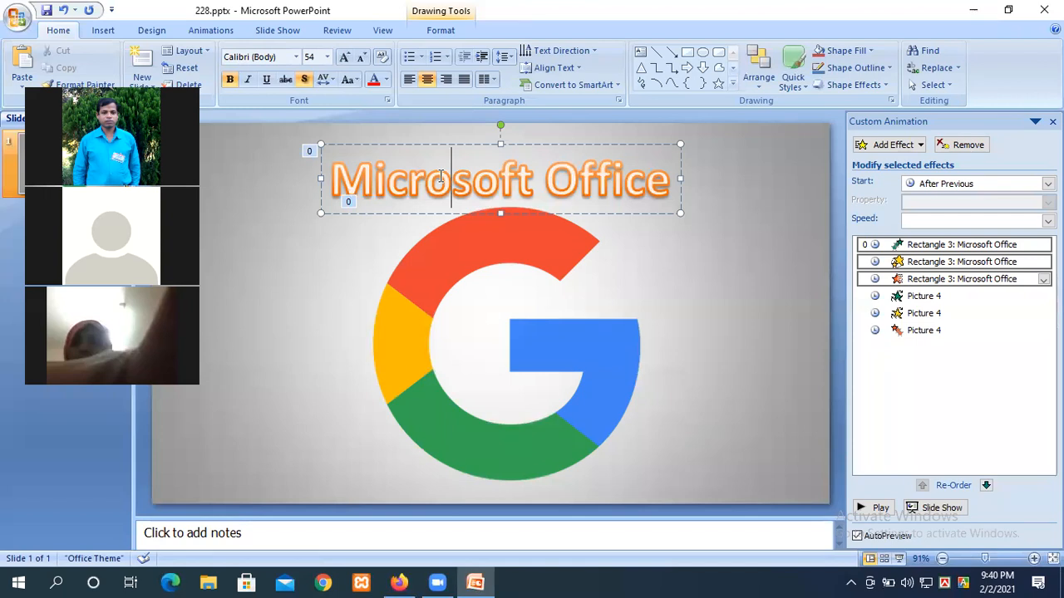
pyautogui.click(915, 282)
# Step: Set the Grow/Shrink animation to repeat 3 times and preview the slide's animations
pyautogui.click(915, 263)
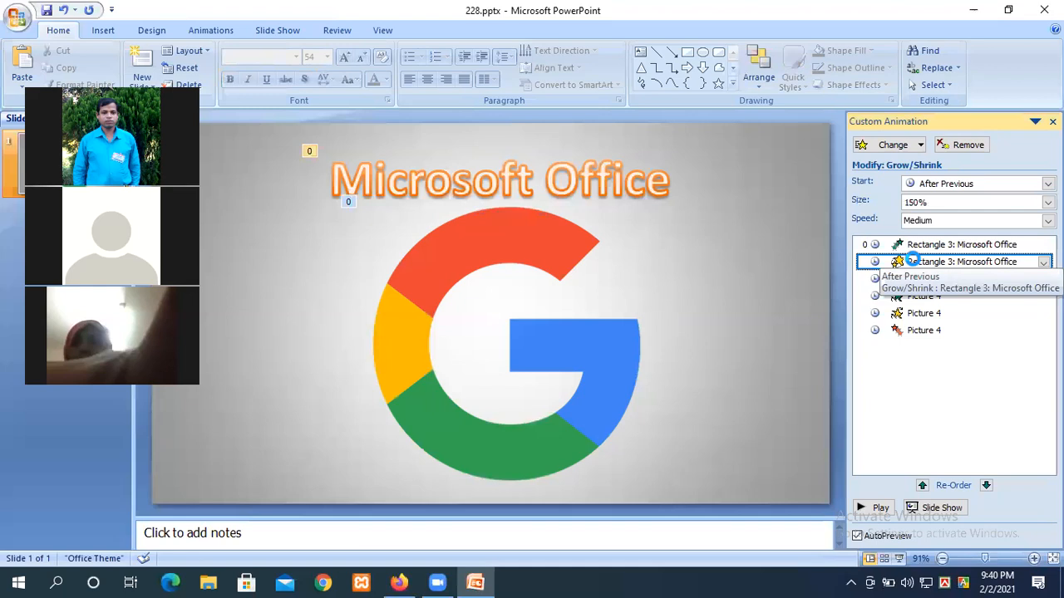
pyautogui.doubleClick(915, 263)
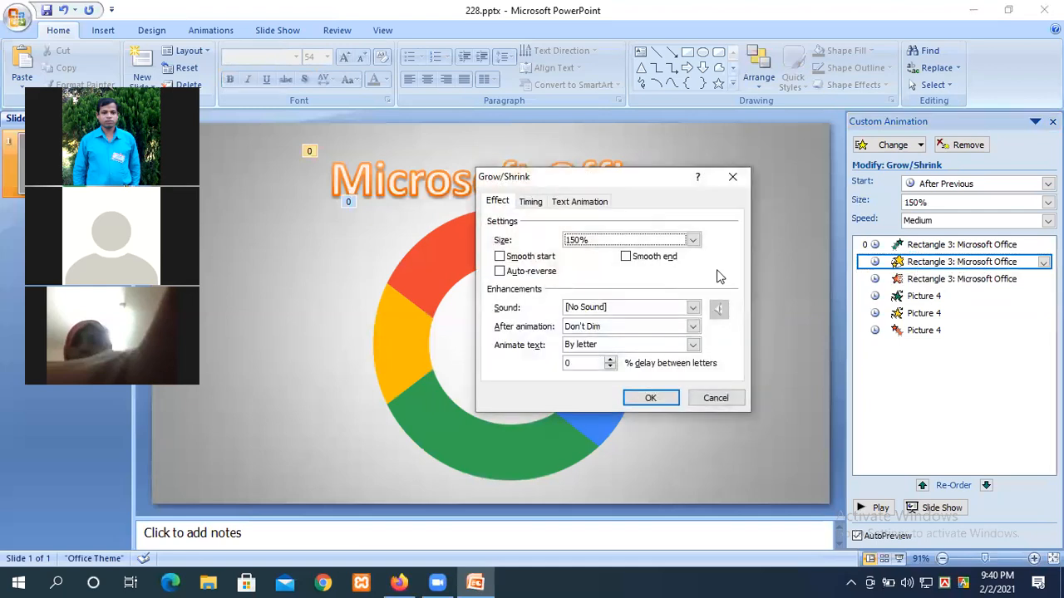
pyautogui.click(532, 202)
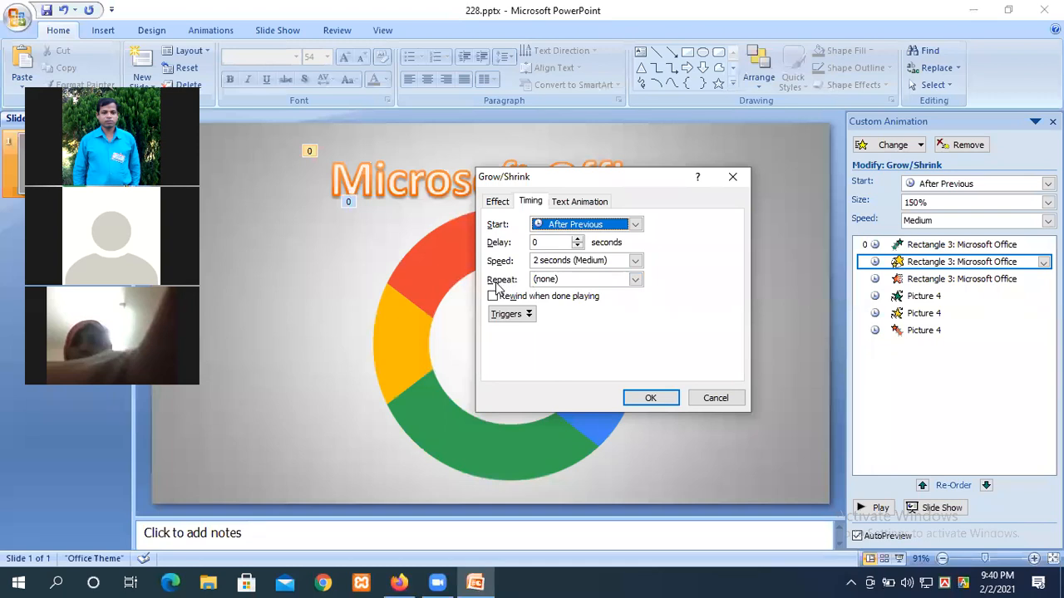
pyautogui.click(635, 279)
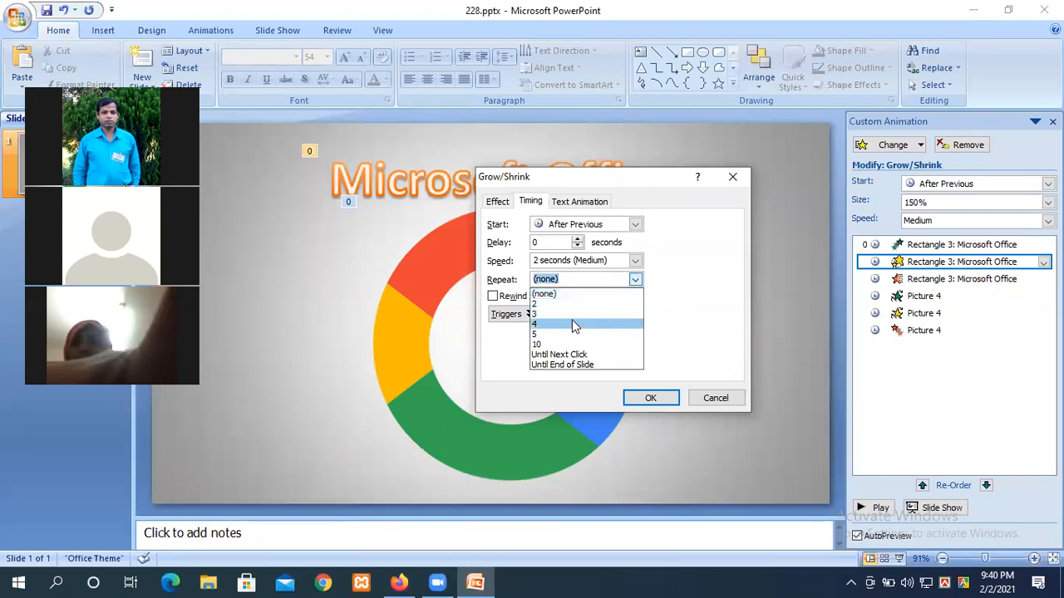
pyautogui.click(552, 315)
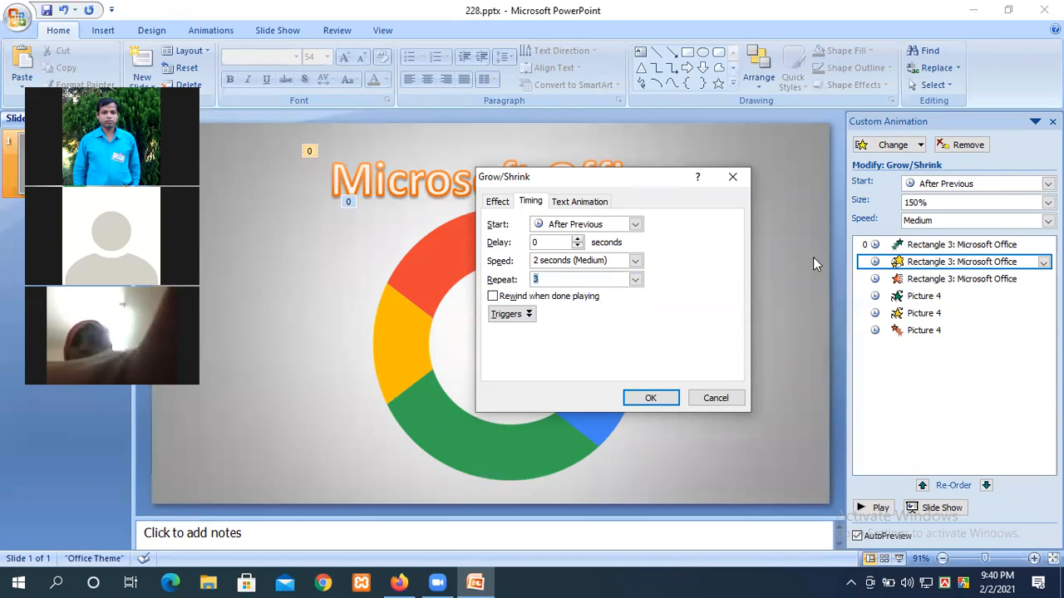
pyautogui.click(646, 398)
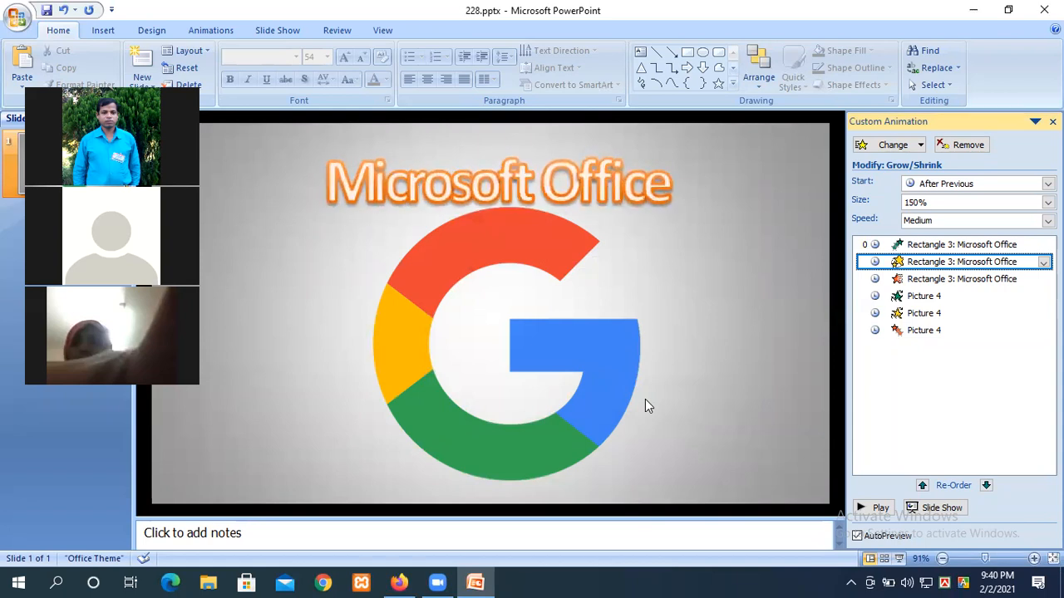
pyautogui.click(879, 509)
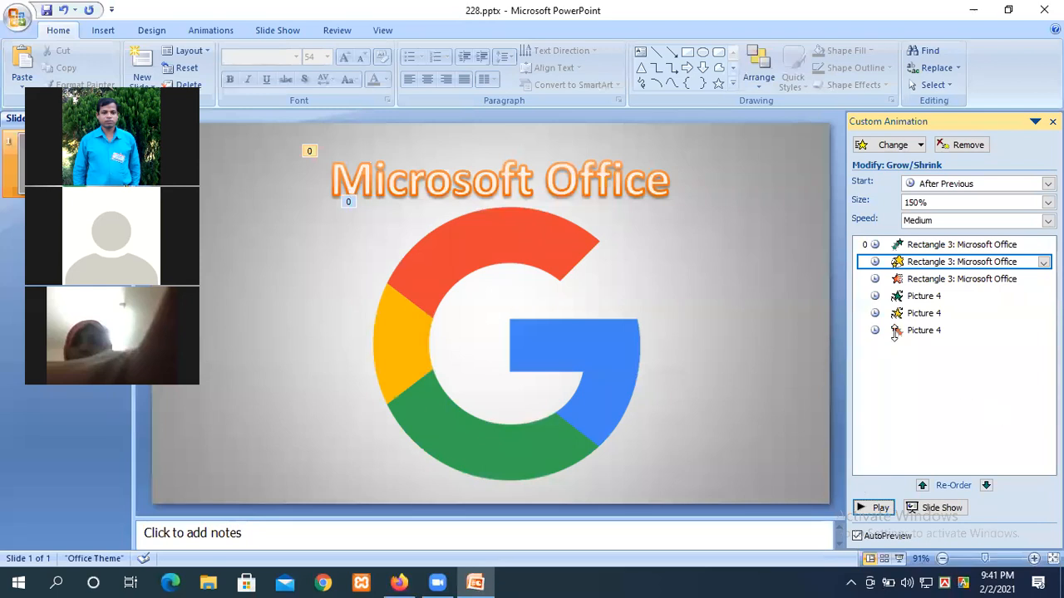
pyautogui.click(511, 177)
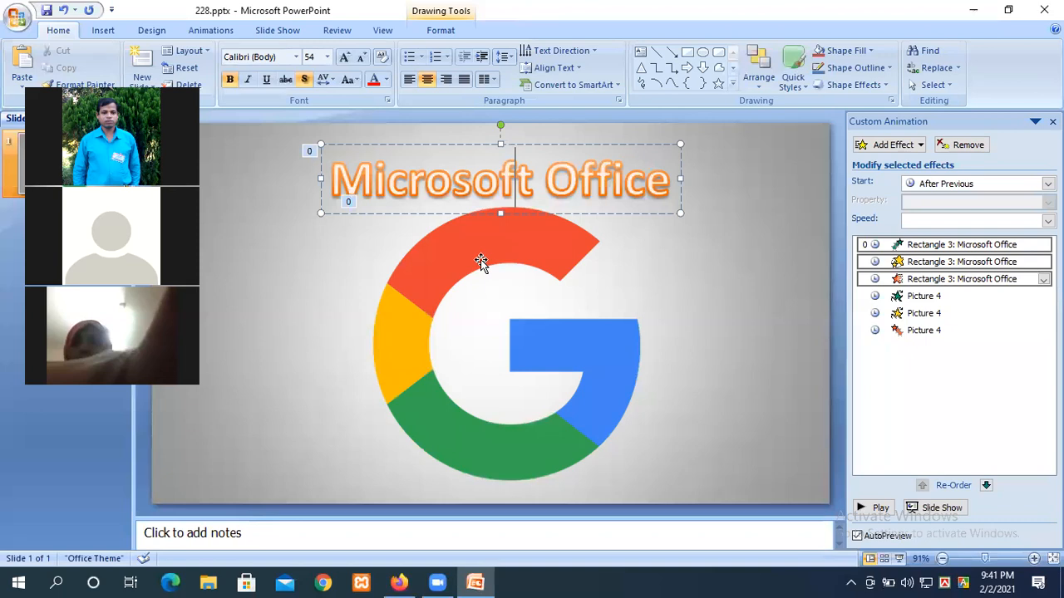
# Step: Change the Center Revolve sound from Typewriter to [No Sound]
pyautogui.click(915, 245)
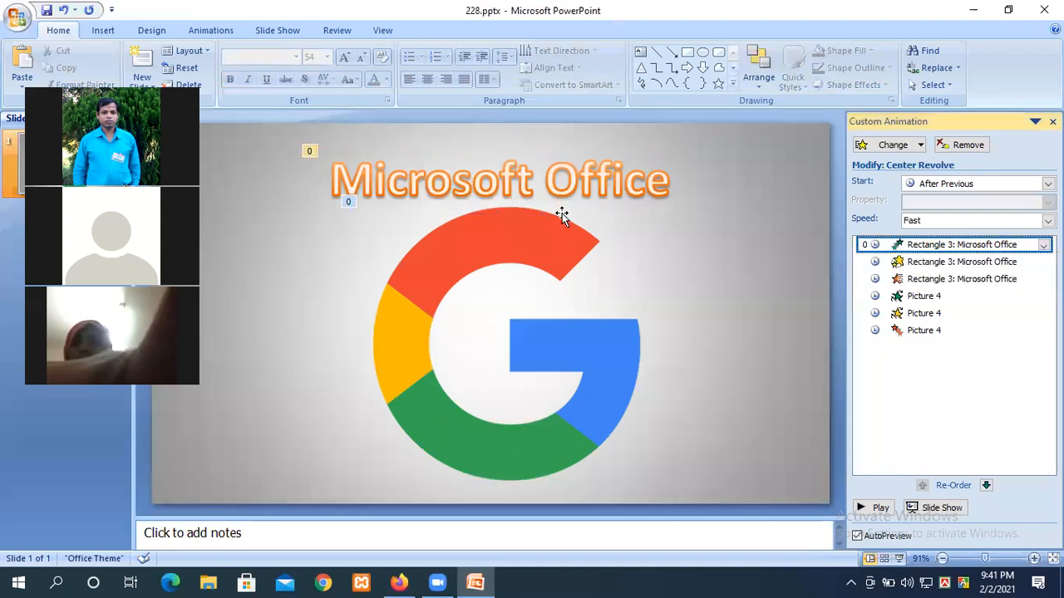
pyautogui.click(876, 508)
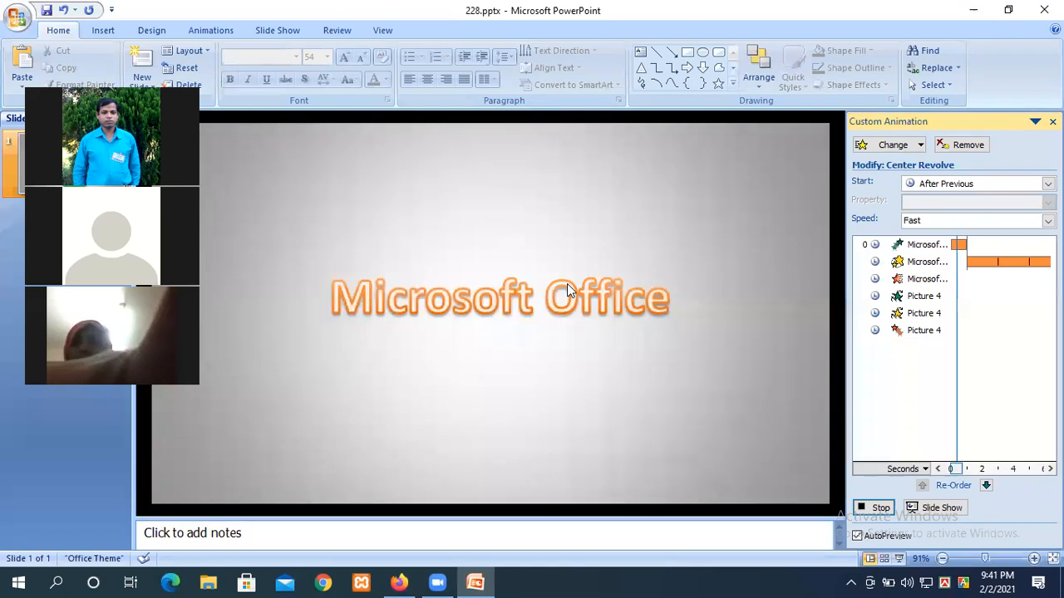
pyautogui.click(881, 510)
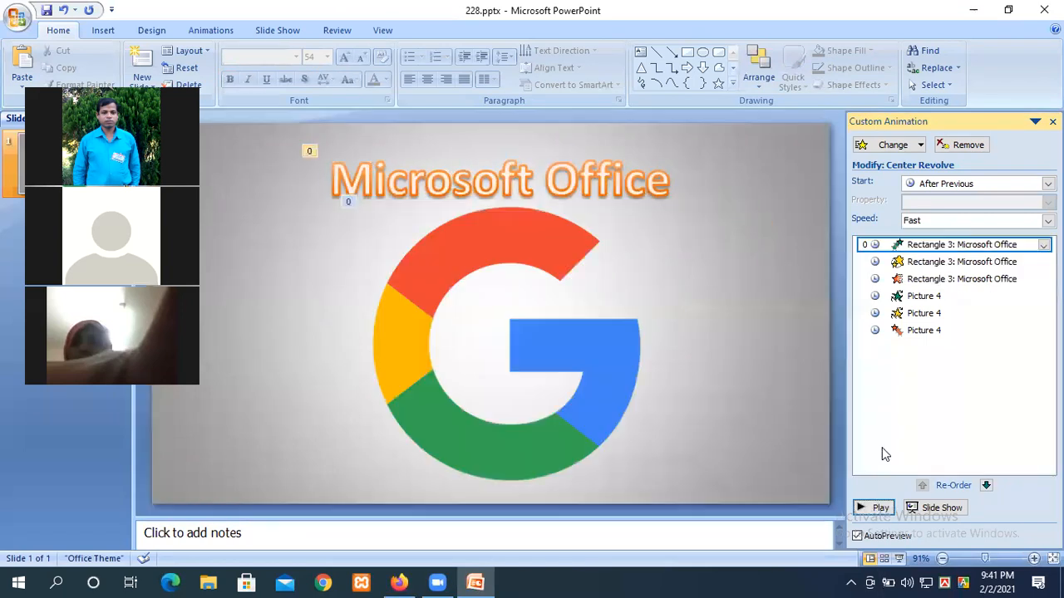
pyautogui.doubleClick(935, 247)
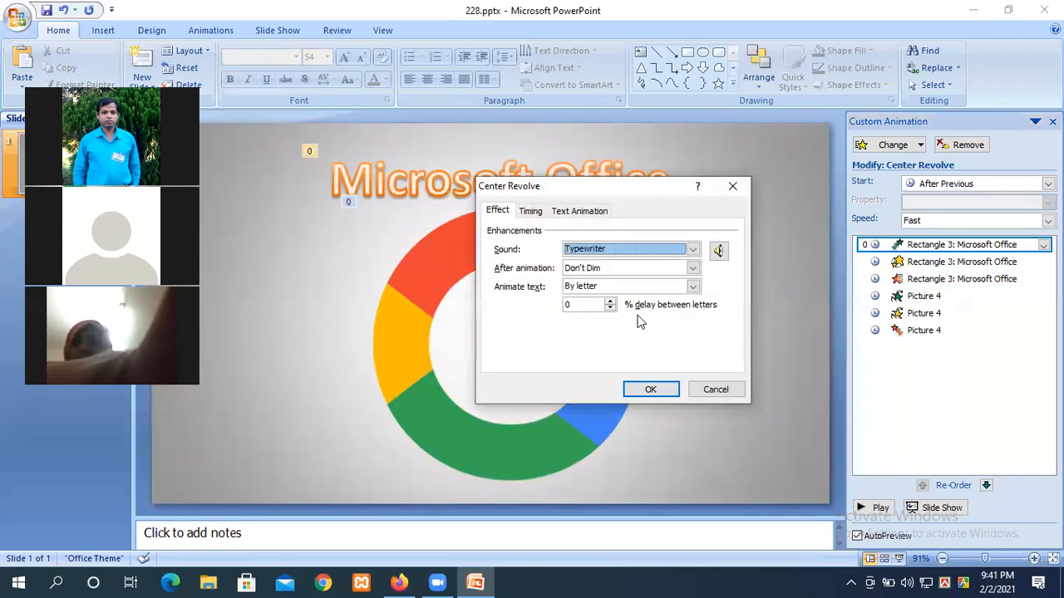
pyautogui.click(620, 250)
pyautogui.scroll(5, 617, 263)
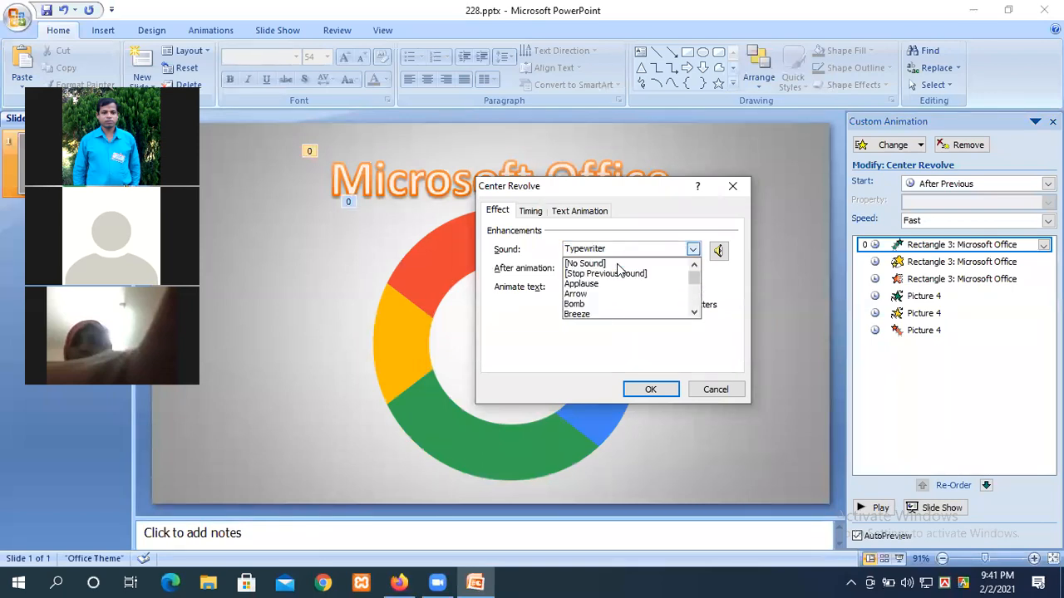
pyautogui.click(609, 263)
pyautogui.click(648, 391)
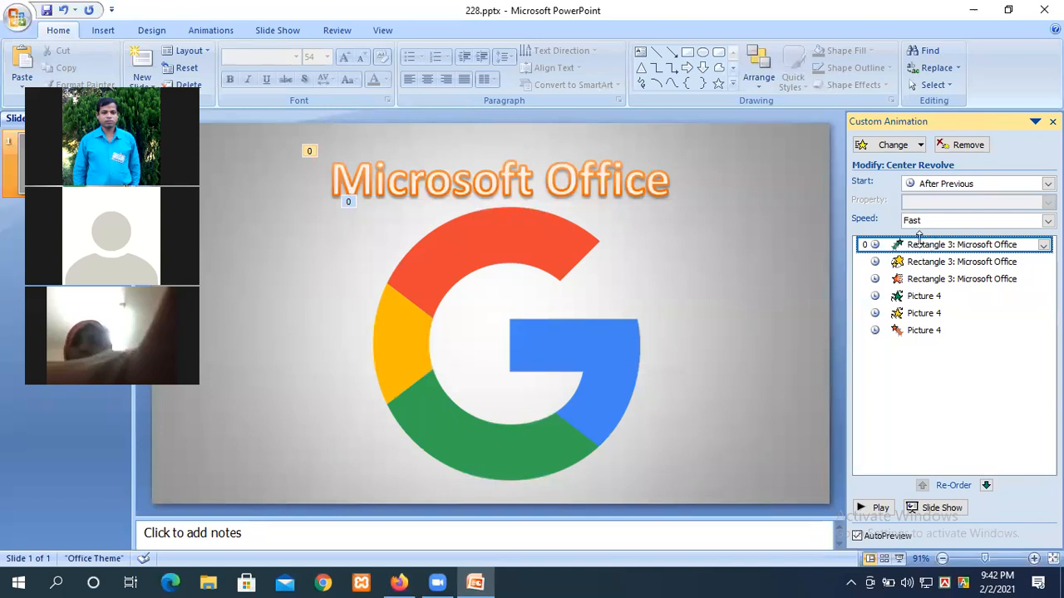
# Step: Delay the Center Revolve effect by 5 seconds and preview the animations
pyautogui.doubleClick(919, 243)
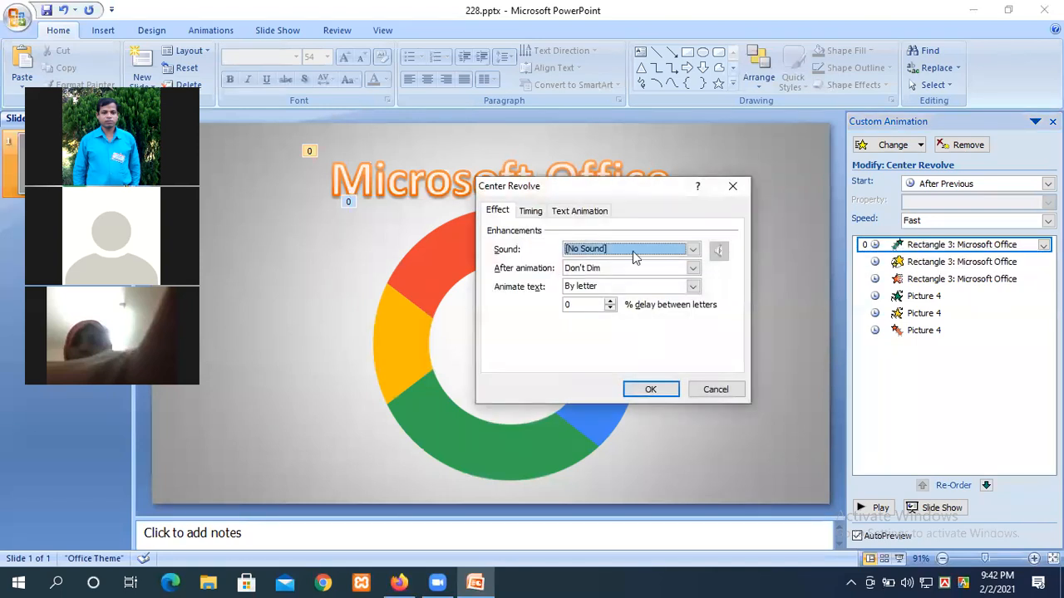
pyautogui.click(536, 213)
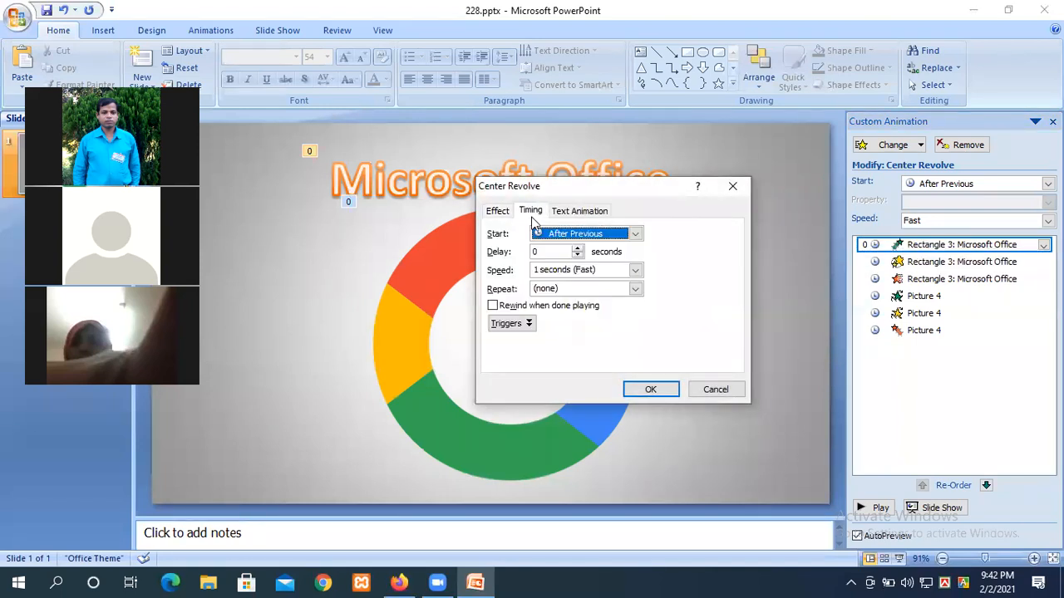
pyautogui.click(548, 251)
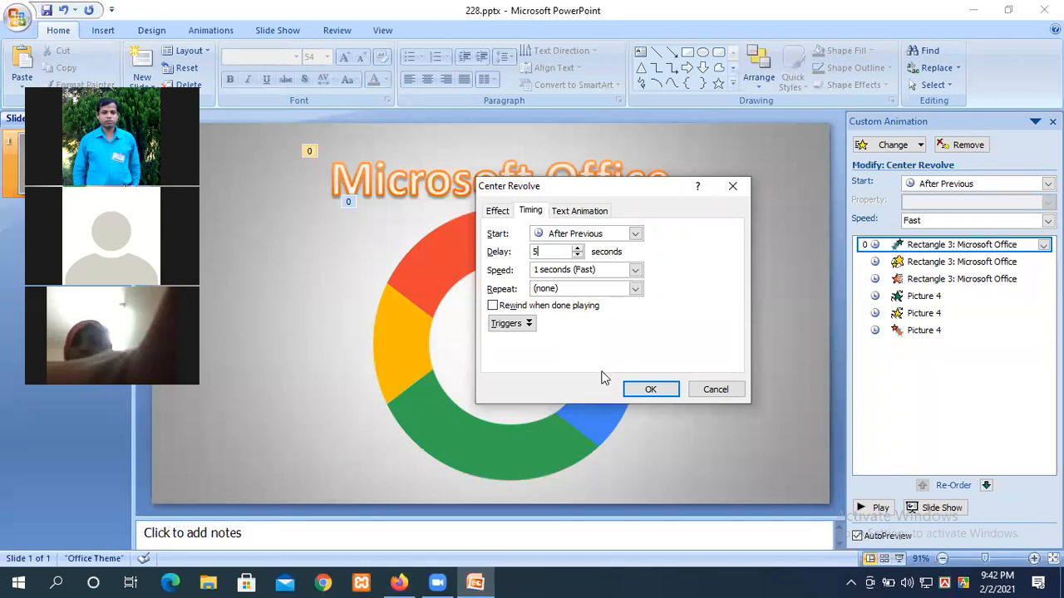
pyautogui.click(638, 388)
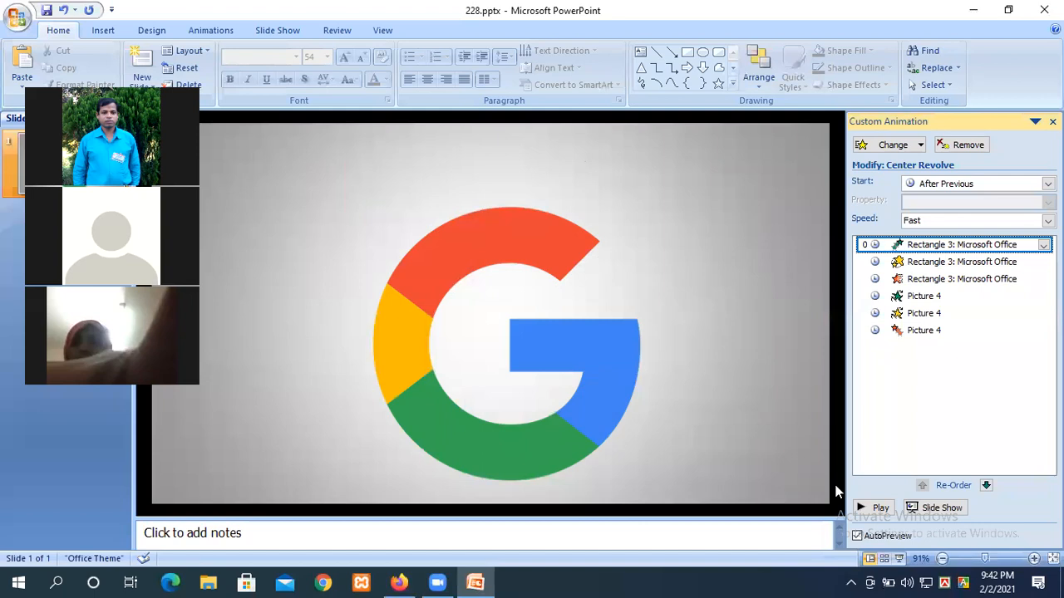
pyautogui.click(872, 508)
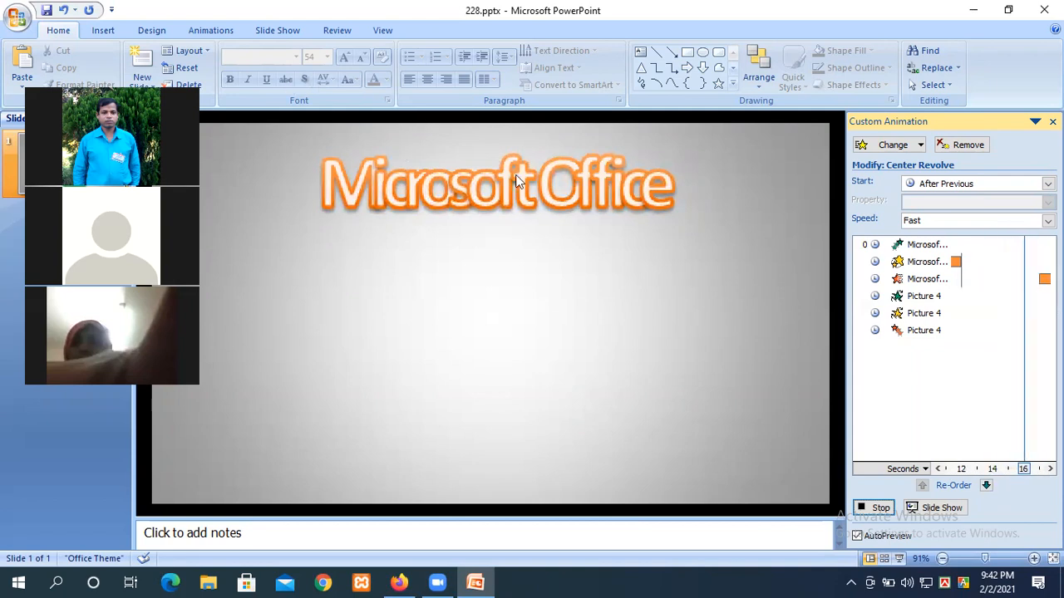
# Step: Reset the Center Revolve effect's delay to 0 seconds
pyautogui.doubleClick(917, 247)
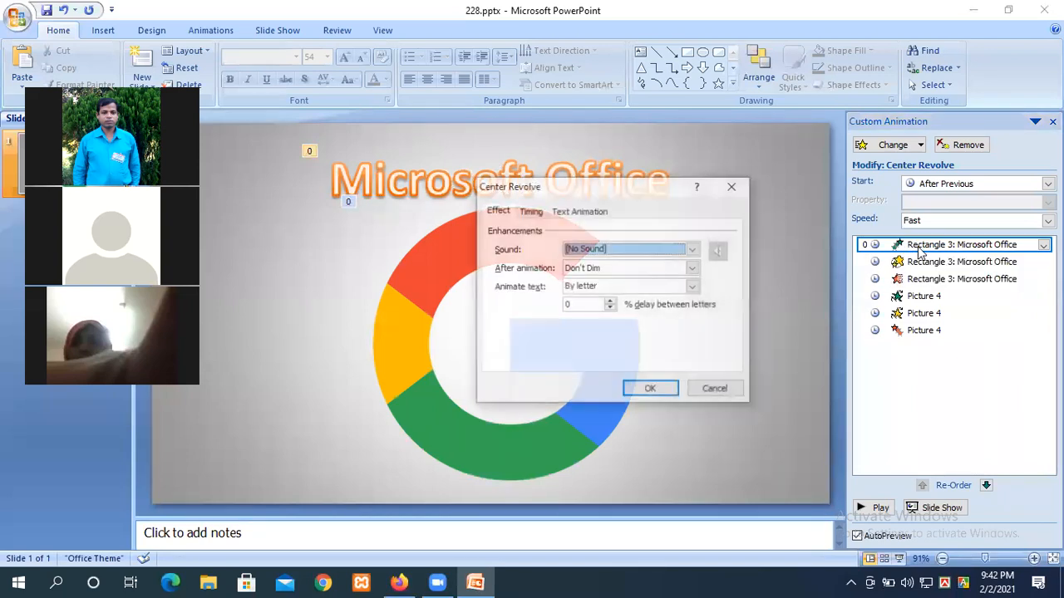
pyautogui.click(733, 185)
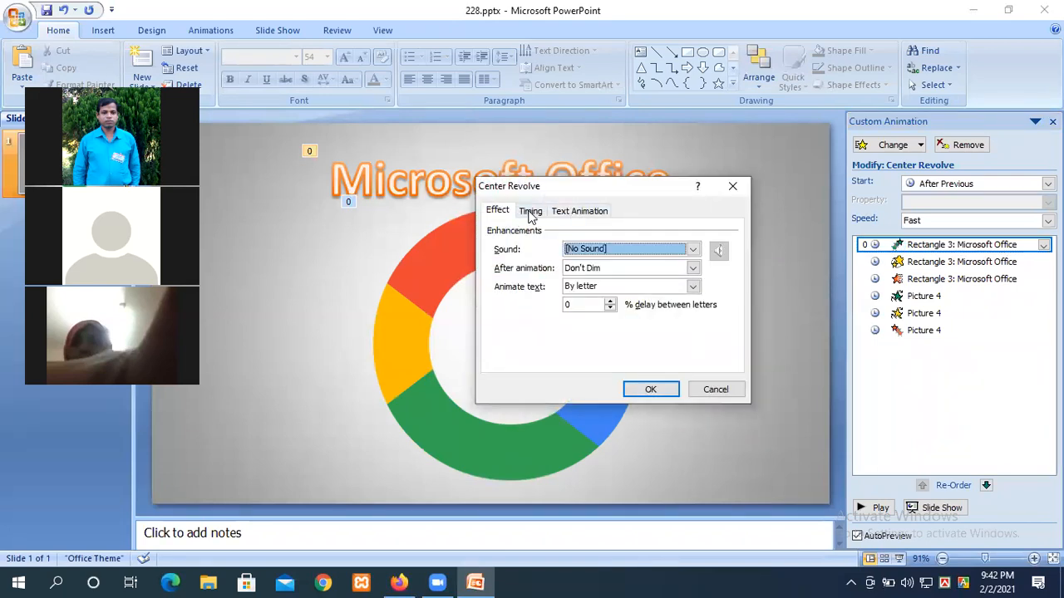
pyautogui.click(531, 212)
pyautogui.press('Tab')
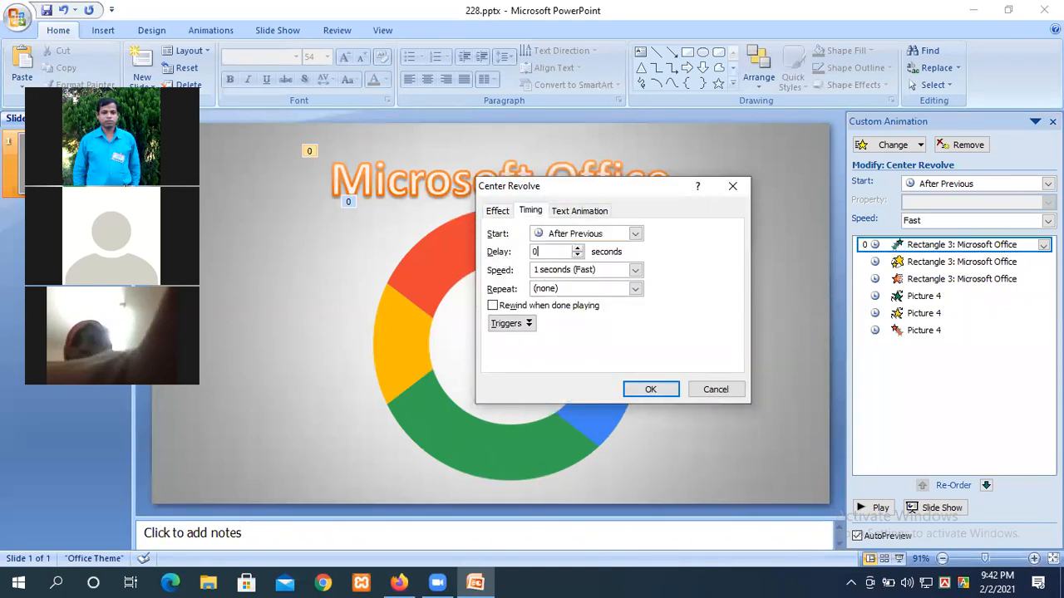
pyautogui.click(646, 389)
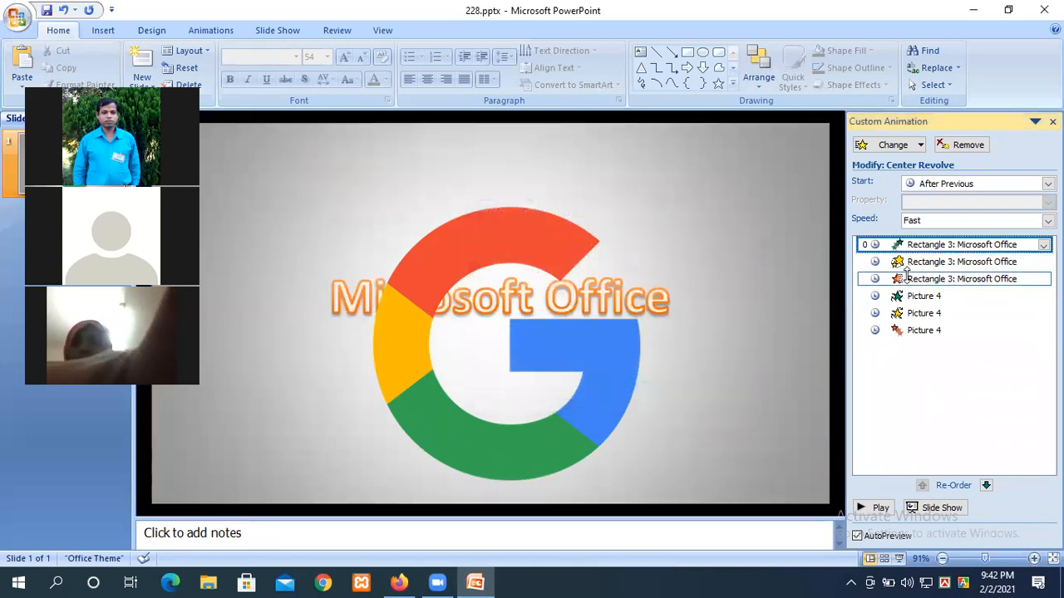
# Step: Keep the Unfold effect's 5-second delay and preview the retimed animations
pyautogui.doubleClick(962, 279)
pyautogui.click(529, 212)
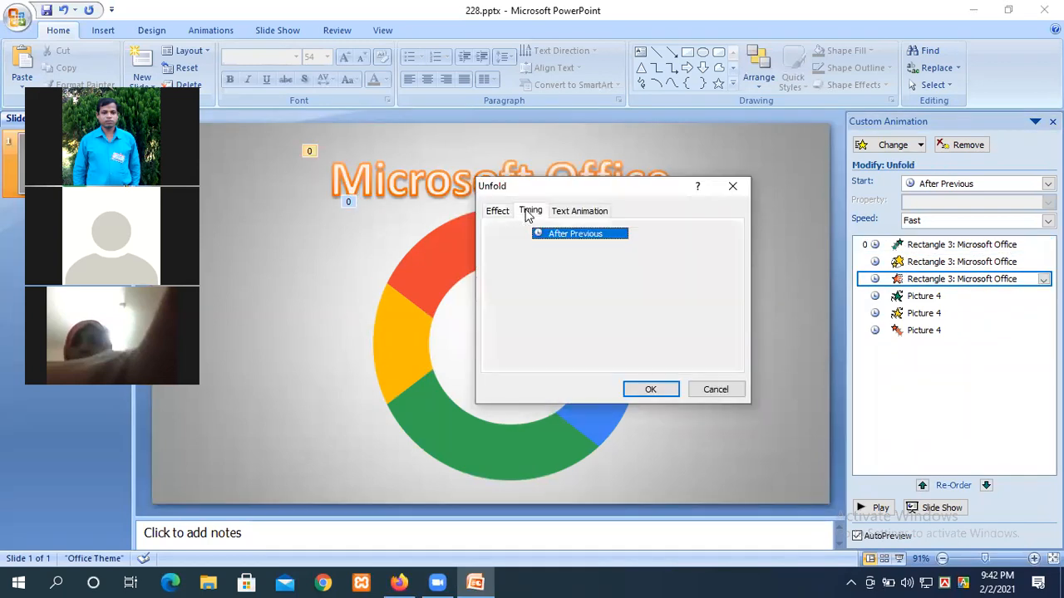
pyautogui.press('Tab')
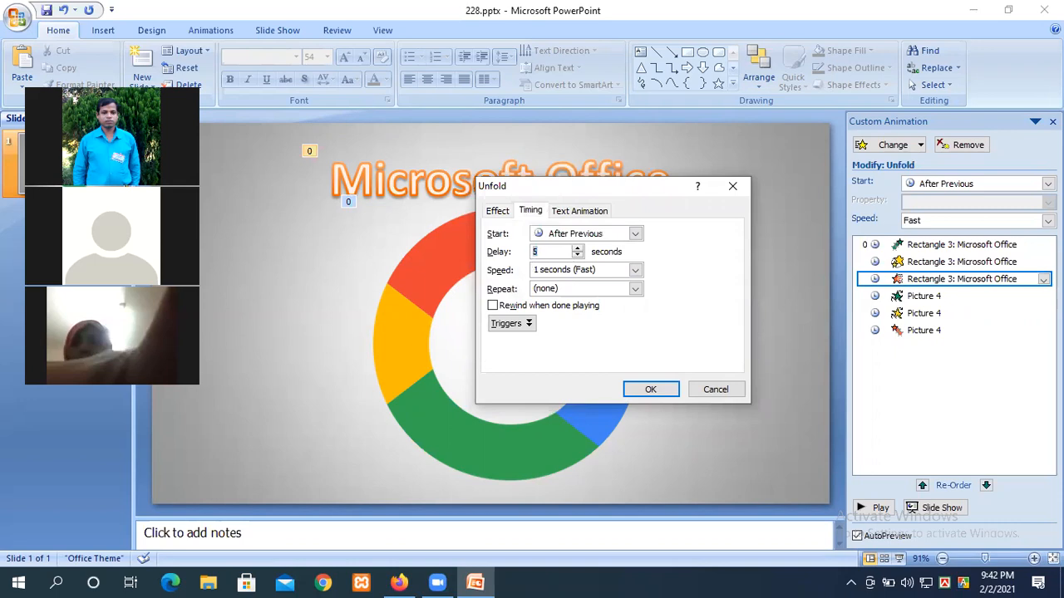
pyautogui.click(656, 397)
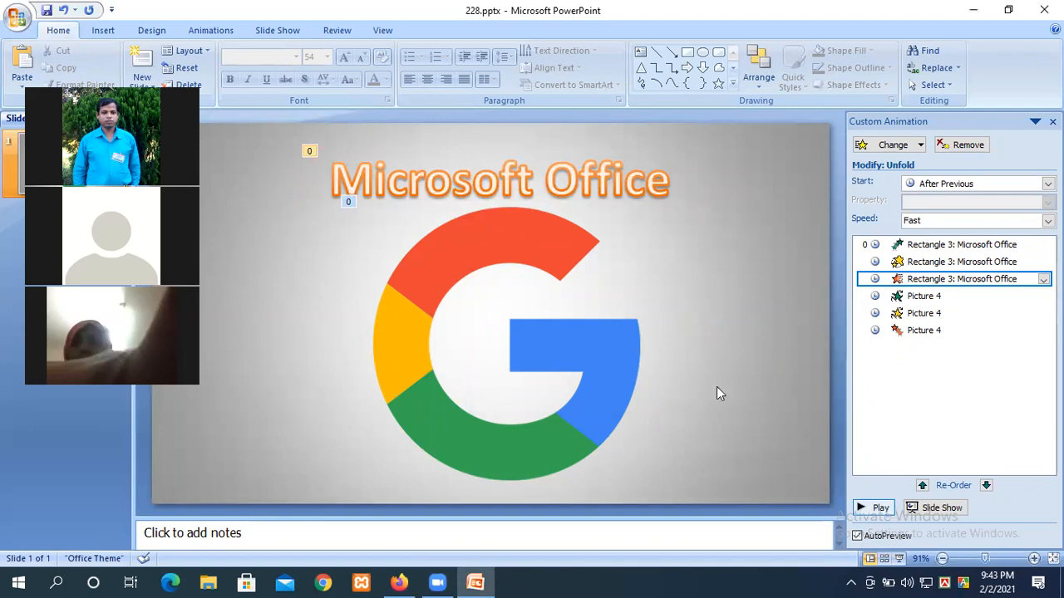
pyautogui.click(873, 508)
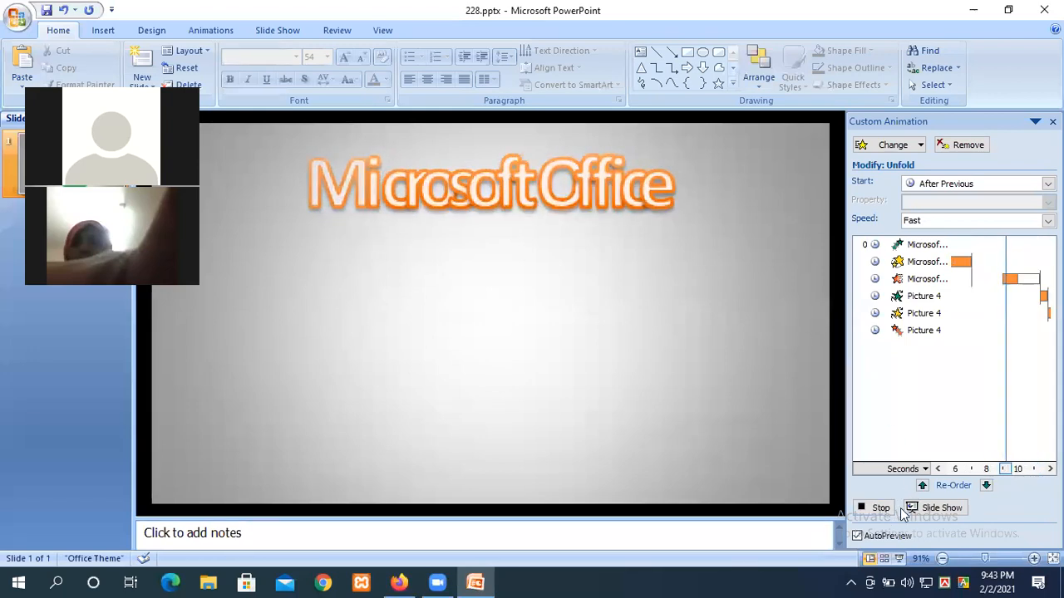
# Step: Set Center Revolve's speed to 5 seconds (Very Slow), then play and stop a preview
pyautogui.click(914, 244)
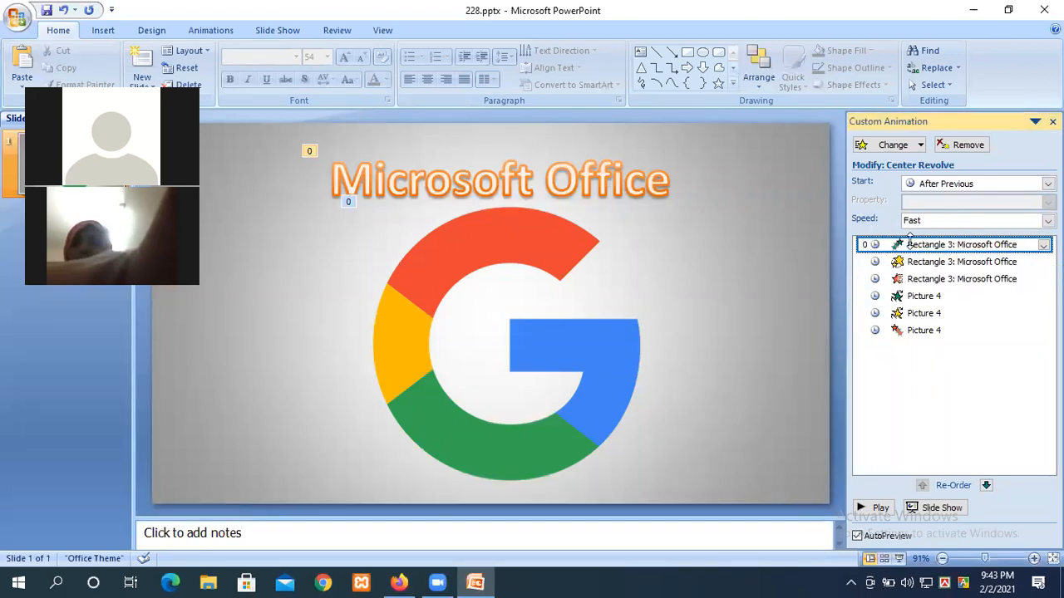
pyautogui.doubleClick(909, 244)
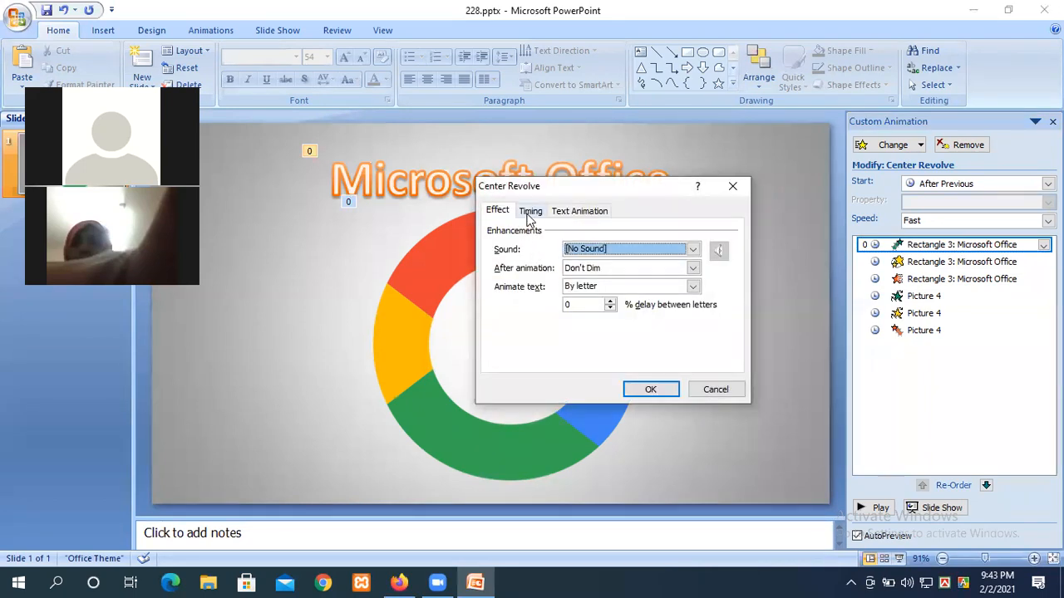
pyautogui.click(529, 212)
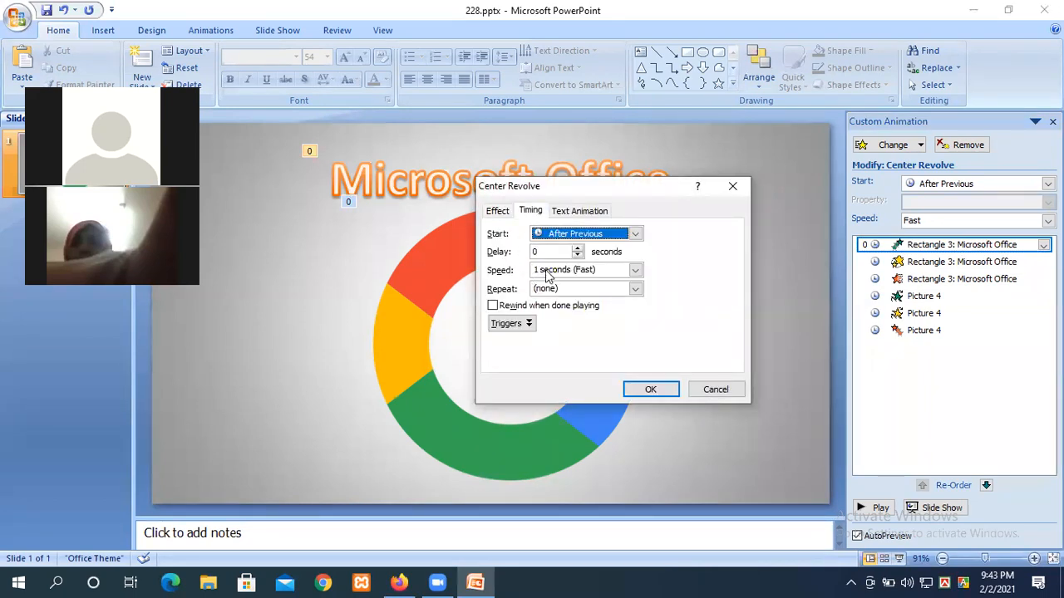
pyautogui.click(635, 271)
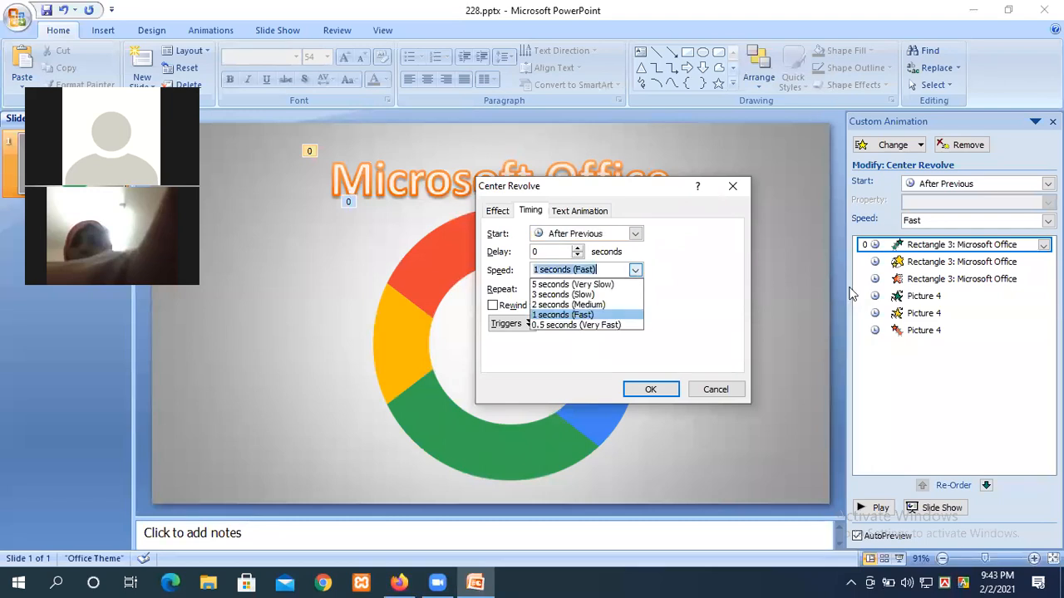
pyautogui.click(561, 286)
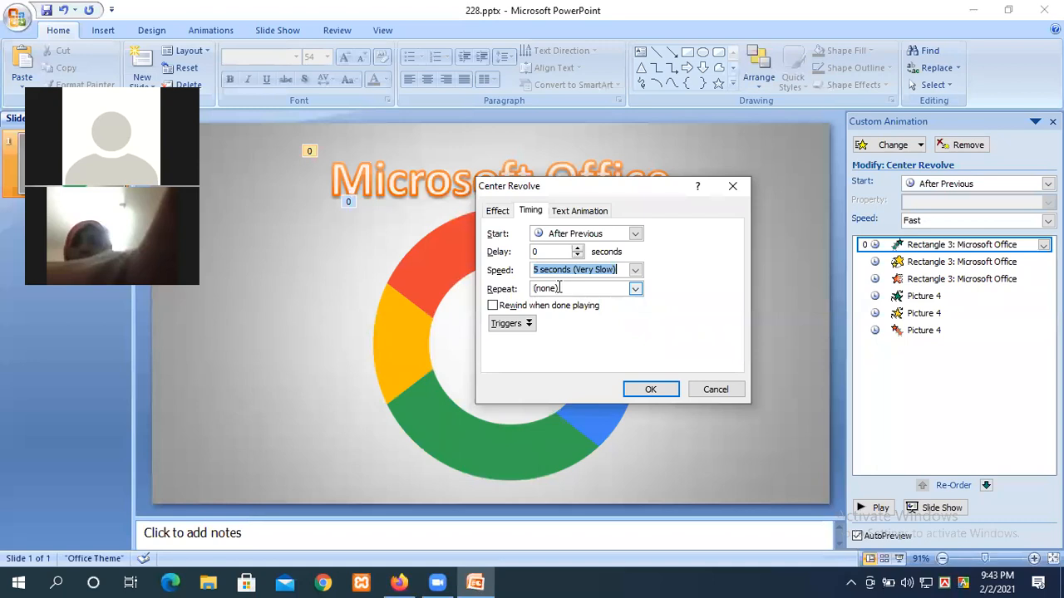
pyautogui.click(638, 397)
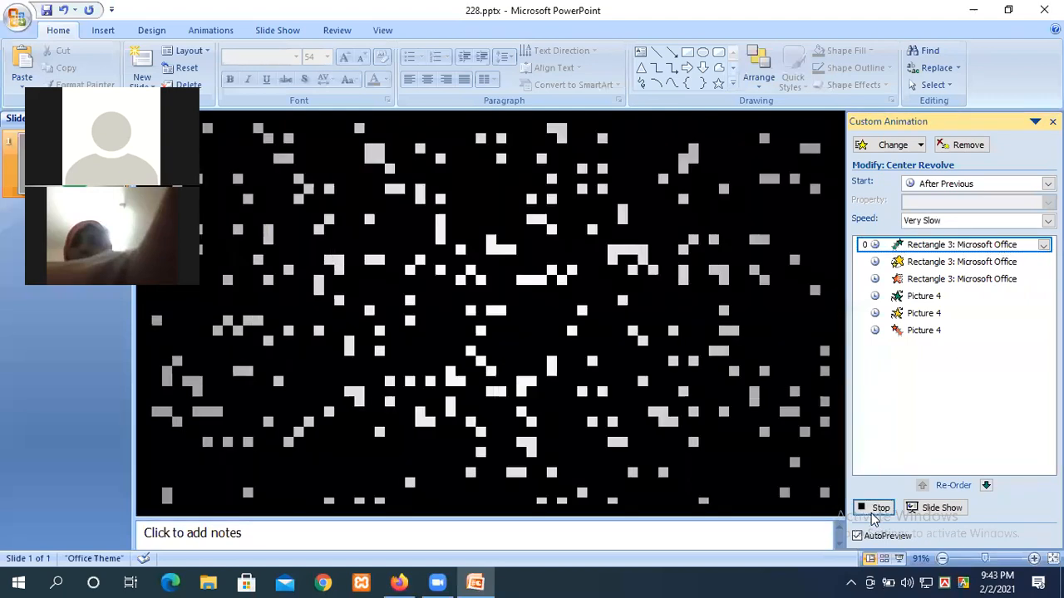
pyautogui.click(875, 510)
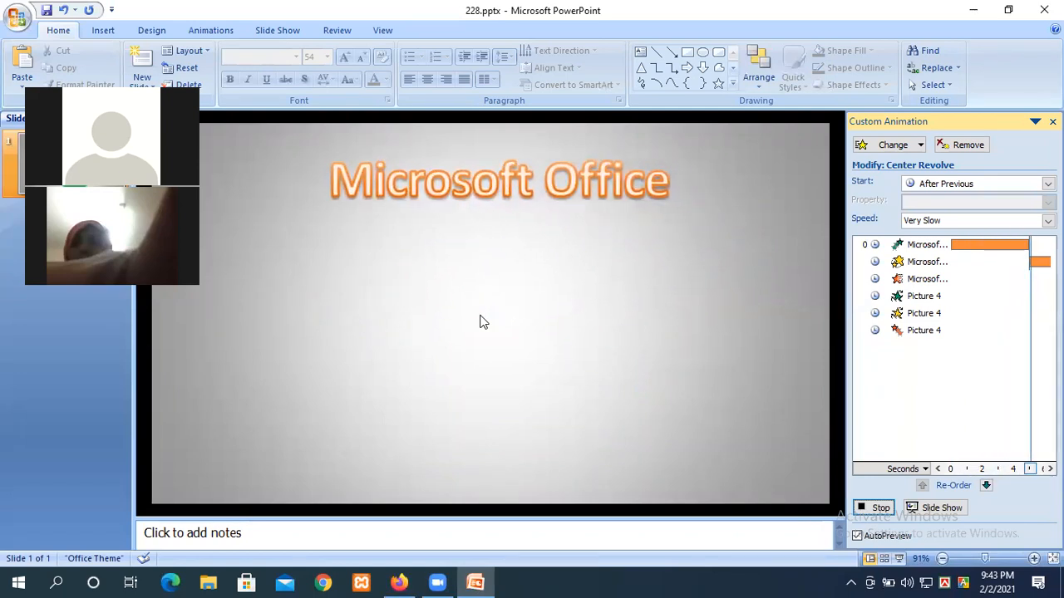
pyautogui.click(880, 507)
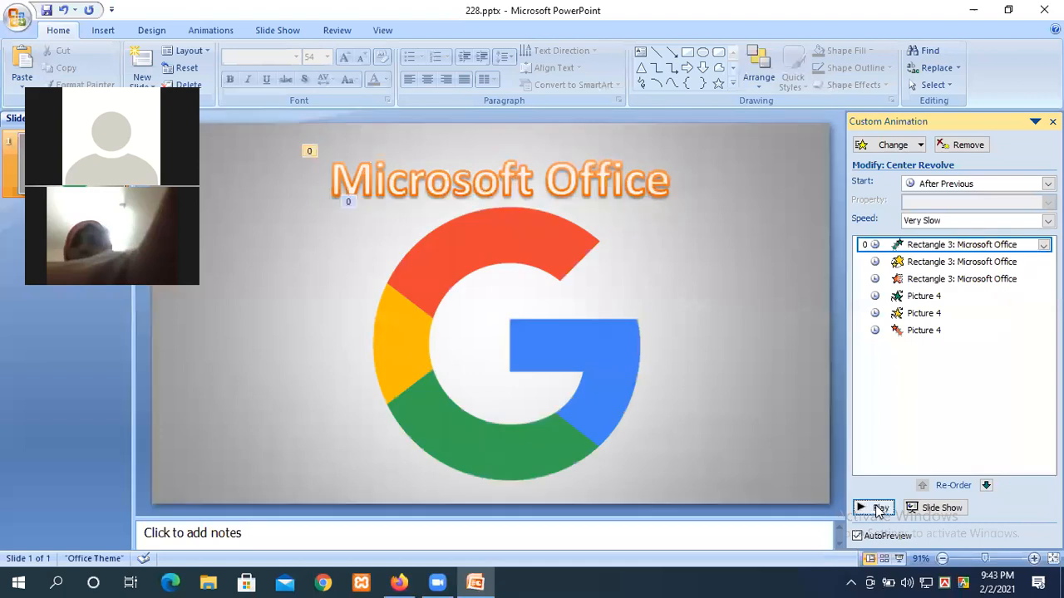
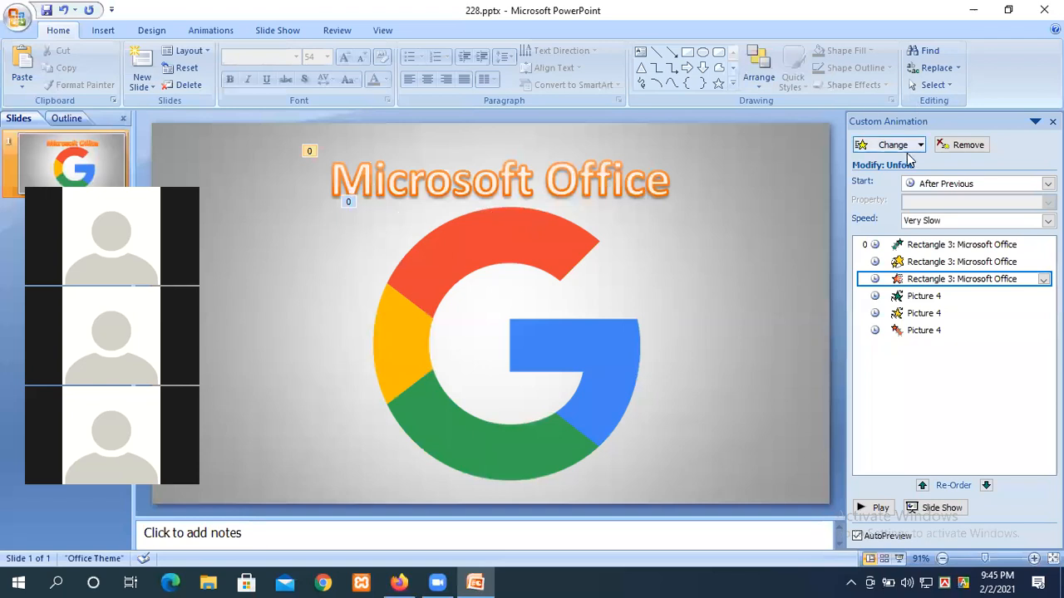
# Step: Browse the effect types to replace the title's animation
pyautogui.click(889, 146)
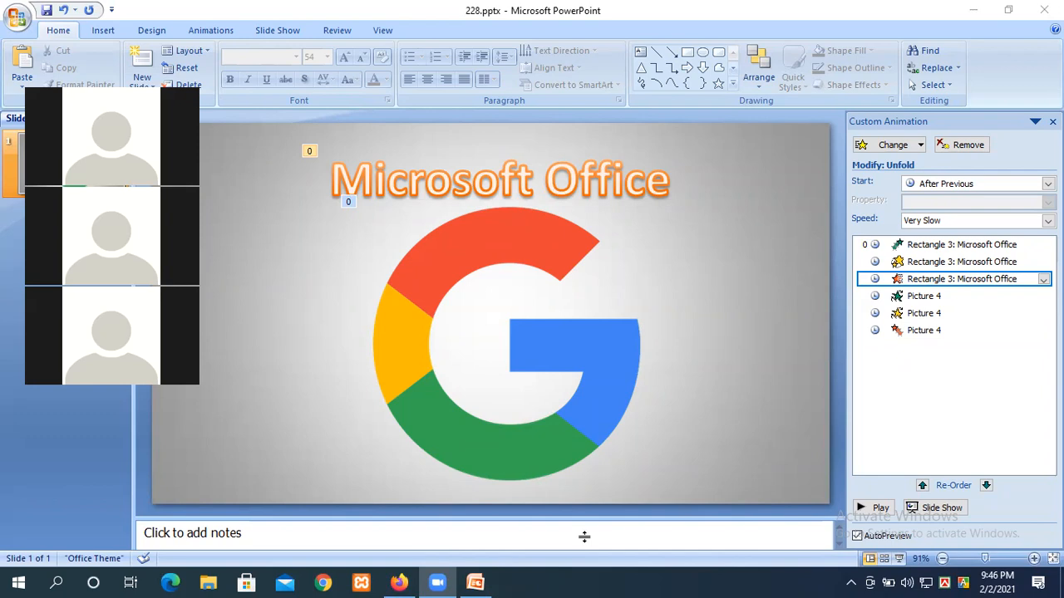
pyautogui.click(914, 150)
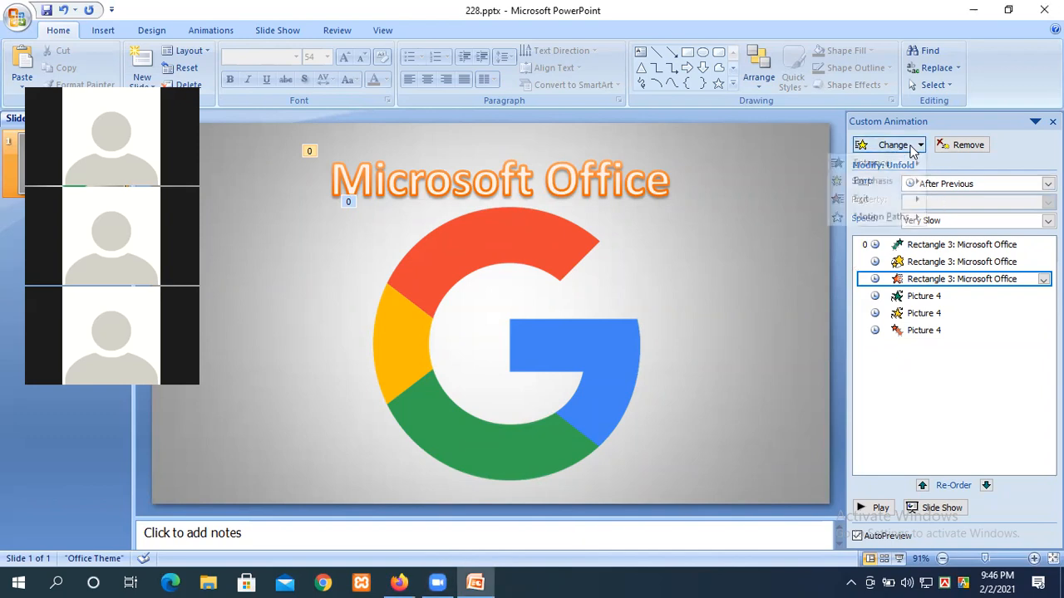
pyautogui.moveTo(872, 170)
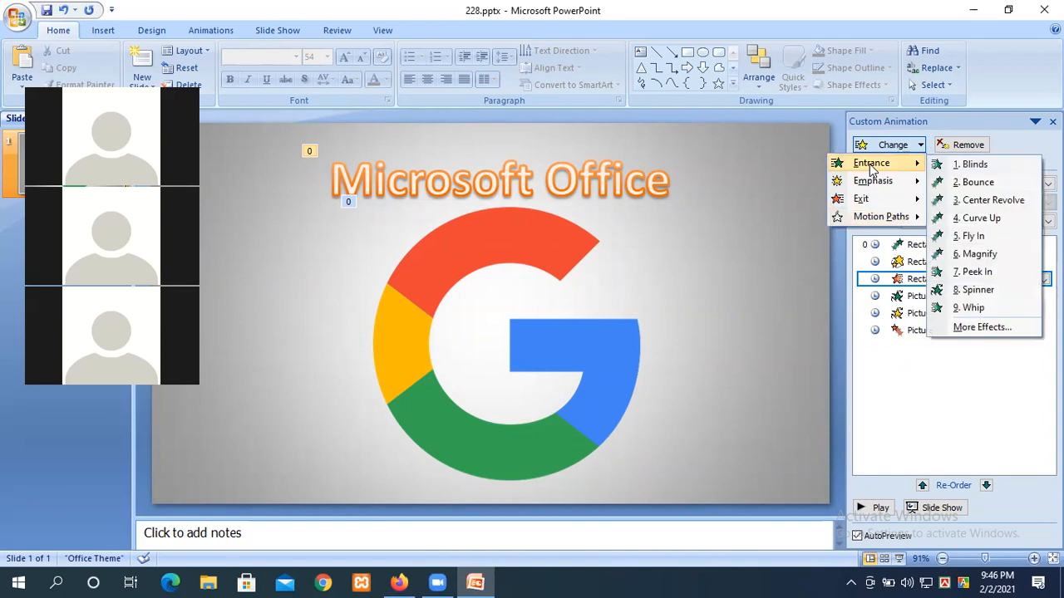
pyautogui.click(981, 327)
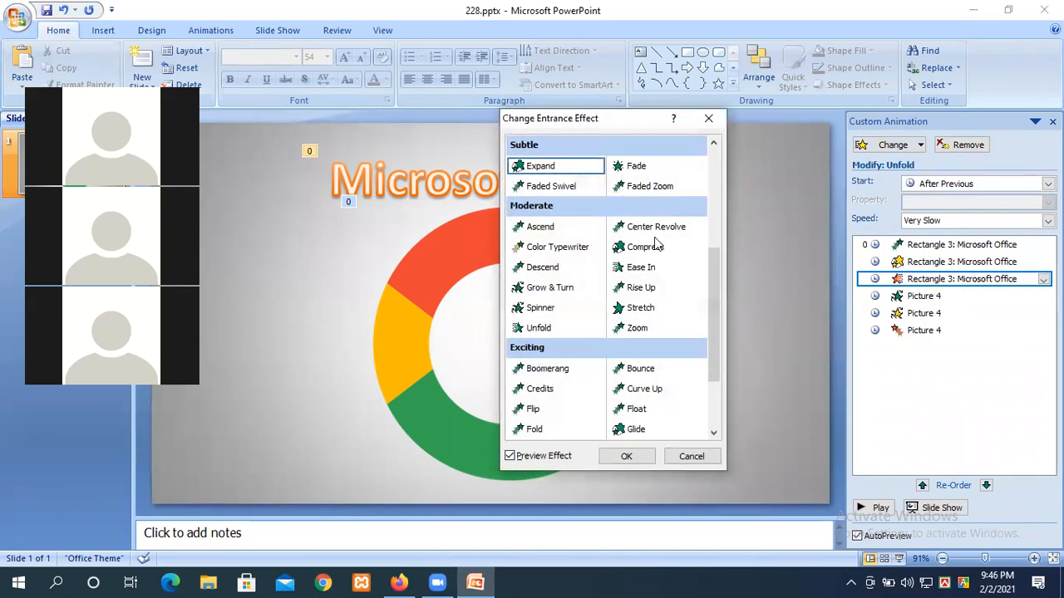
pyautogui.scroll(-5, 654, 240)
pyautogui.scroll(5, 654, 242)
pyautogui.scroll(-5, 654, 243)
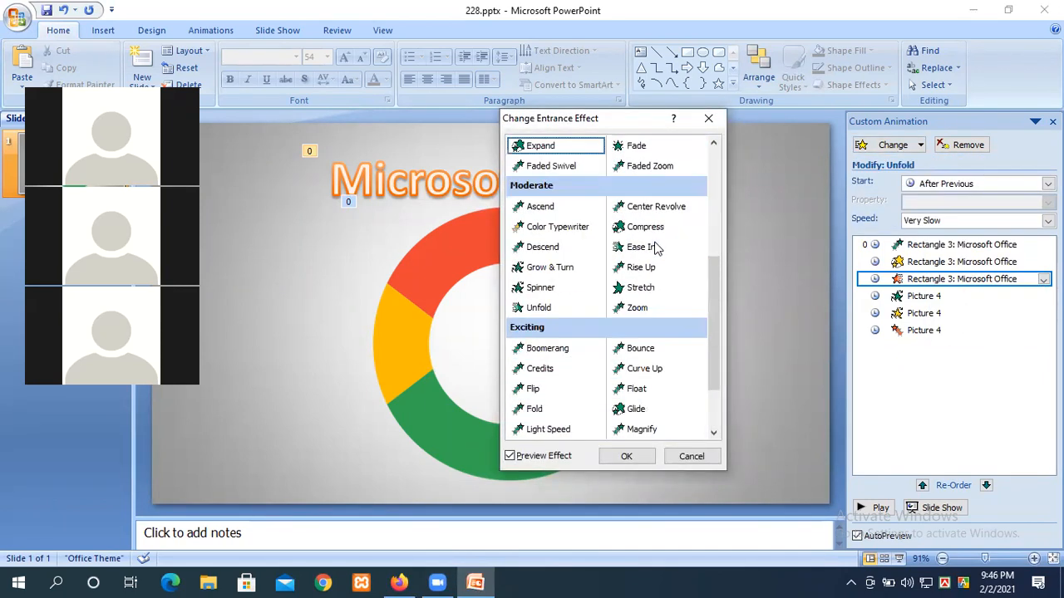
pyautogui.click(708, 118)
pyautogui.click(889, 144)
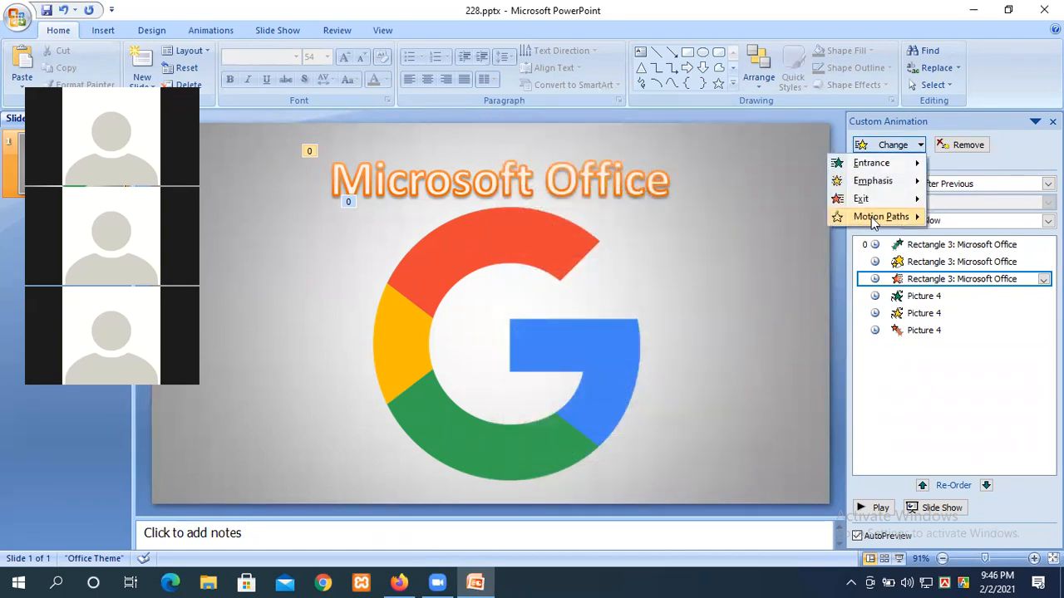
pyautogui.moveTo(873, 220)
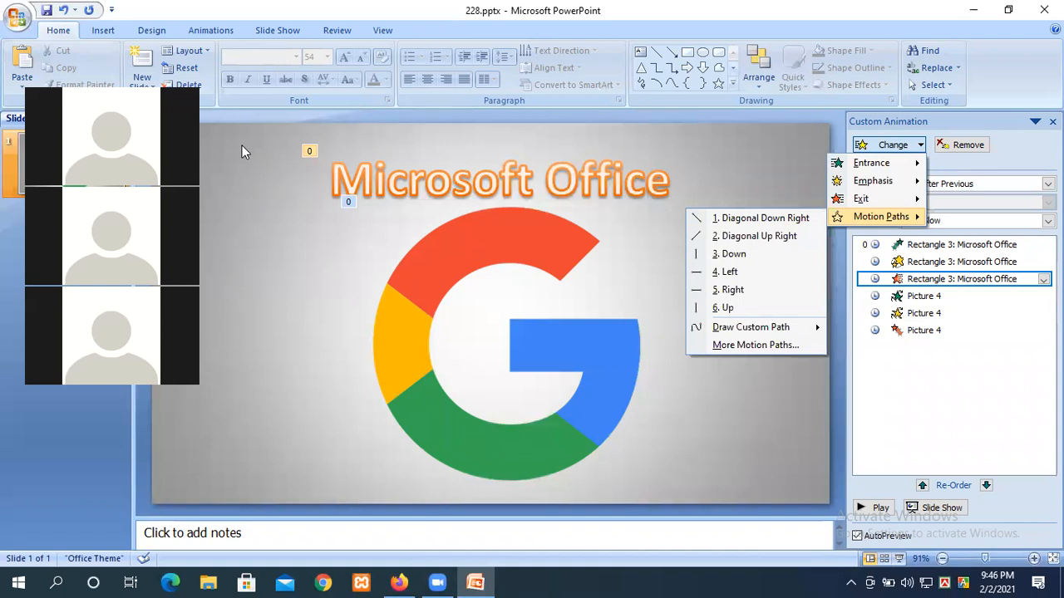
pyautogui.click(242, 145)
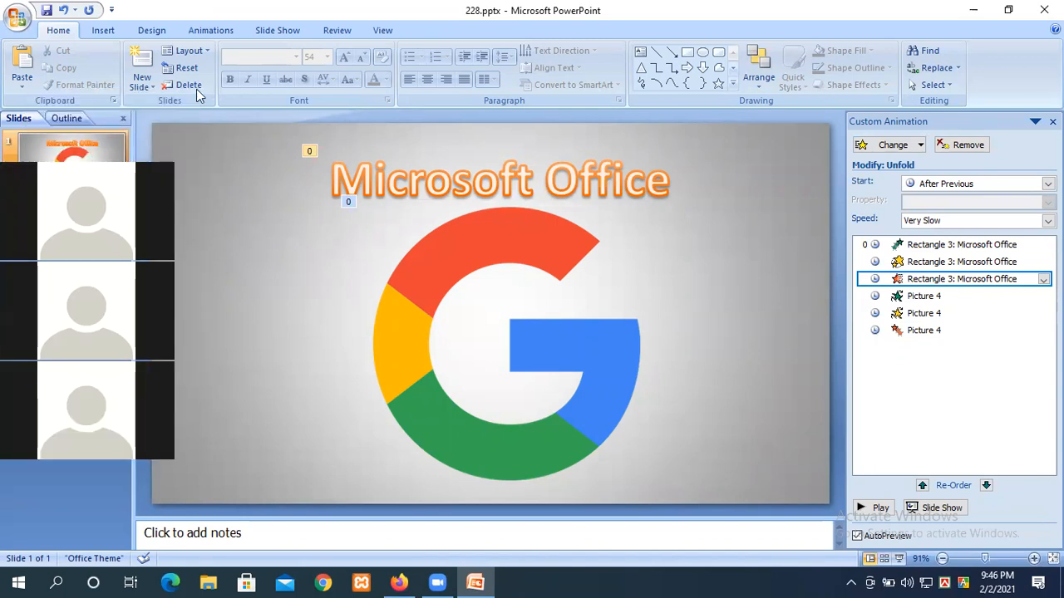
# Step: Draw a Cloud shape in the slide's top-left area
pyautogui.click(105, 30)
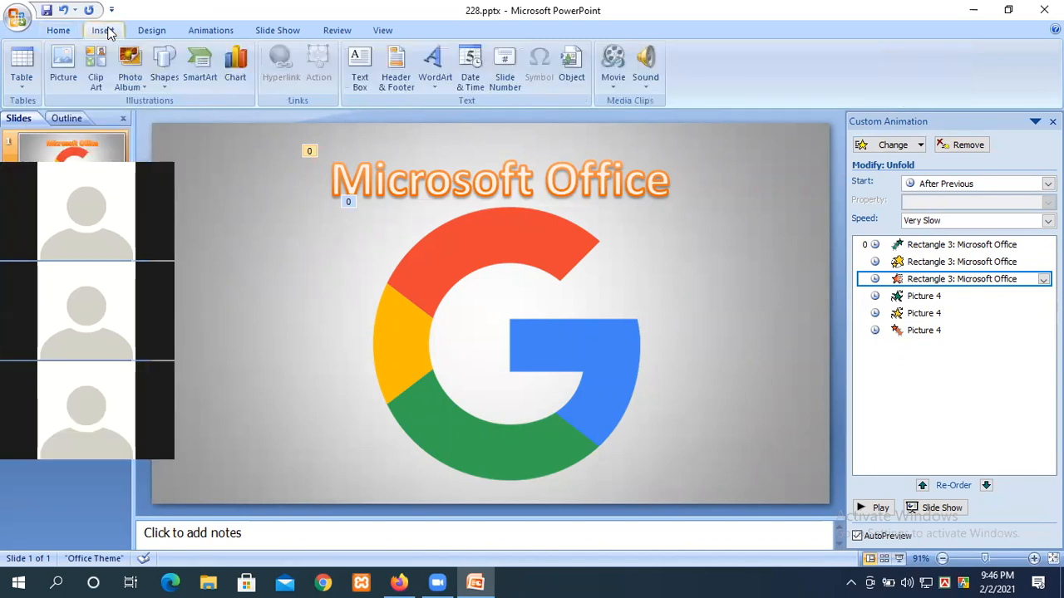
pyautogui.click(171, 86)
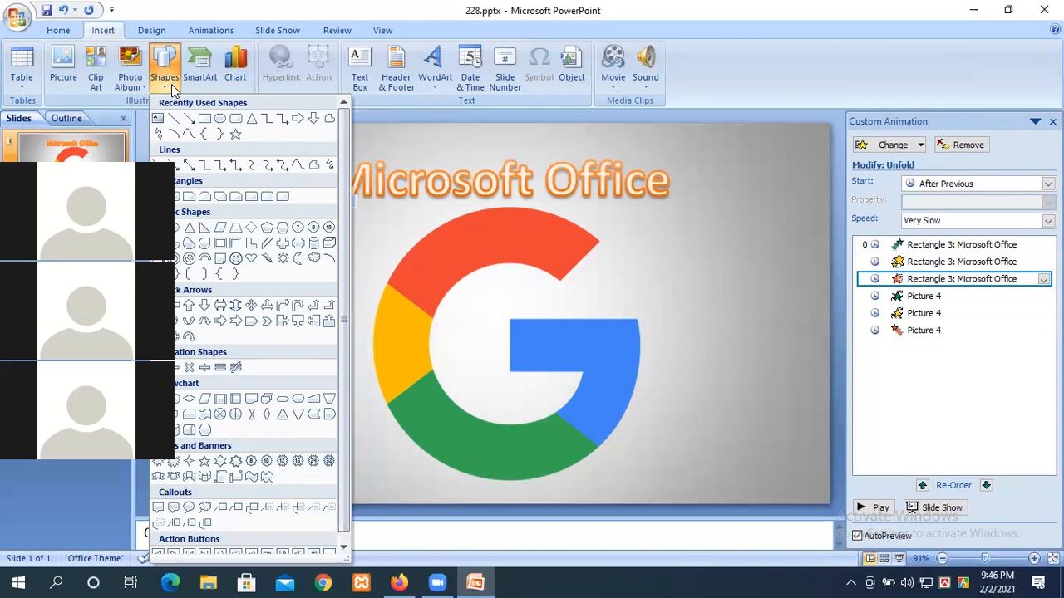
pyautogui.click(315, 261)
pyautogui.moveTo(192, 151); pyautogui.dragTo(270, 206)
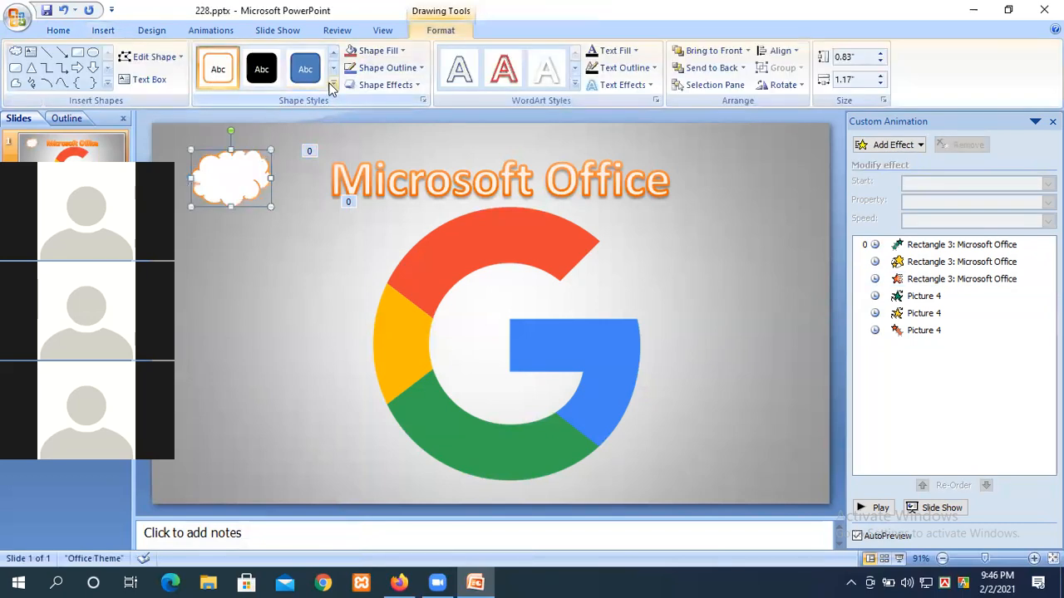
# Step: Give the cloud the light orange gradient shape style and deselect it
pyautogui.click(333, 83)
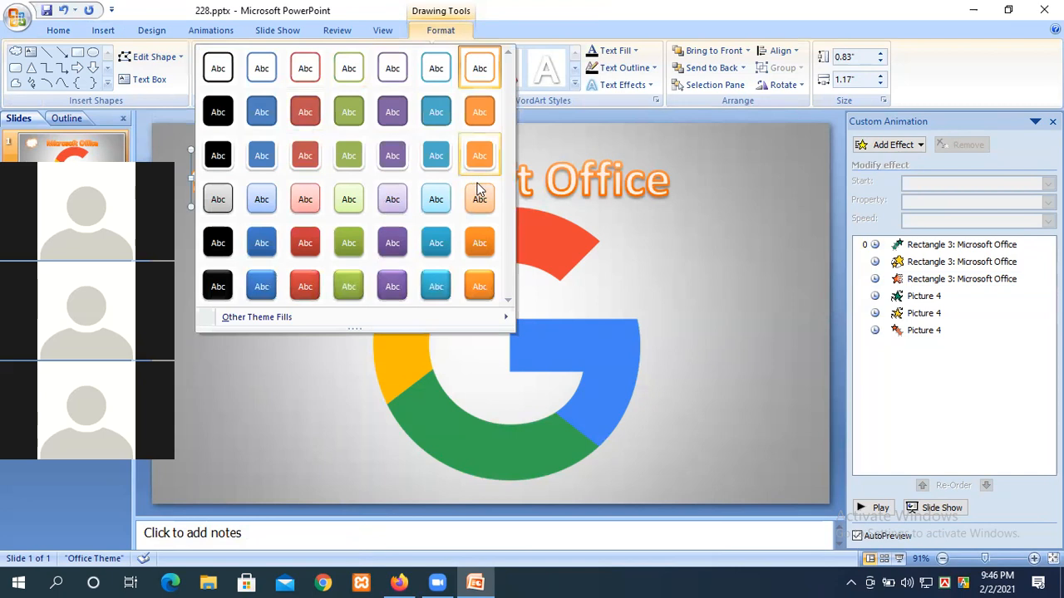
pyautogui.click(475, 189)
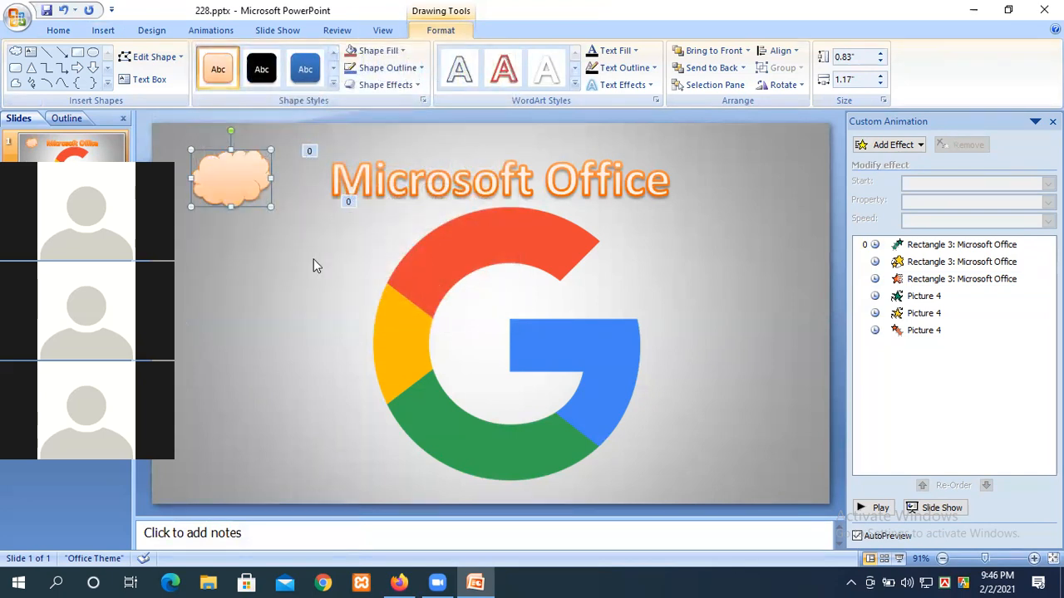
pyautogui.click(811, 479)
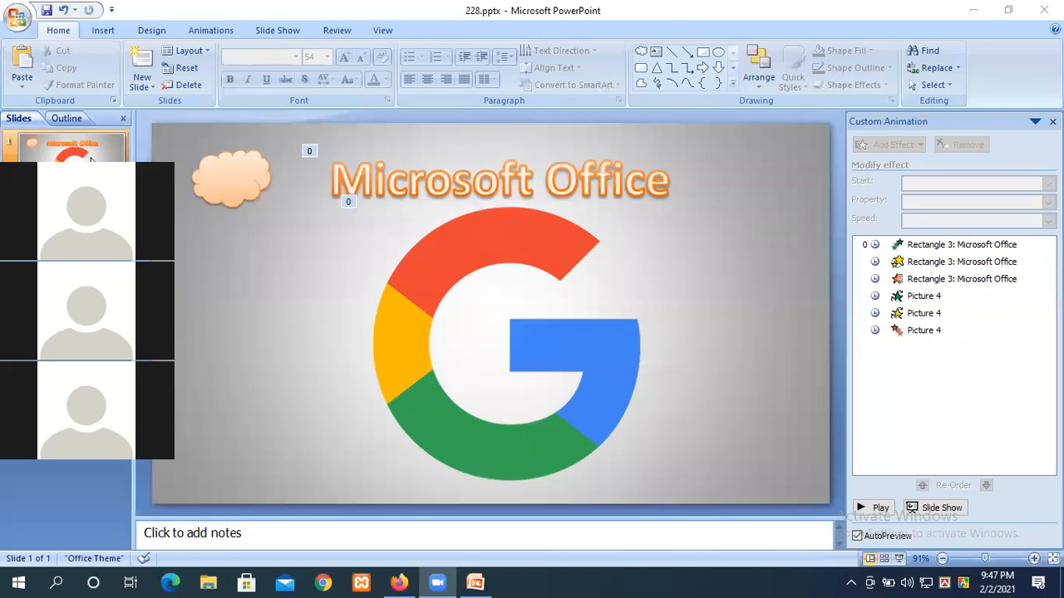
# Step: Move the cloud into the top-left corner beside the Microsoft Office title
pyautogui.moveTo(92, 158); pyautogui.dragTo(103, 135)
pyautogui.click(238, 175)
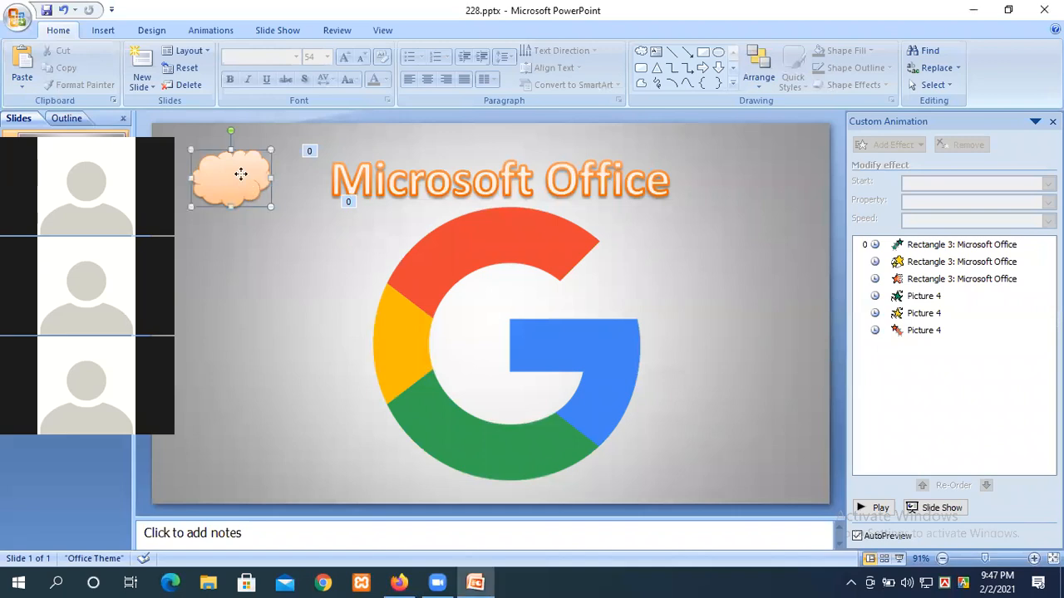
pyautogui.moveTo(227, 177)
pyautogui.mouseDown()
pyautogui.moveTo(287, 181)
pyautogui.moveTo(237, 179)
pyautogui.moveTo(232, 209)
pyautogui.moveTo(226, 167)
pyautogui.moveTo(237, 381)
pyautogui.moveTo(217, 447)
pyautogui.moveTo(234, 174)
pyautogui.mouseUp()
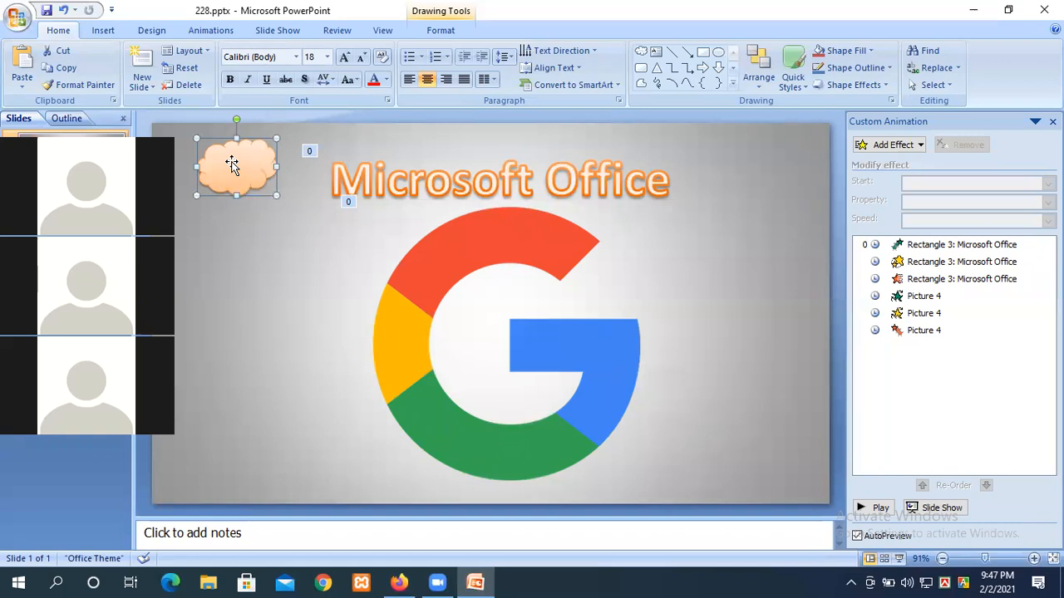
pyautogui.moveTo(250, 165); pyautogui.dragTo(177, 160)
# Step: Start a Freeform custom motion path for the selected cloud
pyautogui.click(872, 148)
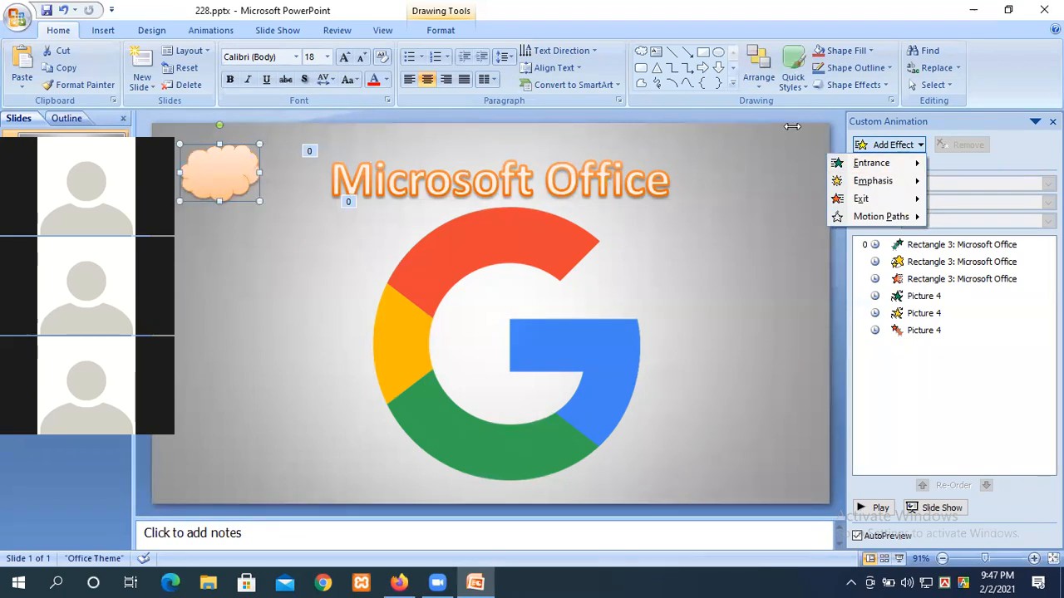
pyautogui.moveTo(881, 219)
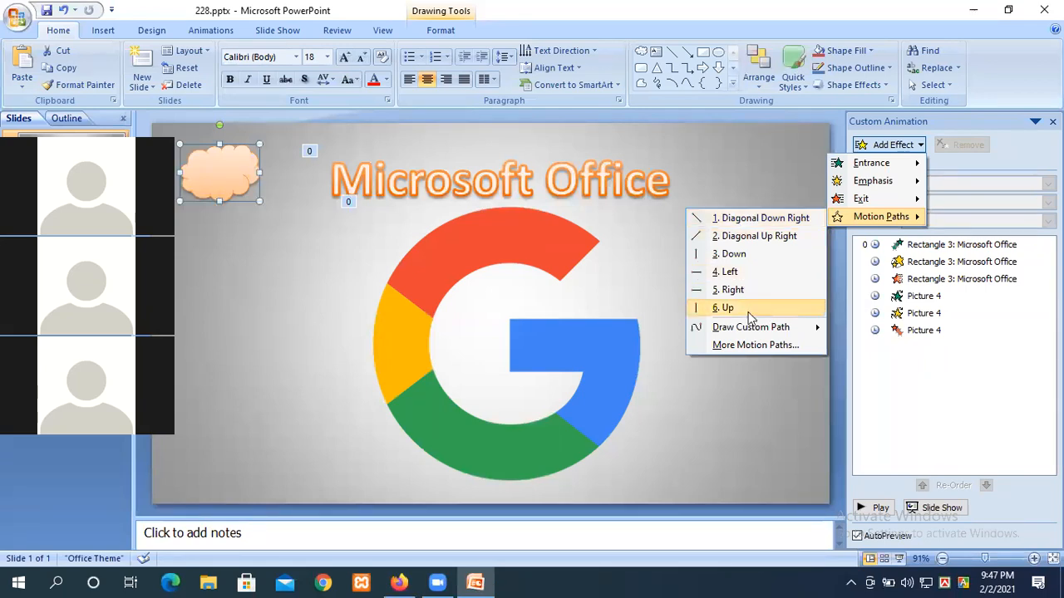
pyautogui.moveTo(752, 329)
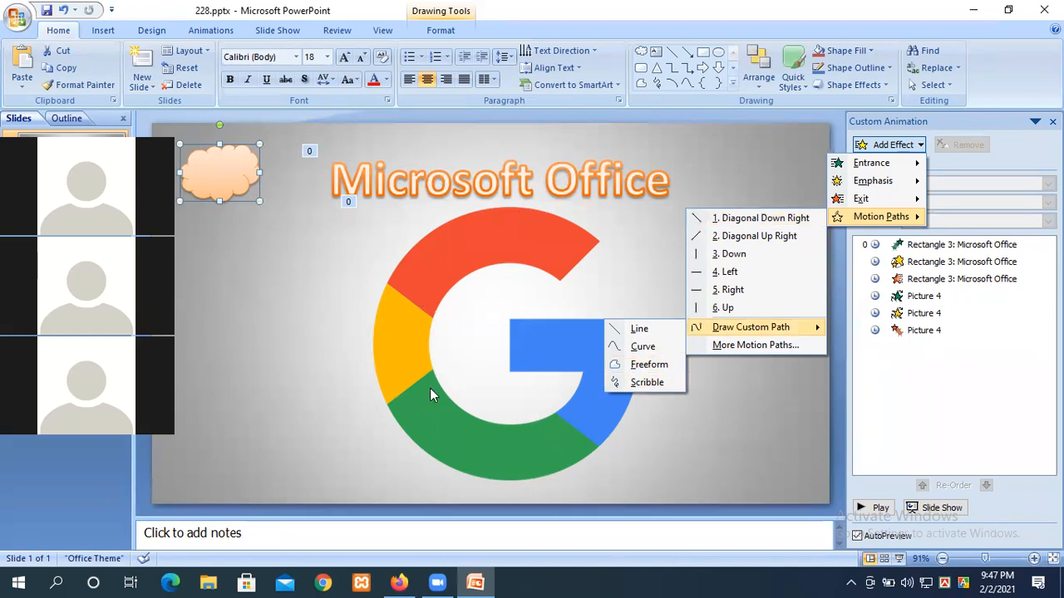
pyautogui.click(637, 366)
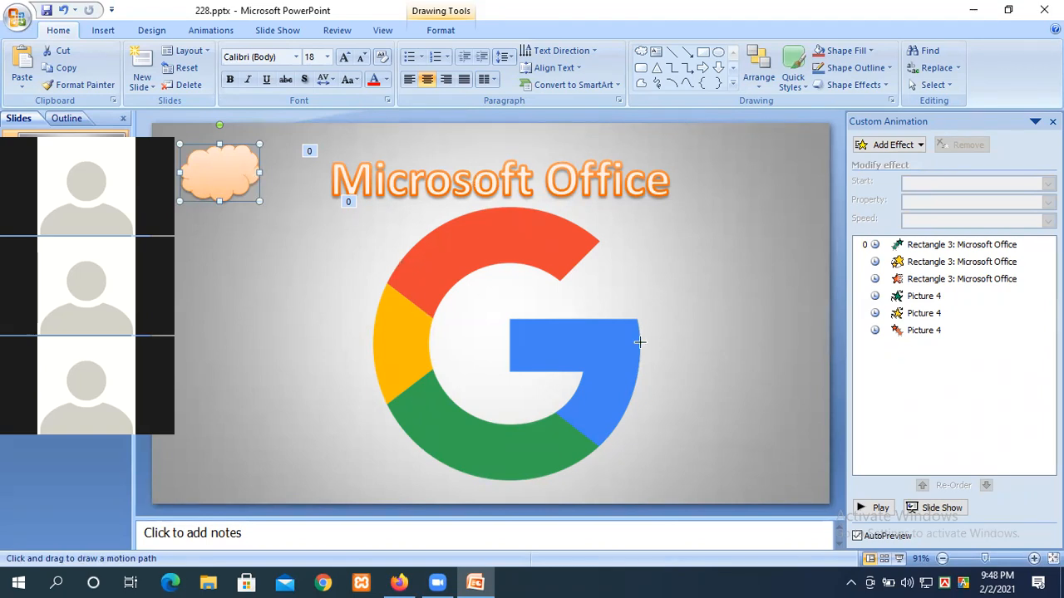
# Step: Trace the cloud's path right, down the right side into the G, at Very Slow speed
pyautogui.moveTo(217, 168); pyautogui.dragTo(792, 166)
pyautogui.moveTo(786, 167)
pyautogui.mouseDown()
pyautogui.moveTo(744, 171)
pyautogui.moveTo(748, 479)
pyautogui.mouseUp()
pyautogui.click(747, 479)
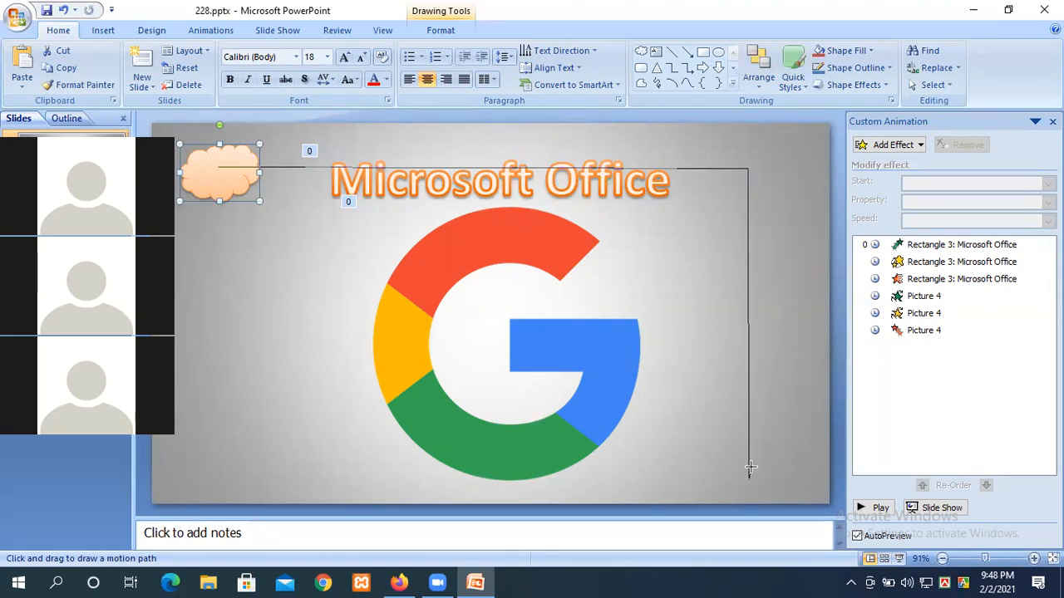
pyautogui.doubleClick(510, 321)
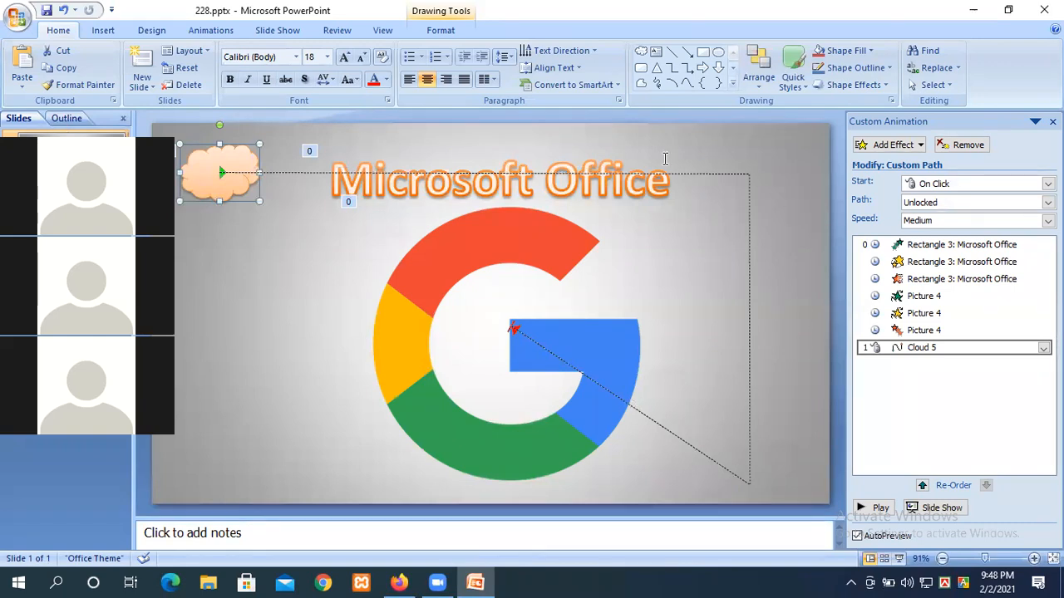
pyautogui.click(918, 221)
pyautogui.click(921, 236)
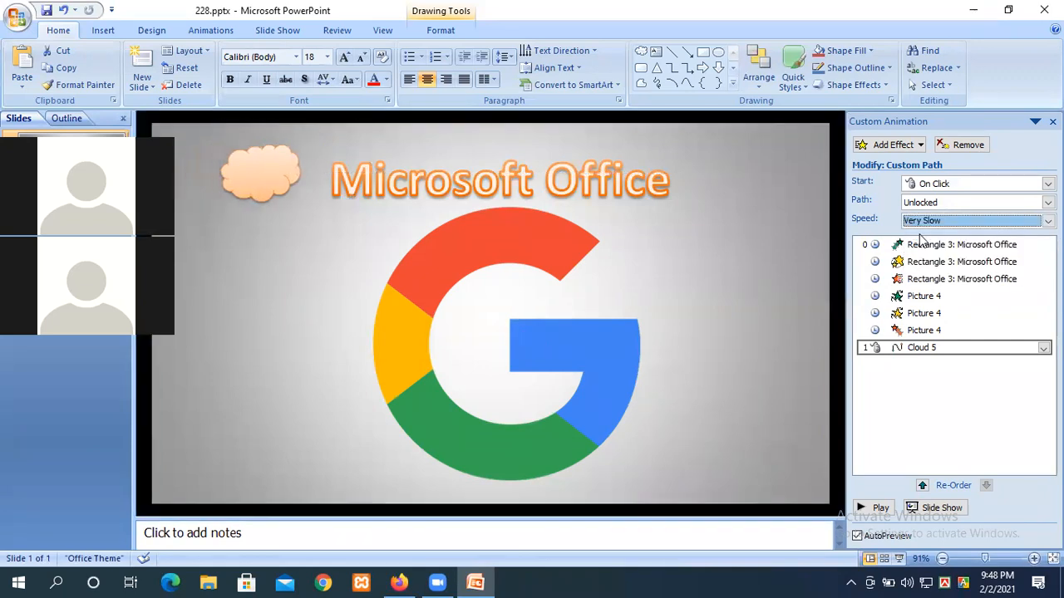
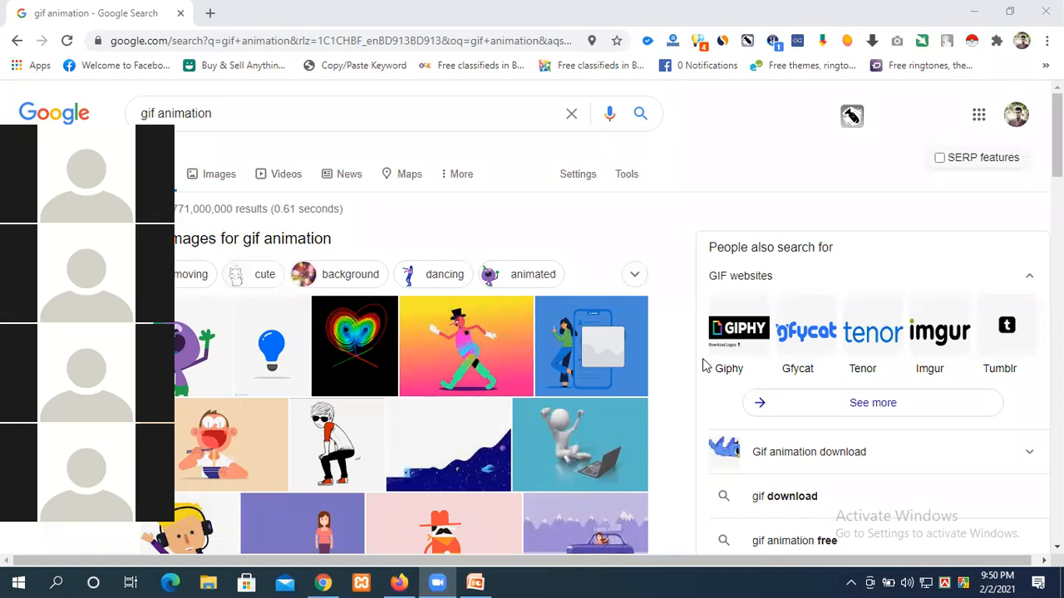
# Step: Bring up the 228.pptx presentation with the cloud's On Click, Very Slow motion path
pyautogui.click(704, 366)
# Step: Switch to PowerPoint and play the Microsoft Office slide's animation preview
pyautogui.click(474, 582)
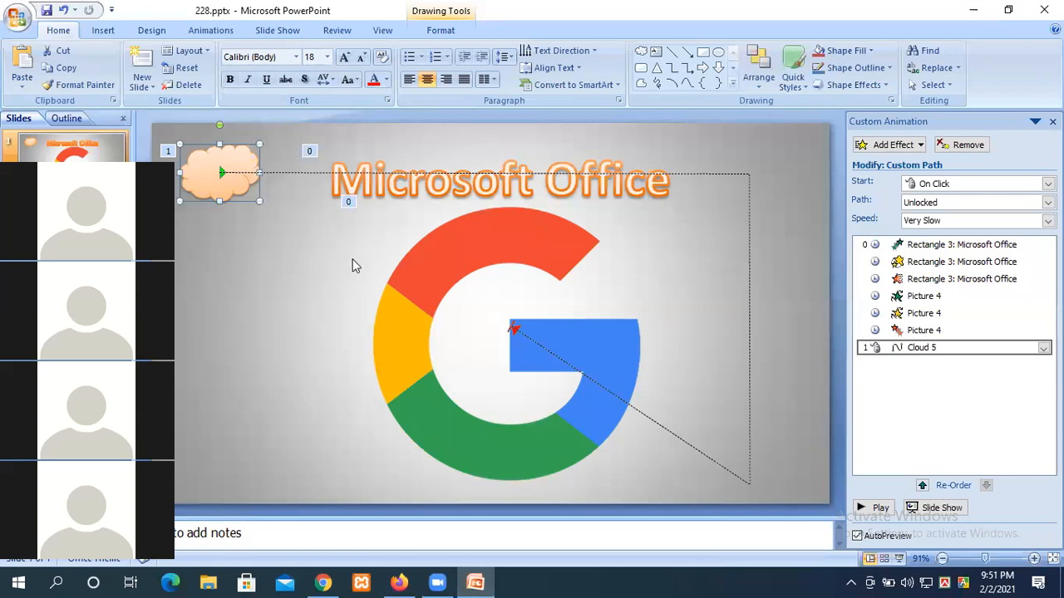
pyautogui.click(880, 508)
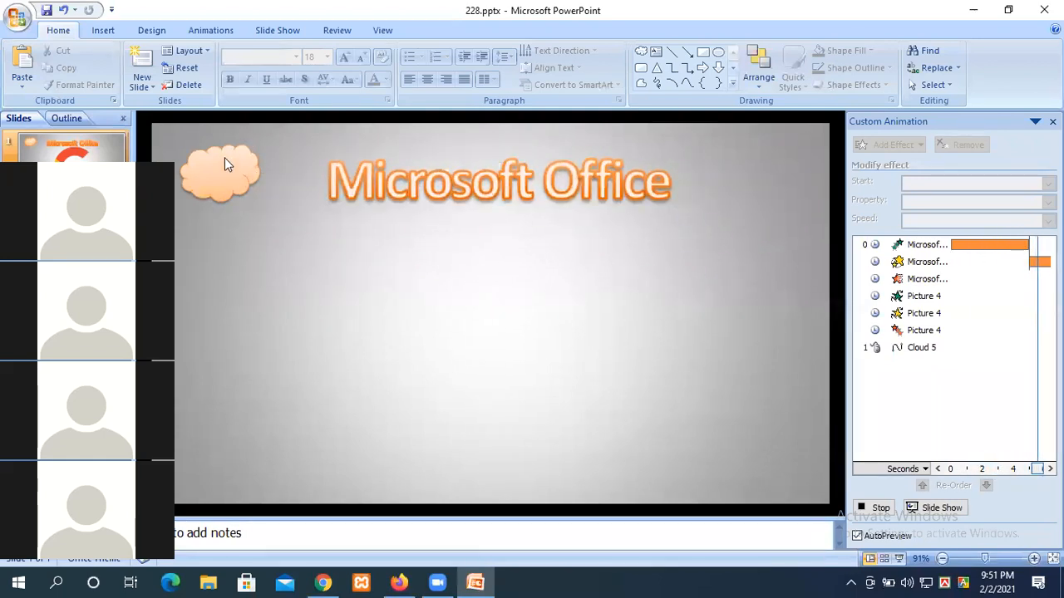
pyautogui.click(874, 510)
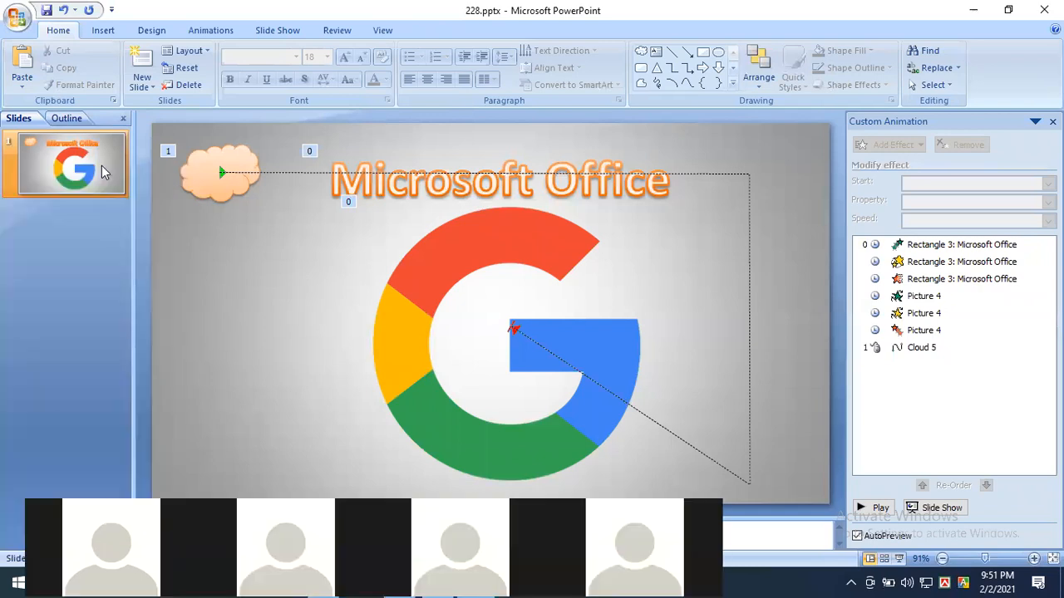
# Step: Insert a blank second slide after the Microsoft Office slide, then return to slide 1
pyautogui.rightClick(72, 242)
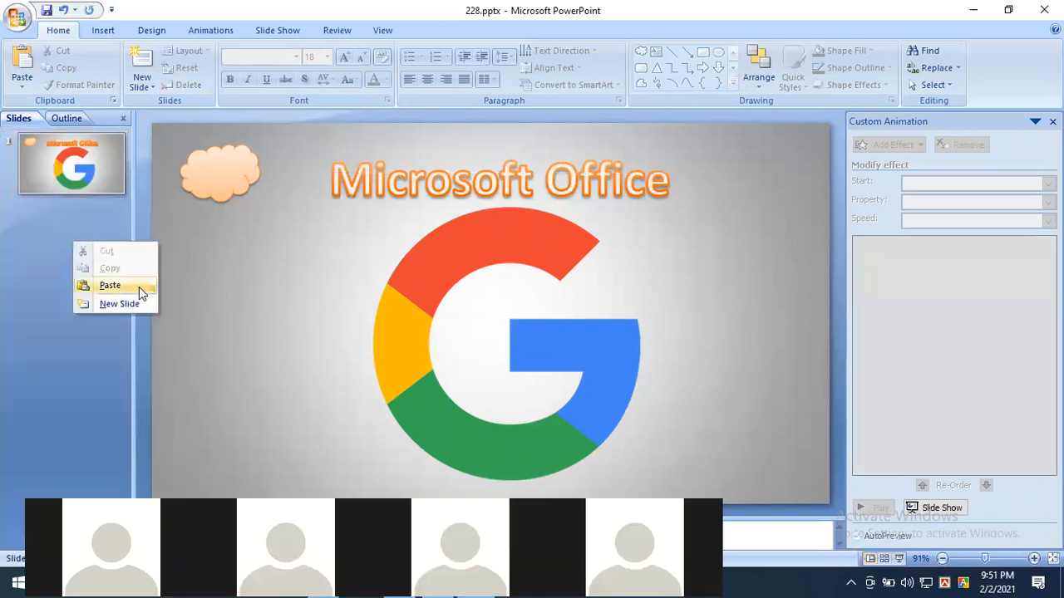
pyautogui.click(133, 303)
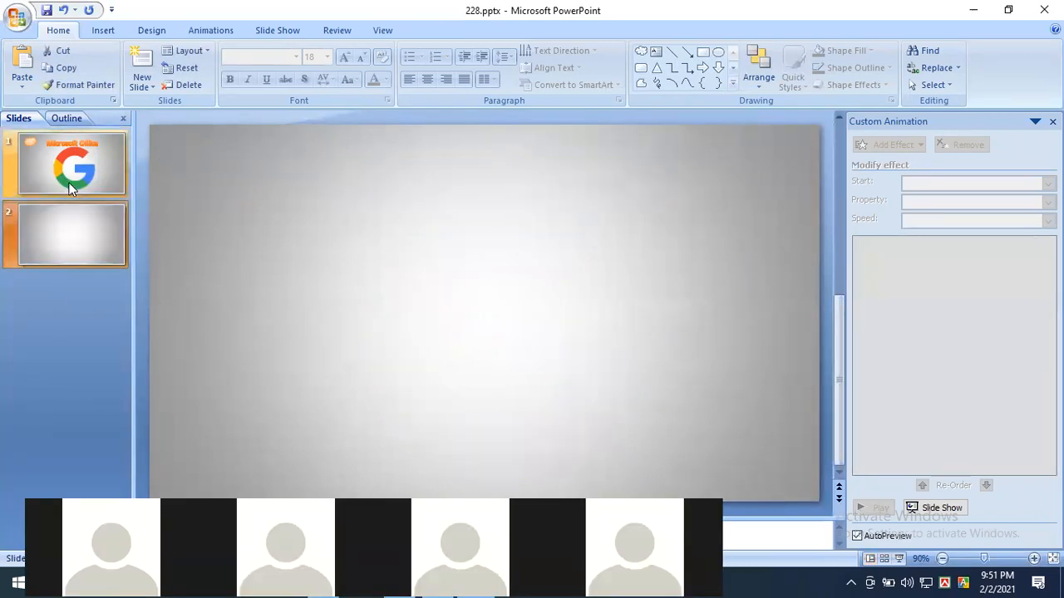
pyautogui.click(71, 189)
pyautogui.click(71, 231)
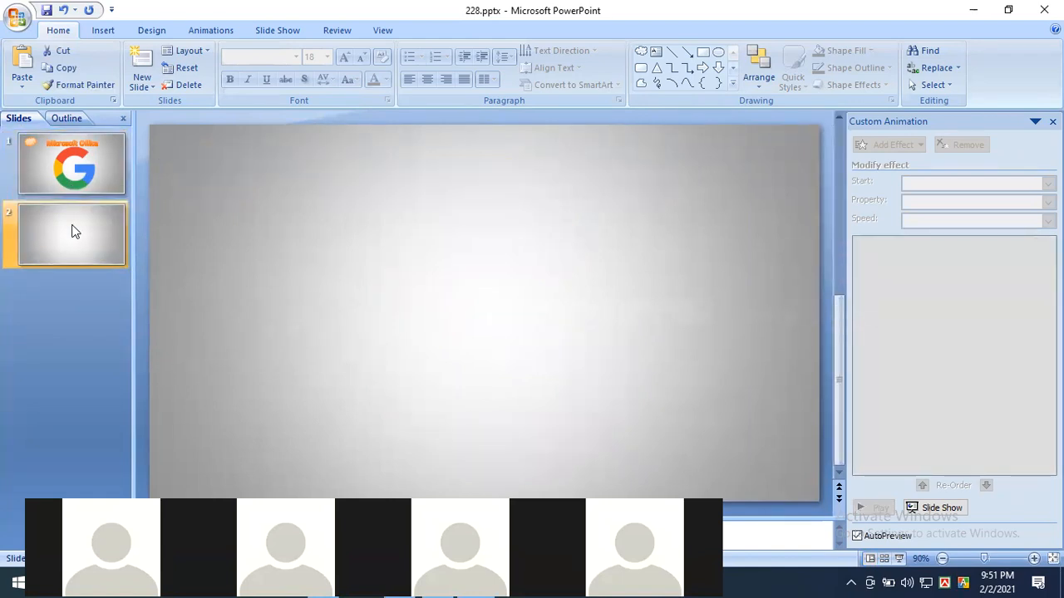
pyautogui.click(94, 190)
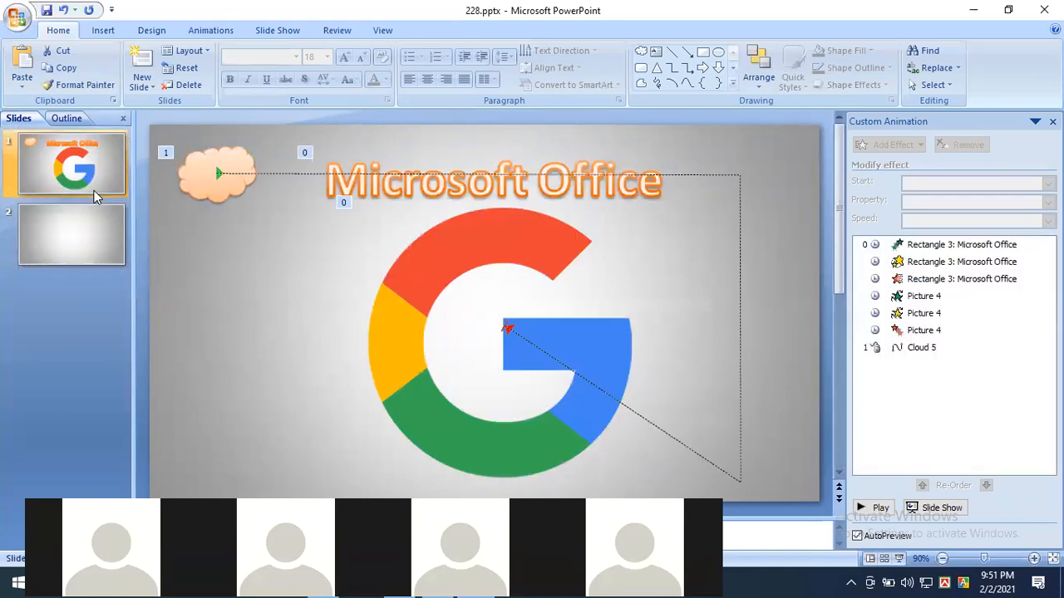
pyautogui.click(143, 31)
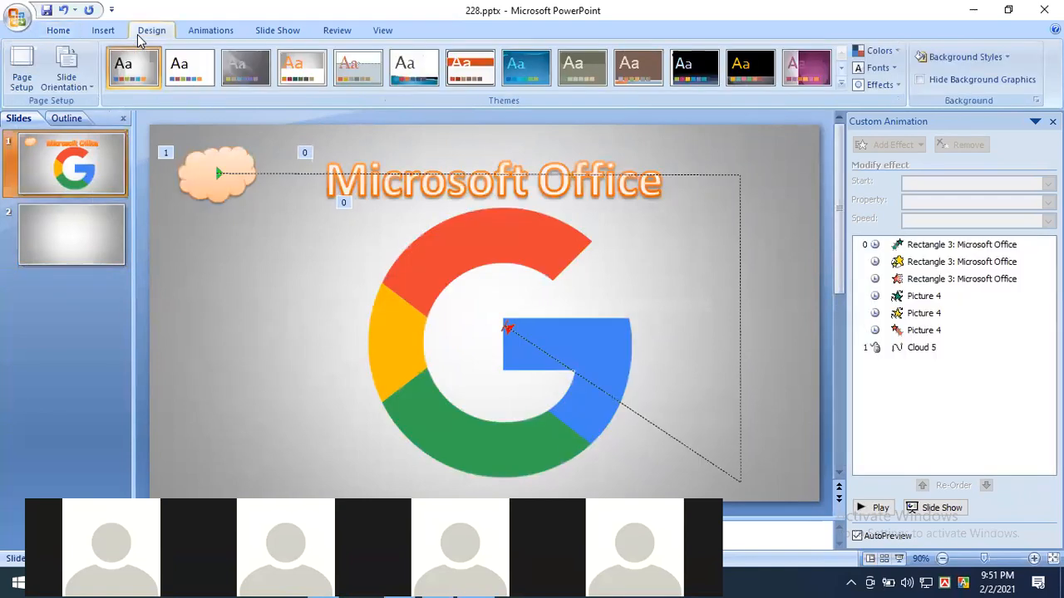
pyautogui.click(214, 31)
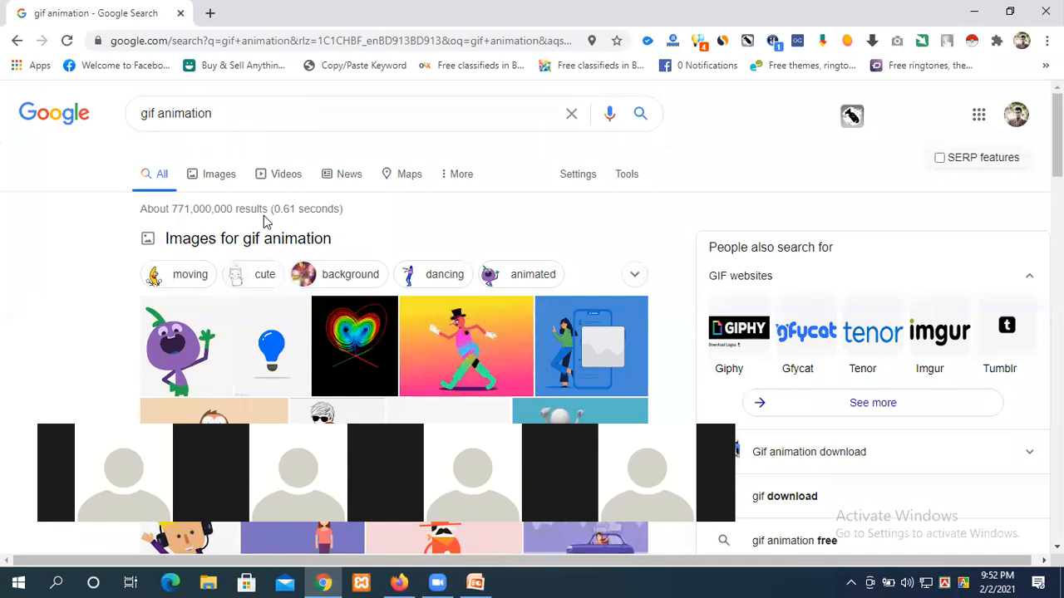
# Step: Open the gif animation image results, preview the Visme phone and woman-at-desk GIFs, and duplicate the tab
pyautogui.click(185, 363)
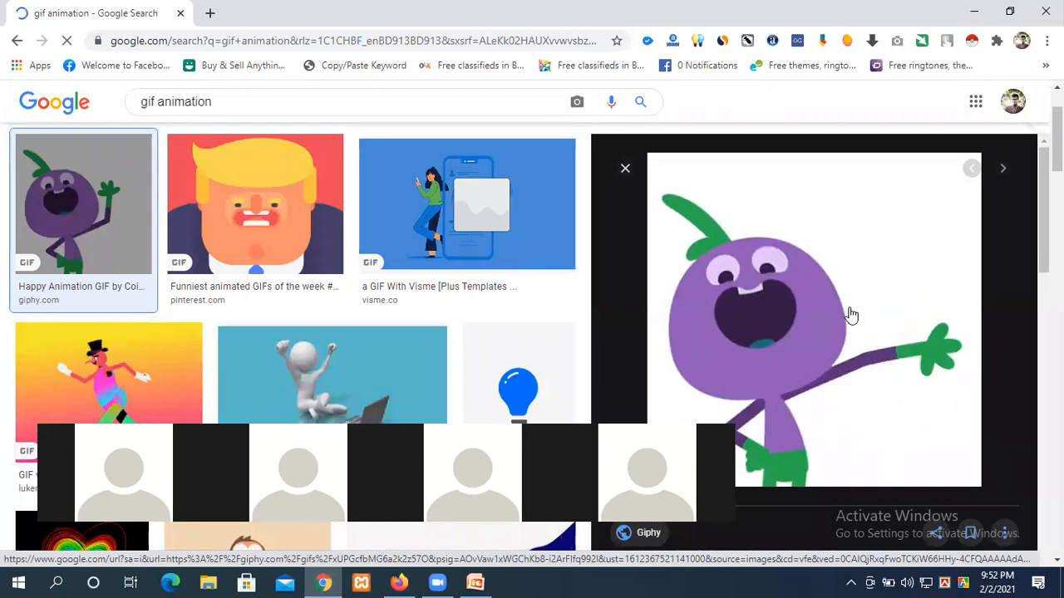
pyautogui.click(482, 223)
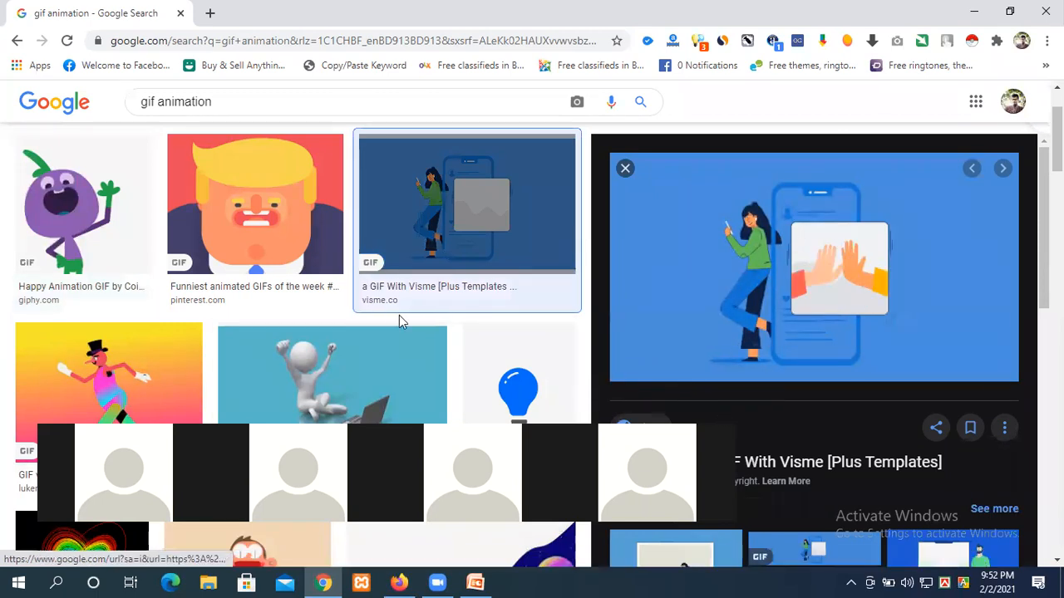
pyautogui.scroll(-5, 399, 323)
pyautogui.scroll(-1, 403, 323)
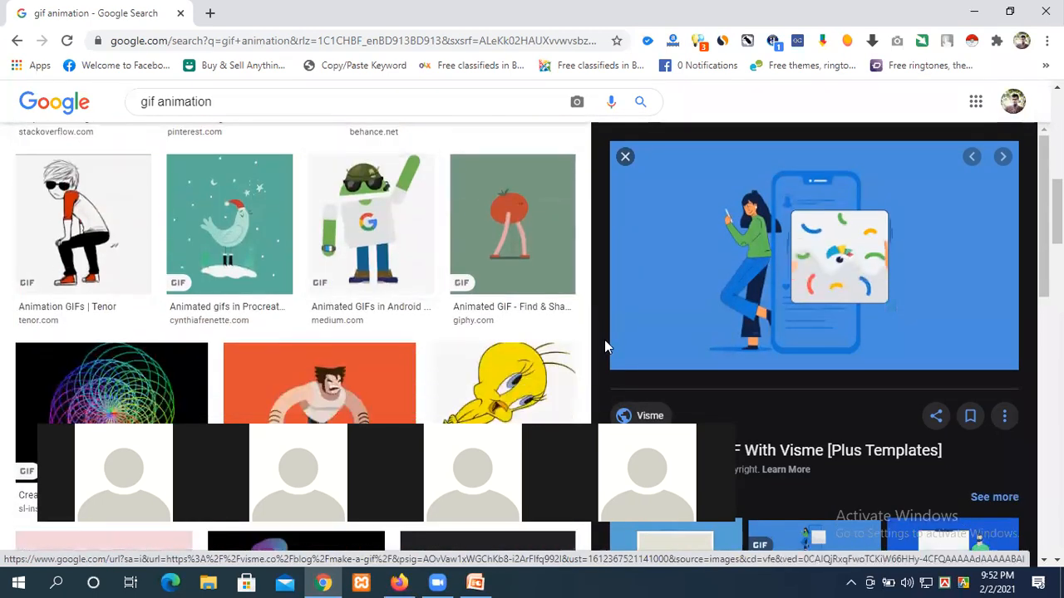
pyautogui.scroll(-2, 679, 311)
pyautogui.scroll(-1, 680, 311)
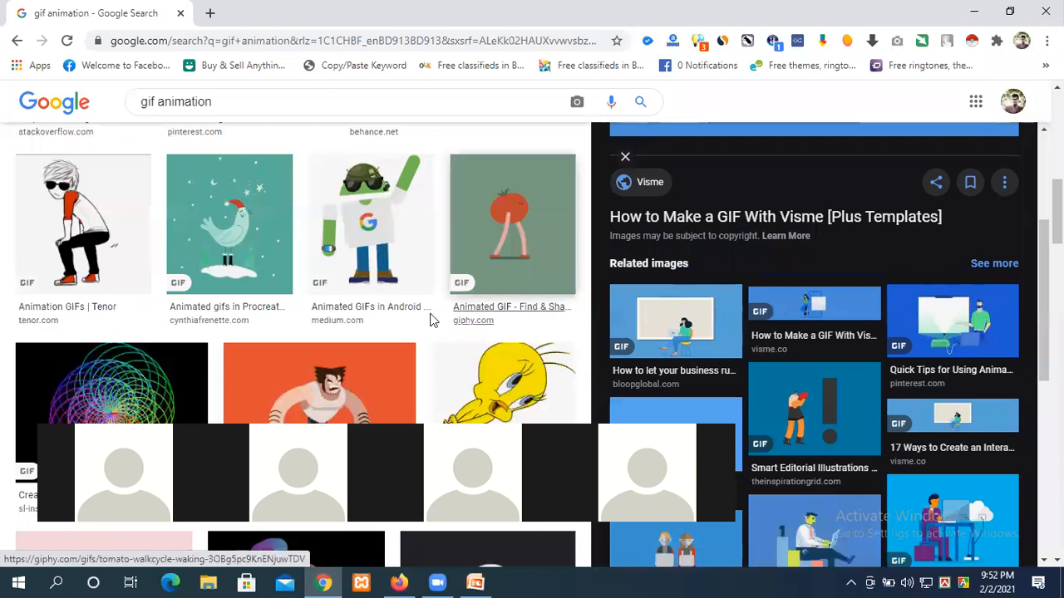
pyautogui.click(644, 324)
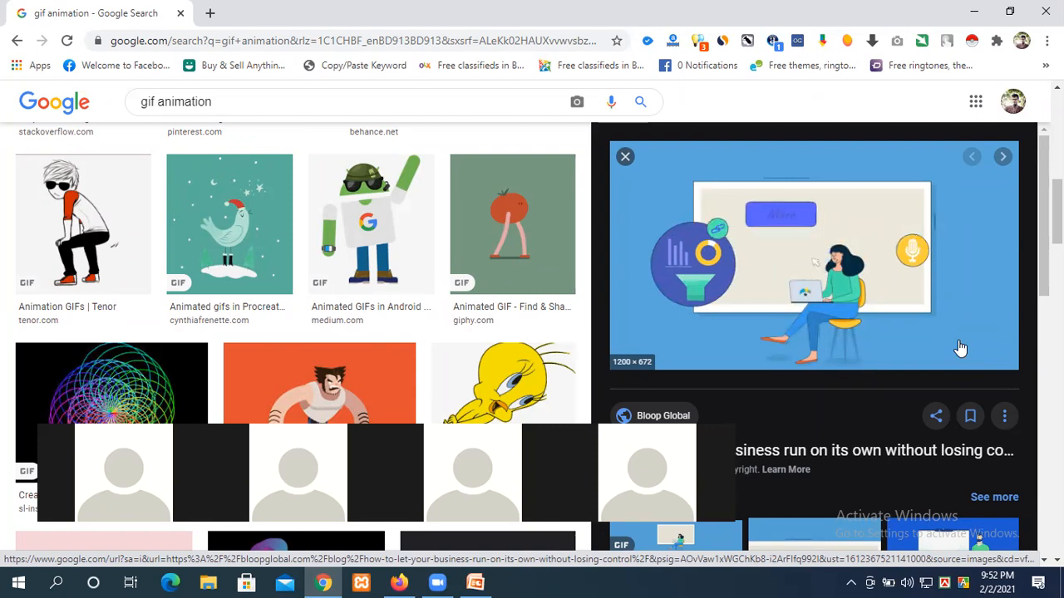
pyautogui.rightClick(139, 17)
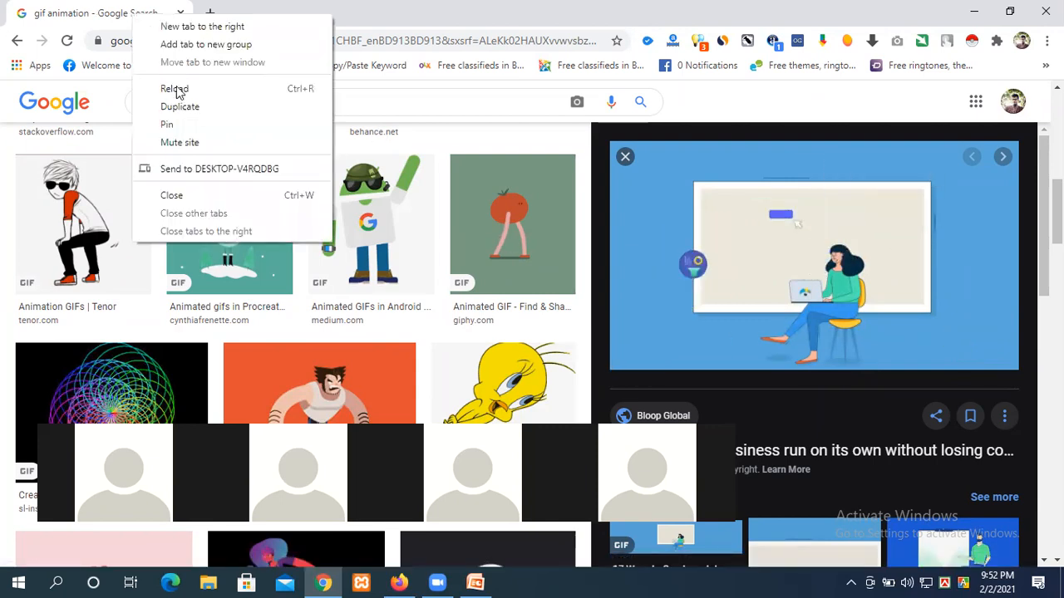
pyautogui.click(185, 109)
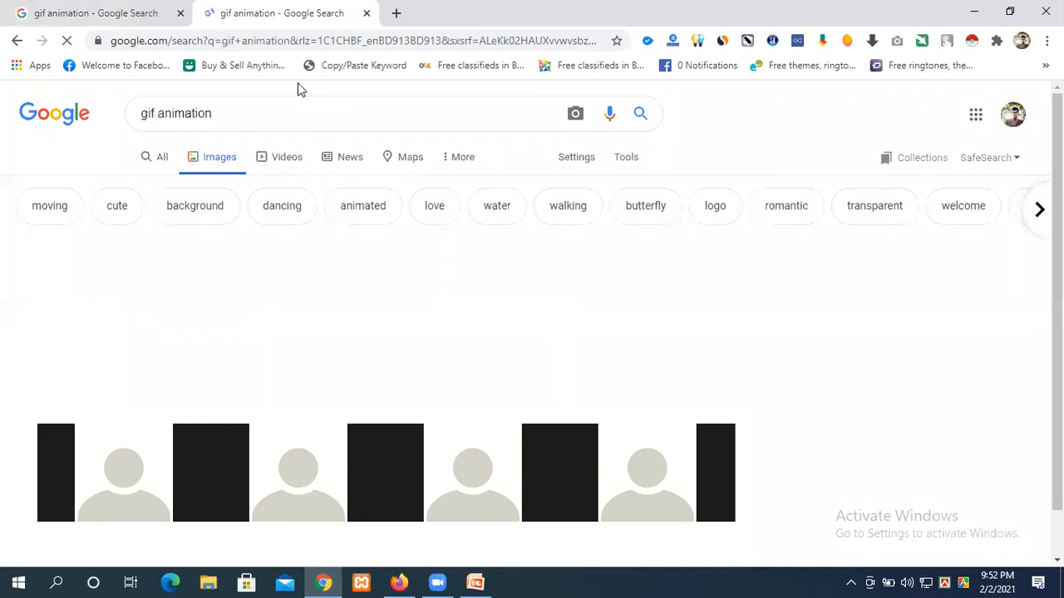
# Step: Replace the search query with a misspelled 'firls talking' search and run it
pyautogui.tripleClick(160, 112)
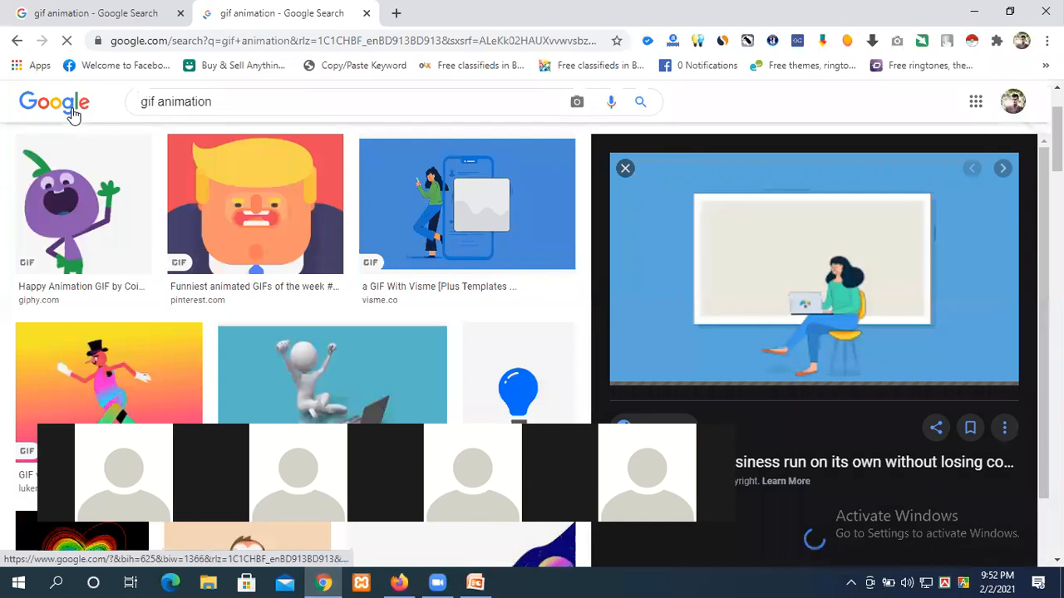
pyautogui.click(143, 104)
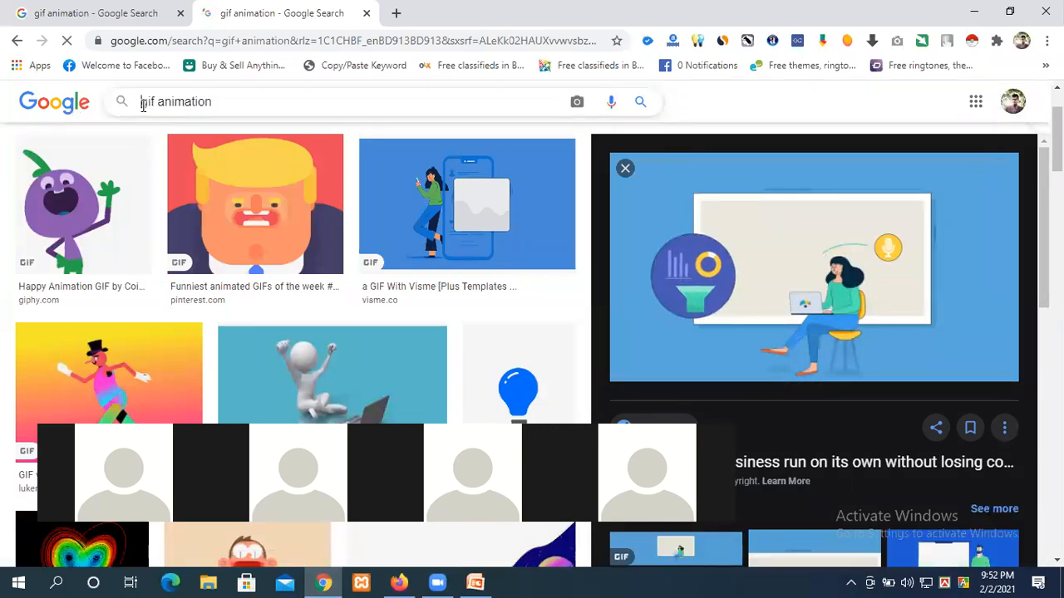
pyautogui.write('firls')
pyautogui.write(' tall')
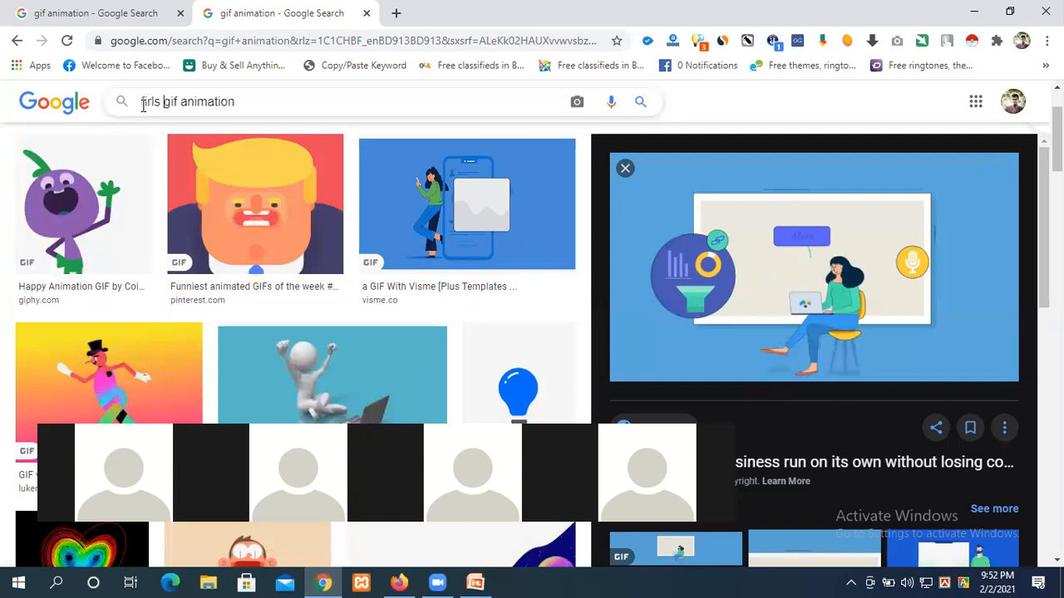
pyautogui.write('k')
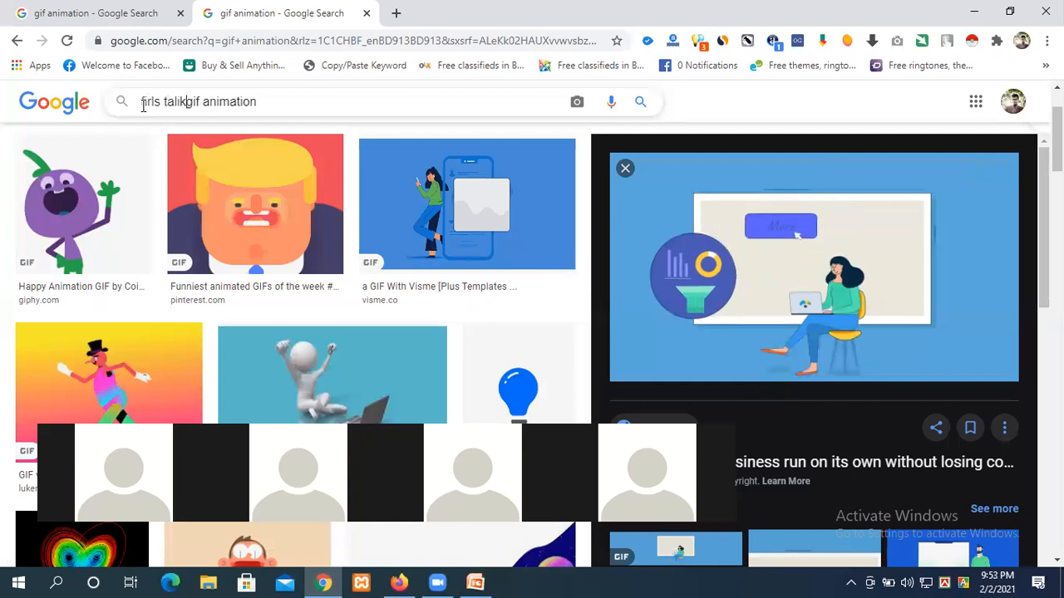
pyautogui.press('BackSpace')
pyautogui.press('BackSpace')
pyautogui.write('king')
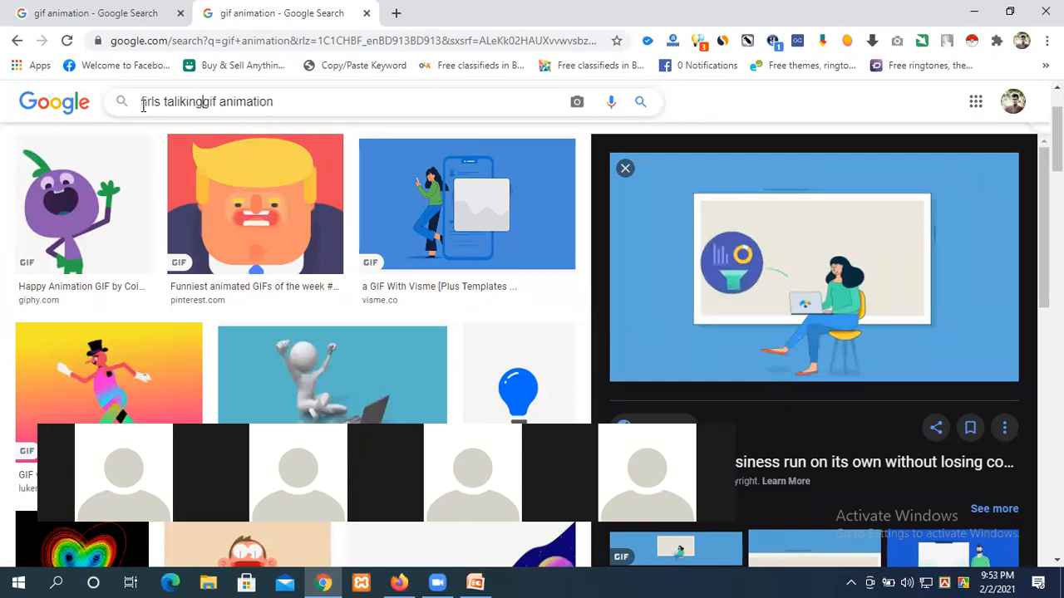
pyautogui.press('Return')
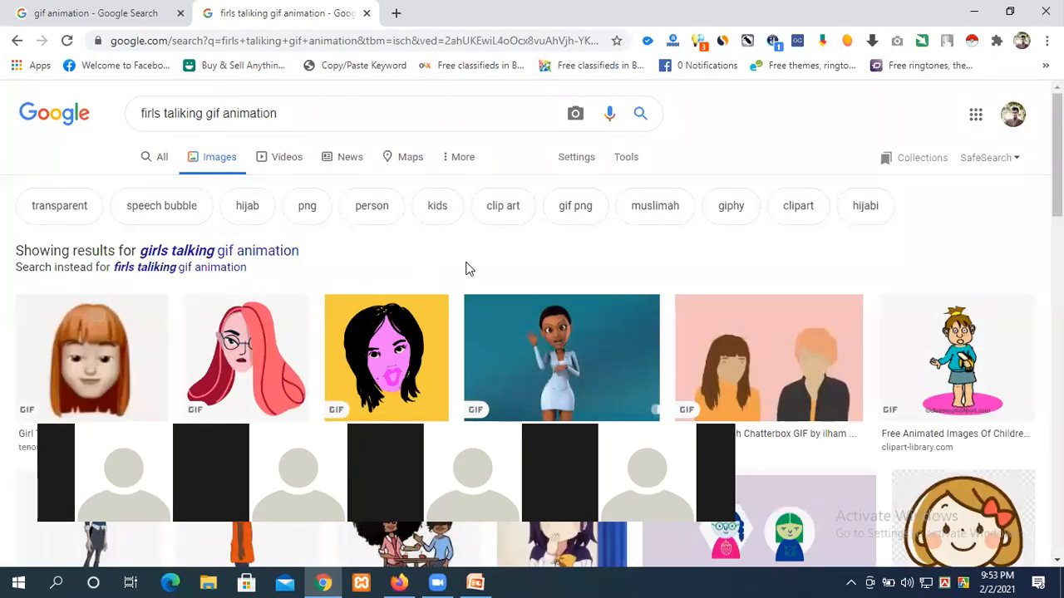
# Step: Preview the speech-bubble girls GIF and the happy little girl pointing image
pyautogui.scroll(-2, 467, 271)
pyautogui.scroll(-3, 629, 266)
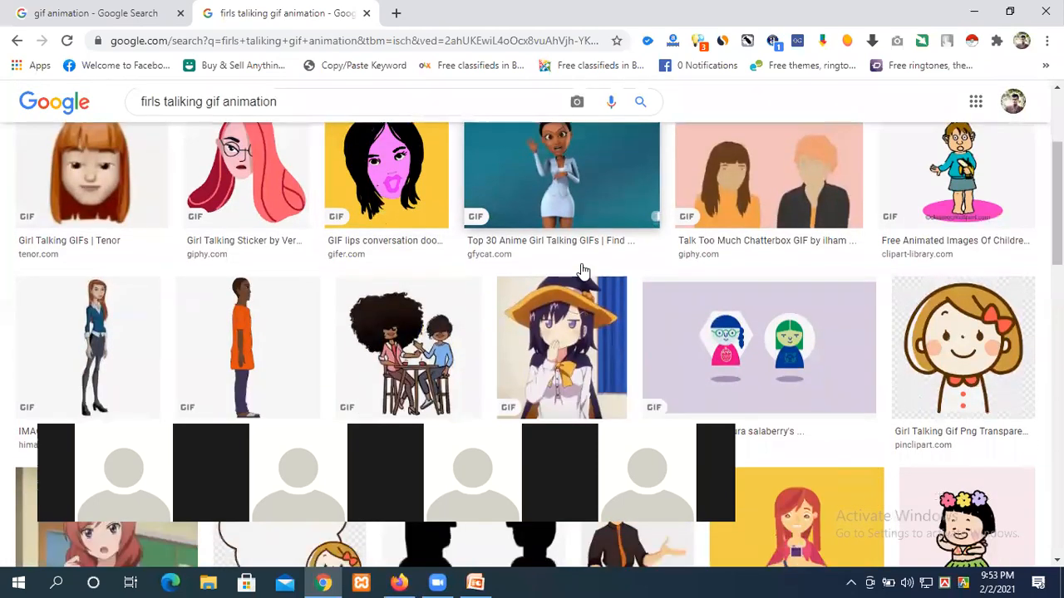
pyautogui.click(266, 346)
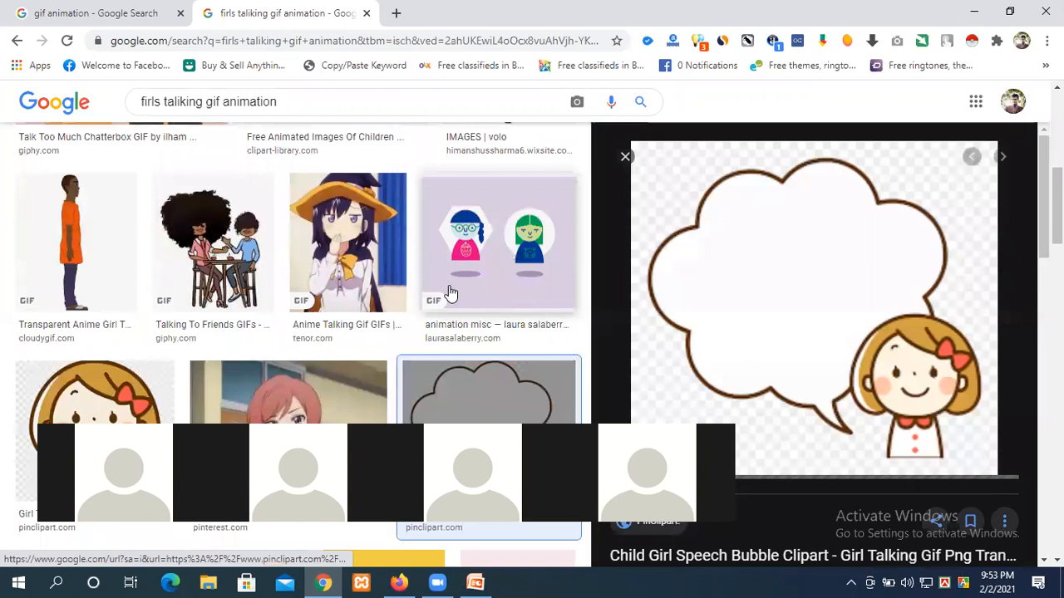
pyautogui.scroll(-2, 660, 266)
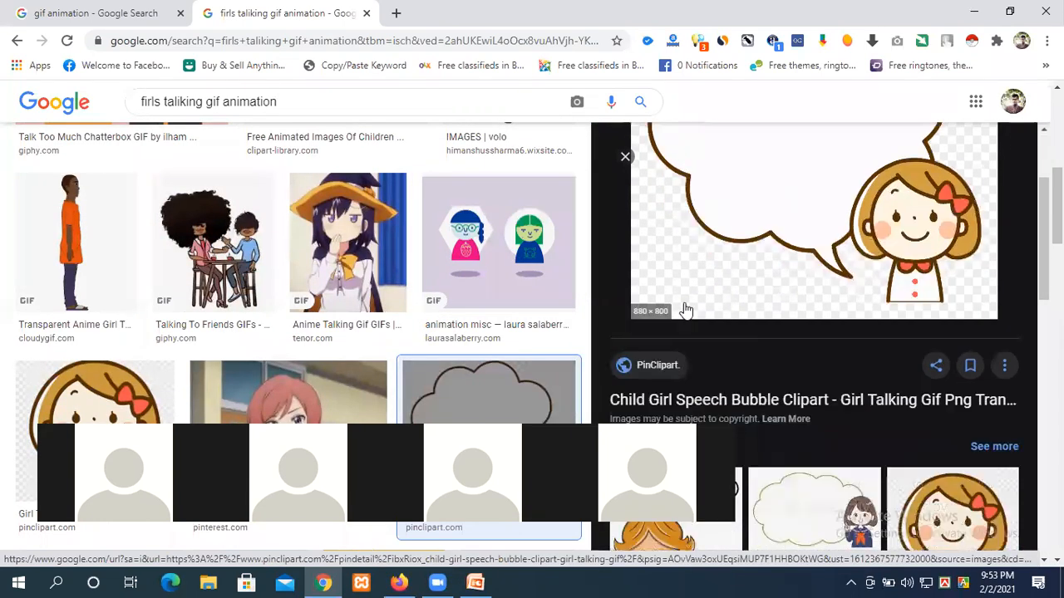
pyautogui.scroll(-4, 670, 264)
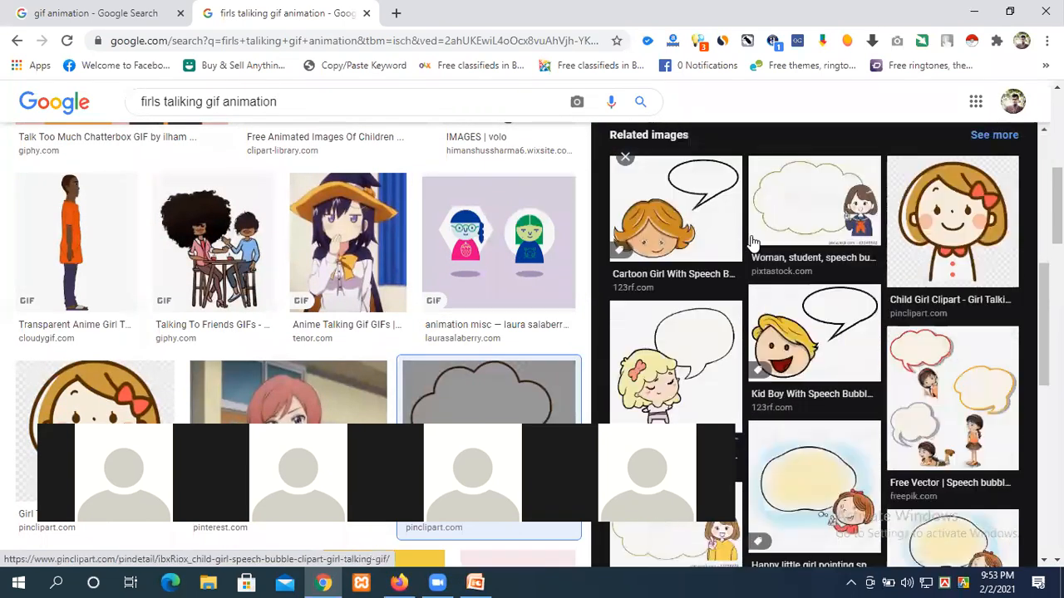
pyautogui.scroll(-3, 732, 291)
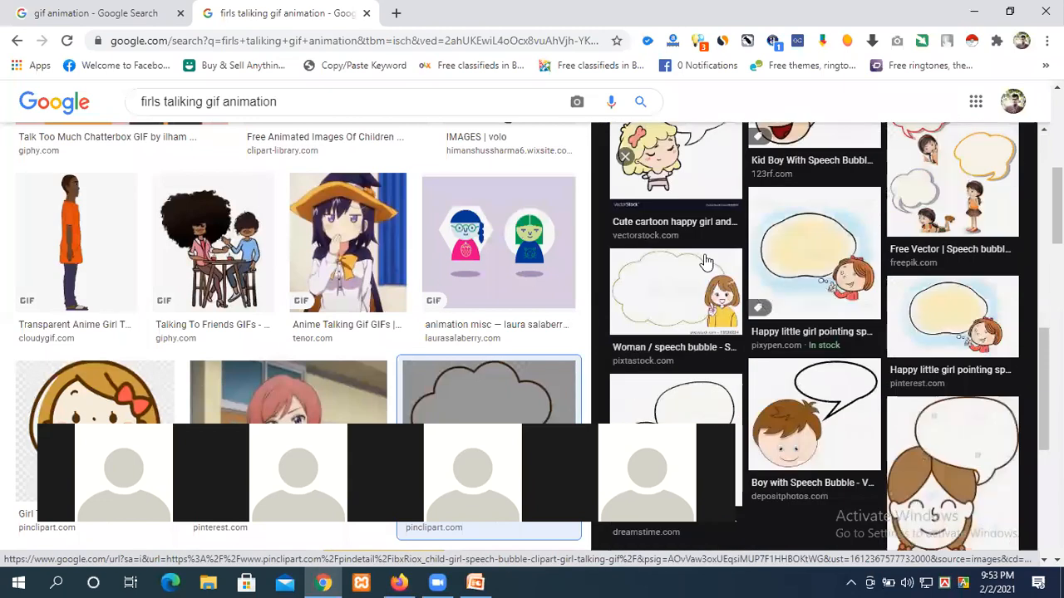
pyautogui.click(792, 256)
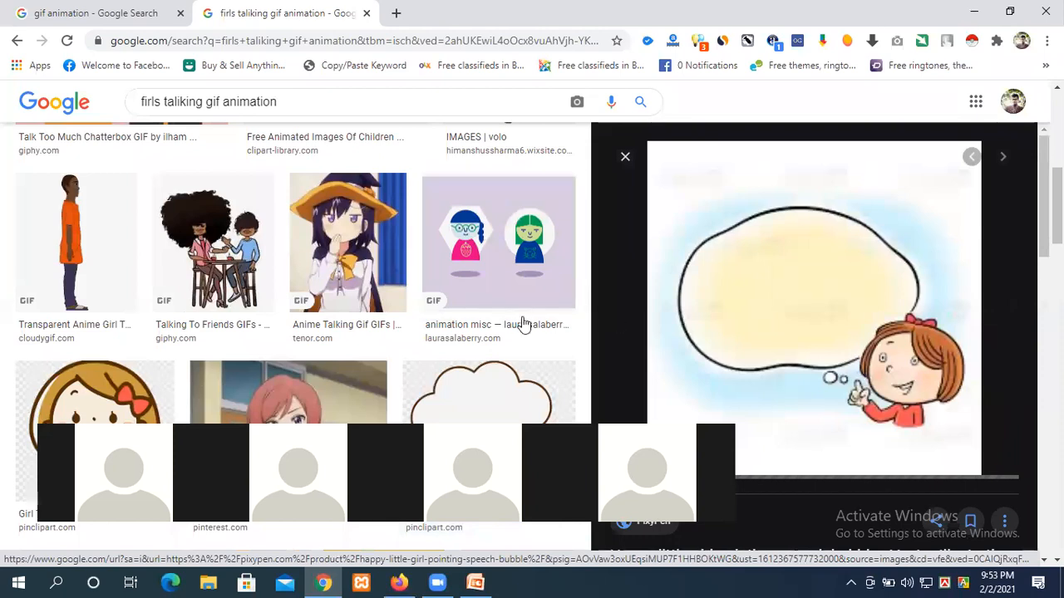
pyautogui.scroll(5, 523, 323)
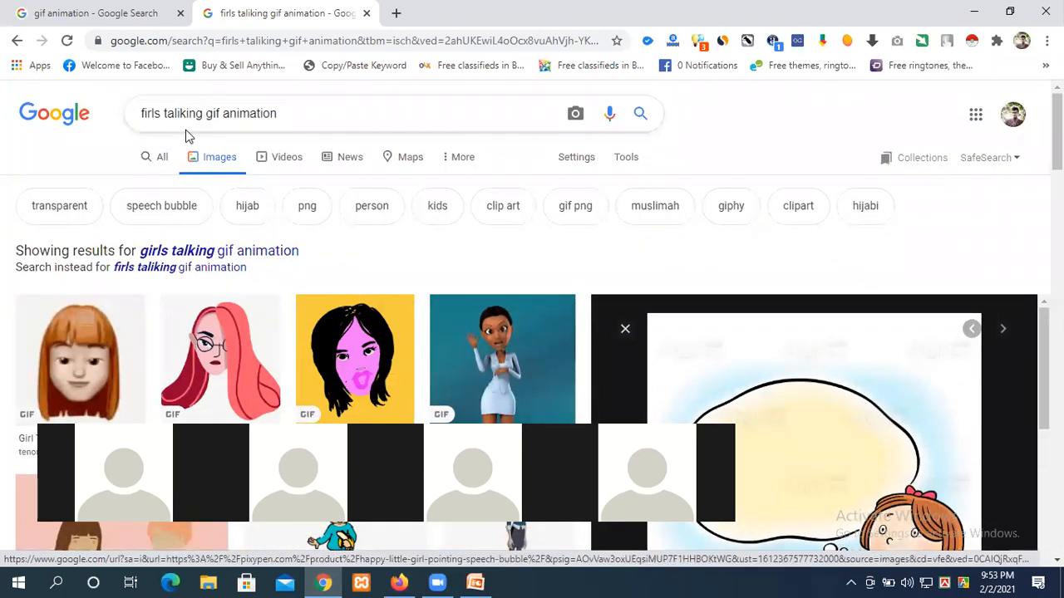
# Step: Rerun the search with the corrected wording 'girls talking gif animation'
pyautogui.doubleClick(154, 114)
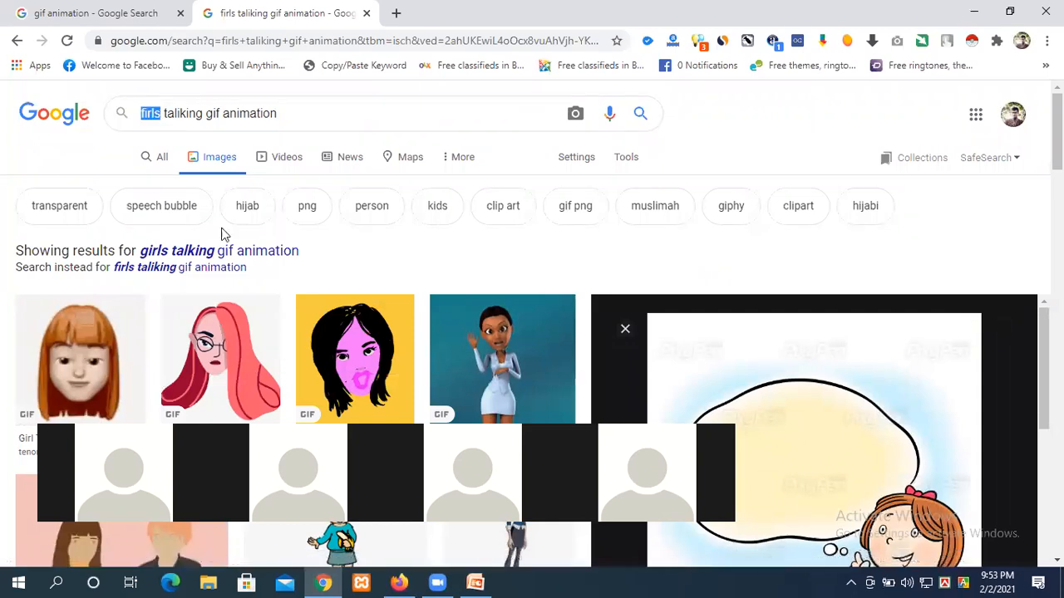
pyautogui.moveTo(299, 249); pyautogui.dragTo(143, 252)
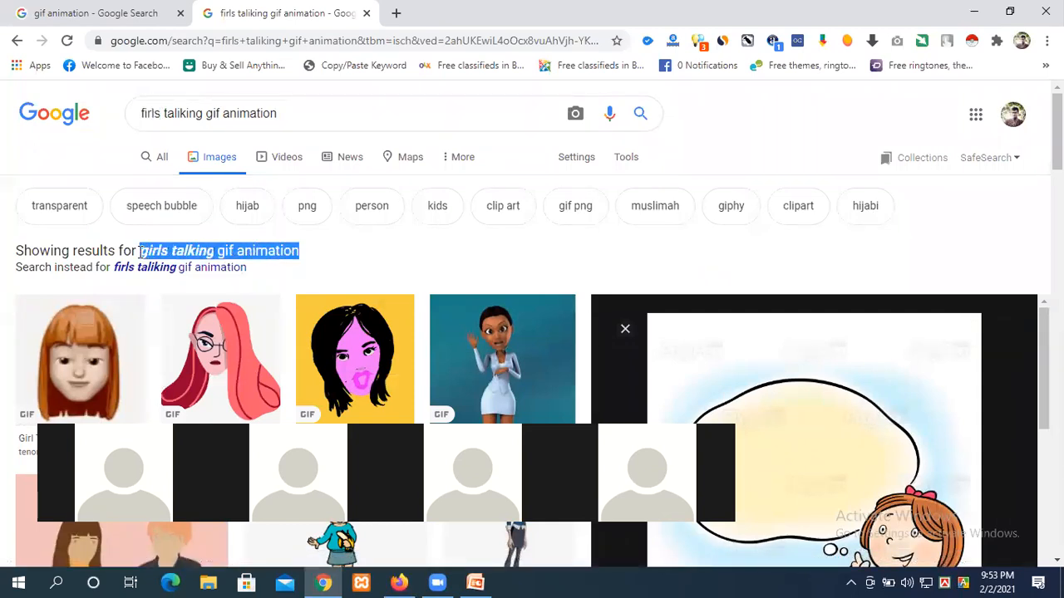
pyautogui.tripleClick(126, 118)
pyautogui.write('girls talking gif animation')
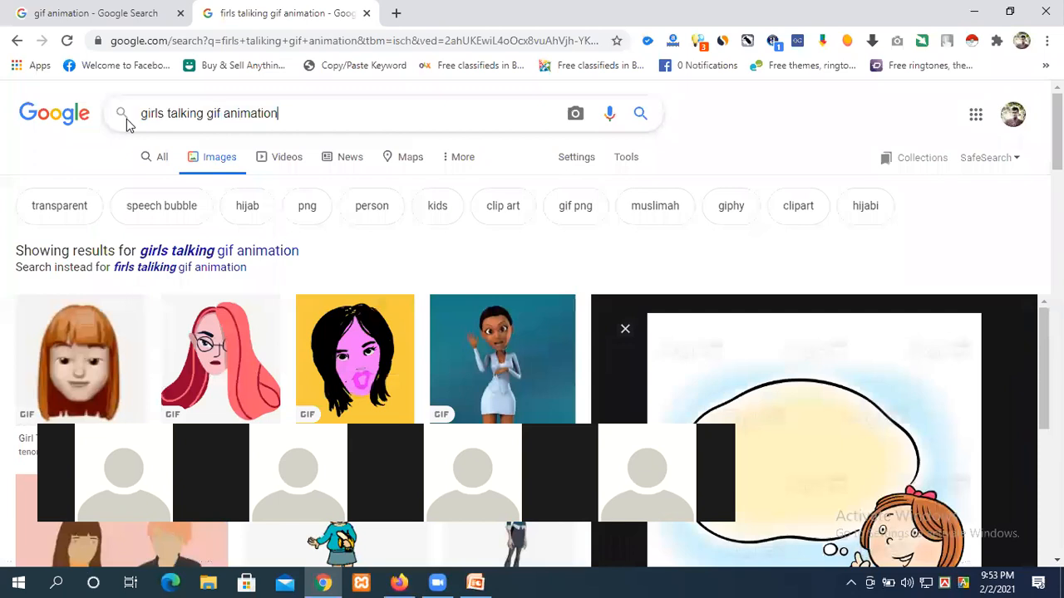
pyautogui.press('Return')
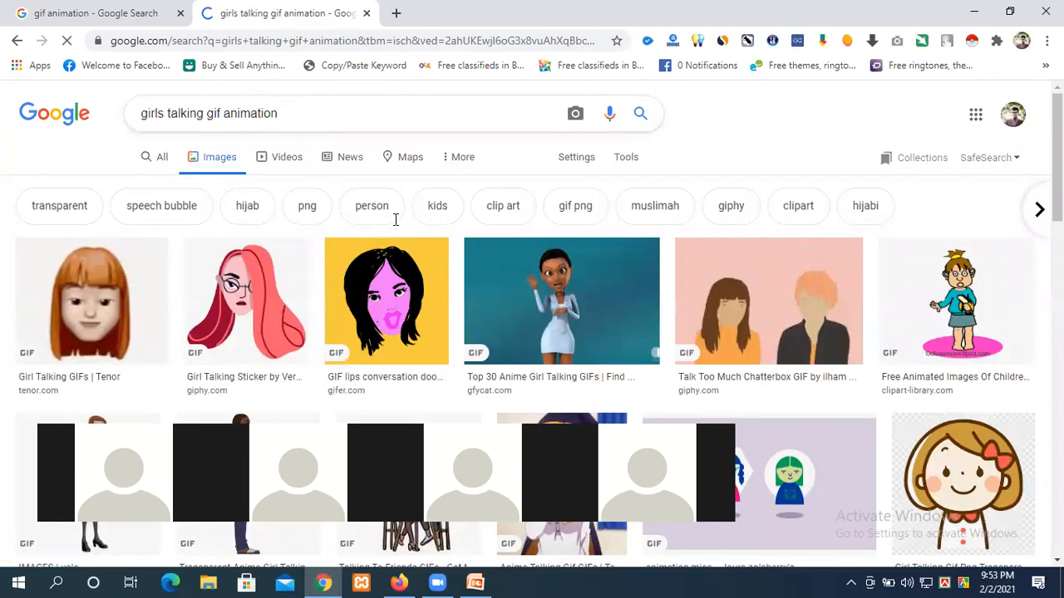
# Step: Preview the animated woman in a white dress and the Man Talking Animated GIF
pyautogui.click(557, 307)
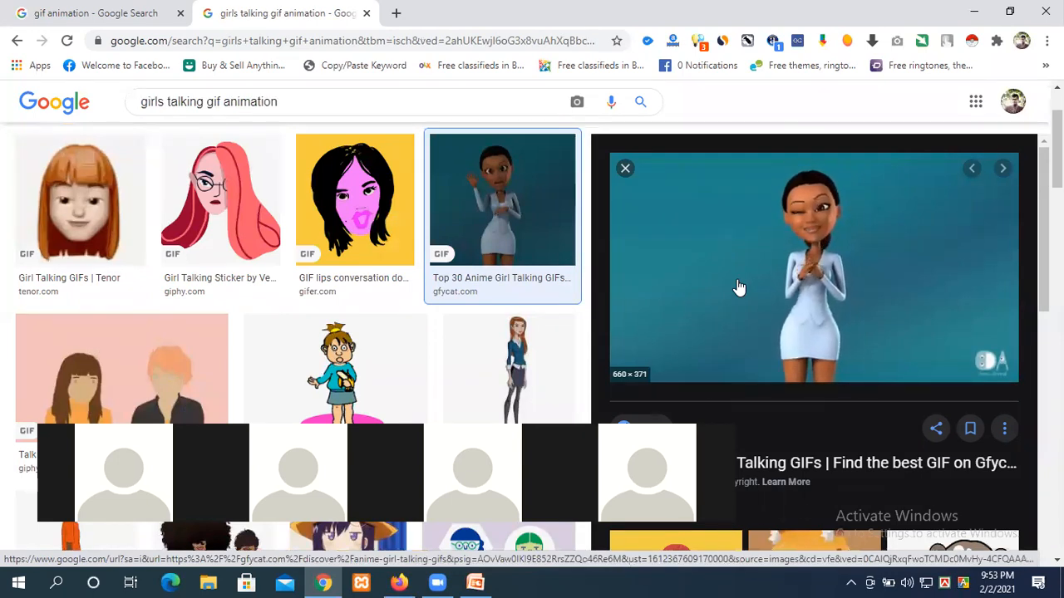
pyautogui.scroll(-3, 820, 282)
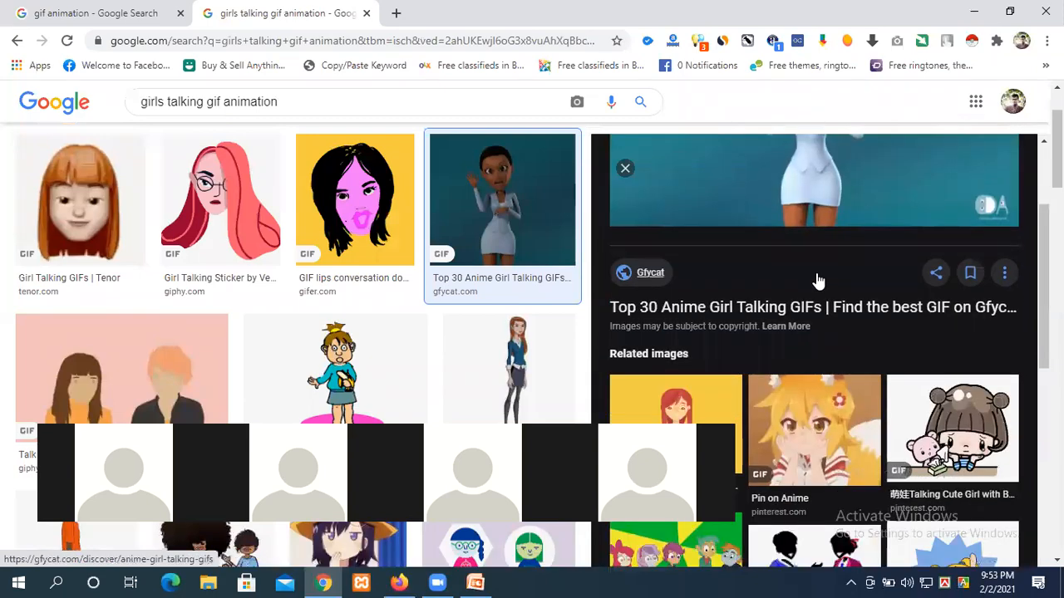
pyautogui.scroll(2, 818, 281)
pyautogui.scroll(-5, 818, 281)
pyautogui.scroll(-2, 817, 281)
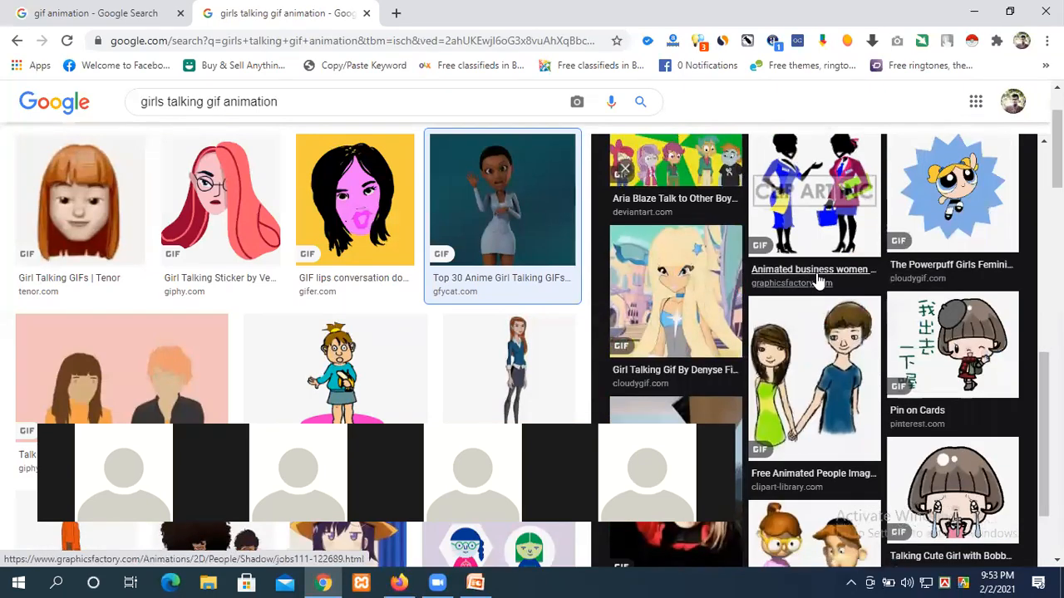
pyautogui.scroll(-10, 501, 243)
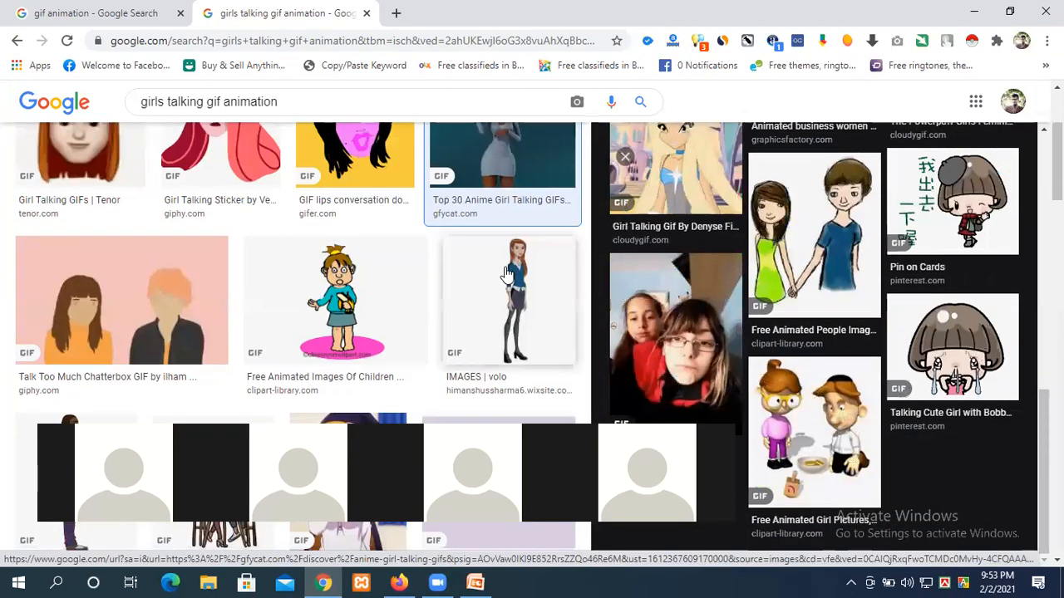
pyautogui.scroll(-2, 506, 273)
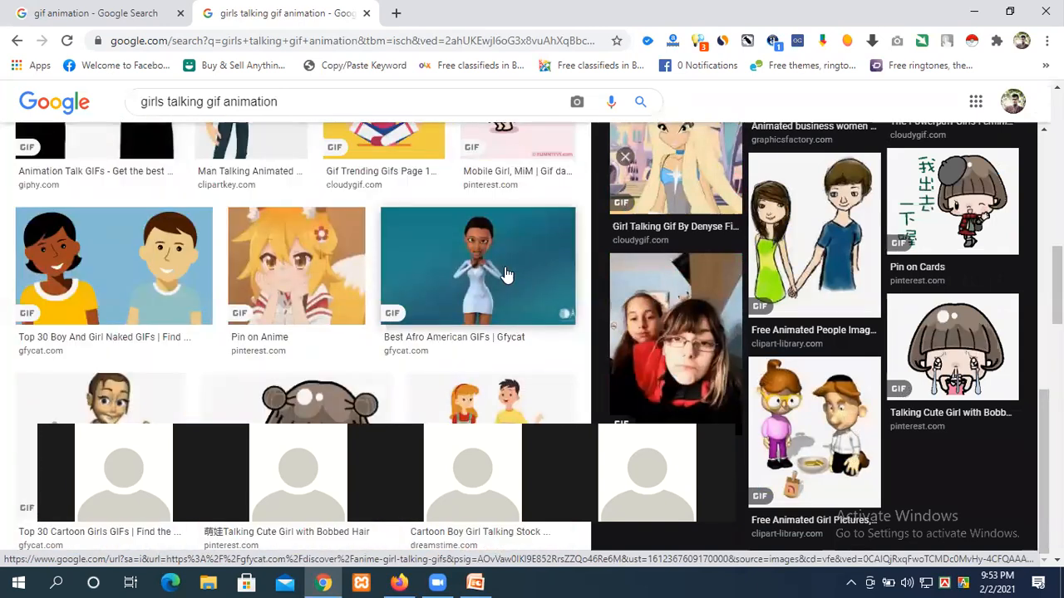
pyautogui.scroll(3, 429, 256)
pyautogui.click(270, 226)
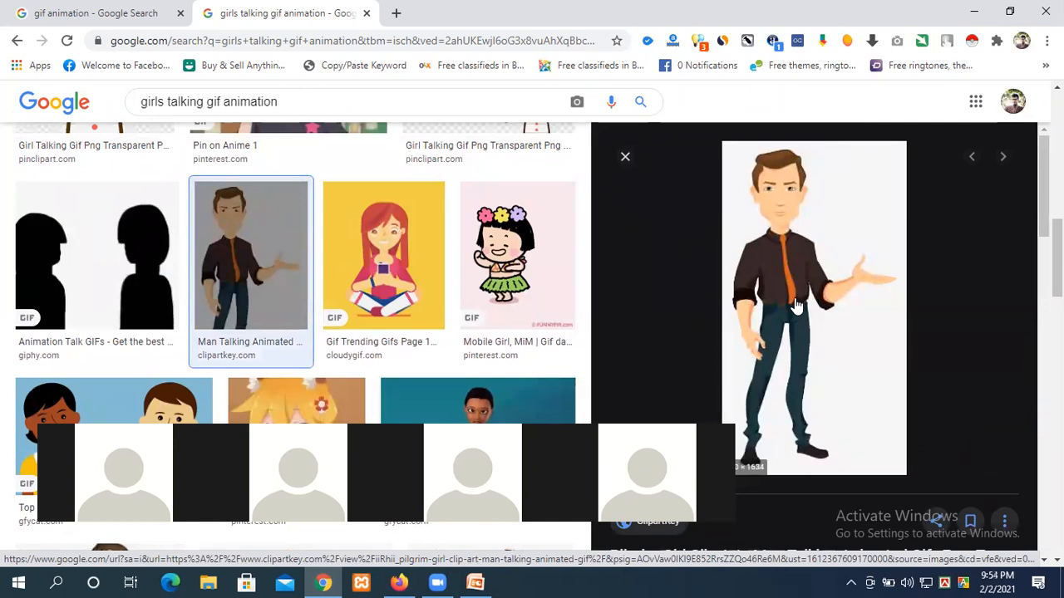
# Step: Open the cartoon woman in a yellow top GIF and shrink Chrome to a window
pyautogui.scroll(-5, 781, 276)
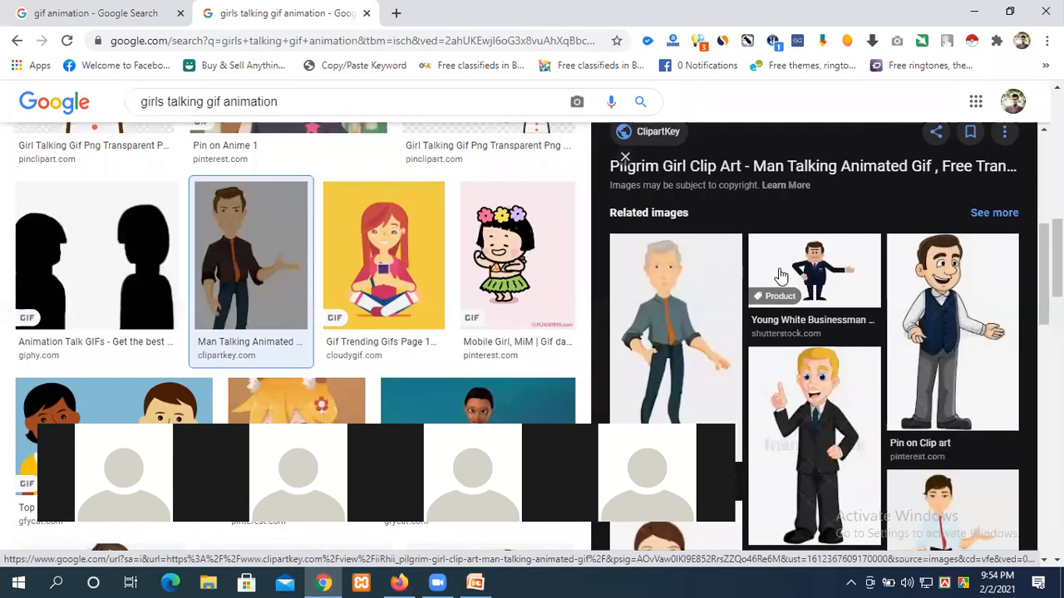
pyautogui.scroll(-4, 781, 276)
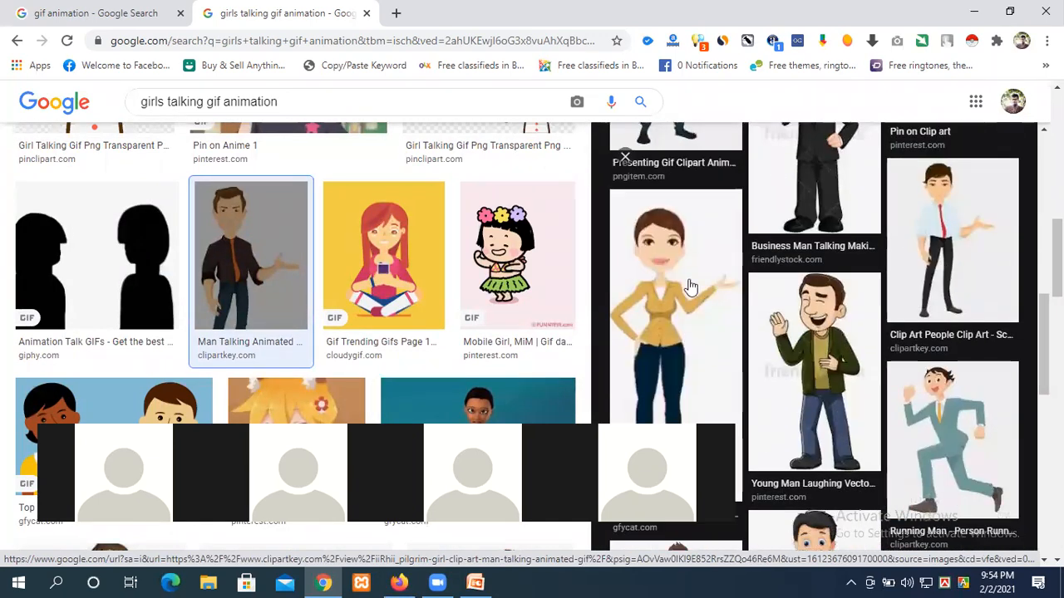
pyautogui.click(723, 318)
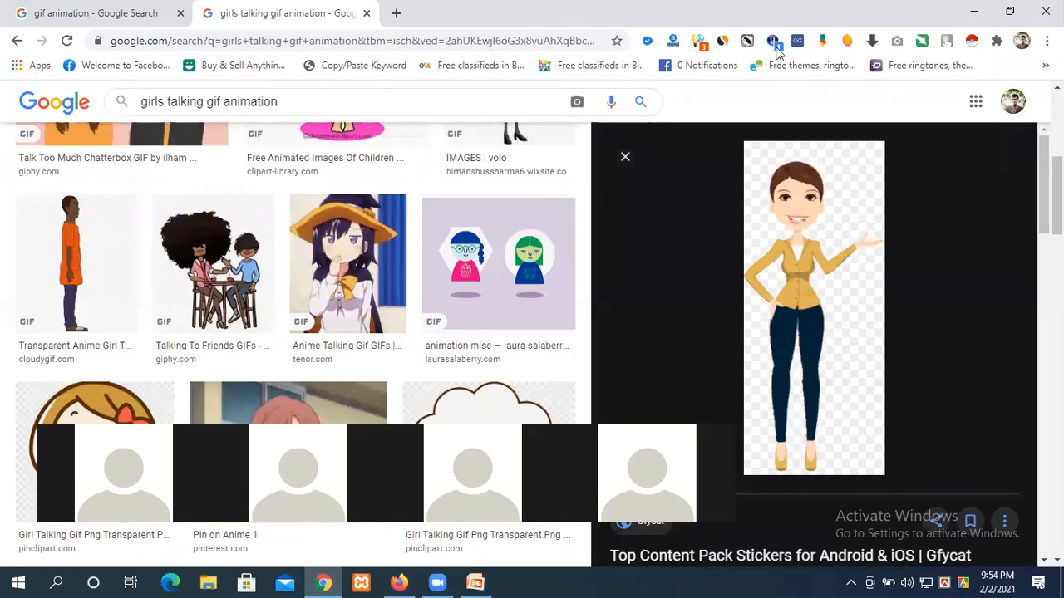
pyautogui.click(1009, 12)
pyautogui.click(975, 13)
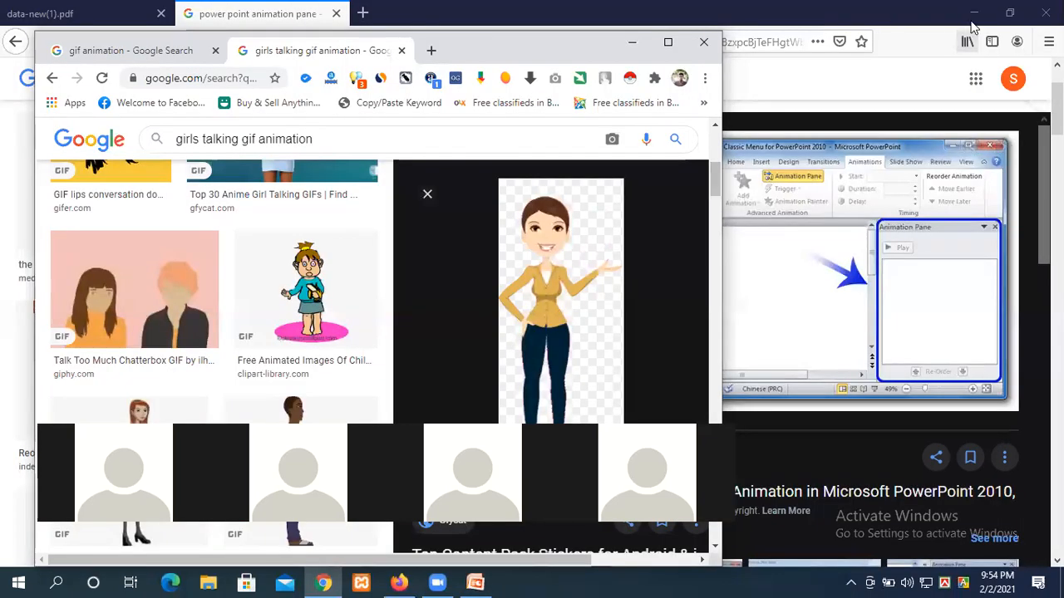
# Step: Minimize Firefox and PowerPoint, then select ElatedBrownBaboon-max-1mb.gif on the desktop
pyautogui.click(973, 15)
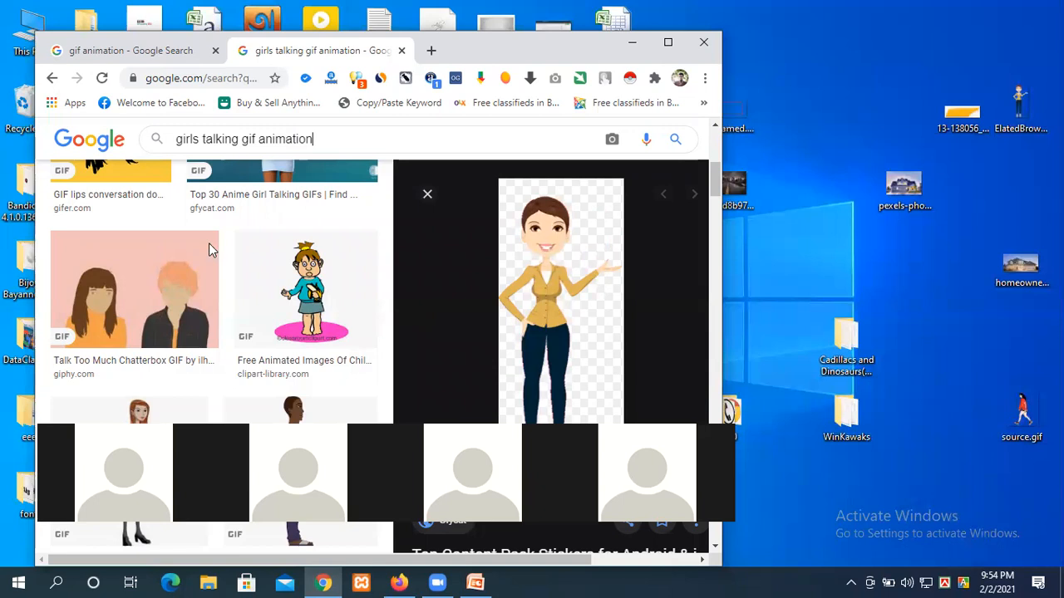
pyautogui.hotkey('alt', 'Tab')
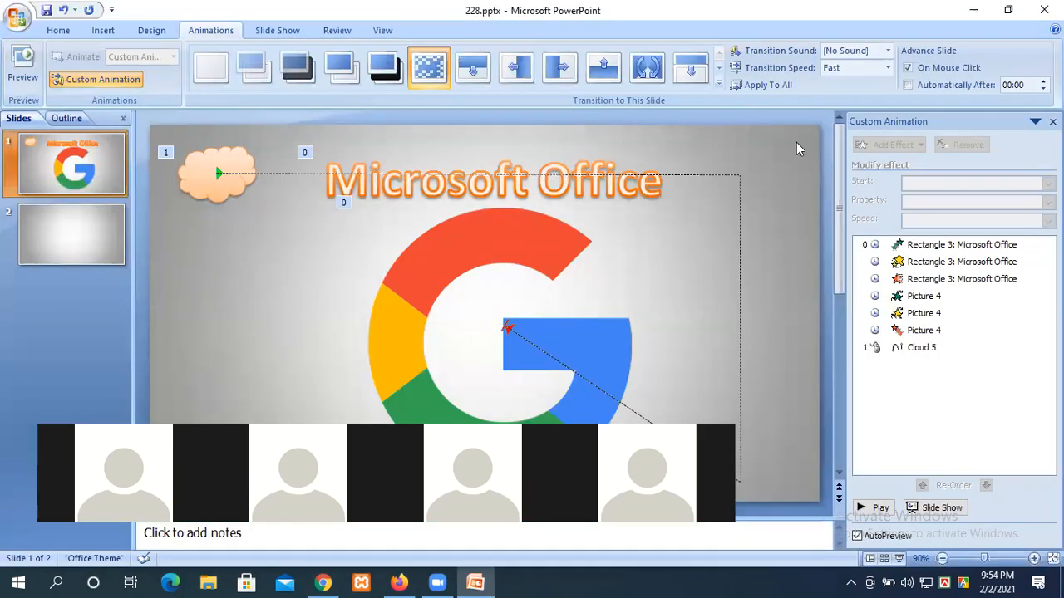
pyautogui.click(973, 12)
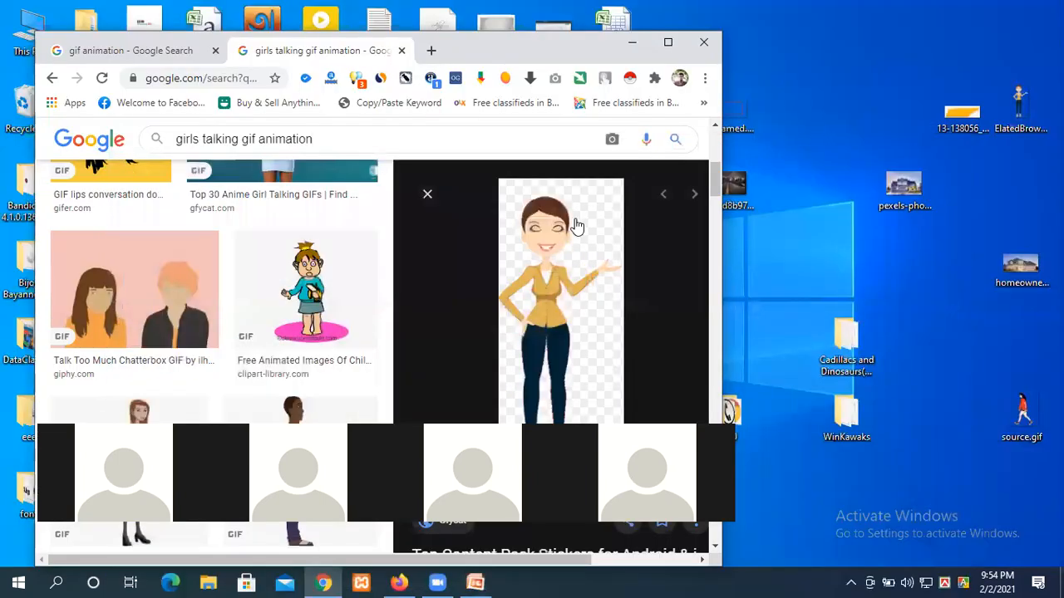
pyautogui.click(1021, 110)
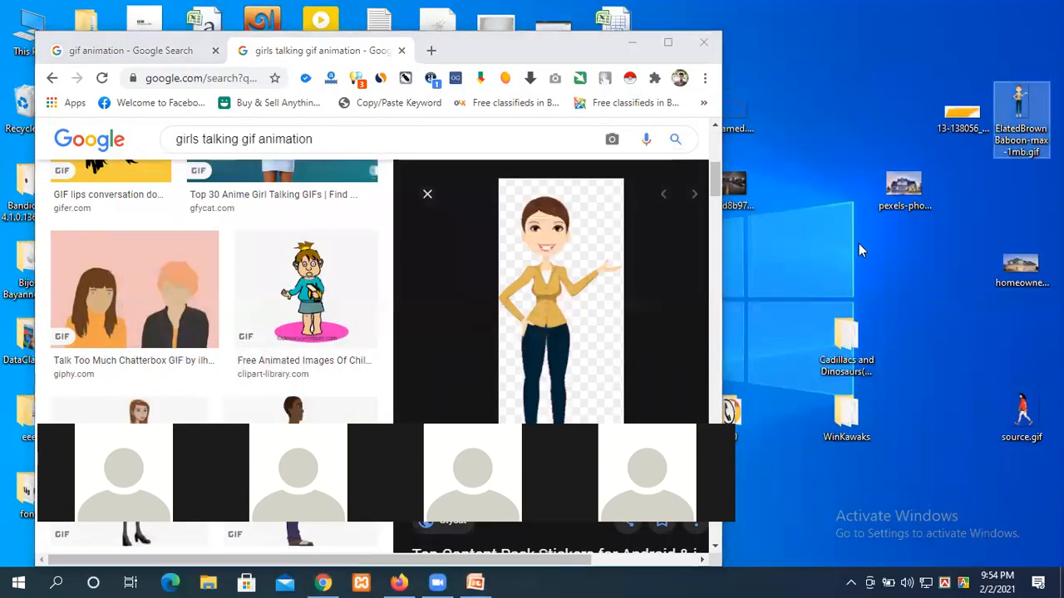
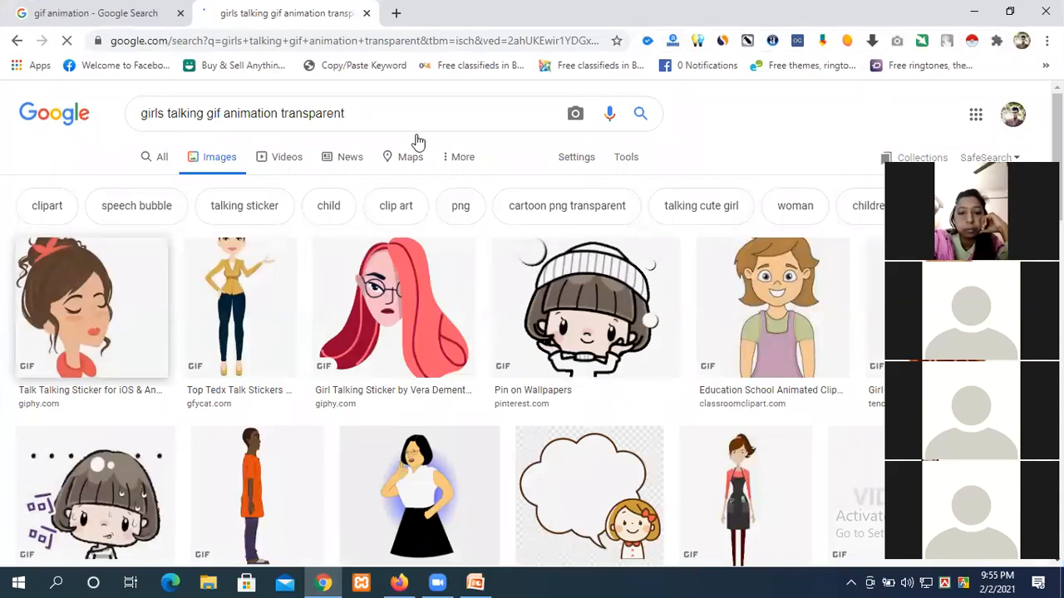
# Step: Minimize Chrome's 'girls talking' GIF results to bring the 228.pptx slide back into view
pyautogui.click(974, 11)
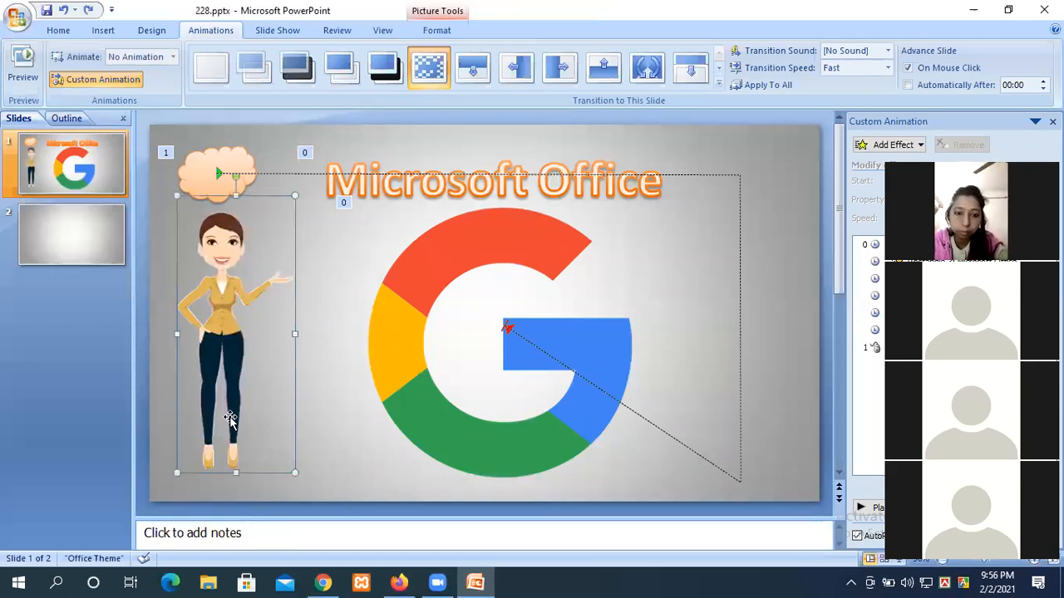
# Step: Nudge the cartoon woman picture toward the slide's left edge, then return to Chrome's image results
pyautogui.moveTo(224, 351)
pyautogui.mouseDown()
pyautogui.moveTo(426, 351)
pyautogui.moveTo(216, 356)
pyautogui.mouseUp()
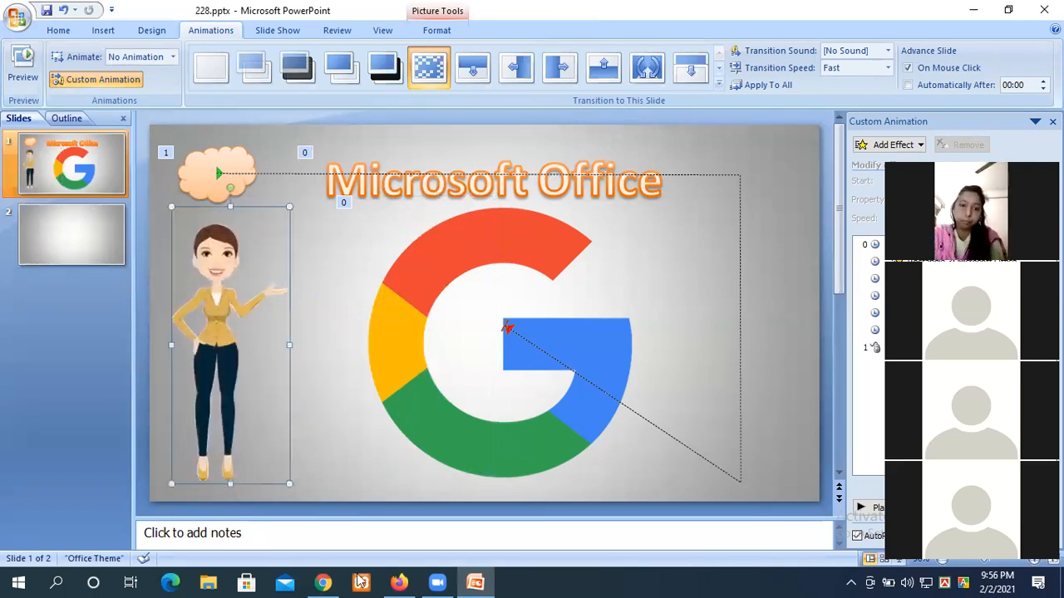
pyautogui.click(323, 582)
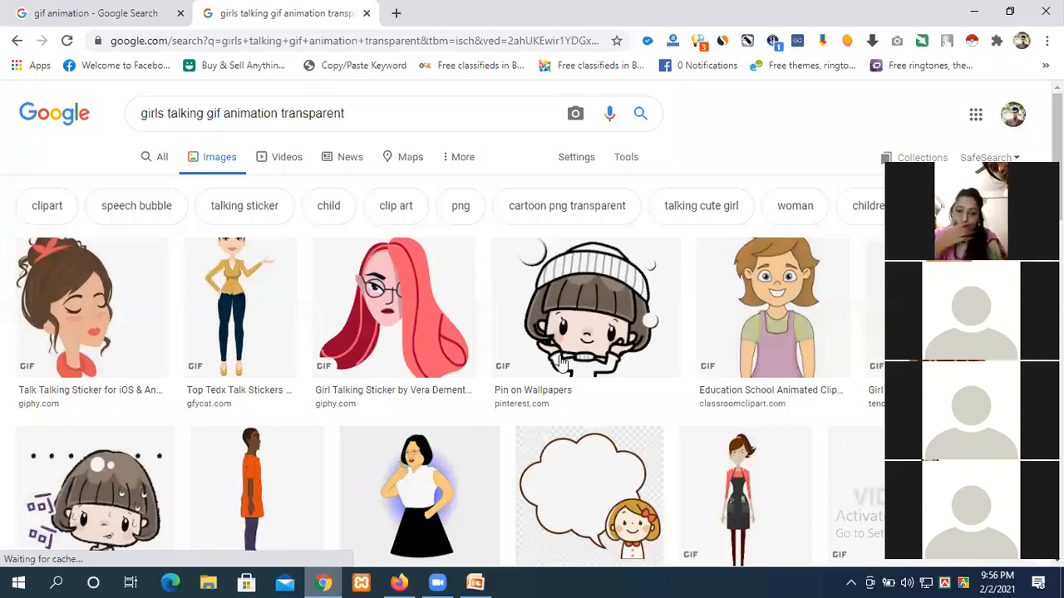
# Step: Preview Erikari's 'The Fashion Girl Maker' GIF in Chrome and restore the browser to a smaller window
pyautogui.scroll(-3, 499, 371)
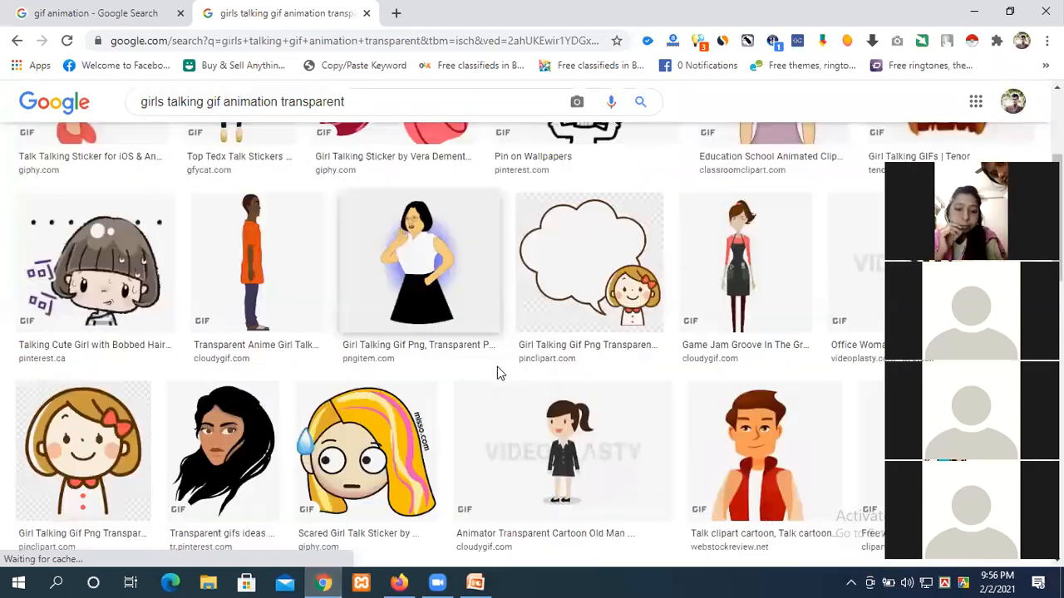
pyautogui.click(740, 258)
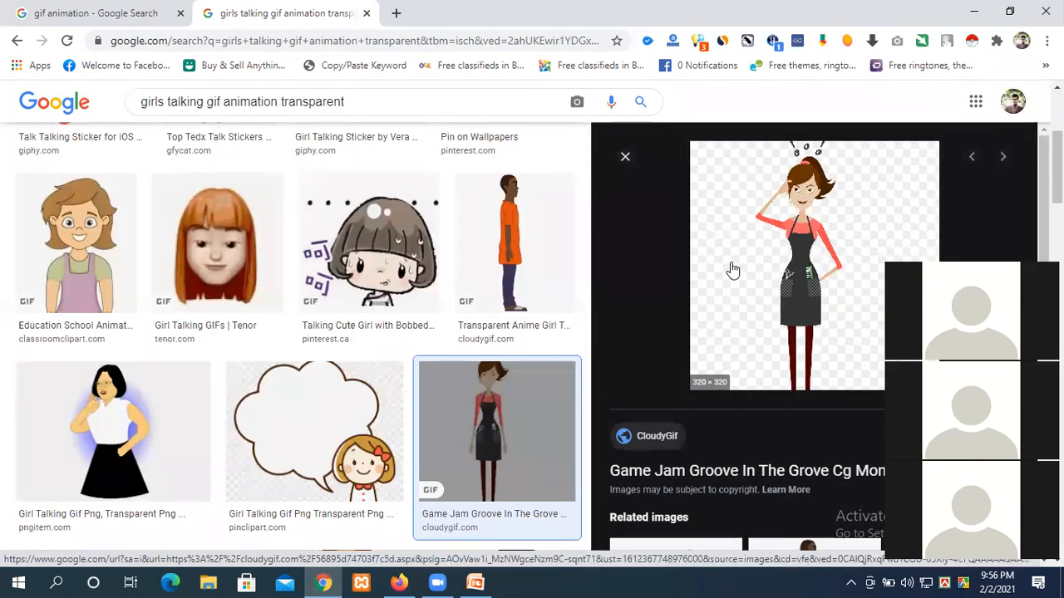
pyautogui.scroll(-10, 784, 363)
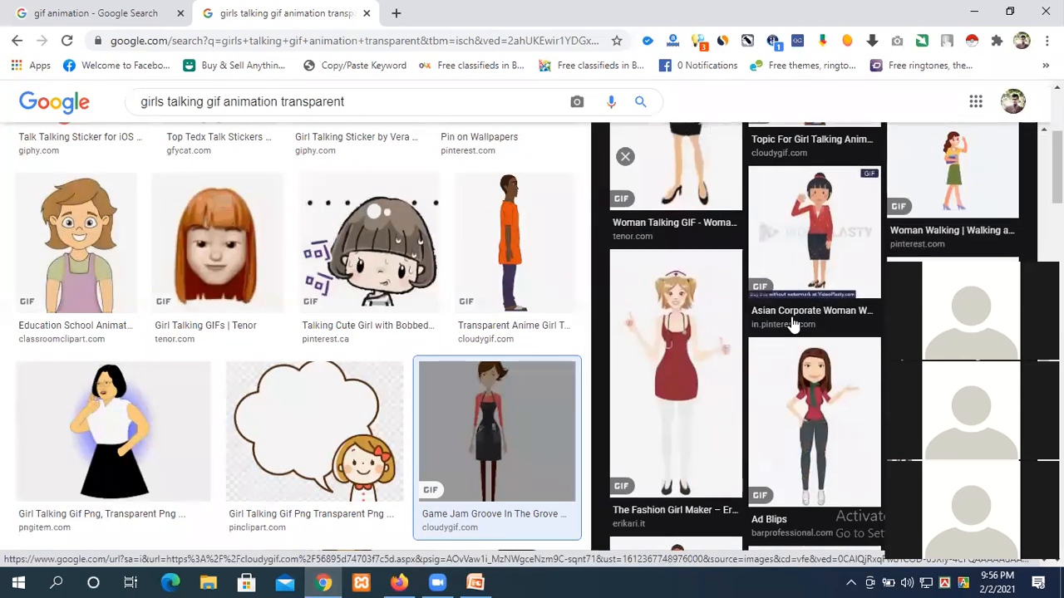
pyautogui.click(675, 334)
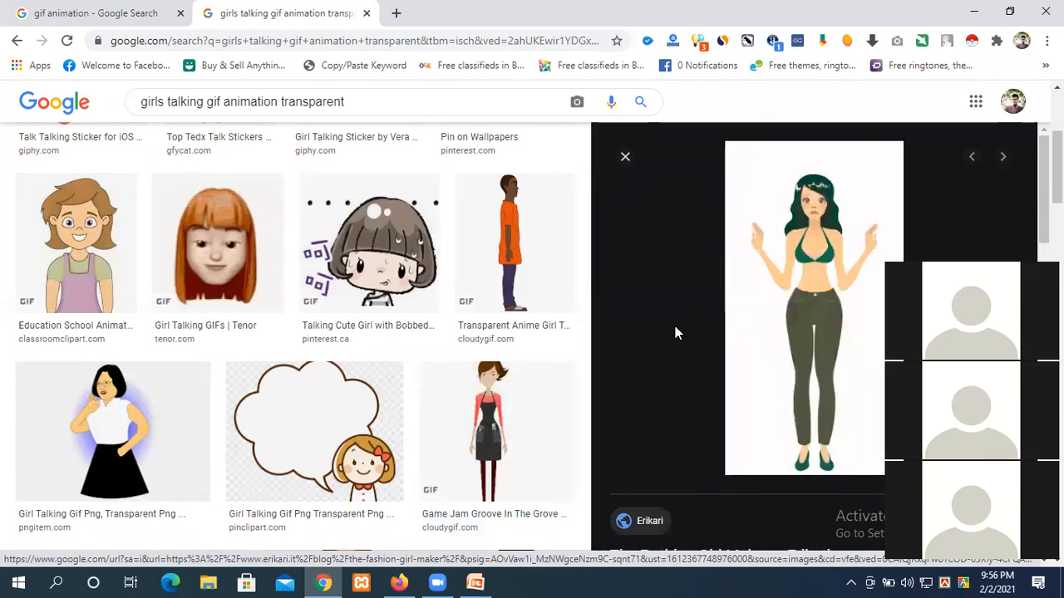
pyautogui.doubleClick(794, 7)
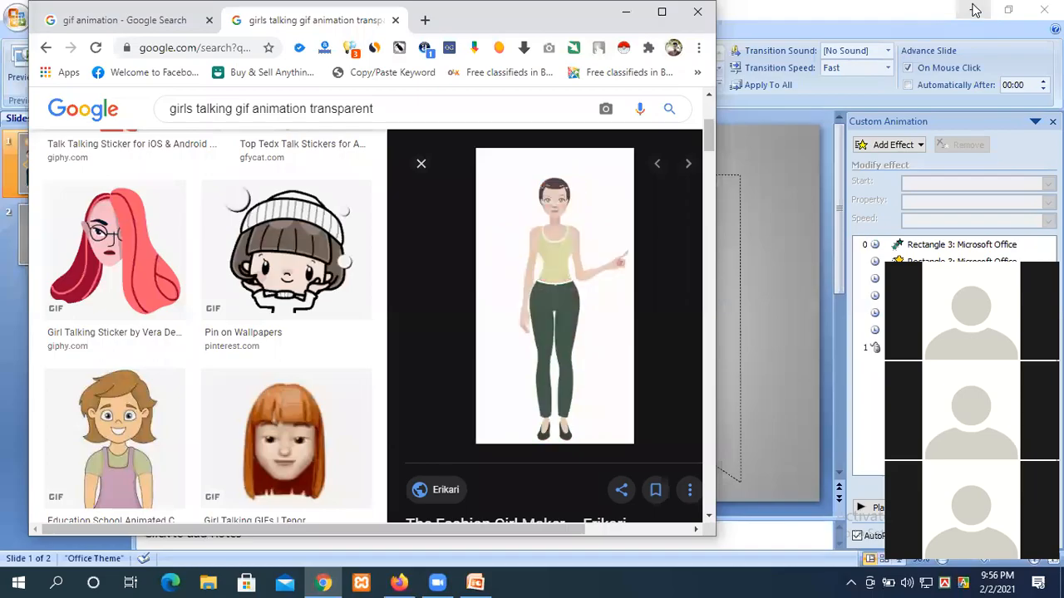
# Step: Drag the nurse GIF from Chrome onto the slide, shrink it, and place it beside the cartoon woman
pyautogui.moveTo(636, 237); pyautogui.dragTo(492, 357)
pyautogui.scroll(2, 506, 380)
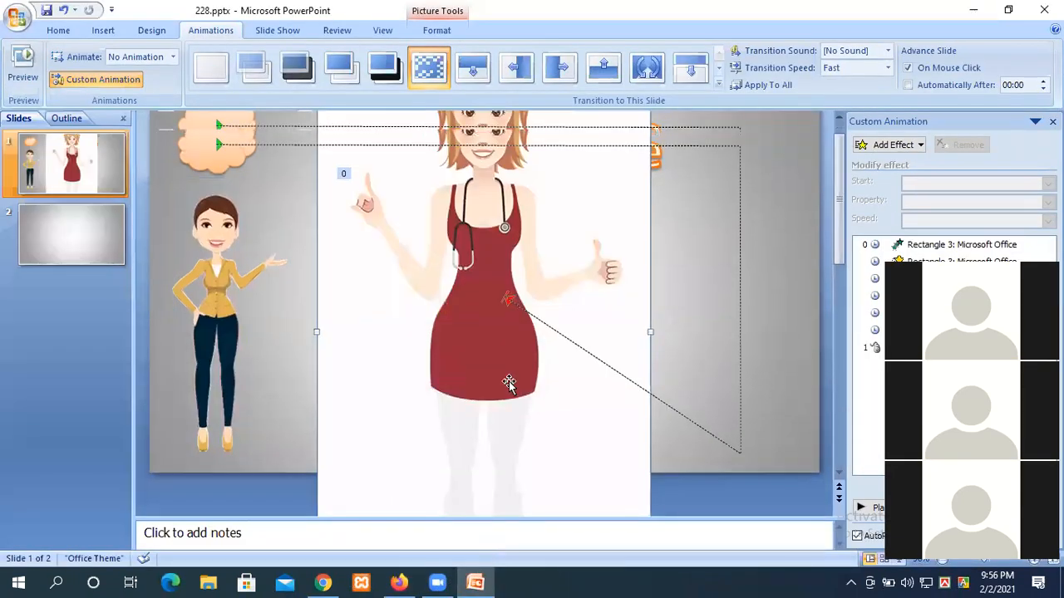
pyautogui.scroll(1, 472, 363)
pyautogui.moveTo(647, 118); pyautogui.dragTo(486, 349)
pyautogui.moveTo(410, 459); pyautogui.dragTo(357, 350)
pyautogui.moveTo(462, 182); pyautogui.dragTo(389, 317)
pyautogui.moveTo(347, 429); pyautogui.dragTo(290, 355)
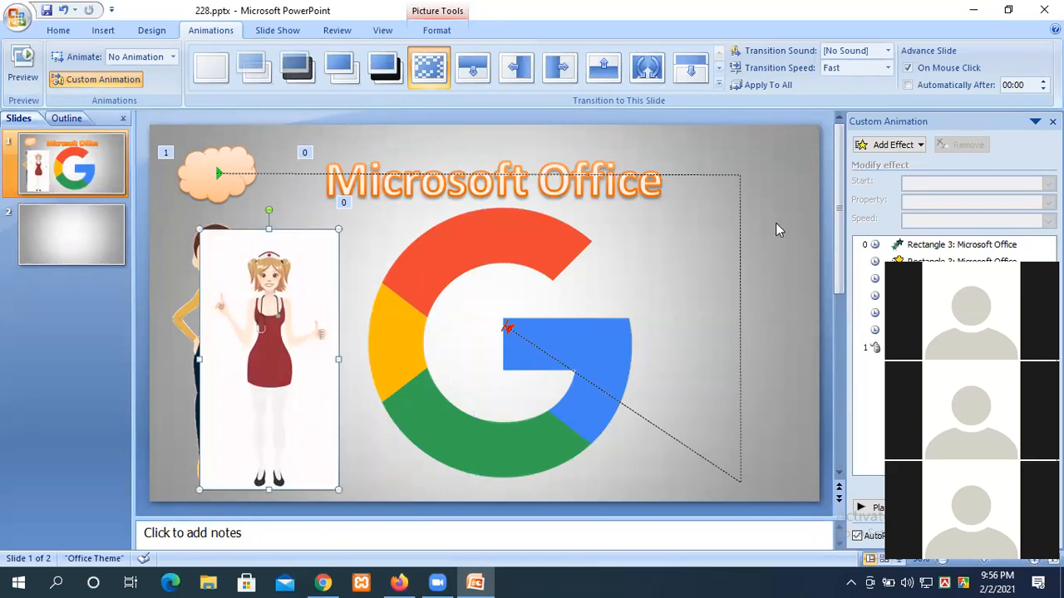
# Step: Apply the plain white background style to the slide
pyautogui.click(151, 31)
pyautogui.click(960, 57)
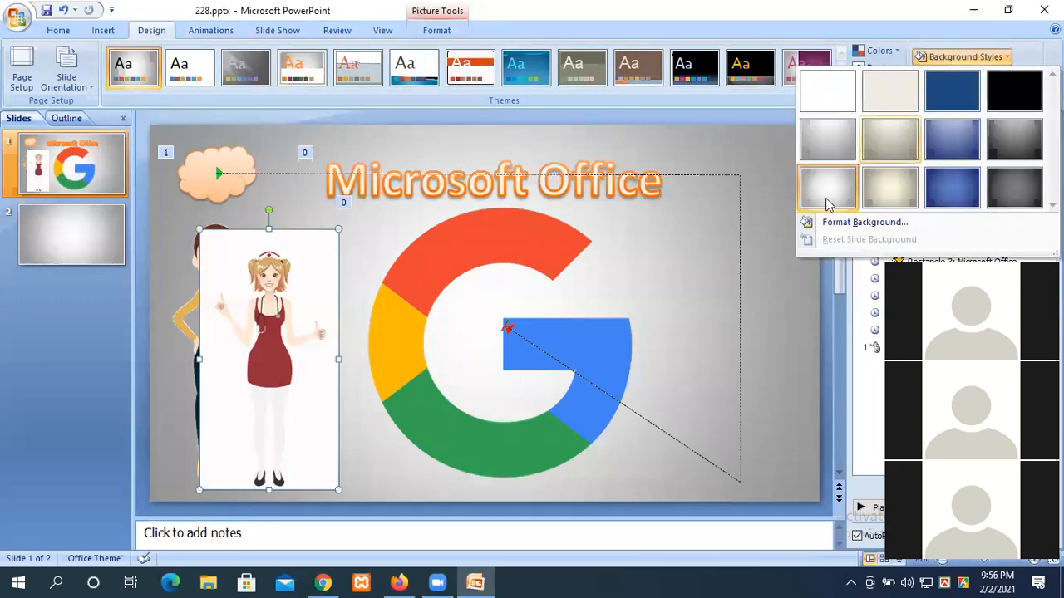
pyautogui.click(827, 89)
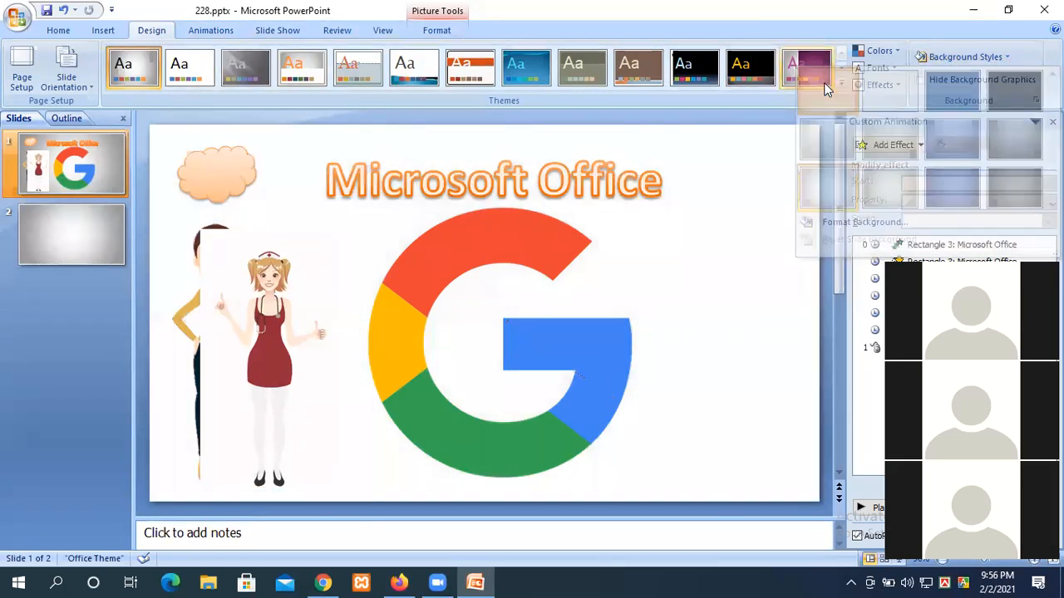
# Step: Delete the cartoon woman picture, nudge the nurse left, and play the slide's animation preview
pyautogui.click(183, 318)
pyautogui.press('Delete')
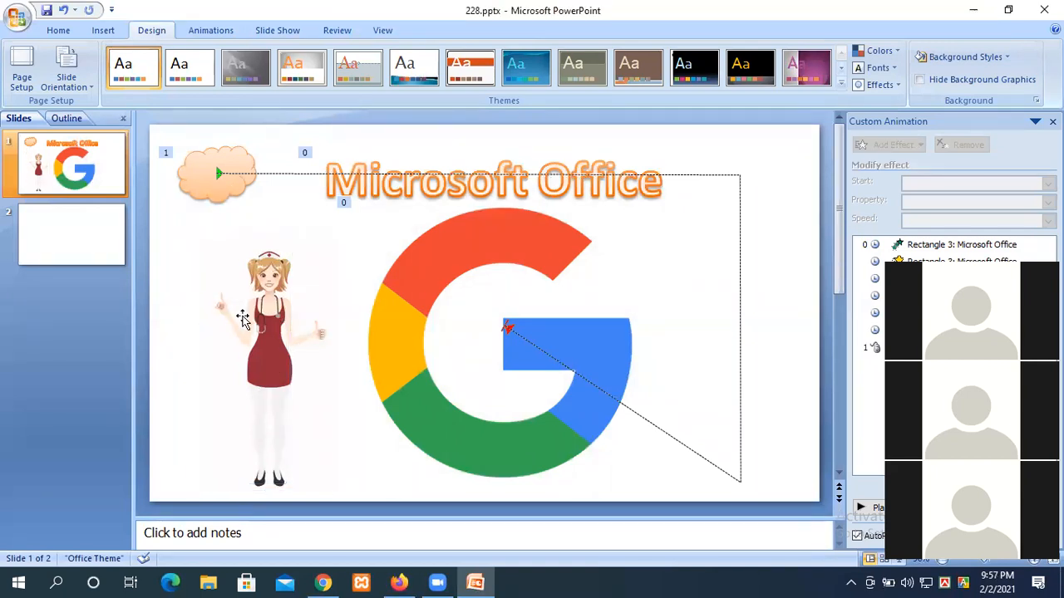
pyautogui.moveTo(259, 341); pyautogui.dragTo(231, 339)
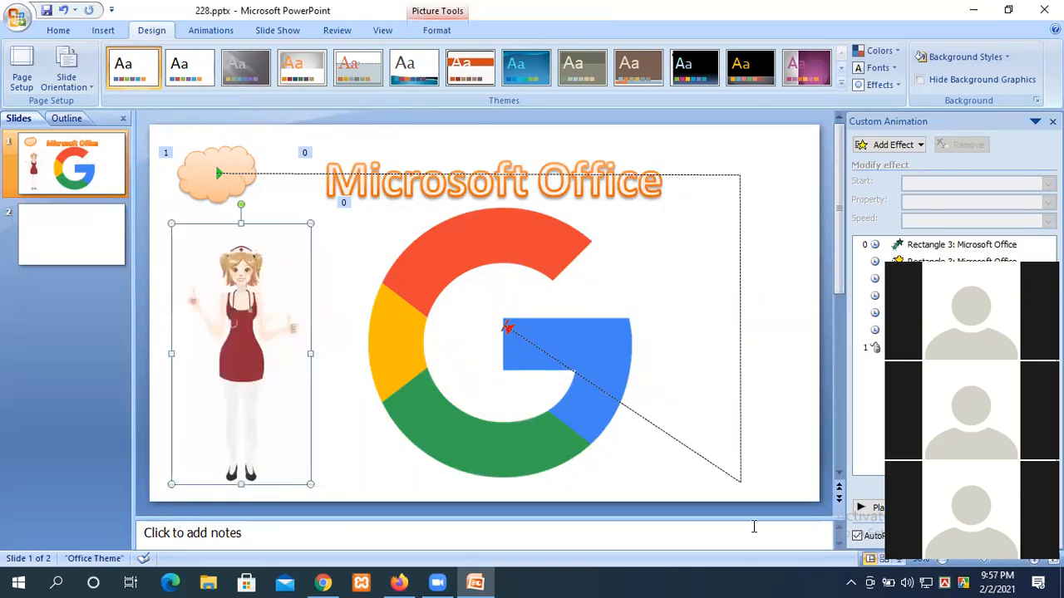
pyautogui.click(877, 510)
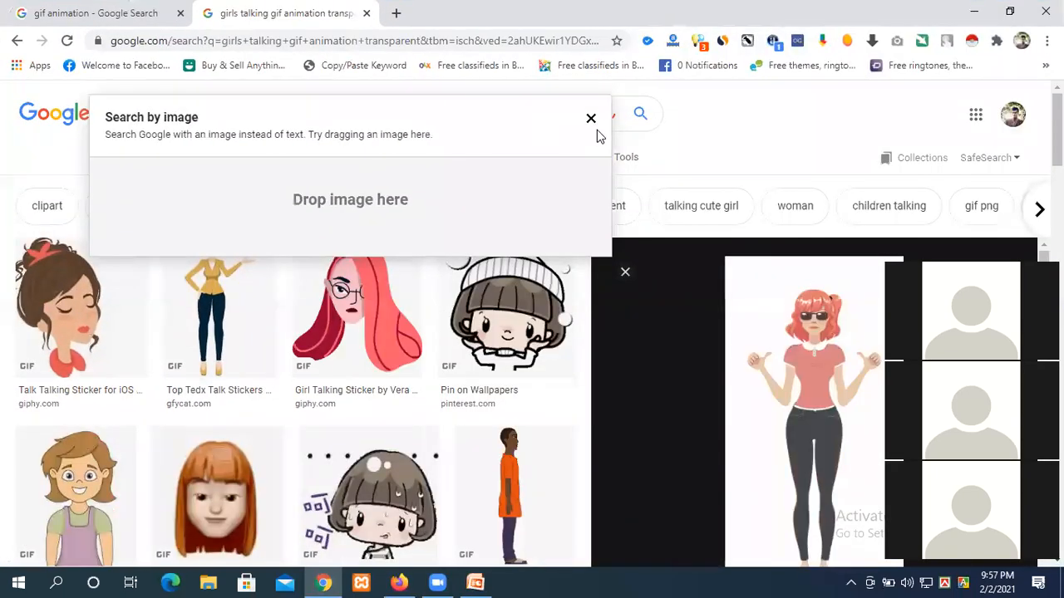
# Step: Replace 'talking' with 'walking' to search images for 'girls walking gif animation transparent'
pyautogui.click(590, 121)
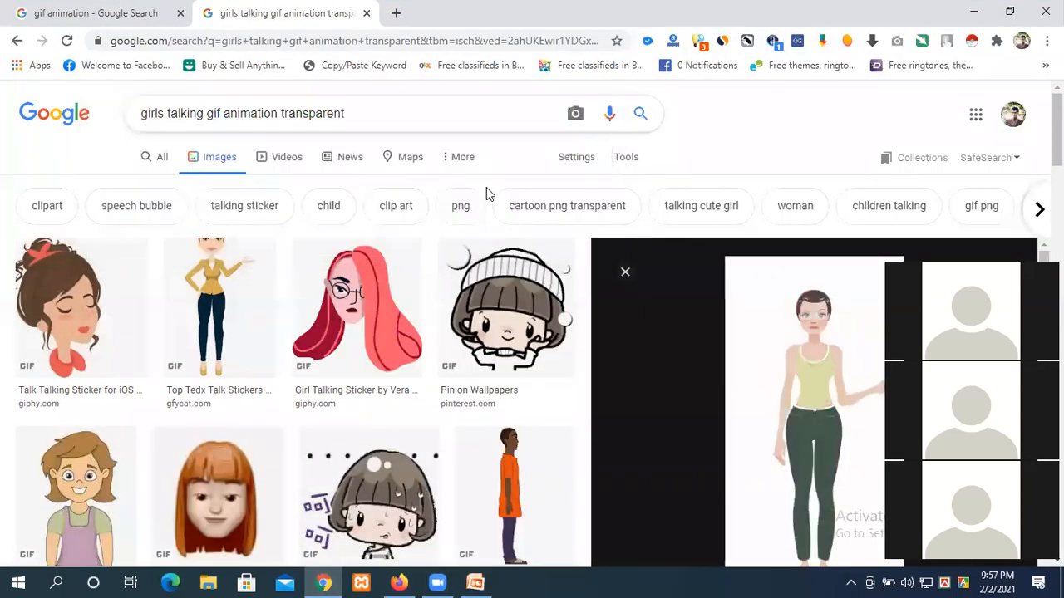
pyautogui.doubleClick(199, 113)
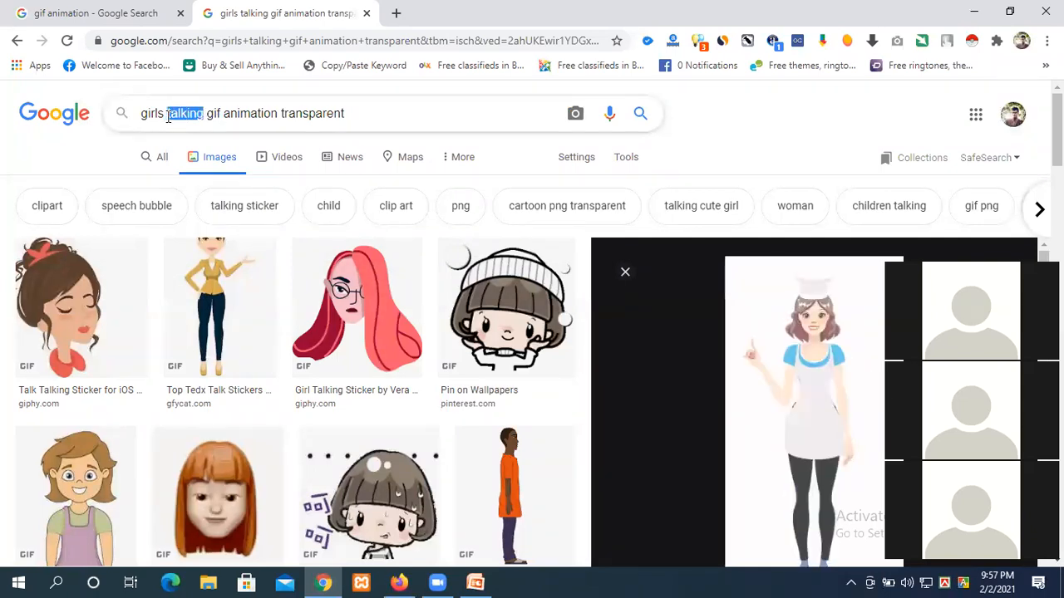
pyautogui.write('walkin')
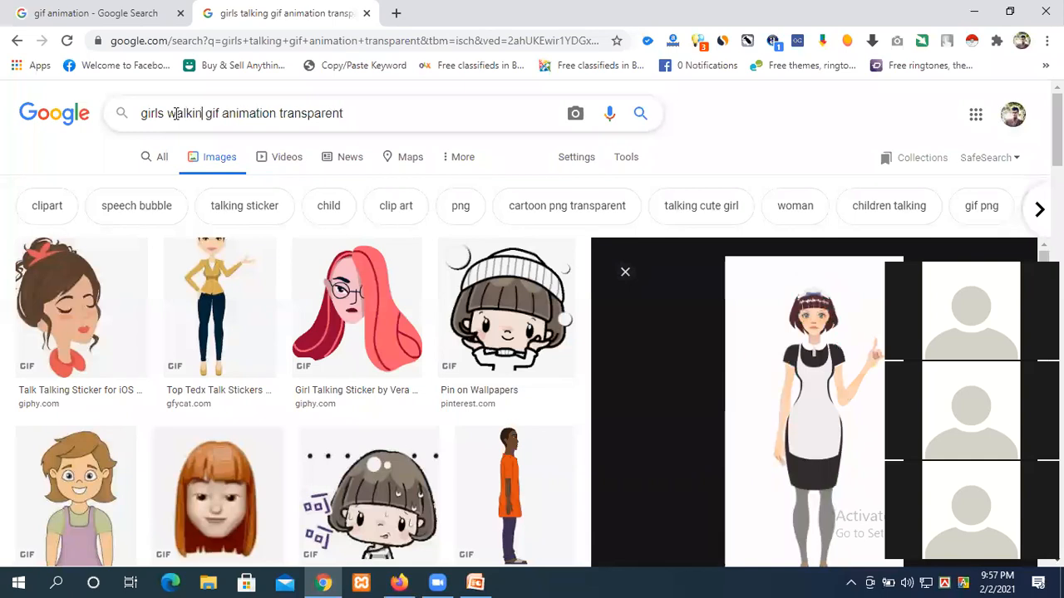
pyautogui.write('g')
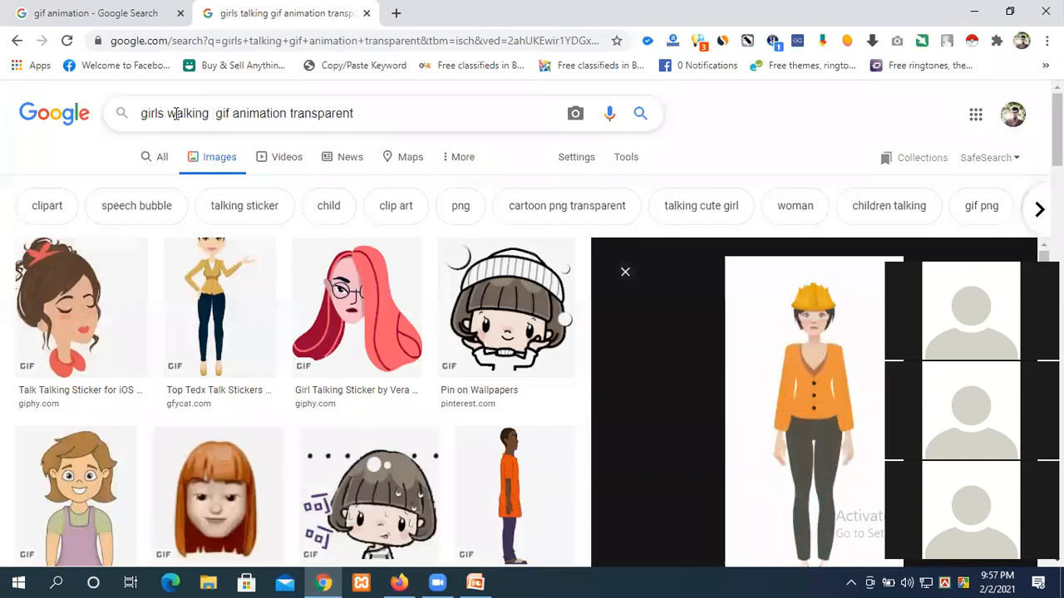
pyautogui.press('Return')
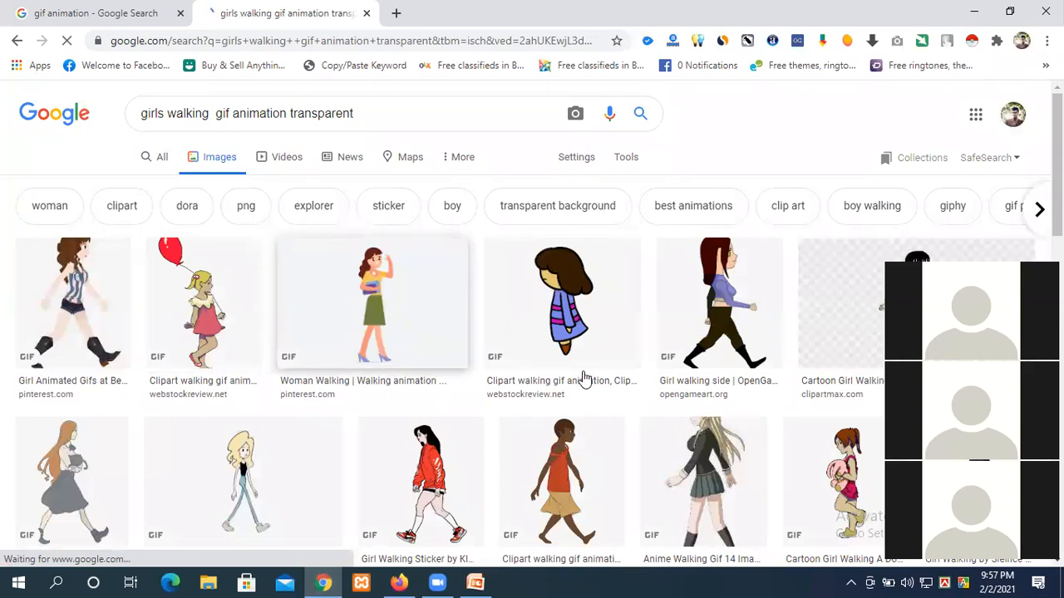
pyautogui.scroll(-4, 586, 374)
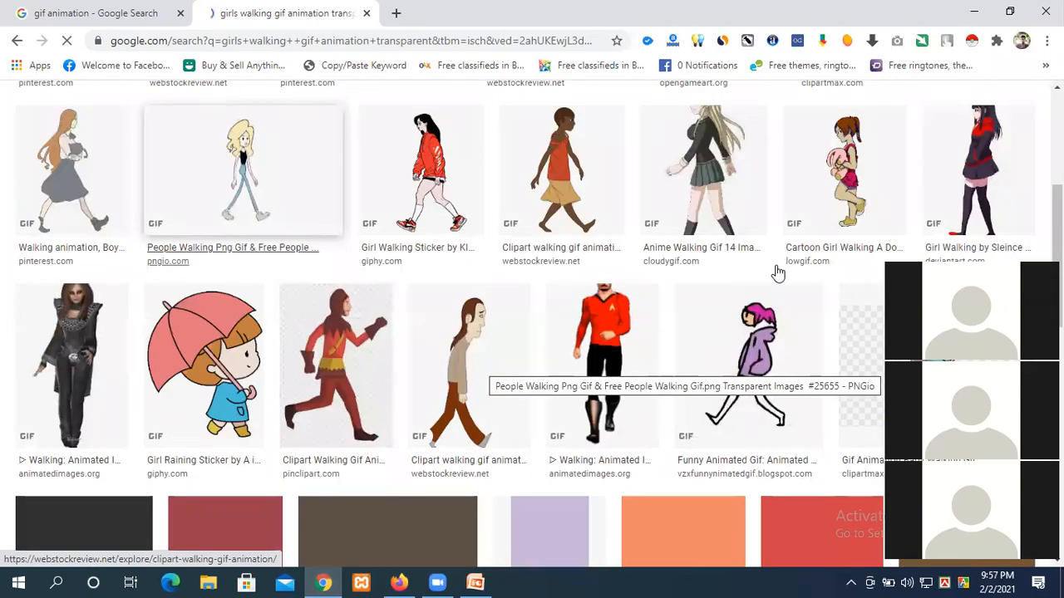
pyautogui.scroll(3, 449, 351)
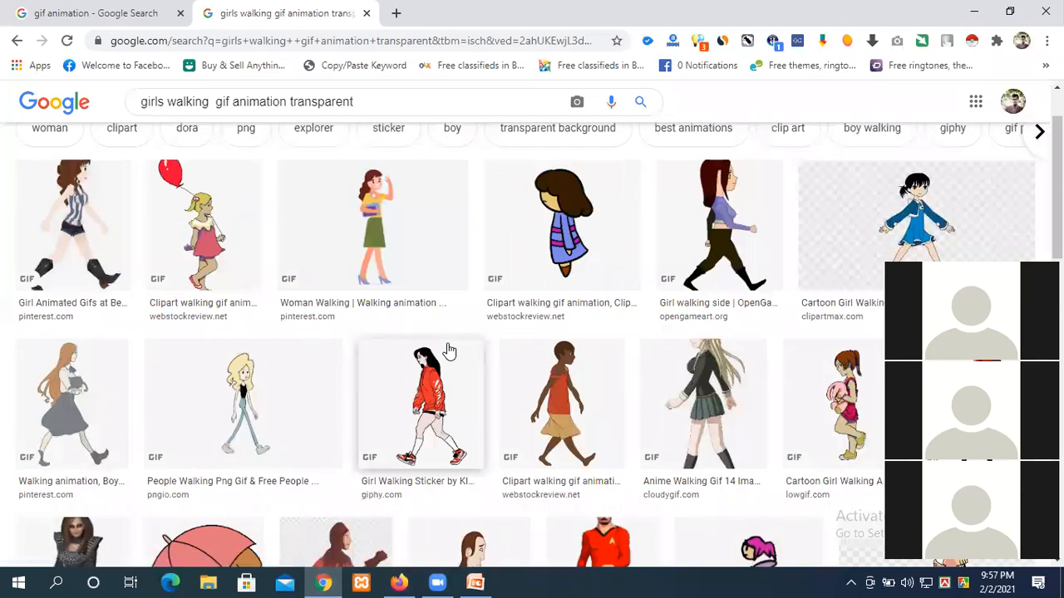
pyautogui.scroll(1, 448, 350)
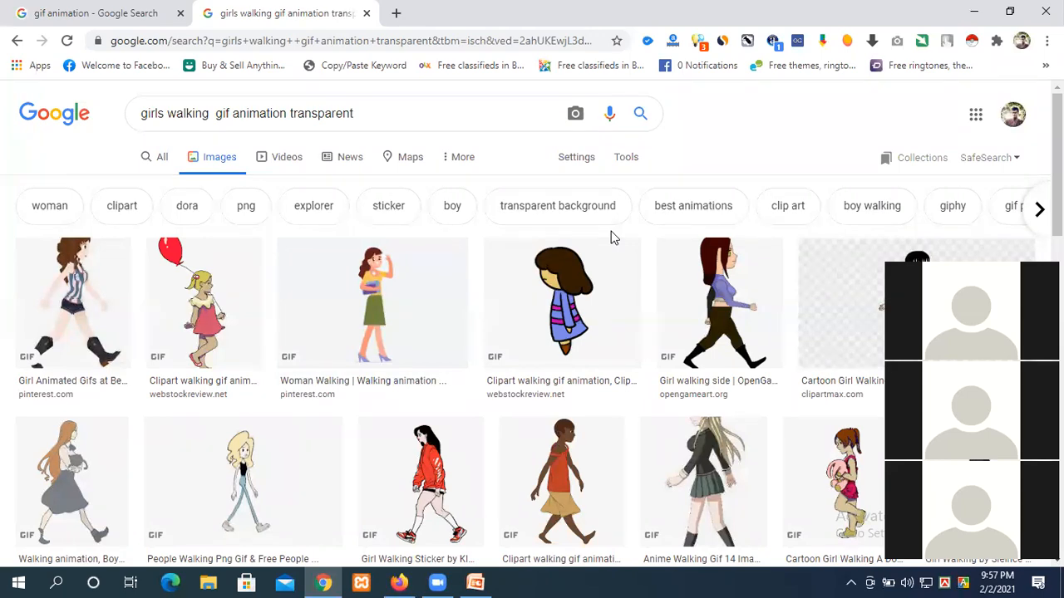
# Step: In the gif animation tab, edit the query to search 'thander gif animation'
pyautogui.click(112, 10)
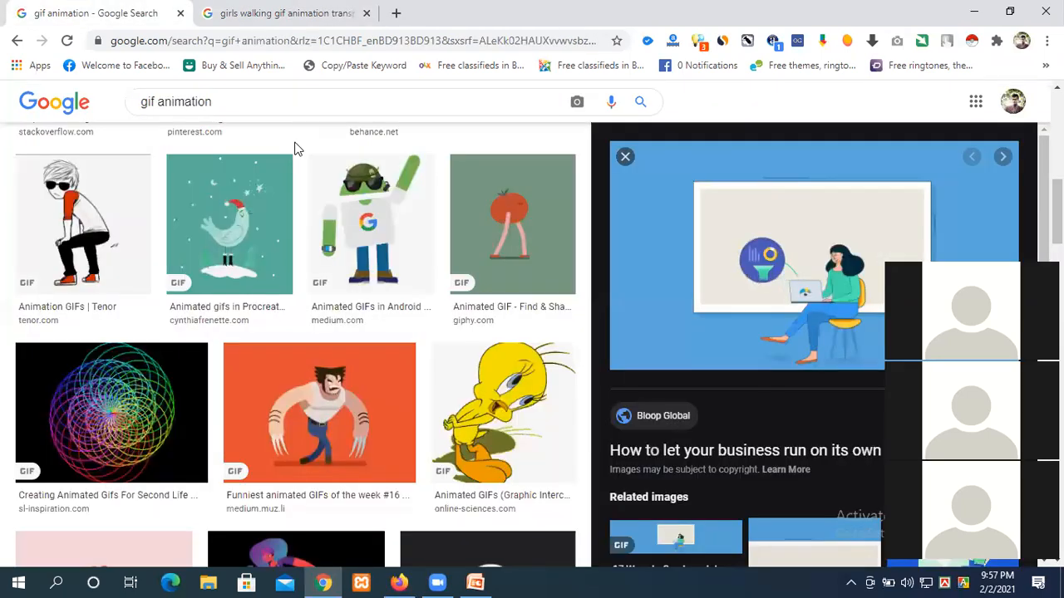
pyautogui.scroll(2, 207, 133)
pyautogui.doubleClick(150, 101)
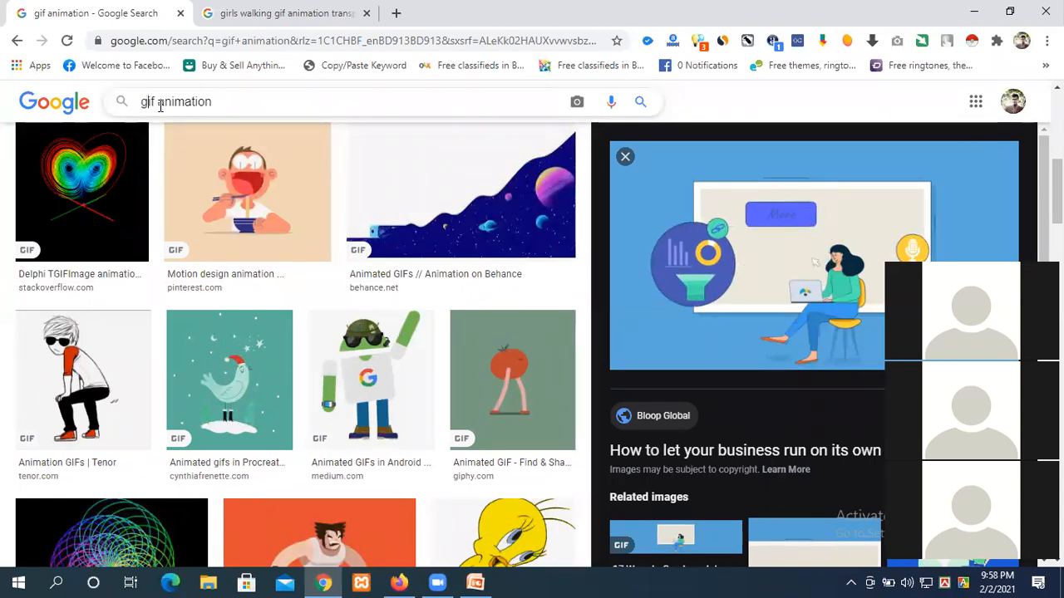
pyautogui.write('thander')
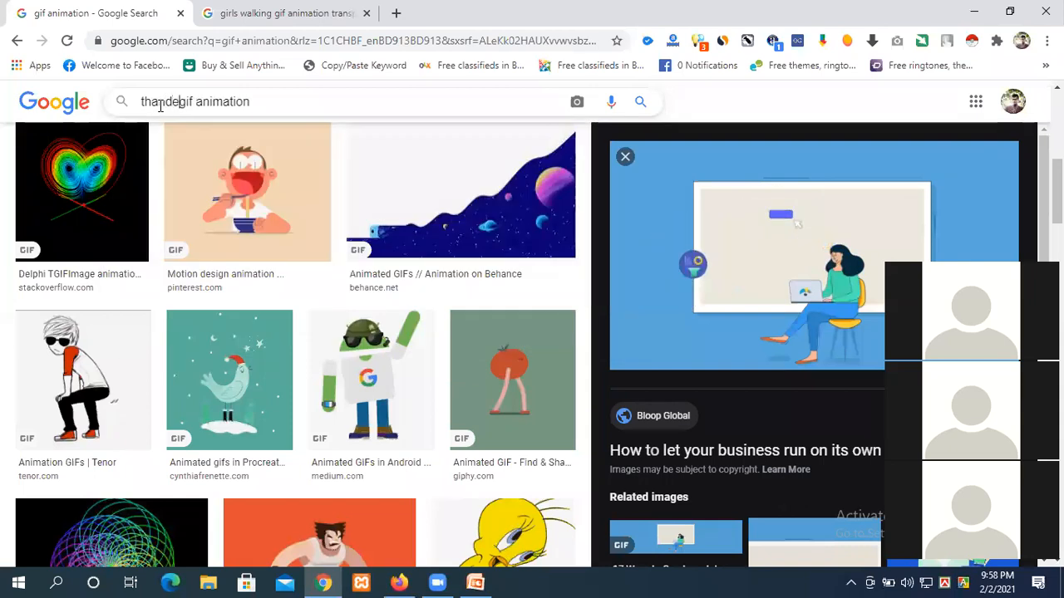
pyautogui.press('Return')
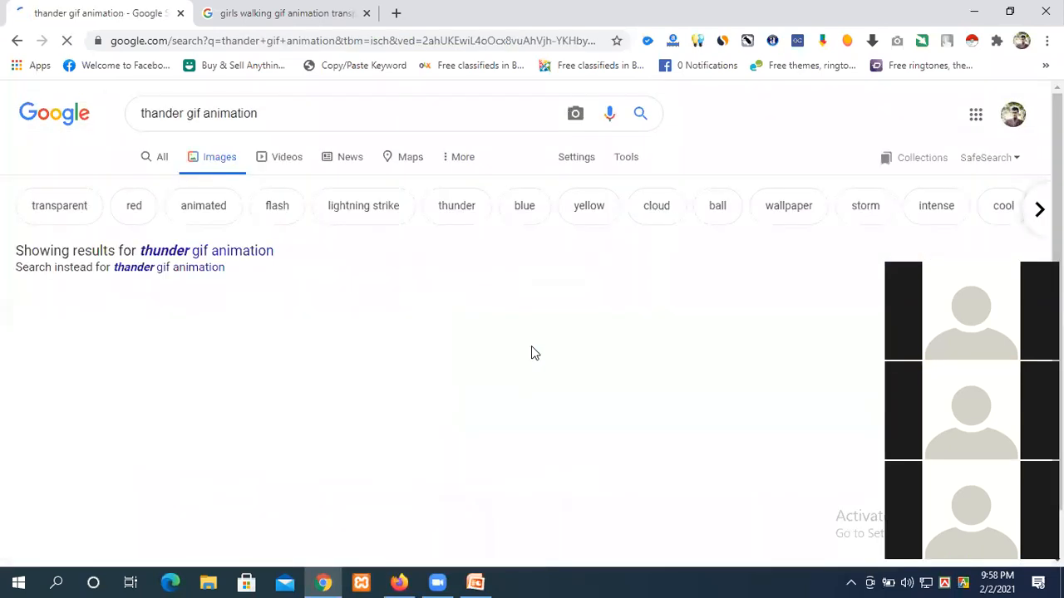
pyautogui.scroll(-2, 487, 346)
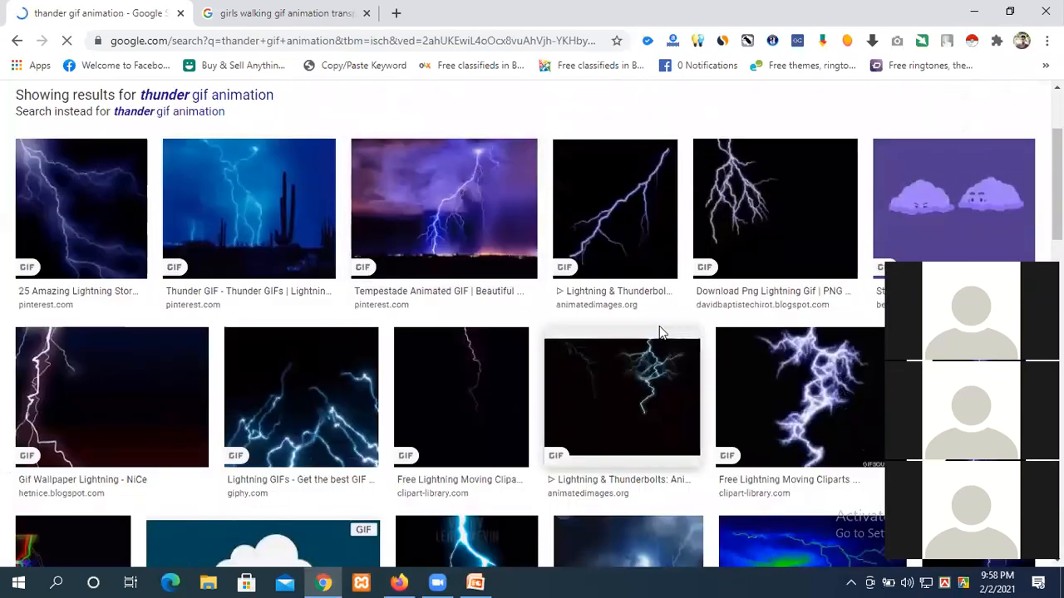
pyautogui.scroll(2, 554, 345)
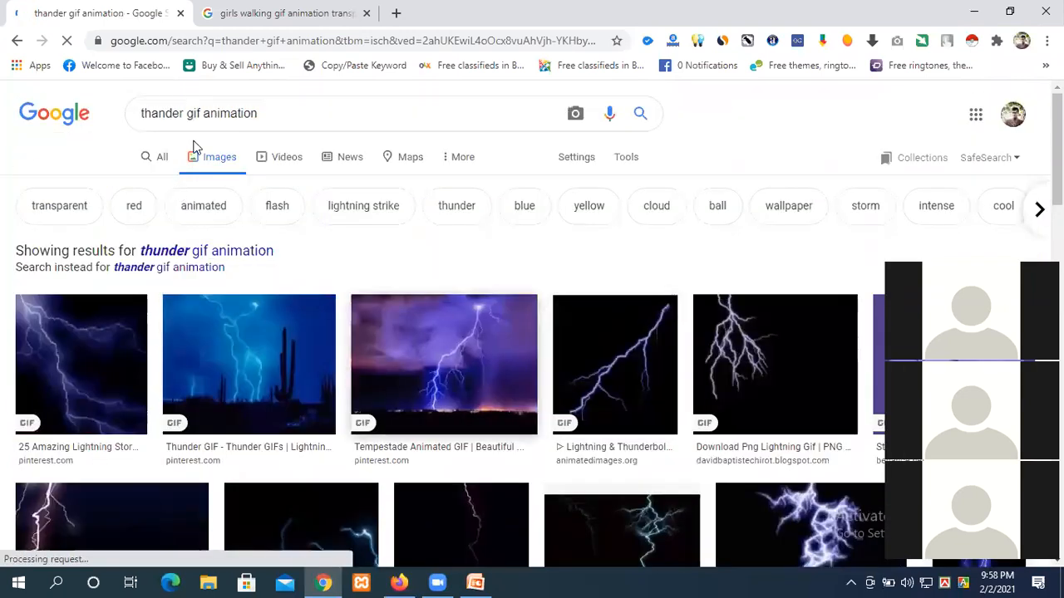
# Step: Add 'trans' to the thunder search, preview the Shock lightning GIF, then revisit the walking-girl results
pyautogui.click(313, 115)
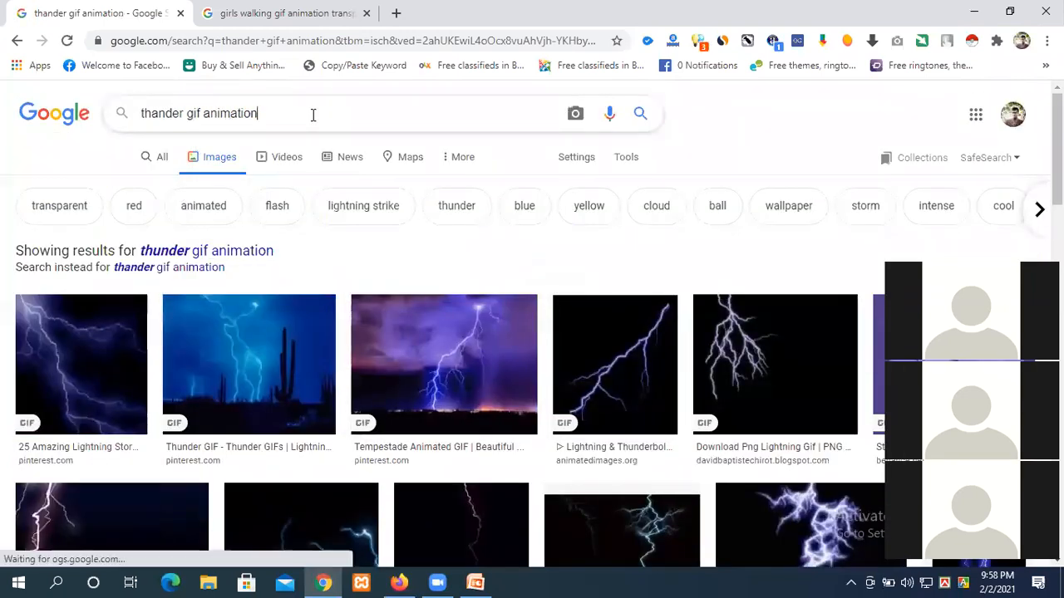
pyautogui.write('transpare')
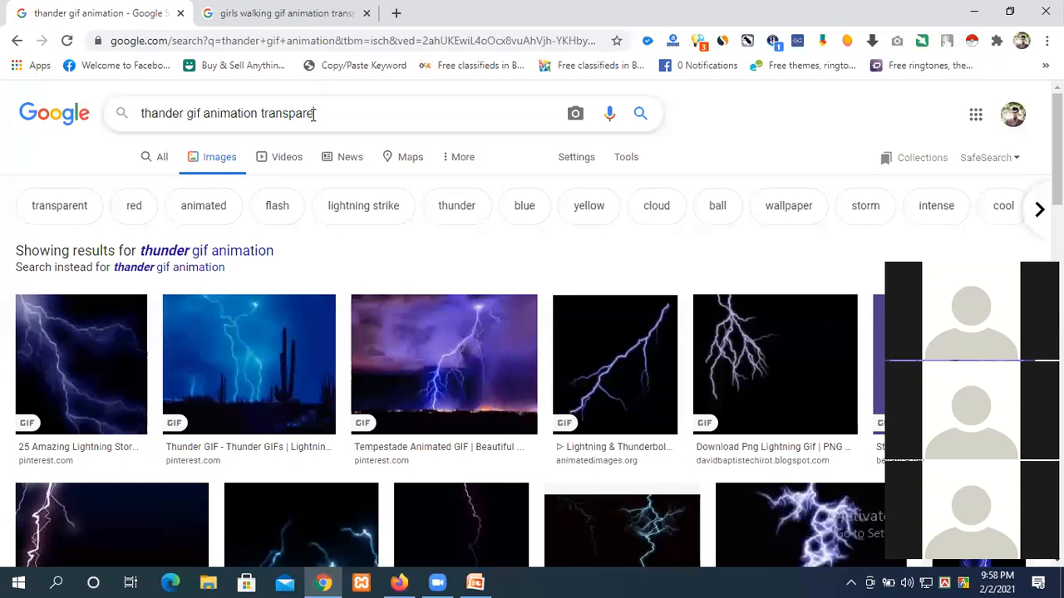
pyautogui.press('Return')
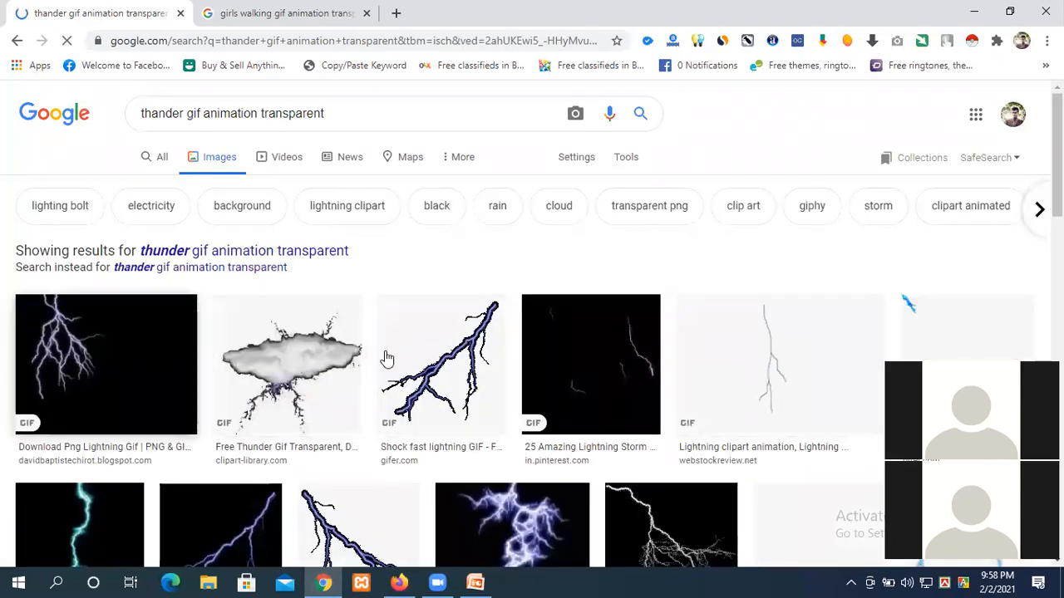
pyautogui.scroll(-2, 391, 357)
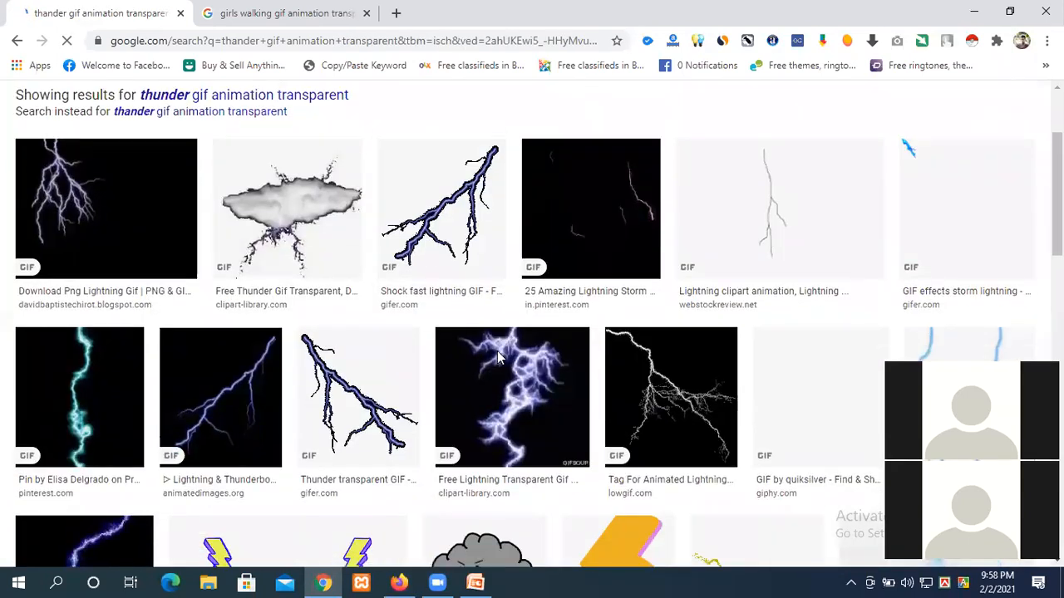
pyautogui.click(453, 203)
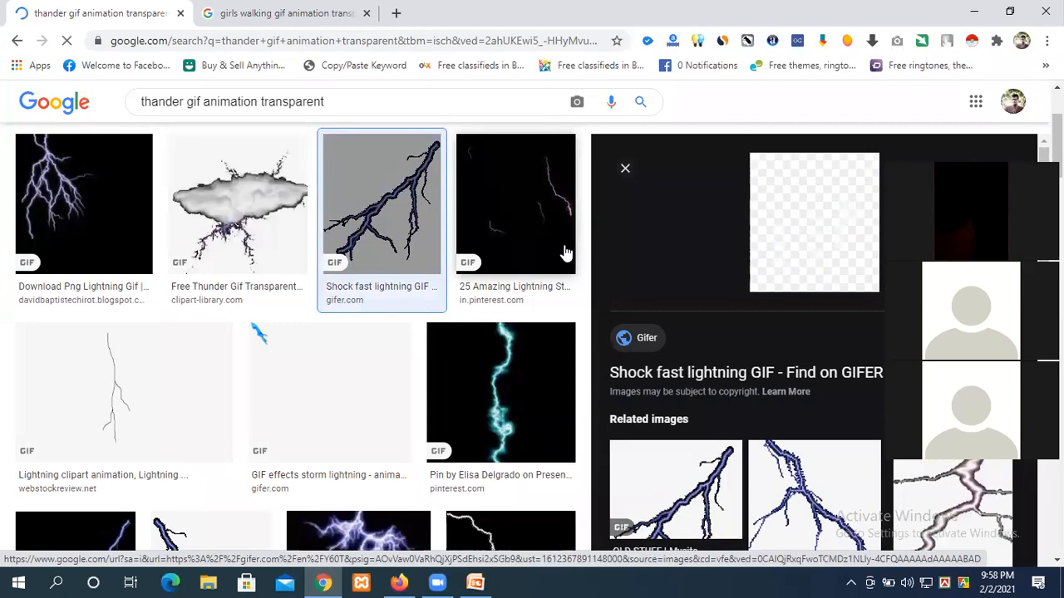
pyautogui.click(241, 12)
pyautogui.scroll(-3, 566, 392)
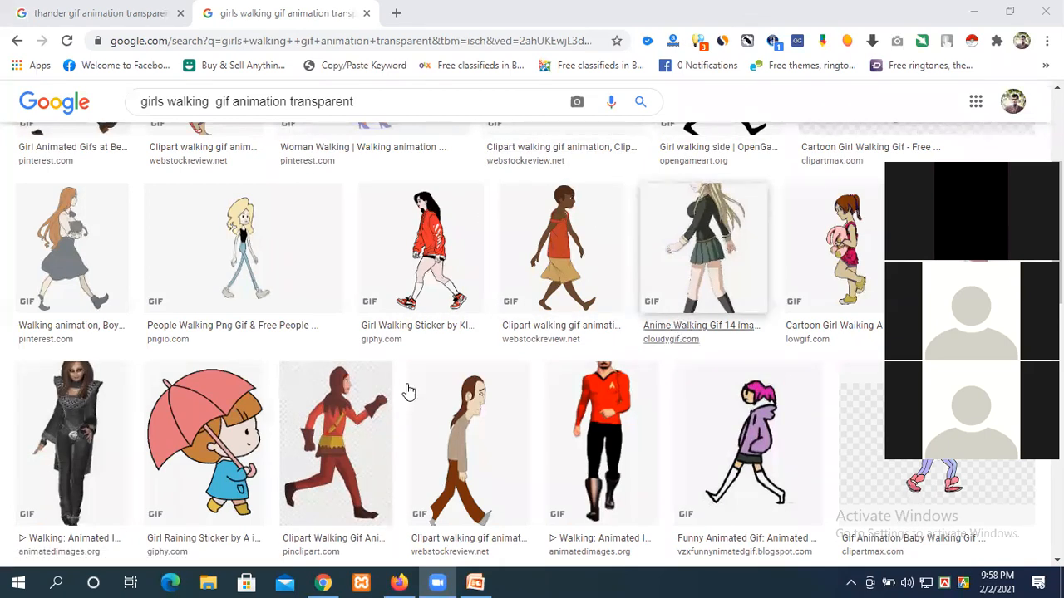
# Step: Preview the red walking-figure and Cartoon Girl Walking GIFs, then restore down and minimize Chrome
pyautogui.click(338, 426)
pyautogui.click(338, 425)
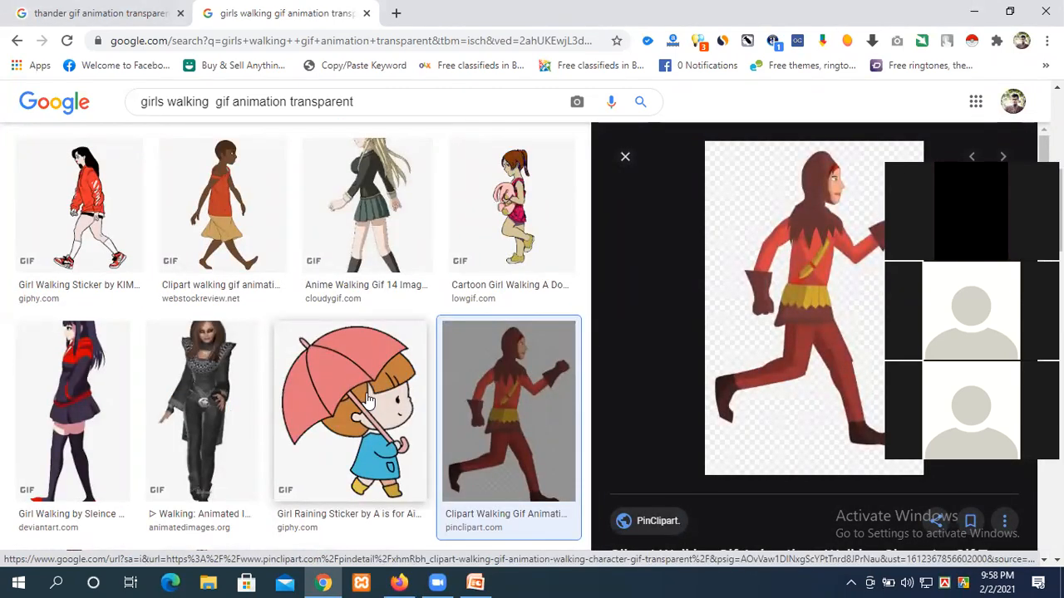
pyautogui.click(470, 274)
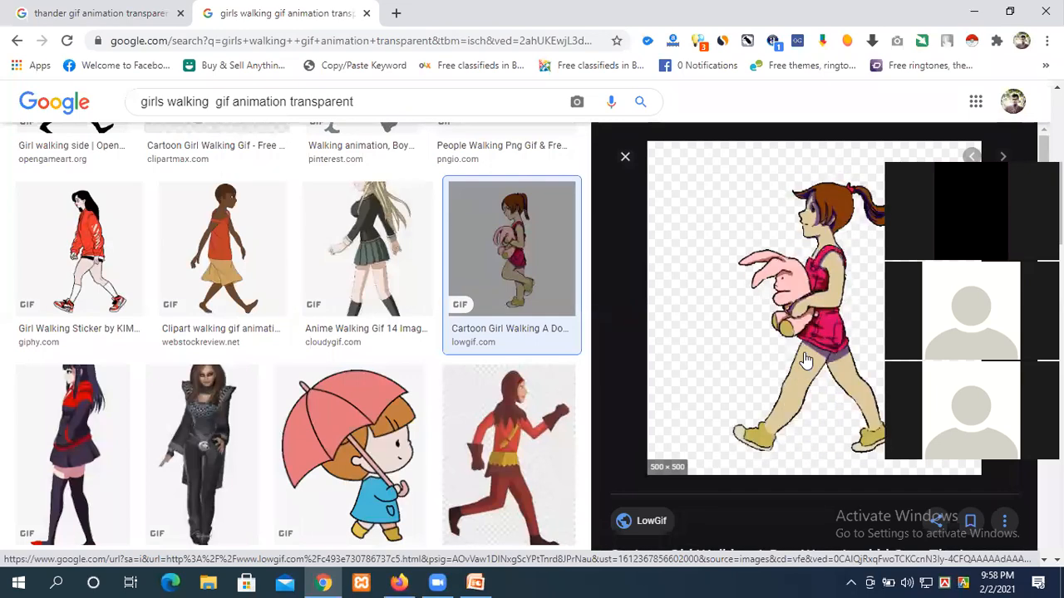
pyautogui.scroll(3, 280, 357)
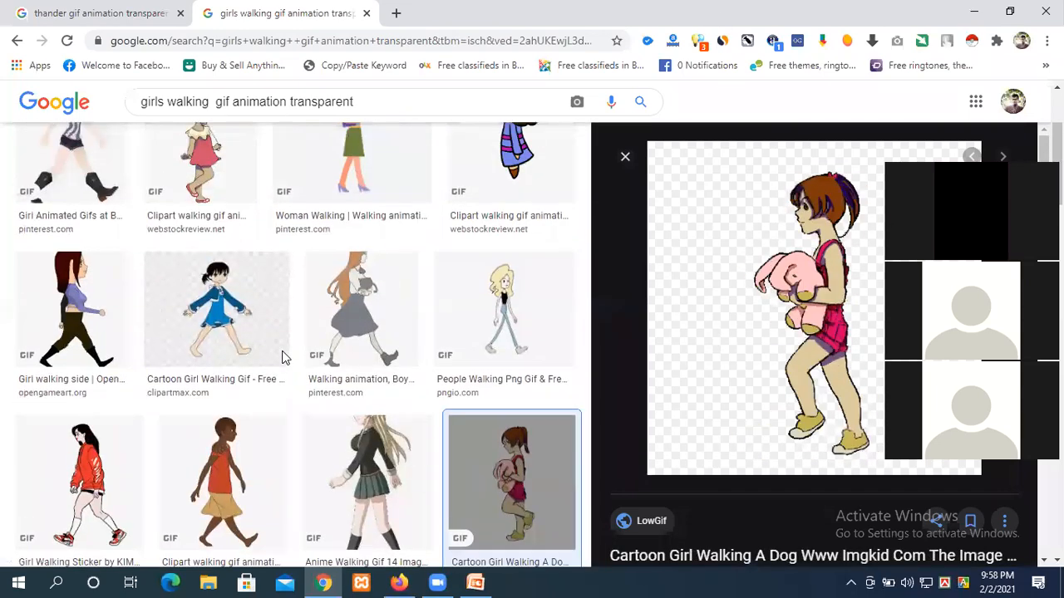
pyautogui.scroll(1, 311, 357)
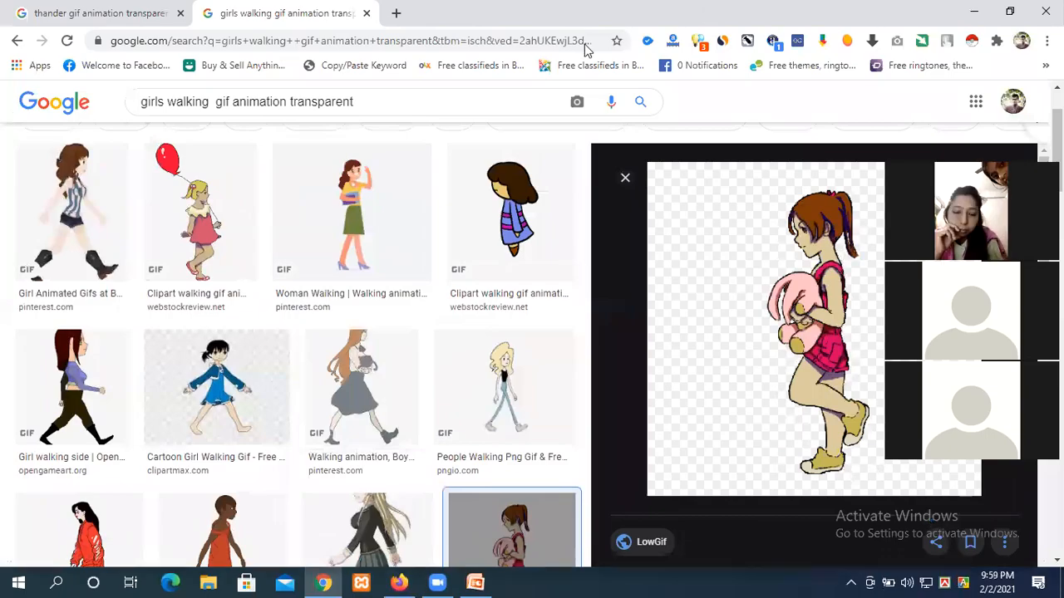
pyautogui.moveTo(580, 12); pyautogui.dragTo(591, 47)
pyautogui.click(681, 45)
# Step: Drag source.gif from the desktop onto the slide's left side and play the animation preview
pyautogui.click(973, 10)
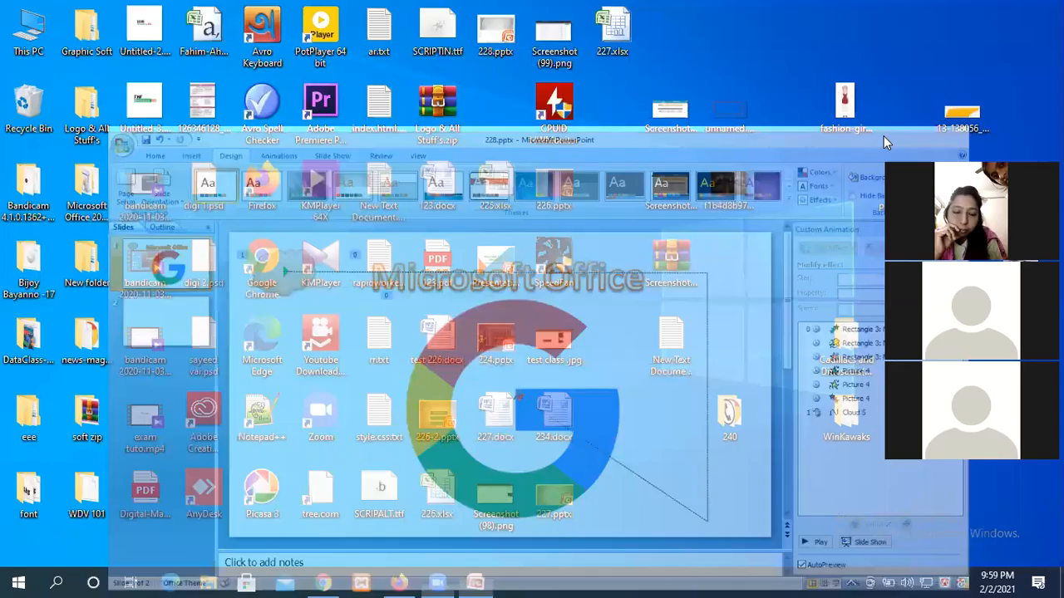
pyautogui.moveTo(1021, 416); pyautogui.dragTo(299, 349)
pyautogui.moveTo(304, 309); pyautogui.dragTo(270, 294)
pyautogui.click(889, 514)
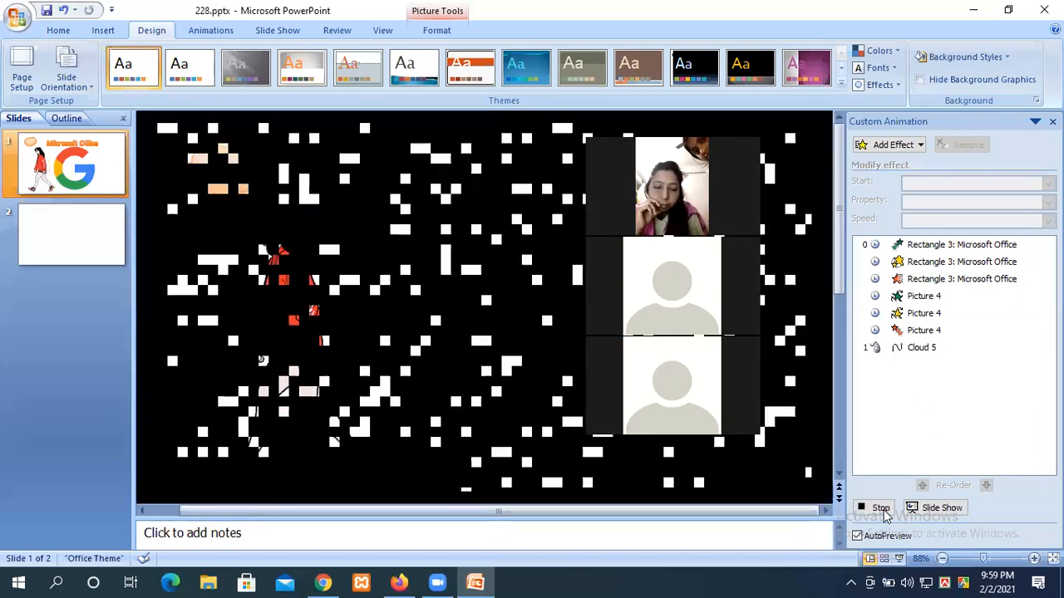
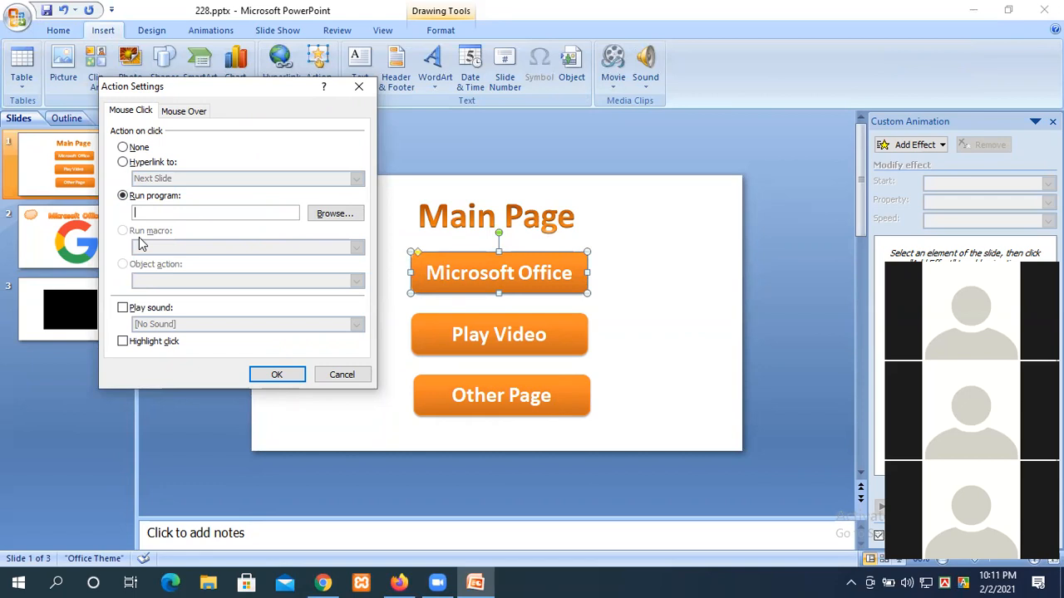
# Step: Hyperlink the Microsoft Office button on the Main Page to Slide 2, then select the Play Video button
pyautogui.click(123, 161)
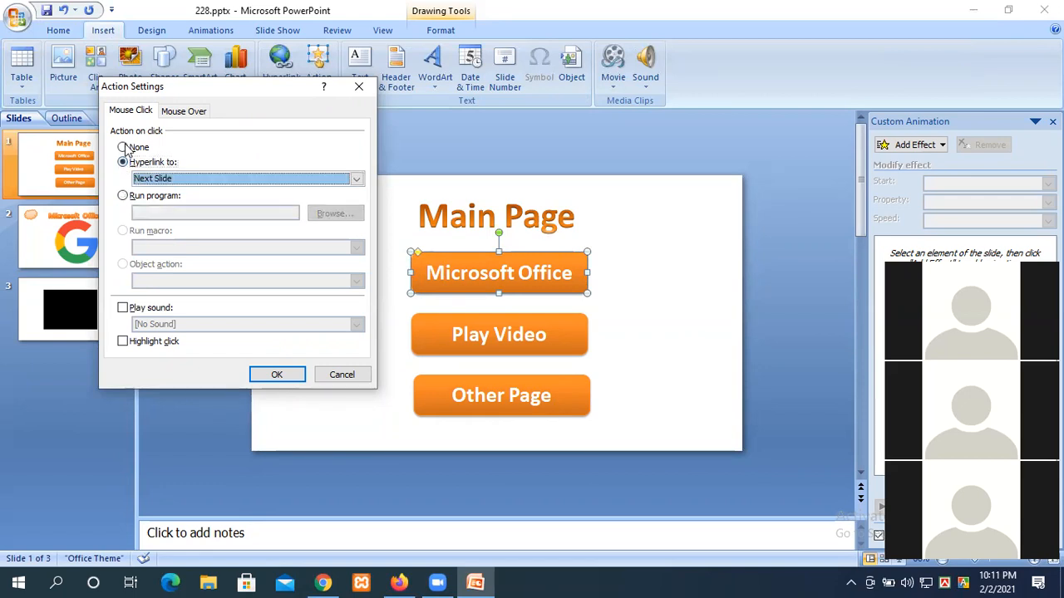
pyautogui.click(163, 179)
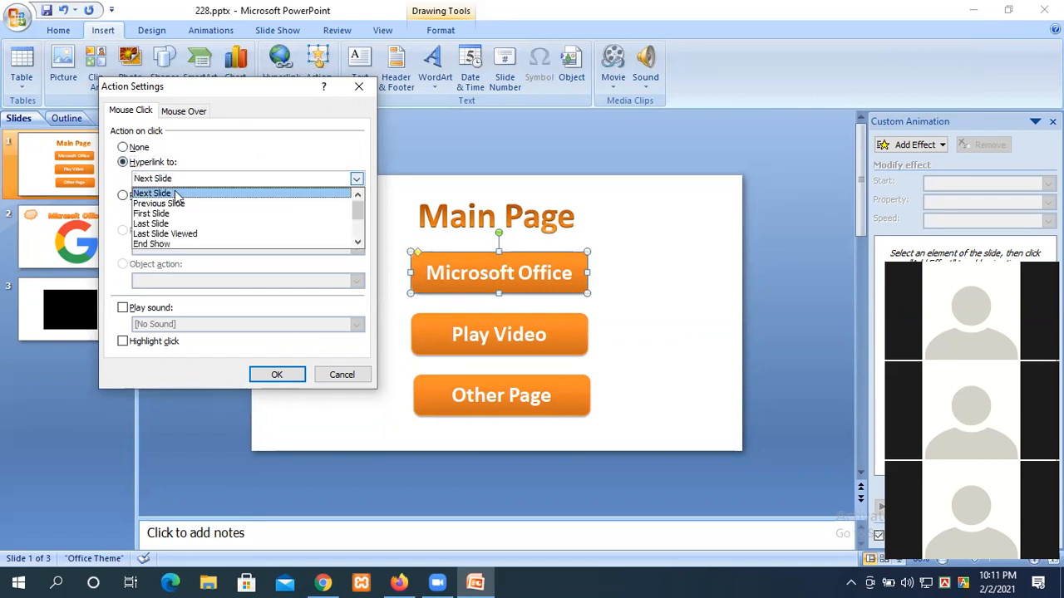
pyautogui.scroll(-2, 181, 215)
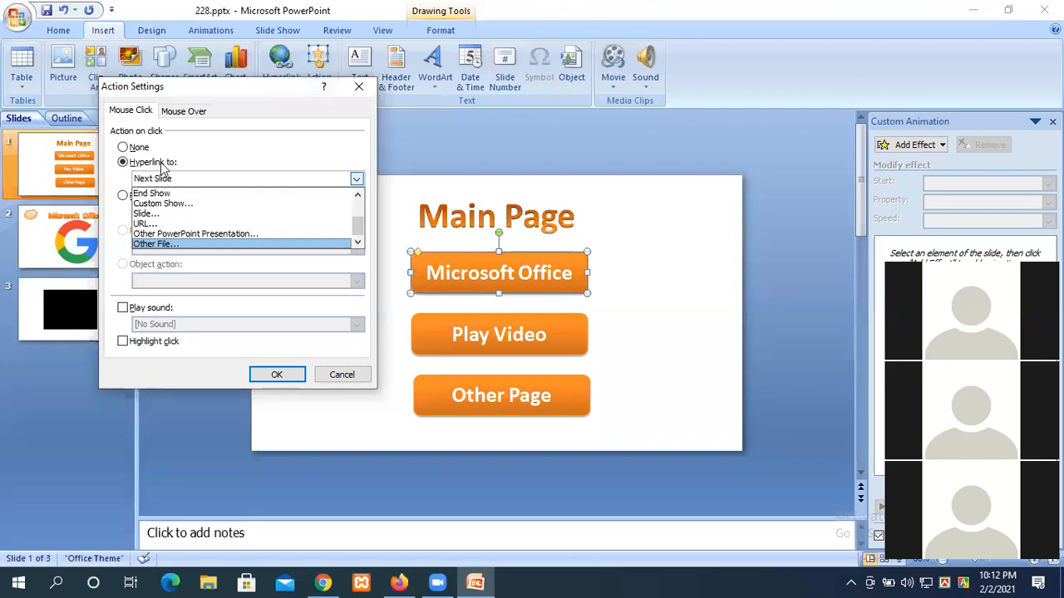
pyautogui.click(154, 216)
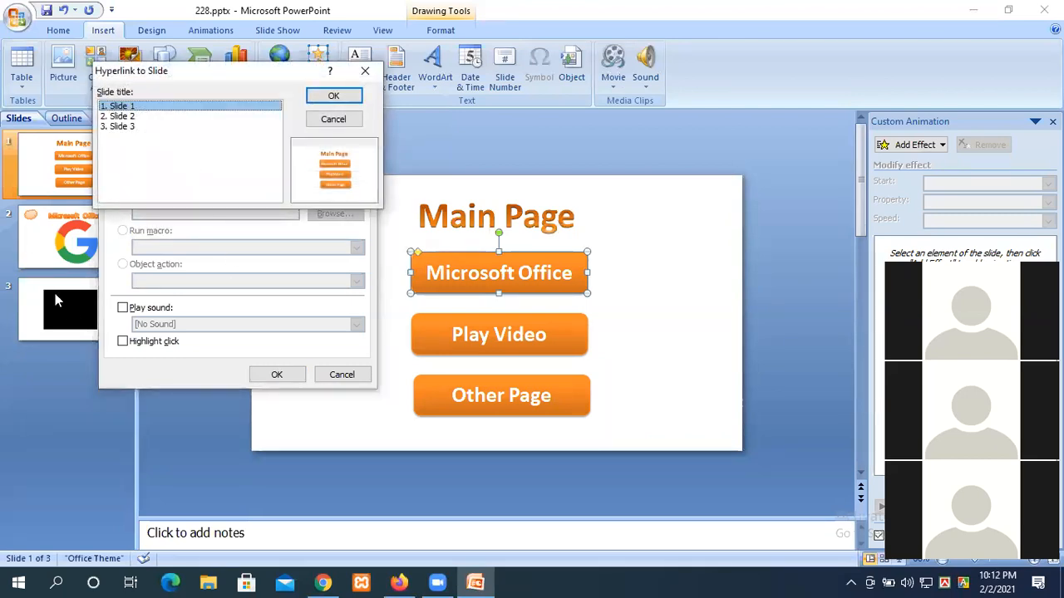
pyautogui.click(121, 116)
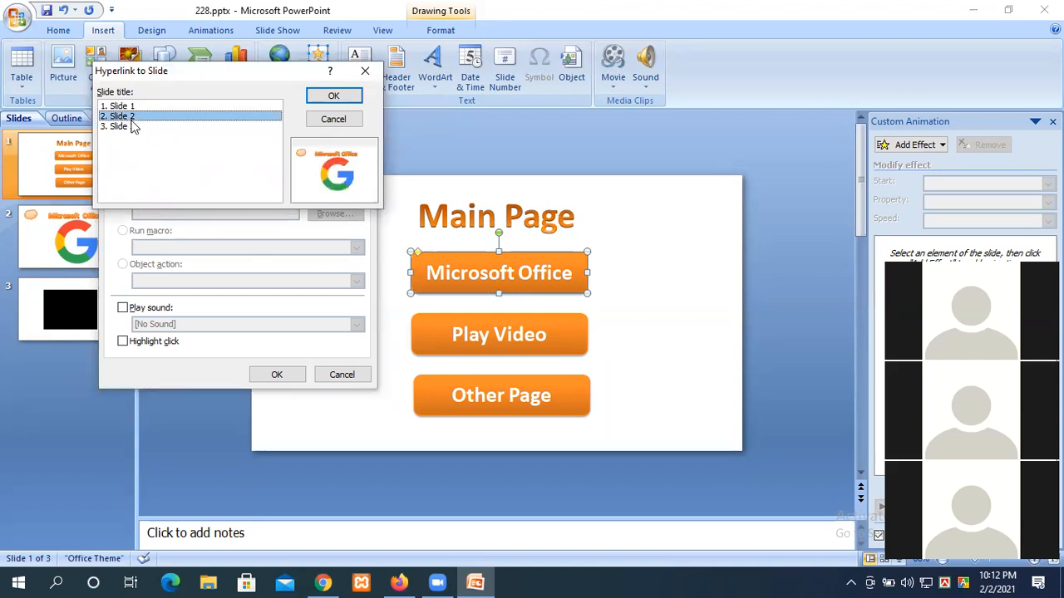
pyautogui.click(330, 98)
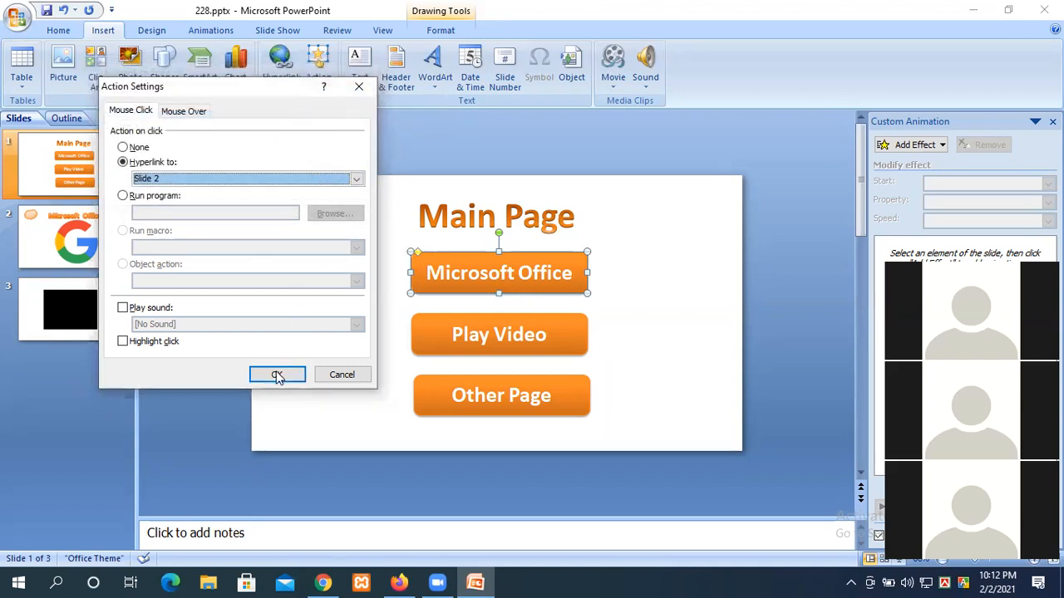
pyautogui.click(277, 373)
pyautogui.click(498, 320)
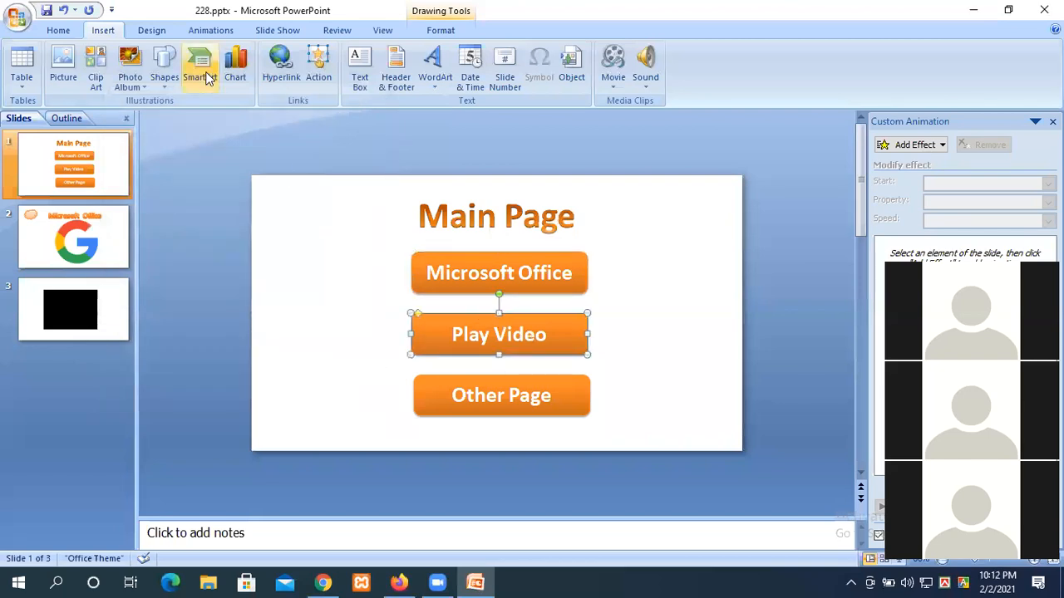
# Step: Set the Play Video button's click action to hyperlink to Slide 3
pyautogui.click(319, 68)
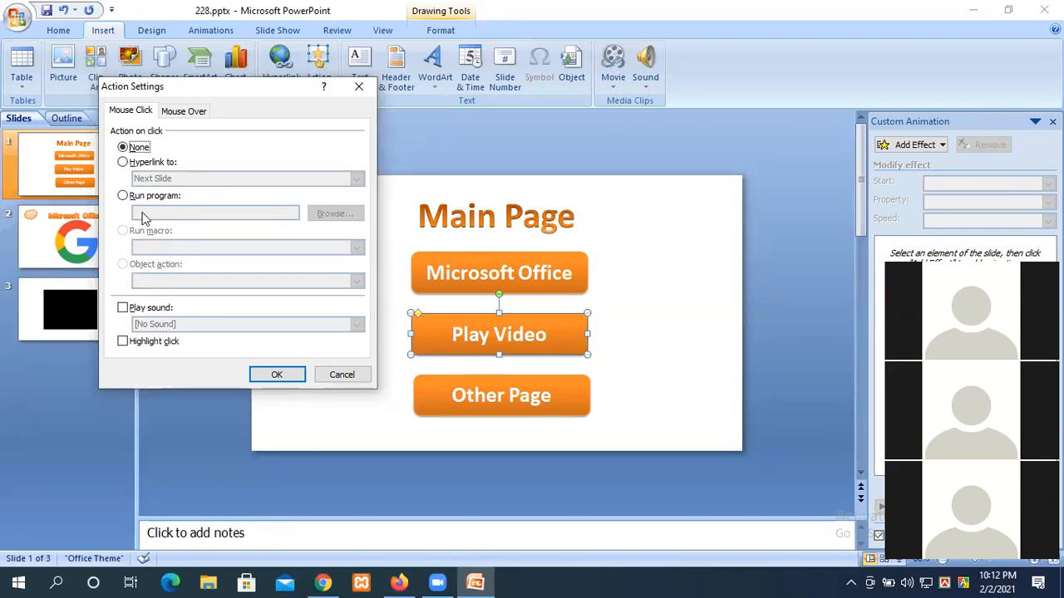
pyautogui.click(123, 162)
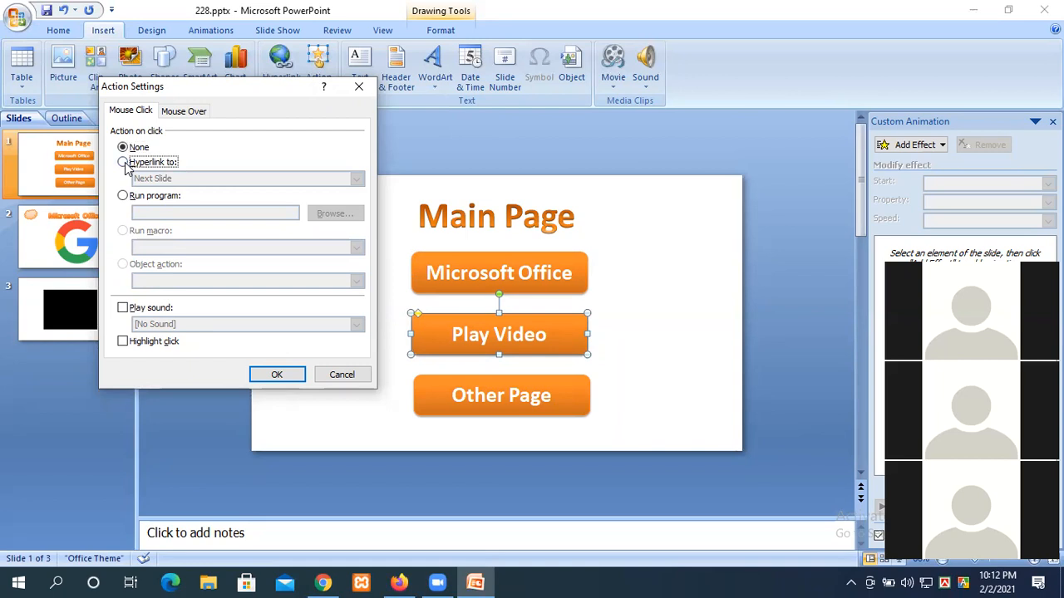
pyautogui.click(355, 179)
pyautogui.scroll(-2, 289, 226)
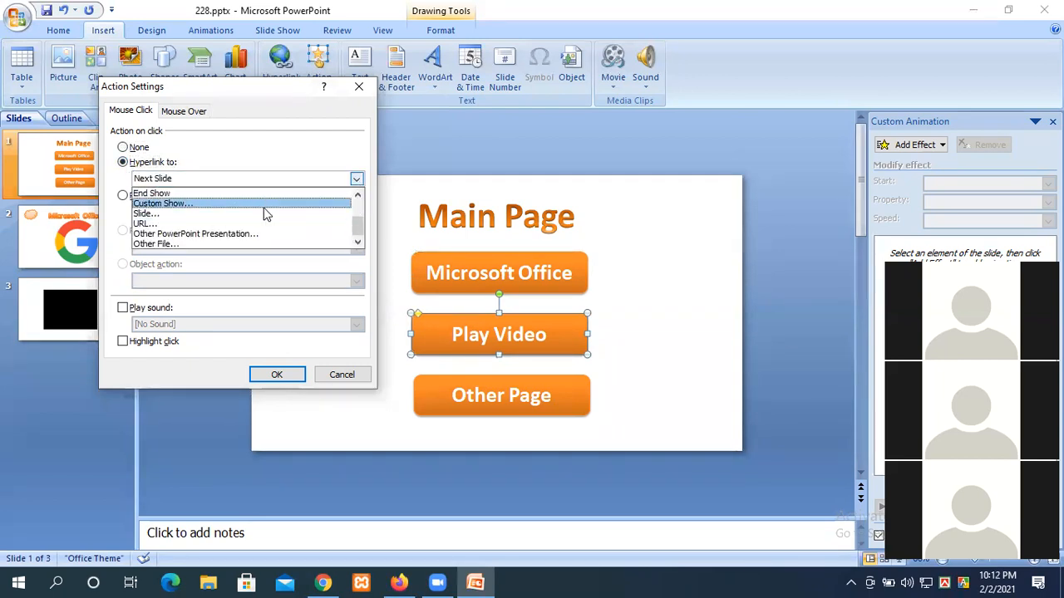
pyautogui.click(250, 213)
pyautogui.click(124, 126)
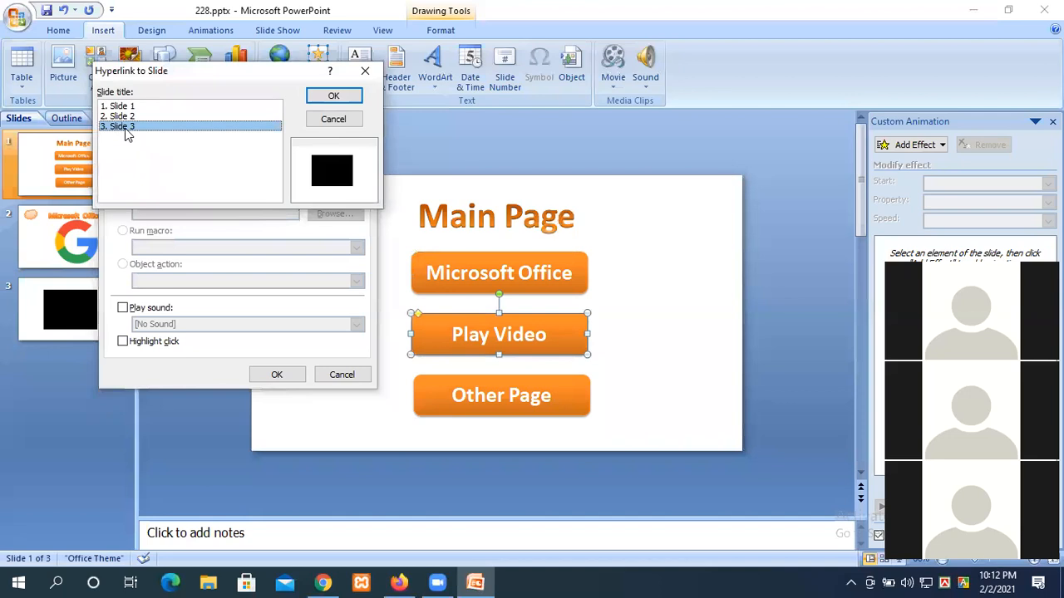
pyautogui.click(333, 96)
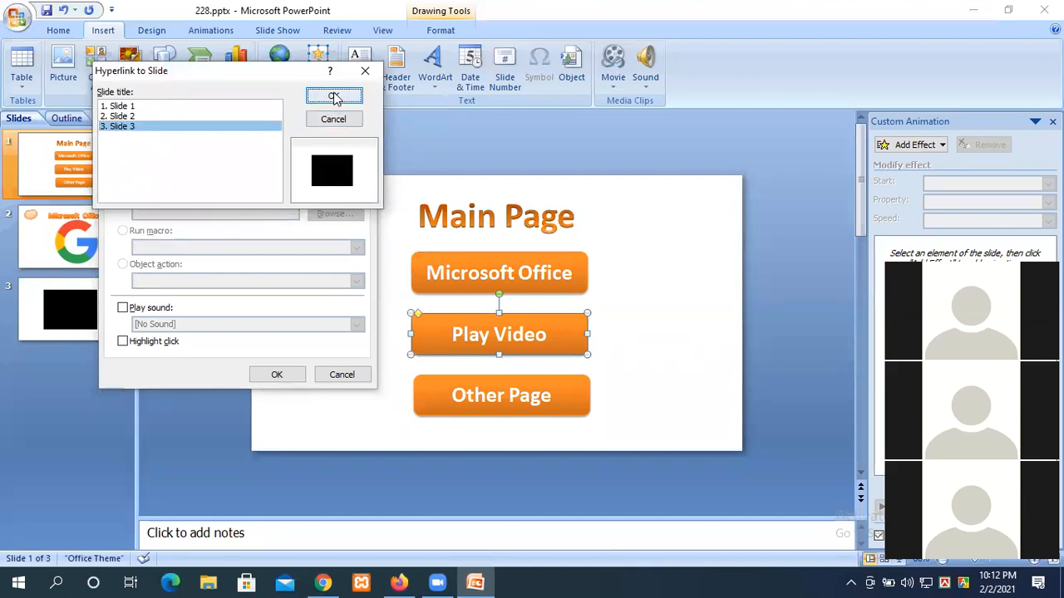
pyautogui.click(285, 375)
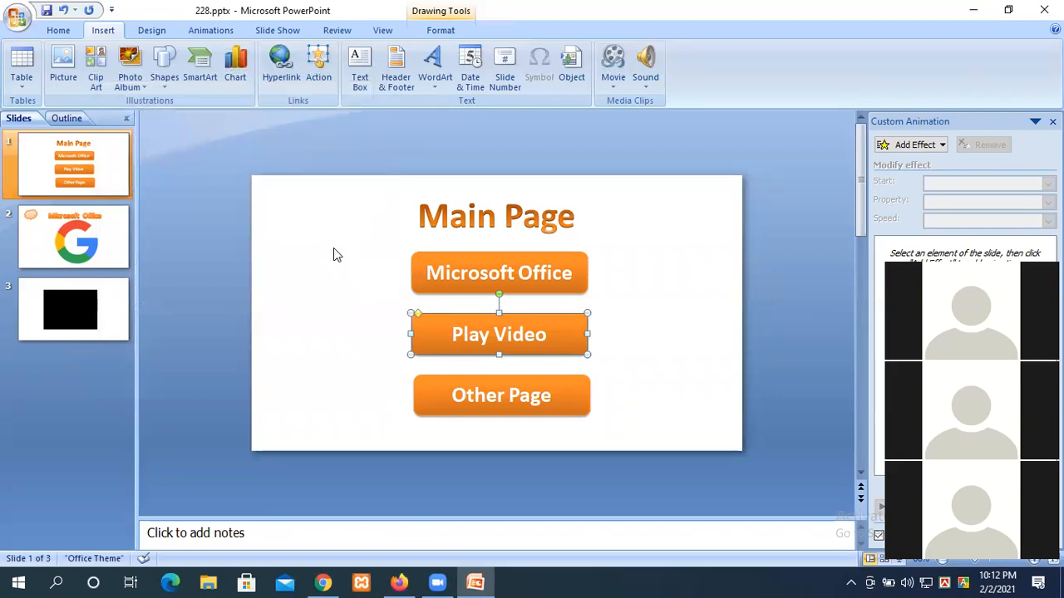
# Step: Run the slide show from the Main Page and test the Play Video link
pyautogui.press('F5')
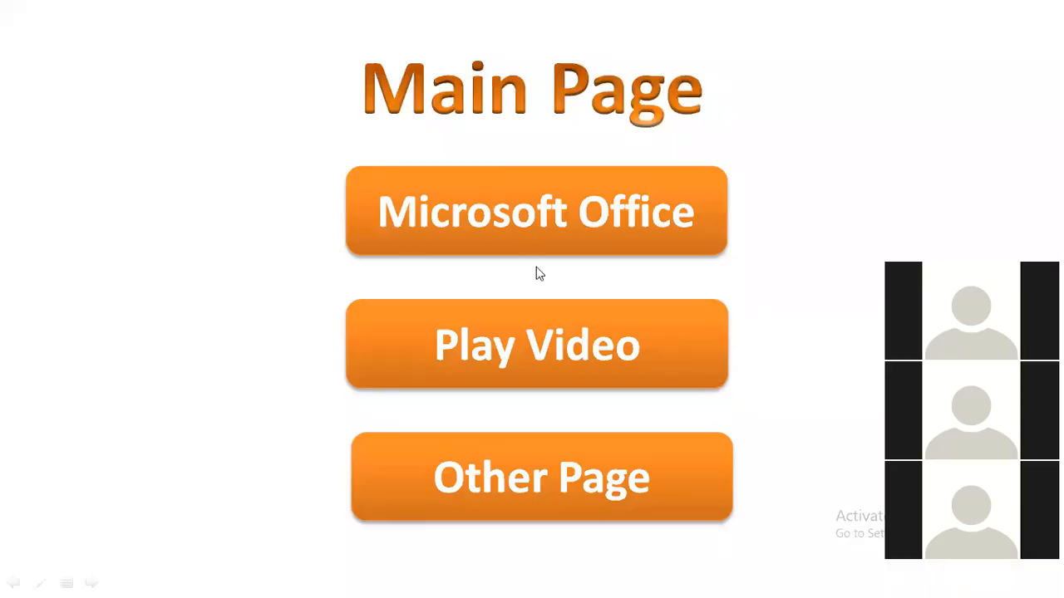
pyautogui.click(489, 347)
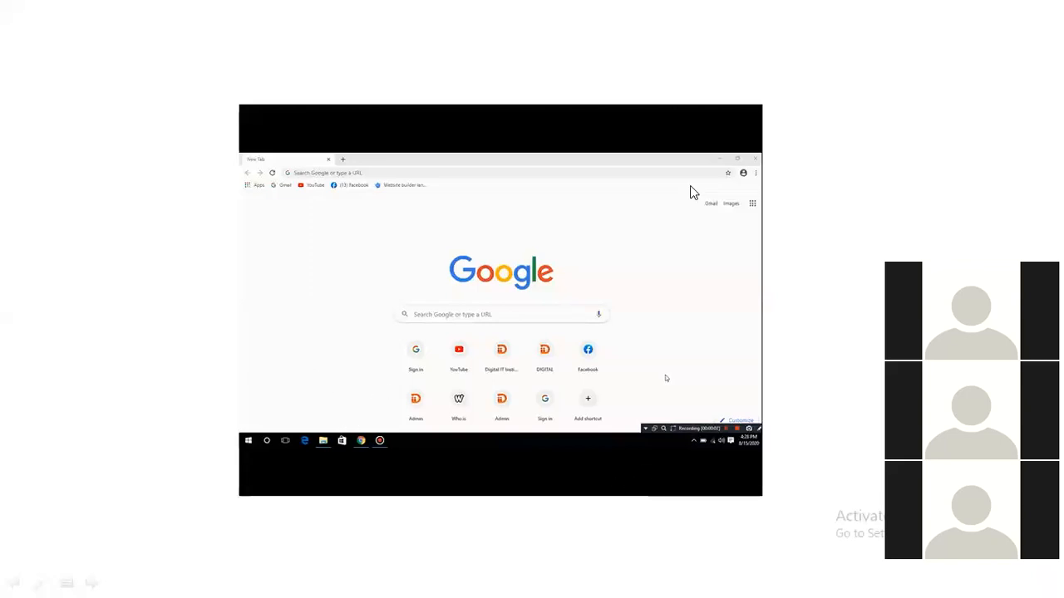
pyautogui.click(840, 99)
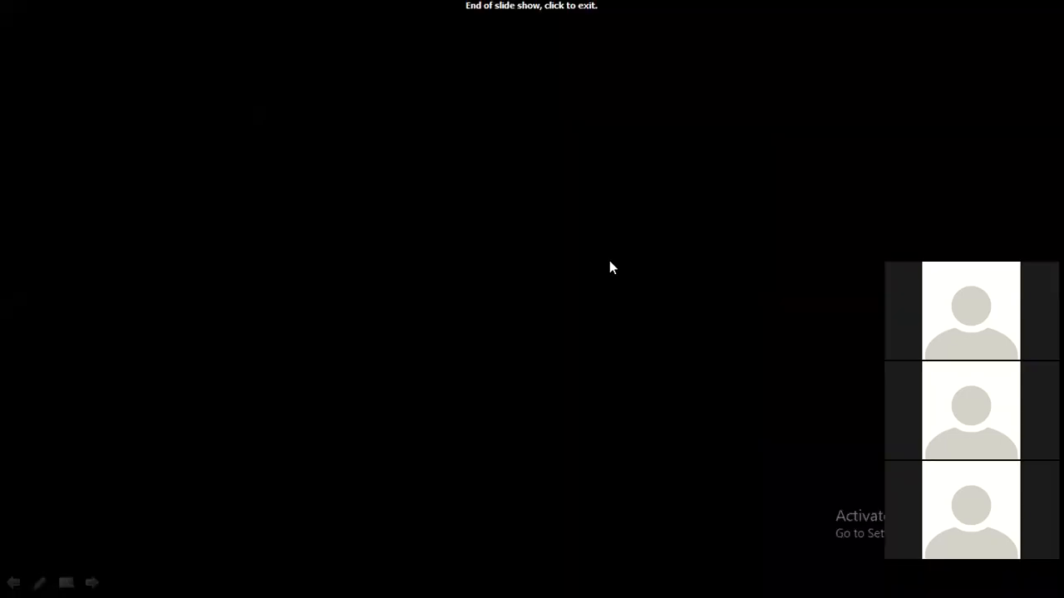
pyautogui.click(423, 329)
# Step: Move the video on slide 3 to the top-left corner and stretch it to fill the slide
pyautogui.click(73, 303)
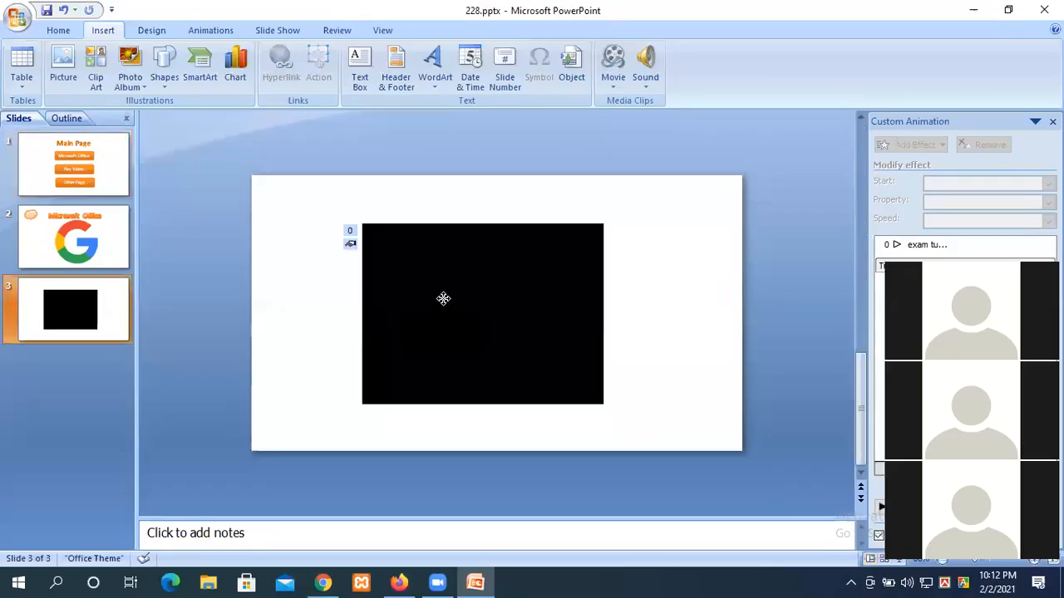
pyautogui.moveTo(404, 274); pyautogui.dragTo(307, 230)
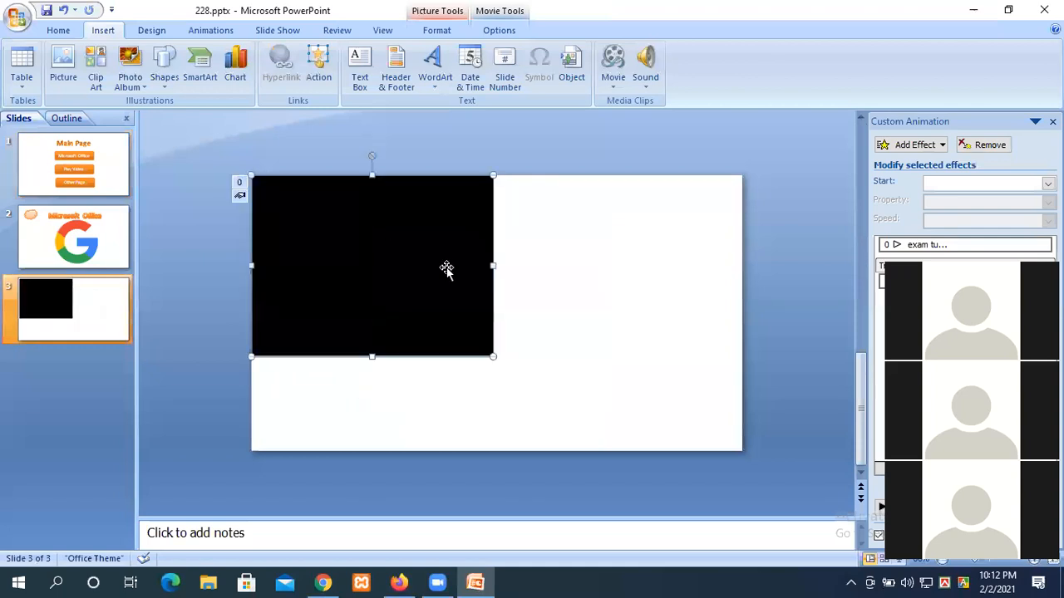
pyautogui.moveTo(490, 267); pyautogui.dragTo(740, 283)
pyautogui.moveTo(496, 356); pyautogui.dragTo(480, 452)
# Step: Rerun the slide show from the Main Page and follow the Play Video link
pyautogui.click(62, 169)
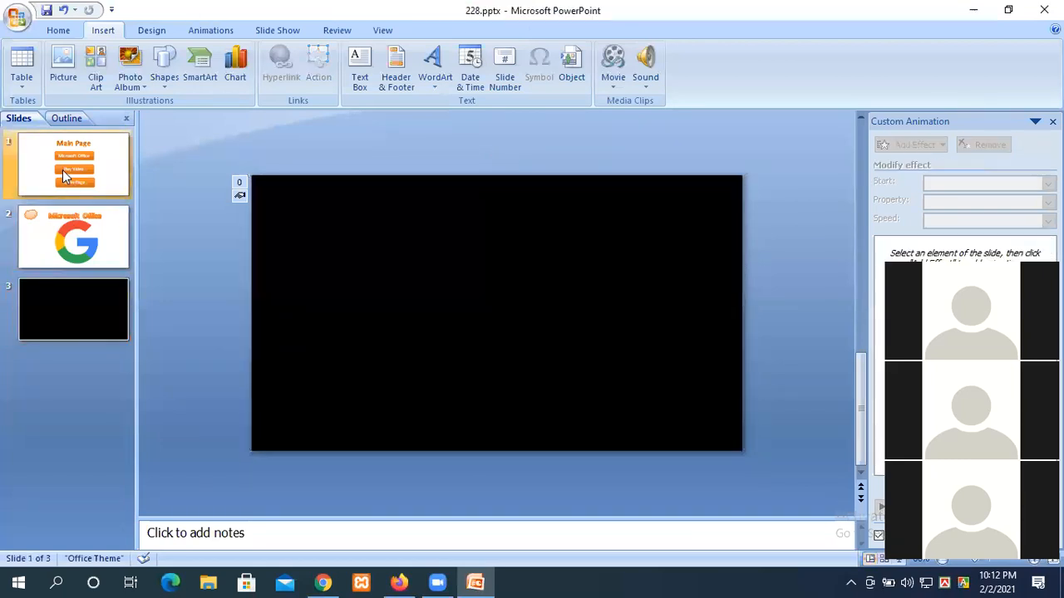
pyautogui.press('F5')
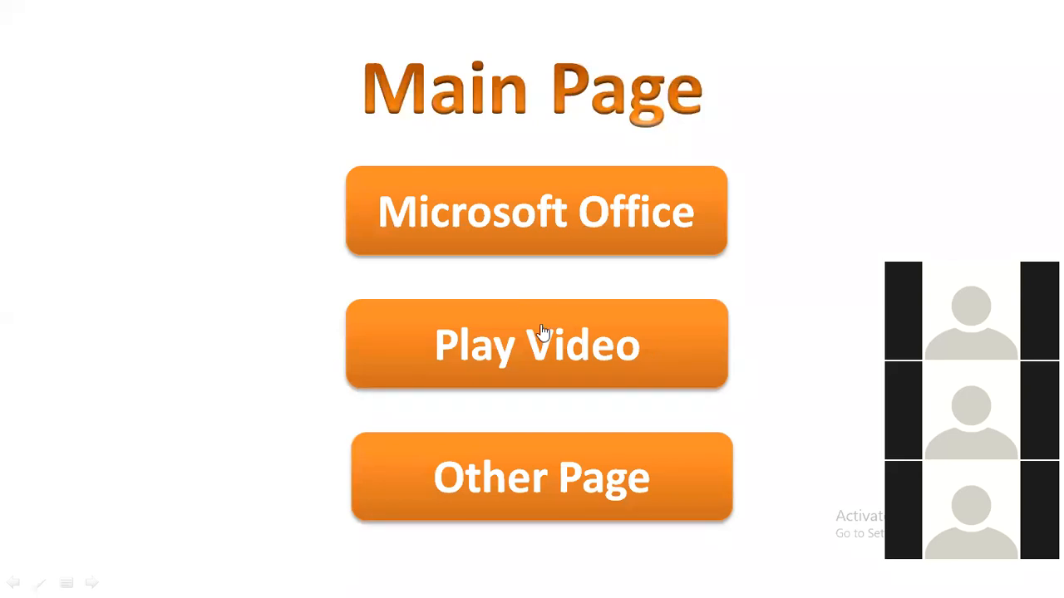
pyautogui.click(507, 353)
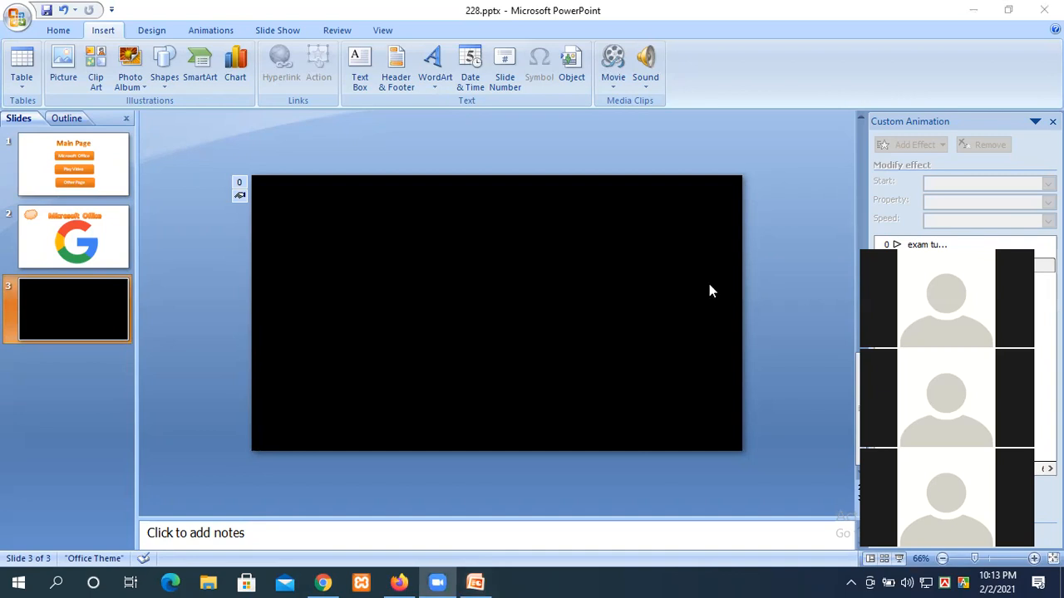
# Step: Return to the presentation and select the Microsoft Office heading on slide 2
pyautogui.click(92, 174)
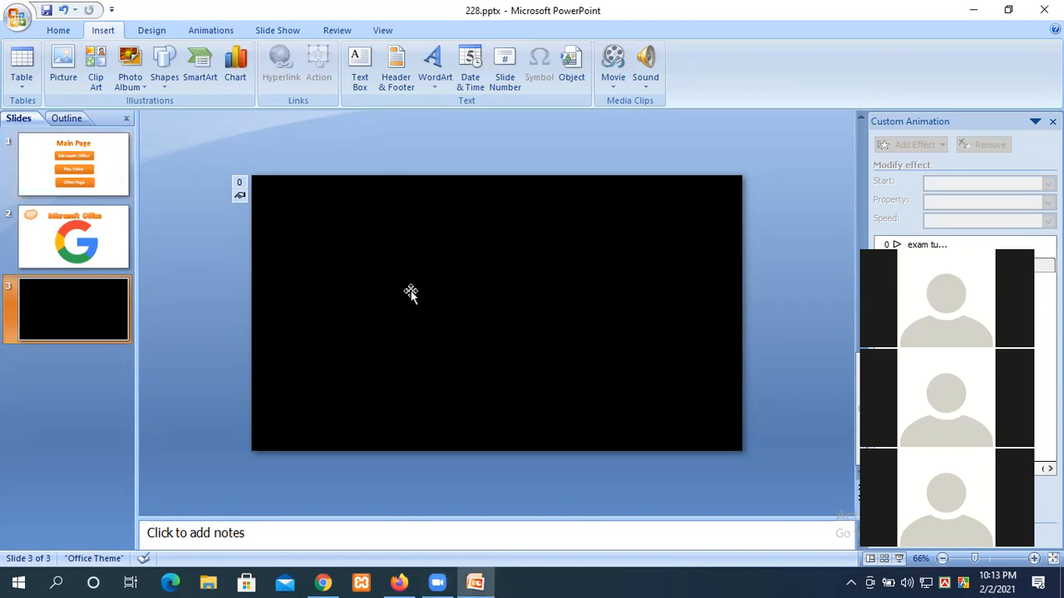
pyautogui.click(104, 222)
pyautogui.click(555, 207)
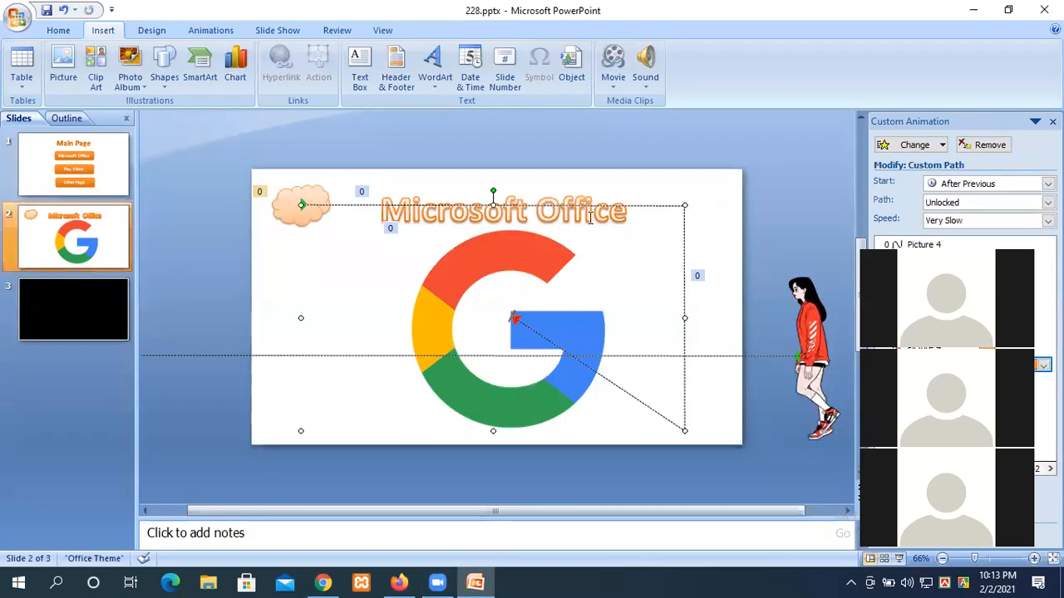
pyautogui.click(572, 208)
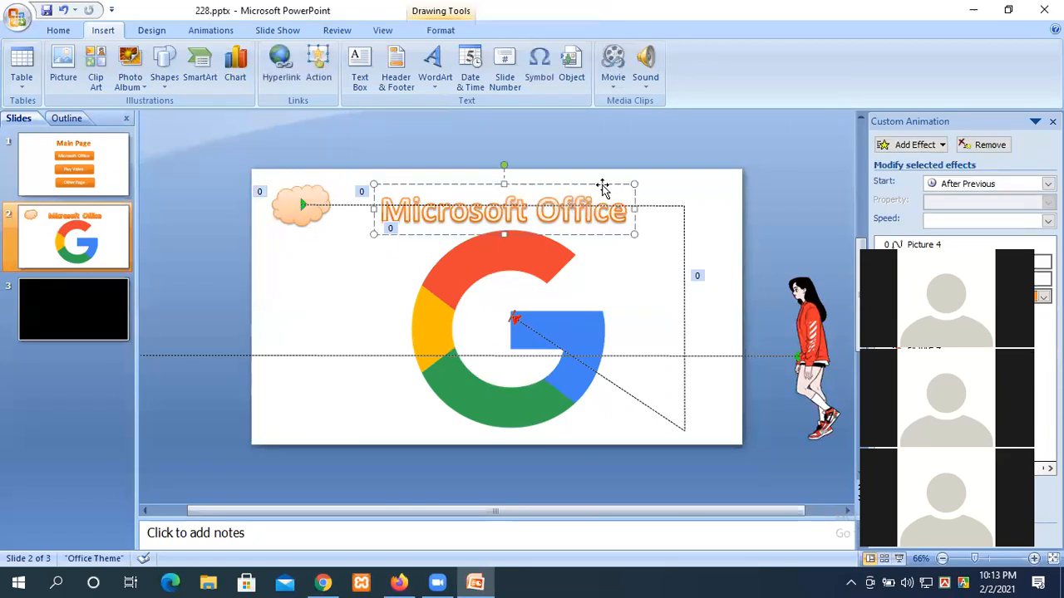
pyautogui.moveTo(604, 183); pyautogui.dragTo(599, 179)
# Step: Replace the heading with an e-mail address, move it right and up, and close the presentation
pyautogui.click(610, 196)
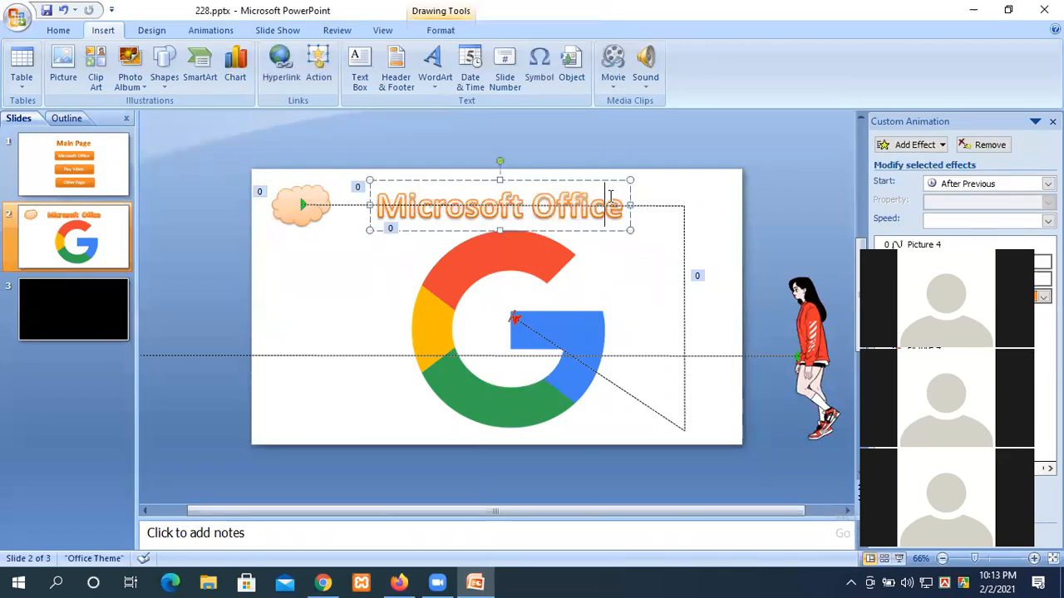
pyautogui.hotkey('ctrl', 'a')
pyautogui.press('Delete')
pyautogui.hotkey('ctrl', 'a')
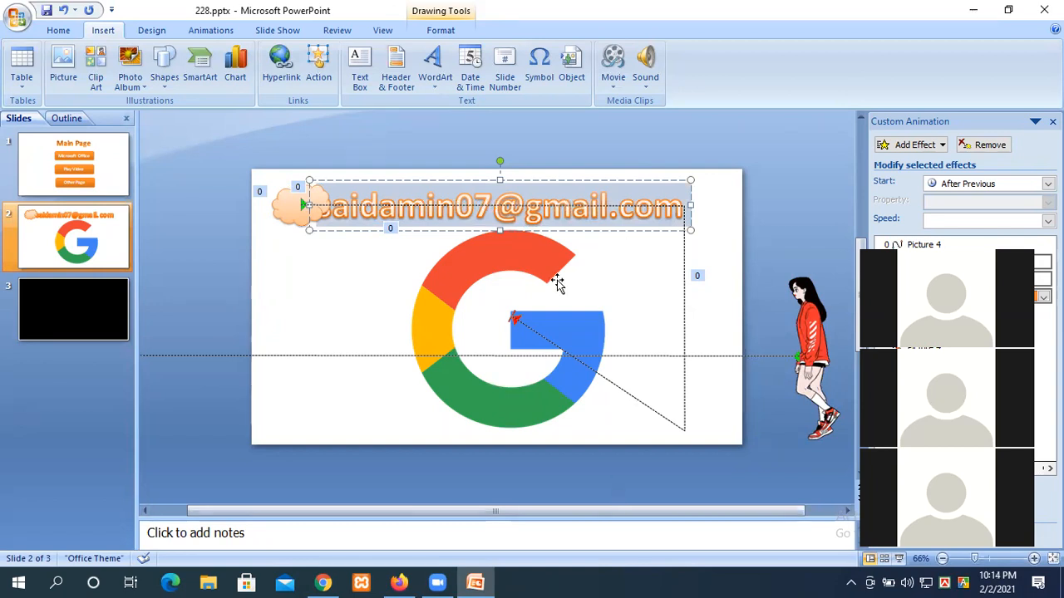
pyautogui.moveTo(485, 187); pyautogui.dragTo(544, 210)
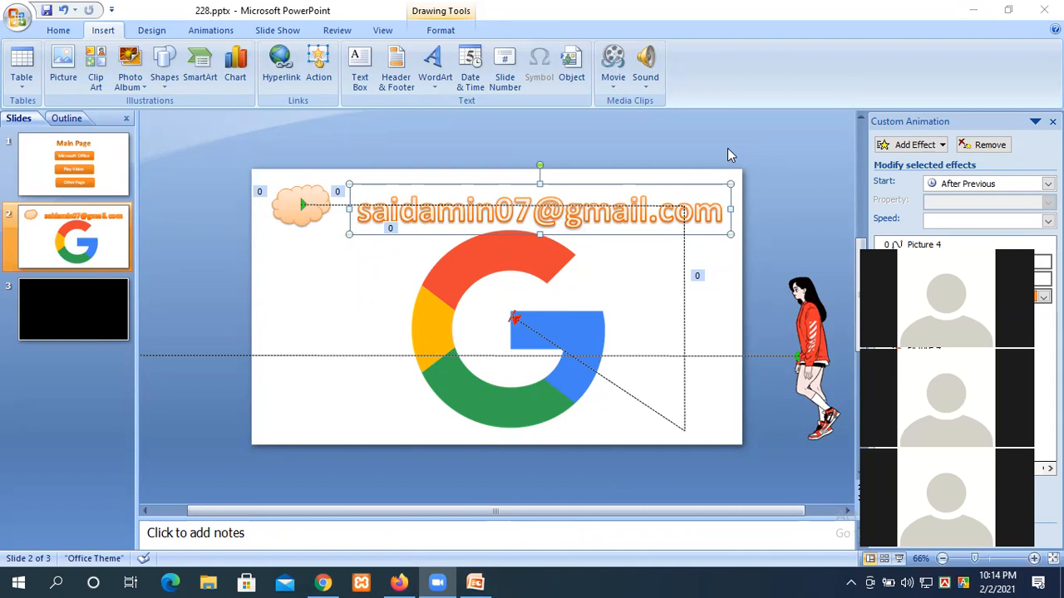
pyautogui.click(1043, 10)
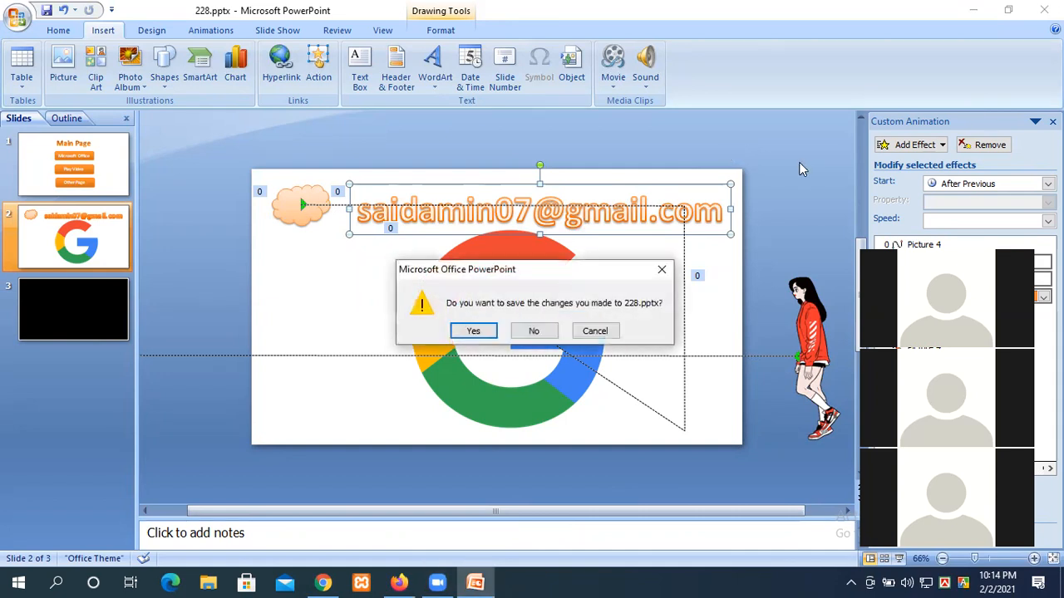
# Step: Close PowerPoint without saving, try searching for excel, then dismiss the search panel
pyautogui.click(536, 332)
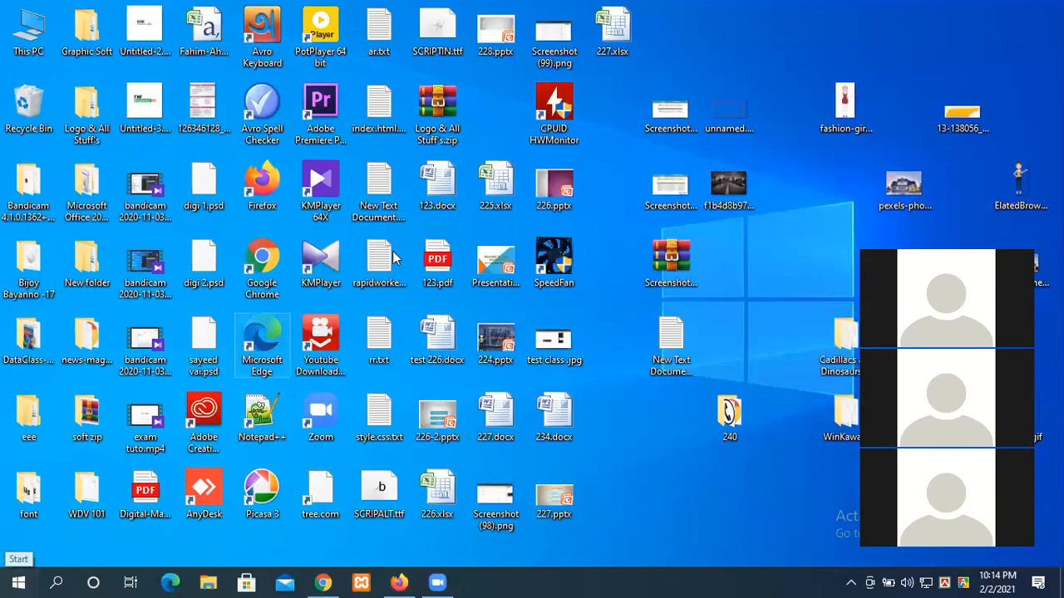
pyautogui.click(7, 581)
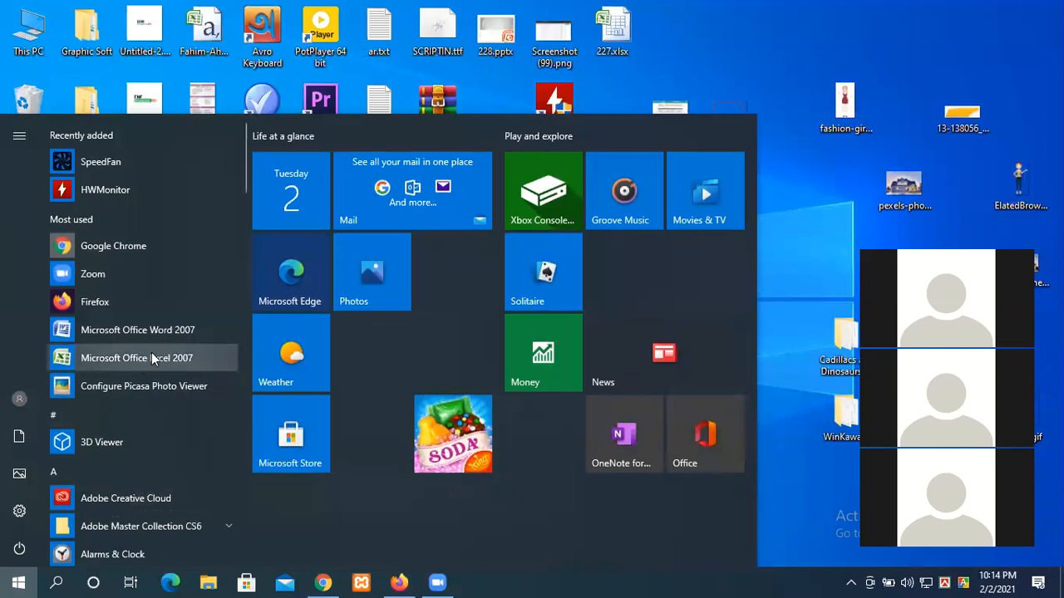
pyautogui.write('excel')
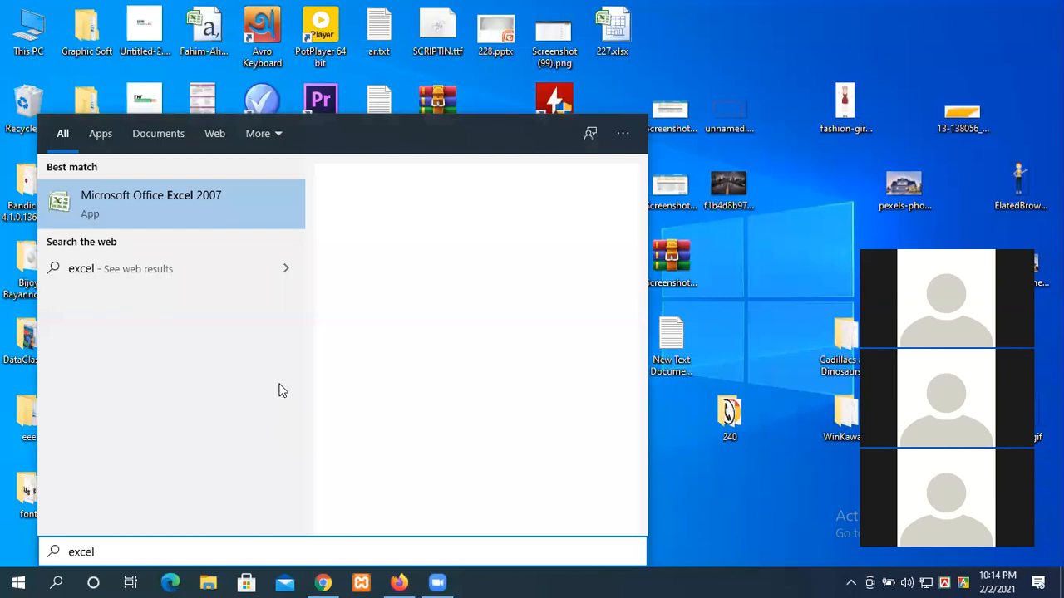
pyautogui.click(791, 513)
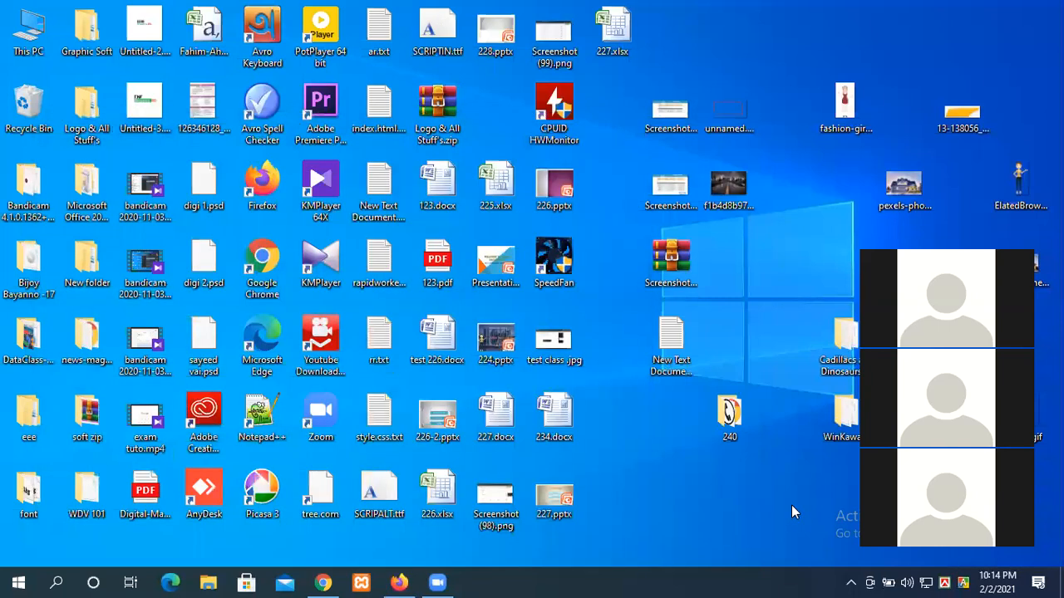
# Step: Launch Excel by entering excel in the Run box
pyautogui.press('super+r')
pyautogui.write('excel')
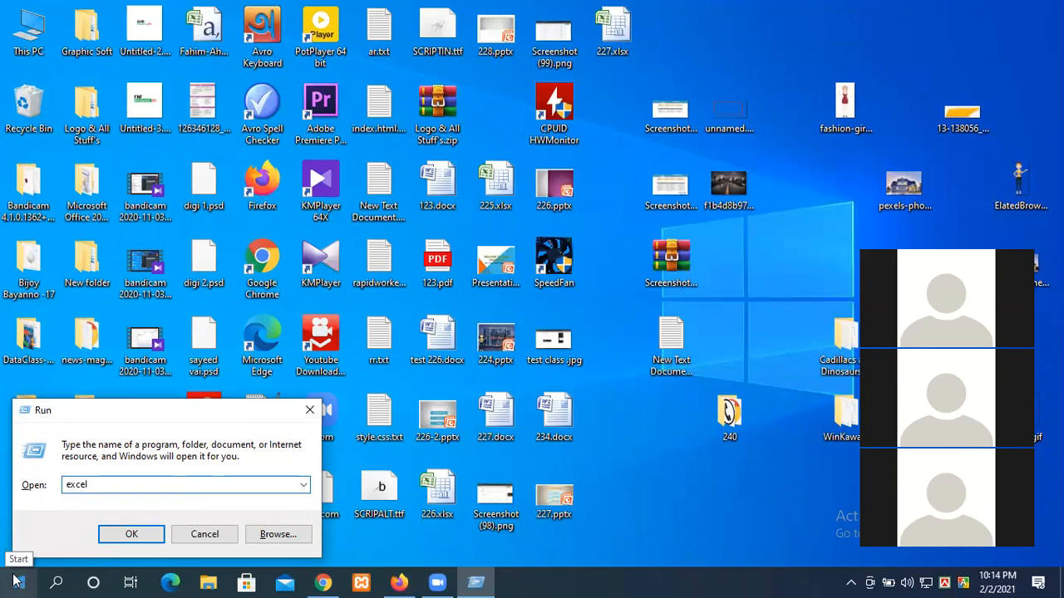
pyautogui.click(133, 538)
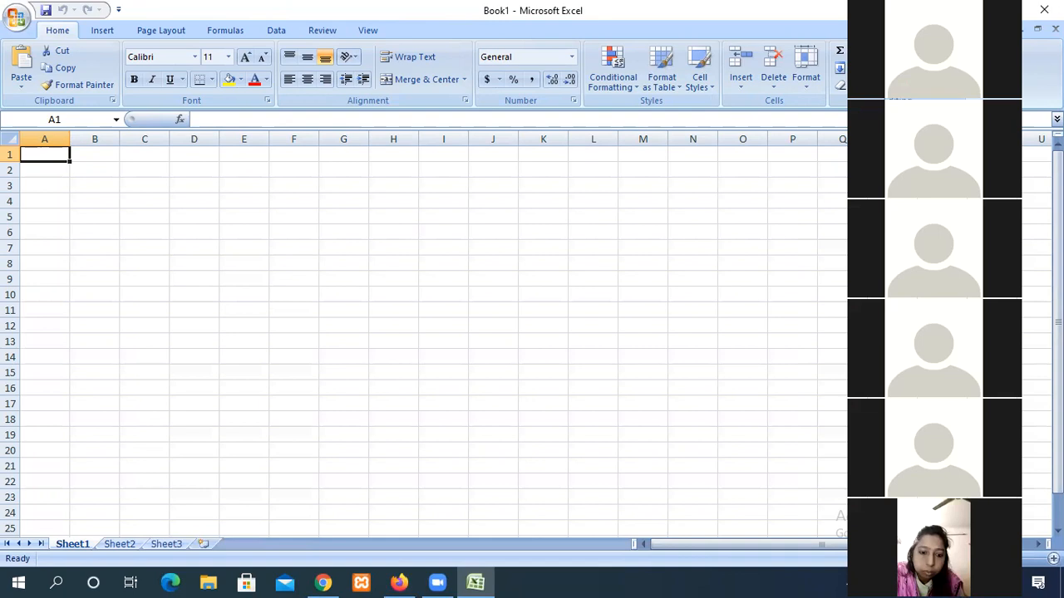
# Step: Select cell I14, then the block A2:P19, then cell H10
pyautogui.click(438, 358)
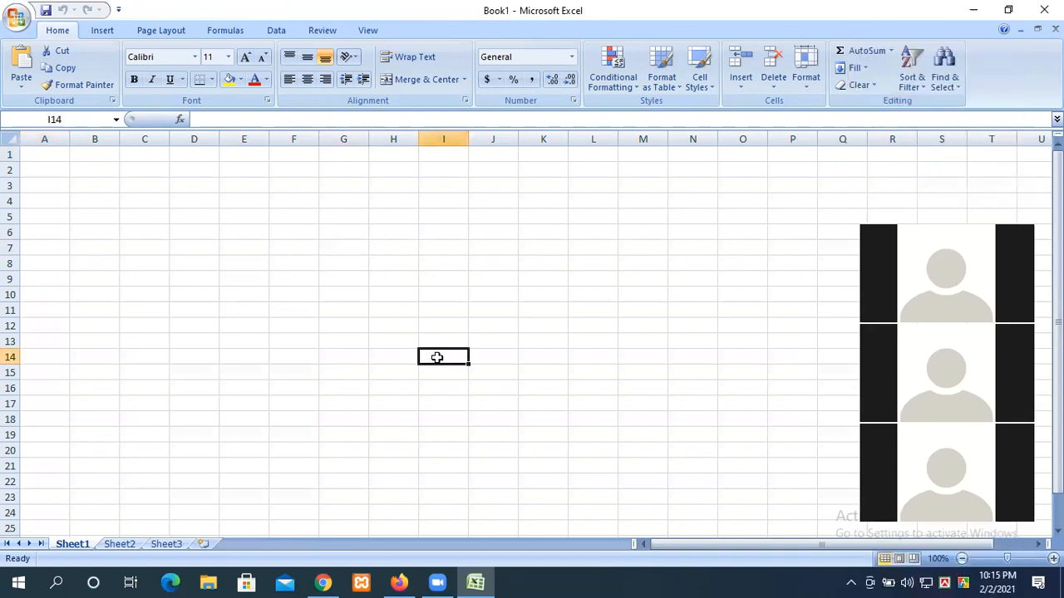
pyautogui.moveTo(60, 178); pyautogui.dragTo(769, 429)
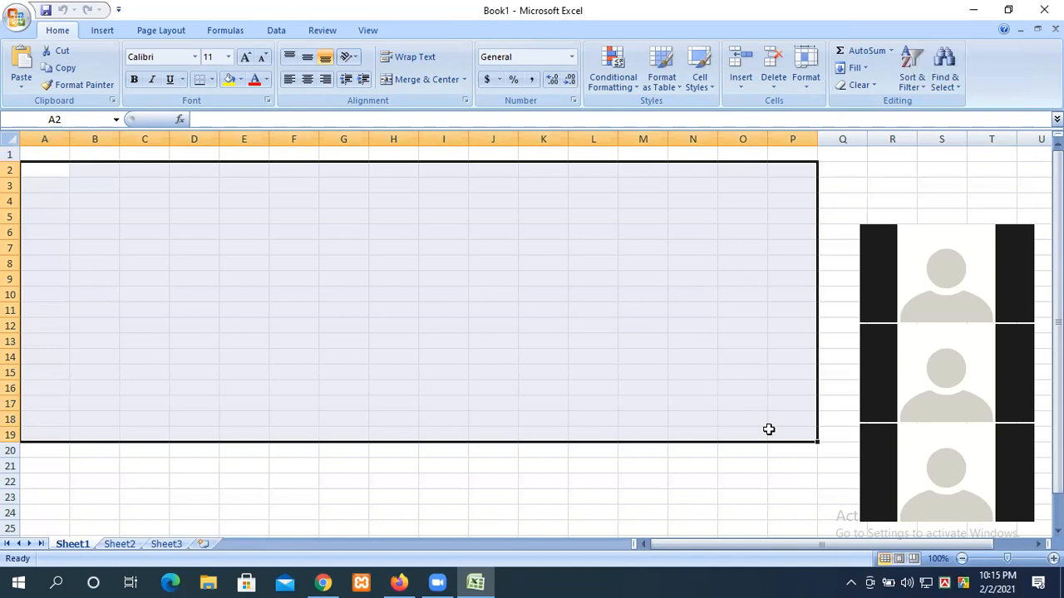
pyautogui.click(372, 299)
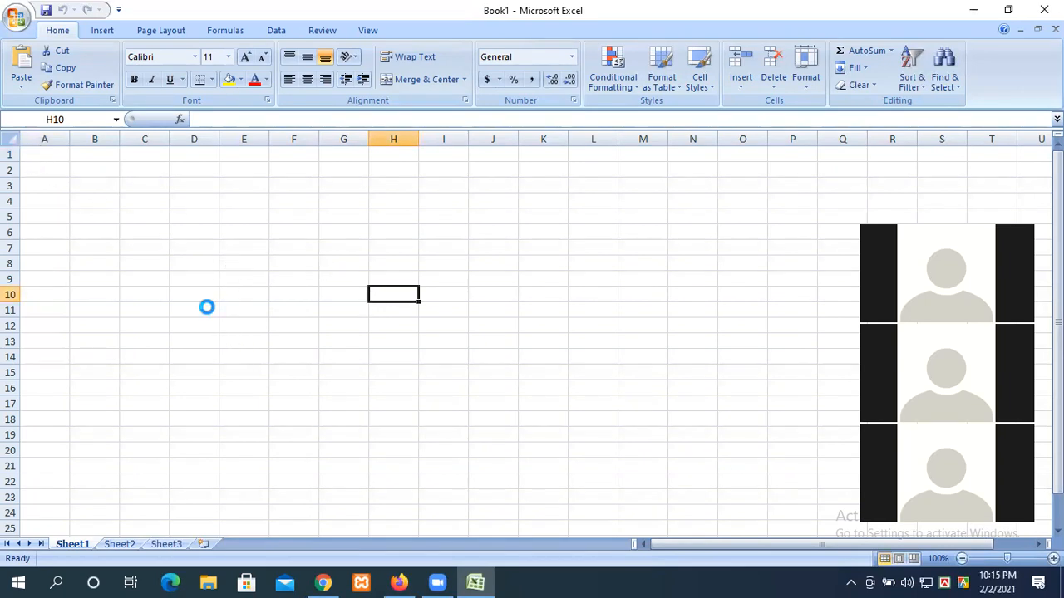
pyautogui.scroll(4, 208, 305)
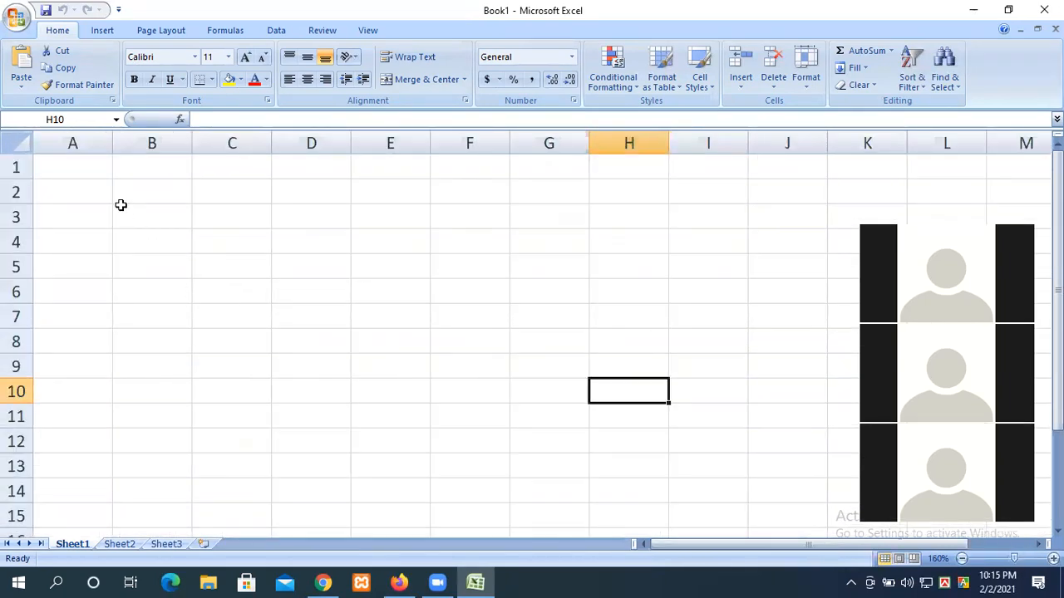
# Step: Select columns A, C, D, E, F and rows 3, 4 and 1 by their headers
pyautogui.click(73, 141)
pyautogui.click(228, 142)
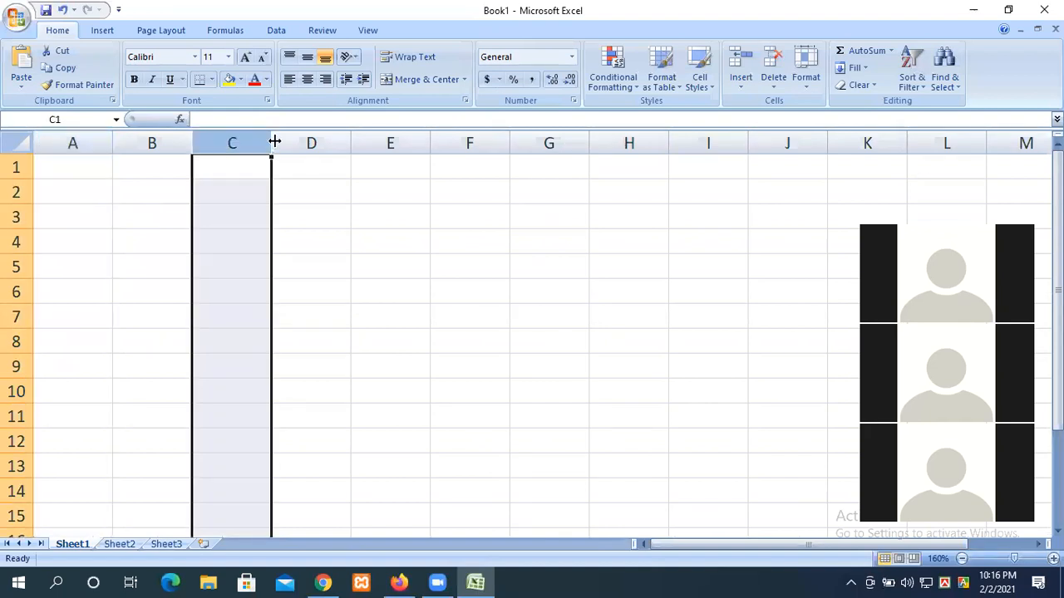
pyautogui.click(322, 143)
pyautogui.click(396, 143)
pyautogui.click(460, 143)
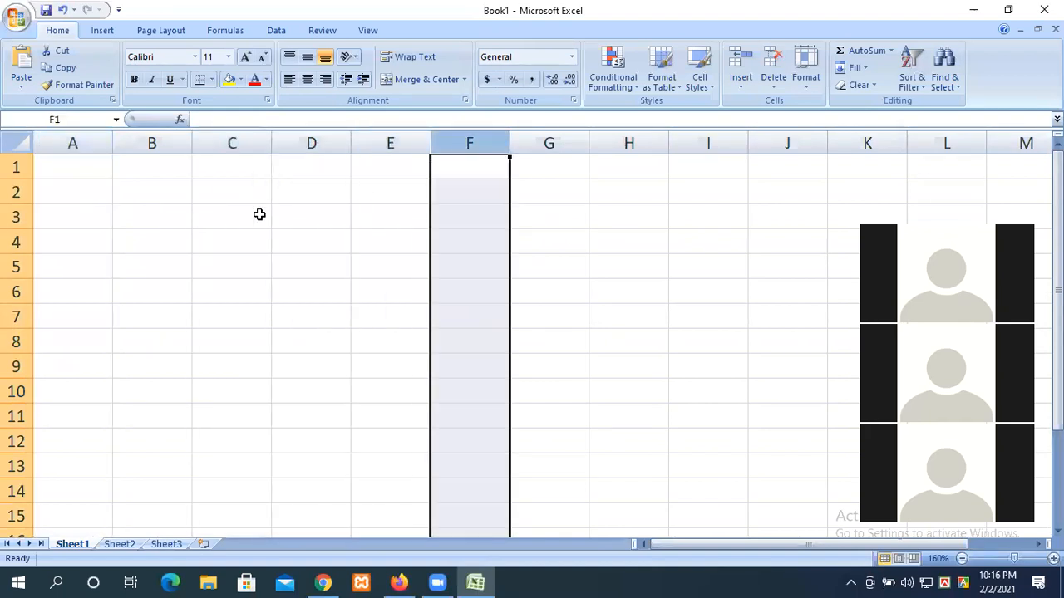
pyautogui.click(16, 217)
pyautogui.click(15, 241)
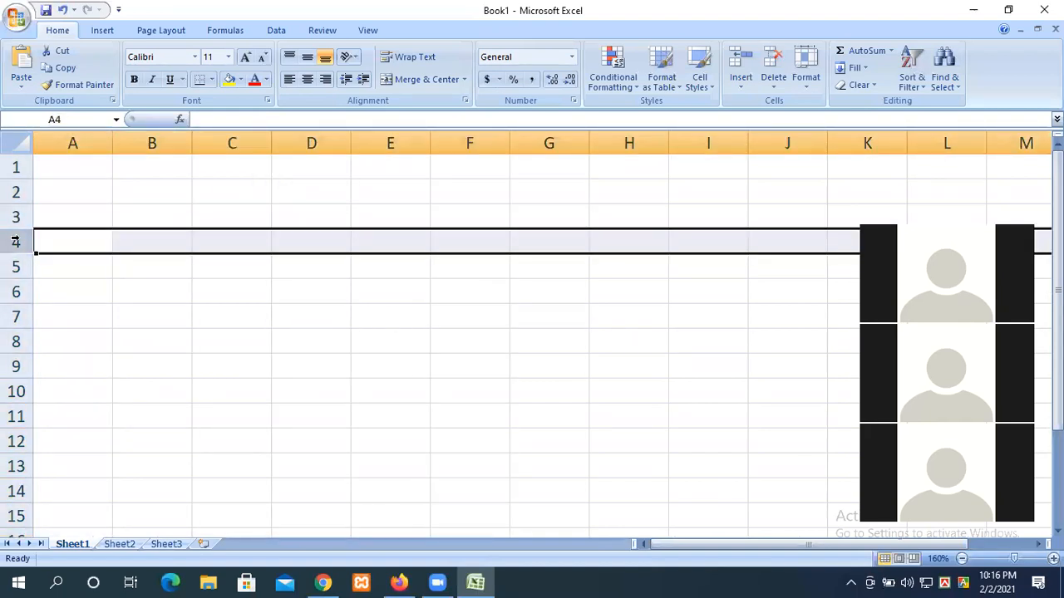
pyautogui.click(72, 143)
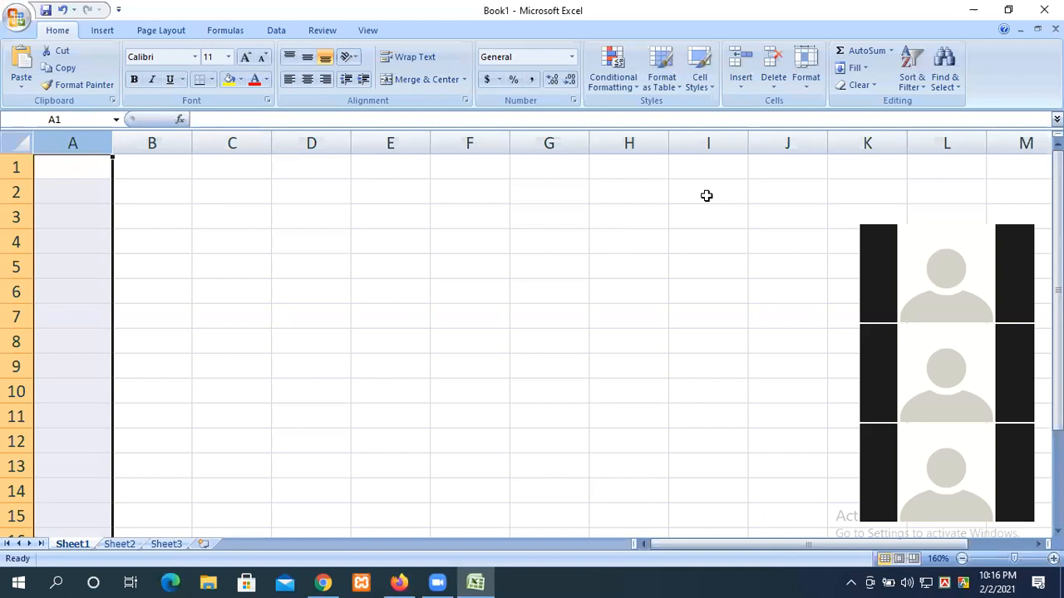
pyautogui.click(13, 173)
pyautogui.click(14, 202)
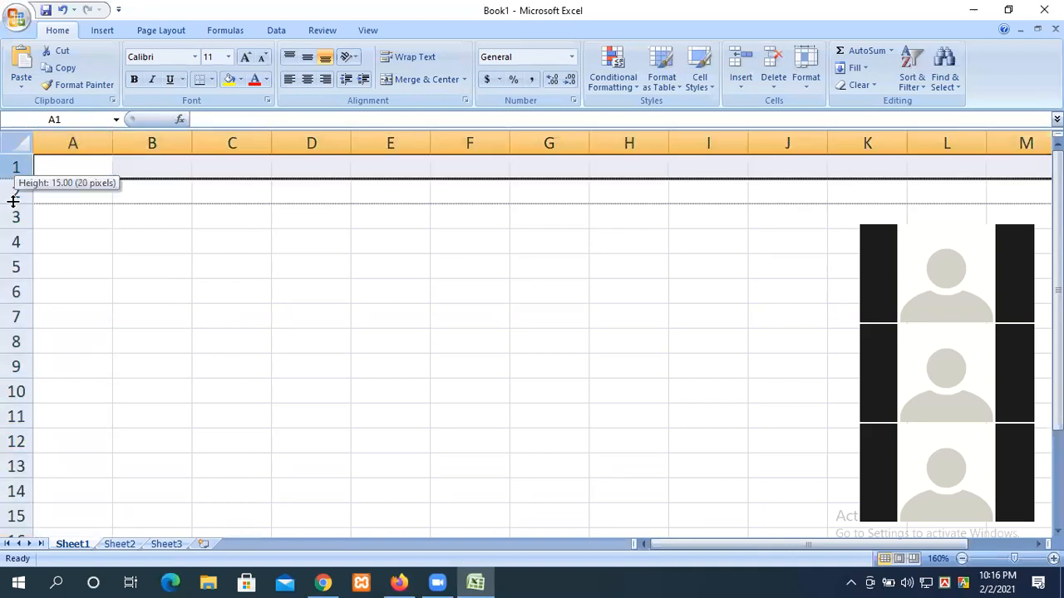
# Step: Jump to the sheet's last row, select cells near row 1048575, then jump back up
pyautogui.hotkey('ctrl', 'Down')
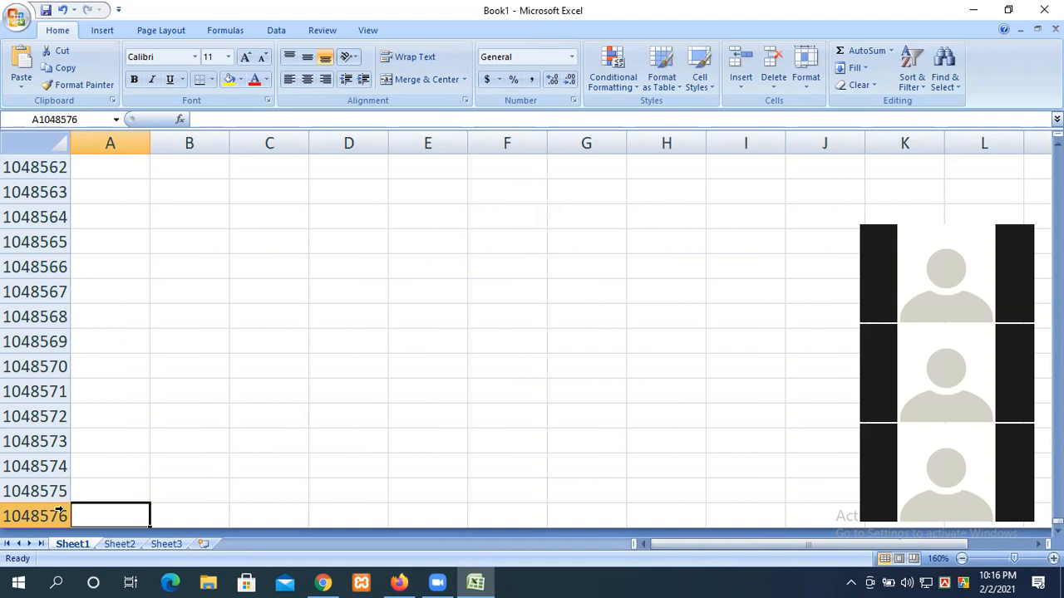
pyautogui.click(274, 407)
pyautogui.click(304, 490)
pyautogui.click(312, 408)
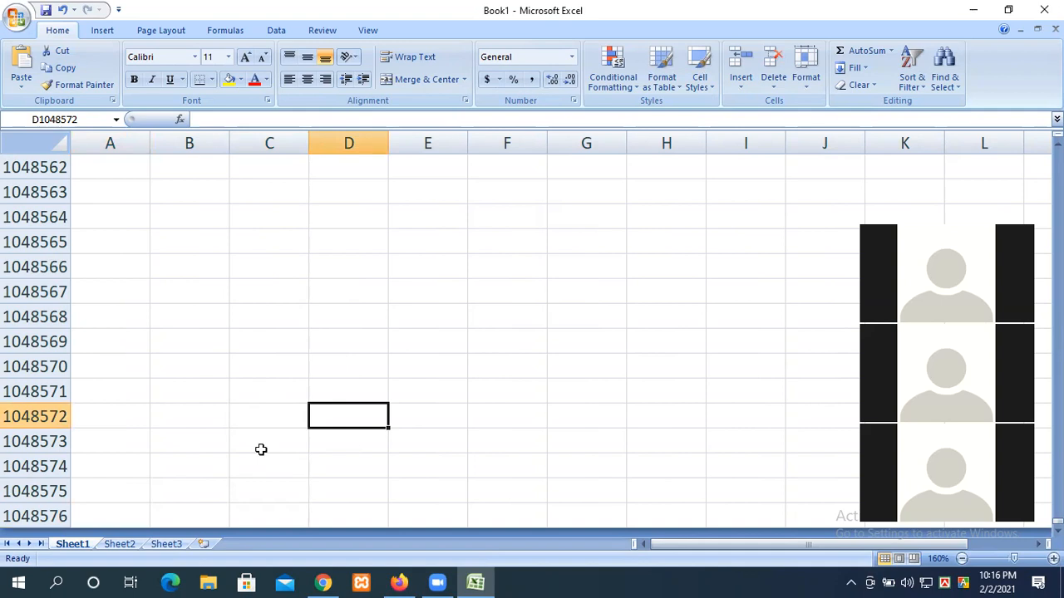
pyautogui.hotkey('ctrl', 'Up')
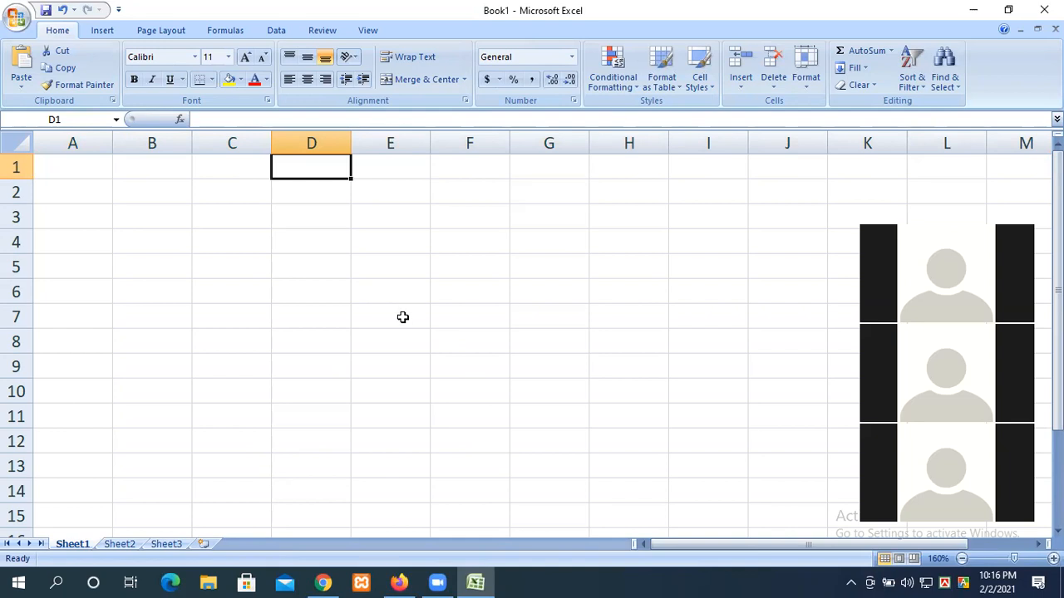
# Step: Select the block C2:H13, then cells G10, E5, E7, G6 and D6
pyautogui.moveTo(194, 199); pyautogui.dragTo(620, 466)
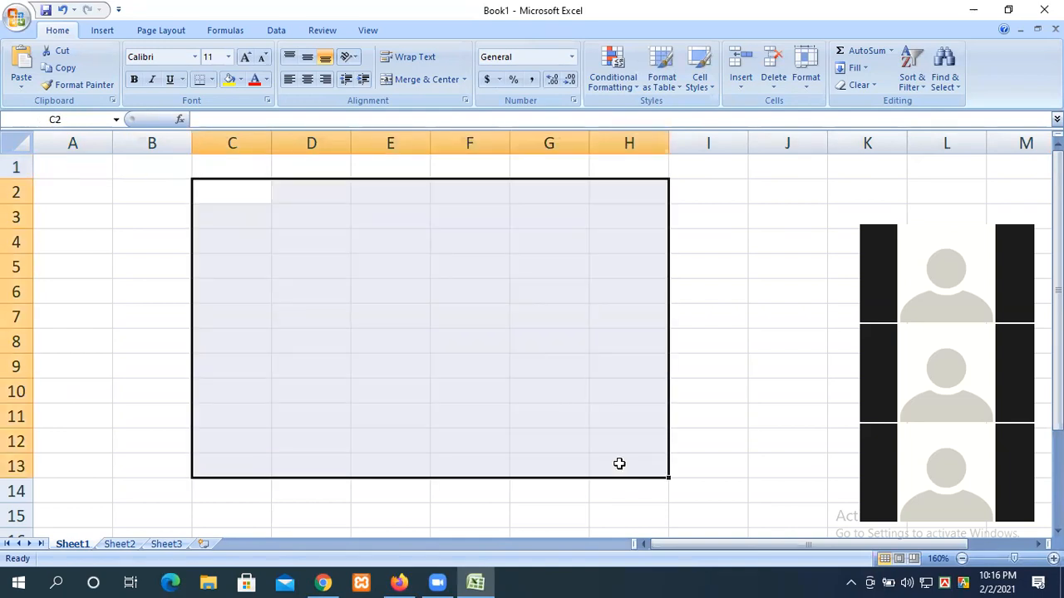
pyautogui.click(563, 381)
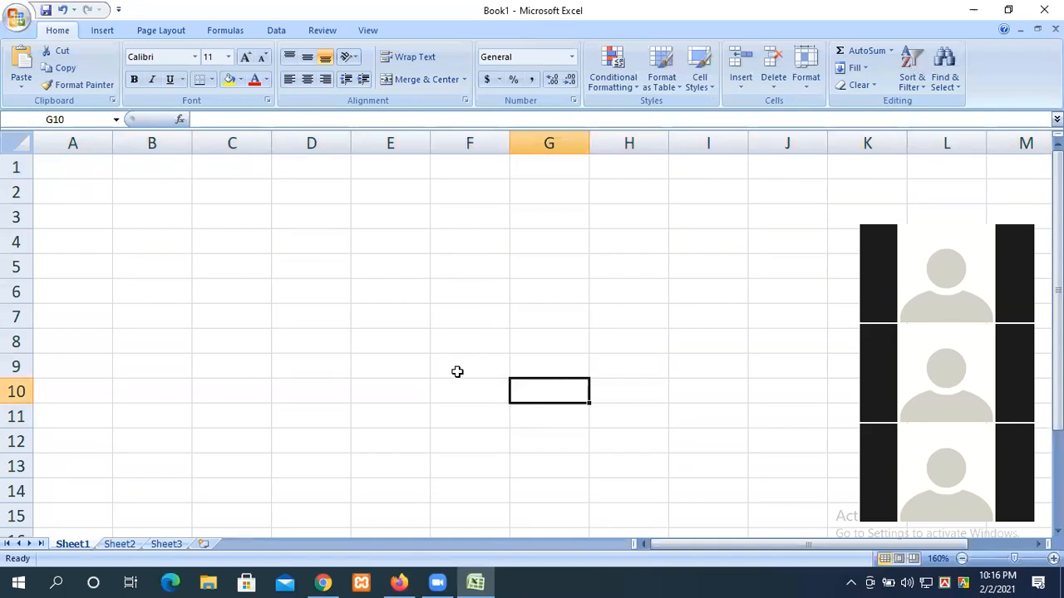
pyautogui.click(395, 268)
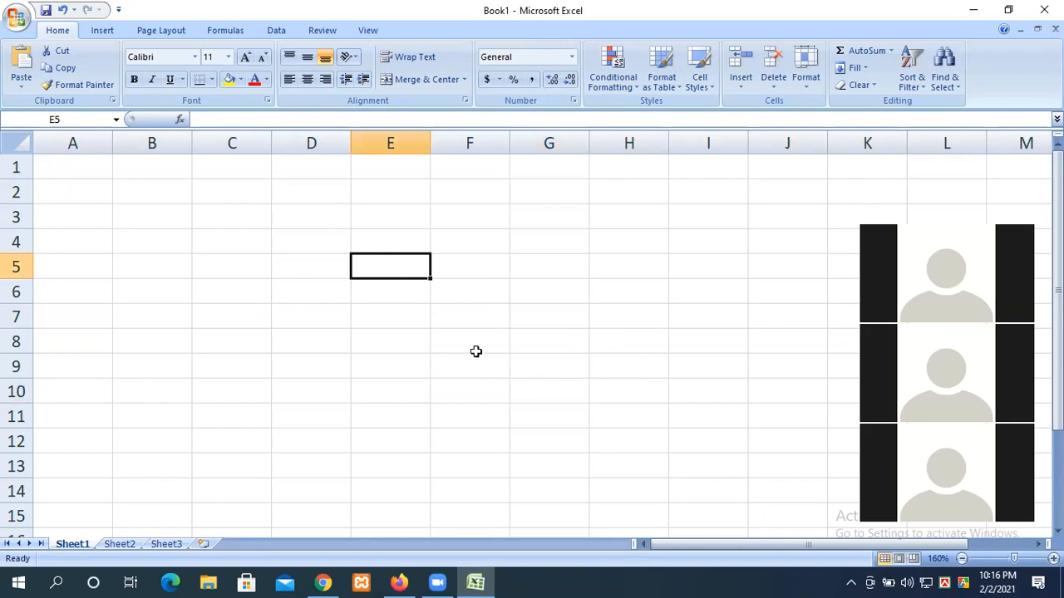
pyautogui.click(394, 313)
pyautogui.click(557, 289)
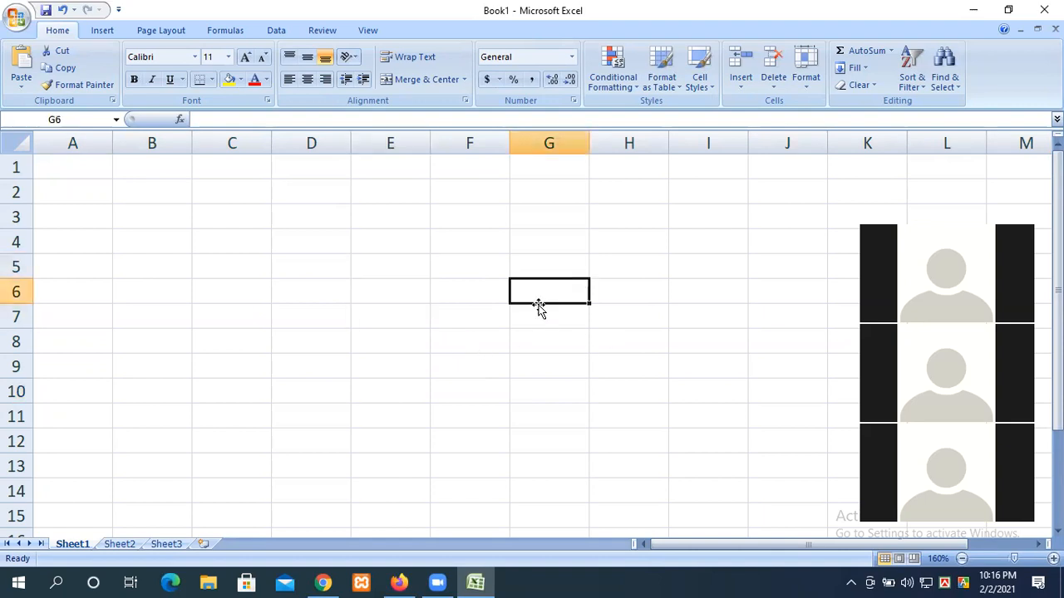
pyautogui.click(304, 285)
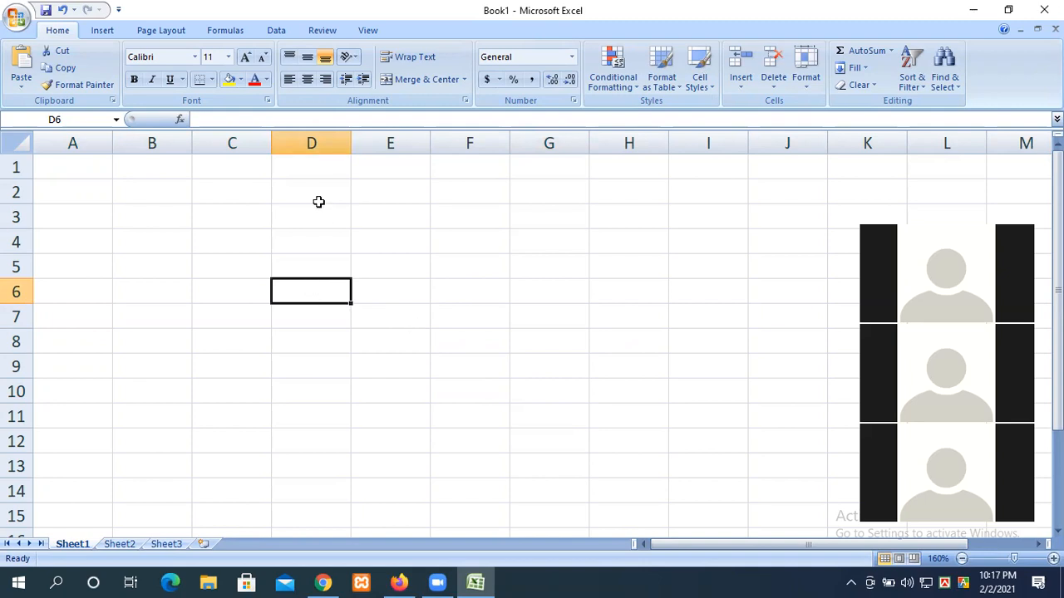
# Step: Select column D, cells D1 to D3 and E10, check the Name Box, then select H8
pyautogui.click(304, 142)
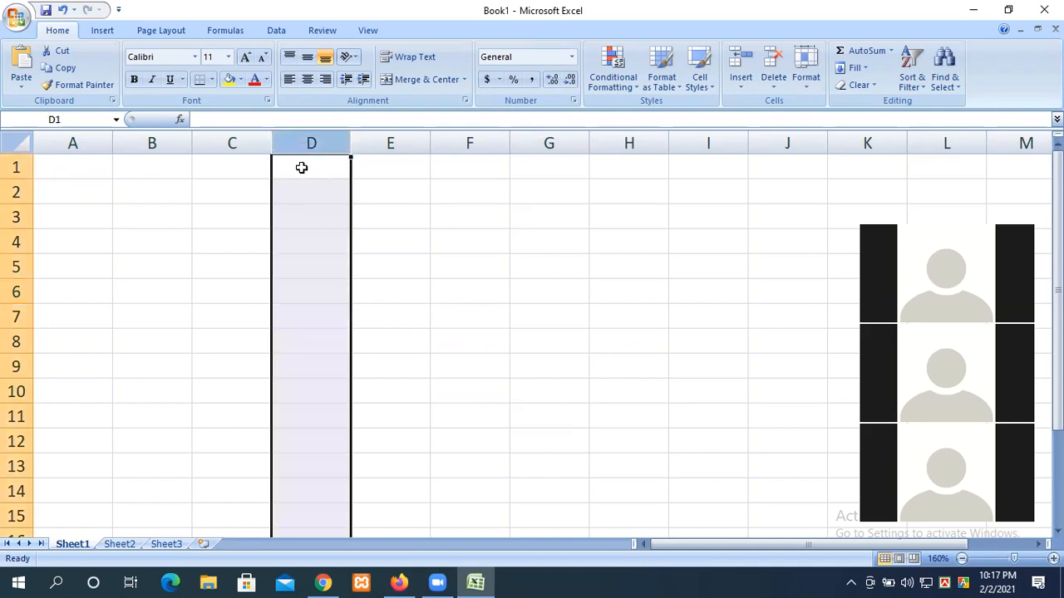
pyautogui.click(302, 168)
pyautogui.click(312, 192)
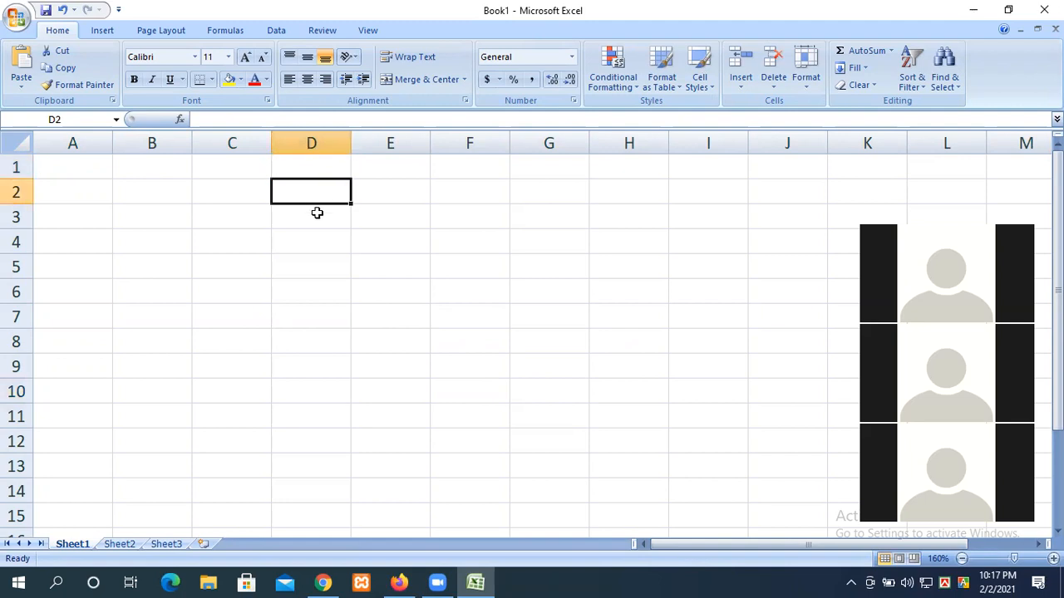
pyautogui.click(317, 215)
pyautogui.click(388, 391)
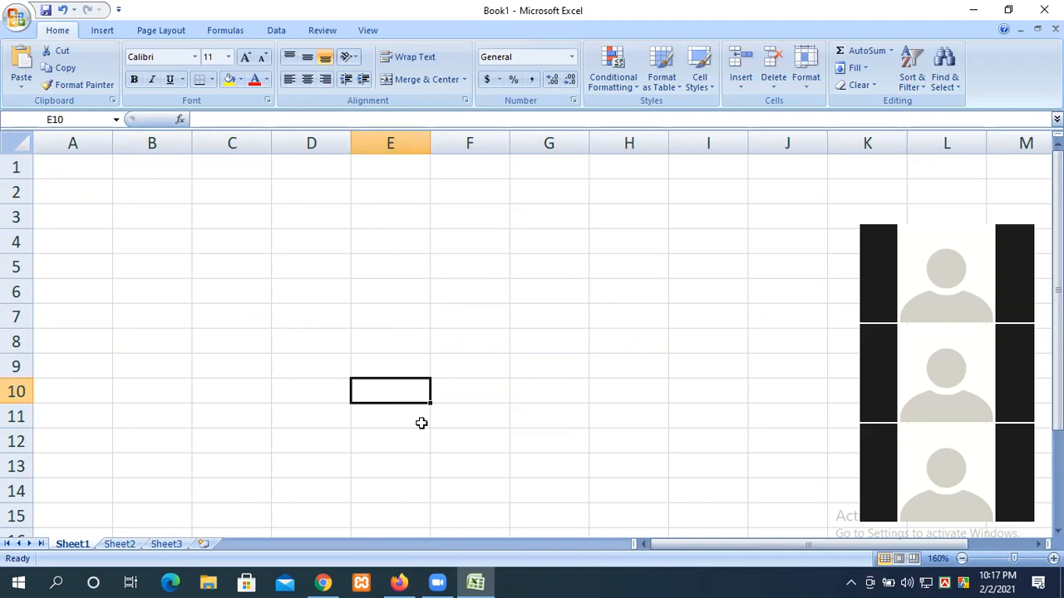
pyautogui.click(49, 120)
pyautogui.click(628, 341)
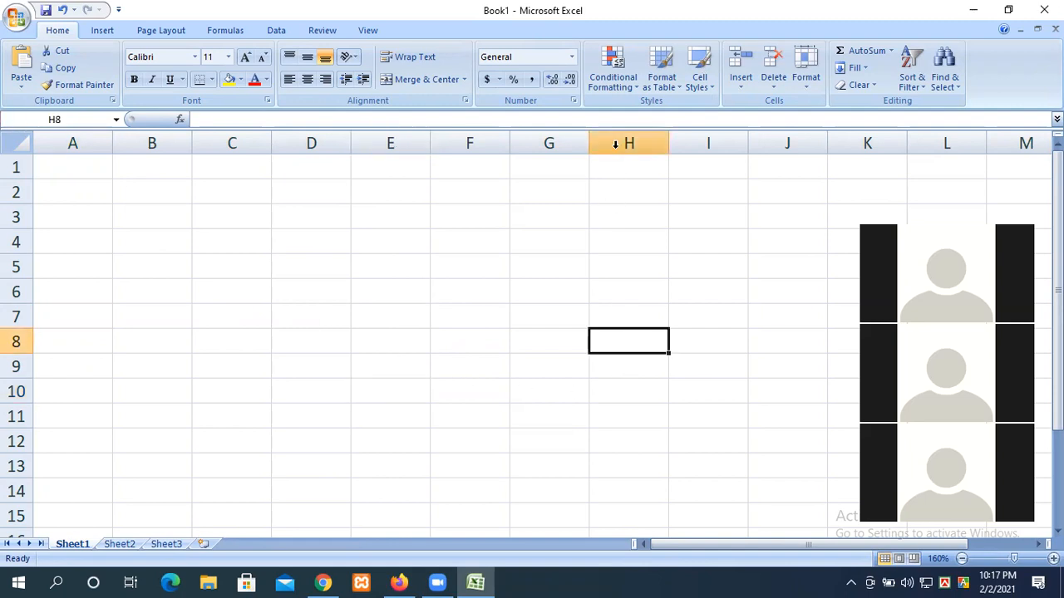
# Step: Select cells D5, B3 and E7, then display the Page Layout ribbon settings
pyautogui.click(320, 267)
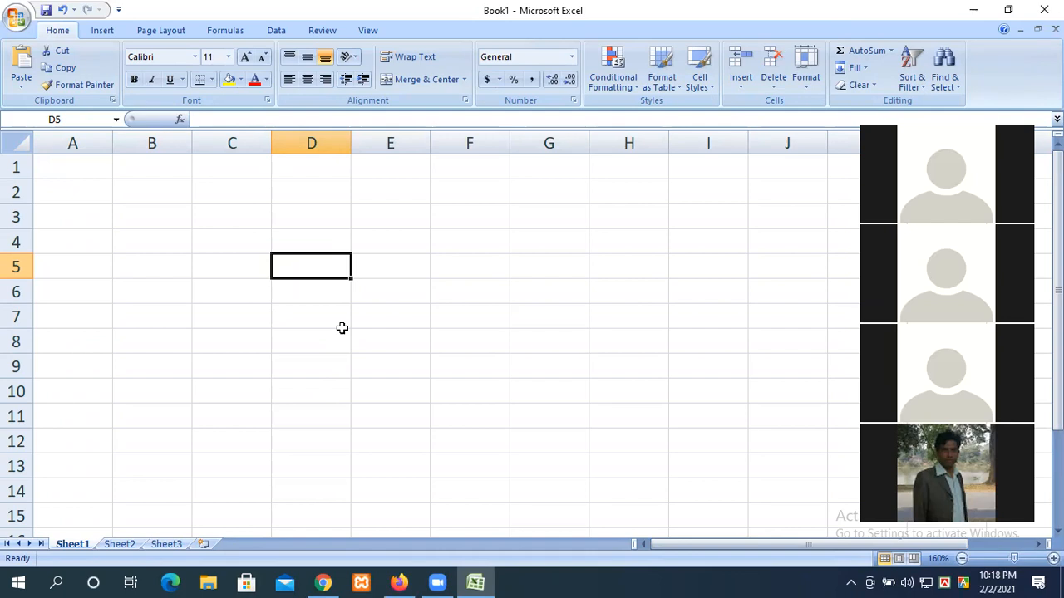
pyautogui.click(165, 222)
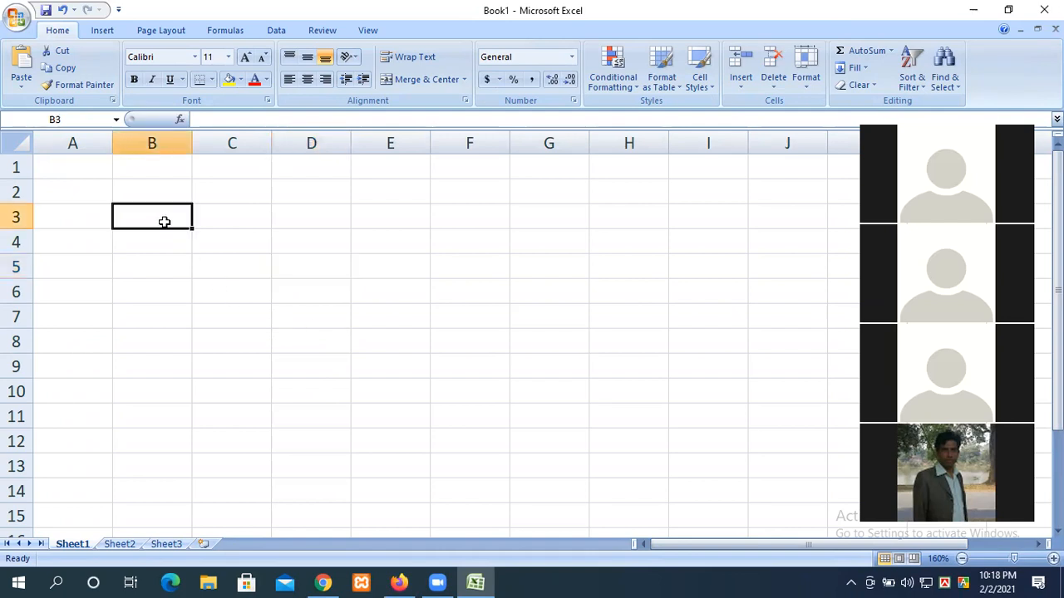
pyautogui.click(397, 326)
pyautogui.scroll(-13, 608, 275)
pyautogui.scroll(13, 605, 277)
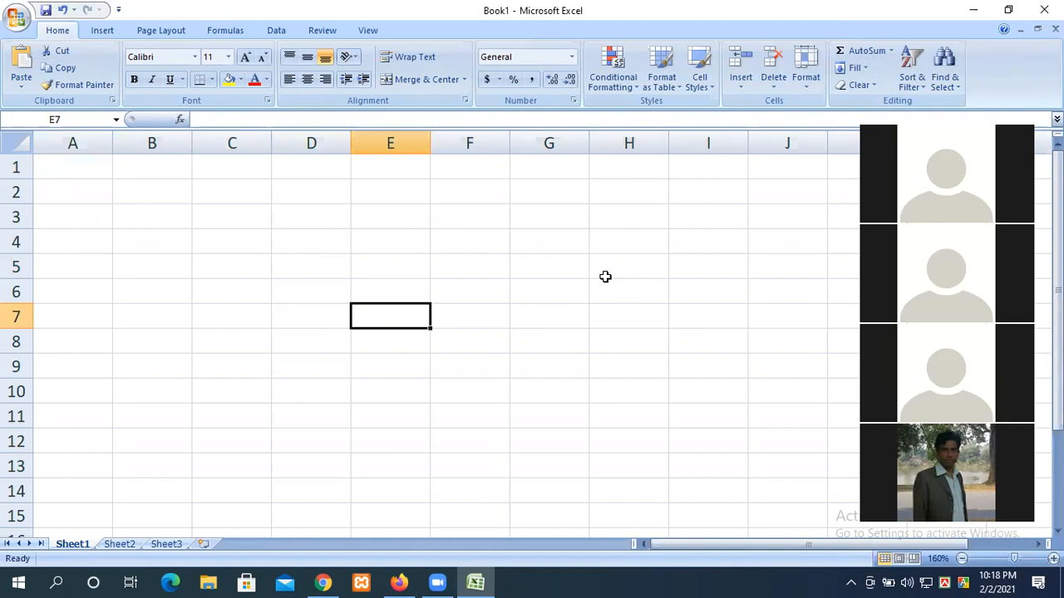
pyautogui.scroll(-4, 605, 277)
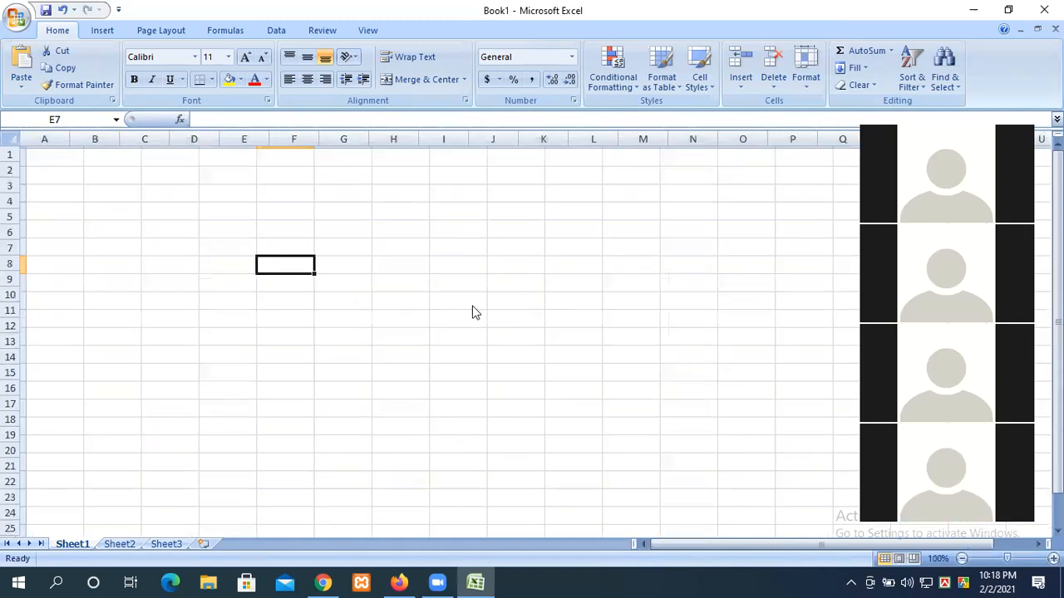
pyautogui.click(161, 32)
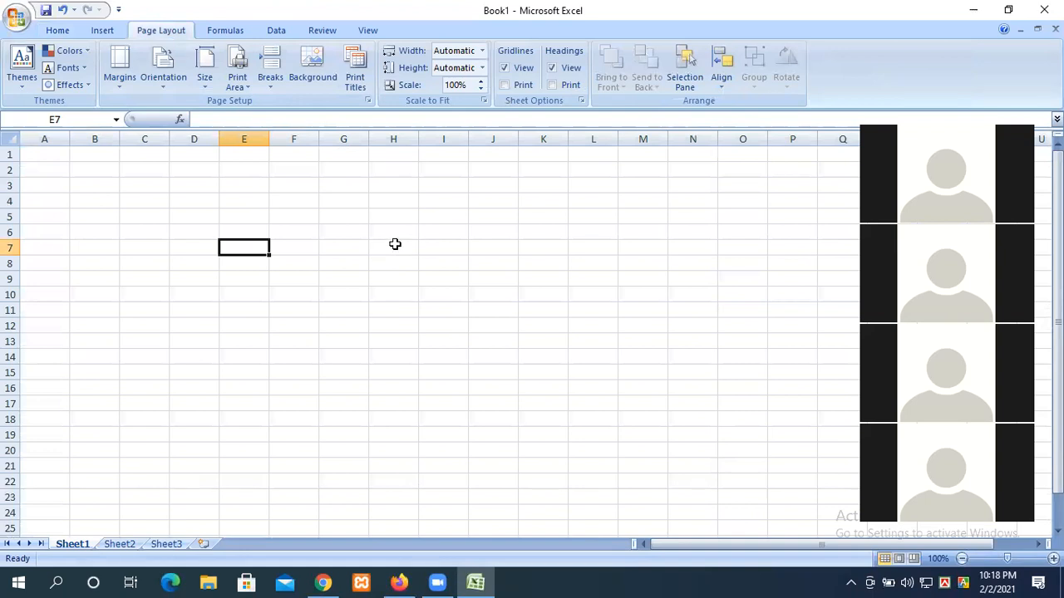
pyautogui.scroll(-6, 389, 243)
pyautogui.scroll(6, 257, 309)
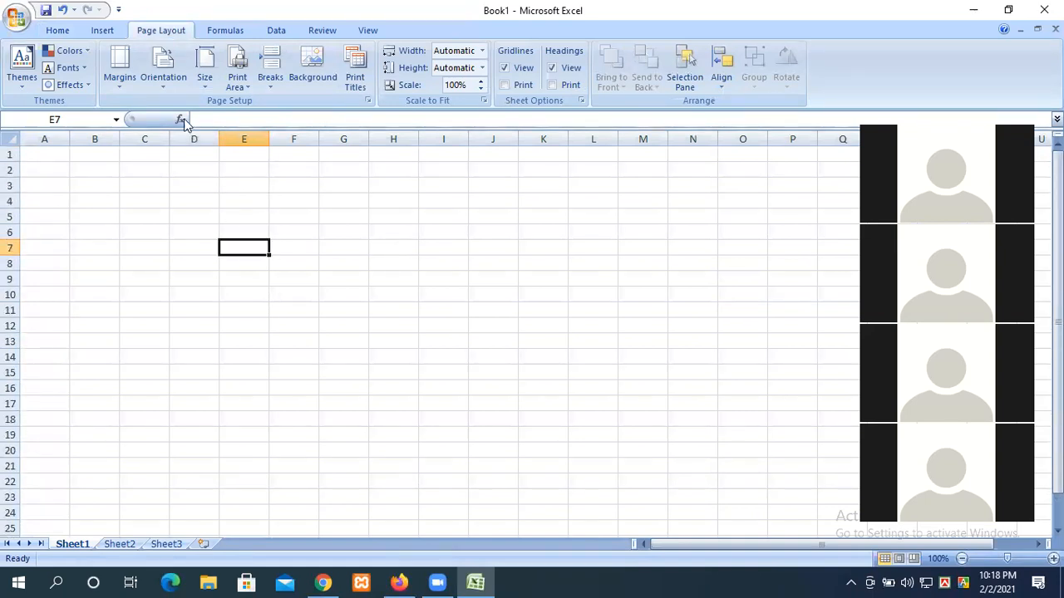
pyautogui.click(213, 81)
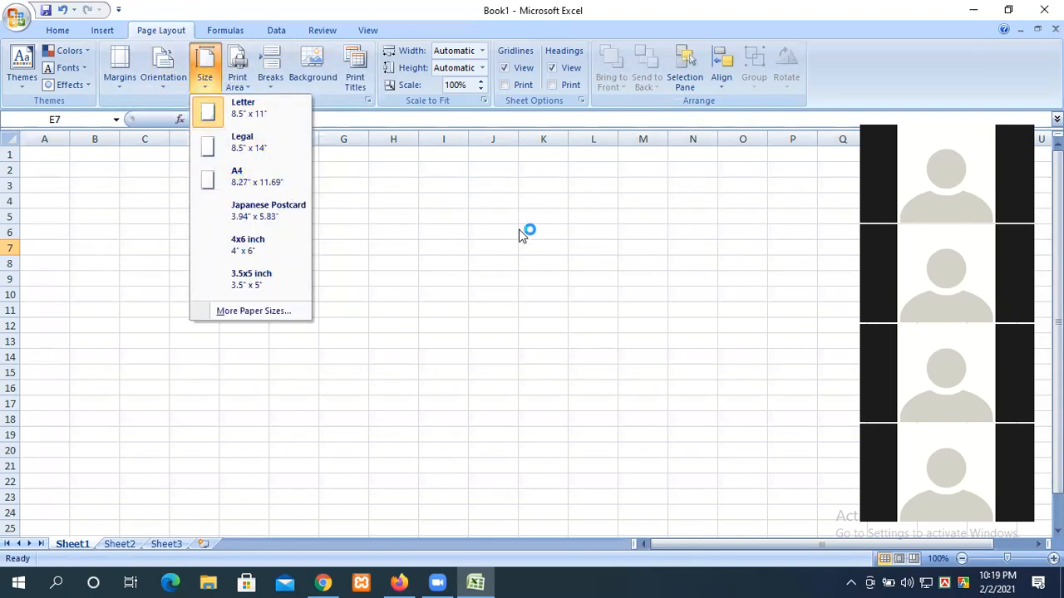
pyautogui.click(240, 176)
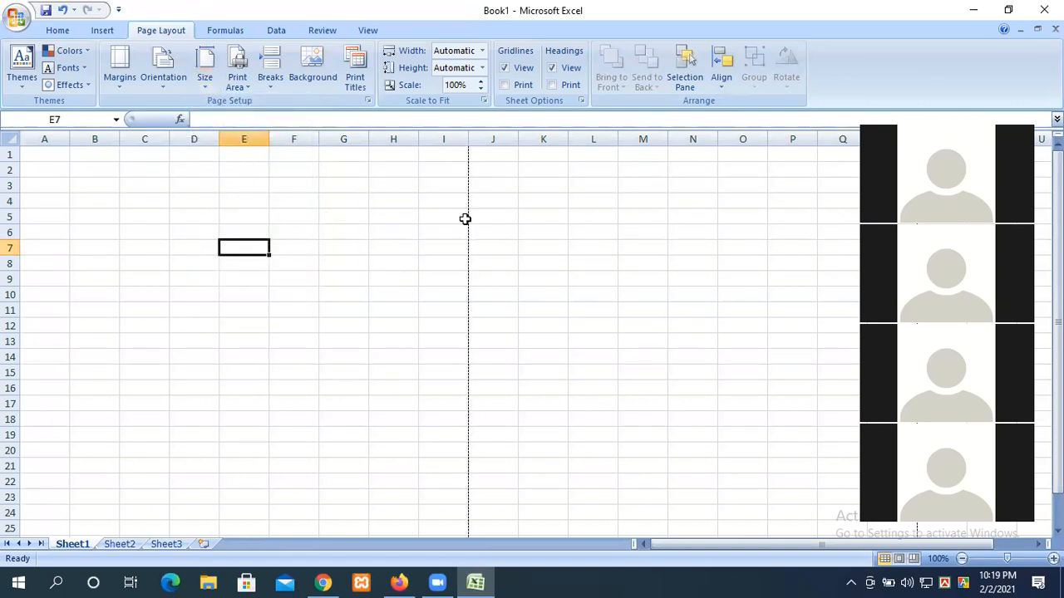
pyautogui.scroll(-3, 441, 269)
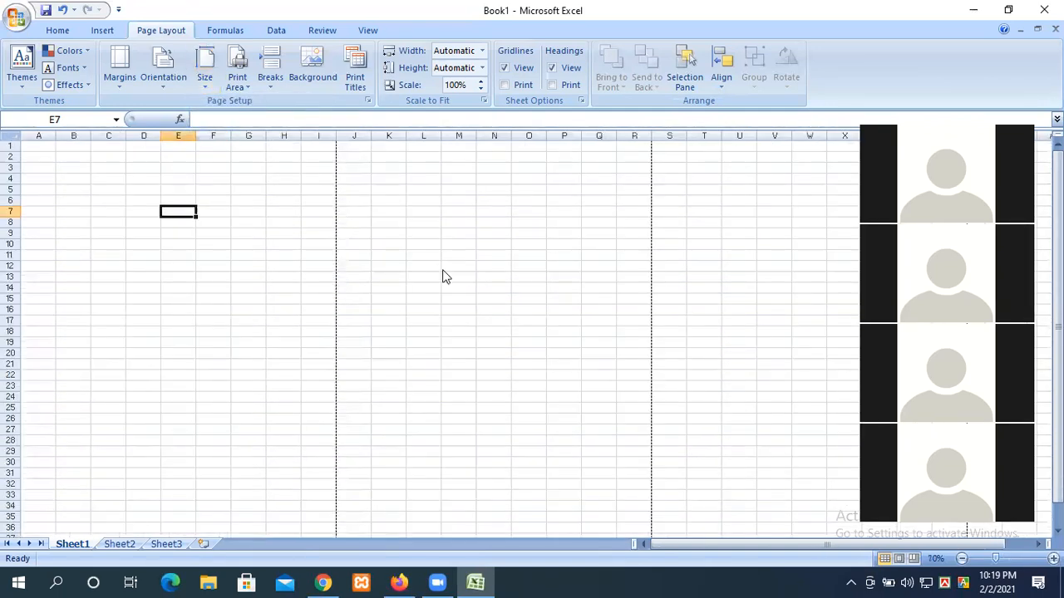
pyautogui.scroll(-2, 344, 333)
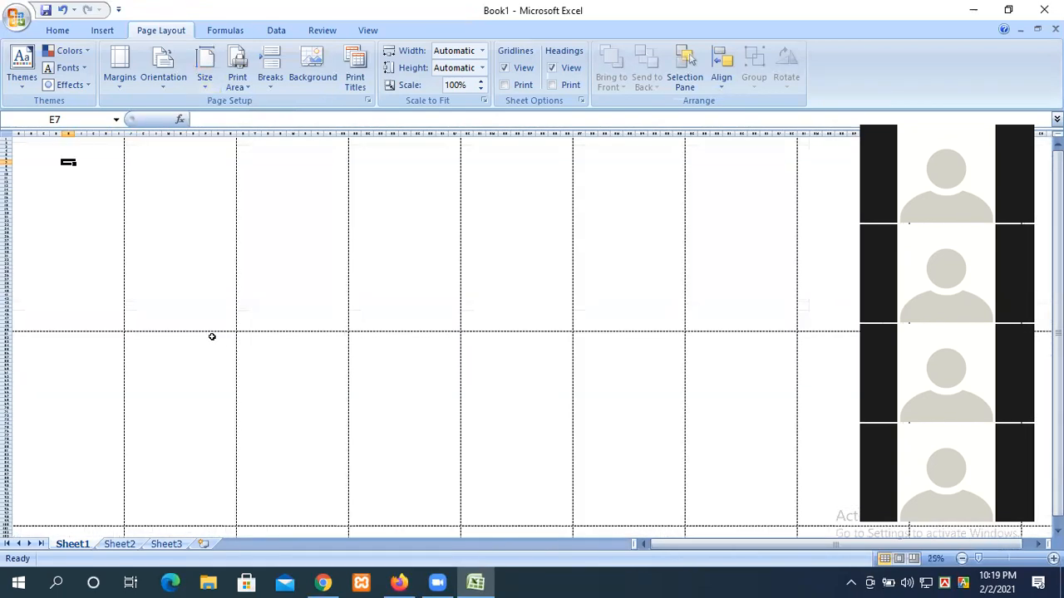
pyautogui.moveTo(117, 330); pyautogui.dragTo(8, 138)
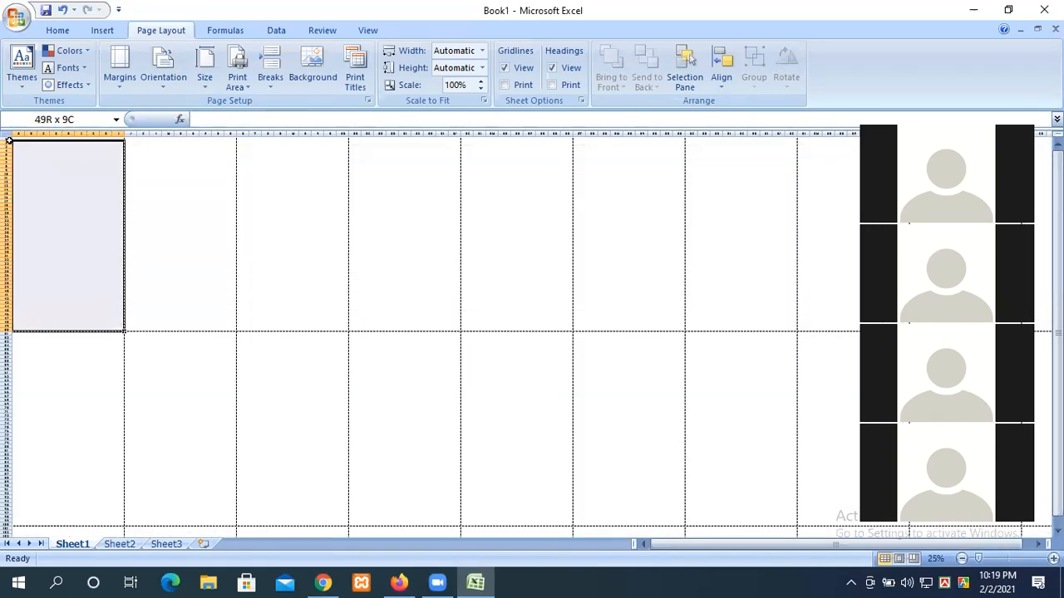
pyautogui.moveTo(233, 325); pyautogui.dragTo(132, 148)
pyautogui.moveTo(347, 326); pyautogui.dragTo(249, 137)
pyautogui.scroll(-1, 263, 301)
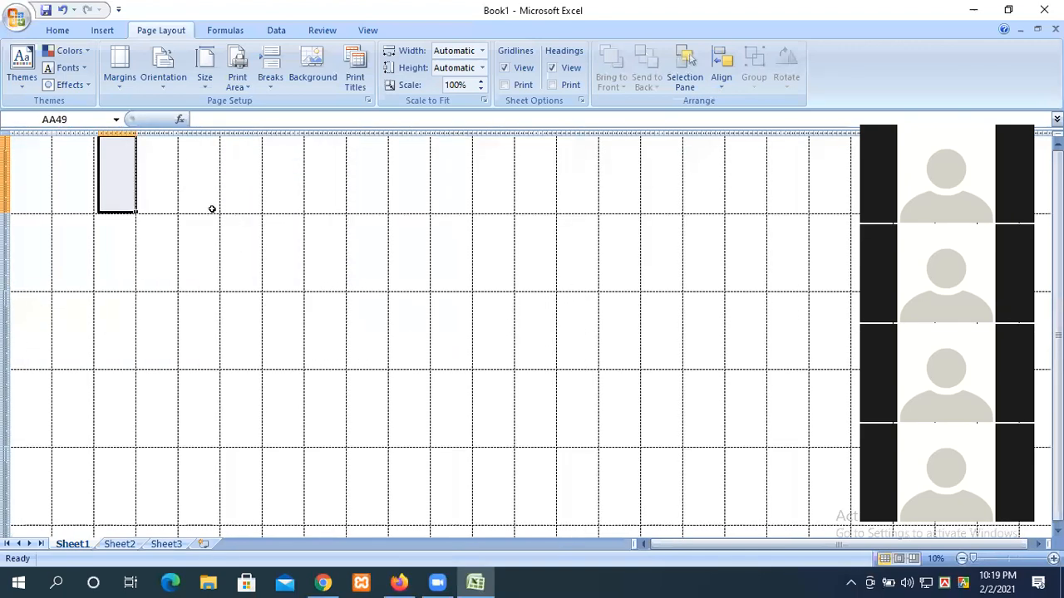
pyautogui.click(344, 373)
pyautogui.click(69, 363)
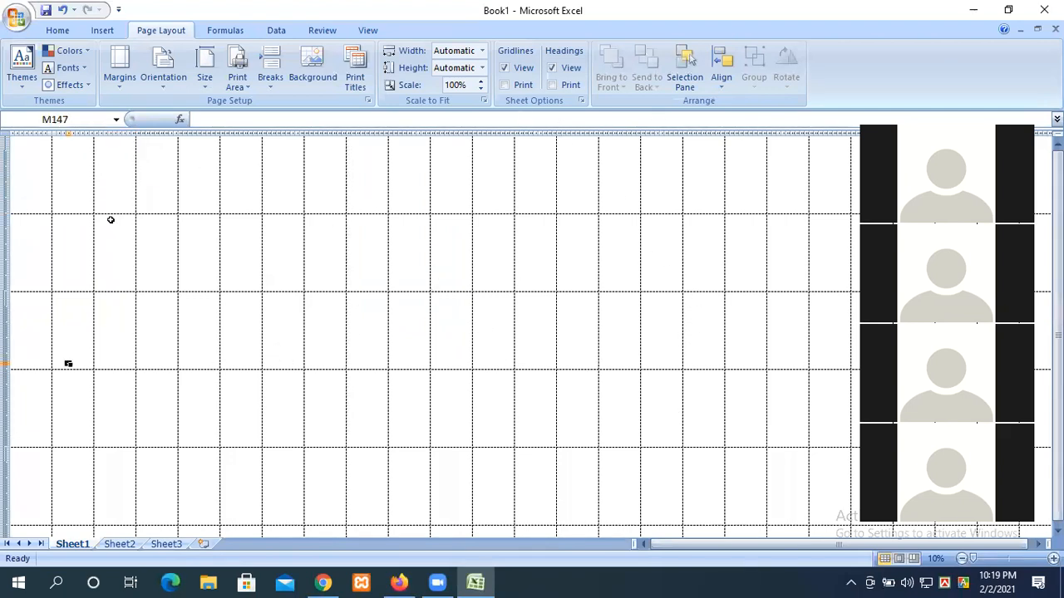
pyautogui.scroll(3, 61, 285)
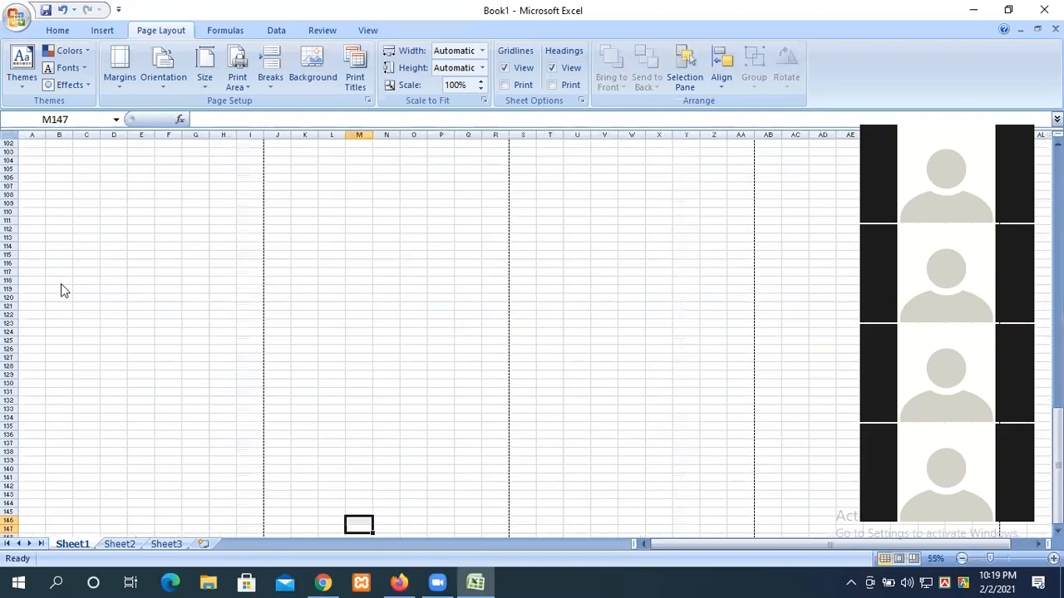
pyautogui.scroll(2, 356, 149)
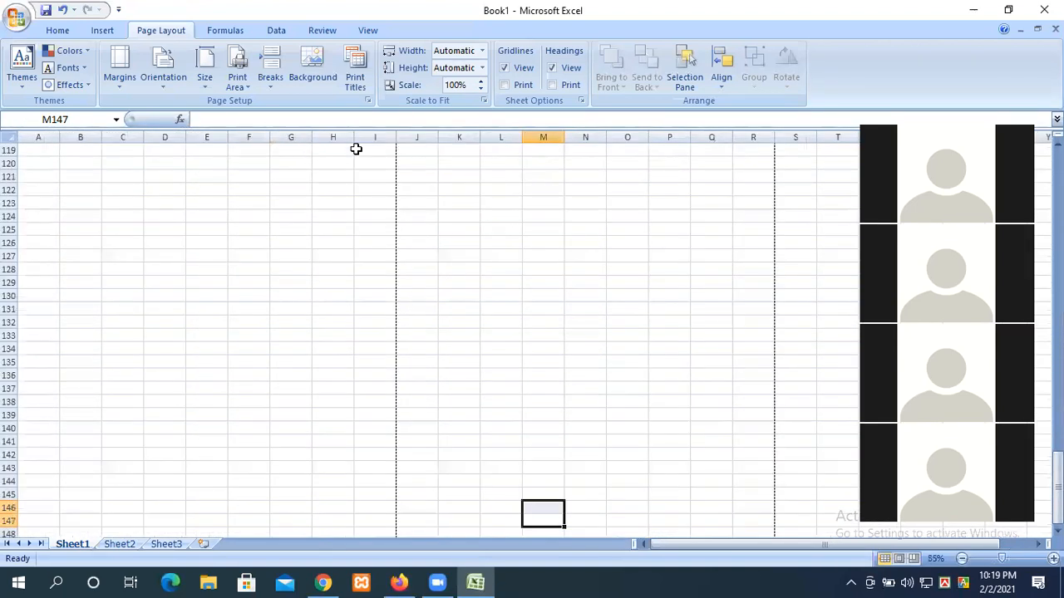
pyautogui.scroll(-9, 170, 270)
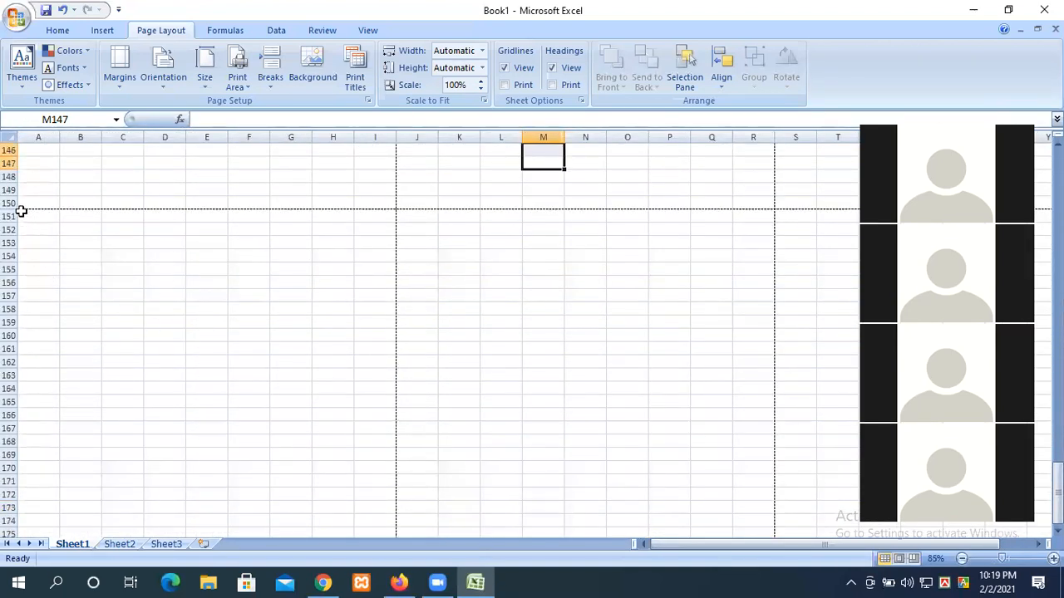
pyautogui.scroll(20, 21, 212)
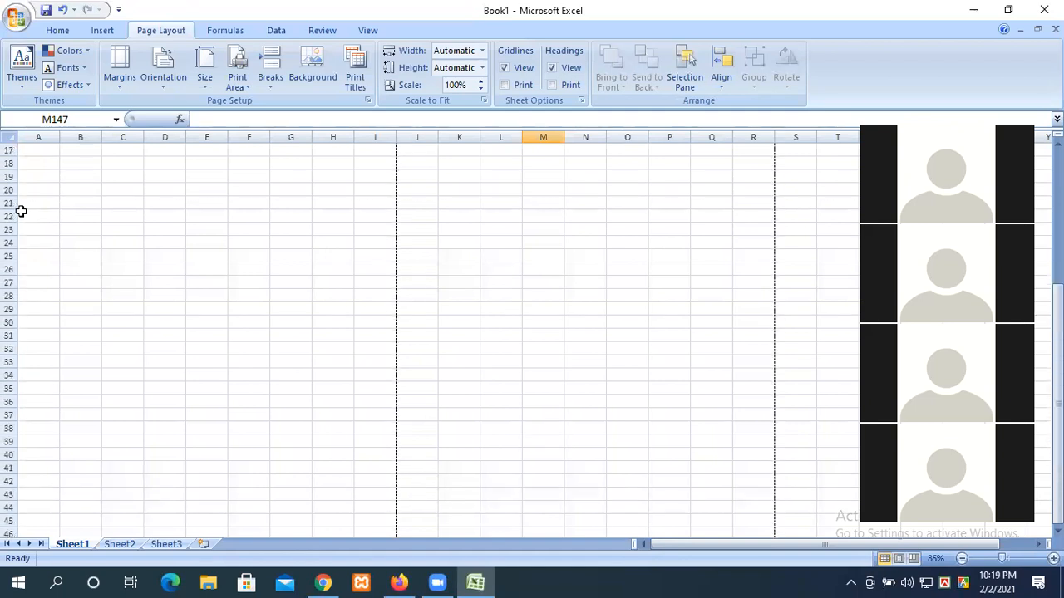
pyautogui.scroll(-11, 19, 463)
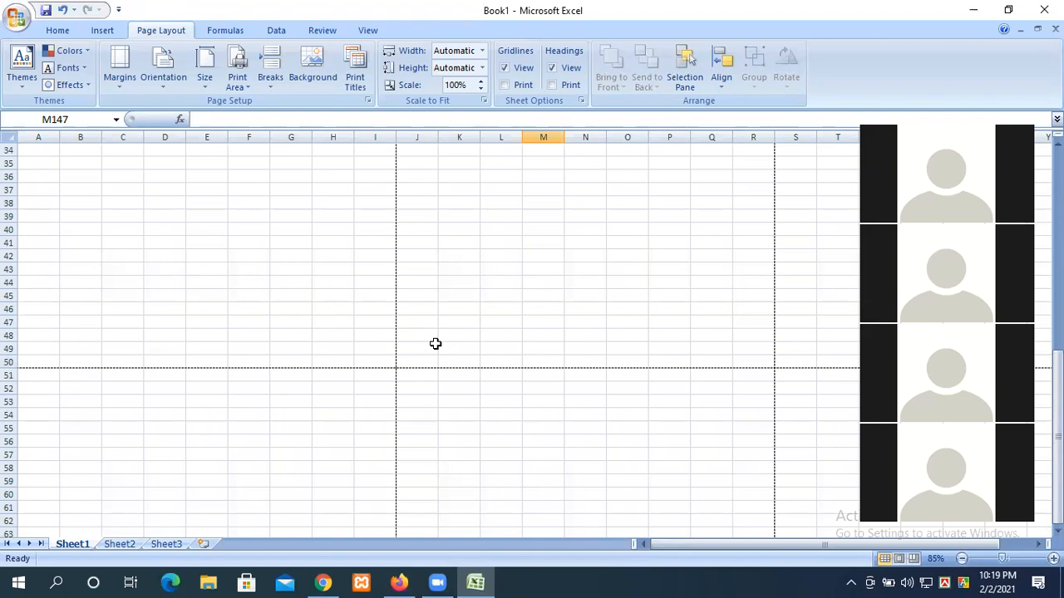
pyautogui.click(379, 363)
pyautogui.moveTo(375, 363); pyautogui.dragTo(6, 104)
pyautogui.scroll(-8, 286, 286)
pyautogui.scroll(8, 297, 301)
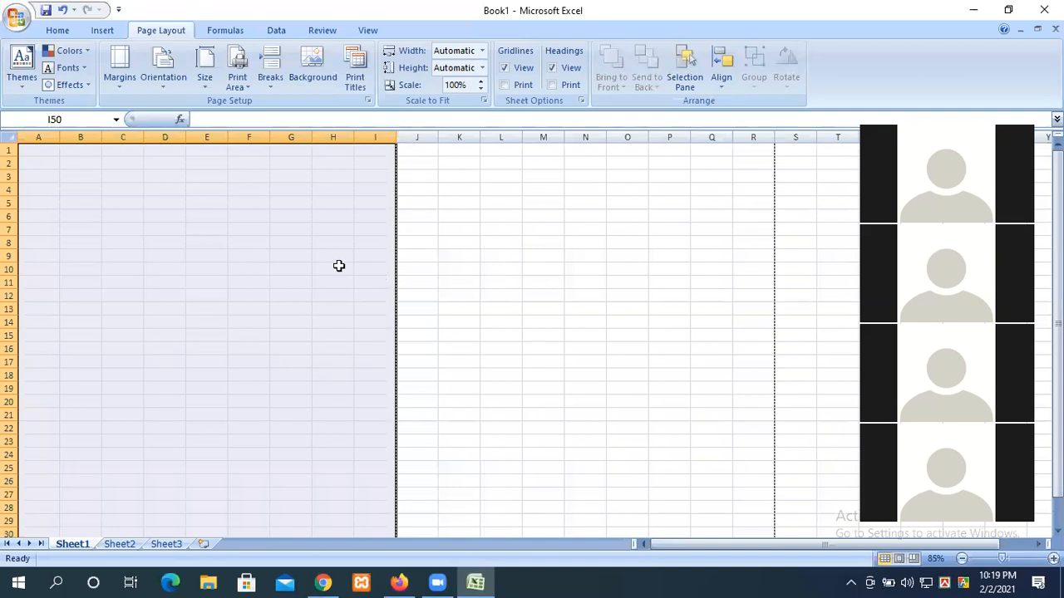
pyautogui.scroll(6, 189, 249)
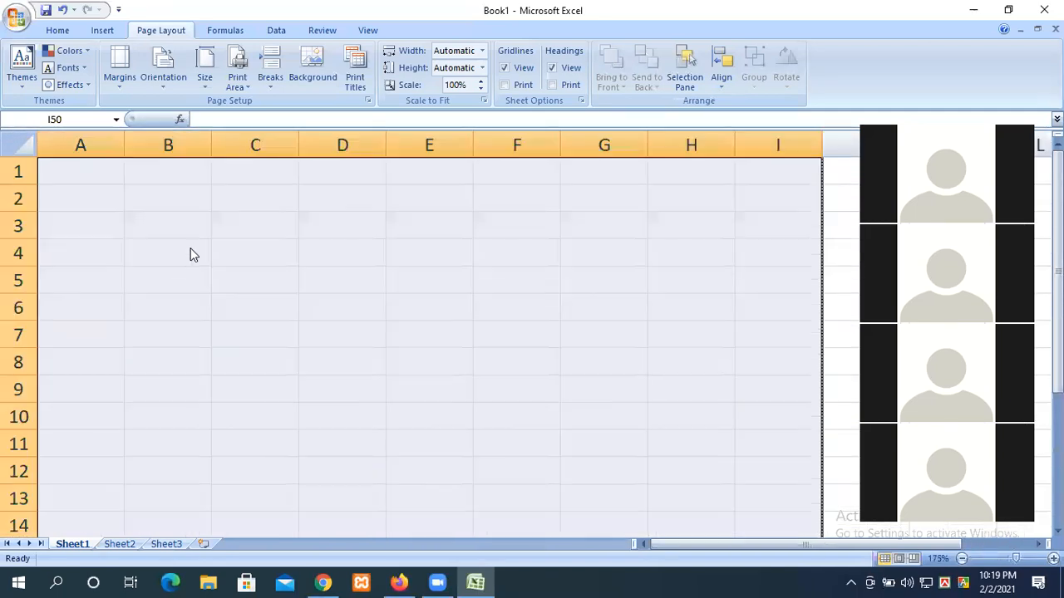
# Step: Click around the top rows, then drag from I2 back to A1 to select A1:I2
pyautogui.click(416, 287)
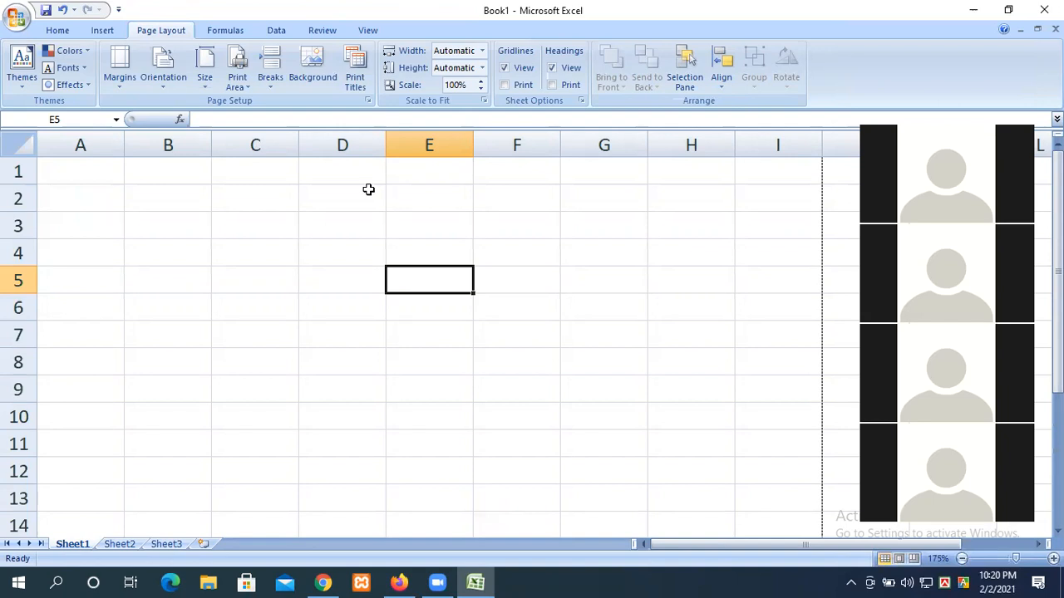
pyautogui.click(340, 166)
pyautogui.click(411, 175)
pyautogui.click(344, 182)
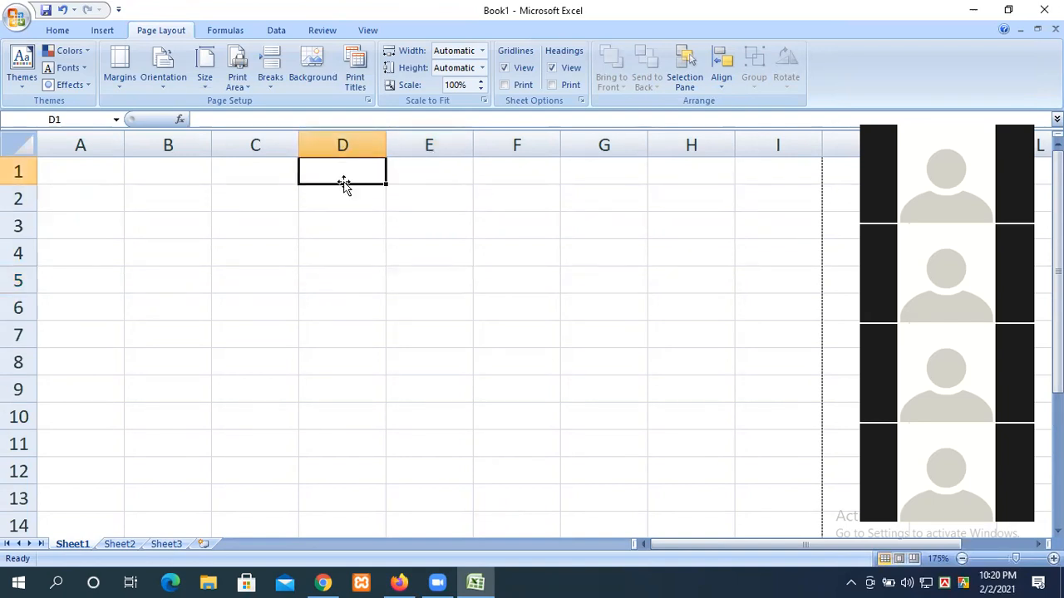
pyautogui.click(405, 193)
pyautogui.click(352, 179)
pyautogui.click(357, 196)
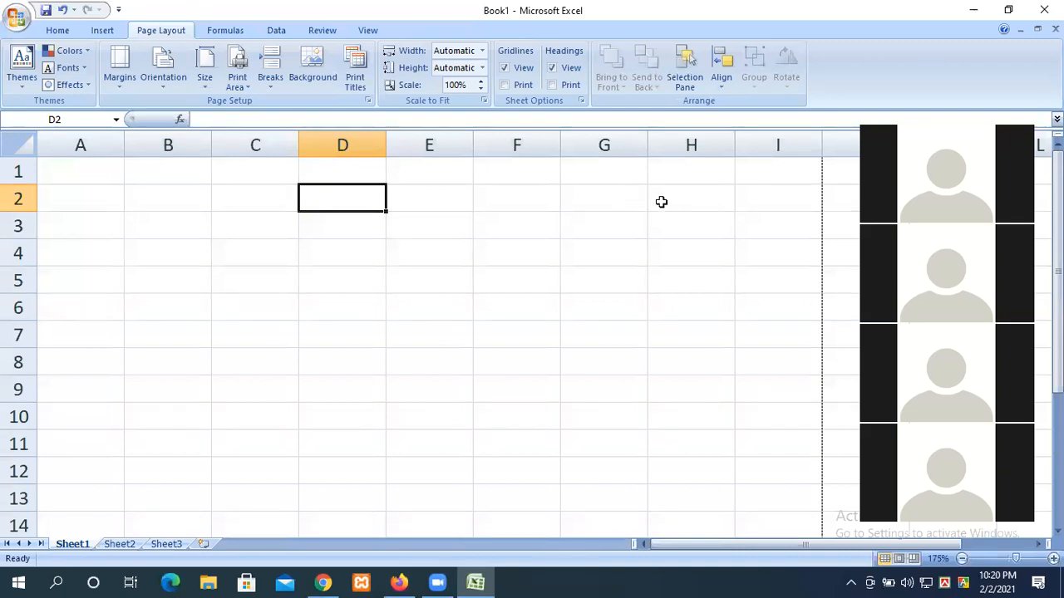
pyautogui.moveTo(773, 205); pyautogui.dragTo(64, 174)
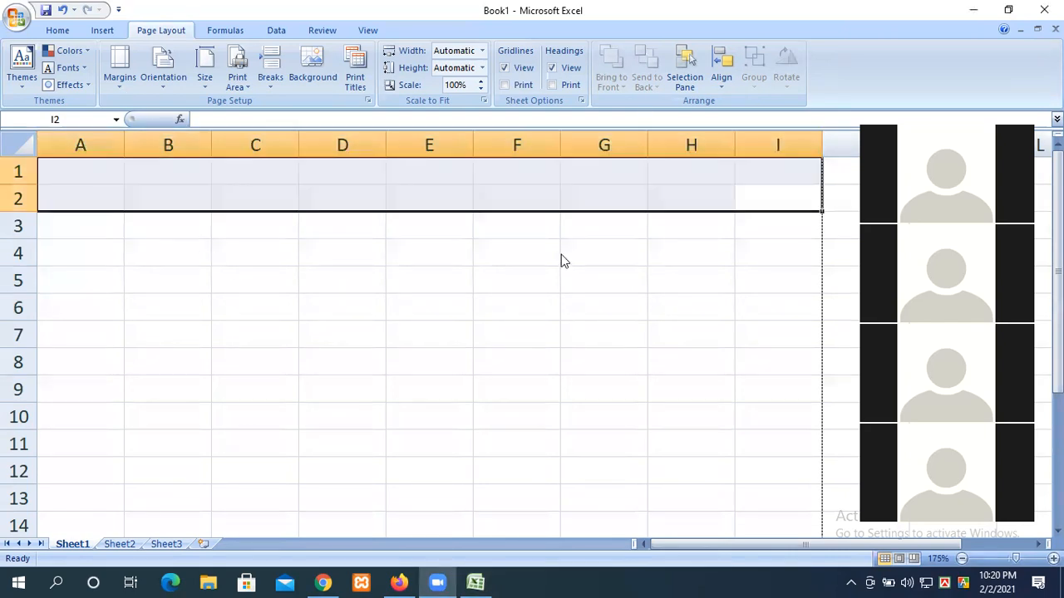
# Step: Apply Merge & Center from the Home tab to A1:I2 and start editing the merged cell
pyautogui.click(56, 31)
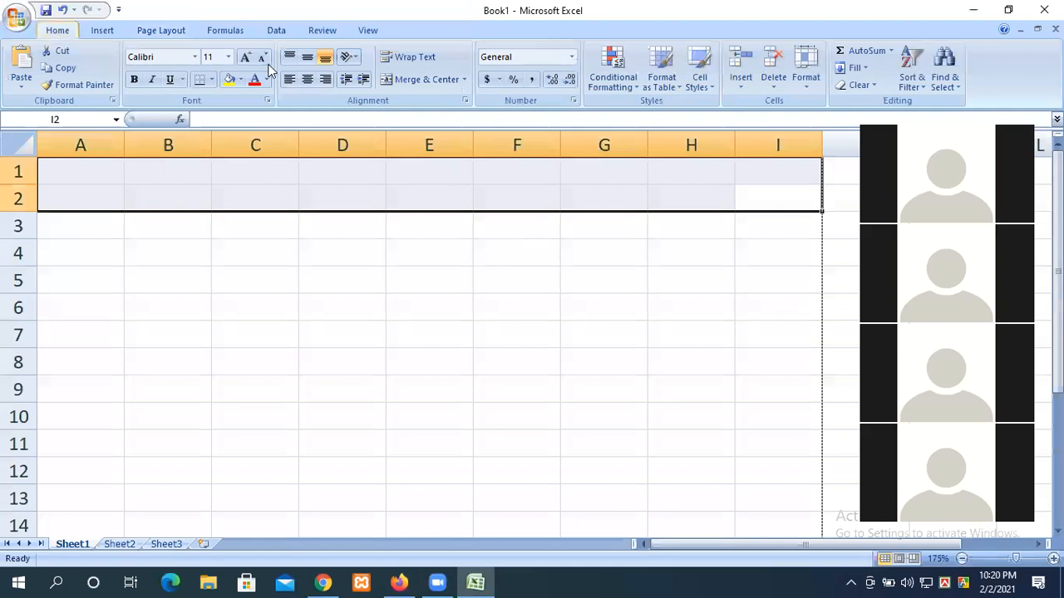
pyautogui.click(463, 79)
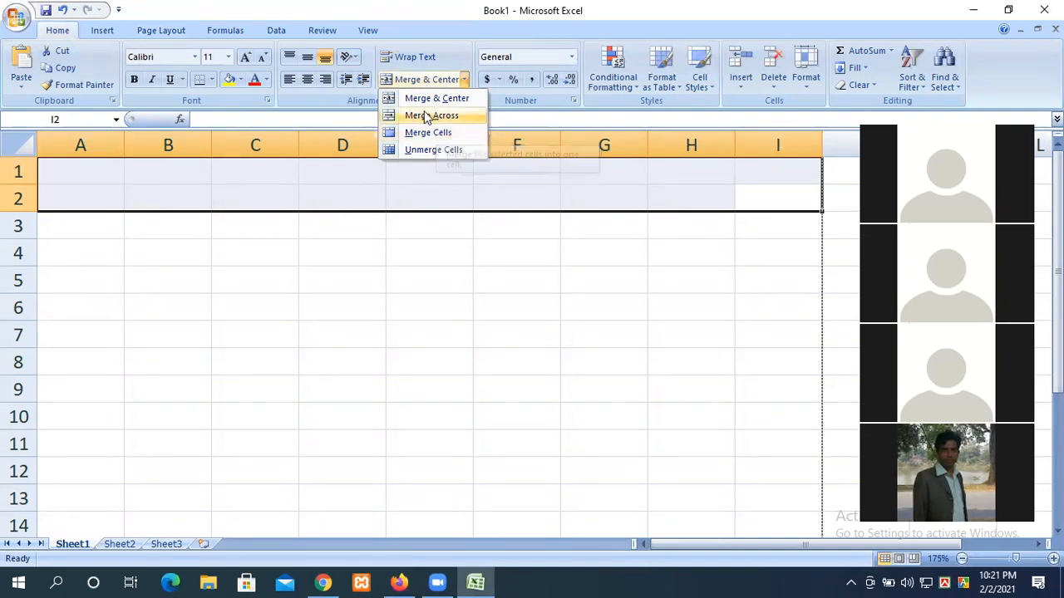
pyautogui.click(420, 98)
pyautogui.click(399, 295)
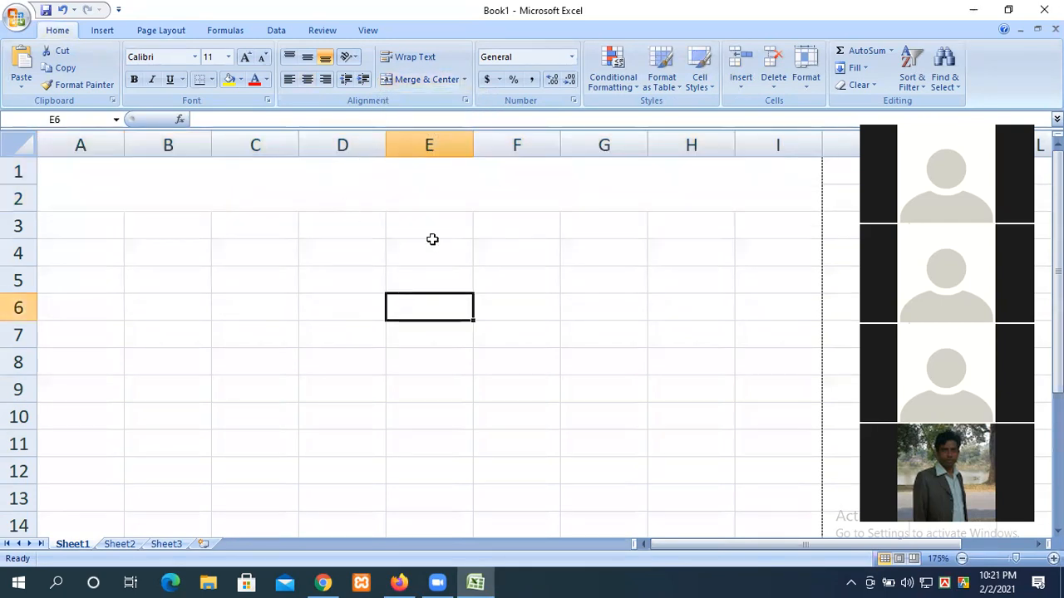
pyautogui.click(422, 182)
pyautogui.doubleClick(418, 179)
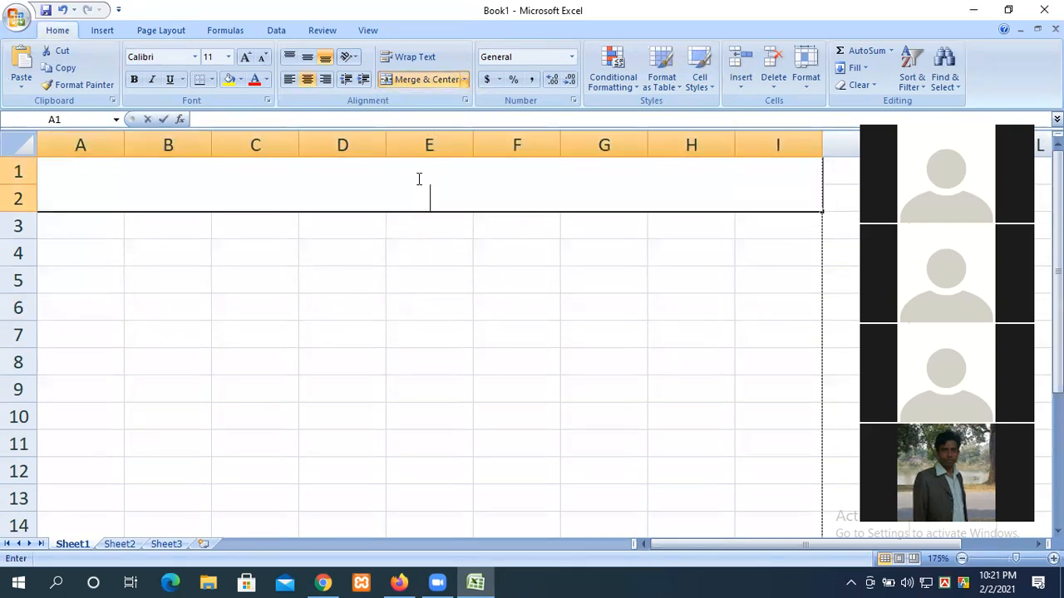
# Step: Type the title 'Digital IT Institute' into the merged cell
pyautogui.write('Digita')
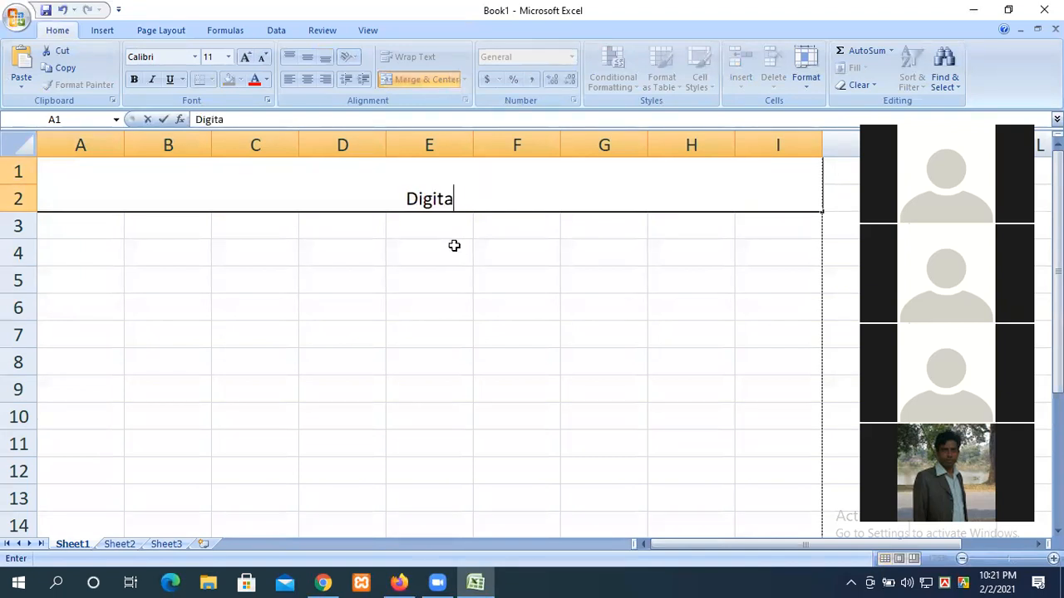
pyautogui.write('l IT INs')
pyautogui.write('n')
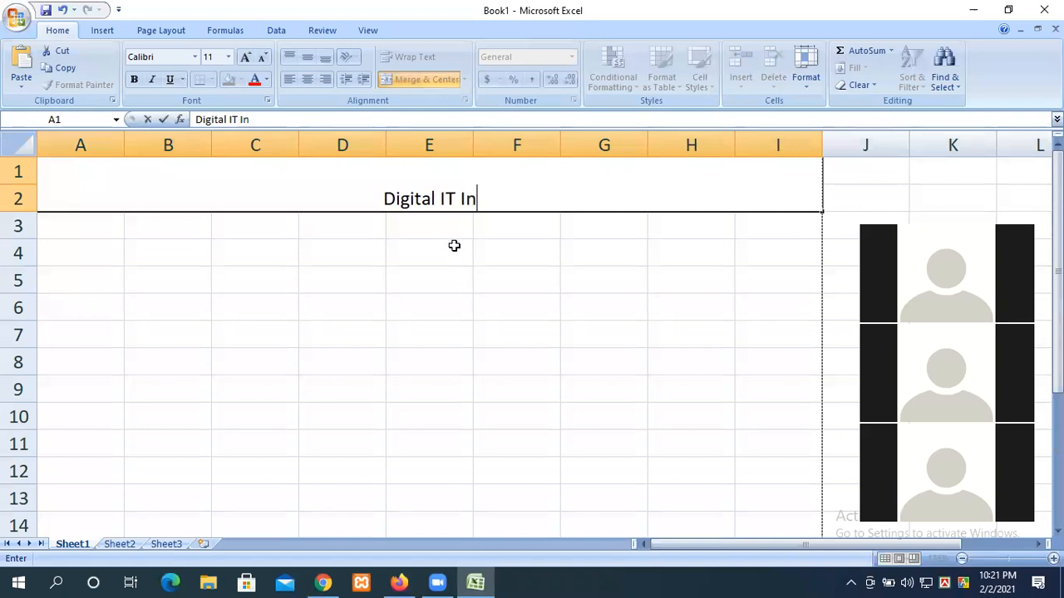
pyautogui.write('stitute')
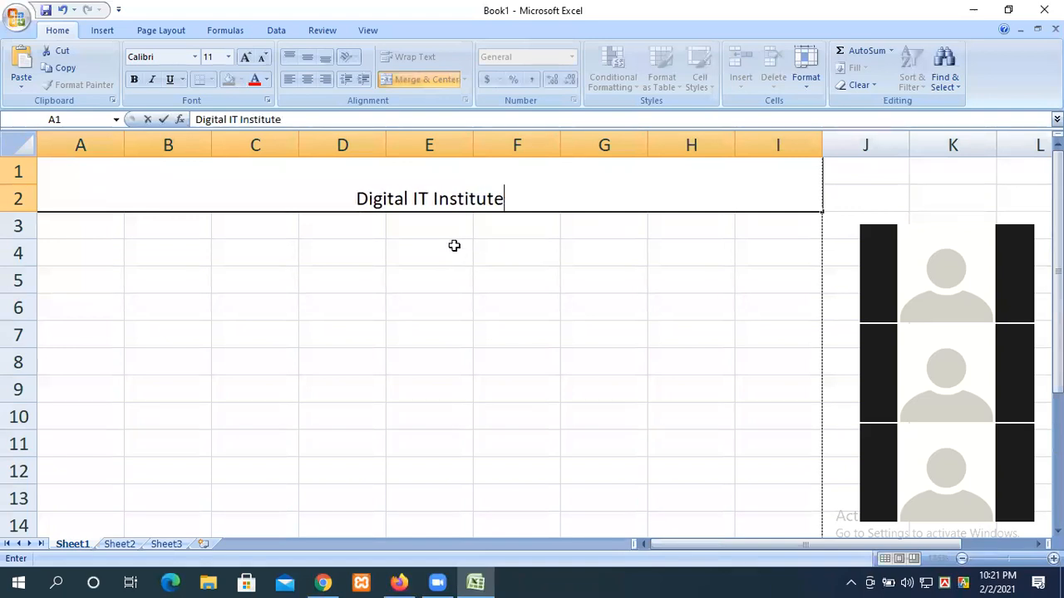
pyautogui.click(427, 244)
# Step: Set the title text to 20-point size after briefly trying 24
pyautogui.click(380, 200)
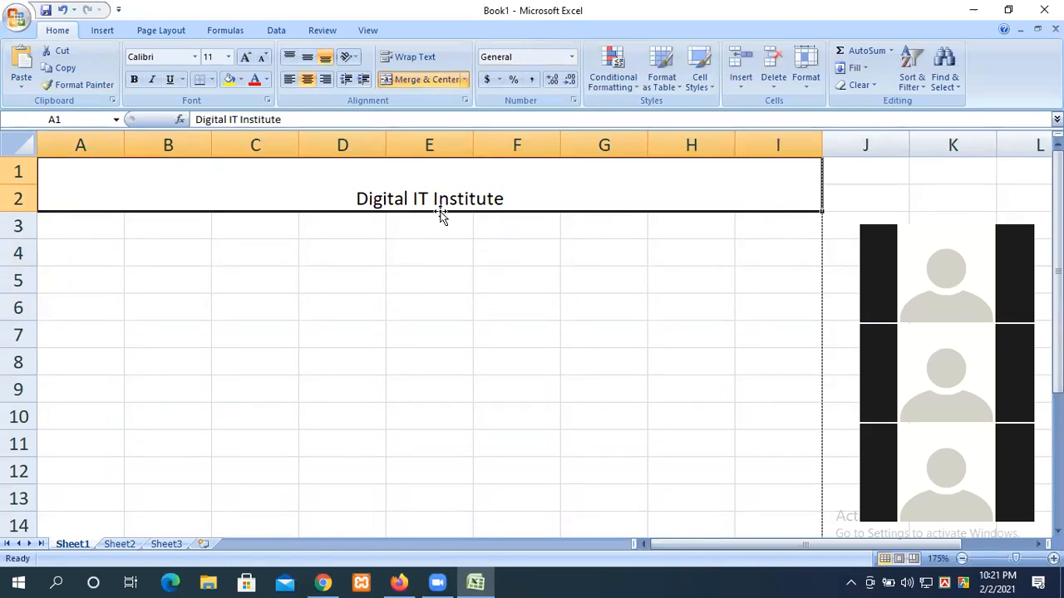
pyautogui.doubleClick(514, 192)
pyautogui.moveTo(514, 192); pyautogui.dragTo(356, 198)
pyautogui.click(228, 57)
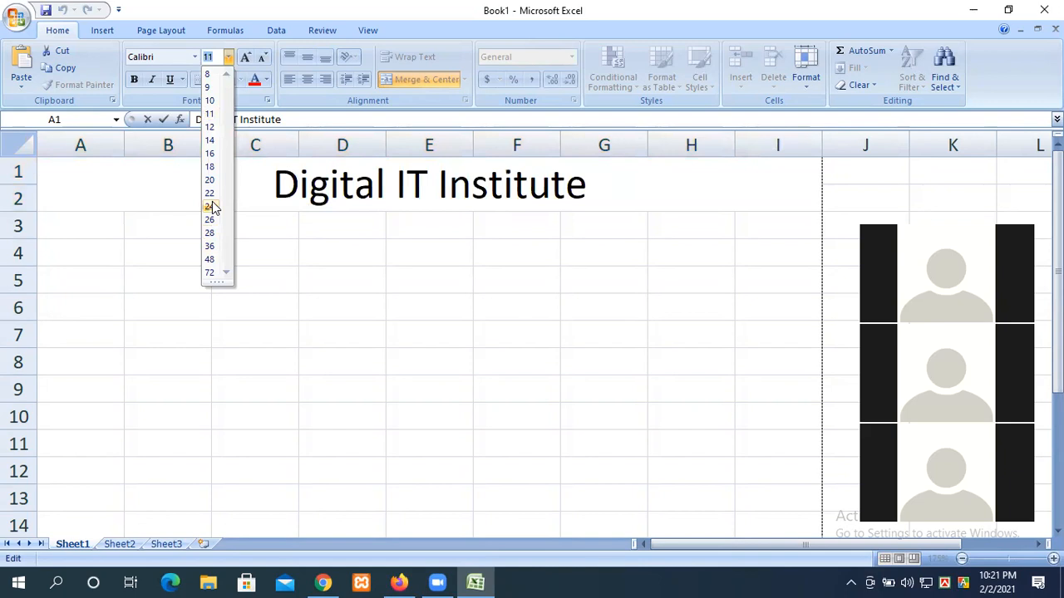
pyautogui.click(209, 206)
pyautogui.click(227, 56)
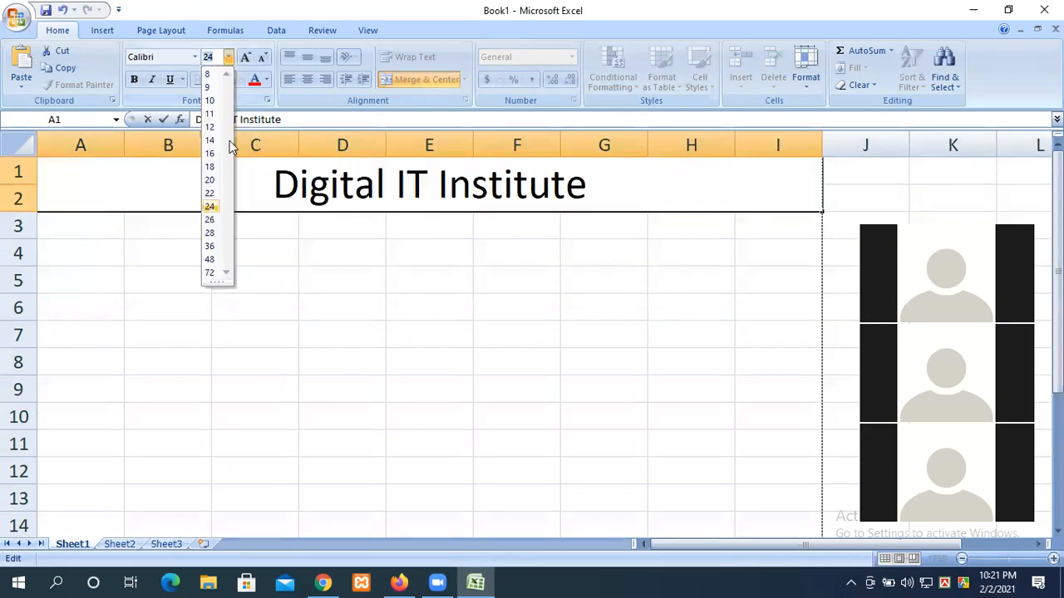
pyautogui.click(209, 179)
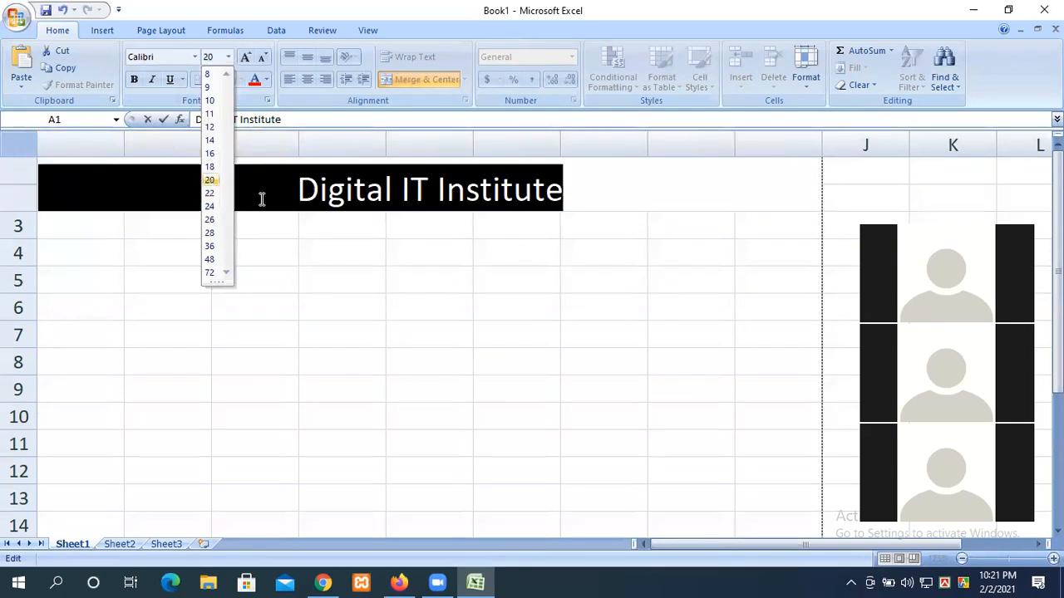
pyautogui.click(585, 178)
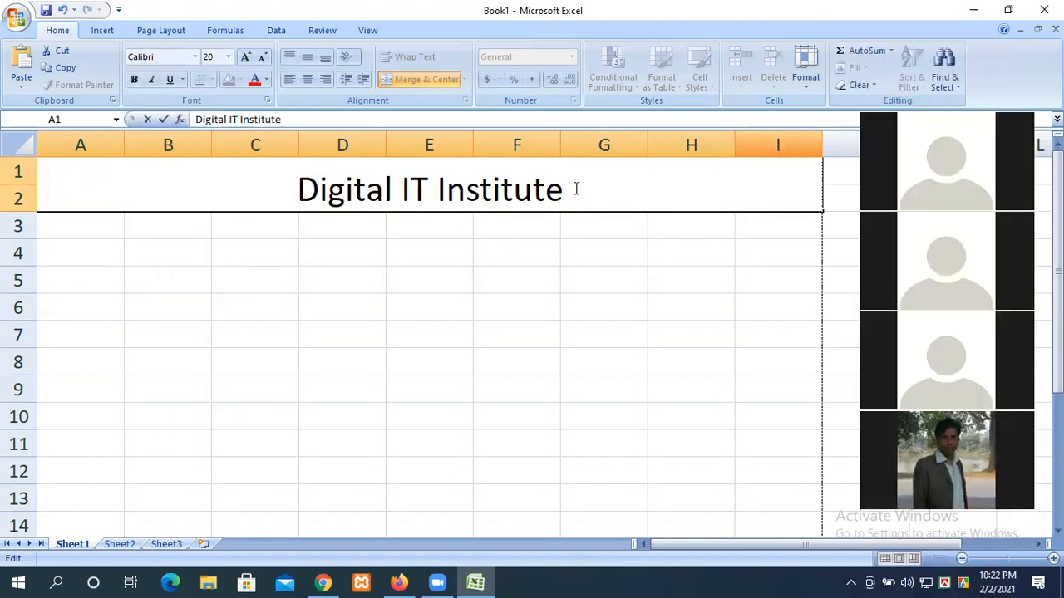
# Step: Add a 'Mob:' line with the mobile number under the title in 12-point text, then enlarge the row
pyautogui.hotkey('alt', 'Return')
pyautogui.write('3')
pyautogui.press('BackSpace')
pyautogui.write('Mob:')
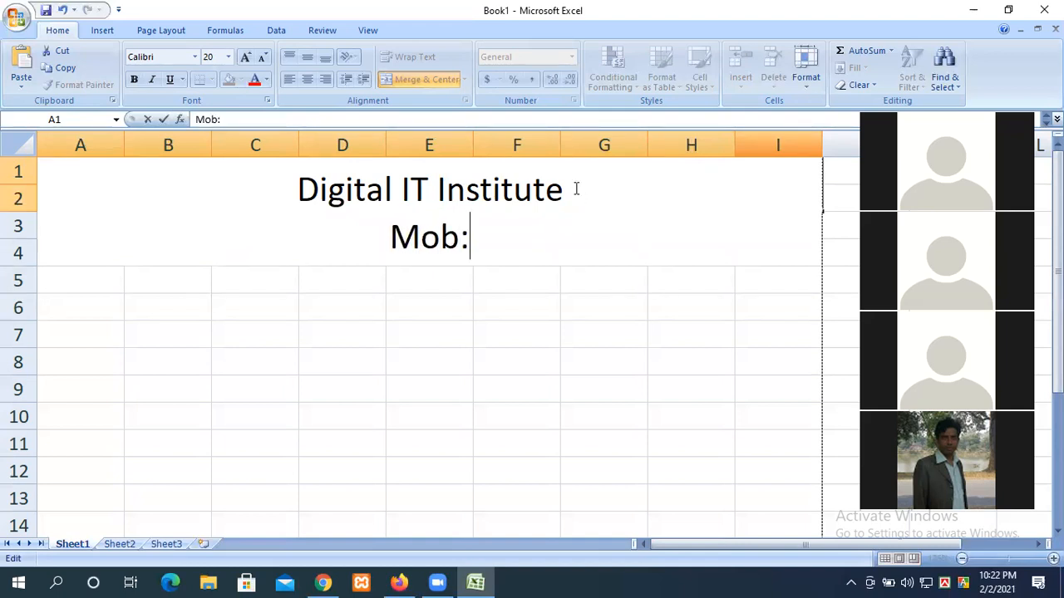
pyautogui.write('4356789')
pyautogui.moveTo(565, 235); pyautogui.dragTo(324, 237)
pyautogui.click(228, 58)
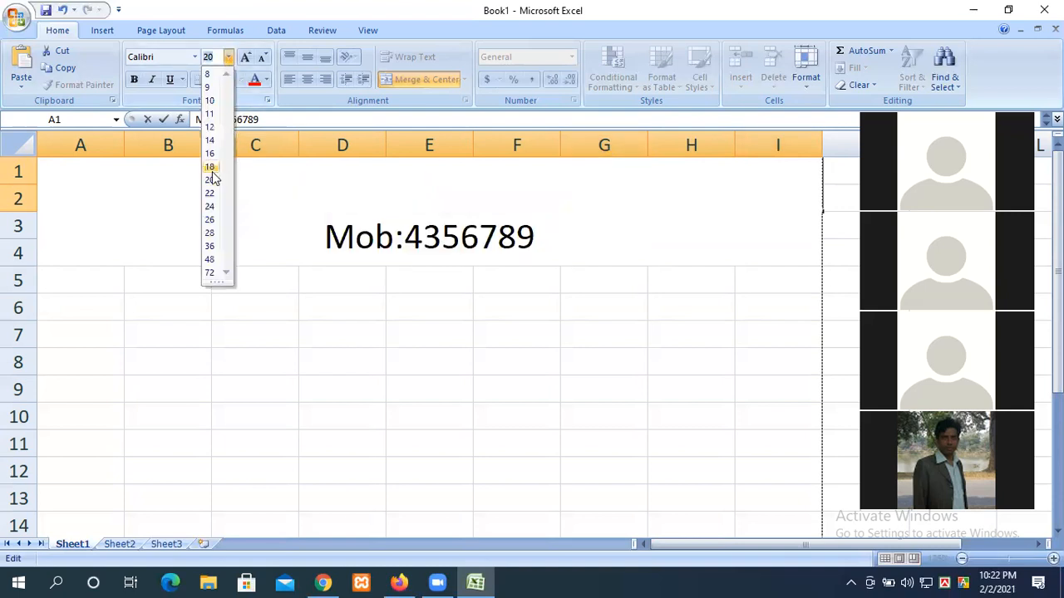
pyautogui.click(210, 126)
pyautogui.click(346, 356)
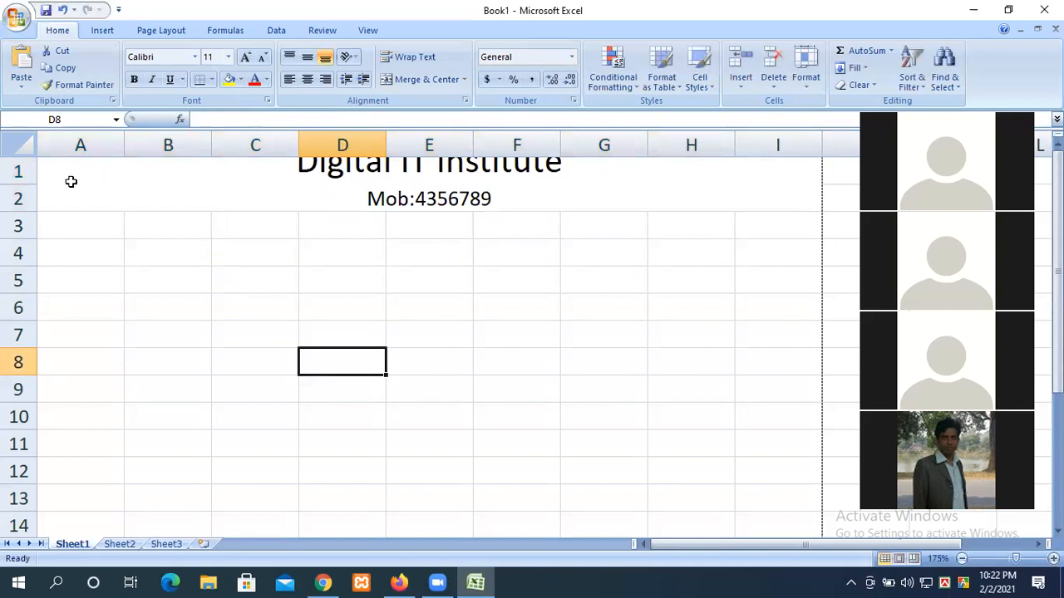
pyautogui.moveTo(20, 210); pyautogui.dragTo(21, 233)
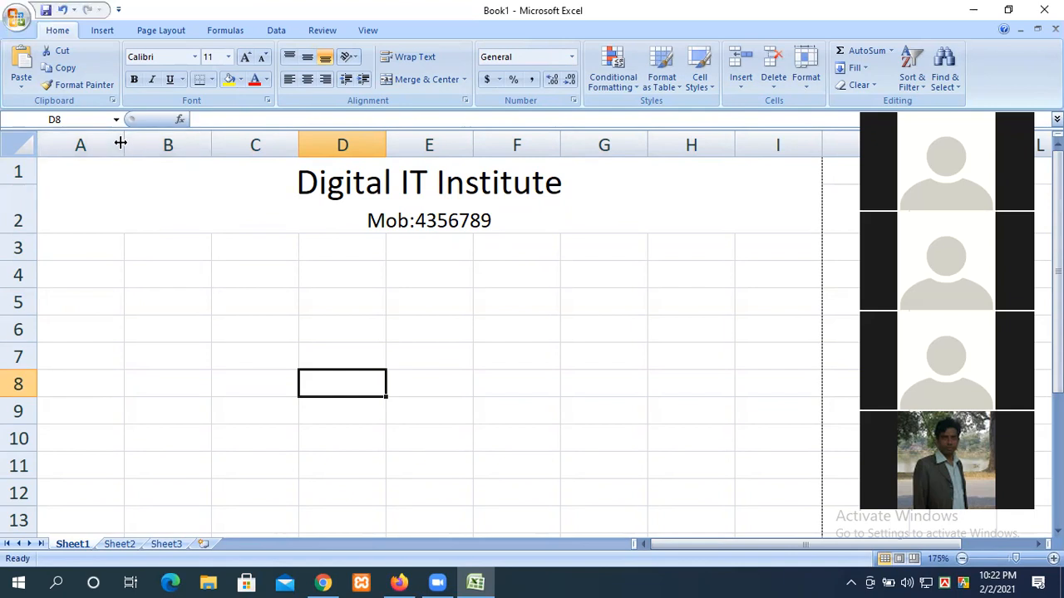
# Step: Widen column A and merge cells G3 and H3 into one cell
pyautogui.moveTo(122, 144); pyautogui.dragTo(149, 145)
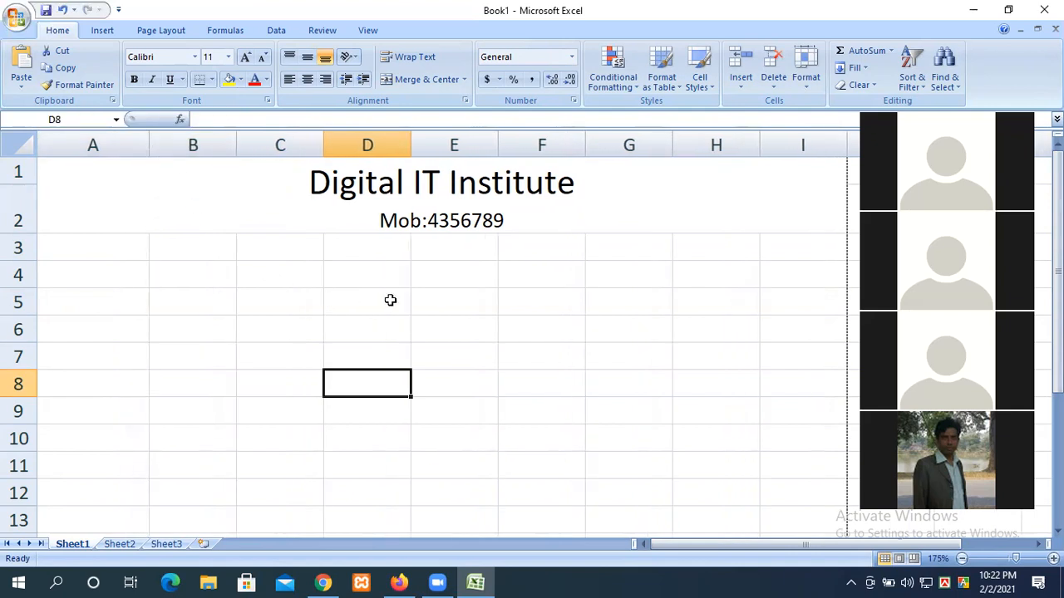
pyautogui.moveTo(696, 247); pyautogui.dragTo(633, 249)
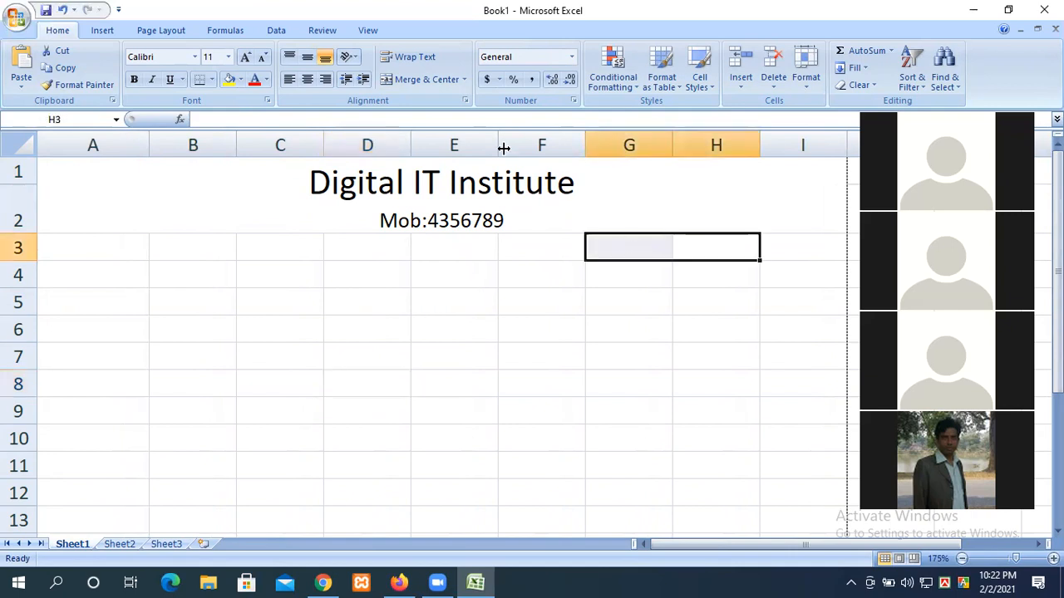
pyautogui.click(401, 83)
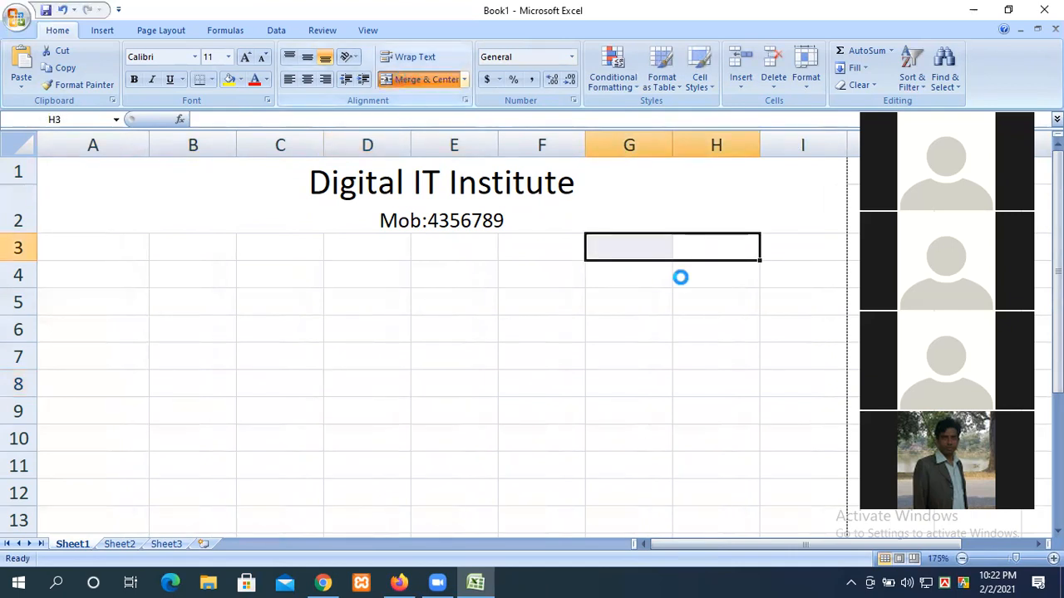
pyautogui.click(645, 348)
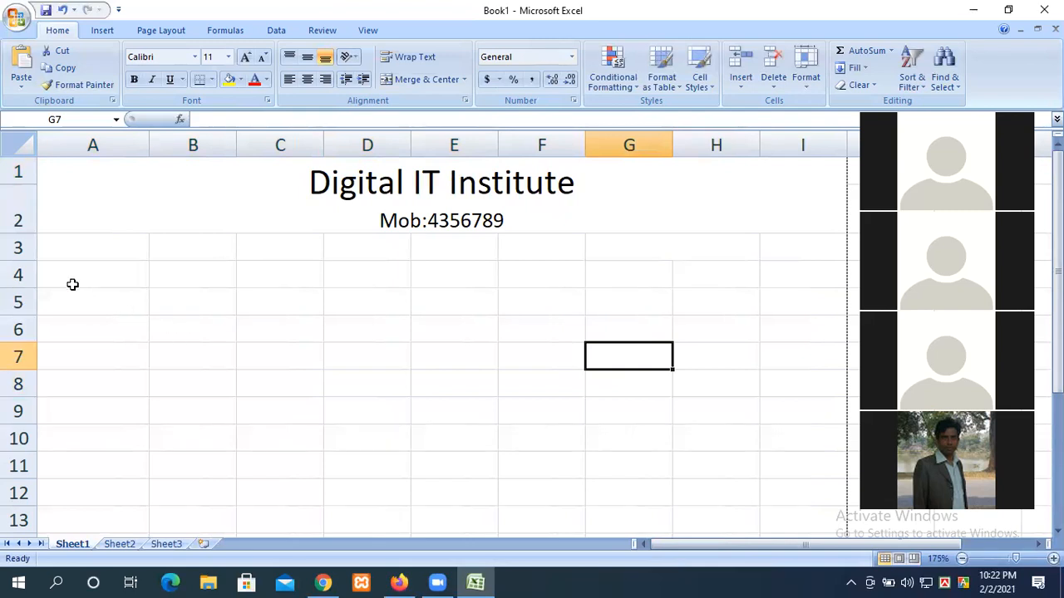
# Step: Select the A5:I block, then clear the selection by clicking around the sheet
pyautogui.moveTo(73, 290)
pyautogui.mouseDown()
pyautogui.moveTo(607, 413)
pyautogui.moveTo(753, 474)
pyautogui.moveTo(786, 537)
pyautogui.moveTo(776, 382)
pyautogui.mouseUp()
pyautogui.scroll(2, 776, 382)
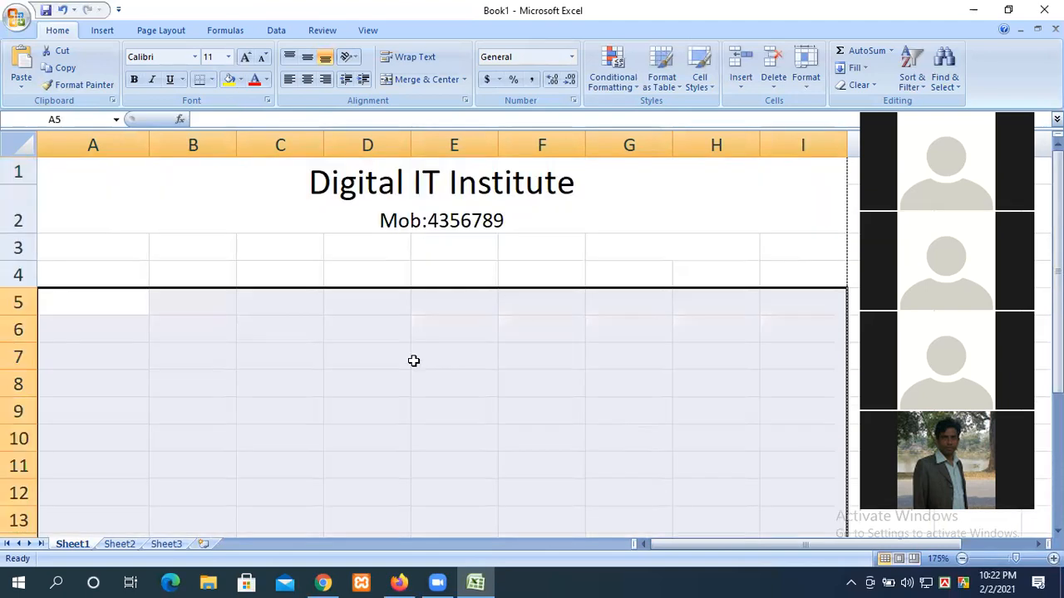
pyautogui.click(411, 408)
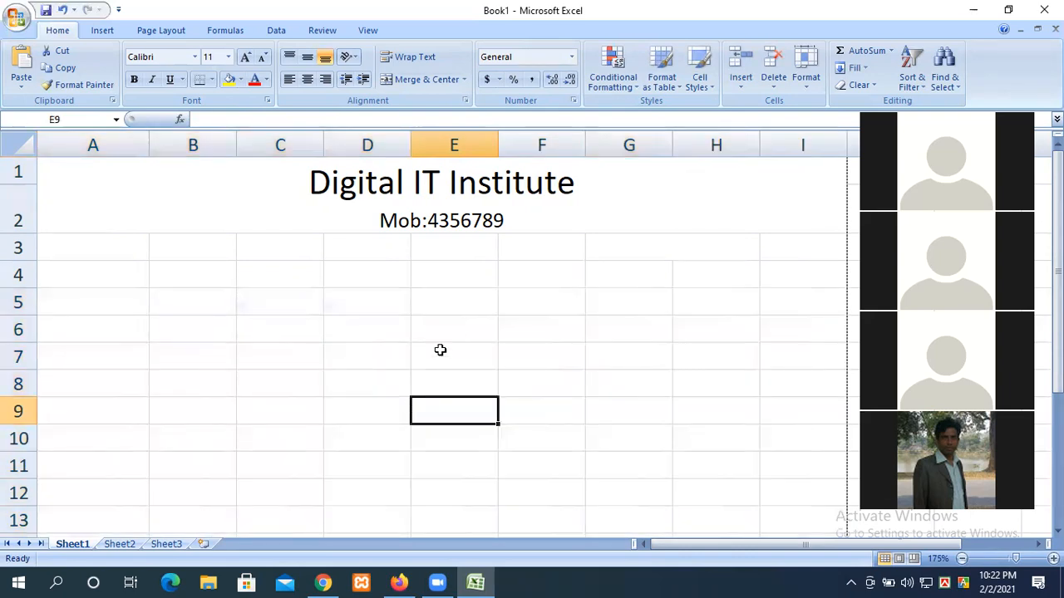
pyautogui.click(311, 333)
pyautogui.click(413, 332)
pyautogui.click(698, 360)
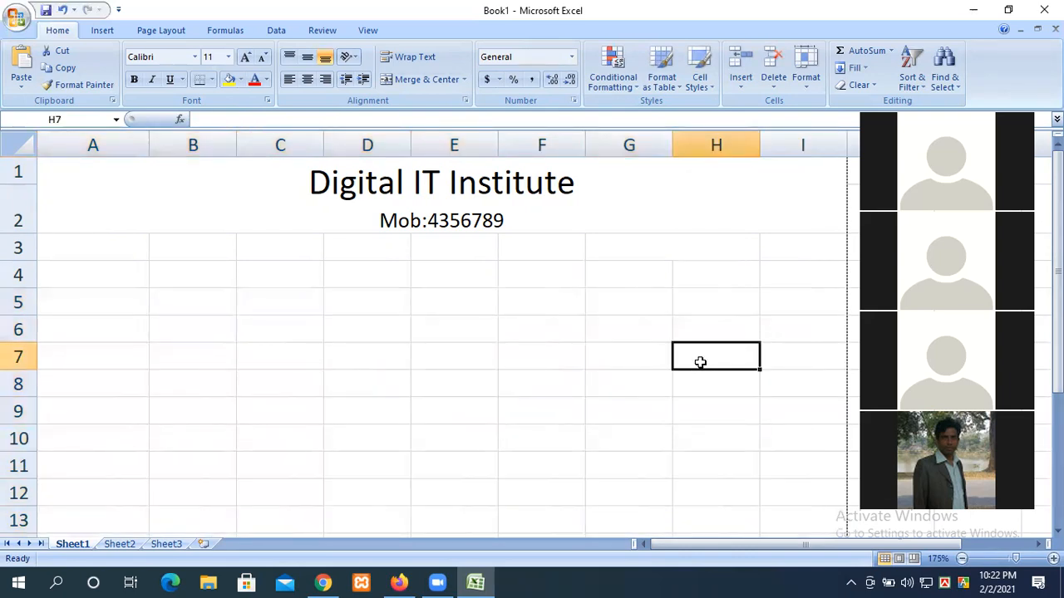
pyautogui.click(512, 406)
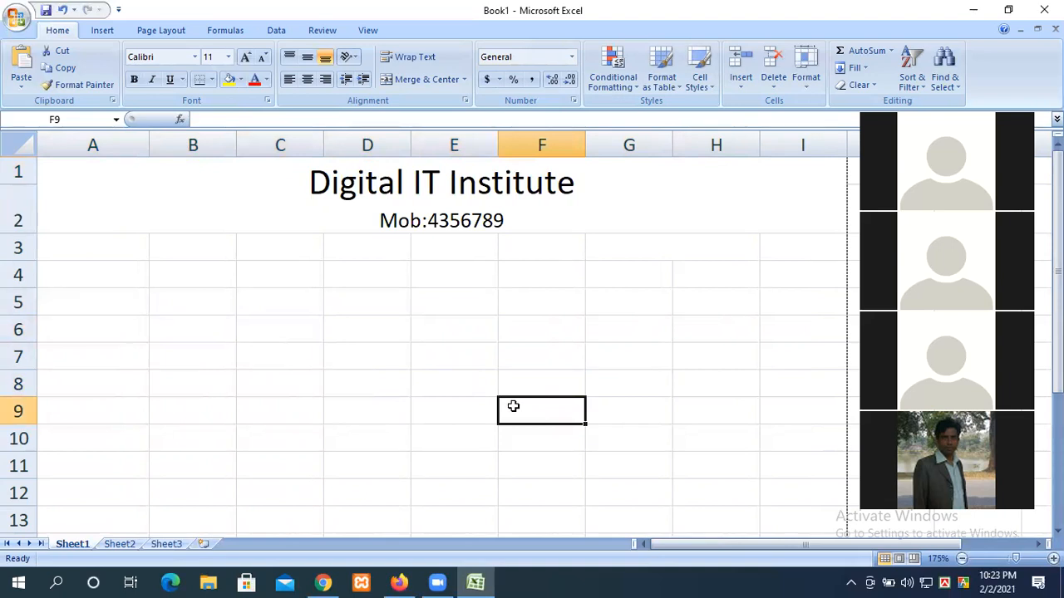
pyautogui.click(250, 327)
pyautogui.click(438, 345)
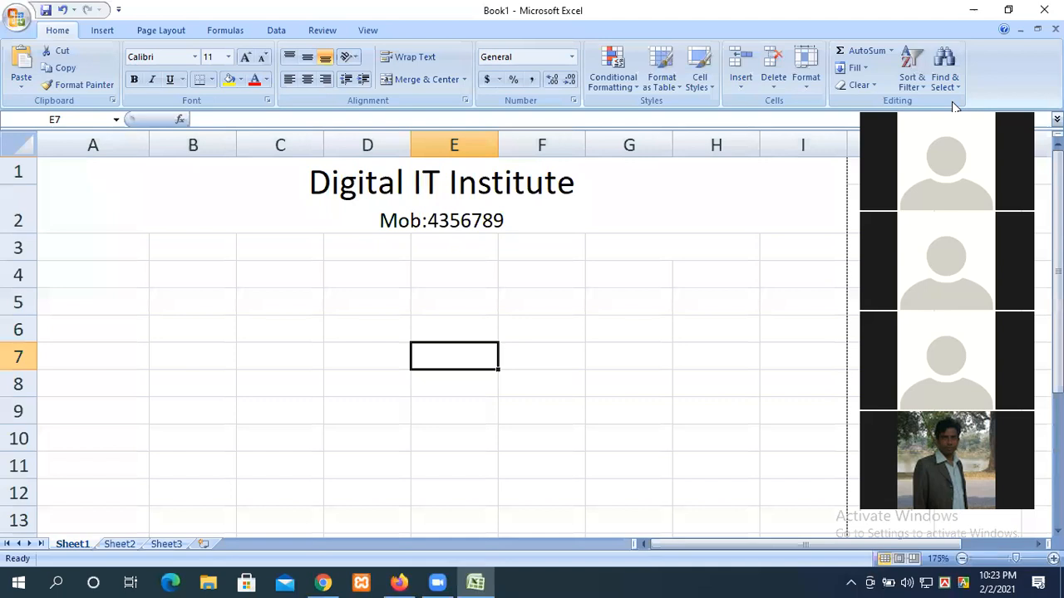
# Step: Print-preview the sheet, zoom in on the heading page, and close the preview
pyautogui.click(6, 19)
pyautogui.moveTo(47, 190)
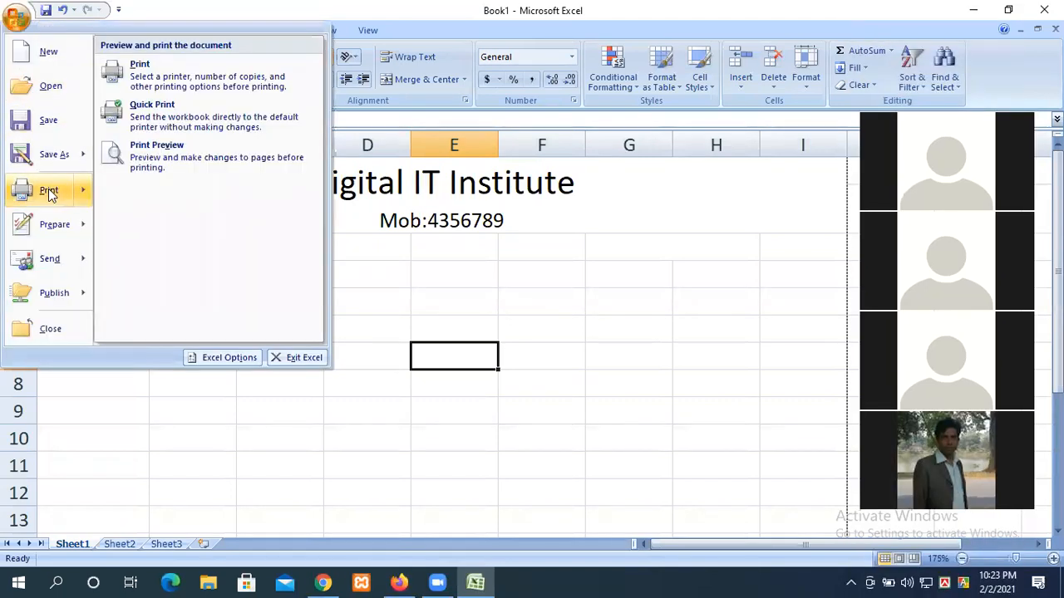
pyautogui.click(130, 169)
pyautogui.click(516, 184)
pyautogui.scroll(-3, 499, 266)
pyautogui.scroll(5, 753, 302)
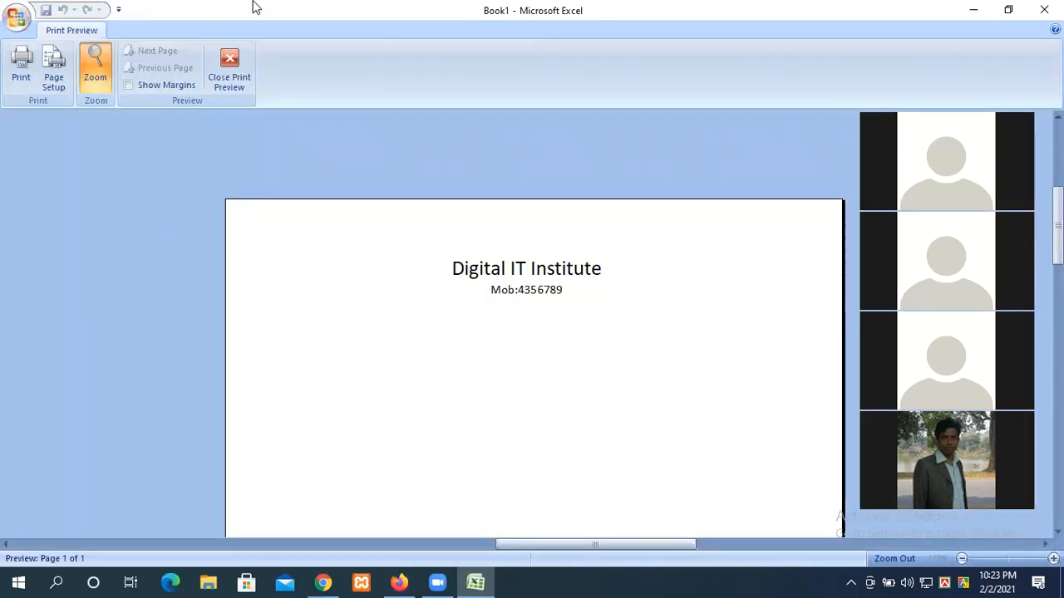
pyautogui.click(237, 67)
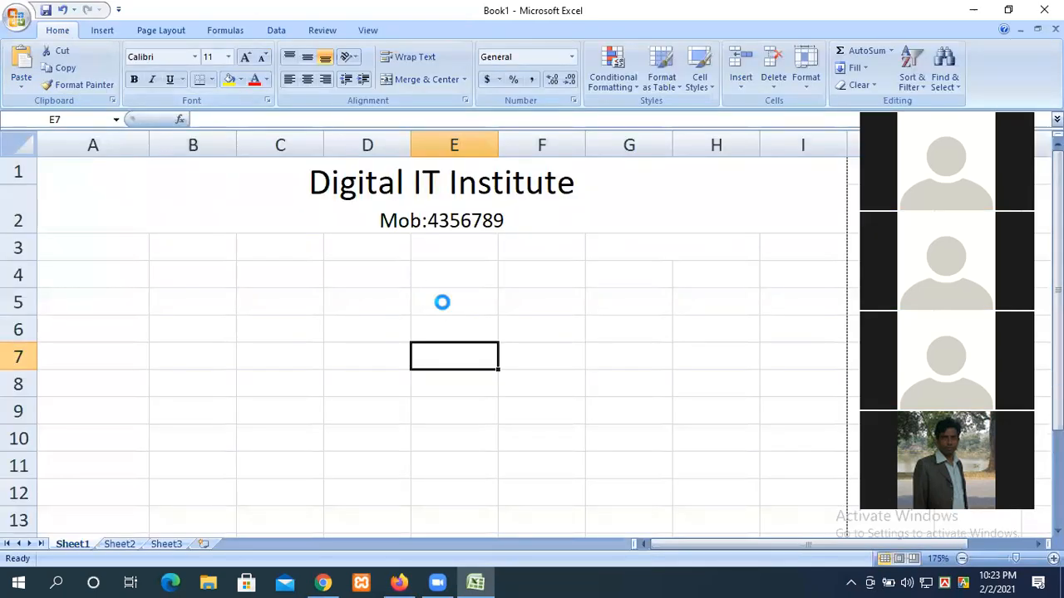
# Step: Check the print preview a second time and return to Sheet1
pyautogui.scroll(-6, 443, 302)
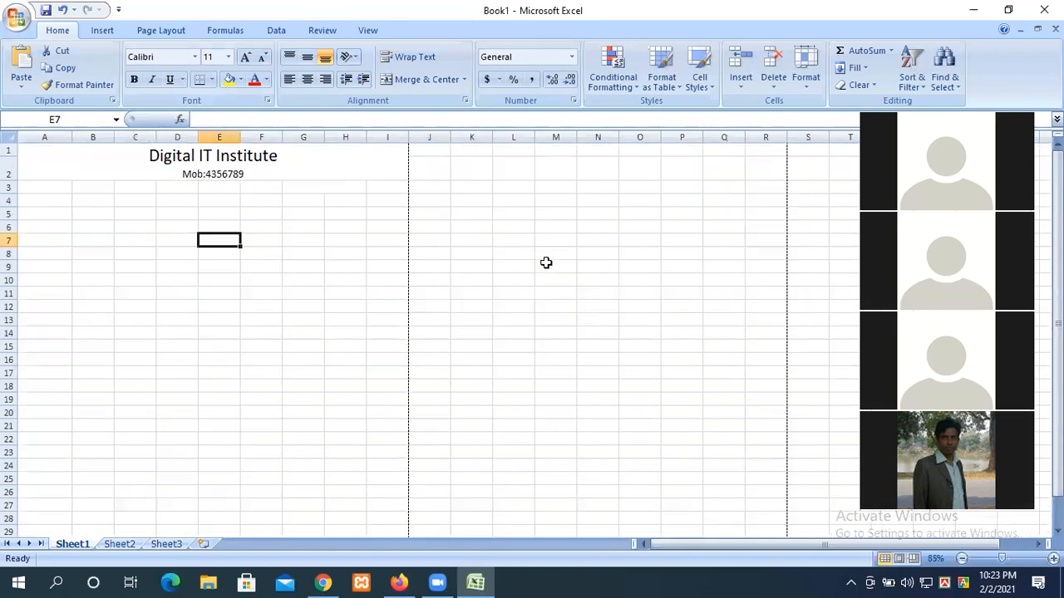
pyautogui.scroll(-11, 545, 270)
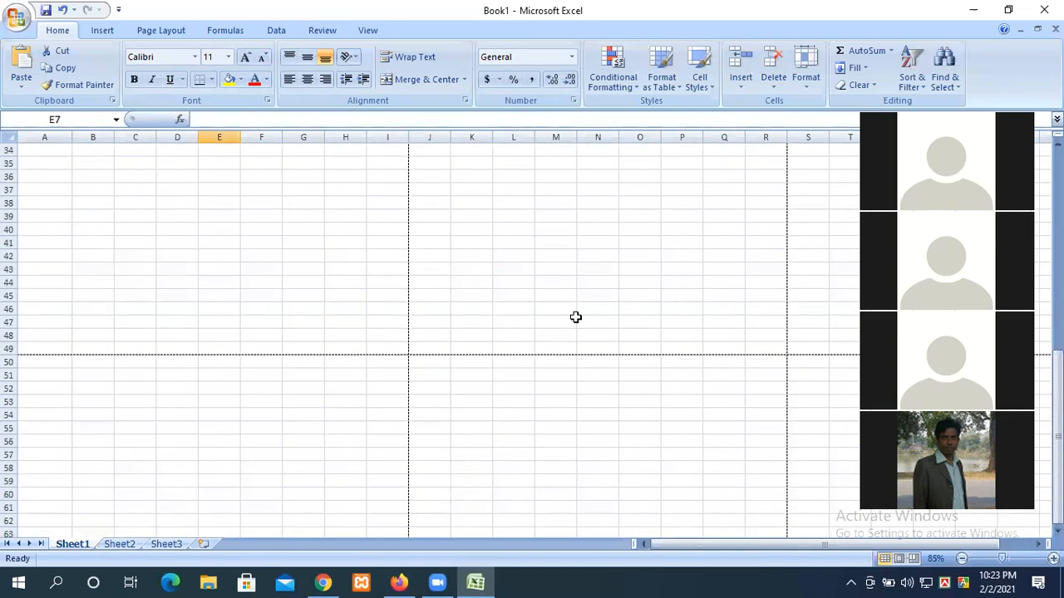
pyautogui.scroll(11, 556, 374)
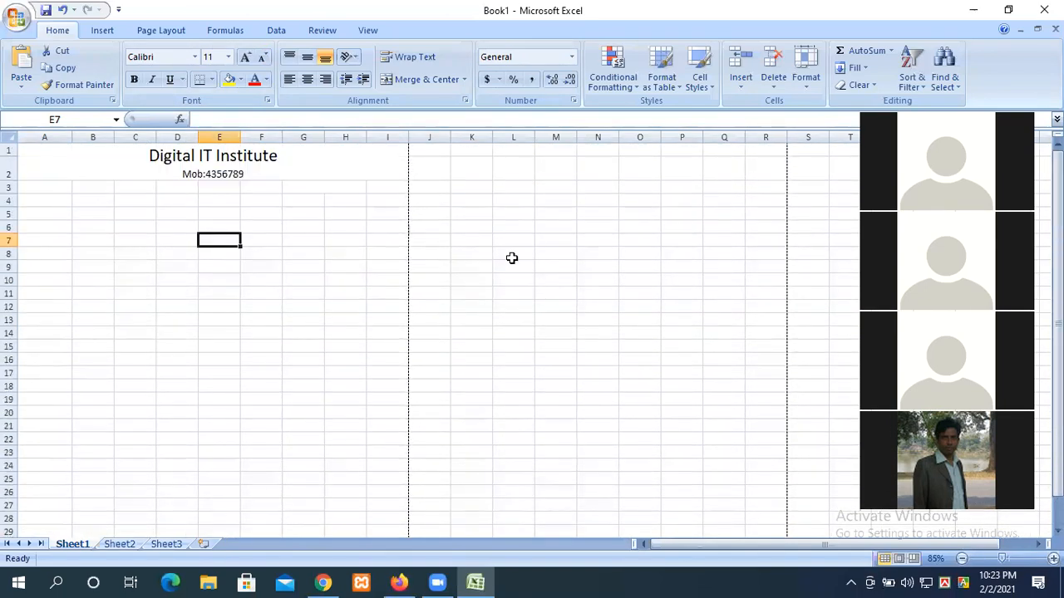
pyautogui.click(15, 20)
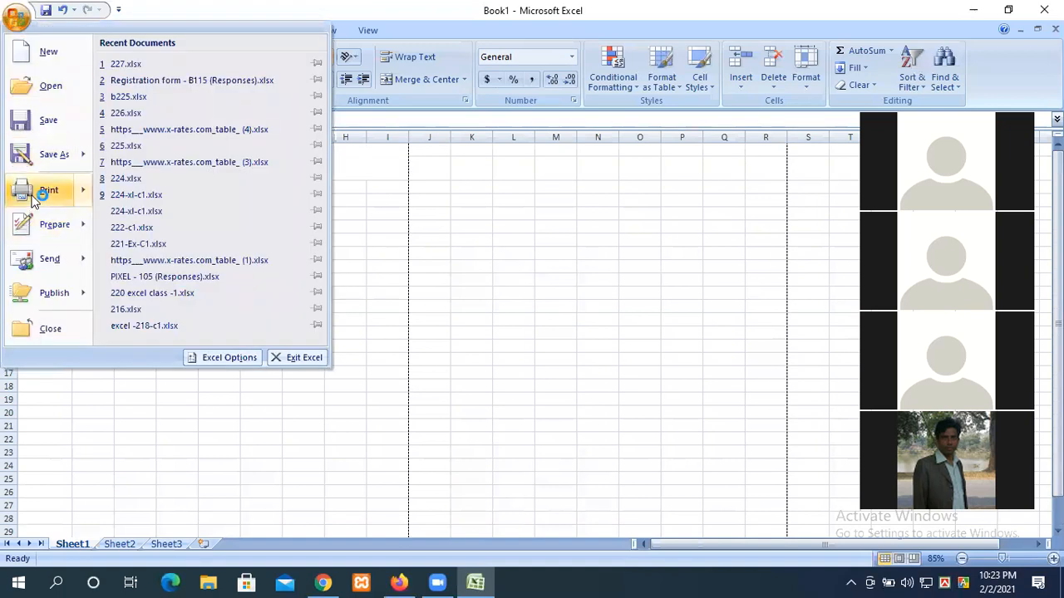
pyautogui.click(230, 136)
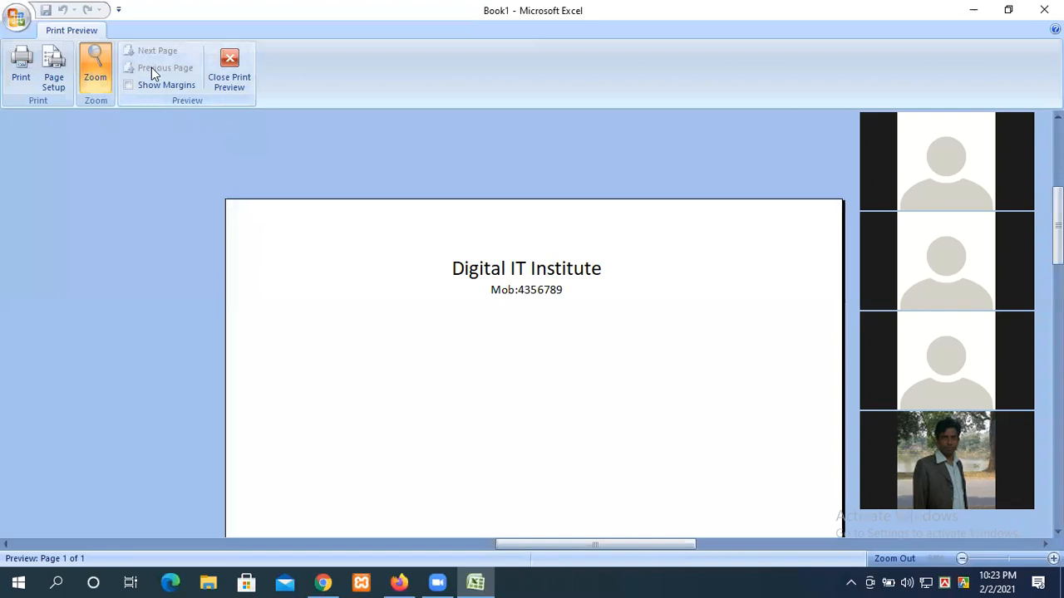
pyautogui.click(229, 66)
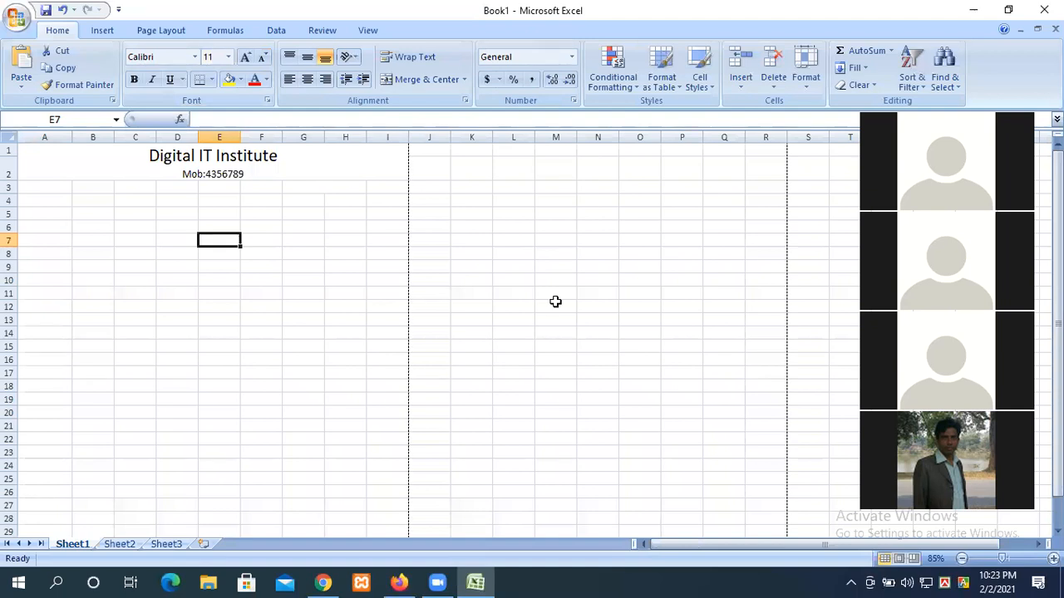
# Step: Select the range O6:R14 for the new table
pyautogui.scroll(-7, 612, 368)
pyautogui.scroll(7, 612, 369)
pyautogui.click(262, 268)
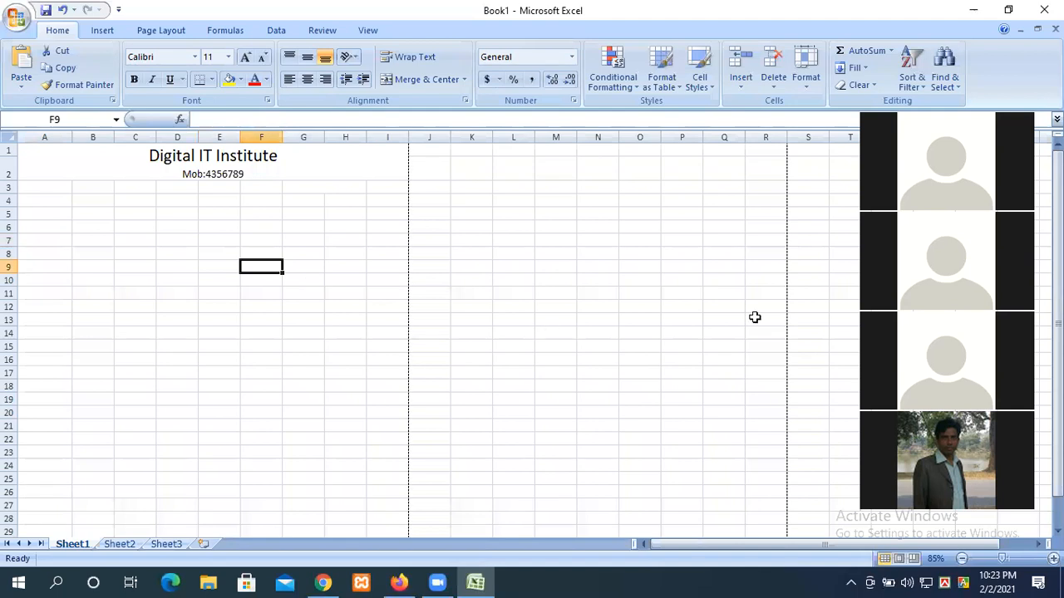
pyautogui.click(572, 432)
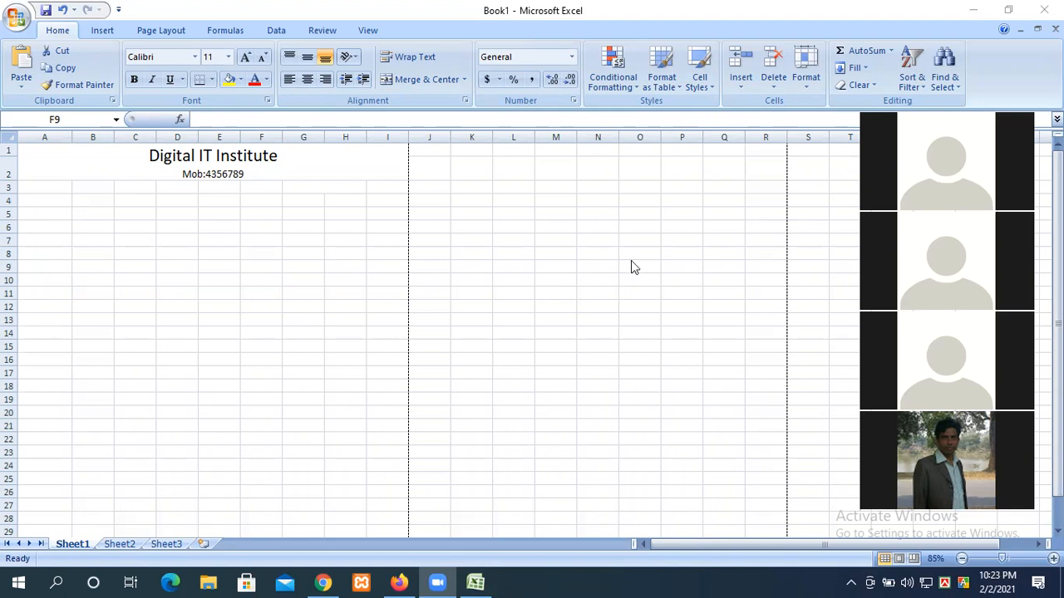
pyautogui.moveTo(632, 226); pyautogui.dragTo(754, 334)
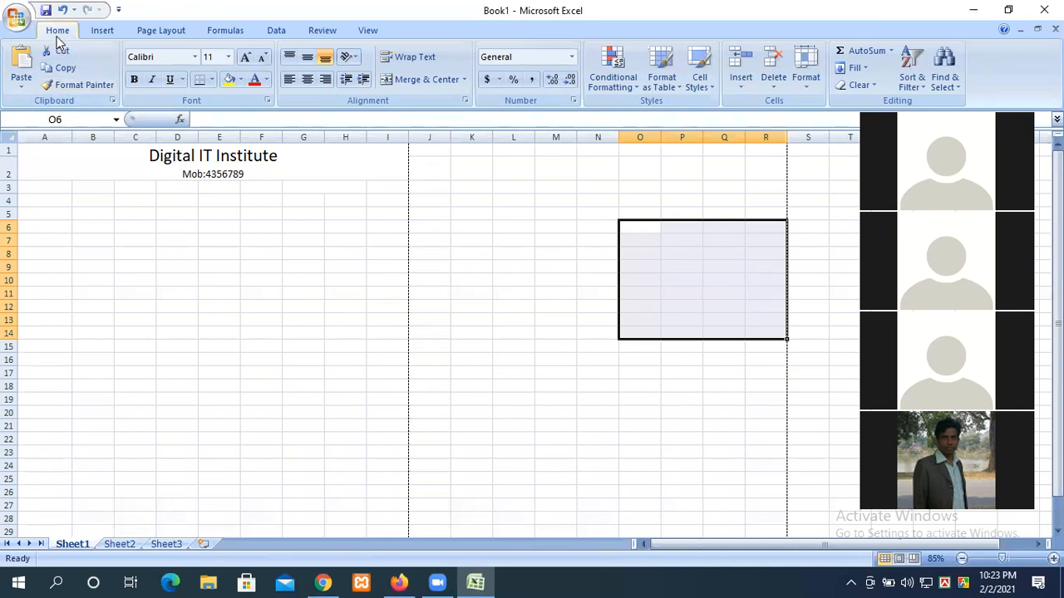
# Step: Format O6:R14 as a medium grey banded table with headers Column1 to Column4
pyautogui.click(664, 87)
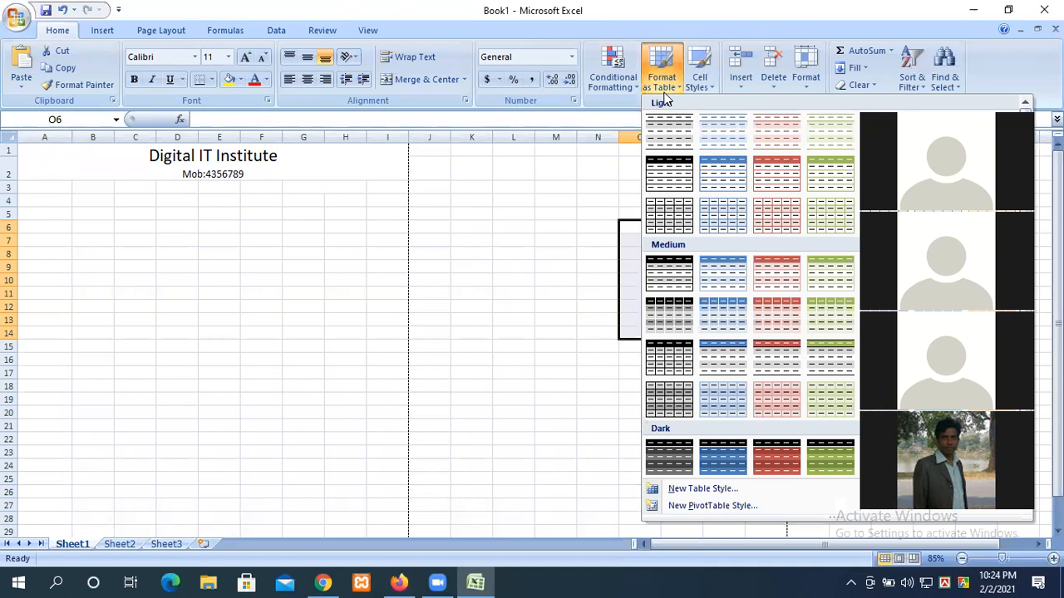
pyautogui.scroll(-1, 761, 316)
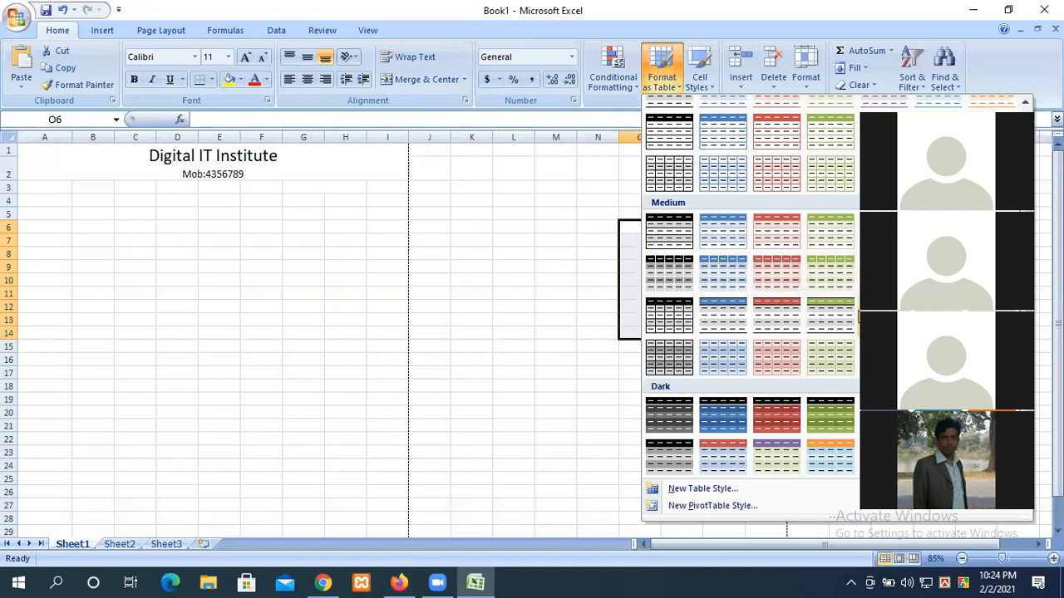
pyautogui.click(676, 310)
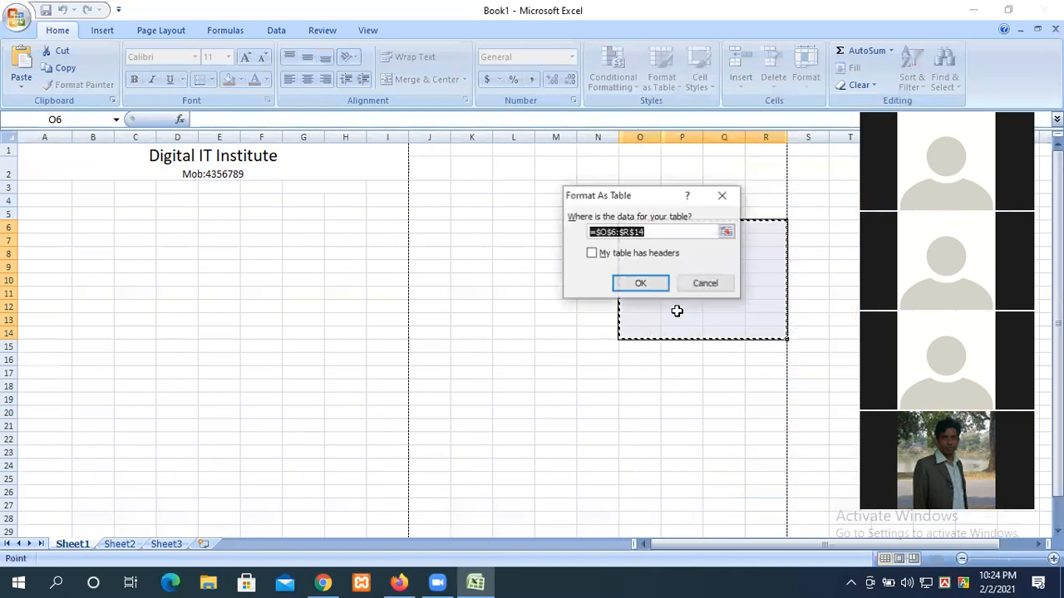
pyautogui.click(638, 283)
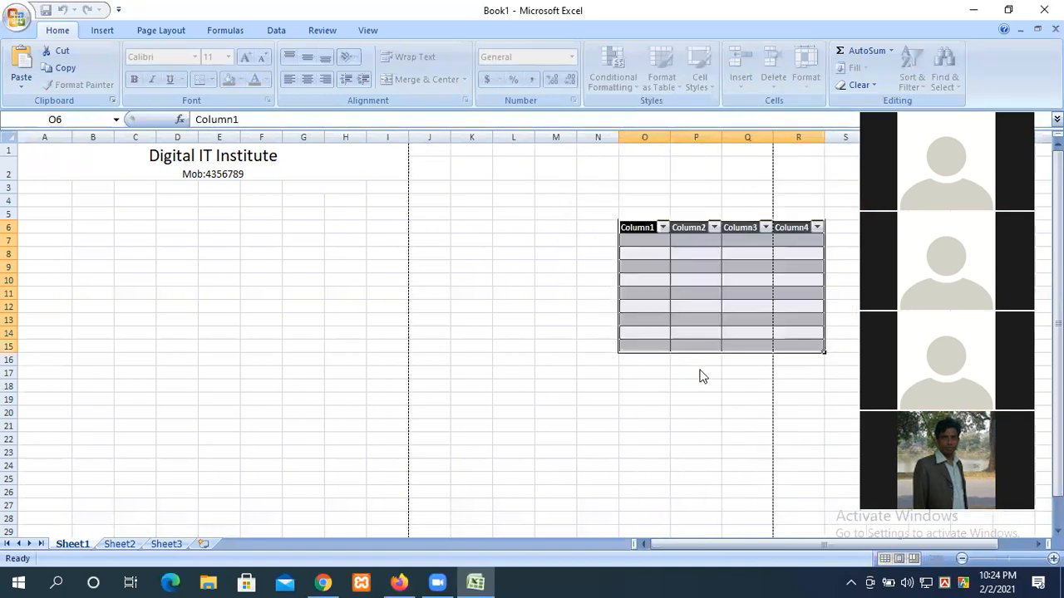
pyautogui.click(700, 376)
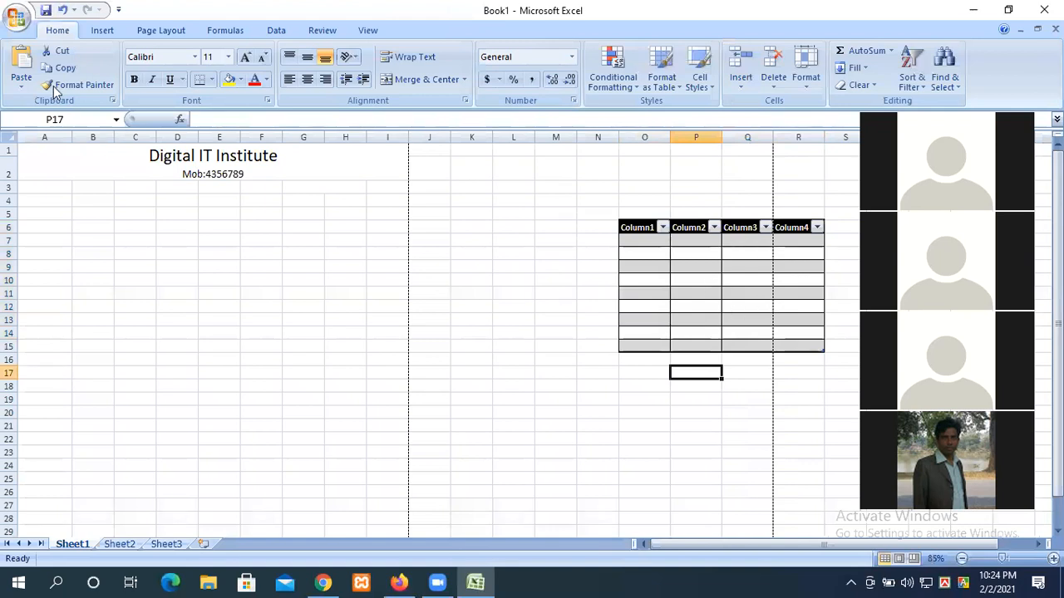
# Step: Select the marks-table range A5:I20
pyautogui.click(265, 254)
pyautogui.click(510, 281)
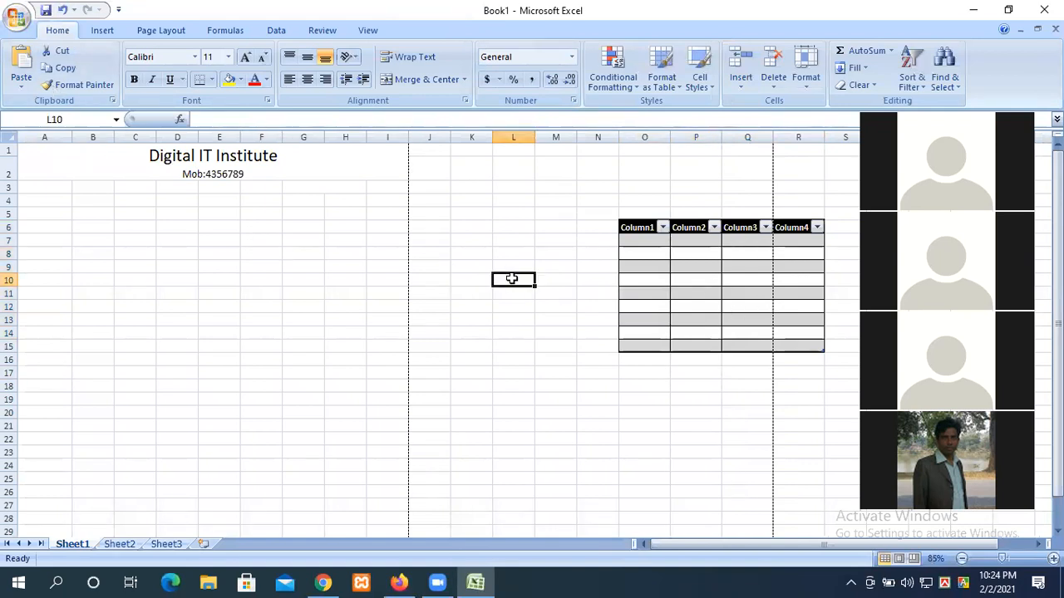
pyautogui.click(829, 399)
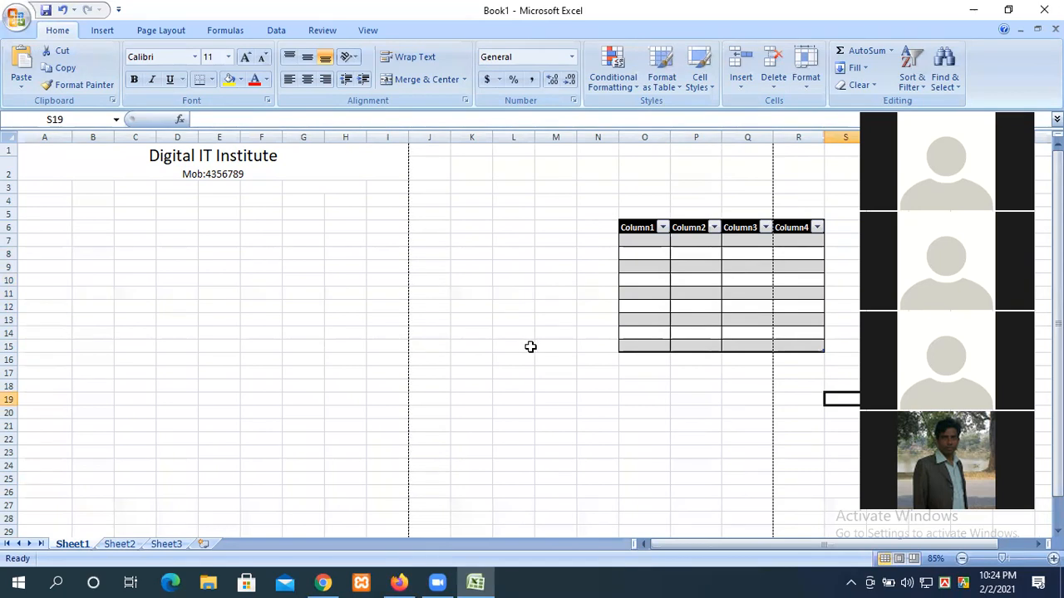
pyautogui.click(330, 320)
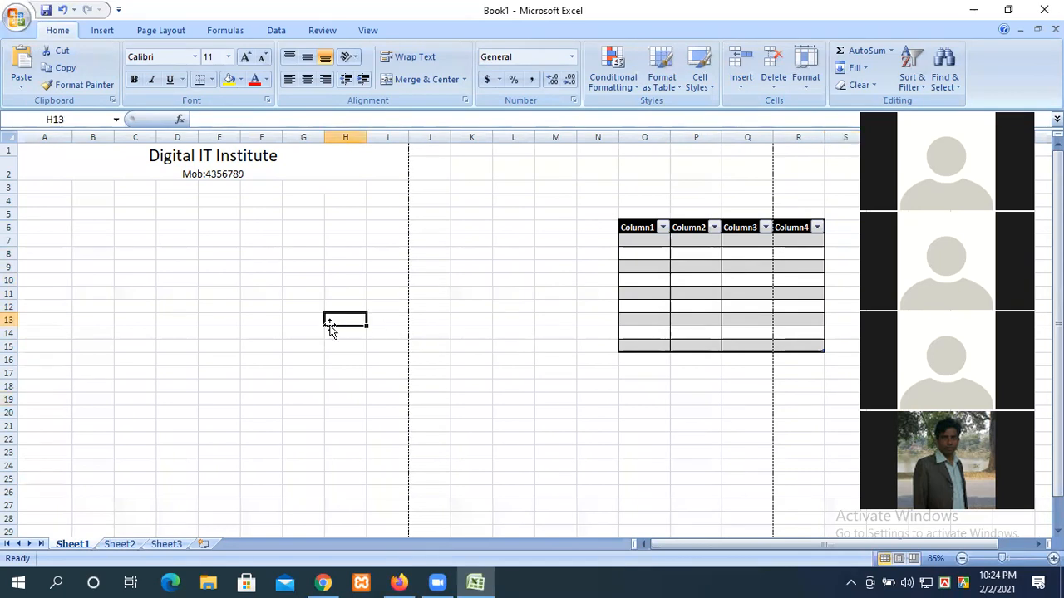
pyautogui.click(543, 240)
pyautogui.click(819, 202)
pyautogui.moveTo(804, 198); pyautogui.dragTo(829, 409)
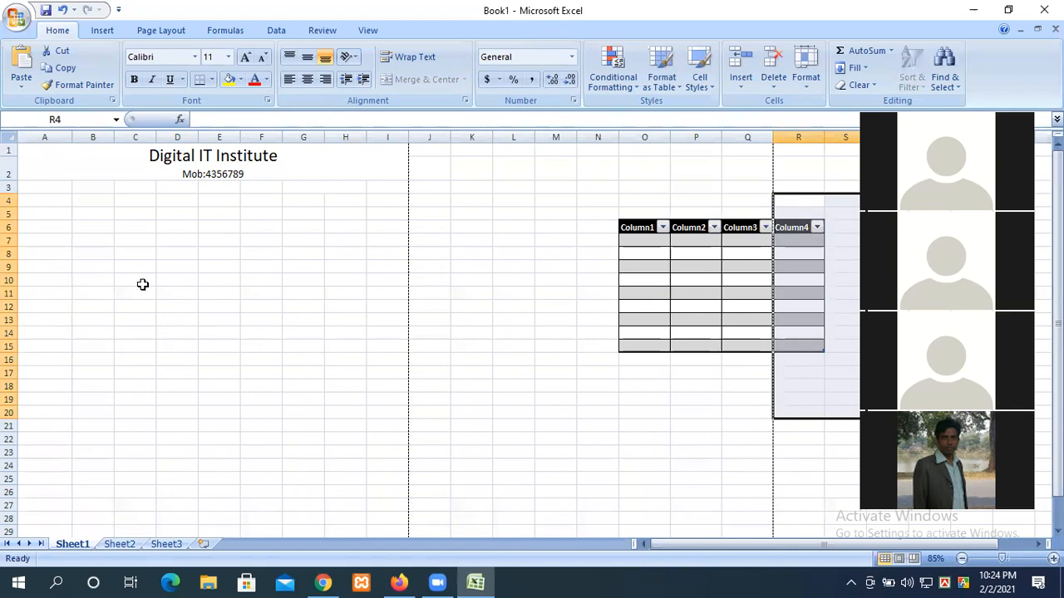
pyautogui.moveTo(45, 213); pyautogui.dragTo(388, 420)
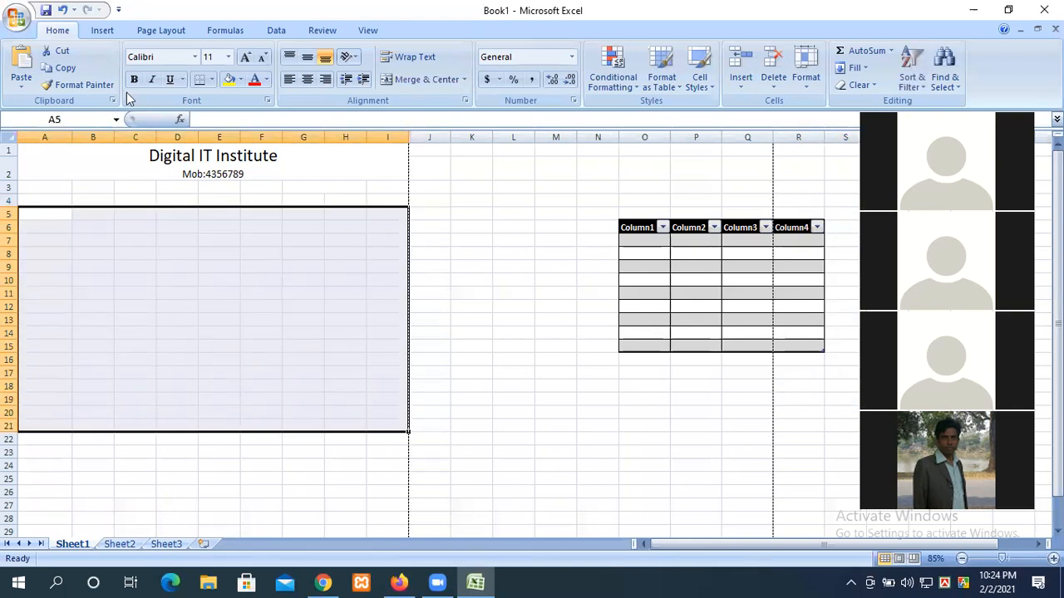
# Step: Rule every cell of A5:I21 with All Borders, then open the Office menu
pyautogui.click(211, 79)
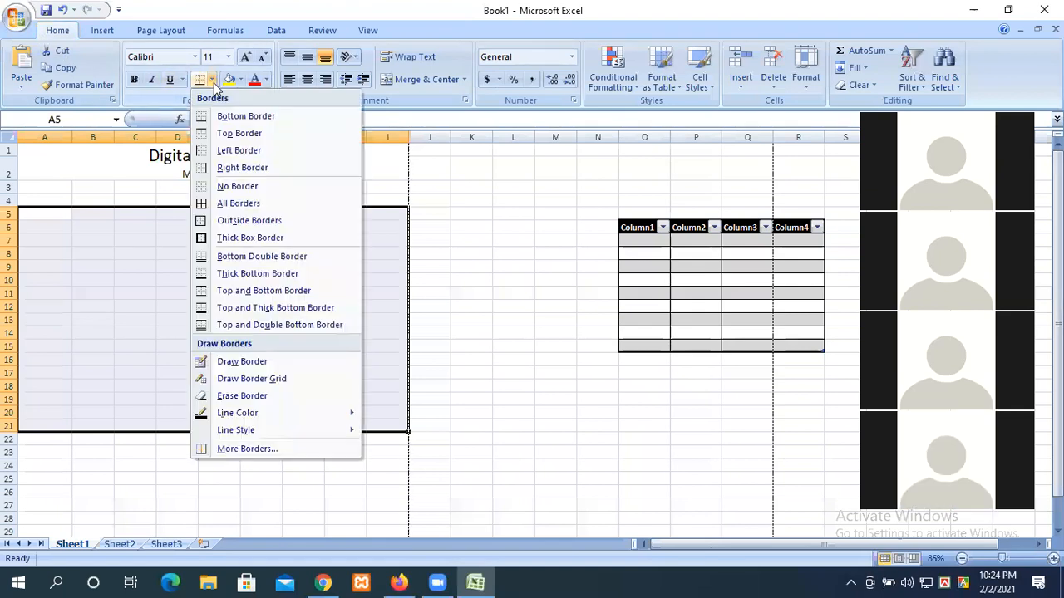
pyautogui.click(241, 206)
pyautogui.click(283, 256)
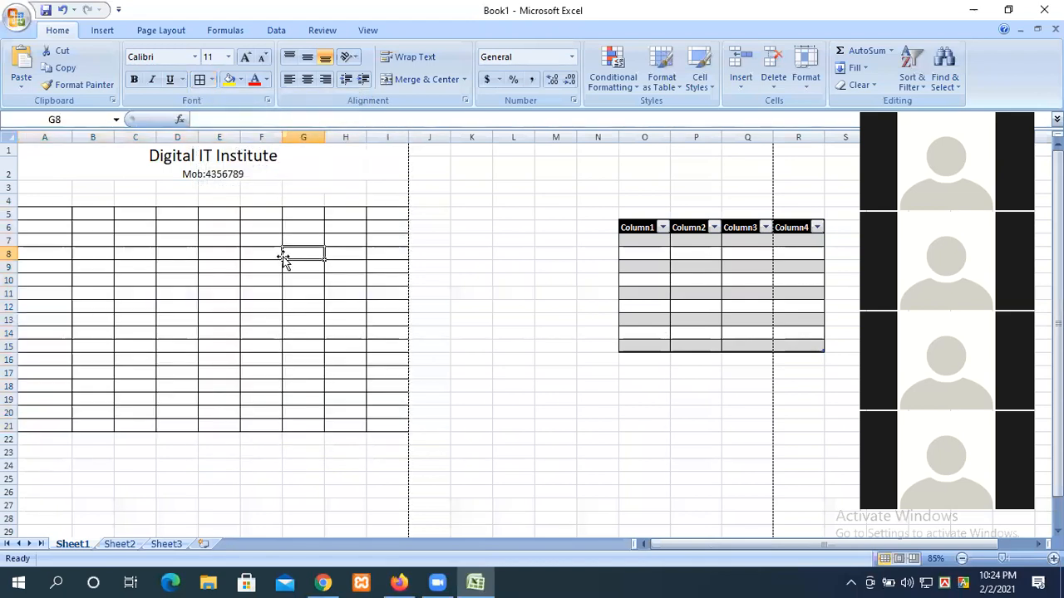
pyautogui.click(17, 18)
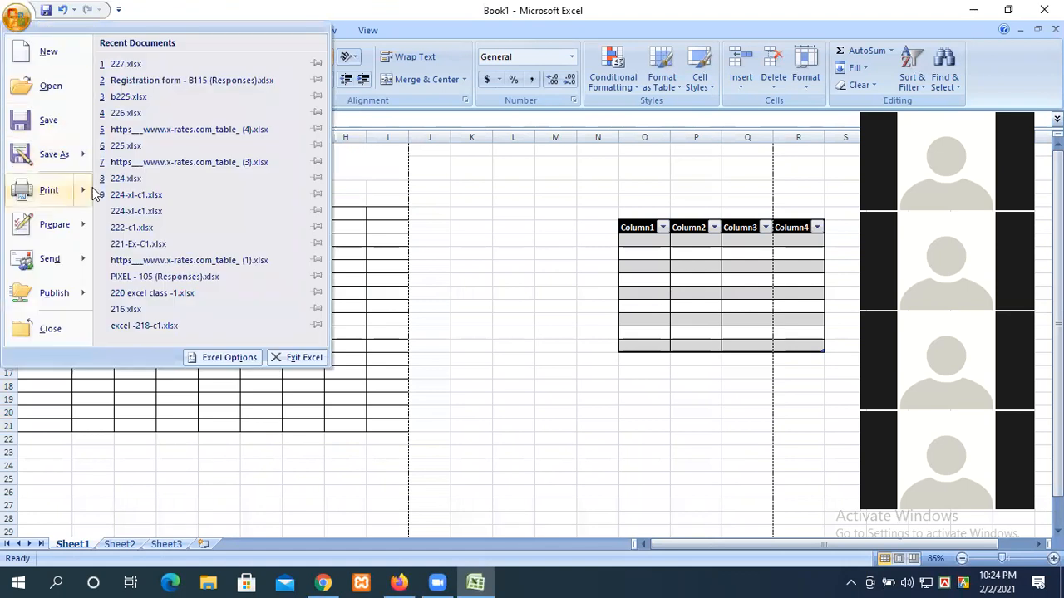
# Step: Page through all three print-preview pages, then close the preview
pyautogui.moveTo(93, 192)
pyautogui.click(133, 147)
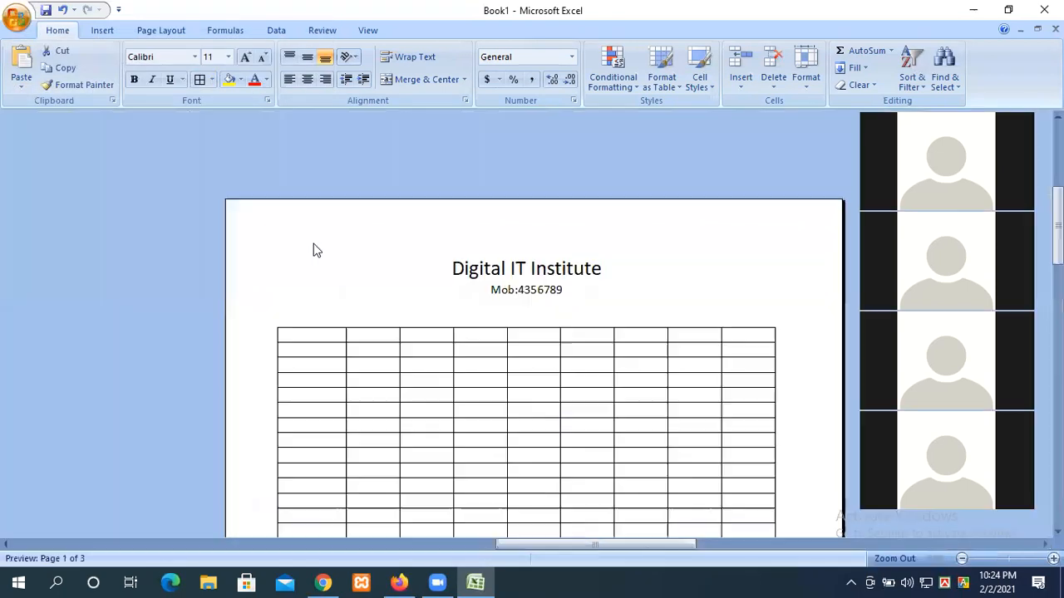
pyautogui.scroll(-3, 653, 349)
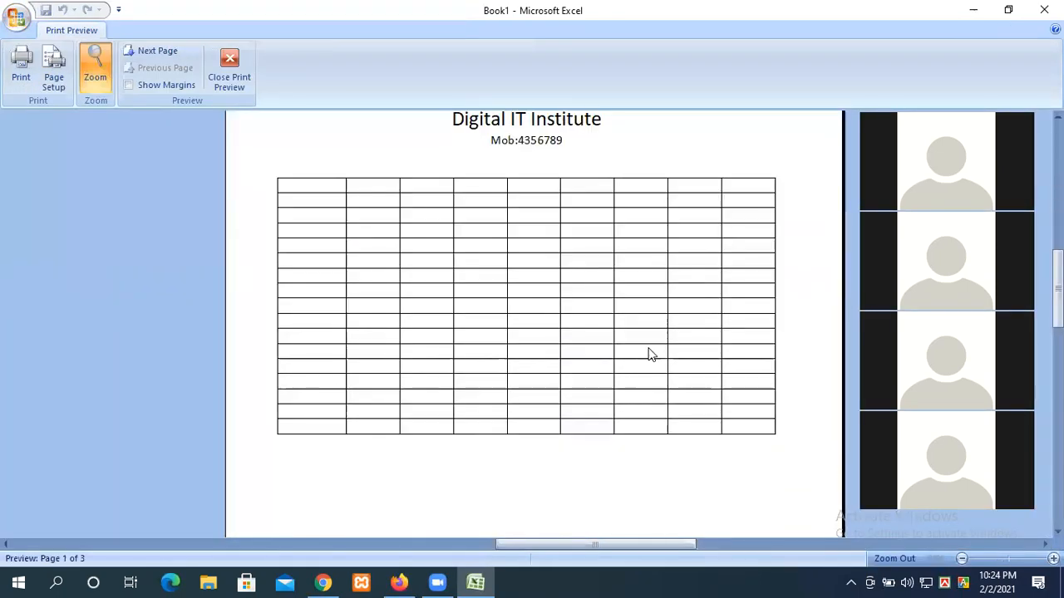
pyautogui.click(148, 53)
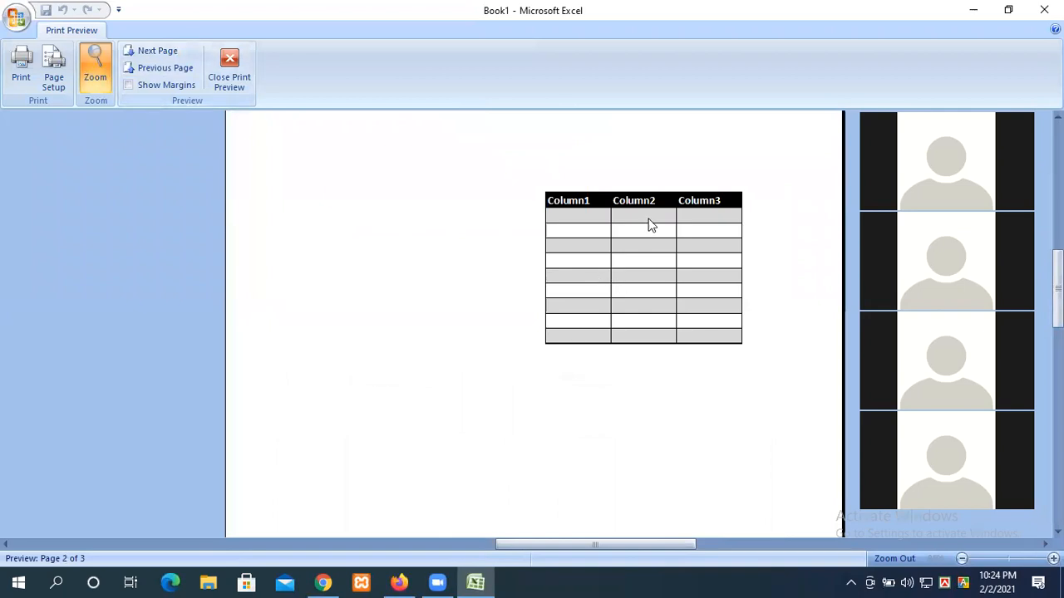
pyautogui.click(159, 50)
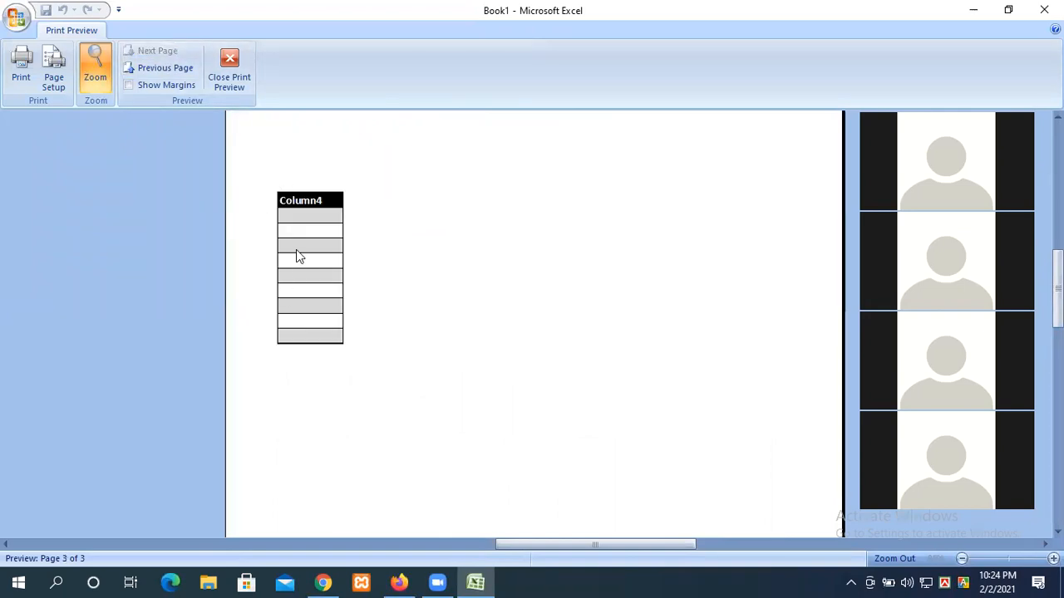
pyautogui.click(230, 81)
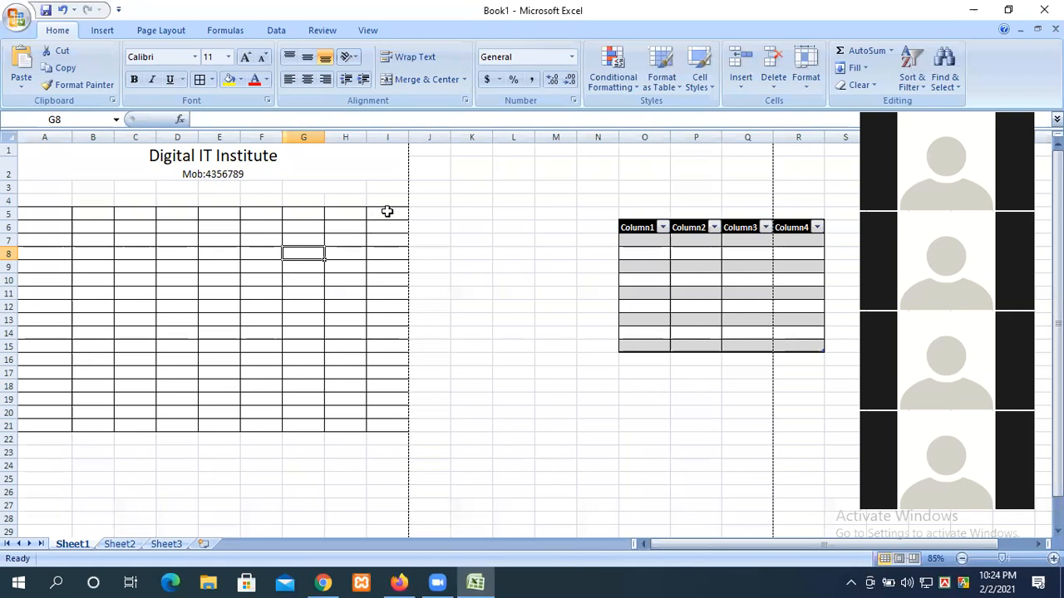
# Step: Fill the header row A5:I5 blue
pyautogui.keyDown('ctrl'); pyautogui.scroll(2, 385, 214); pyautogui.keyUp('ctrl')
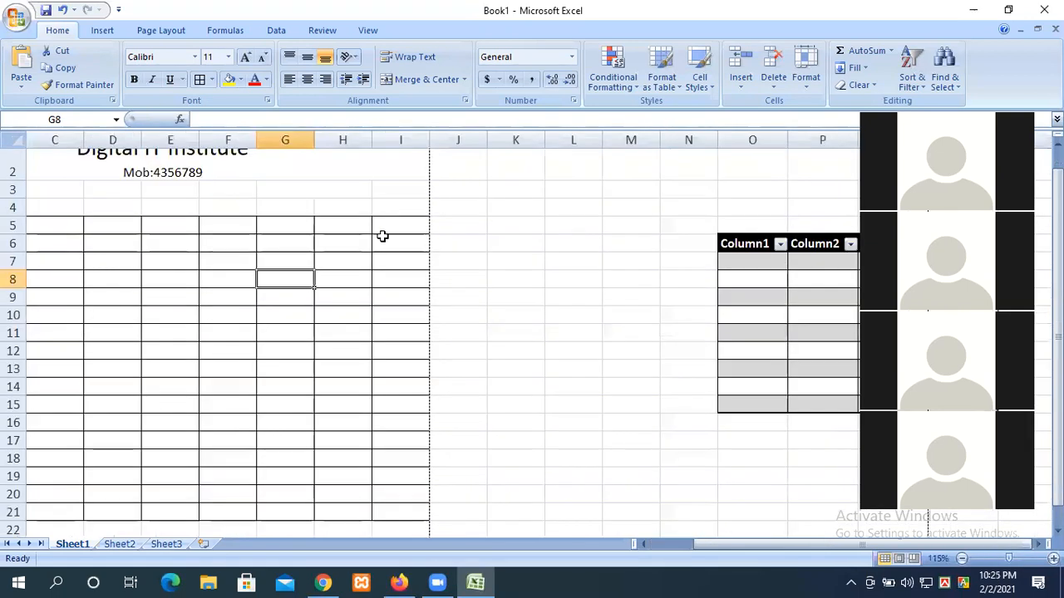
pyautogui.moveTo(697, 539); pyautogui.dragTo(692, 540)
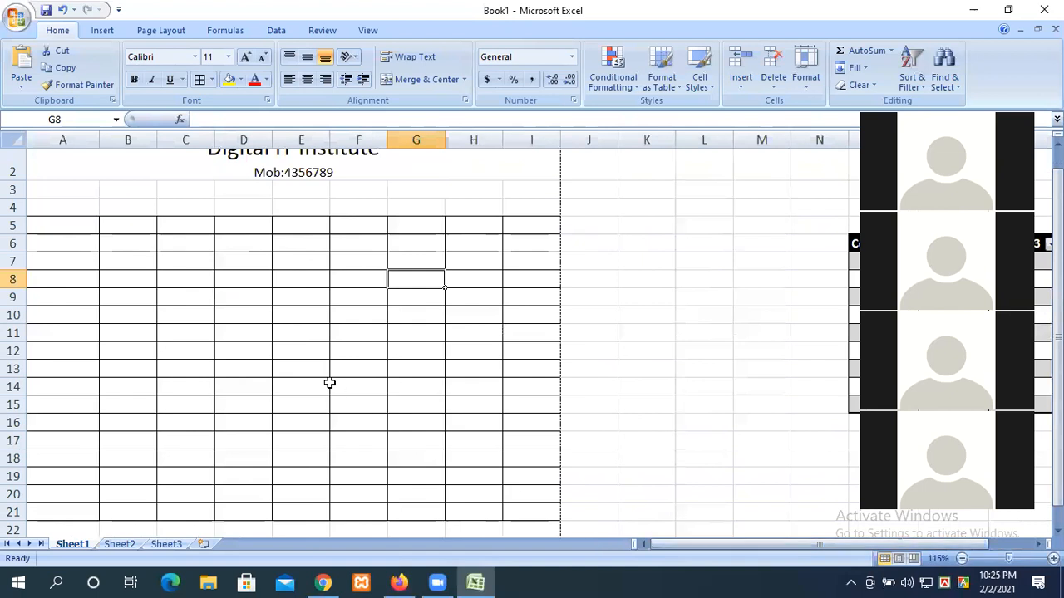
pyautogui.moveTo(517, 220); pyautogui.dragTo(59, 225)
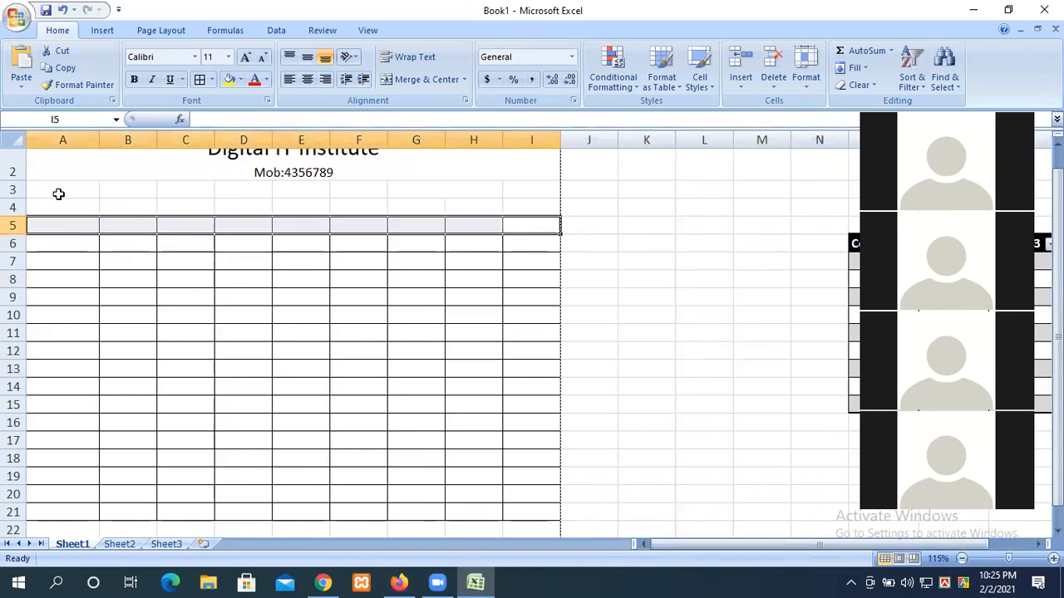
pyautogui.click(240, 79)
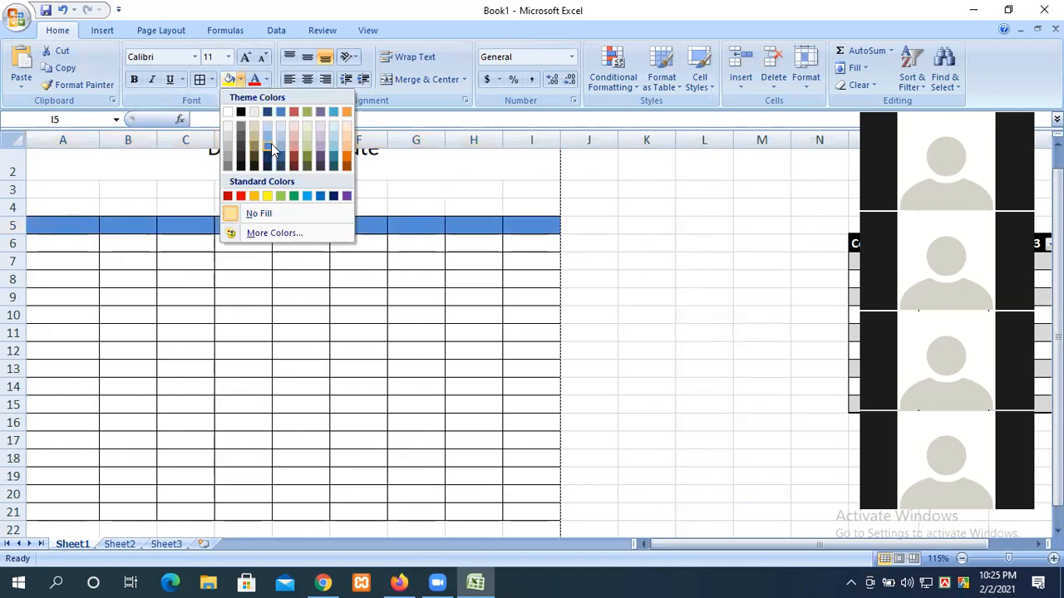
pyautogui.click(280, 143)
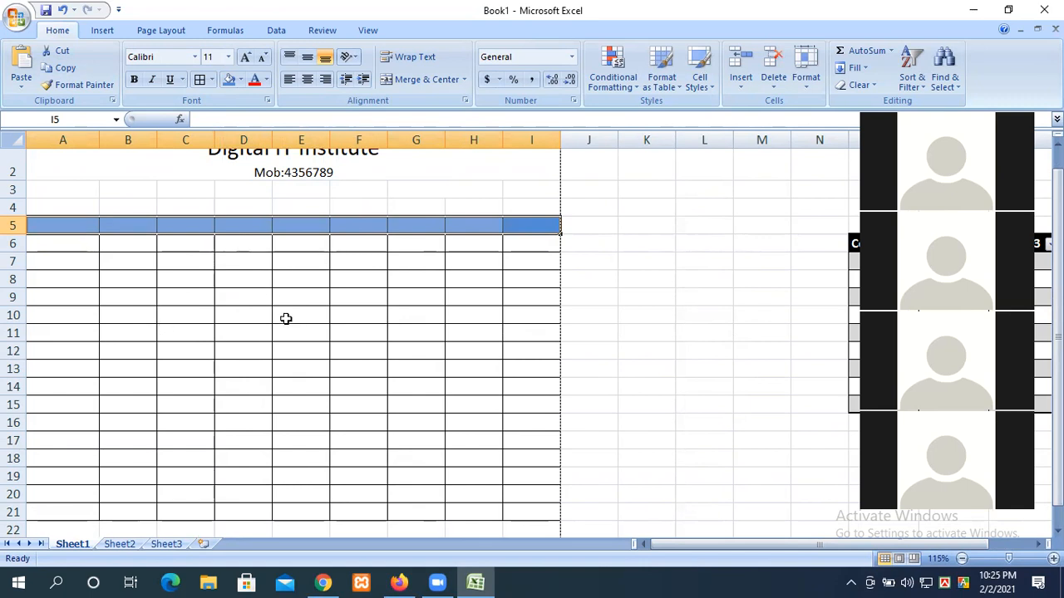
# Step: Give the name column A6:A21 an orange cell style
pyautogui.scroll(-2, 286, 319)
pyautogui.moveTo(85, 389); pyautogui.dragTo(80, 359)
pyautogui.scroll(-3, 81, 358)
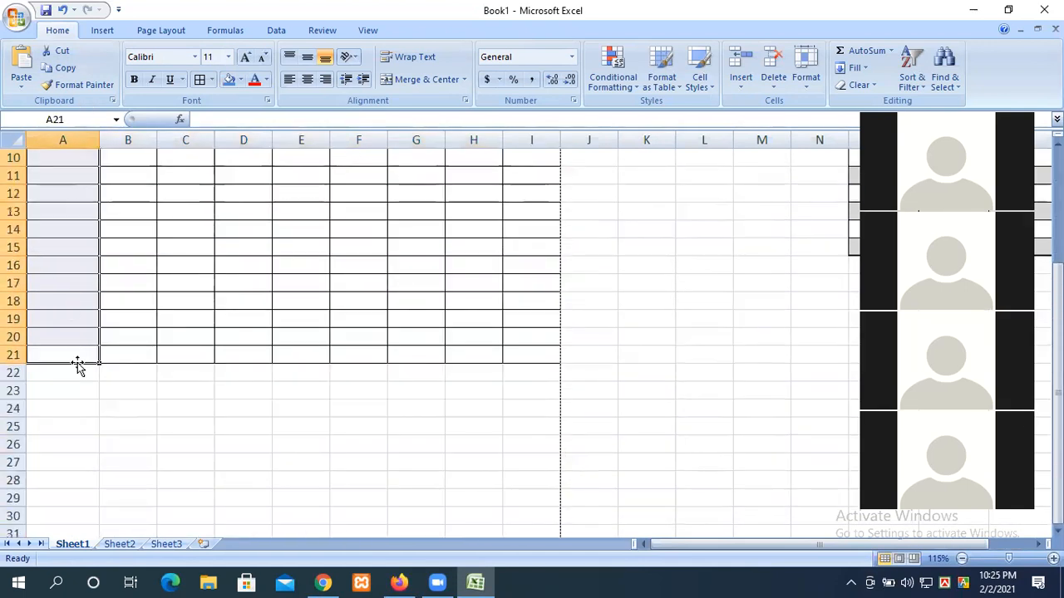
pyautogui.scroll(3, 77, 366)
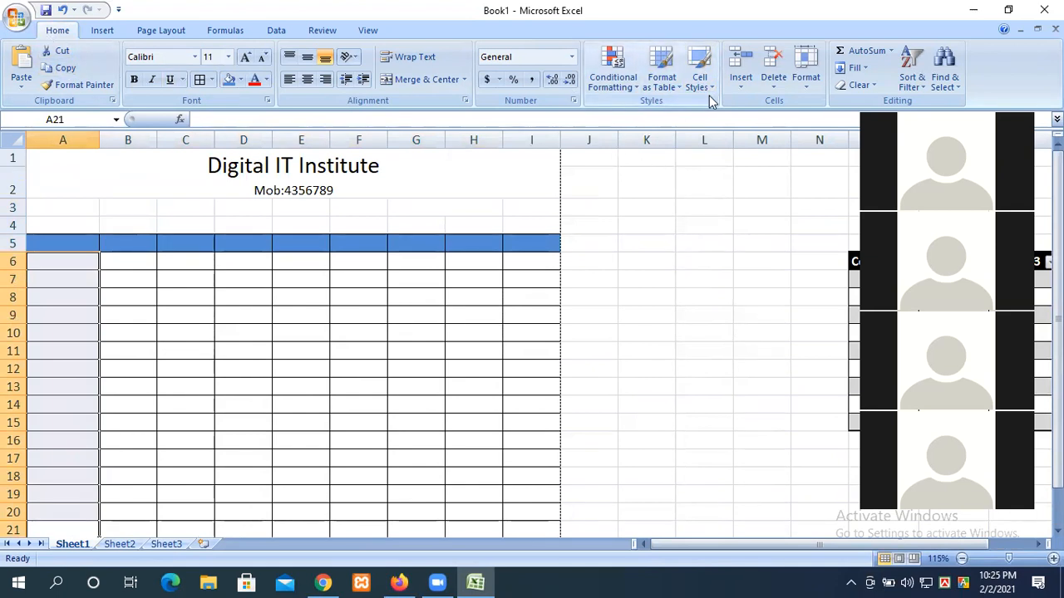
pyautogui.click(708, 91)
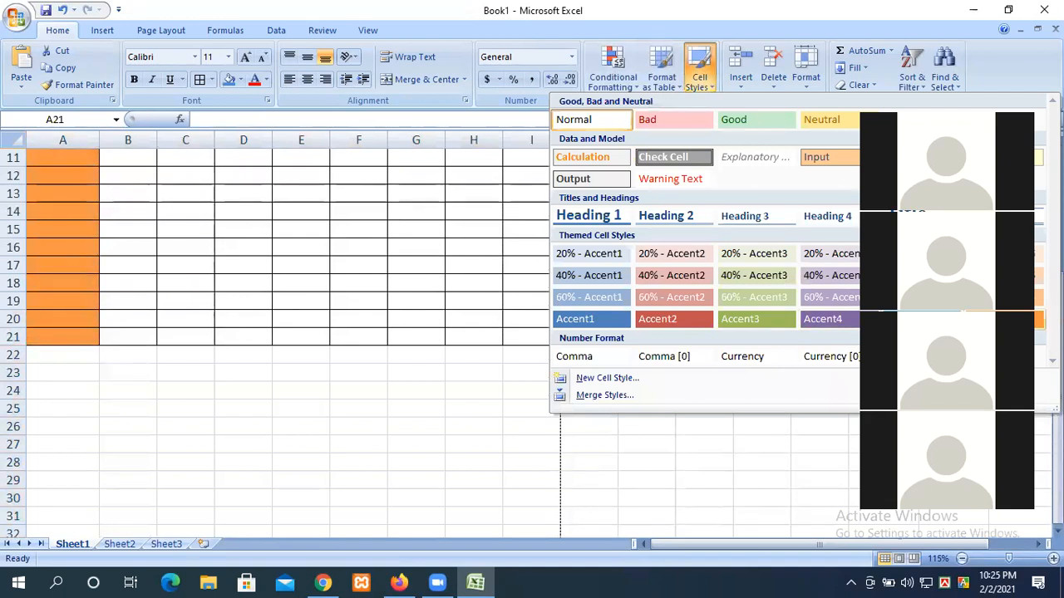
pyautogui.scroll(4, 205, 325)
pyautogui.click(241, 262)
# Step: Apply the light yellow Neutral cell style to B6:I21
pyautogui.moveTo(133, 262); pyautogui.dragTo(531, 475)
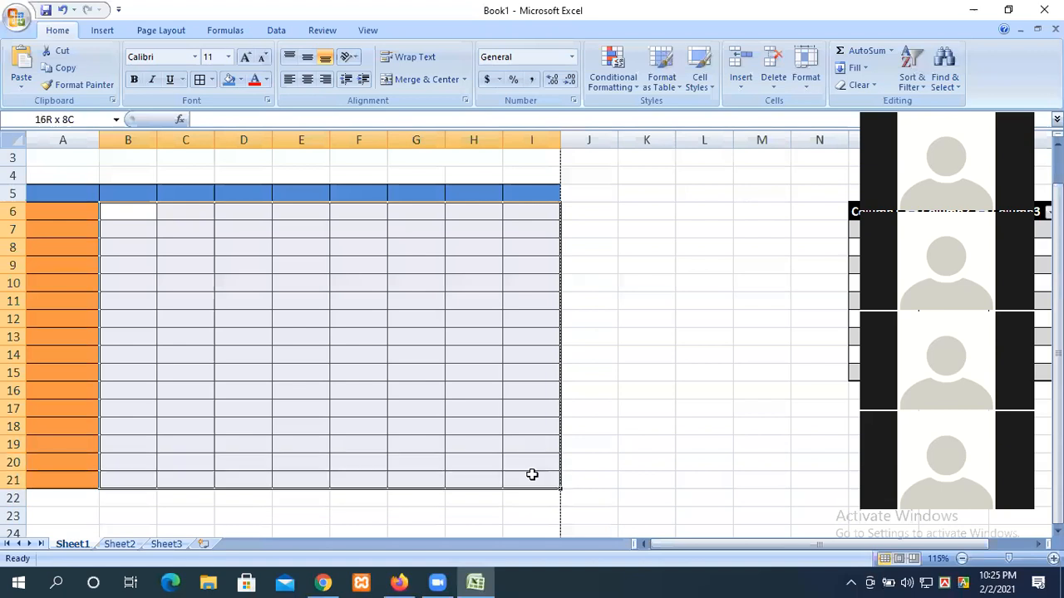
pyautogui.click(695, 90)
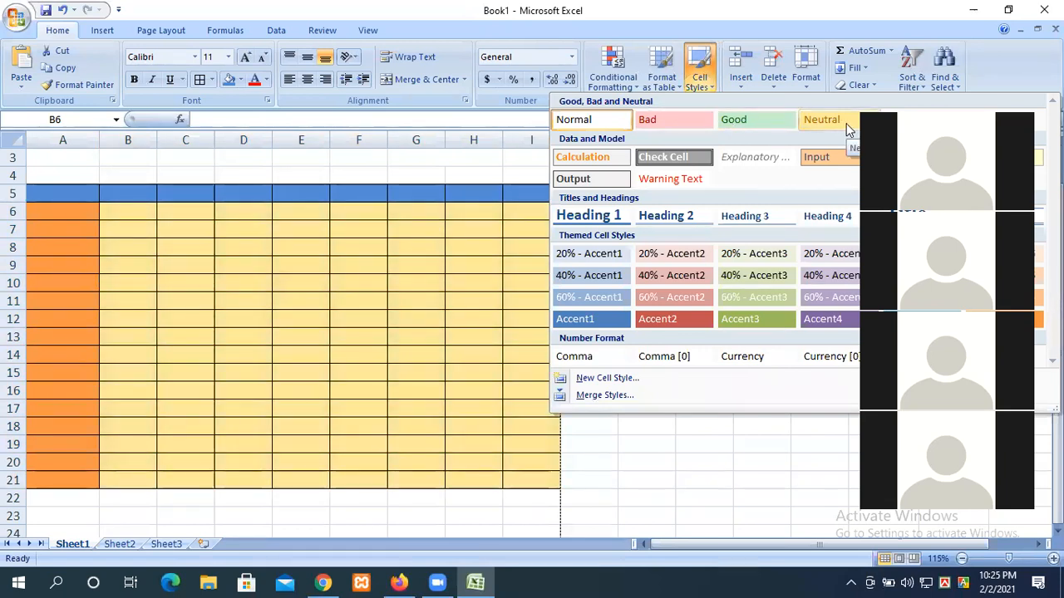
pyautogui.click(285, 357)
pyautogui.click(285, 356)
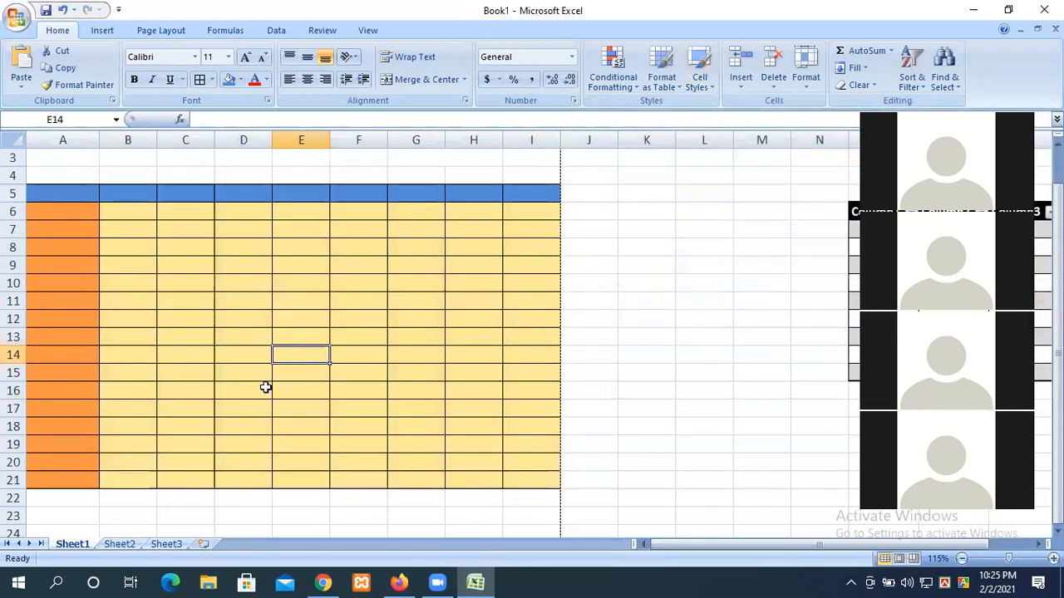
pyautogui.scroll(1, 263, 379)
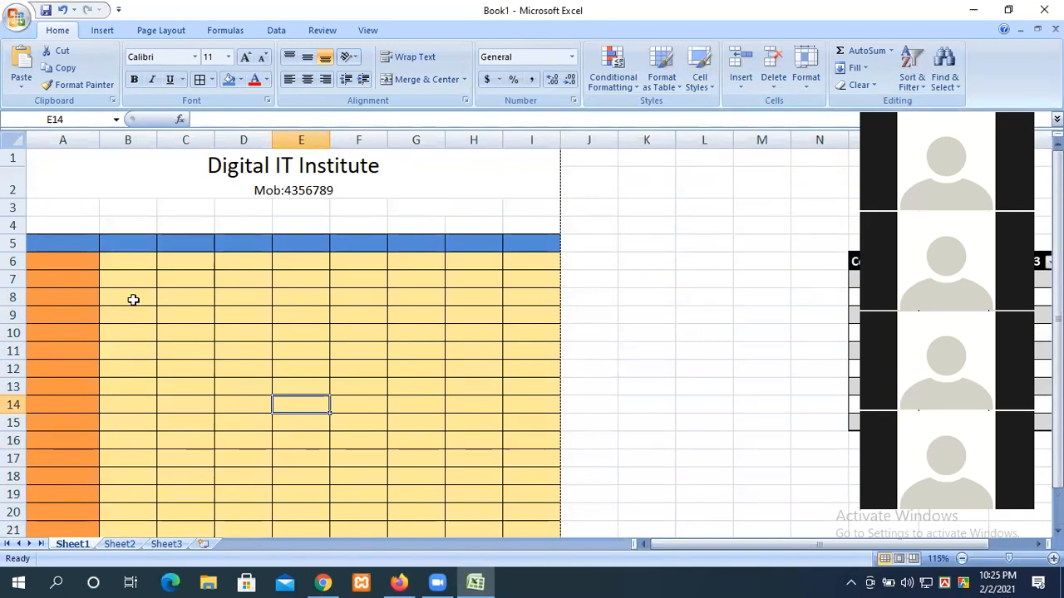
# Step: Enter the headings Name, Bangla, english, History and Math across A5:E5
pyautogui.click(55, 242)
pyautogui.write('Name')
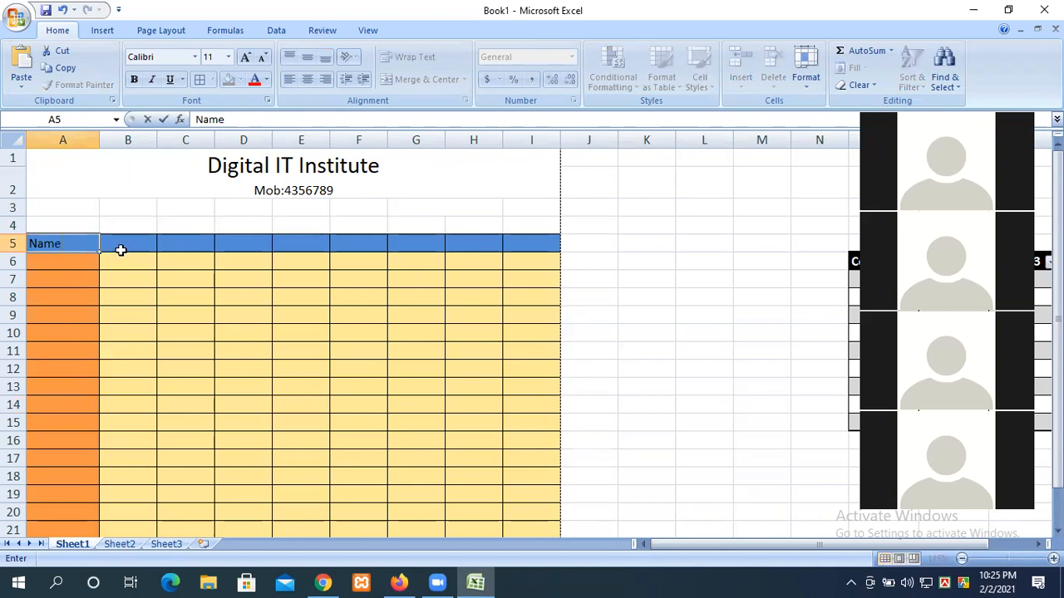
pyautogui.click(120, 249)
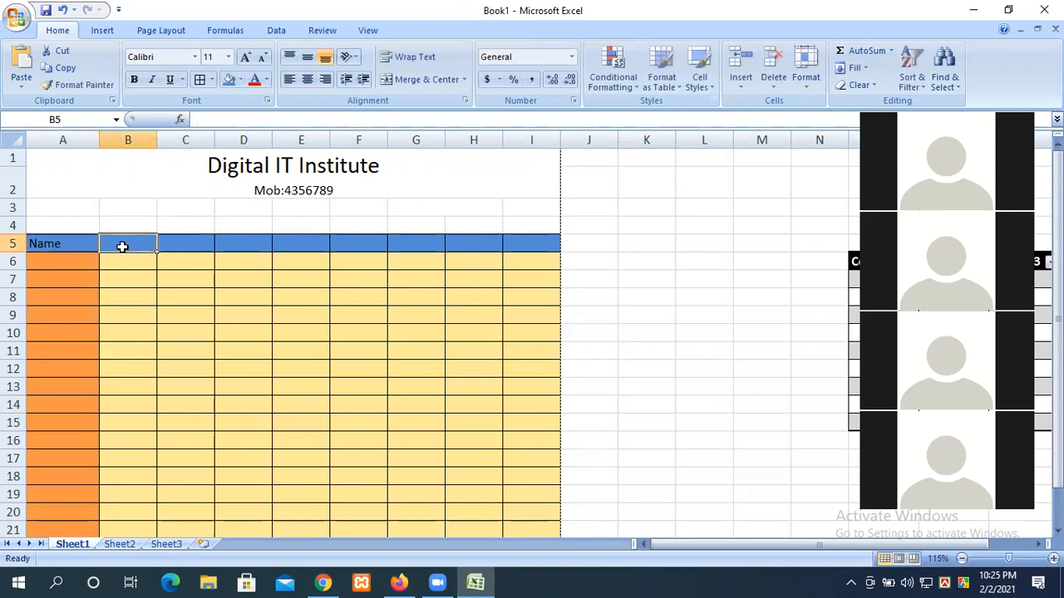
pyautogui.write('Ba')
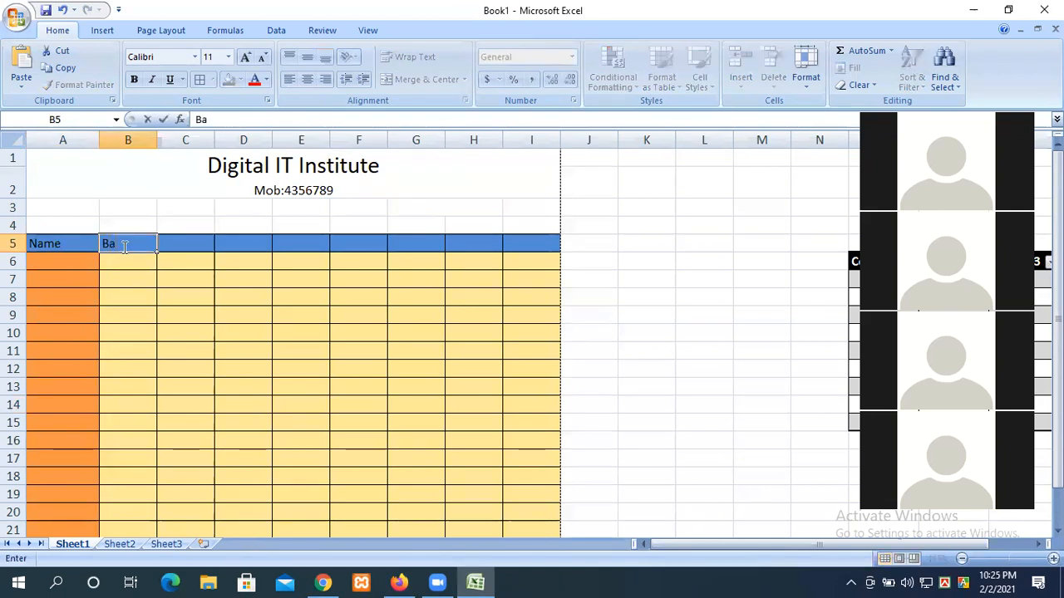
pyautogui.write('ngla')
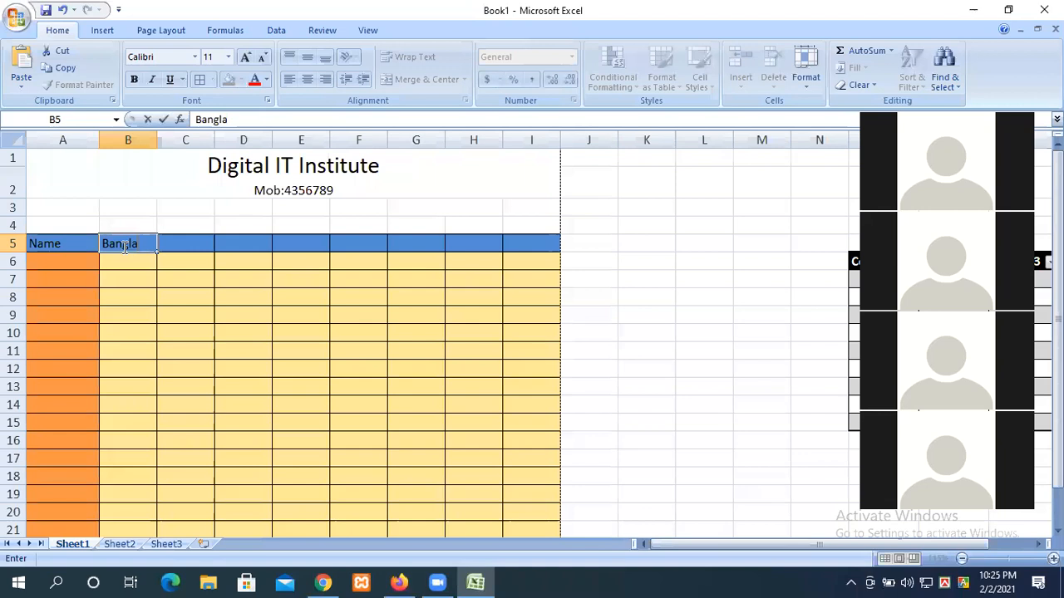
pyautogui.click(189, 240)
pyautogui.write('english')
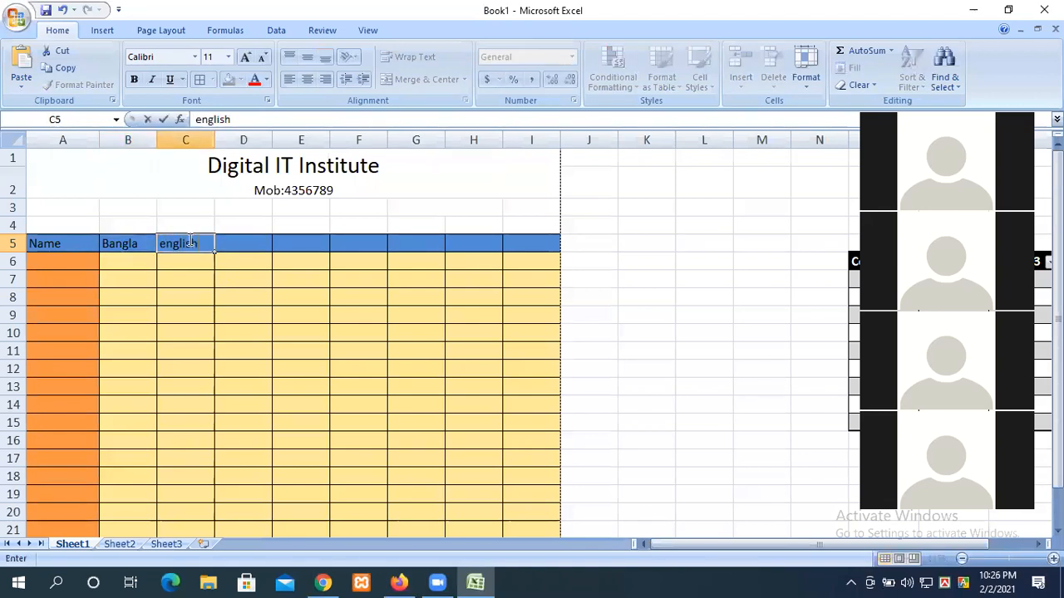
pyautogui.press('Tab')
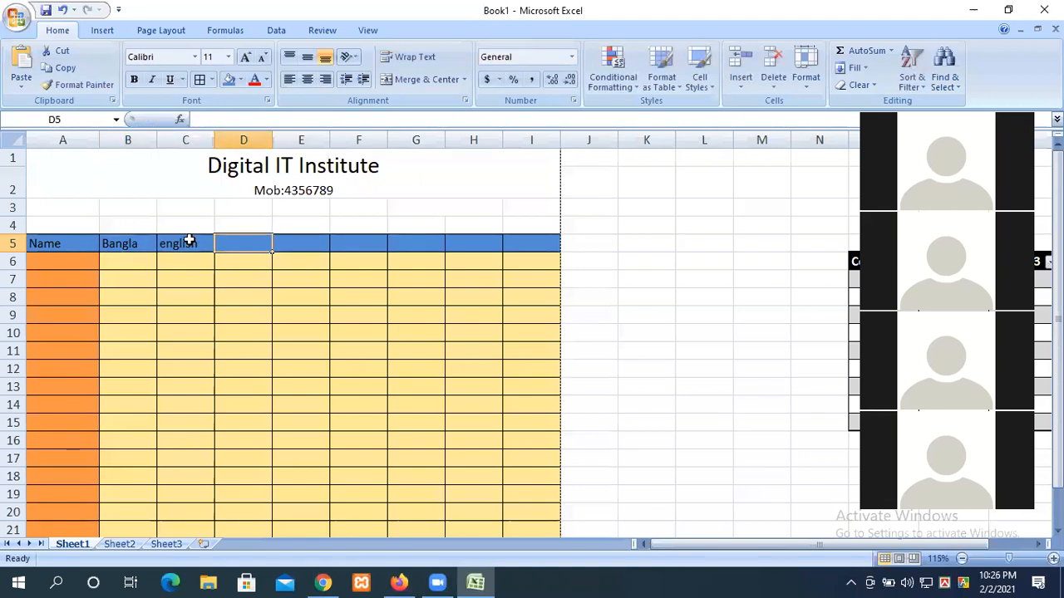
pyautogui.write('History')
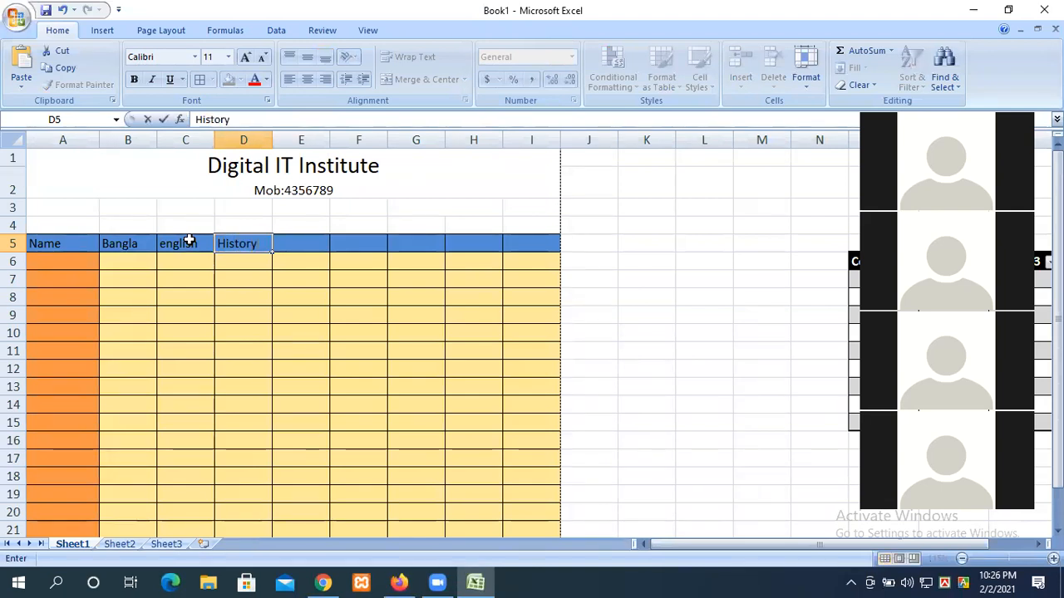
pyautogui.press('Tab')
pyautogui.write('Ma')
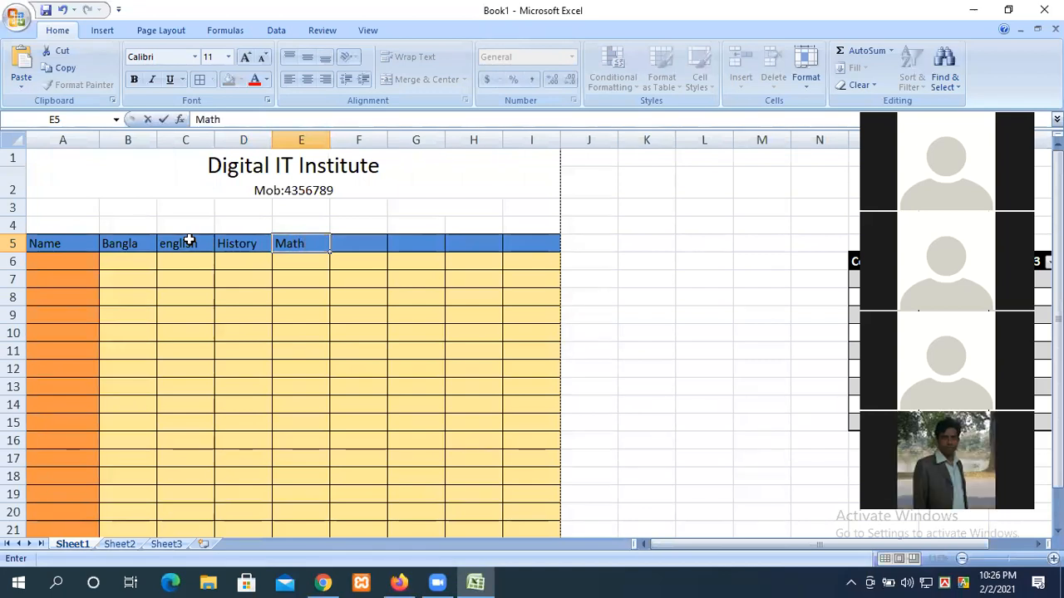
# Step: Enter seven student names down column A starting at A6
pyautogui.click(79, 265)
pyautogui.write('A')
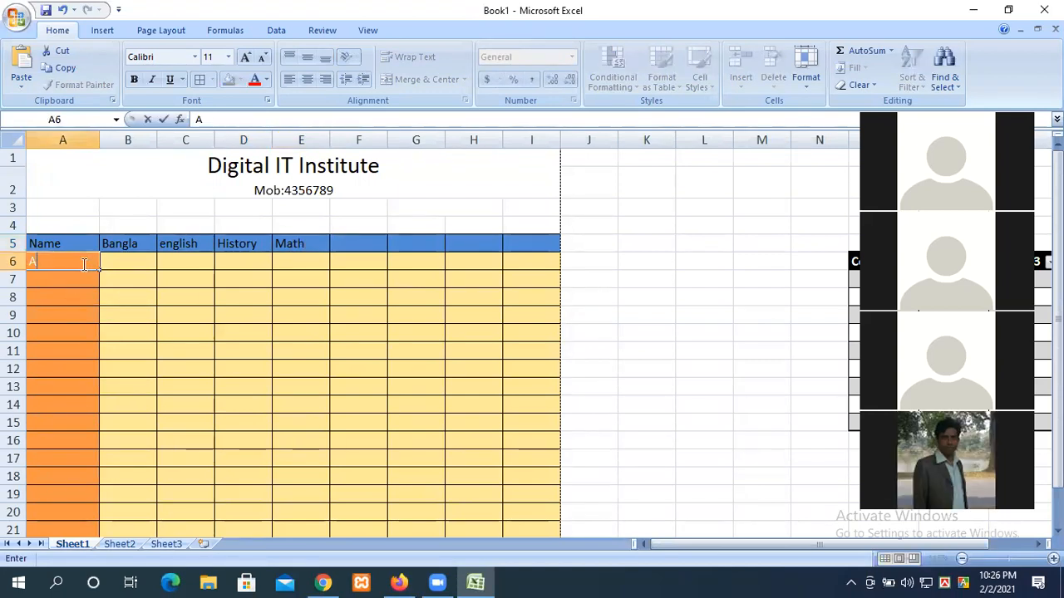
pyautogui.write('zad')
pyautogui.press('Return')
pyautogui.write('rohim')
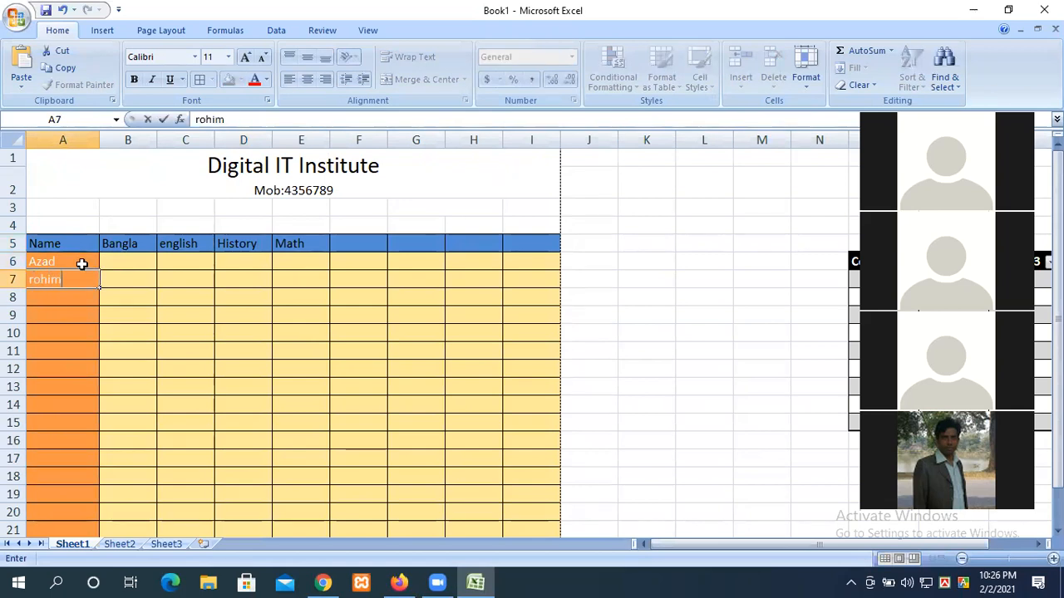
pyautogui.press('Return')
pyautogui.write('korim')
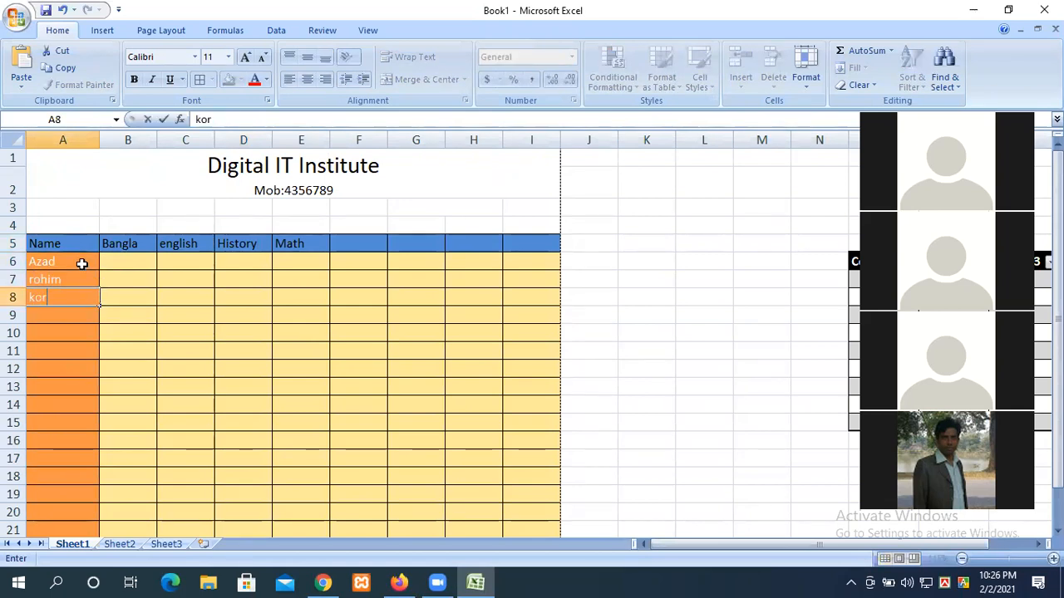
pyautogui.press('Return')
pyautogui.write('rupa')
pyautogui.press('Return')
pyautogui.write('kanta')
pyautogui.press('Return')
pyautogui.write('belal')
pyautogui.press('Return')
pyautogui.write('zahi')
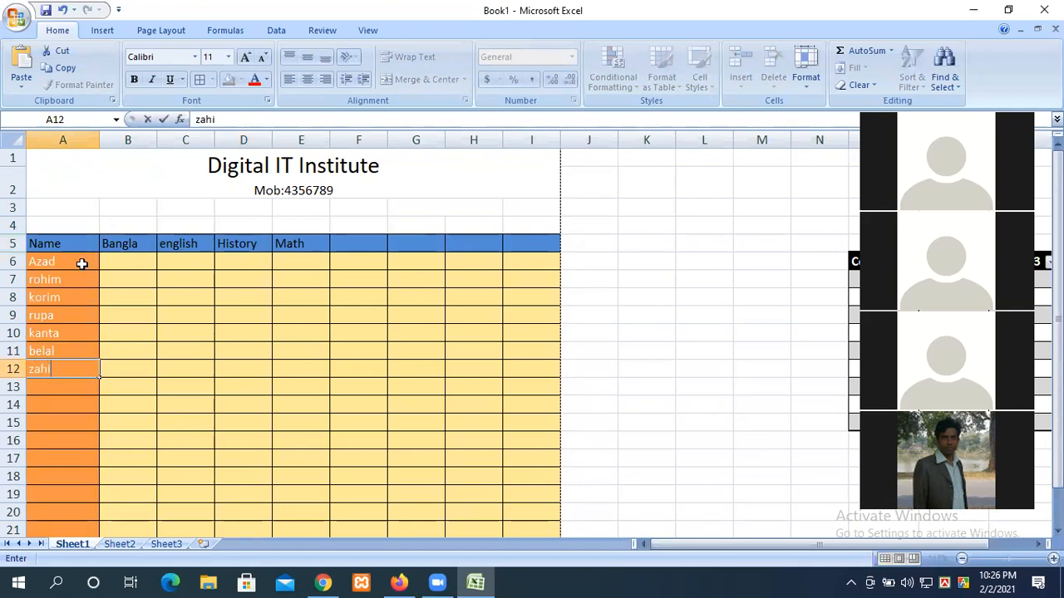
pyautogui.write('r')
pyautogui.press('Return')
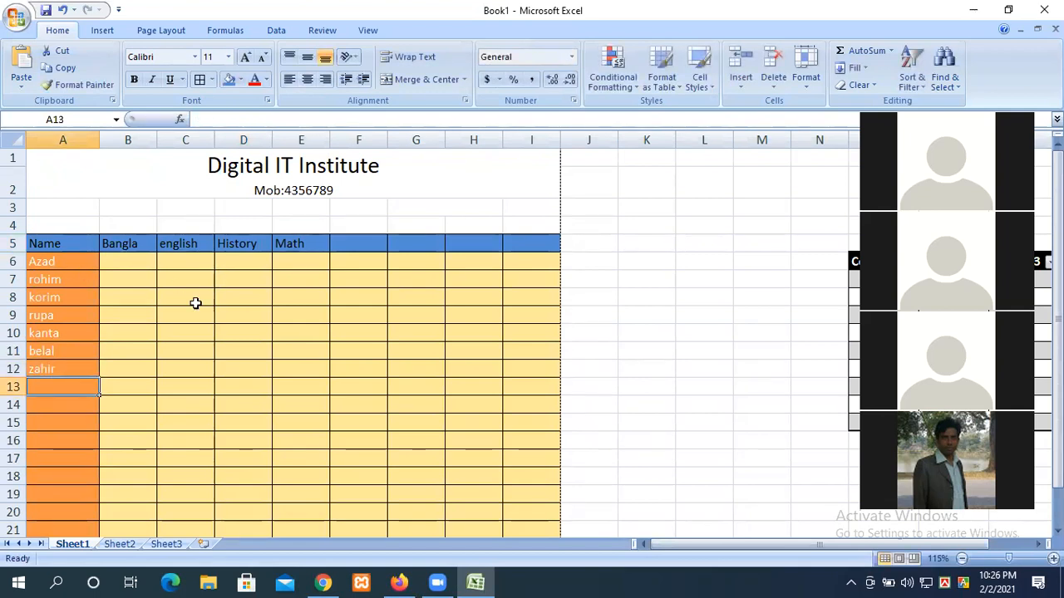
# Step: Enter the first student's marks 45, 76, 98 and 67 in B6:E6
pyautogui.scroll(3, 195, 303)
pyautogui.click(172, 197)
pyautogui.write('45')
pyautogui.click(277, 201)
pyautogui.write('76')
pyautogui.click(341, 197)
pyautogui.write('98')
pyautogui.click(411, 197)
pyautogui.write('67')
# Step: Enter the second student's Math 67, History 56 and english 23 marks
pyautogui.click(403, 214)
pyautogui.write('67')
pyautogui.click(339, 226)
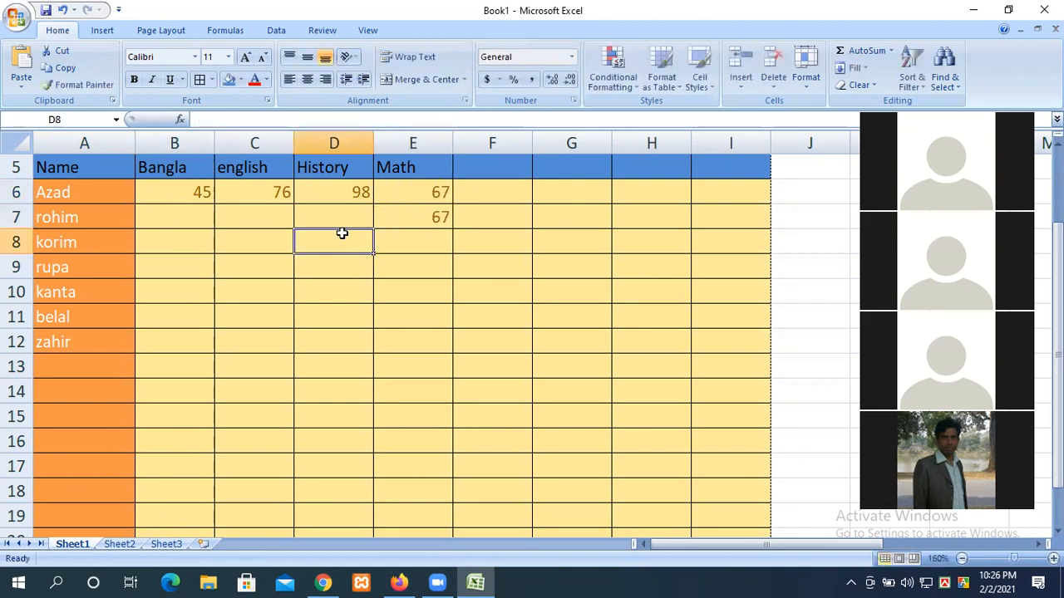
pyautogui.write('56')
pyautogui.click(257, 212)
pyautogui.write('23')
# Step: Enter the third student's english 67, History 87 and Math 99 marks
pyautogui.click(284, 244)
pyautogui.write('678')
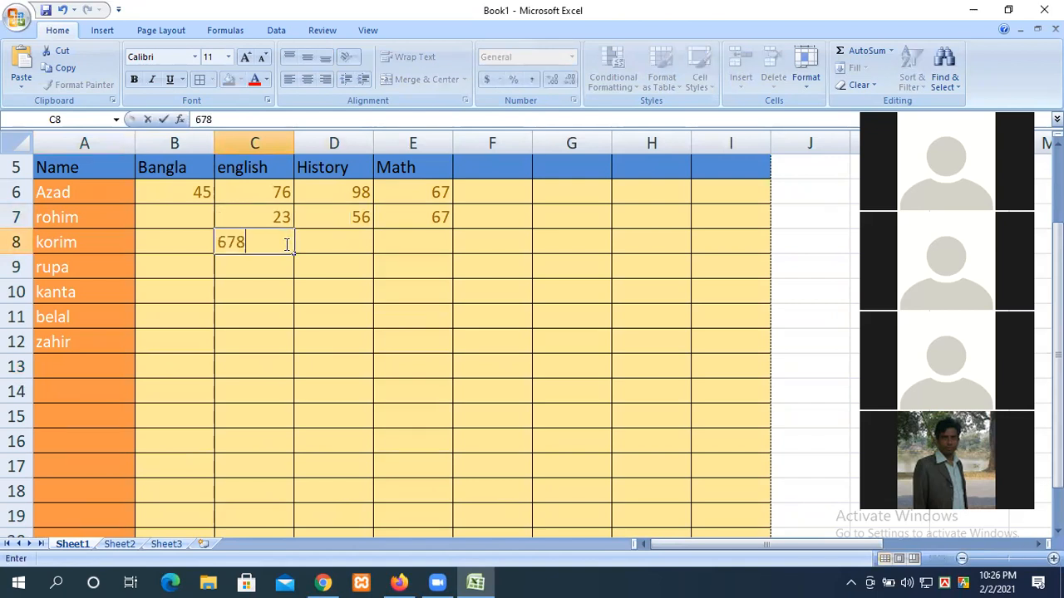
pyautogui.press('BackSpace')
pyautogui.click(317, 236)
pyautogui.write('87')
pyautogui.click(391, 240)
pyautogui.write('99')
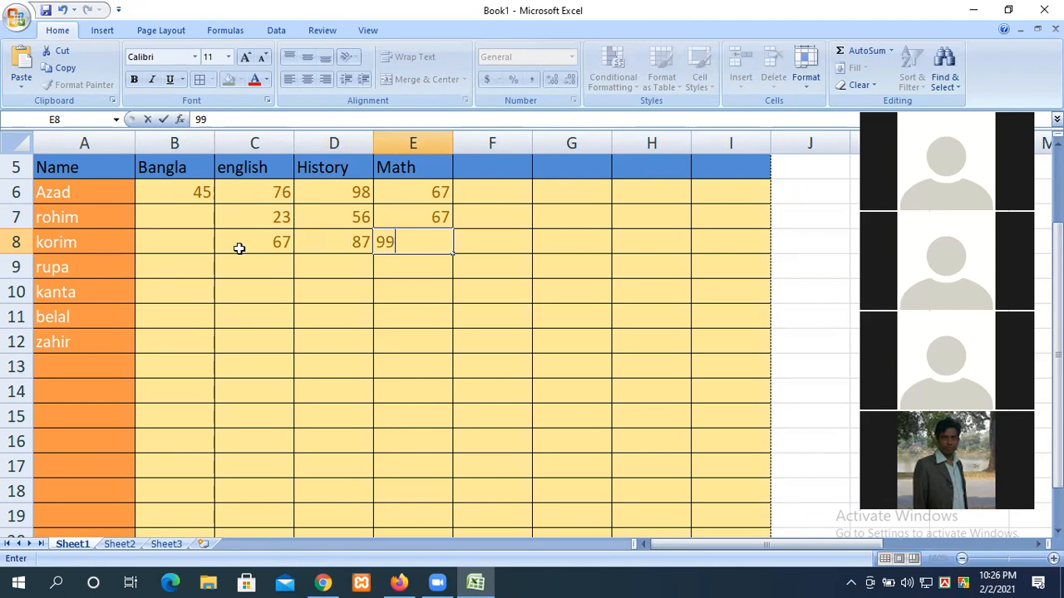
pyautogui.click(238, 246)
# Step: Enter 45 as the second student's Bangla mark, 78 in D10 and 98 in C9
pyautogui.click(191, 222)
pyautogui.write('45')
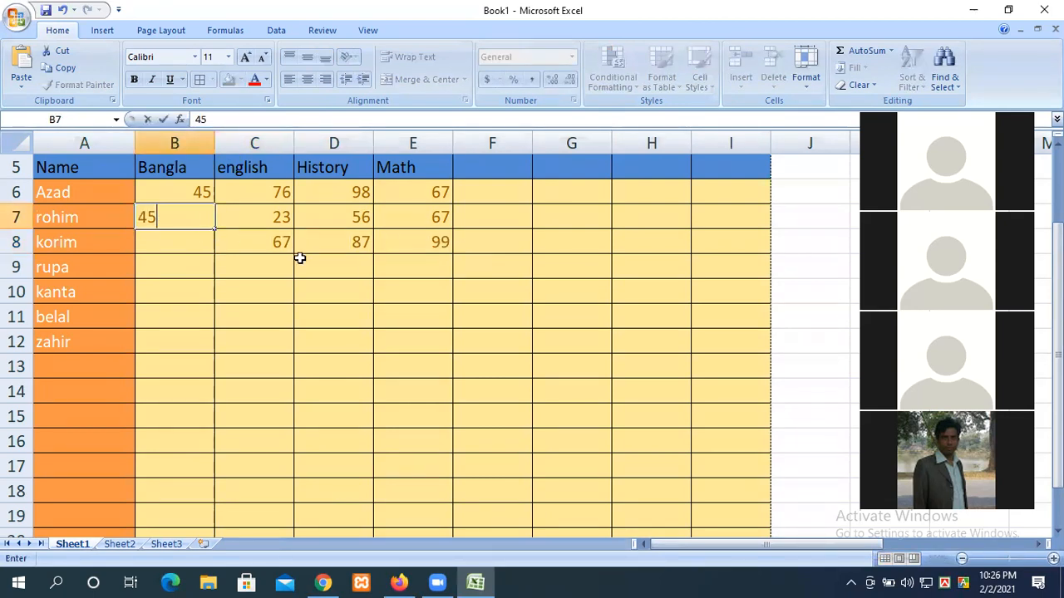
pyautogui.click(337, 288)
pyautogui.write('78')
pyautogui.click(280, 268)
pyautogui.write('98')
# Step: Copy History marks D7:D8 into B10:B11 and english marks C7:C9 into E11:E13
pyautogui.moveTo(349, 213); pyautogui.dragTo(356, 240)
pyautogui.hotkey('ctrl', 'c')
pyautogui.click(200, 288)
pyautogui.hotkey('ctrl', 'v')
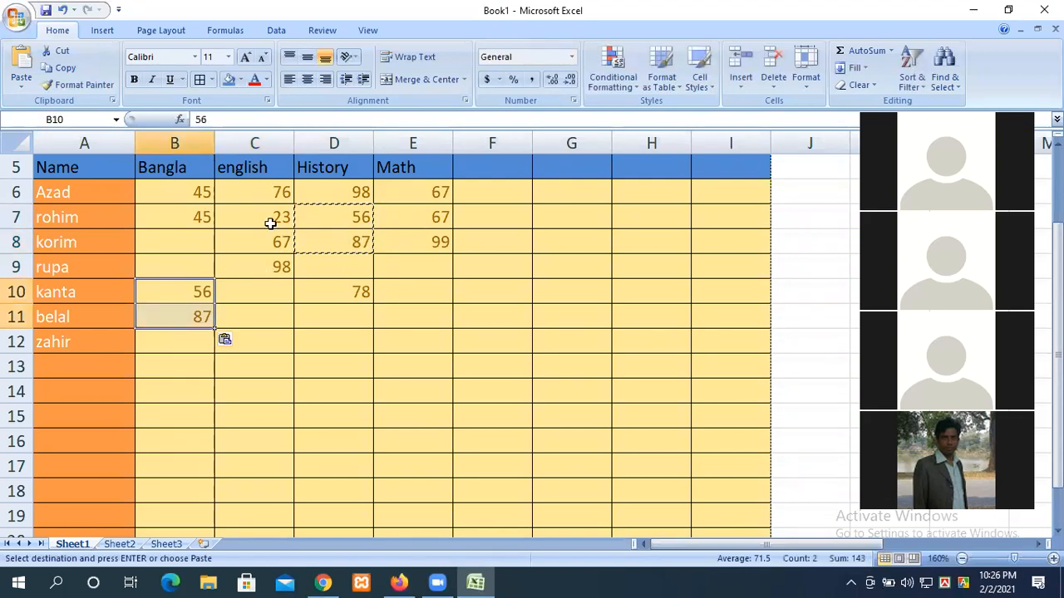
pyautogui.moveTo(274, 218); pyautogui.dragTo(273, 261)
pyautogui.hotkey('ctrl', 'c')
pyautogui.click(416, 295)
pyautogui.click(405, 322)
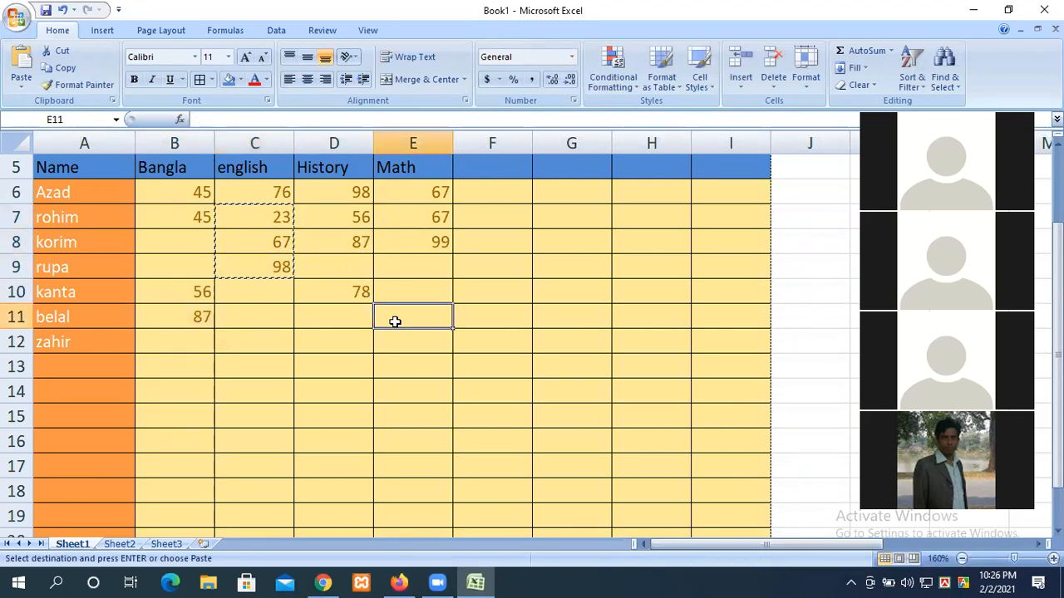
pyautogui.hotkey('ctrl', 'v')
# Step: Copy Math marks E7:E8 into C10:C11 and Bangla marks B6:B7 into E9:E10
pyautogui.moveTo(431, 217); pyautogui.dragTo(435, 243)
pyautogui.hotkey('ctrl', 'c')
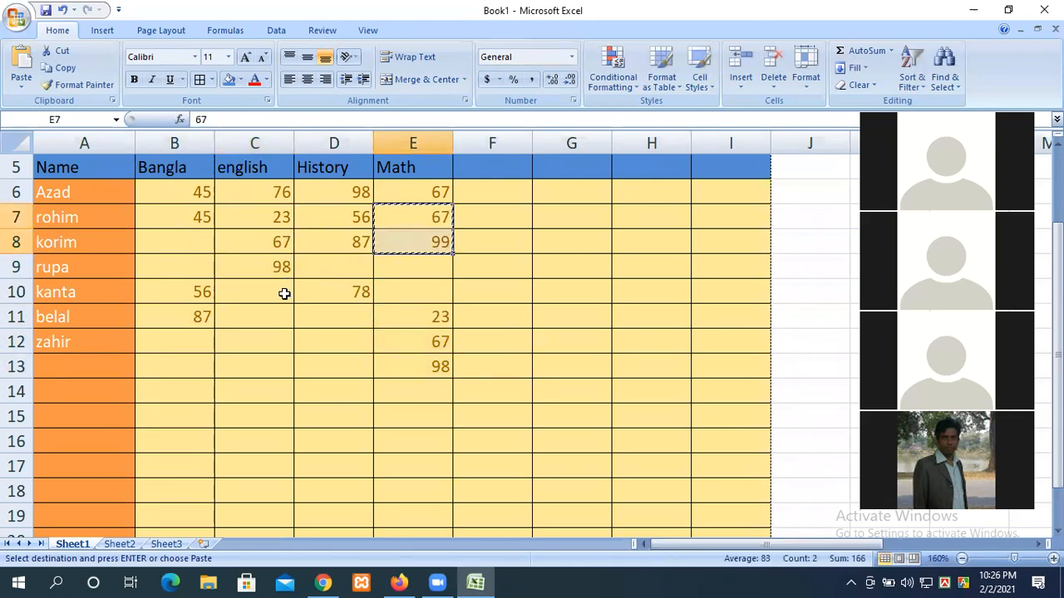
pyautogui.click(280, 290)
pyautogui.hotkey('ctrl', 'v')
pyautogui.click(185, 200)
pyautogui.moveTo(188, 214); pyautogui.dragTo(188, 218)
pyautogui.hotkey('ctrl', 'c')
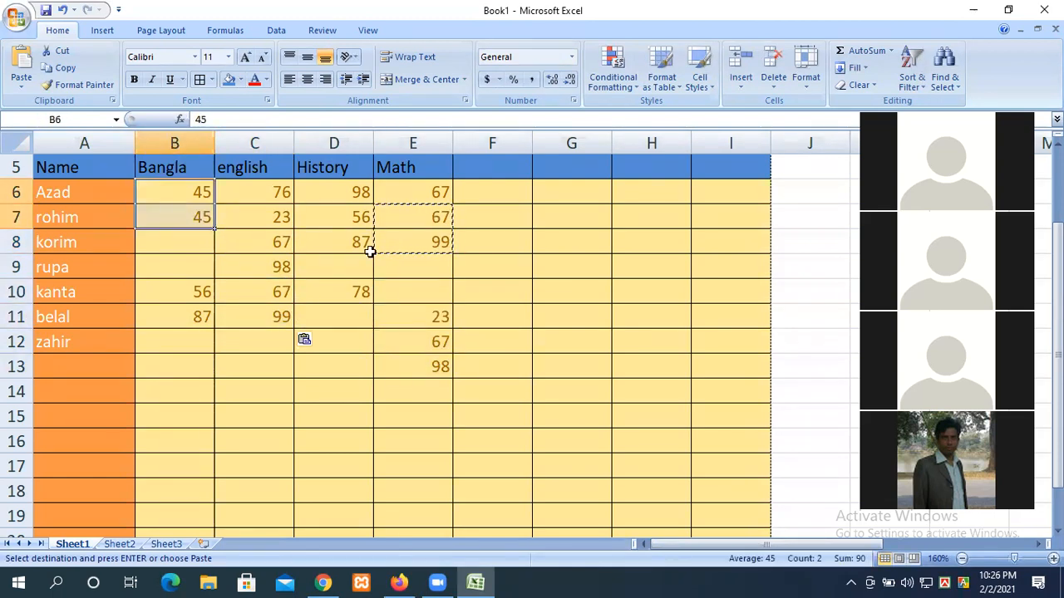
pyautogui.click(442, 266)
pyautogui.hotkey('ctrl', 'v')
# Step: Copy History marks D7:D8 into B8:B9, undoing a mistaken extra paste into B9:B11
pyautogui.moveTo(354, 217); pyautogui.dragTo(356, 236)
pyautogui.hotkey('ctrl', 'c')
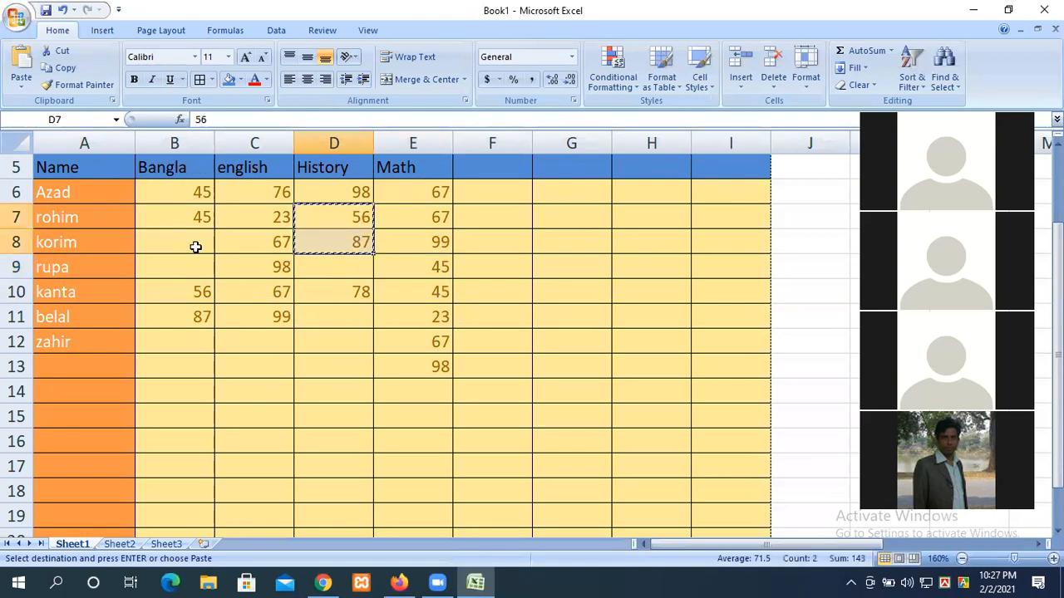
pyautogui.click(194, 242)
pyautogui.hotkey('ctrl', 'v')
pyautogui.click(236, 242)
pyautogui.moveTo(185, 266); pyautogui.dragTo(194, 313)
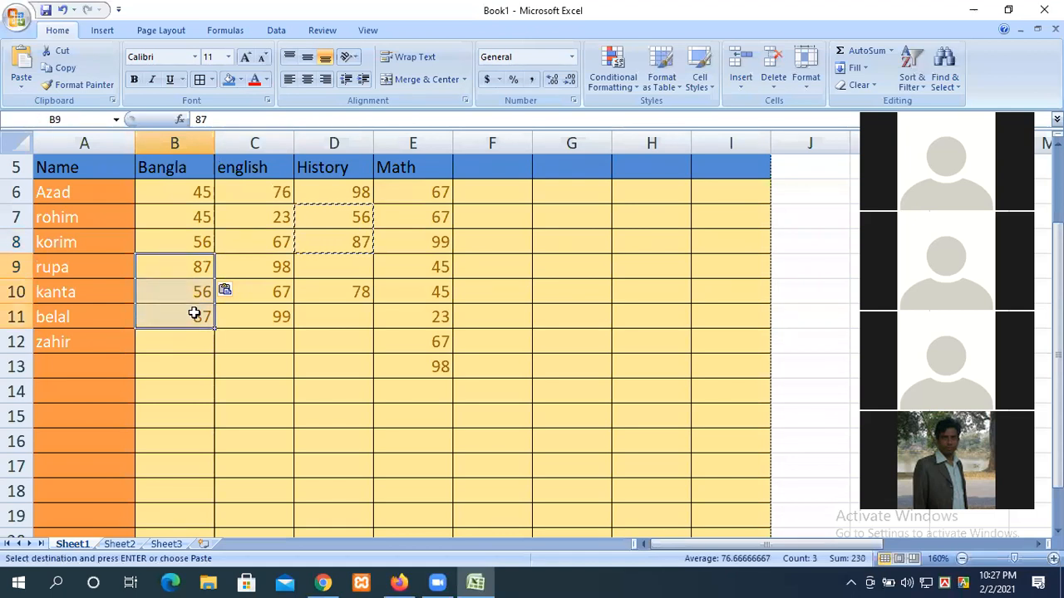
pyautogui.hotkey('ctrl', 'v')
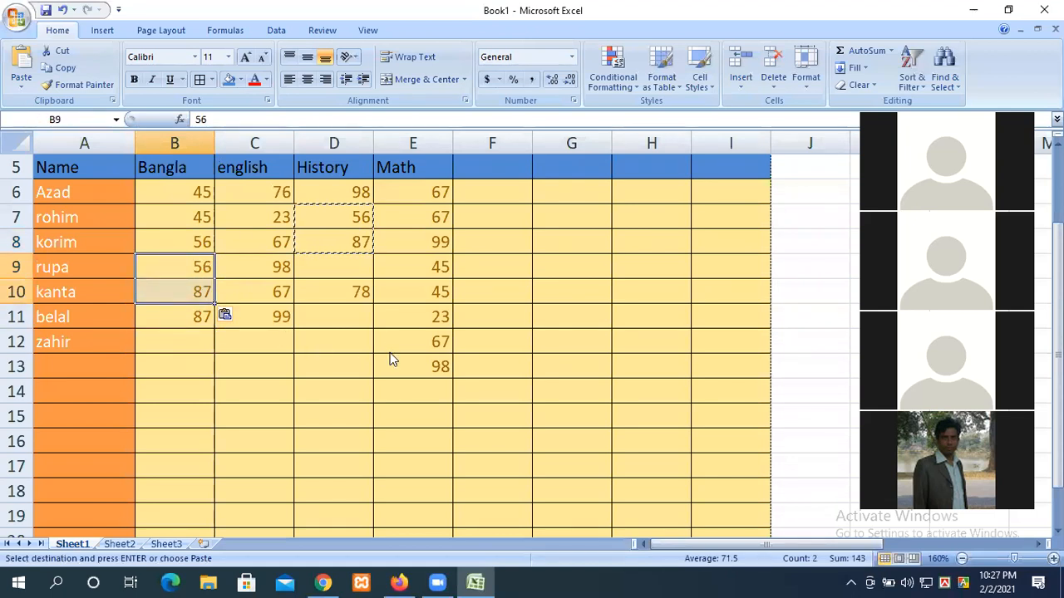
pyautogui.hotkey('ctrl', 'z')
pyautogui.click(241, 316)
# Step: Copy Bangla marks B9:B10 into D11:D12 and History marks D7:D8 into C11:C12
pyautogui.click(190, 272)
pyautogui.moveTo(189, 272); pyautogui.dragTo(194, 284)
pyautogui.hotkey('ctrl', 'c')
pyautogui.click(350, 314)
pyautogui.hotkey('ctrl', 'v')
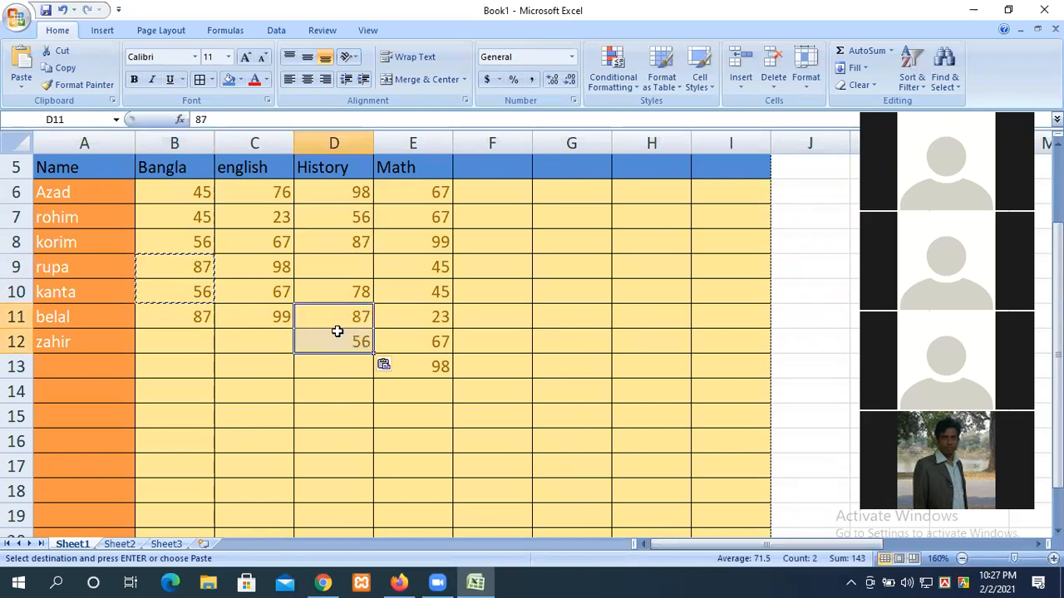
pyautogui.moveTo(341, 216); pyautogui.dragTo(339, 245)
pyautogui.hotkey('ctrl', 'c')
pyautogui.click(248, 320)
pyautogui.hotkey('ctrl', 'v')
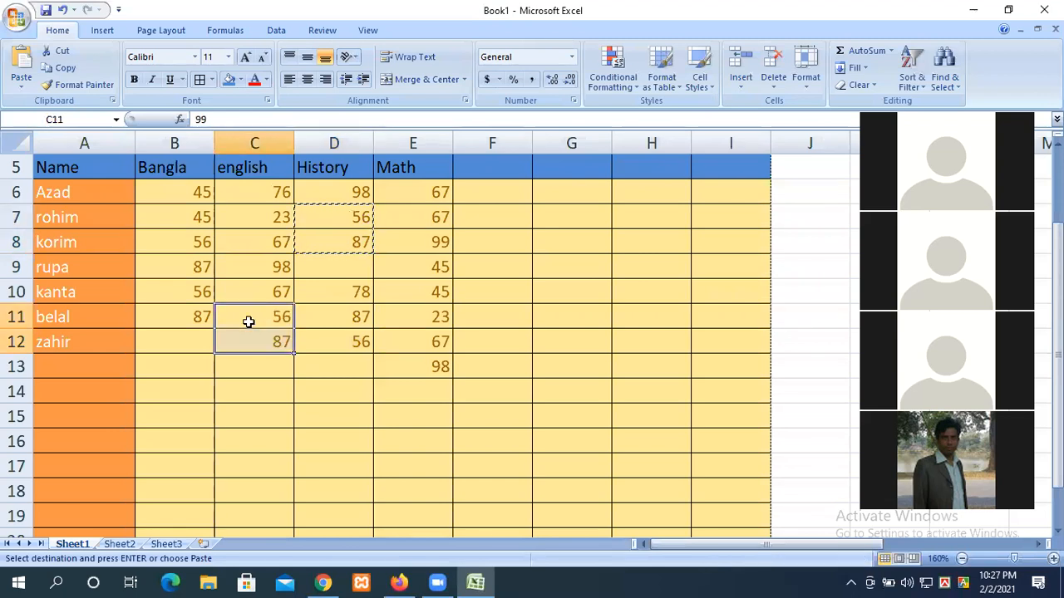
# Step: Fill the empty cells with 45 in B12, 99 in D9 and 90 in D13
pyautogui.click(206, 316)
pyautogui.click(199, 342)
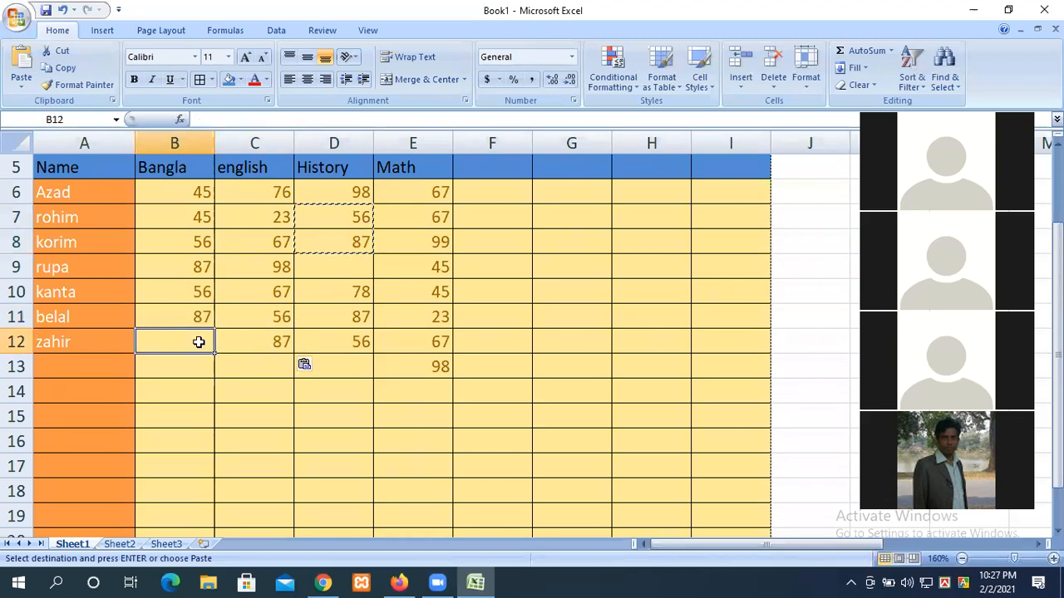
pyautogui.write('45')
pyautogui.click(323, 268)
pyautogui.write('99')
pyautogui.click(354, 362)
pyautogui.write('90')
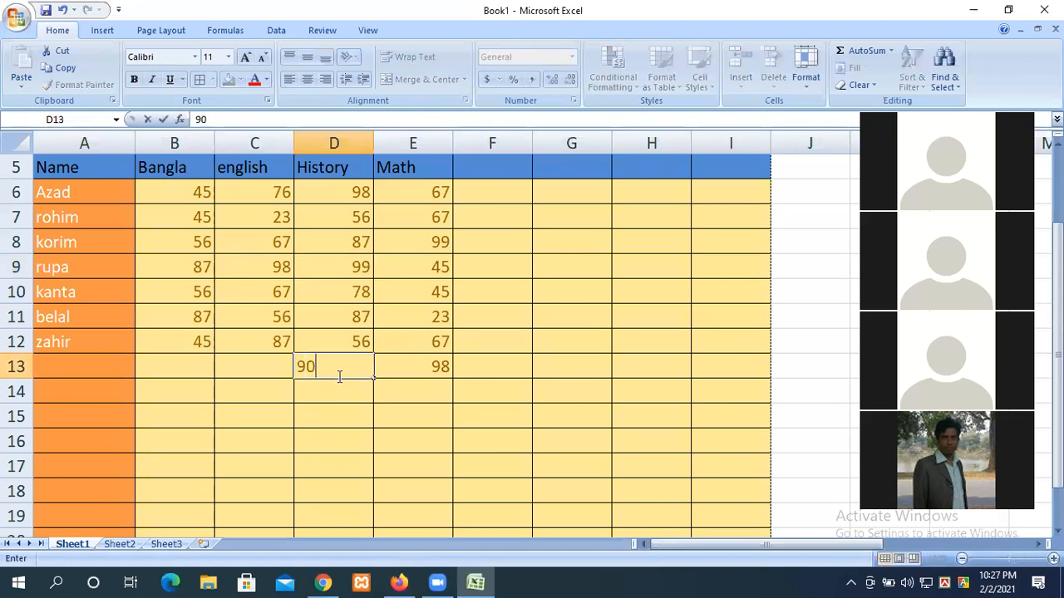
# Step: Enter 12 in C13 and 45 in B13, then type the new student's name in A13
pyautogui.click(234, 372)
pyautogui.write('12')
pyautogui.click(178, 363)
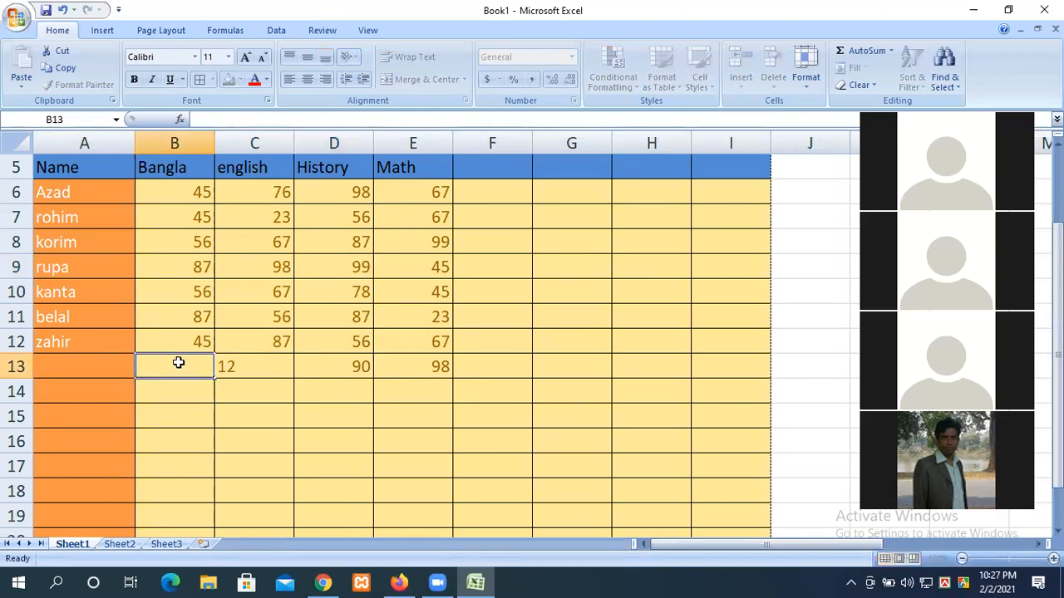
pyautogui.write('45')
pyautogui.click(116, 366)
pyautogui.write('Kader')
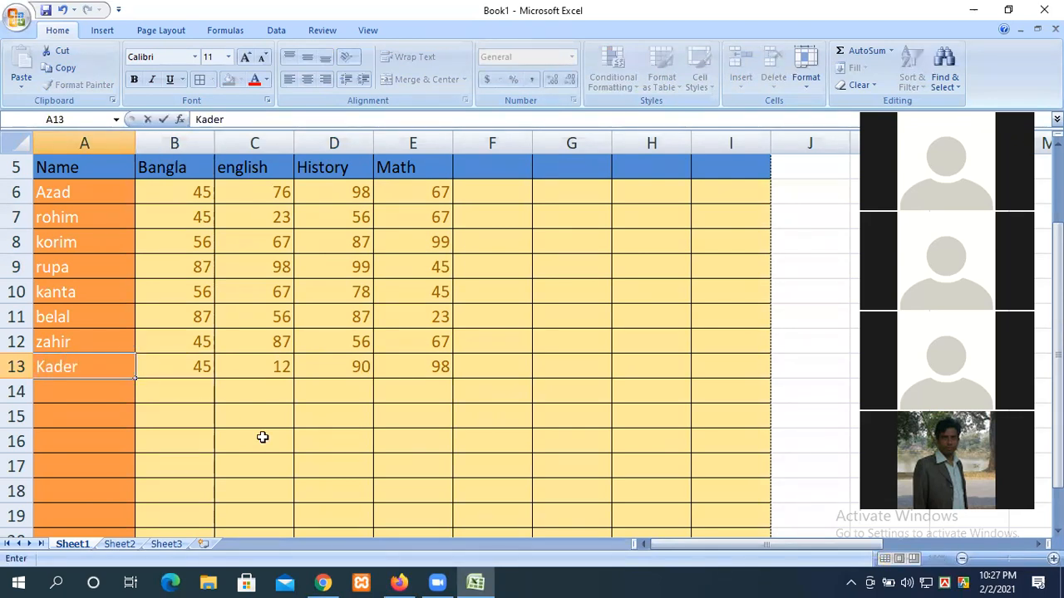
pyautogui.click(344, 458)
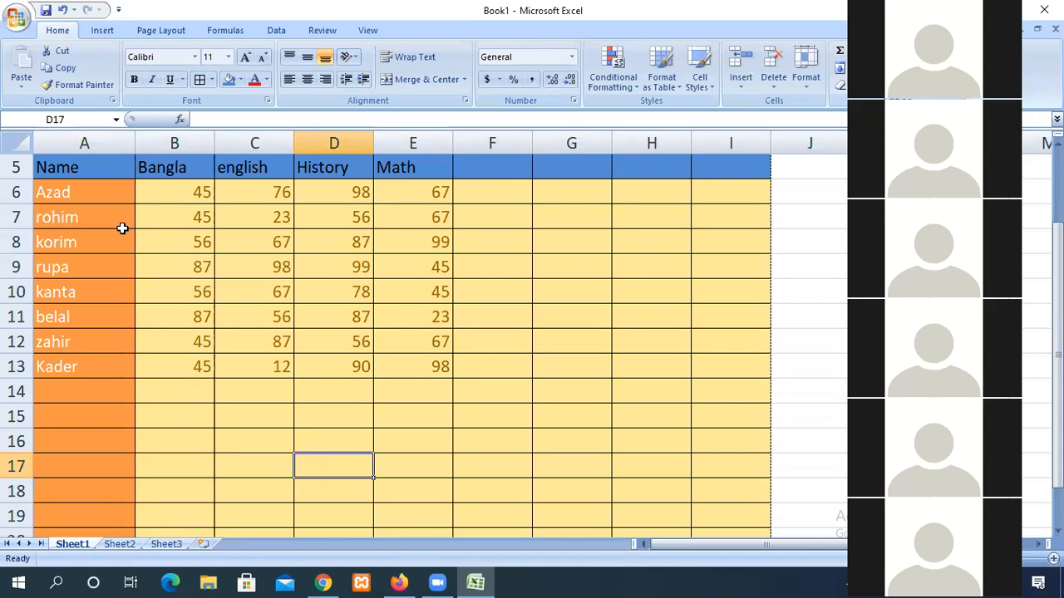
pyautogui.scroll(2, 506, 333)
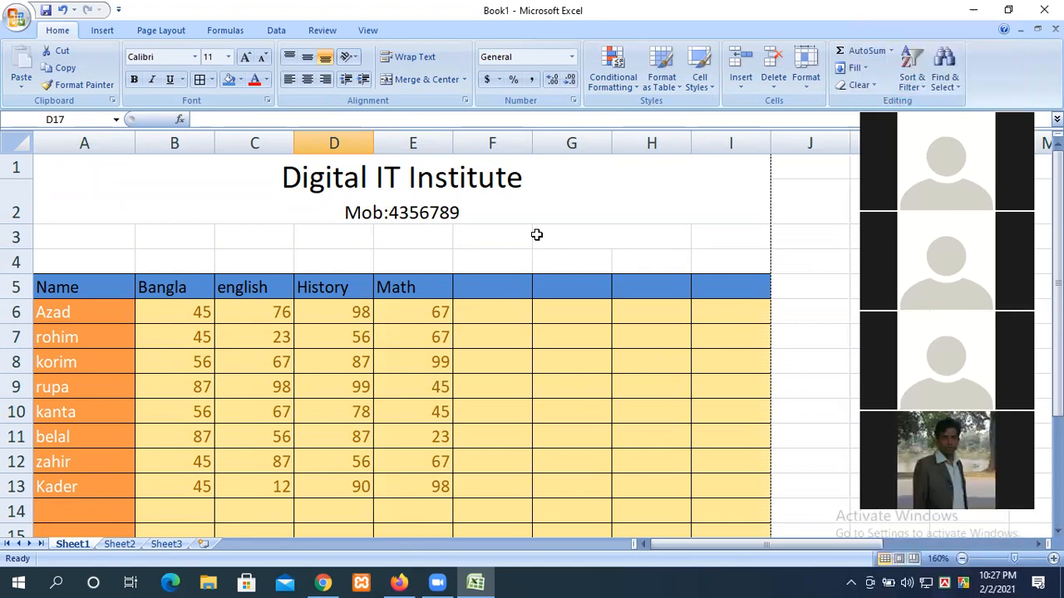
pyautogui.click(491, 290)
pyautogui.write('total')
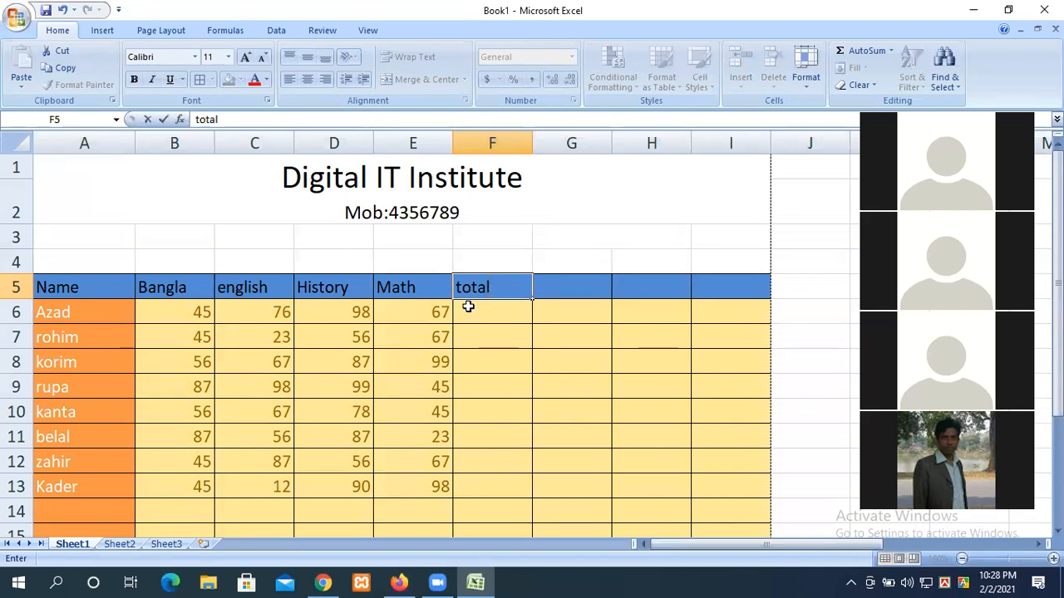
# Step: Commit the 'total' heading in F5 and begin a formula with = in F6
pyautogui.press('Return')
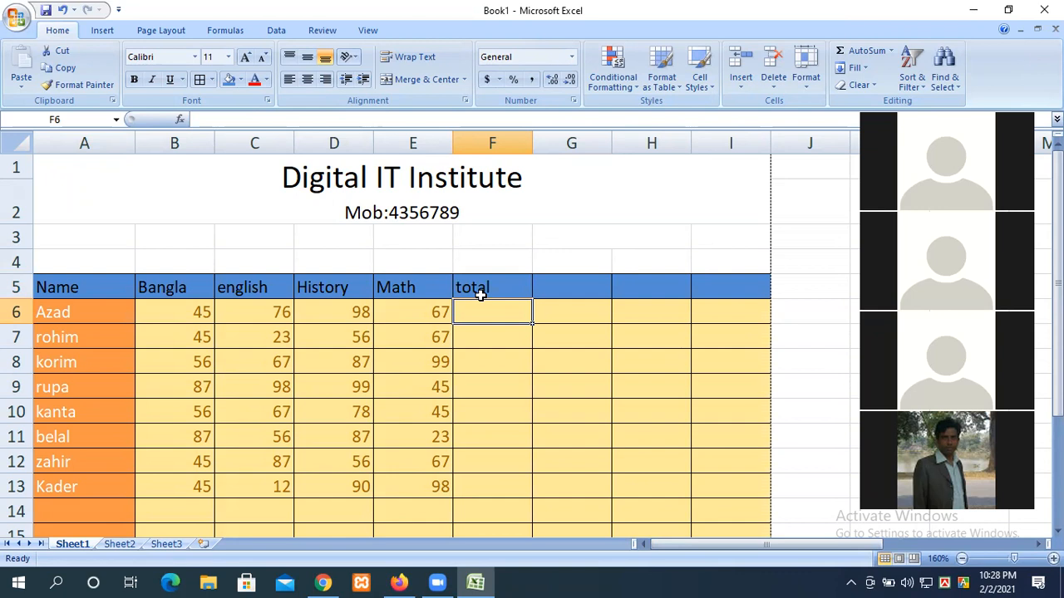
pyautogui.write('=')
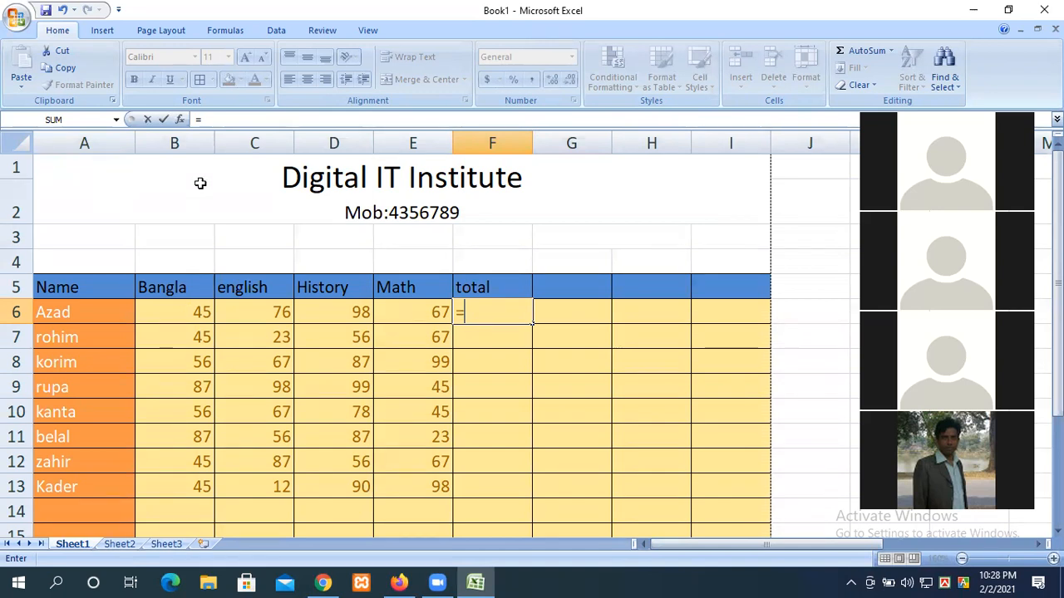
# Step: Build =B6+C6+D6+E6 in F6, totalling the first student's marks as 286
pyautogui.click(189, 312)
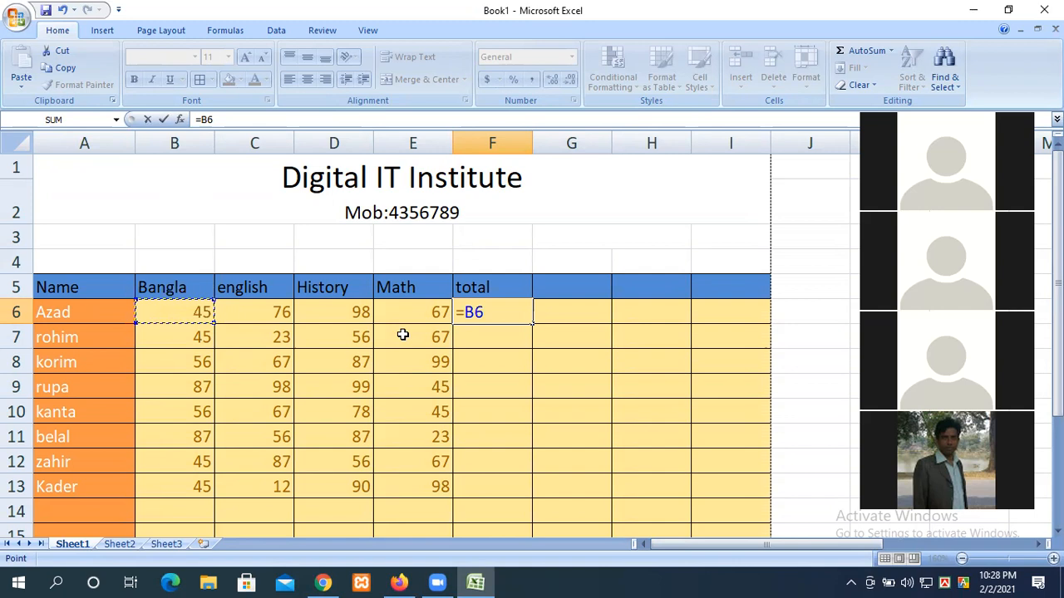
pyautogui.write('+')
pyautogui.click(257, 317)
pyautogui.write('+')
pyautogui.click(359, 308)
pyautogui.write('+')
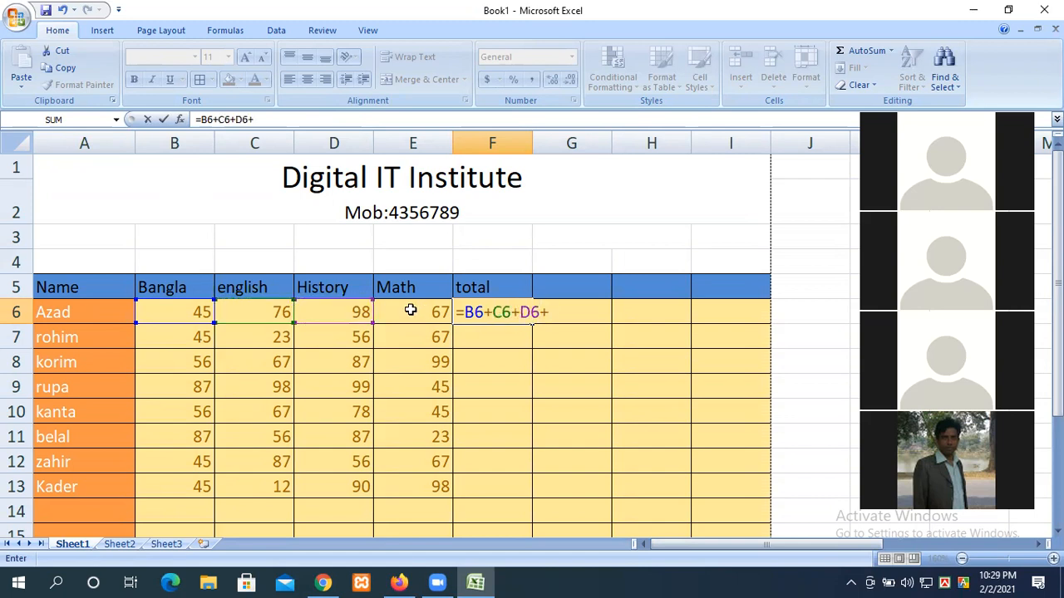
pyautogui.click(420, 311)
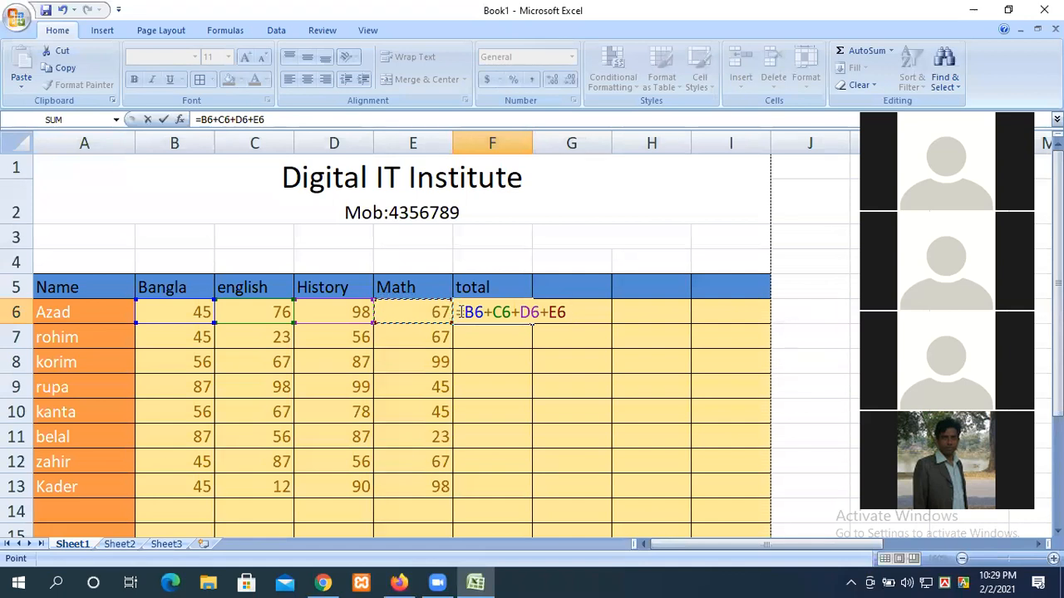
pyautogui.press('Return')
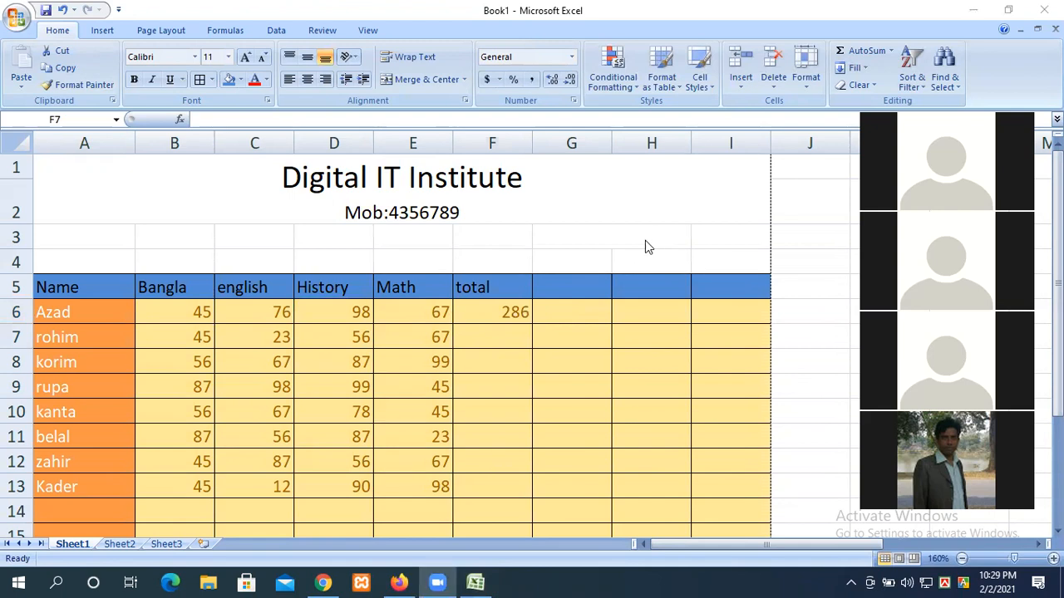
# Step: Attempt an edit of the F6 formula, then undo the broken change
pyautogui.click(499, 313)
pyautogui.doubleClick(496, 313)
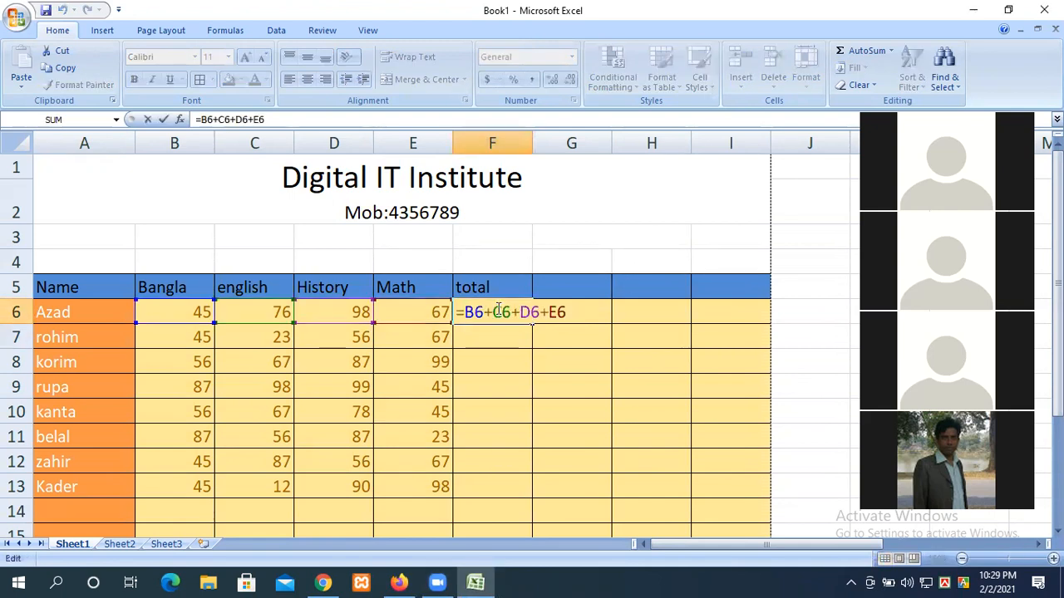
pyautogui.write('\\')
pyautogui.press('Return')
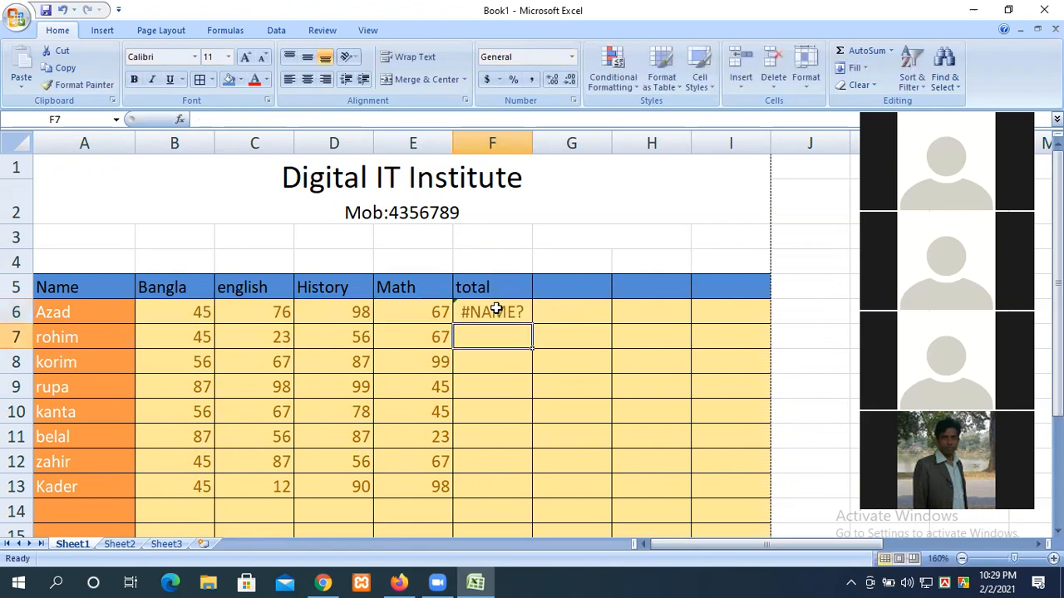
pyautogui.hotkey('ctrl', 'z')
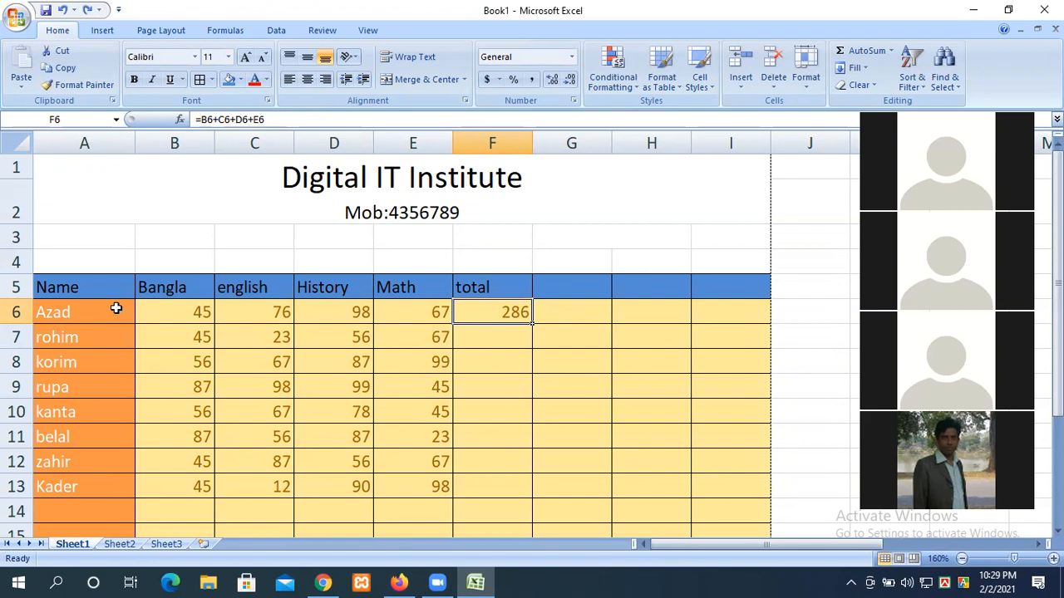
# Step: Change the first student's Bangla mark in B6 to 78, making the total 319
pyautogui.click(173, 312)
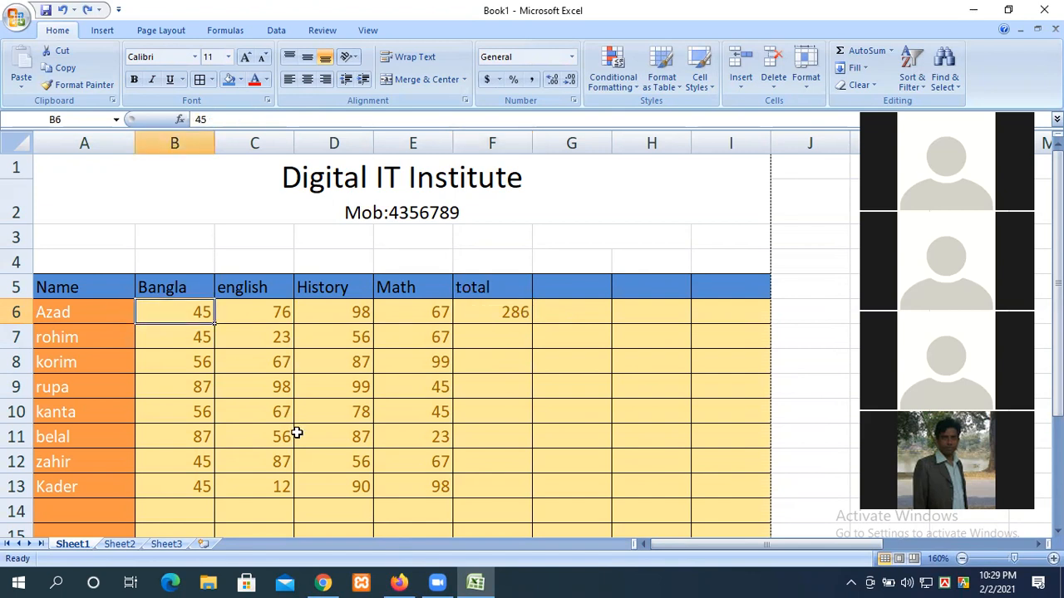
pyautogui.write('78')
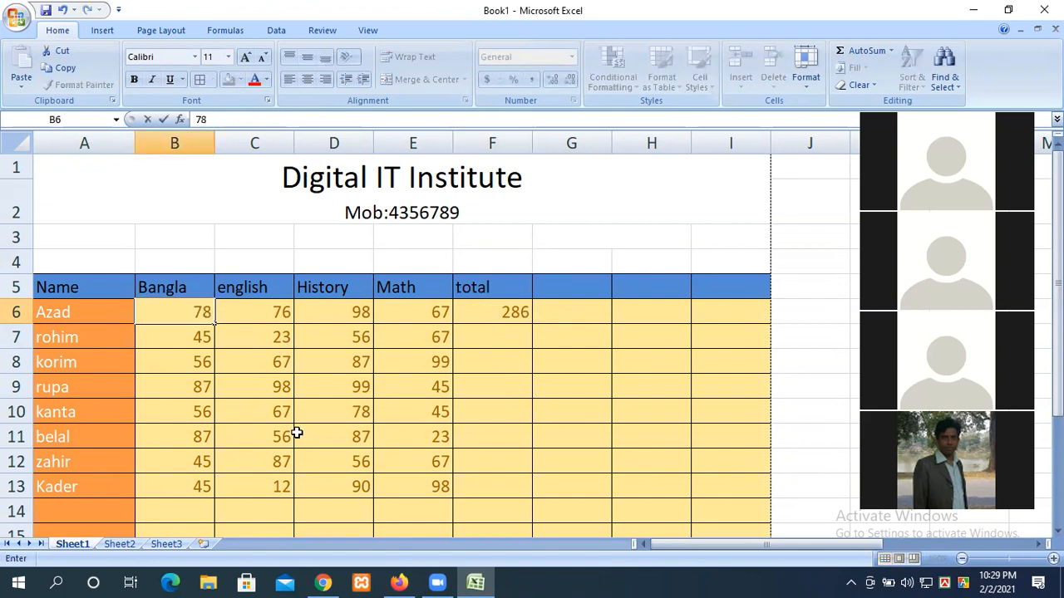
pyautogui.press('Return')
pyautogui.click(514, 309)
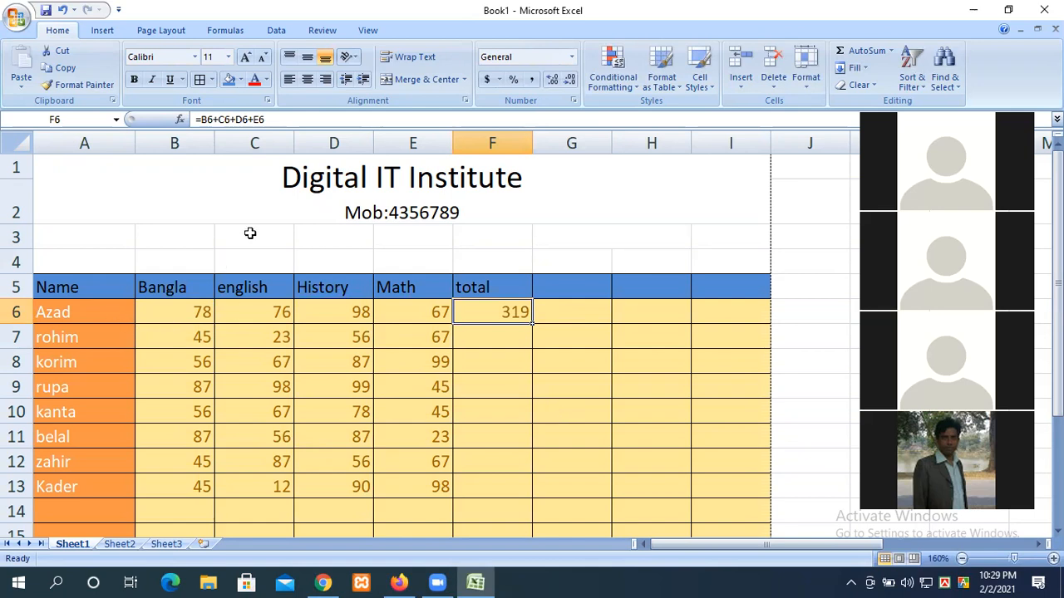
pyautogui.click(555, 284)
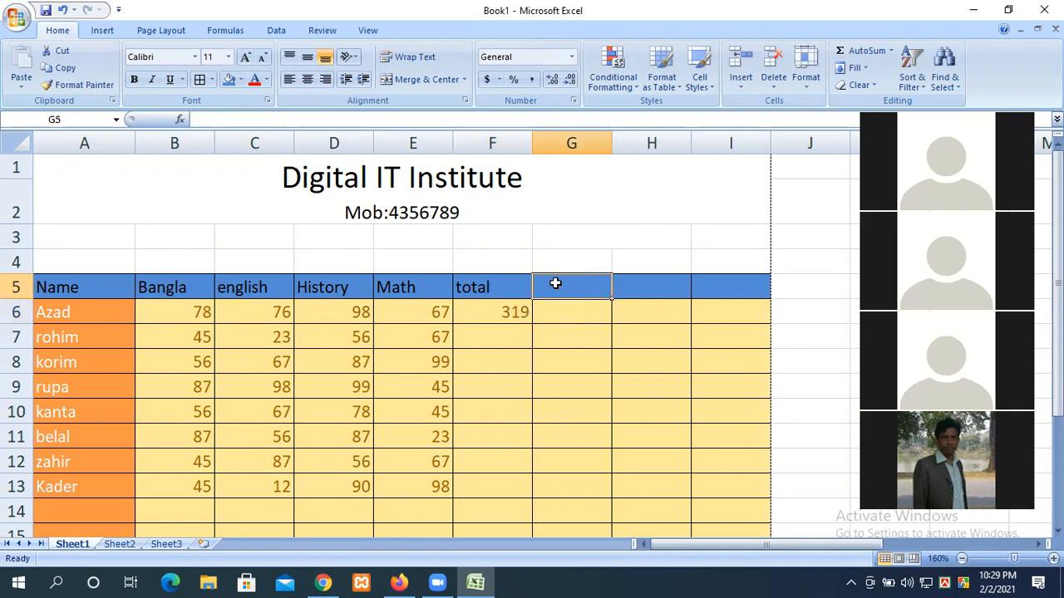
# Step: Type the heading 'Average' in G5, leaving G6 blank after clearing a stray equals sign
pyautogui.write('Average')
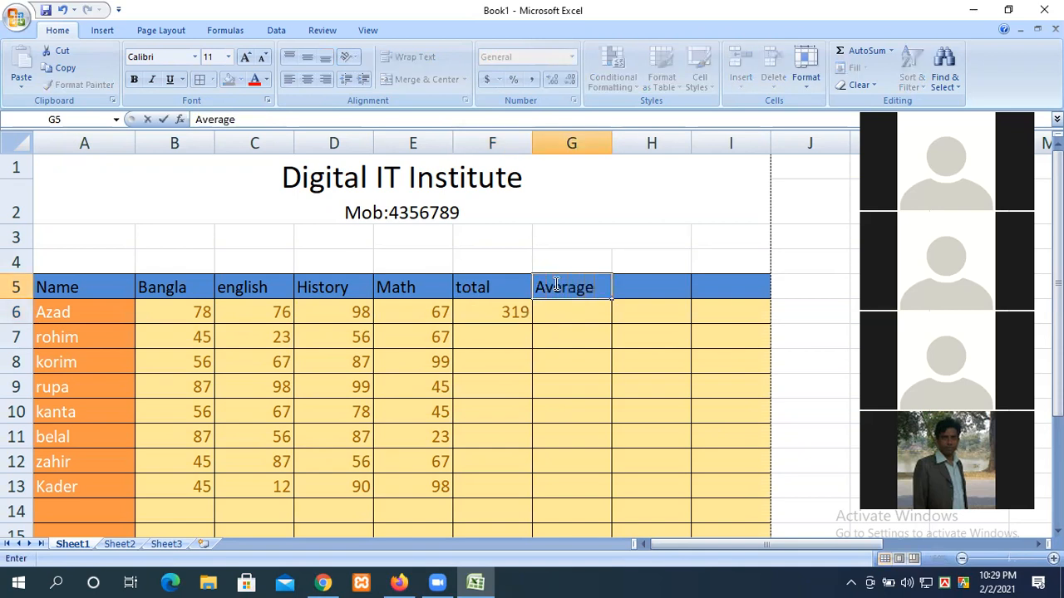
pyautogui.click(565, 329)
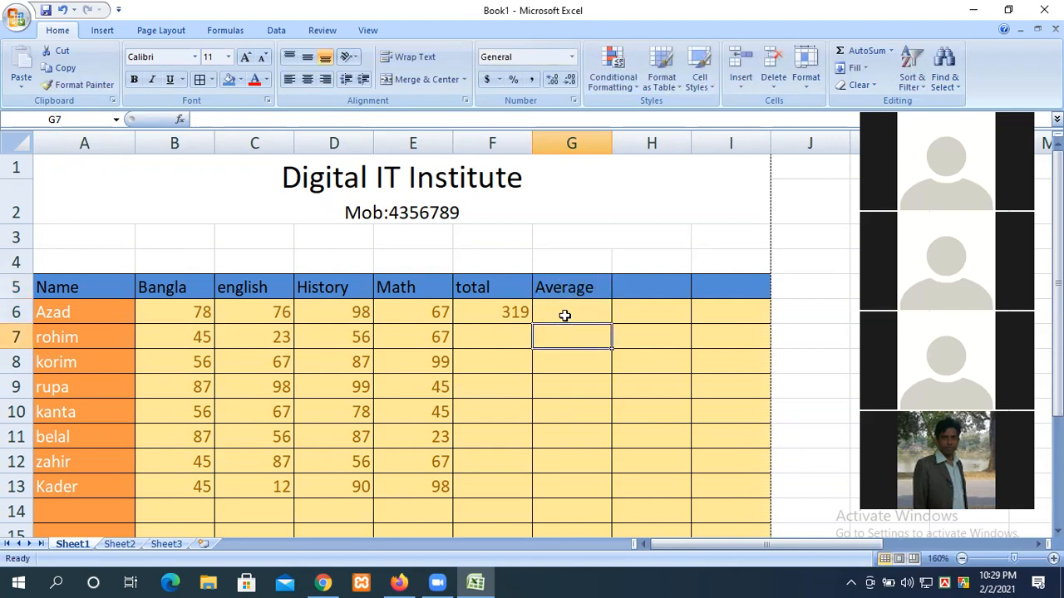
pyautogui.click(564, 313)
pyautogui.write('=')
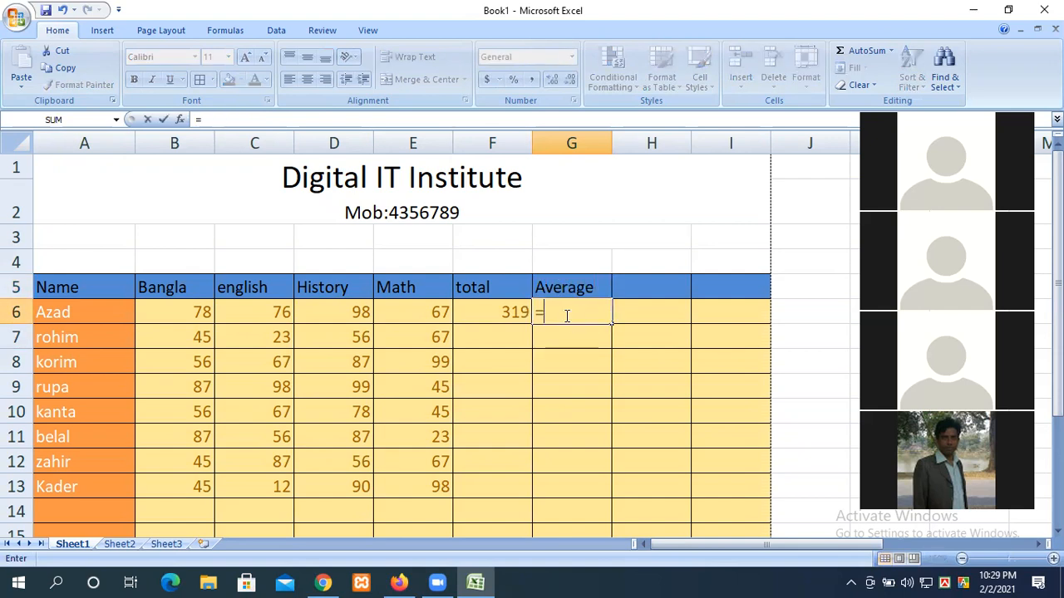
pyautogui.press('BackSpace')
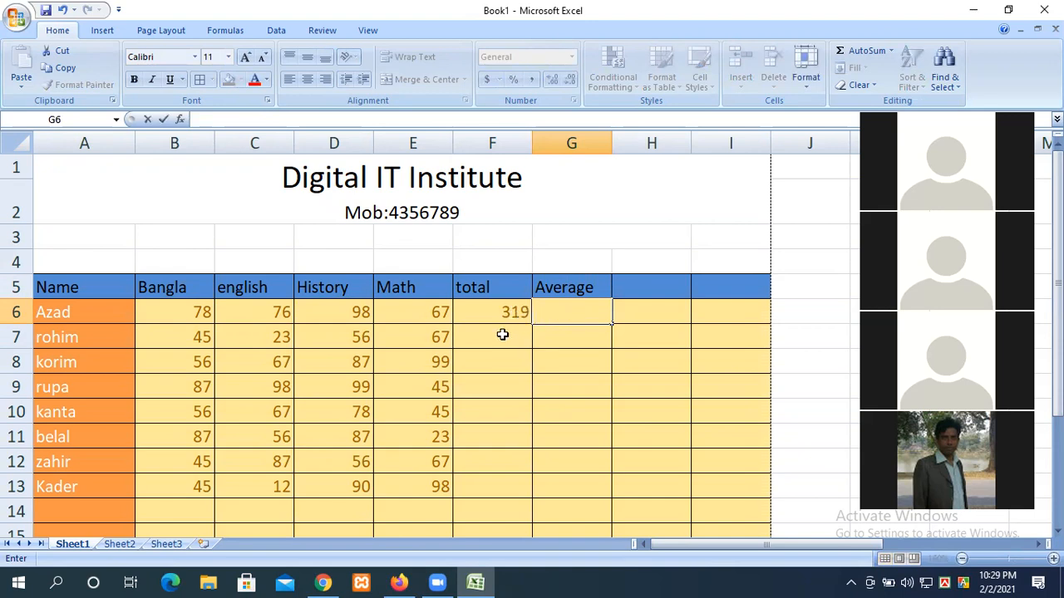
pyautogui.click(12, 582)
# Step: Search for Paint from the Start menu and launch it
pyautogui.write('pr')
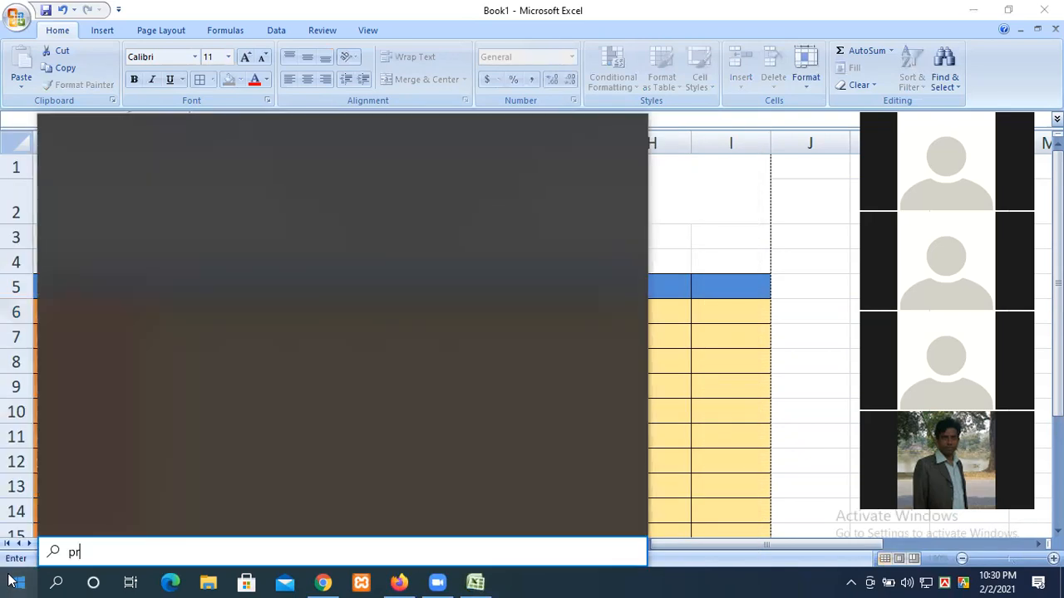
pyautogui.press('BackSpace')
pyautogui.press('BackSpace')
pyautogui.write('pai')
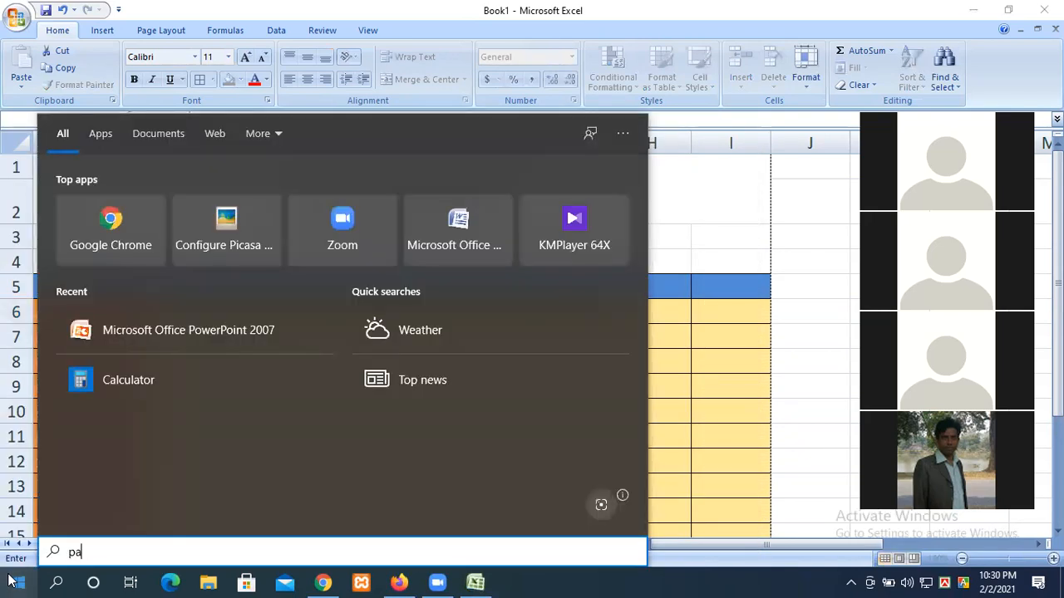
pyautogui.write('nt')
pyautogui.click(132, 199)
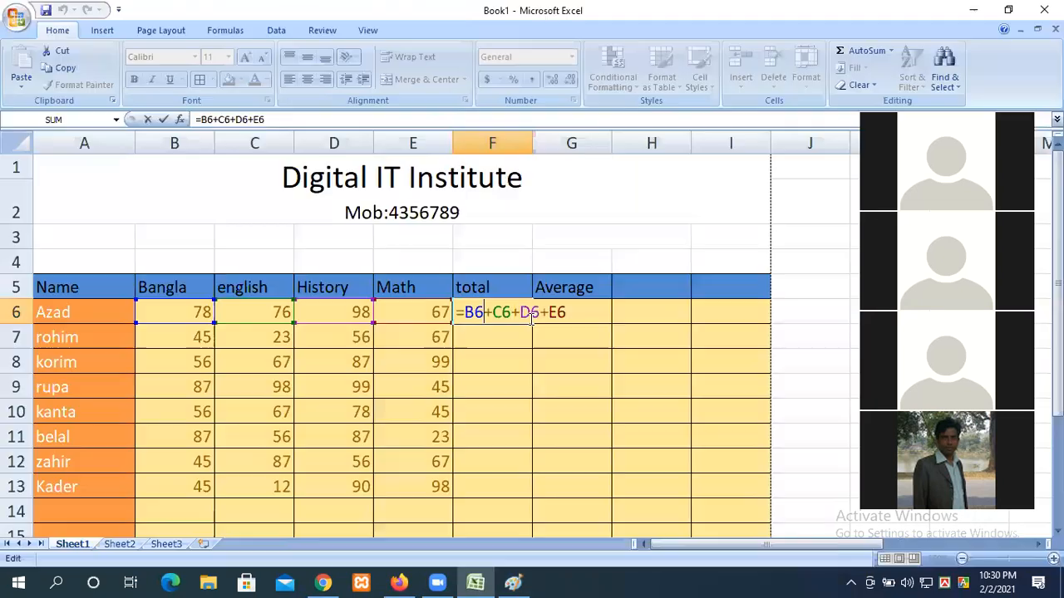
pyautogui.press('Return')
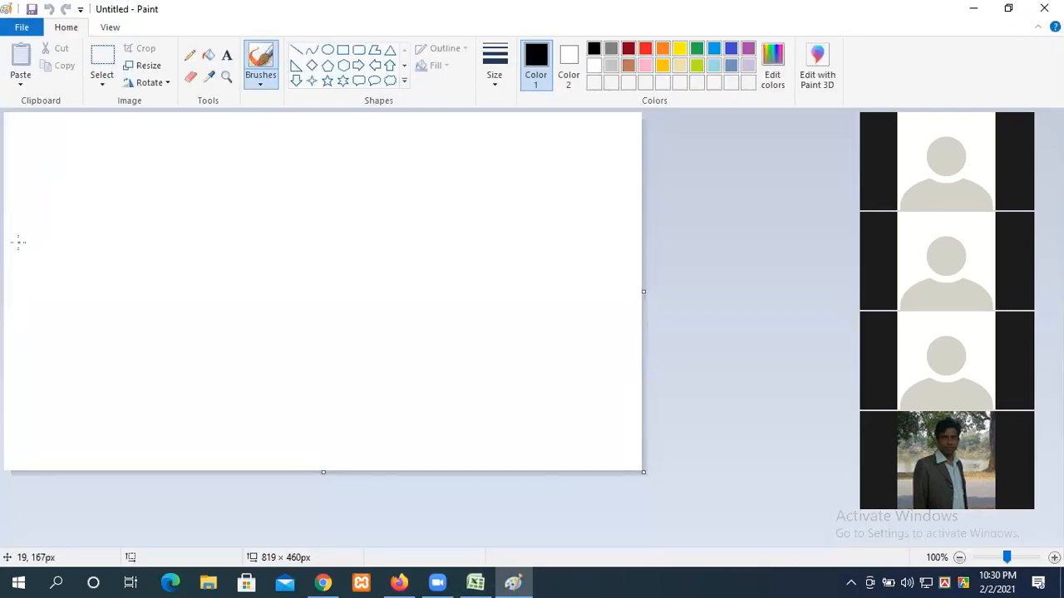
# Step: Draw =SUM( ) with the brush, redrawing a badly formed M
pyautogui.moveTo(18, 242); pyautogui.dragTo(86, 242)
pyautogui.moveTo(22, 262); pyautogui.dragTo(87, 263)
pyautogui.click(131, 241)
pyautogui.moveTo(153, 201)
pyautogui.mouseDown()
pyautogui.moveTo(133, 206)
pyautogui.moveTo(141, 268)
pyautogui.moveTo(121, 265)
pyautogui.mouseUp()
pyautogui.moveTo(186, 202)
pyautogui.mouseDown()
pyautogui.moveTo(224, 206)
pyautogui.moveTo(245, 264)
pyautogui.mouseUp()
pyautogui.moveTo(238, 202)
pyautogui.mouseDown()
pyautogui.moveTo(281, 223)
pyautogui.moveTo(278, 280)
pyautogui.mouseUp()
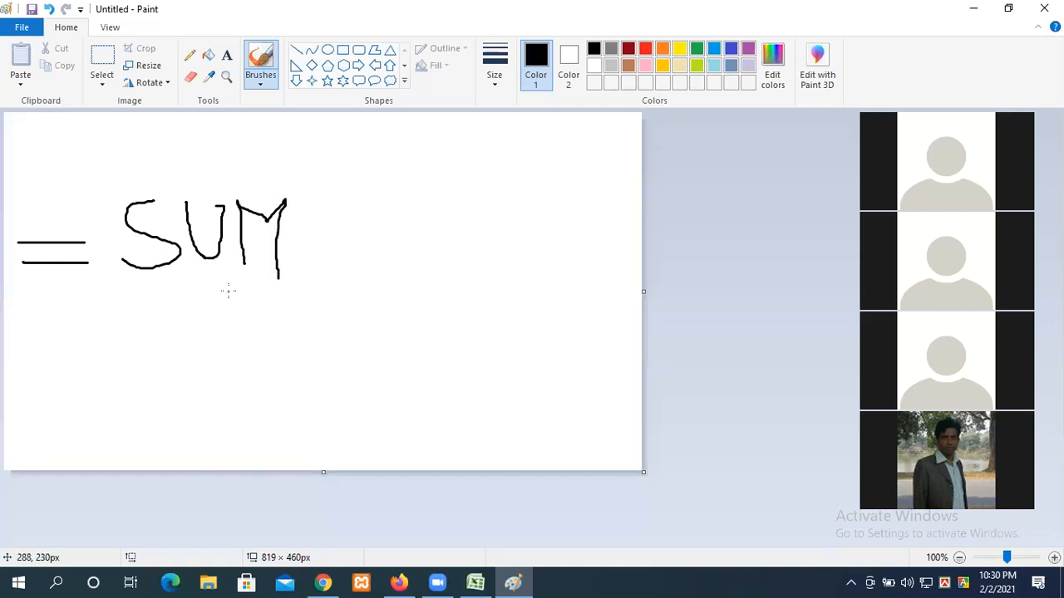
pyautogui.hotkey('ctrl', 'z')
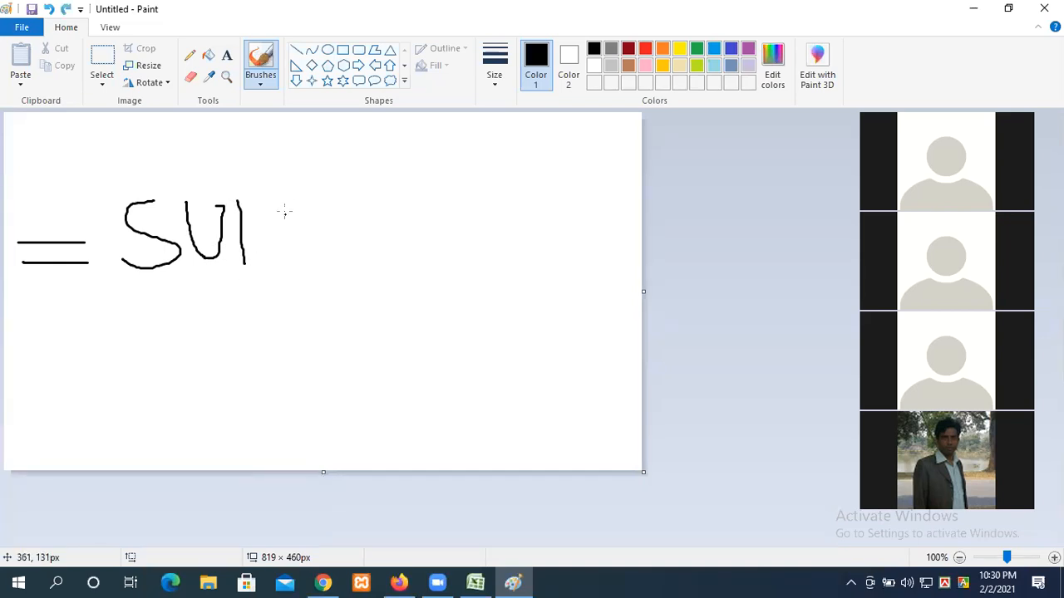
pyautogui.moveTo(237, 197)
pyautogui.mouseDown()
pyautogui.moveTo(280, 213)
pyautogui.moveTo(293, 199)
pyautogui.moveTo(294, 268)
pyautogui.mouseUp()
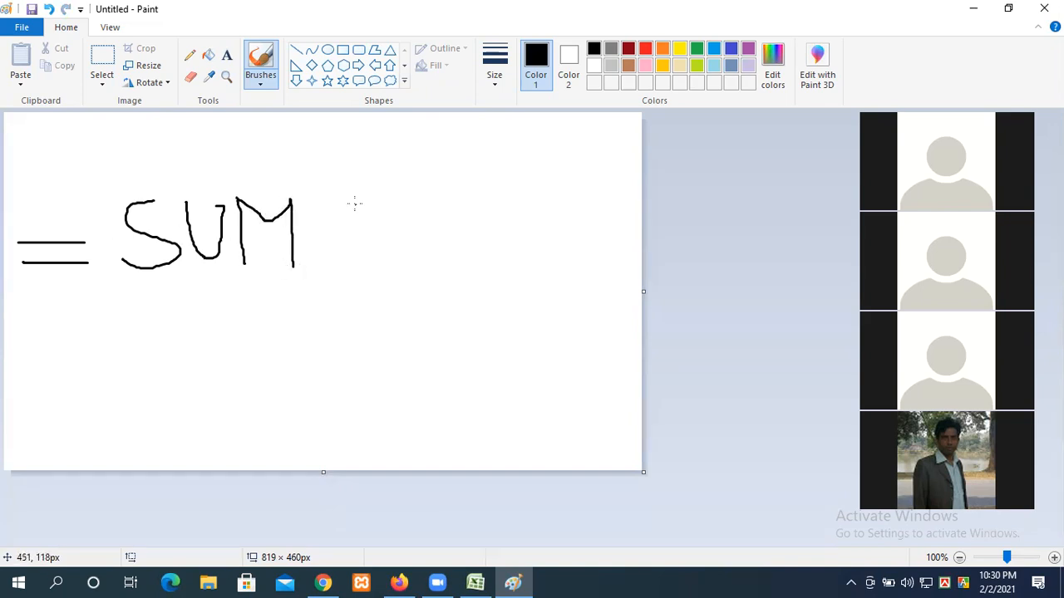
pyautogui.moveTo(356, 191)
pyautogui.mouseDown()
pyautogui.moveTo(328, 234)
pyautogui.moveTo(387, 306)
pyautogui.mouseUp()
pyautogui.moveTo(433, 192)
pyautogui.mouseDown()
pyautogui.moveTo(428, 180)
pyautogui.moveTo(428, 313)
pyautogui.mouseUp()
# Step: Draw an arrow from inside the brackets to the note 'Range / Value'
pyautogui.moveTo(405, 220); pyautogui.dragTo(192, 319)
pyautogui.moveTo(118, 353)
pyautogui.mouseDown()
pyautogui.moveTo(199, 380)
pyautogui.moveTo(183, 420)
pyautogui.moveTo(199, 359)
pyautogui.mouseUp()
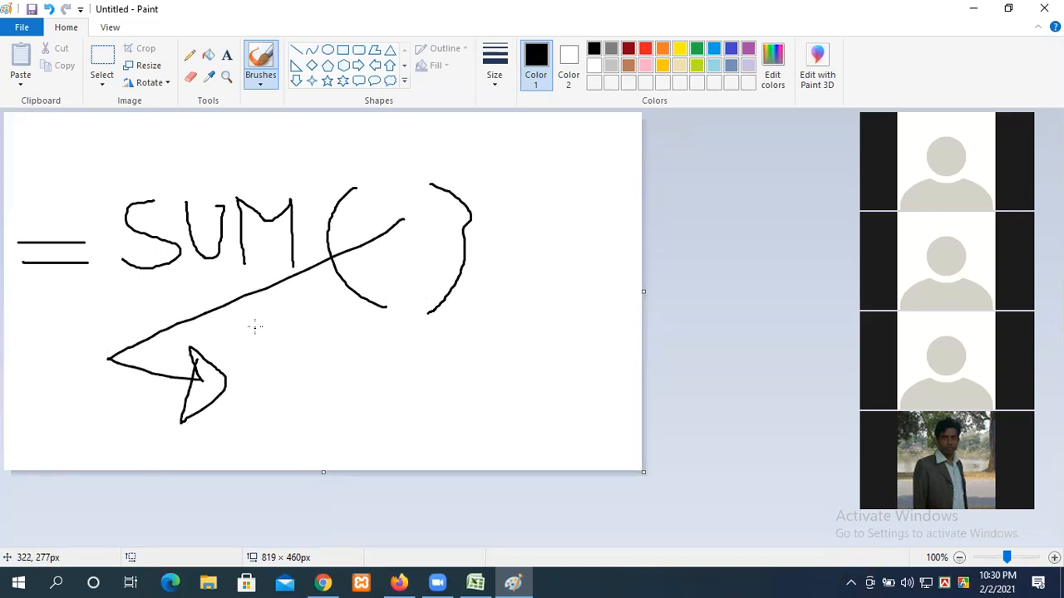
pyautogui.moveTo(254, 328)
pyautogui.mouseDown()
pyautogui.moveTo(242, 399)
pyautogui.moveTo(306, 364)
pyautogui.moveTo(323, 361)
pyautogui.moveTo(332, 375)
pyautogui.moveTo(361, 351)
pyautogui.moveTo(362, 398)
pyautogui.moveTo(353, 393)
pyautogui.moveTo(384, 357)
pyautogui.moveTo(396, 378)
pyautogui.mouseUp()
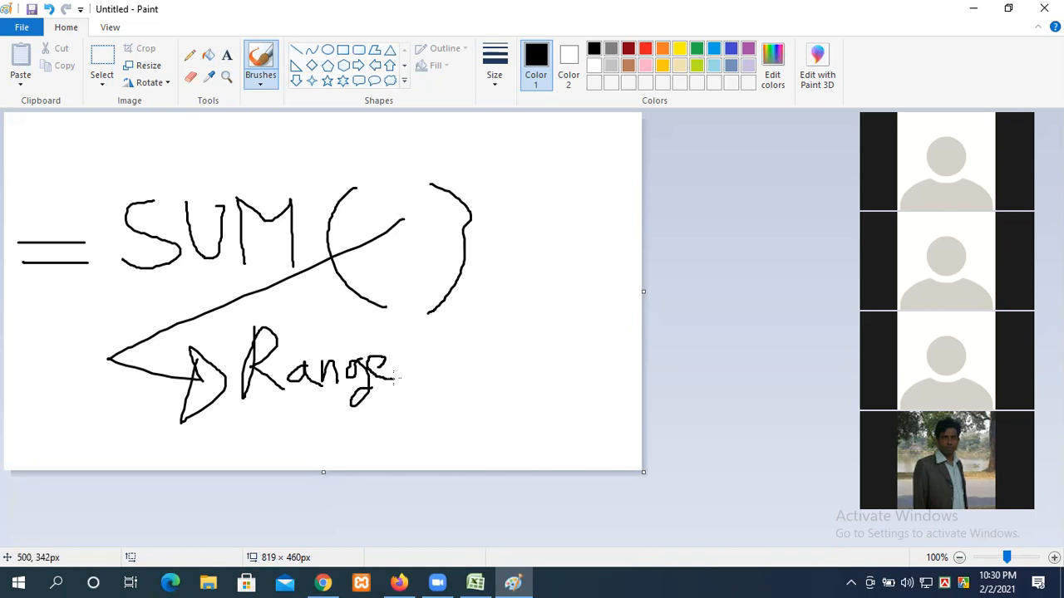
pyautogui.moveTo(472, 308); pyautogui.dragTo(361, 445)
pyautogui.moveTo(462, 362)
pyautogui.mouseDown()
pyautogui.moveTo(509, 360)
pyautogui.moveTo(532, 419)
pyautogui.mouseUp()
pyautogui.moveTo(538, 356)
pyautogui.mouseDown()
pyautogui.moveTo(547, 424)
pyautogui.moveTo(568, 390)
pyautogui.moveTo(571, 422)
pyautogui.moveTo(615, 392)
pyautogui.moveTo(617, 421)
pyautogui.mouseUp()
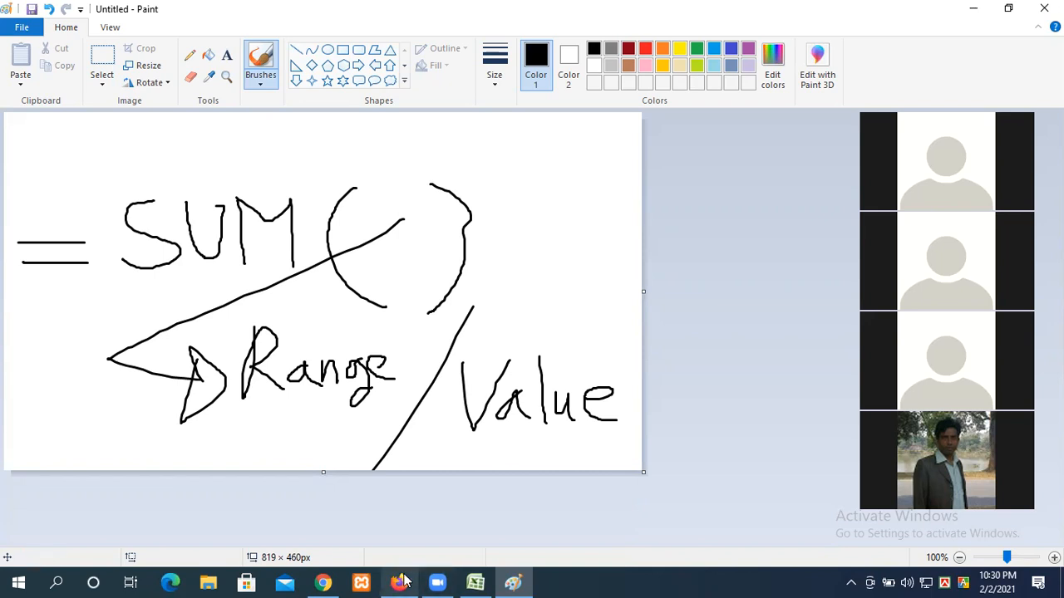
pyautogui.click(475, 583)
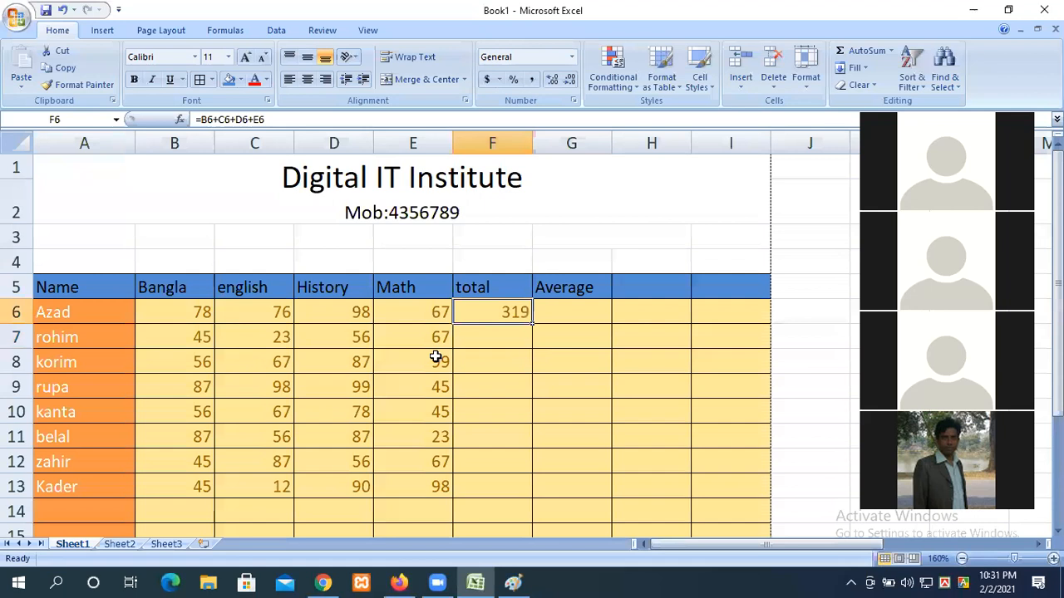
# Step: Enter =sum(b7:e7) in F7, totalling the second student's marks as 191
pyautogui.click(485, 339)
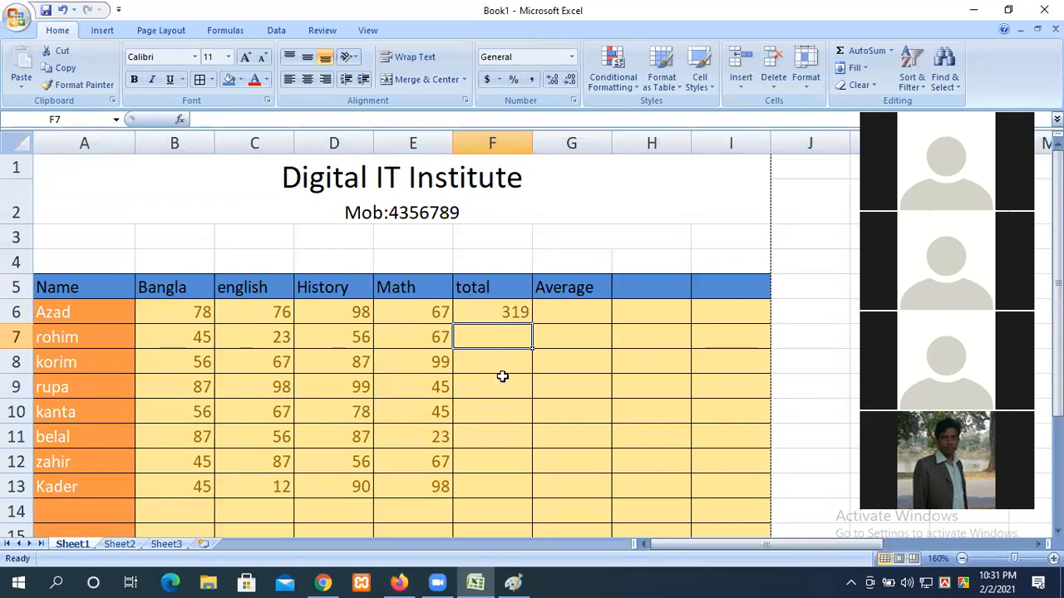
pyautogui.write('=s')
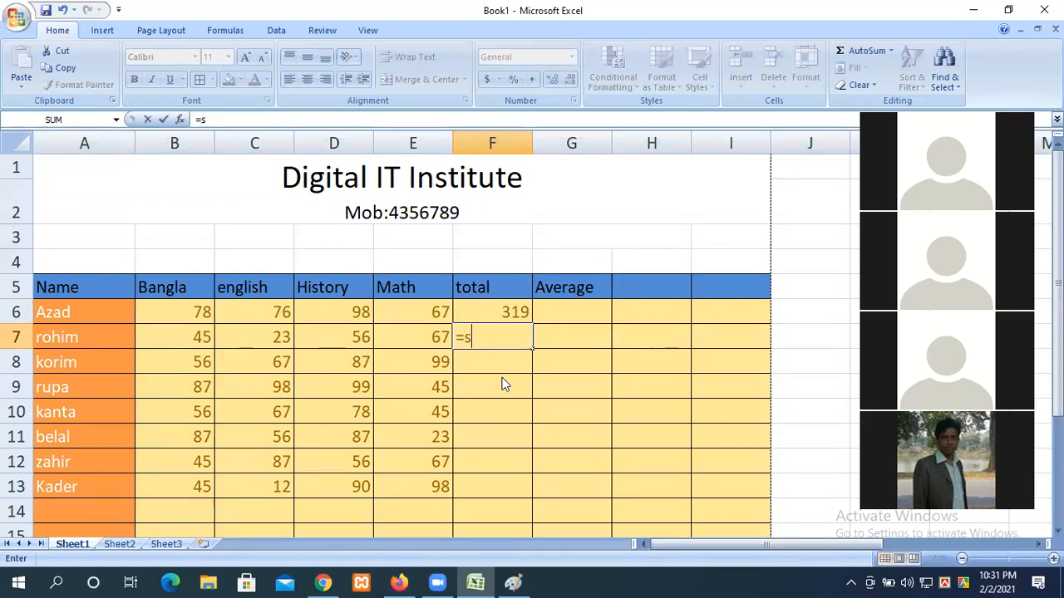
pyautogui.write('um')
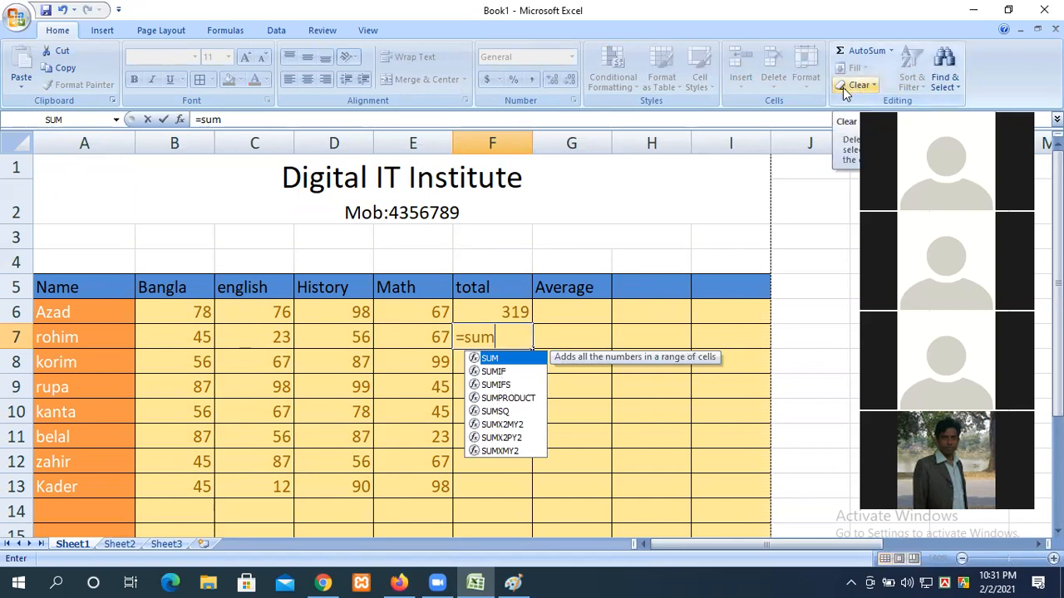
pyautogui.write('(')
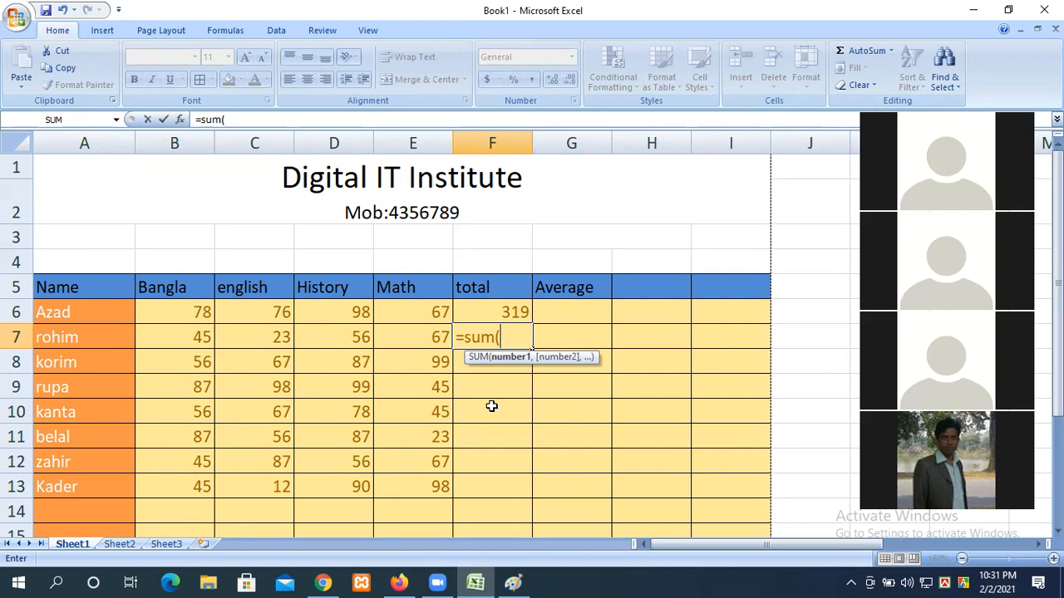
pyautogui.write('b7')
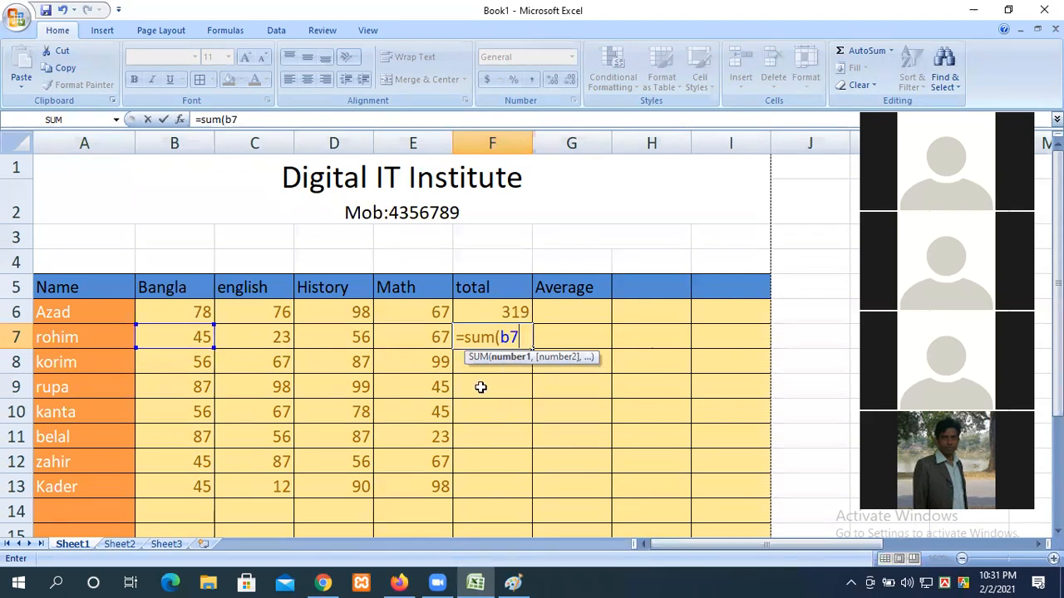
pyautogui.click(198, 351)
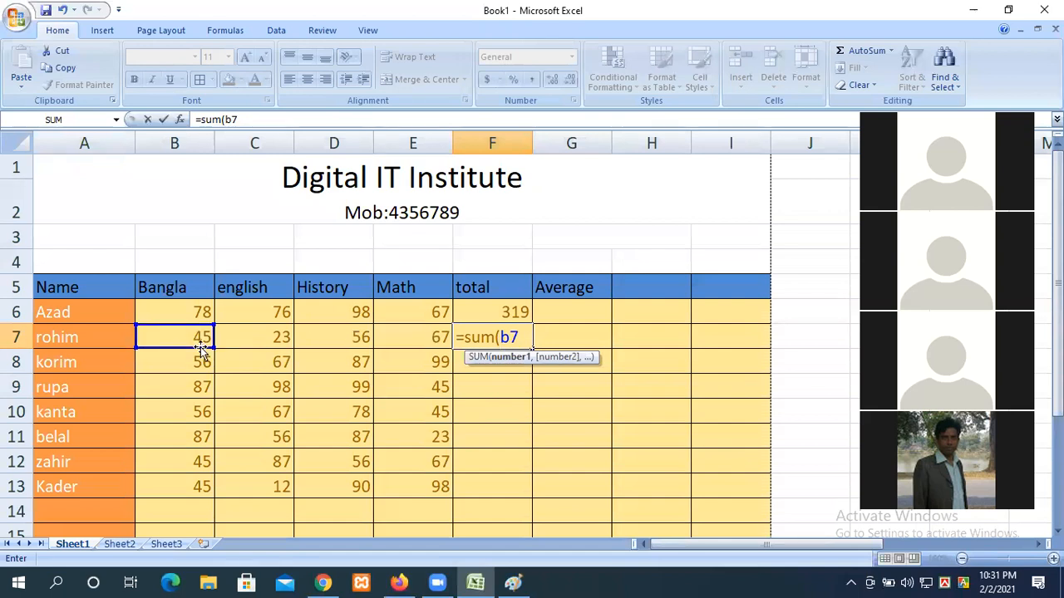
pyautogui.write(':')
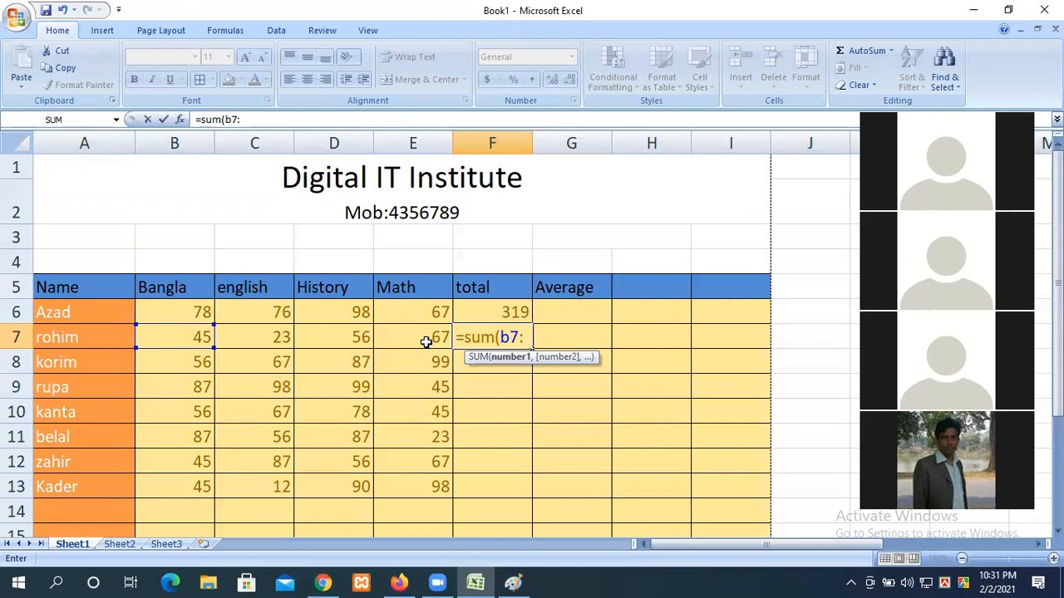
pyautogui.write('e')
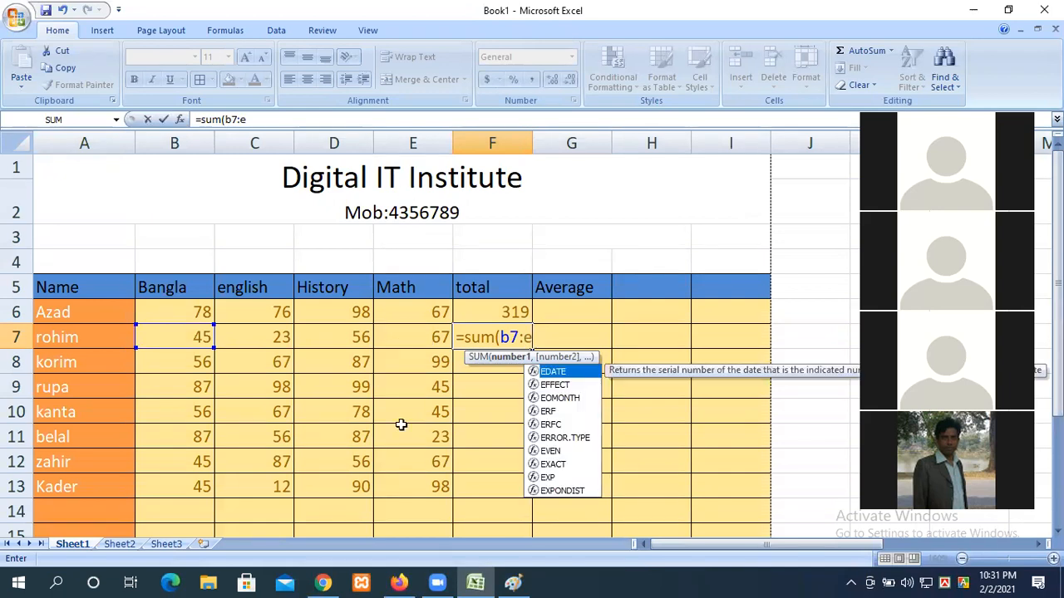
pyautogui.write('7')
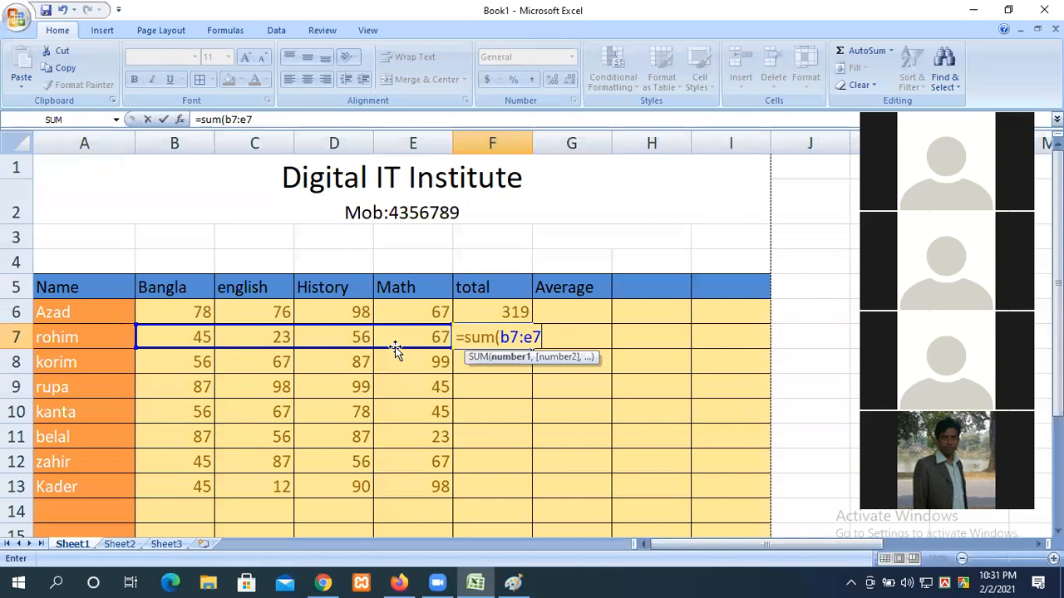
pyautogui.write(')')
pyautogui.press('Return')
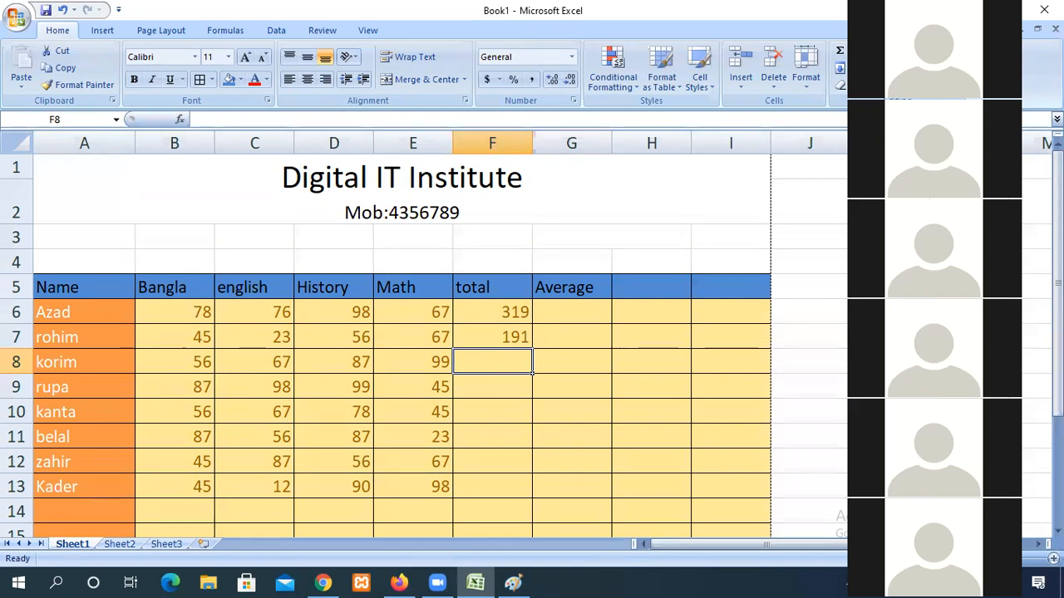
pyautogui.doubleClick(487, 335)
pyautogui.moveTo(505, 336); pyautogui.dragTo(574, 338)
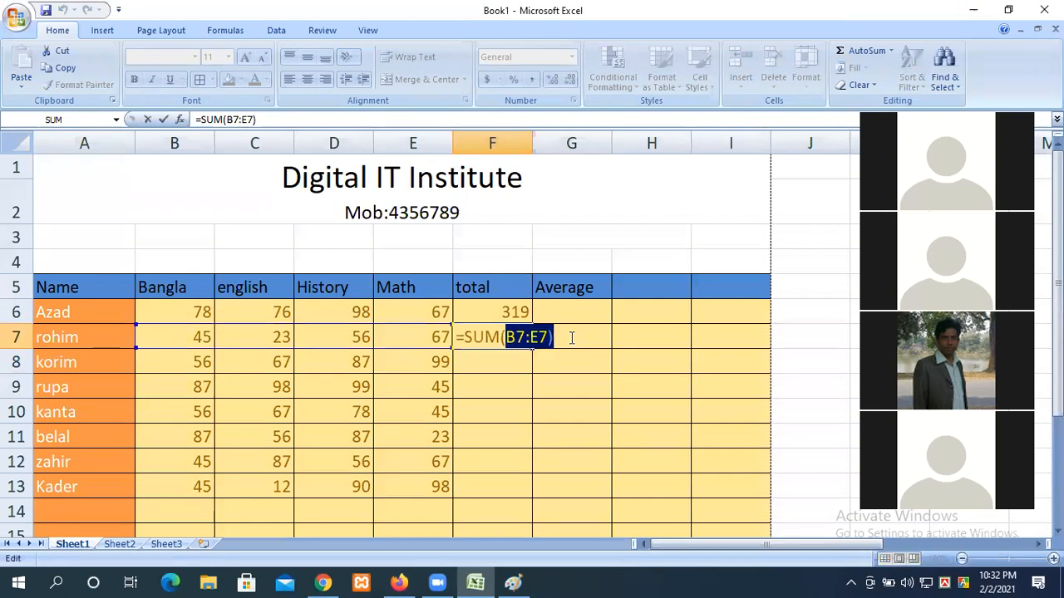
pyautogui.press('BackSpace')
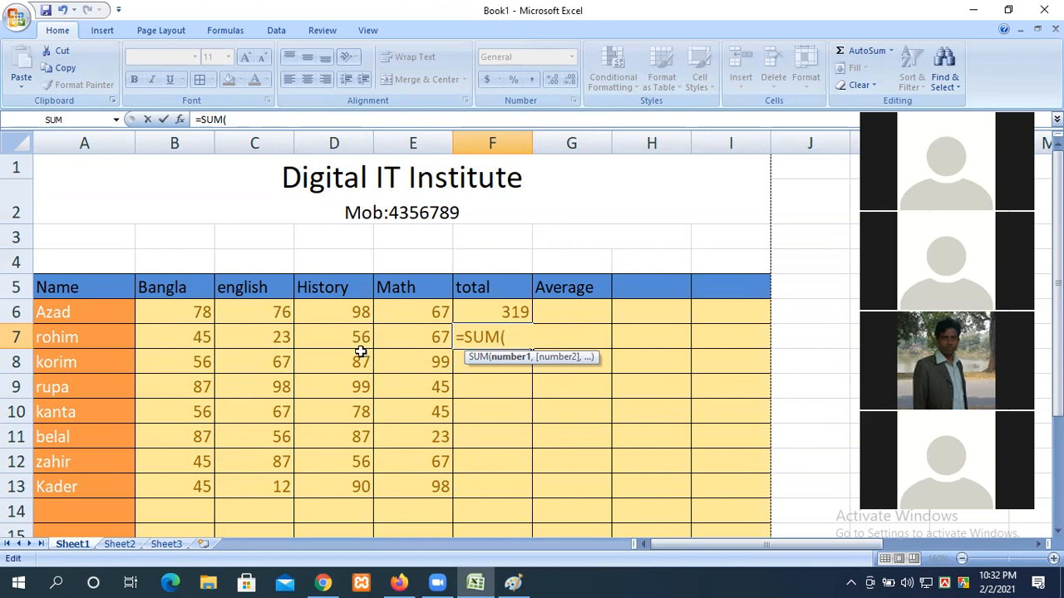
pyautogui.click(168, 336)
pyautogui.moveTo(203, 338); pyautogui.dragTo(538, 351)
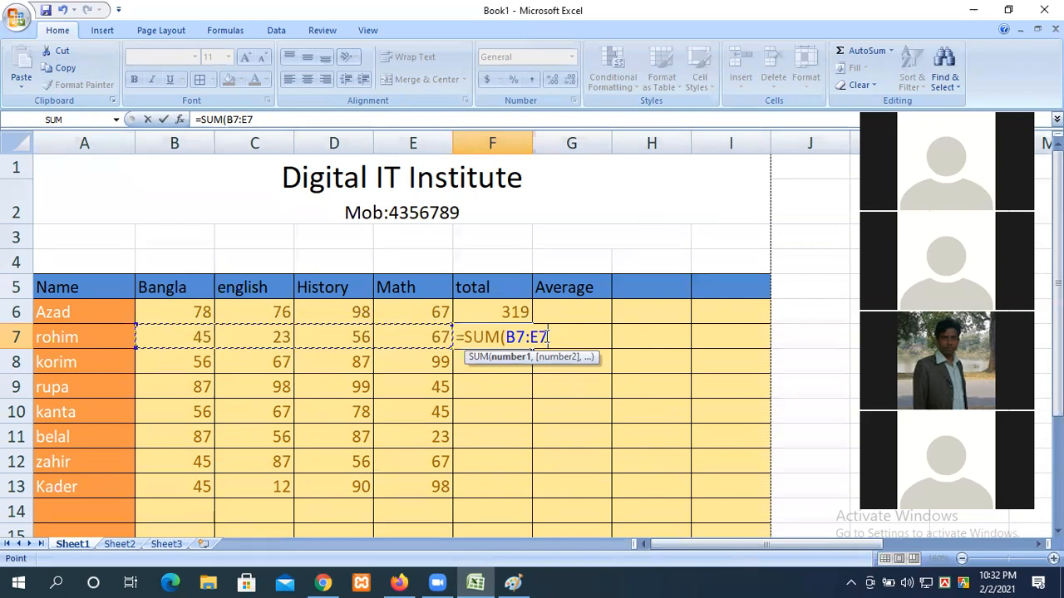
pyautogui.press('Return')
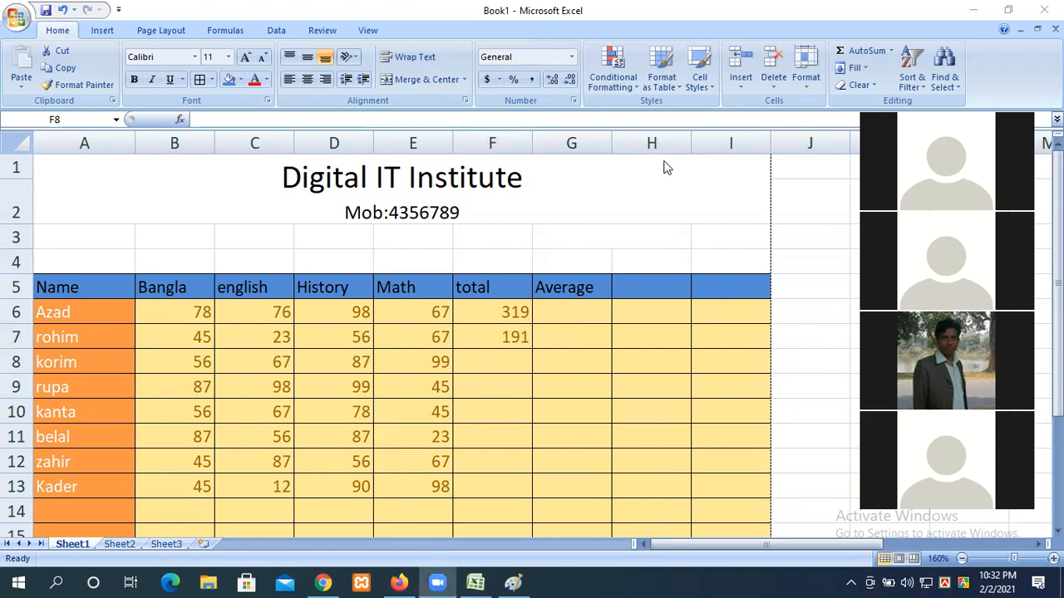
pyautogui.click(567, 318)
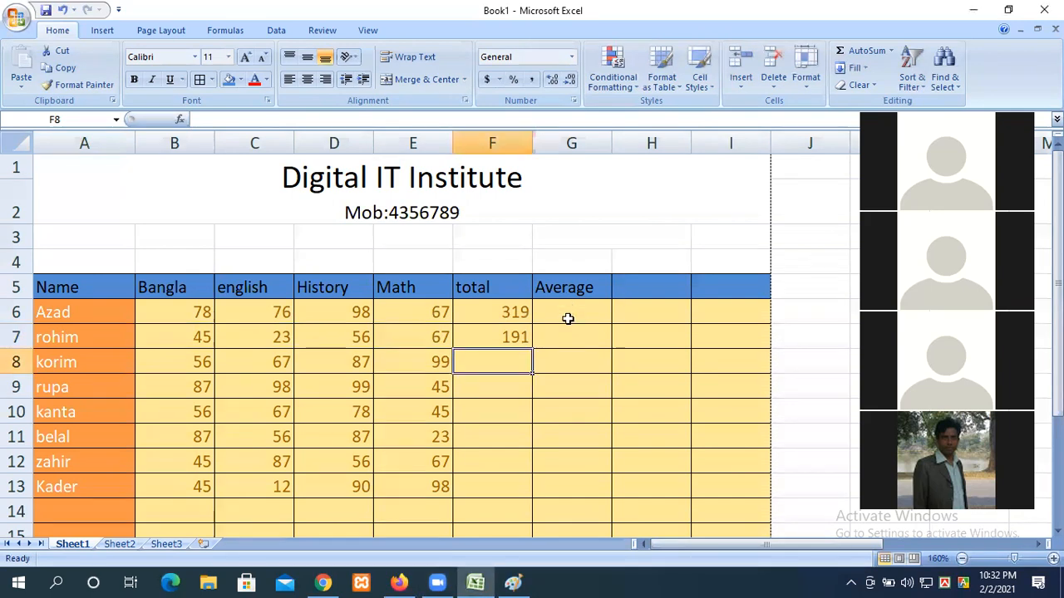
# Step: Enter =AVERAGE(B6:E6) in G6 to average the first student's four marks, giving 79.75
pyautogui.click(572, 315)
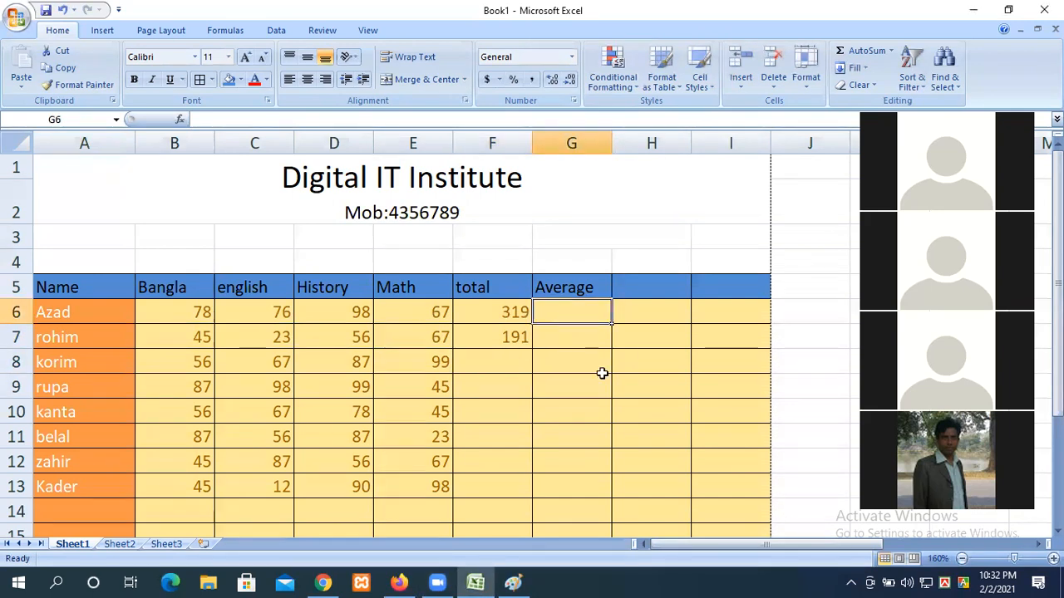
pyautogui.write('=a')
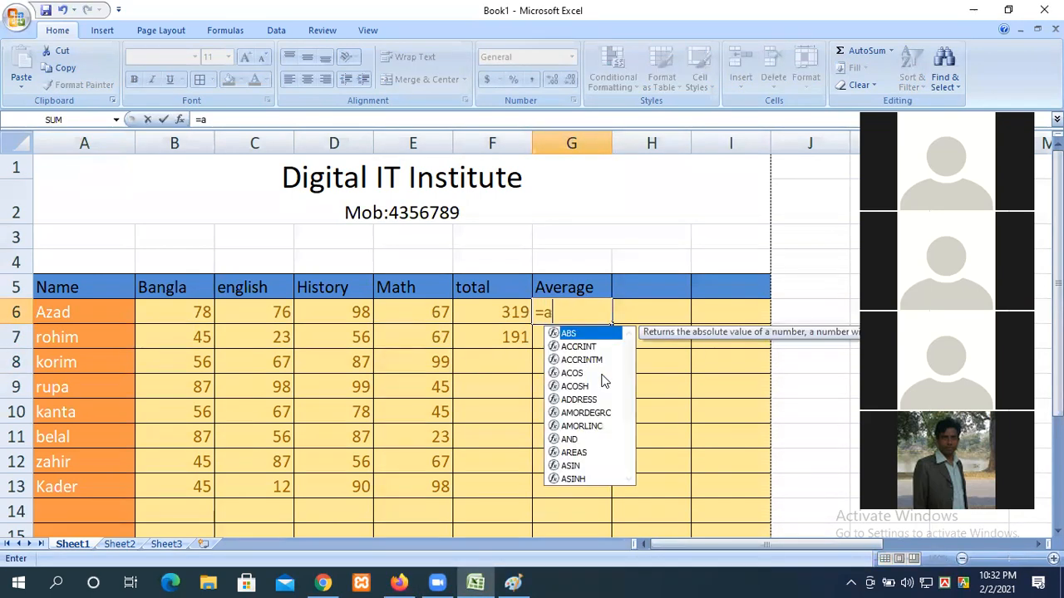
pyautogui.write('verage')
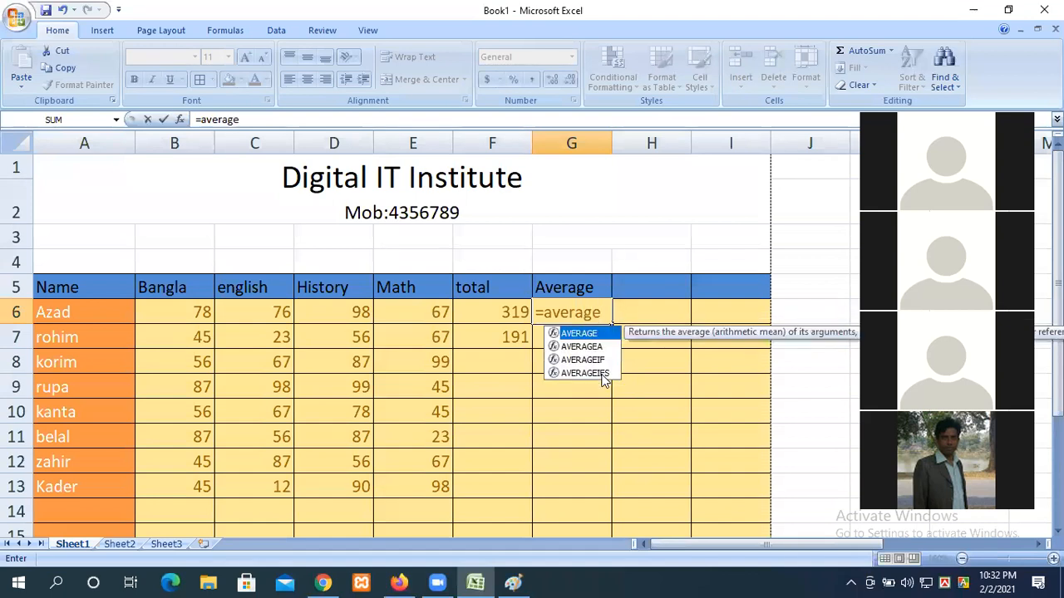
pyautogui.write('(')
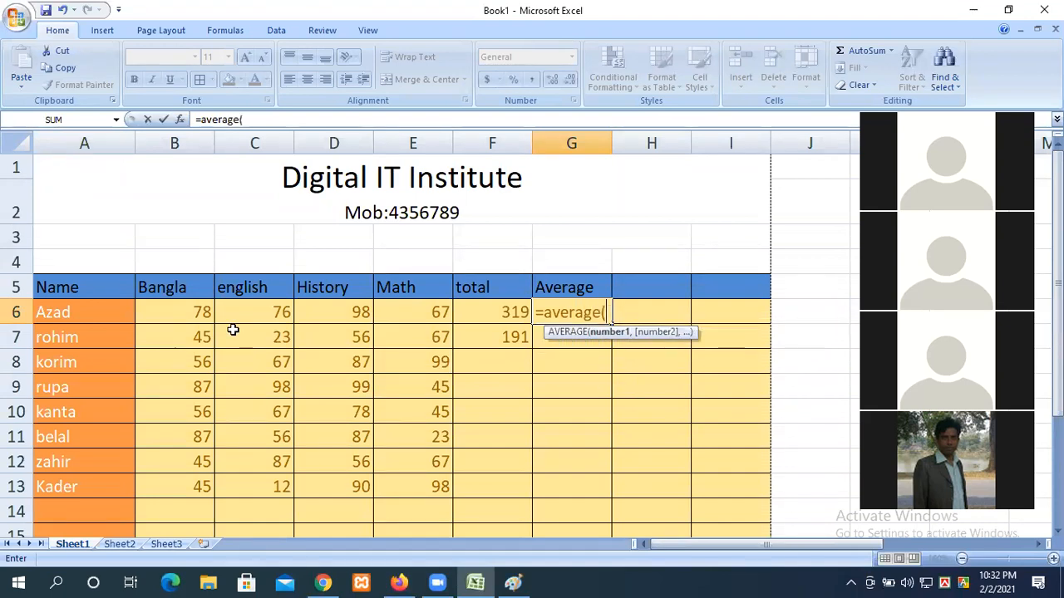
pyautogui.moveTo(188, 312); pyautogui.dragTo(408, 312)
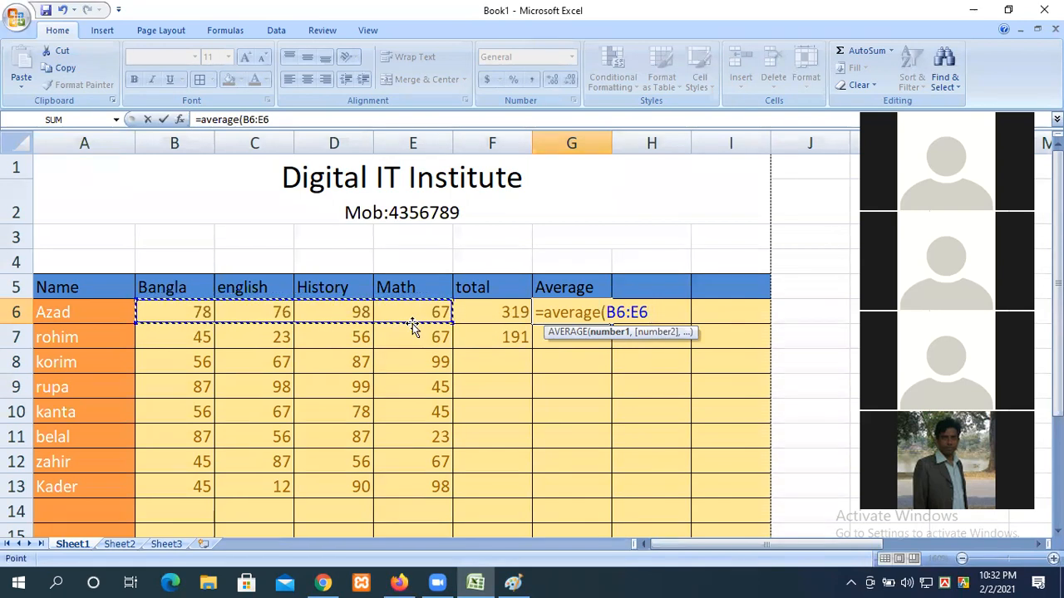
pyautogui.write(')')
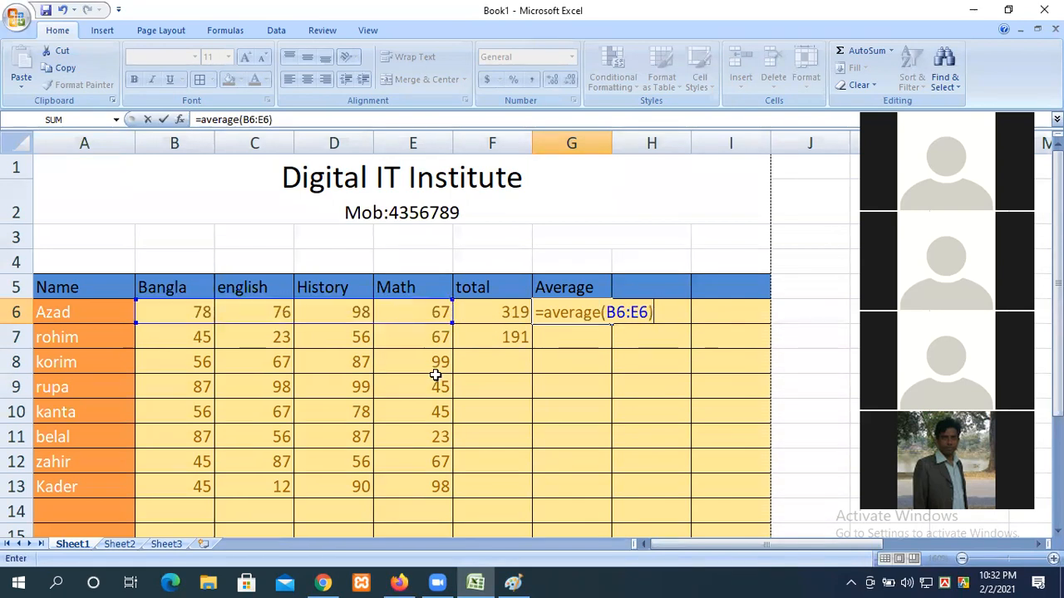
pyautogui.press('Return')
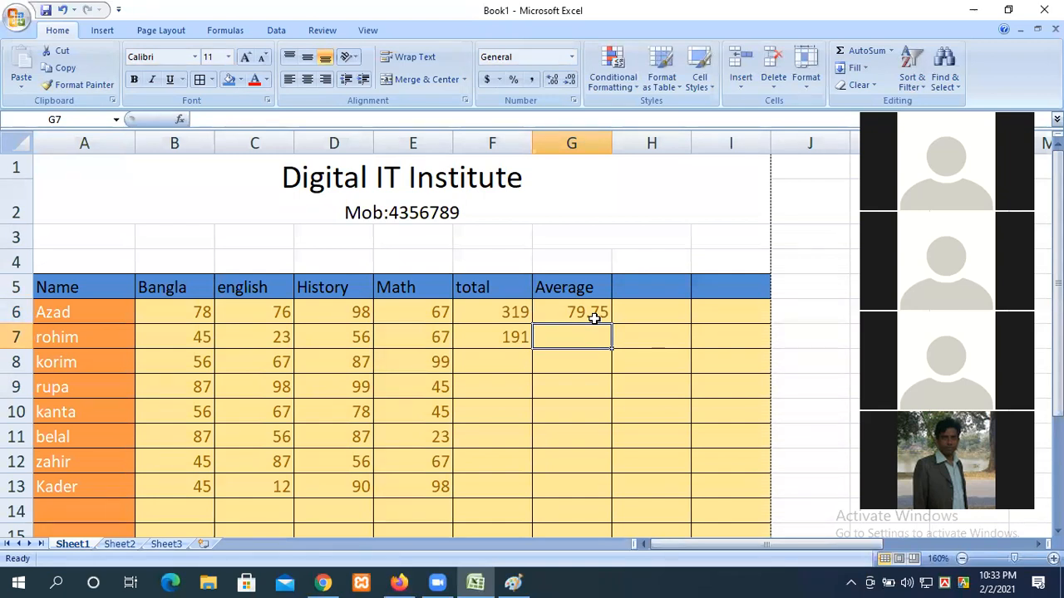
pyautogui.doubleClick(556, 311)
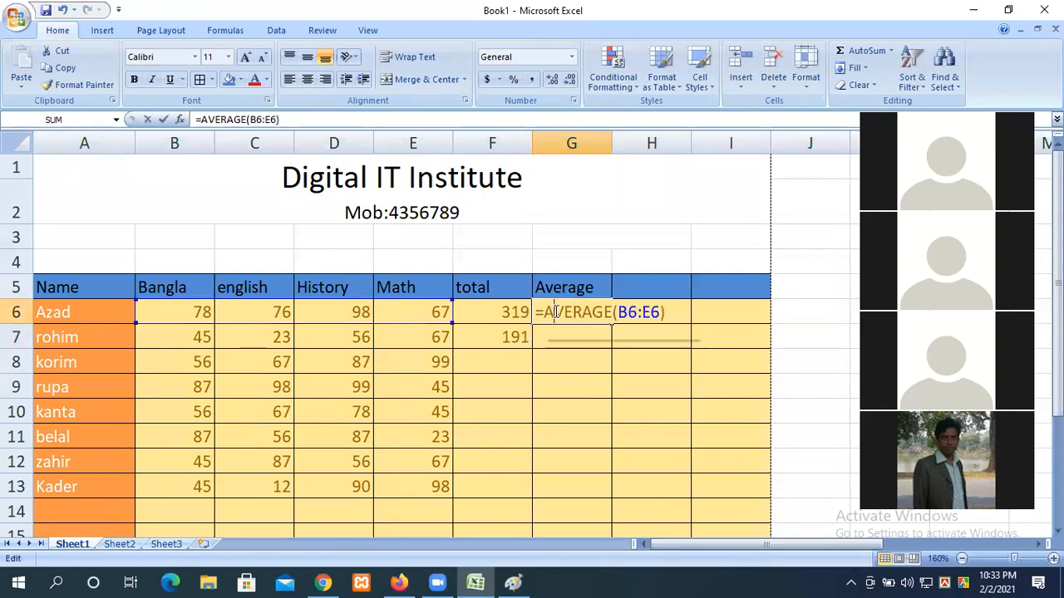
pyautogui.press('Return')
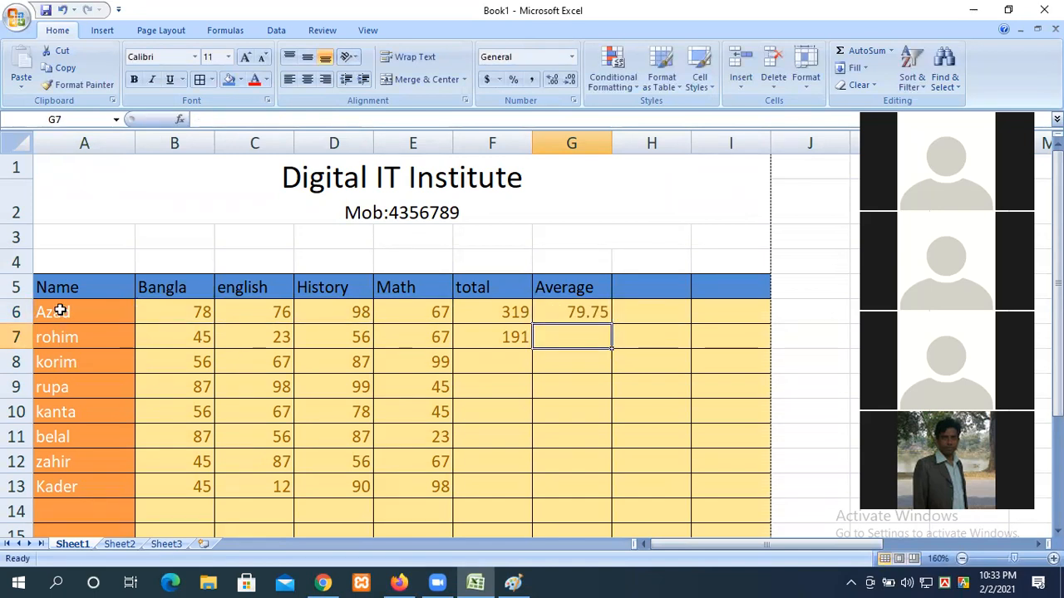
pyautogui.click(640, 296)
# Step: Head column H 'Miximum' and put =MAX(B6:E6) in H6, which shows 98
pyautogui.write('Mi')
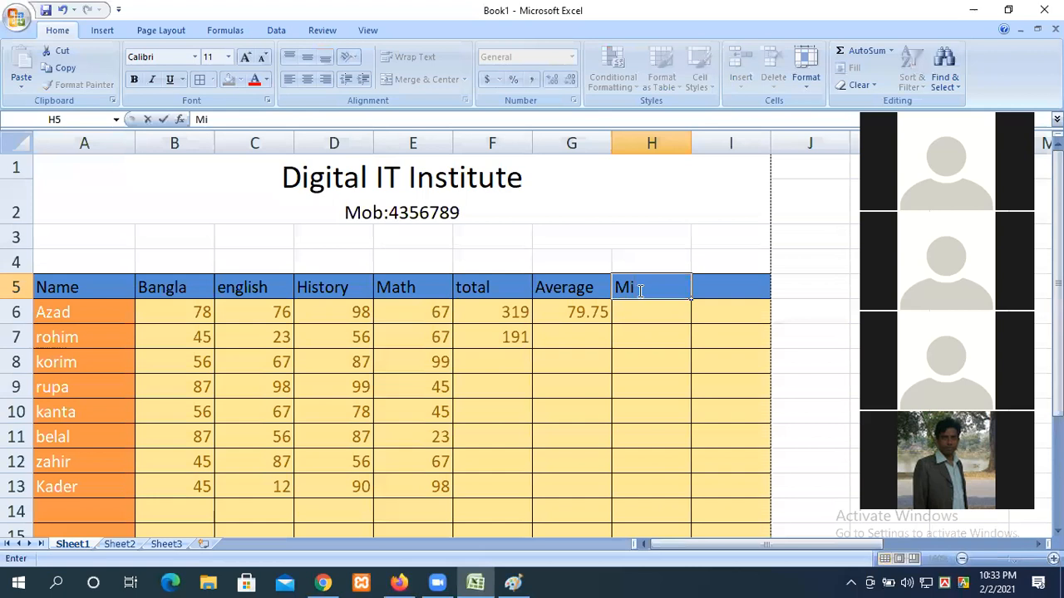
pyautogui.write('ximum')
pyautogui.click(658, 318)
pyautogui.write('=max')
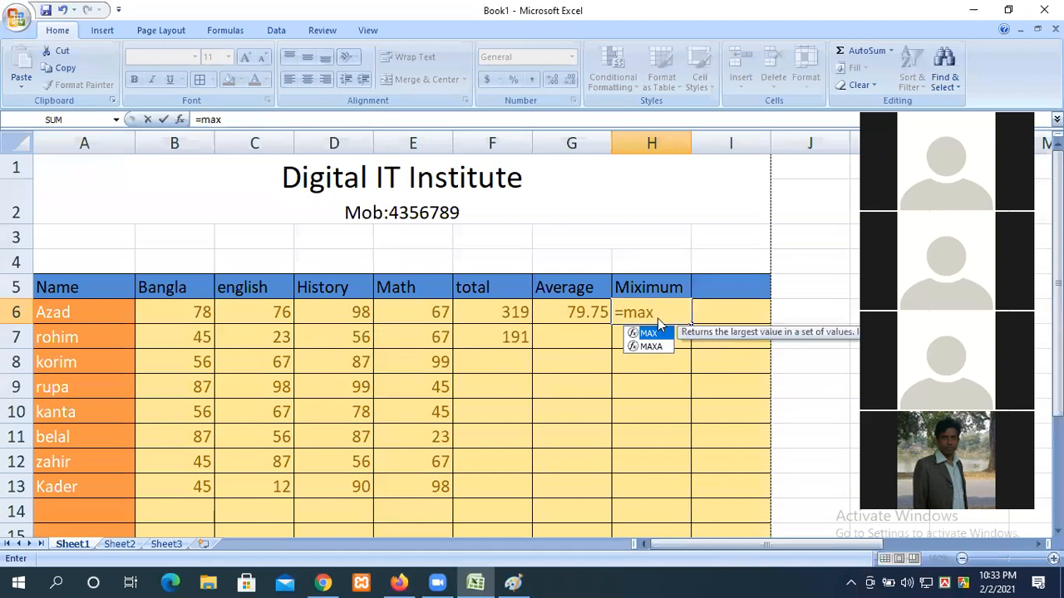
pyautogui.write('(')
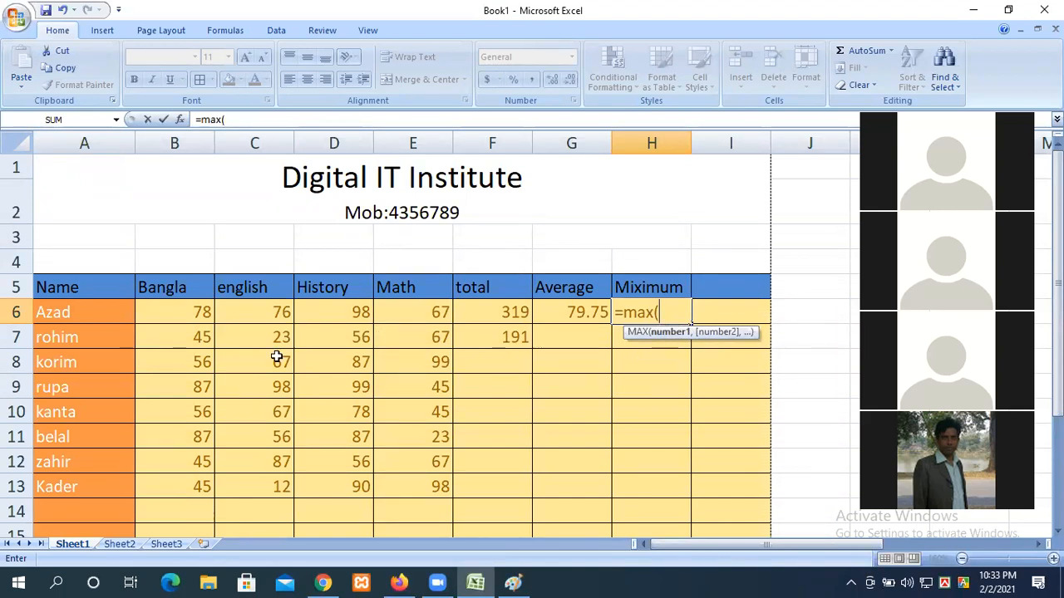
pyautogui.moveTo(186, 314); pyautogui.dragTo(391, 309)
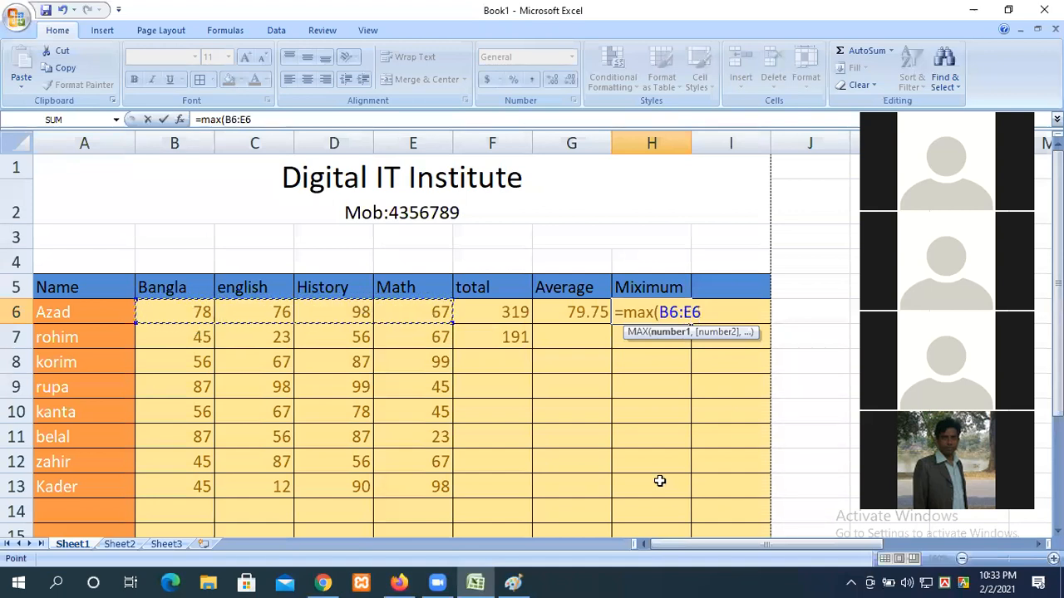
pyautogui.write(')')
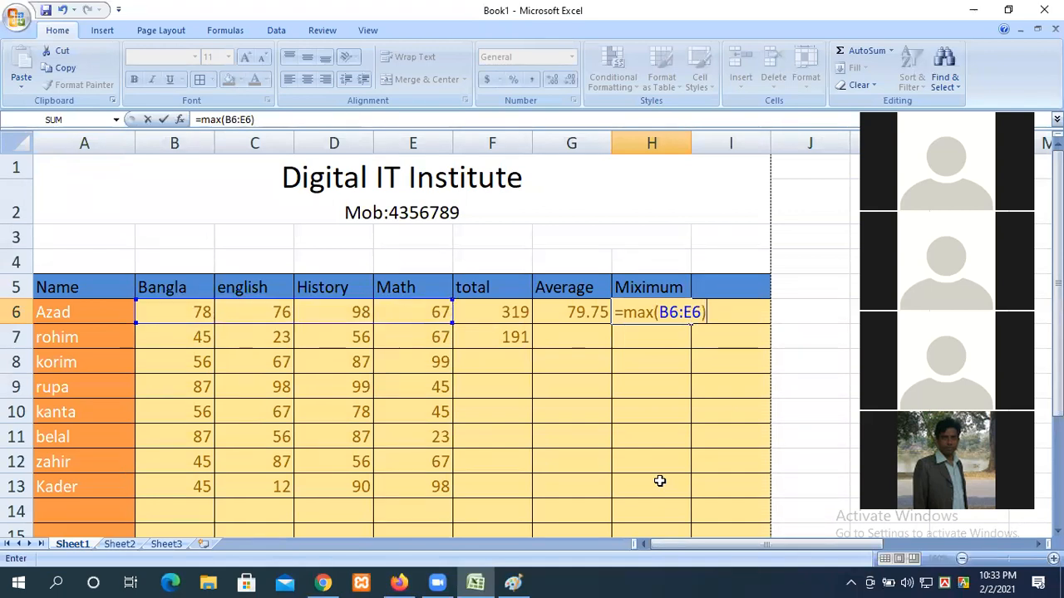
pyautogui.press('Return')
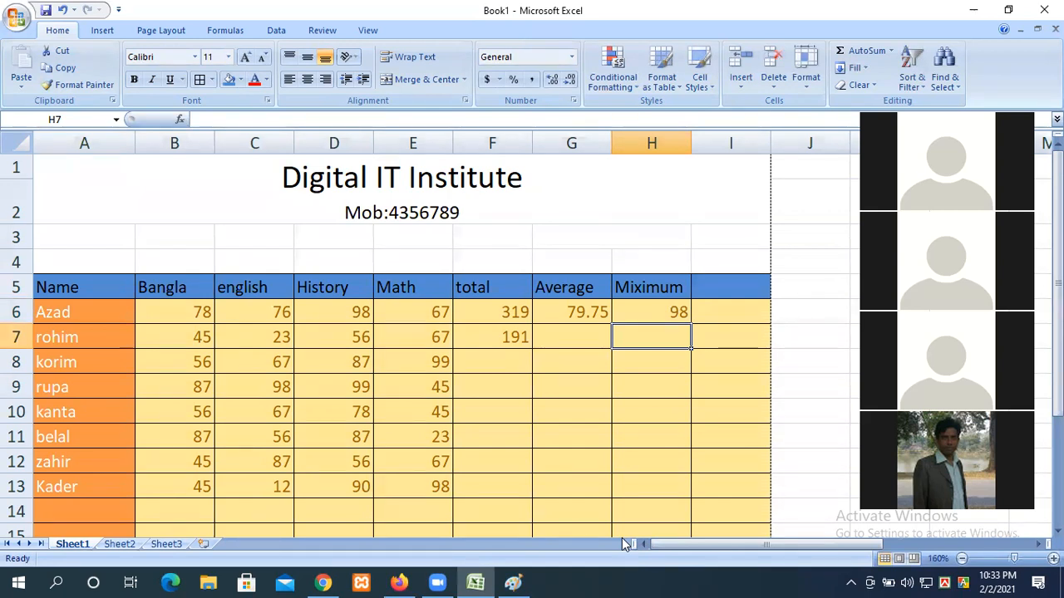
pyautogui.click(737, 285)
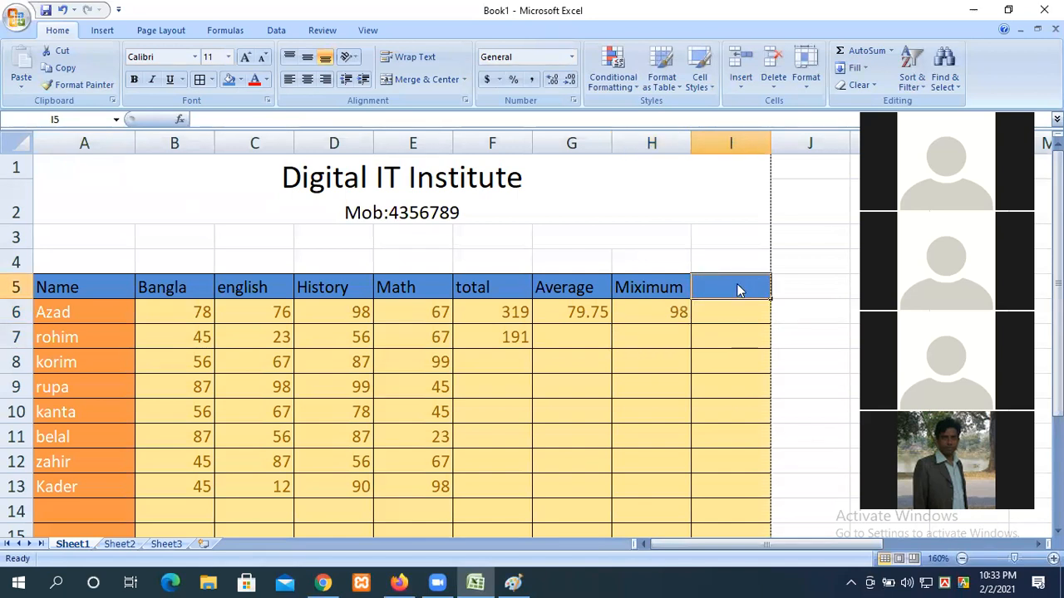
# Step: Head column I 'Minimum' and put =MIN(B6:E6) in I6, which shows 67
pyautogui.write('Minimum')
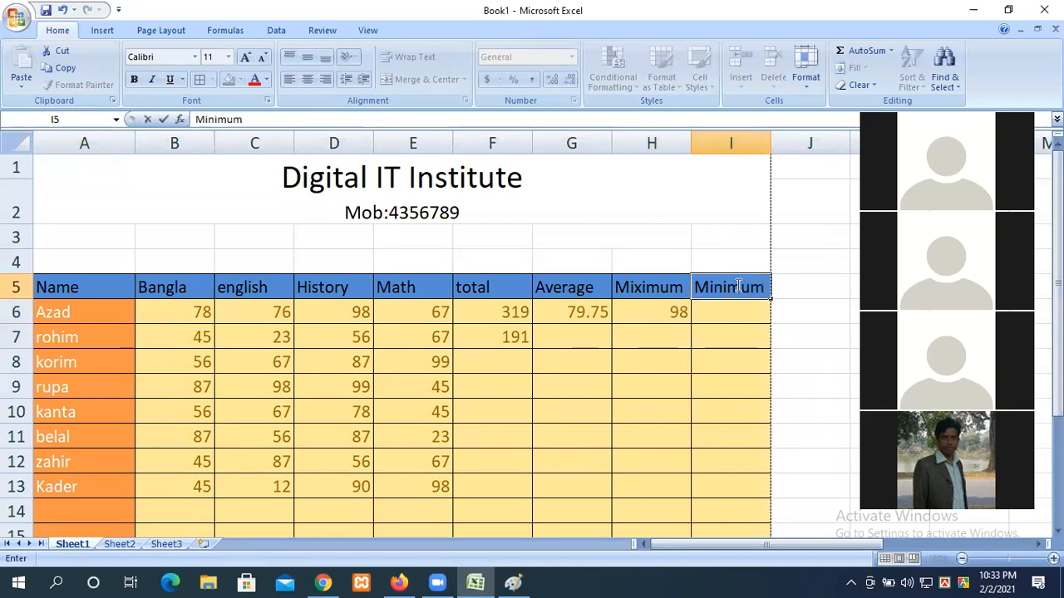
pyautogui.click(725, 315)
pyautogui.write('=m')
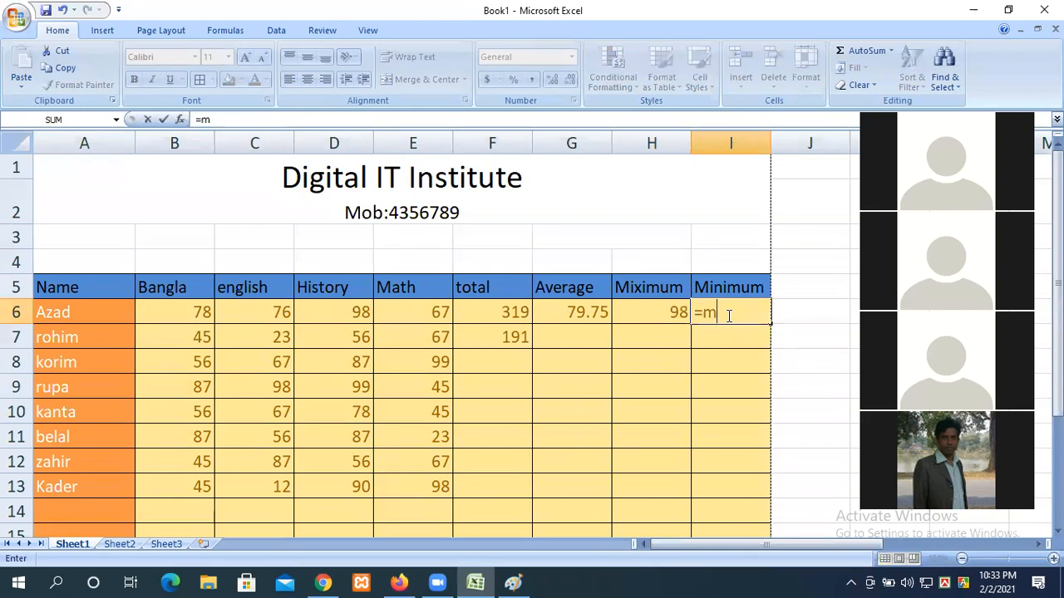
pyautogui.write('in(')
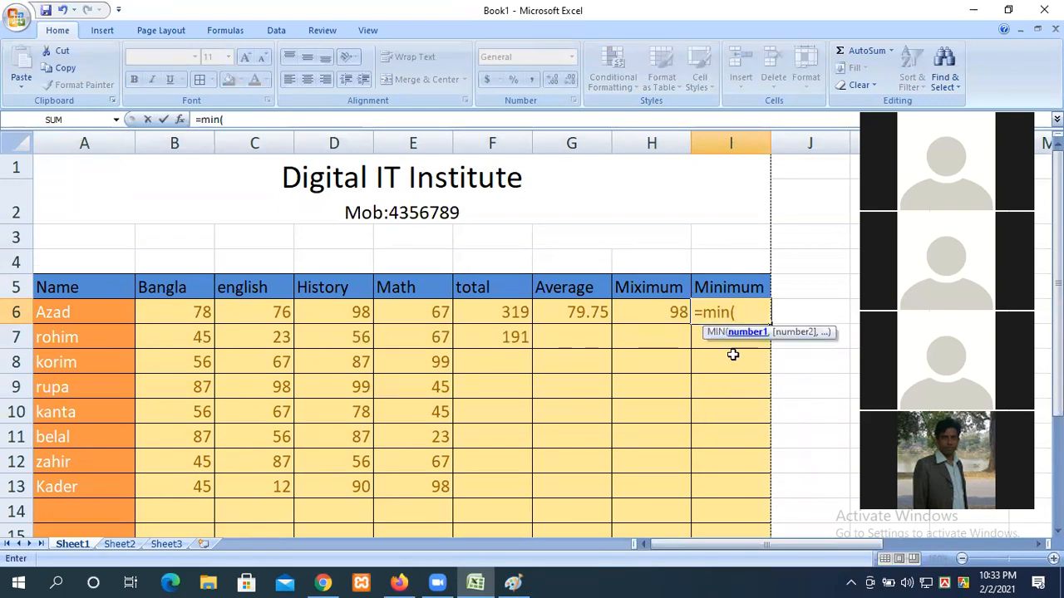
pyautogui.moveTo(143, 315); pyautogui.dragTo(423, 310)
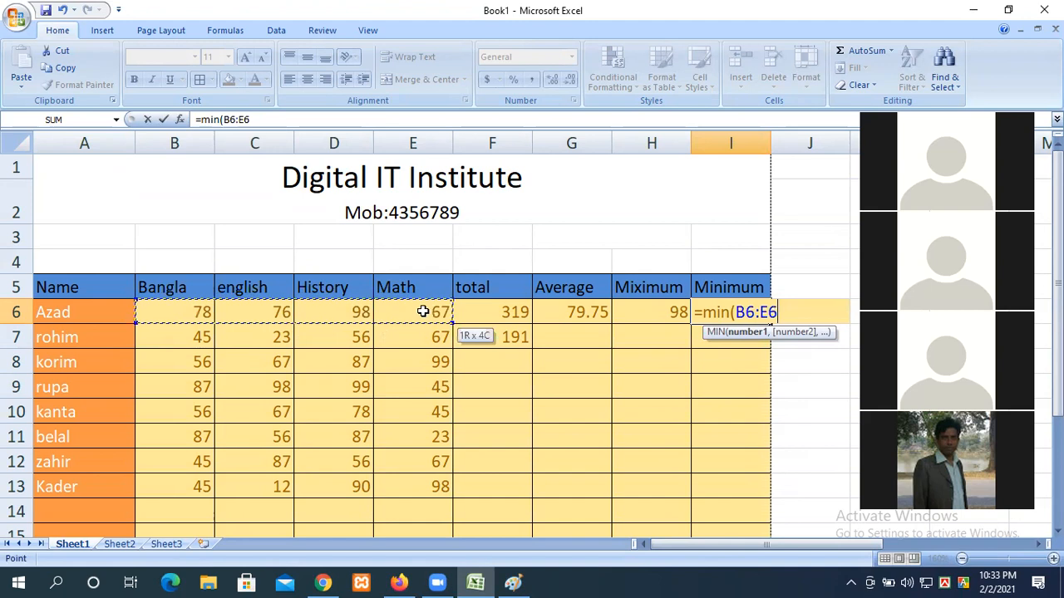
pyautogui.write(')')
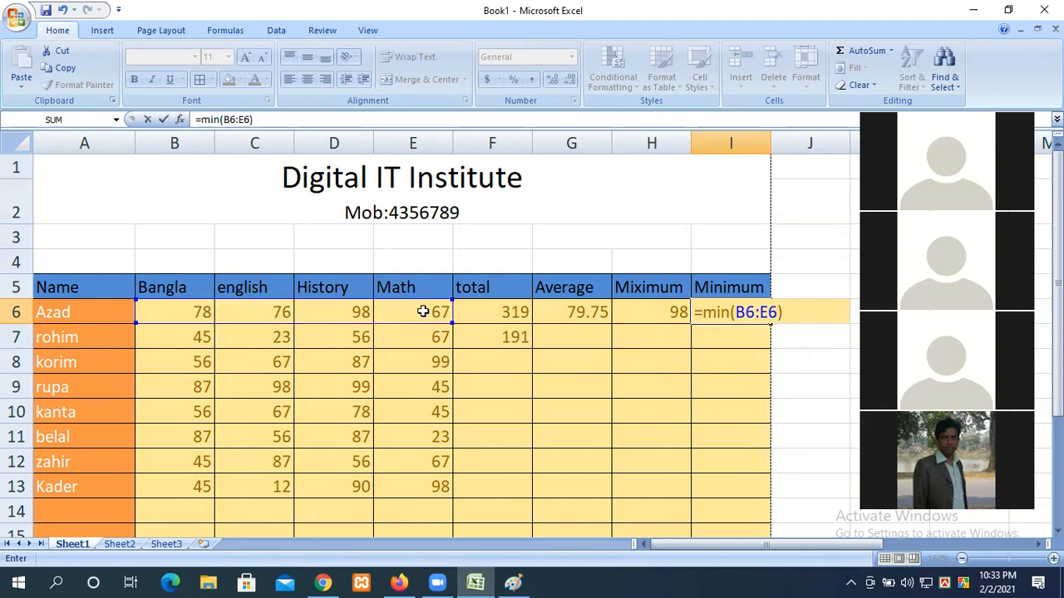
pyautogui.press('Return')
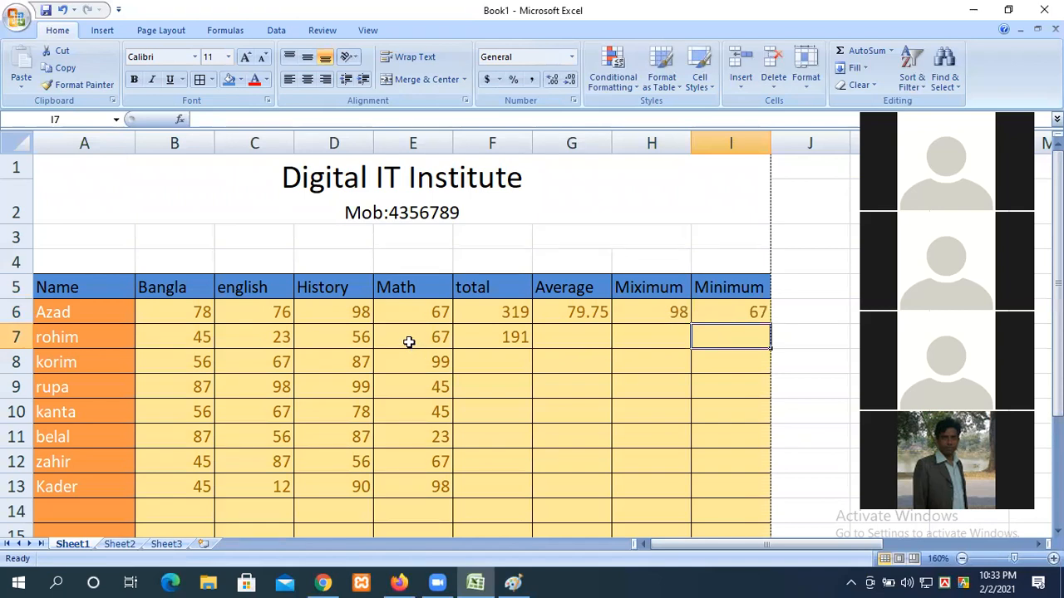
pyautogui.click(346, 322)
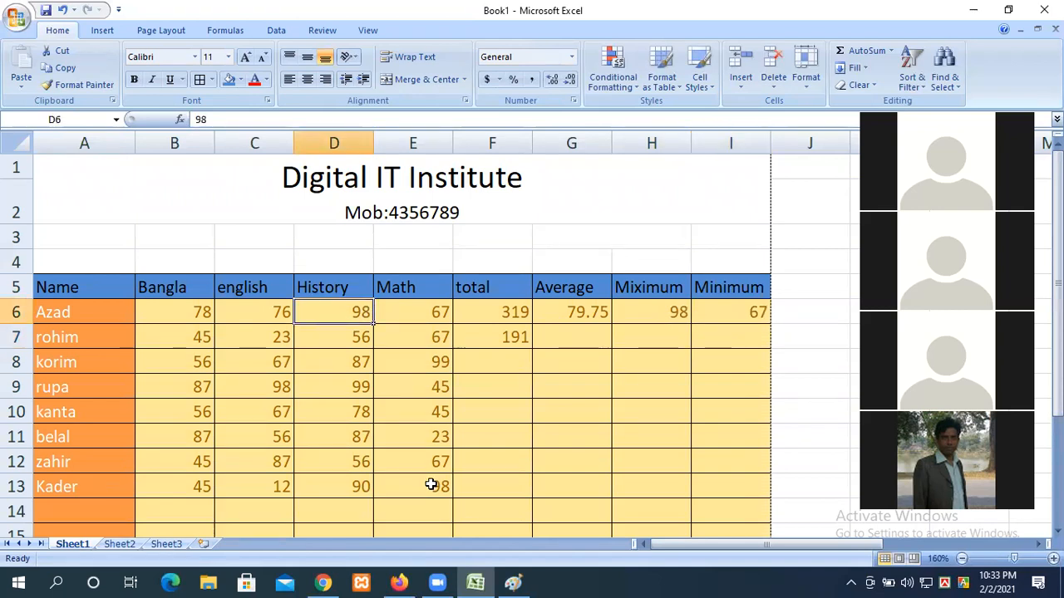
# Step: Change D6 to 12 and check F6:I6 recalculate to 233, 58.25, 78 and 12
pyautogui.write('12')
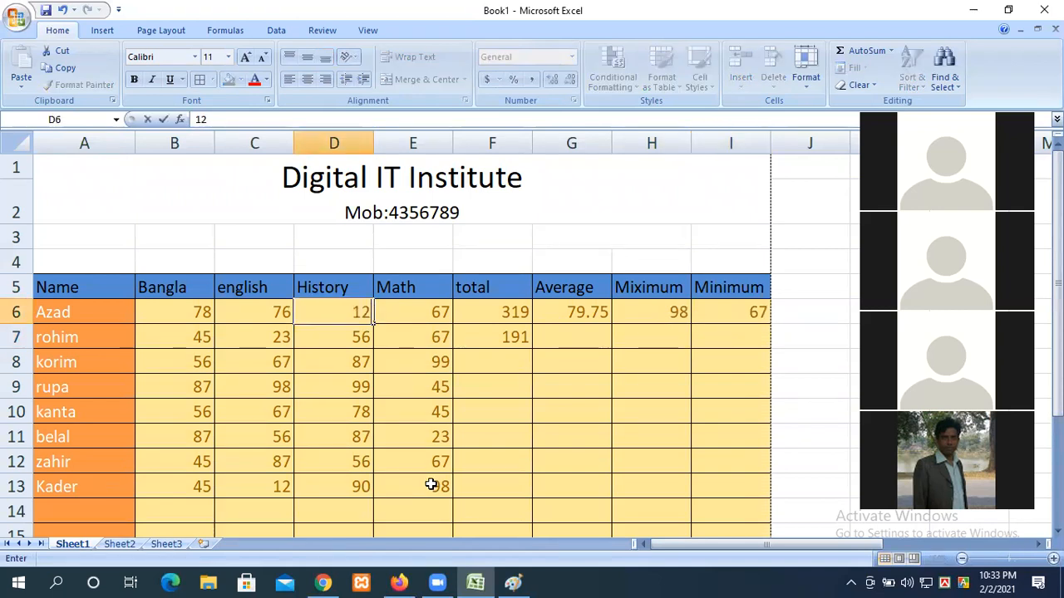
pyautogui.press('Return')
pyautogui.moveTo(515, 312); pyautogui.dragTo(728, 306)
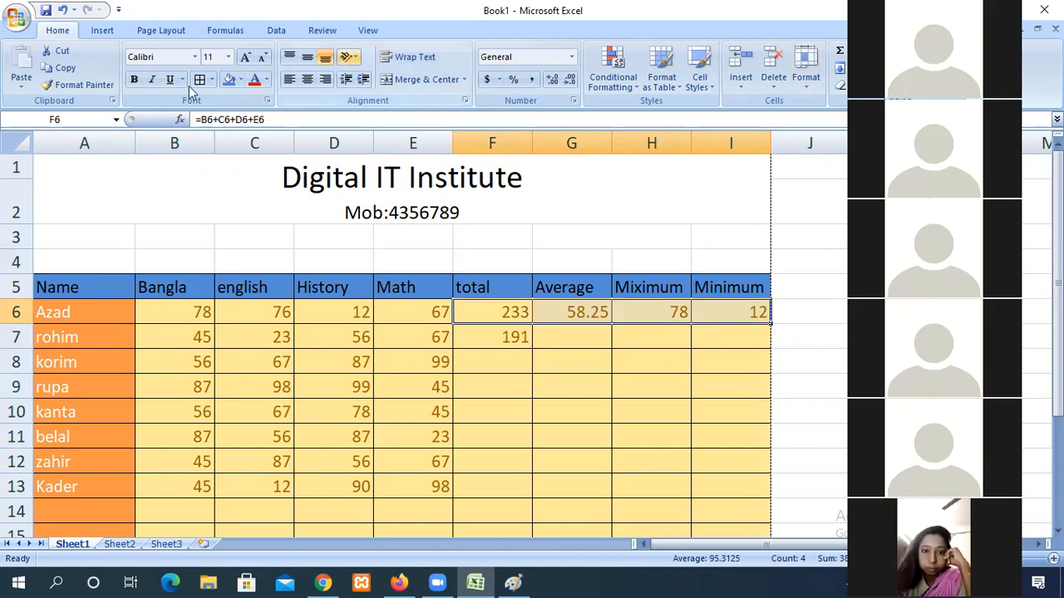
pyautogui.click(559, 311)
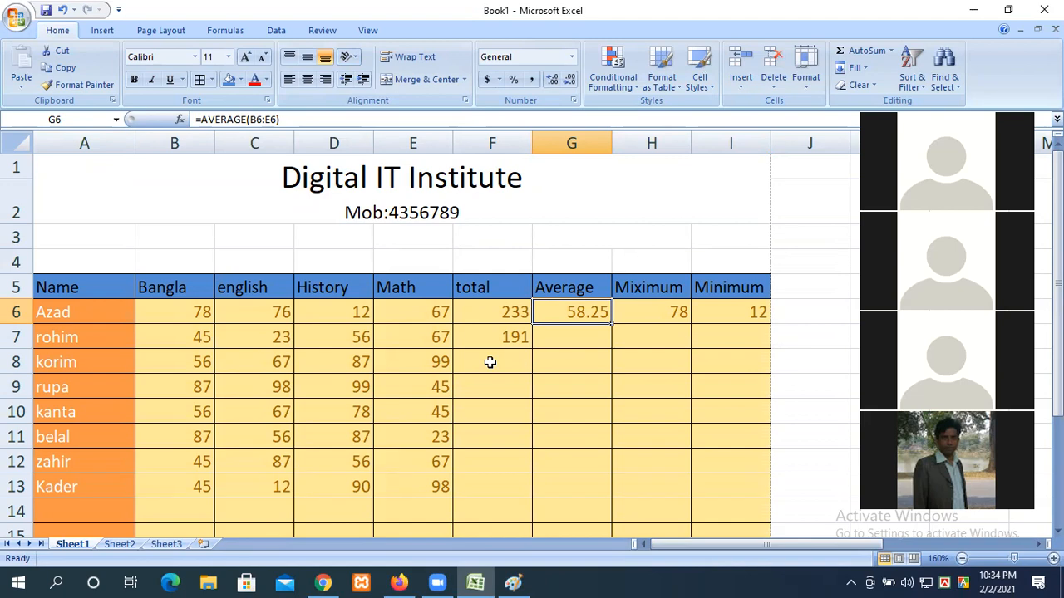
# Step: Copy the Minimum column I5:I21 into columns J, K and L
pyautogui.scroll(-4, 490, 362)
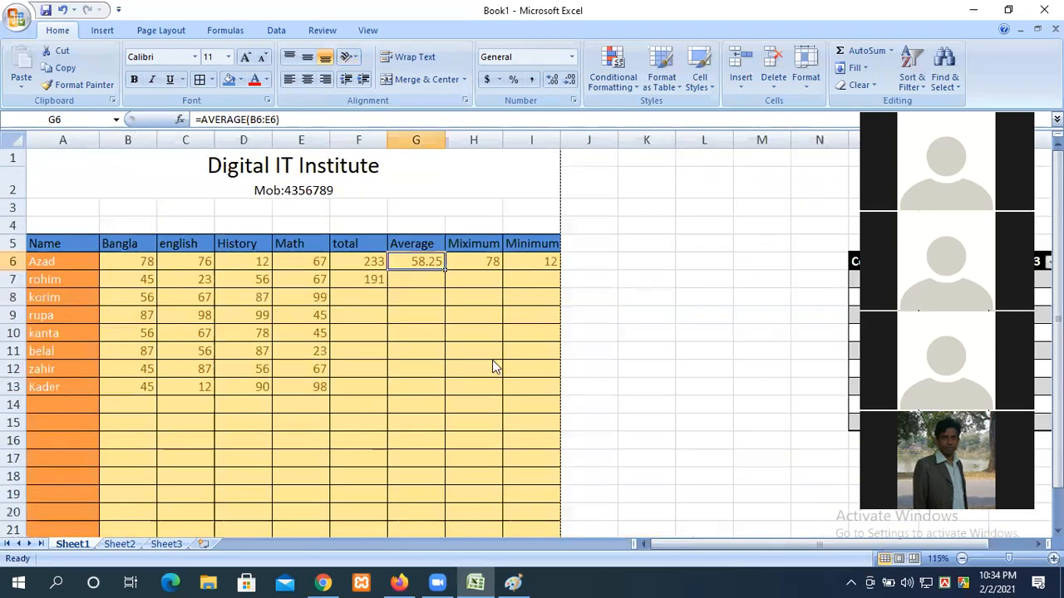
pyautogui.scroll(-1, 492, 304)
pyautogui.moveTo(392, 216); pyautogui.dragTo(394, 425)
pyautogui.hotkey('ctrl', 'c')
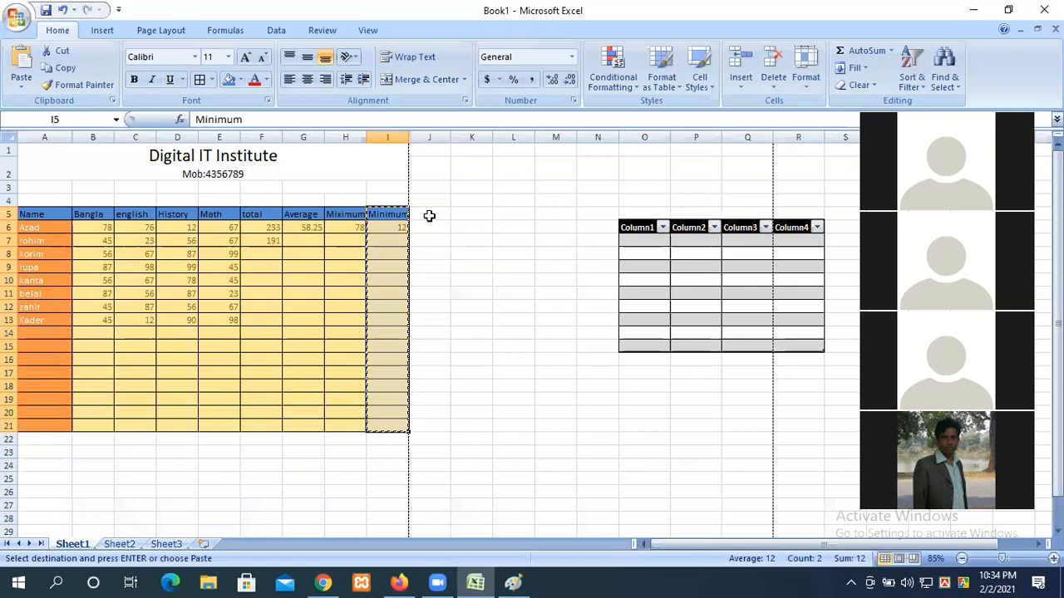
pyautogui.click(429, 215)
pyautogui.hotkey('ctrl', 'v')
pyautogui.click(472, 214)
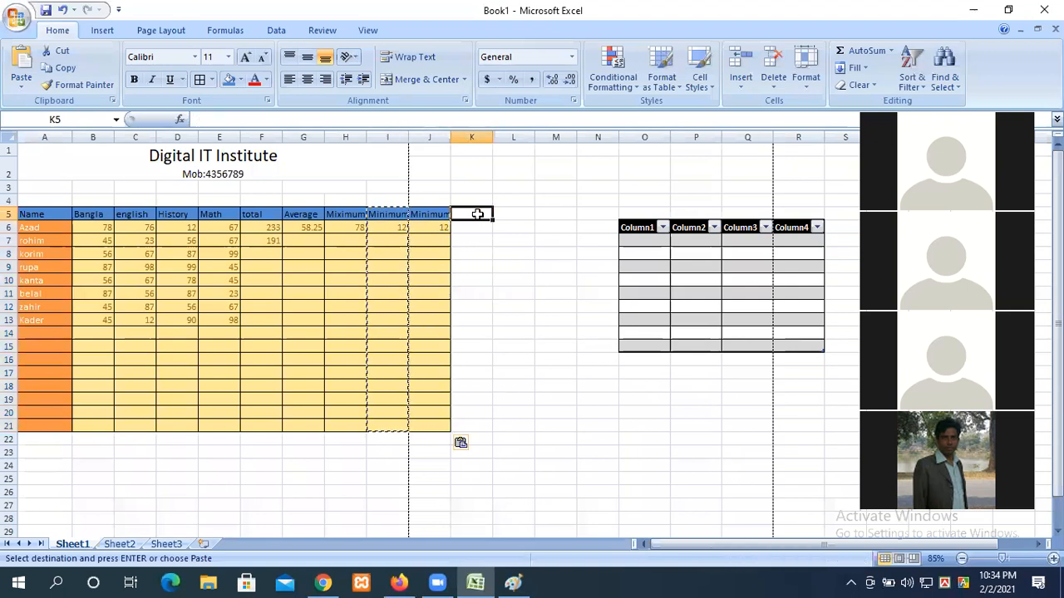
pyautogui.hotkey('ctrl', 'v')
pyautogui.click(512, 215)
pyautogui.hotkey('ctrl', 'v')
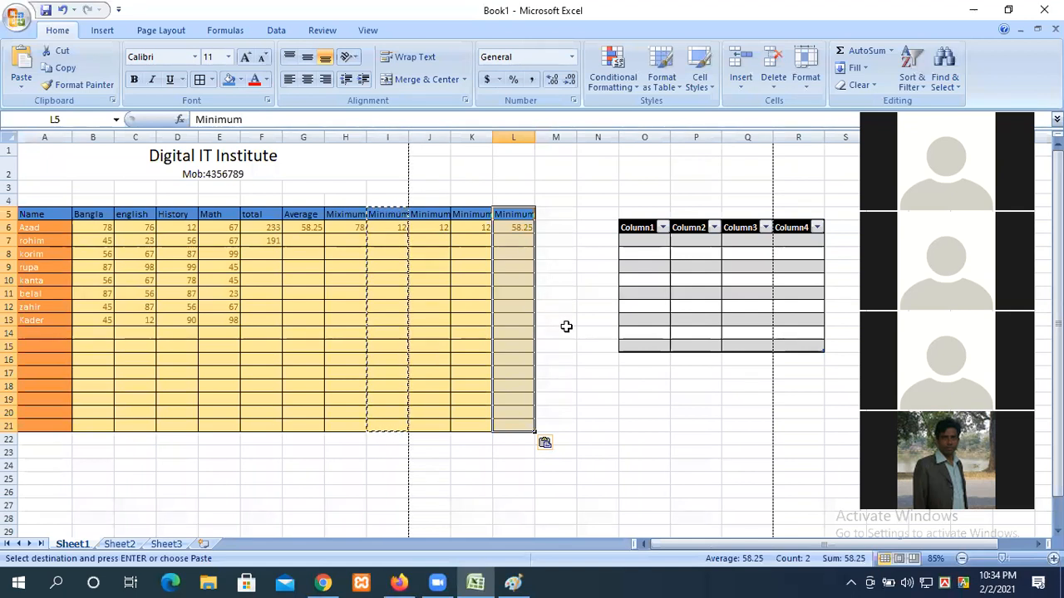
pyautogui.press('Escape')
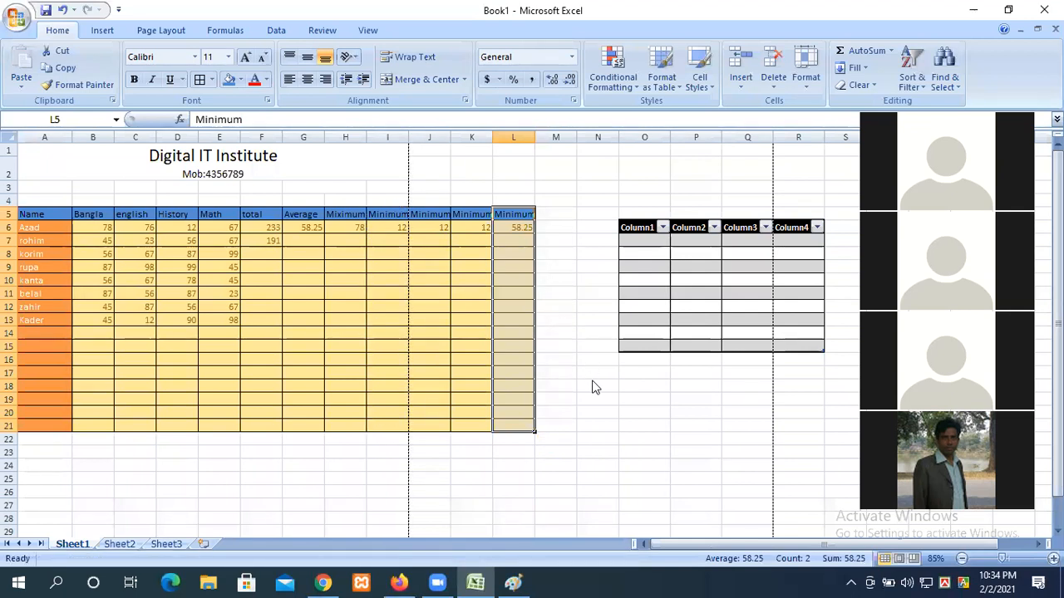
# Step: Clear the pasted headings and values in J5:M8, keeping the fill and borders
pyautogui.keyDown('ctrl'); pyautogui.scroll(1, 584, 388); pyautogui.keyUp('ctrl')
pyautogui.moveTo(644, 276); pyautogui.dragTo(518, 231)
pyautogui.press('Delete')
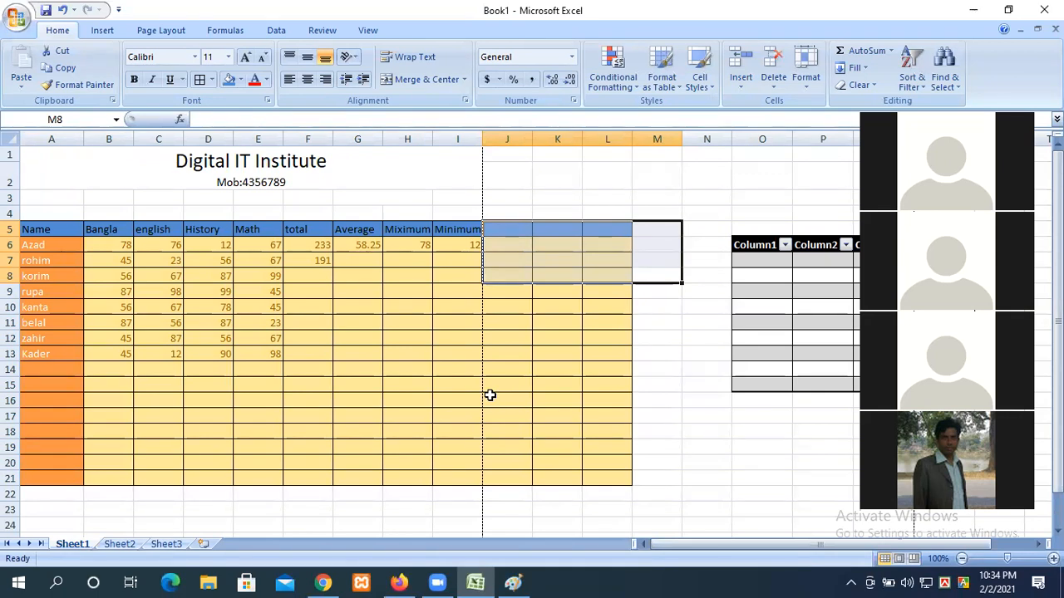
pyautogui.scroll(2, 530, 357)
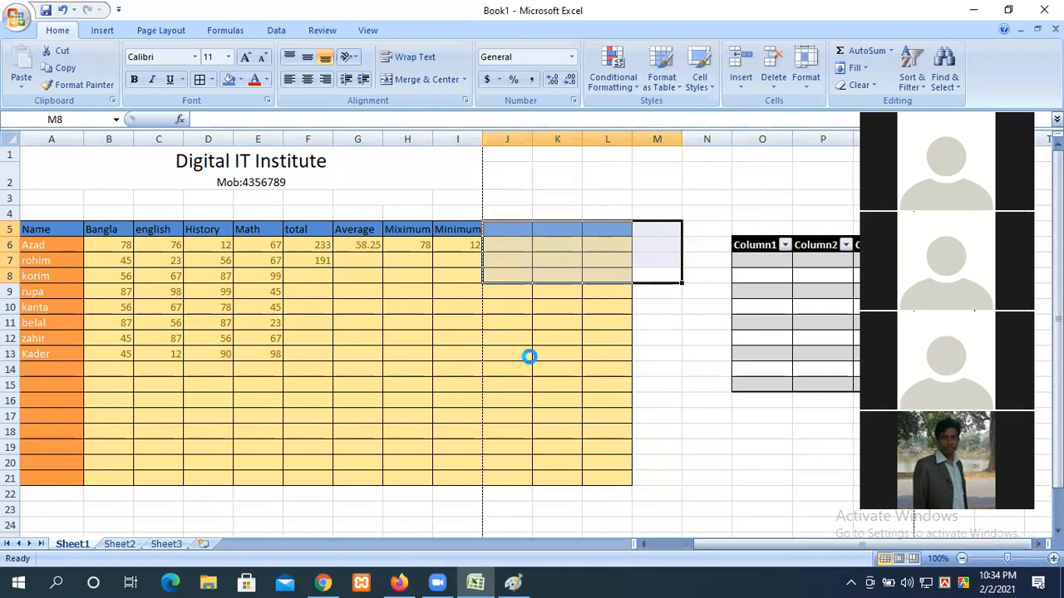
pyautogui.moveTo(771, 545); pyautogui.dragTo(730, 544)
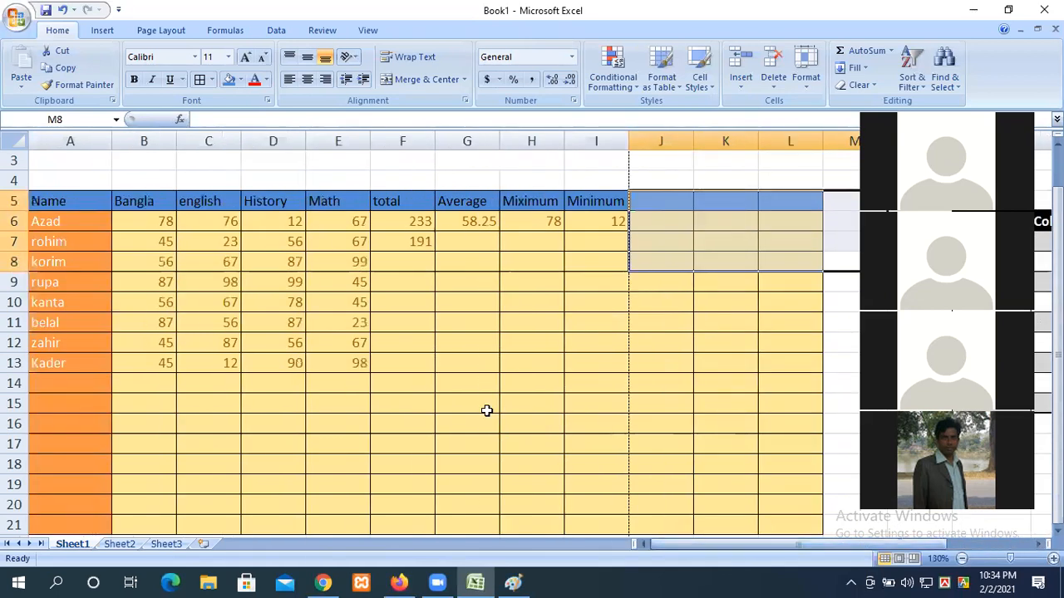
# Step: Head J5 'Present' and enter =COUNT(B6:E6) in J6, which shows 4
pyautogui.click(591, 304)
pyautogui.click(668, 206)
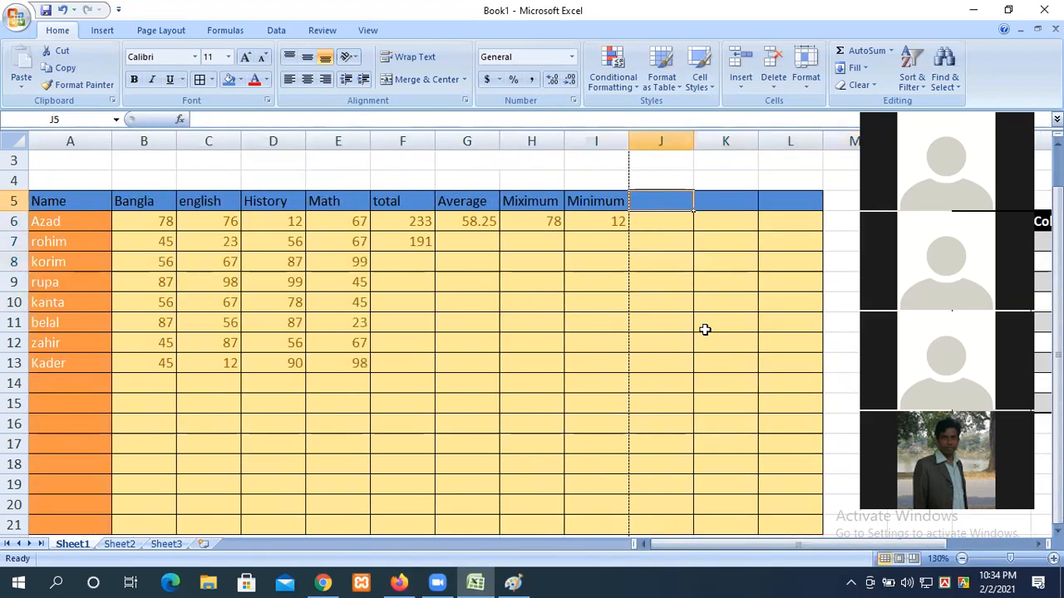
pyautogui.write('Present')
pyautogui.click(649, 225)
pyautogui.write('=')
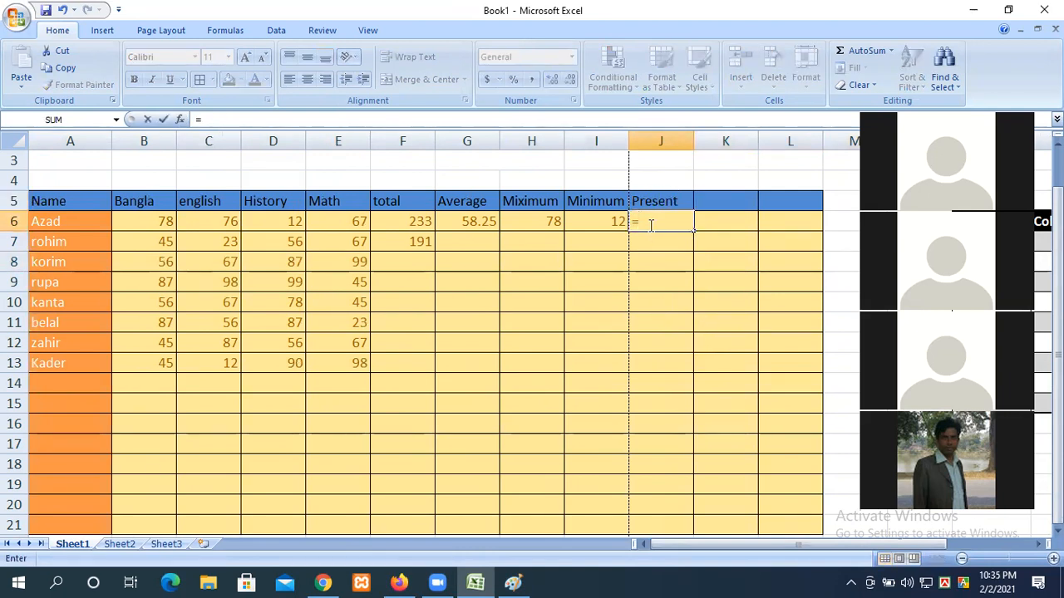
pyautogui.write('count')
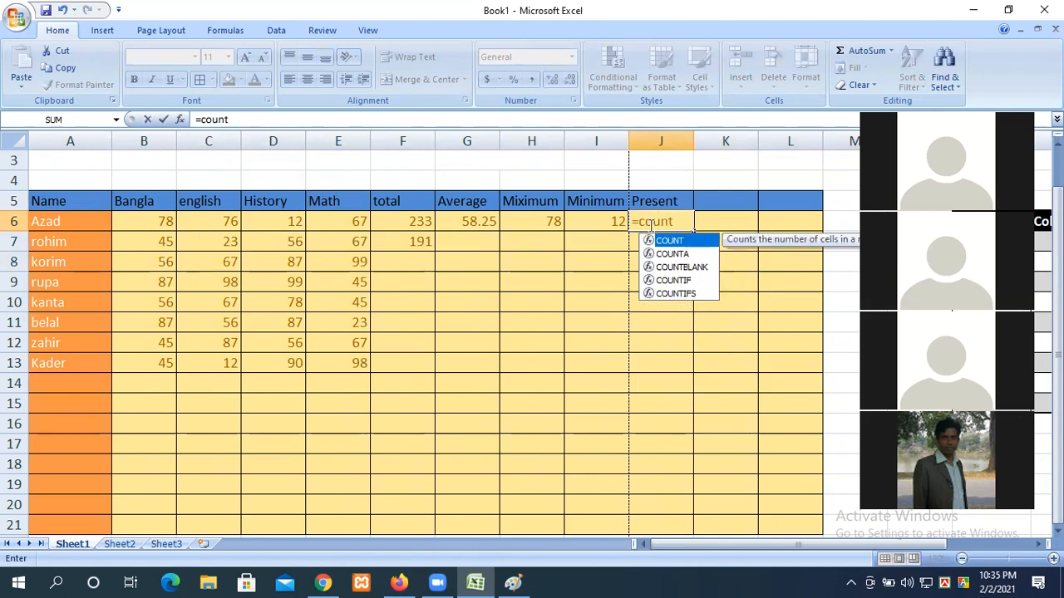
pyautogui.write('(')
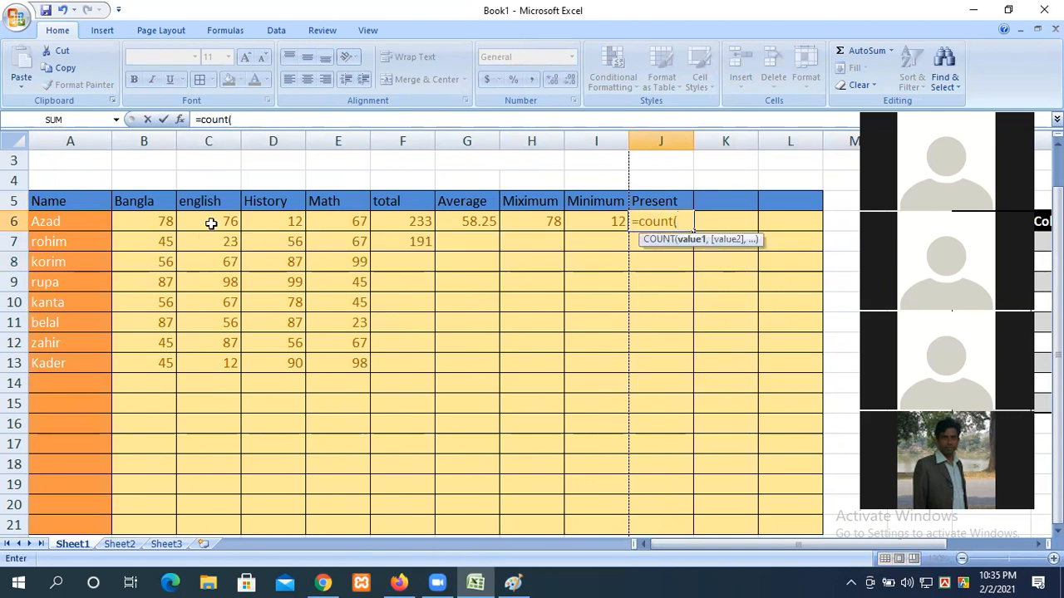
pyautogui.moveTo(145, 220); pyautogui.dragTo(361, 222)
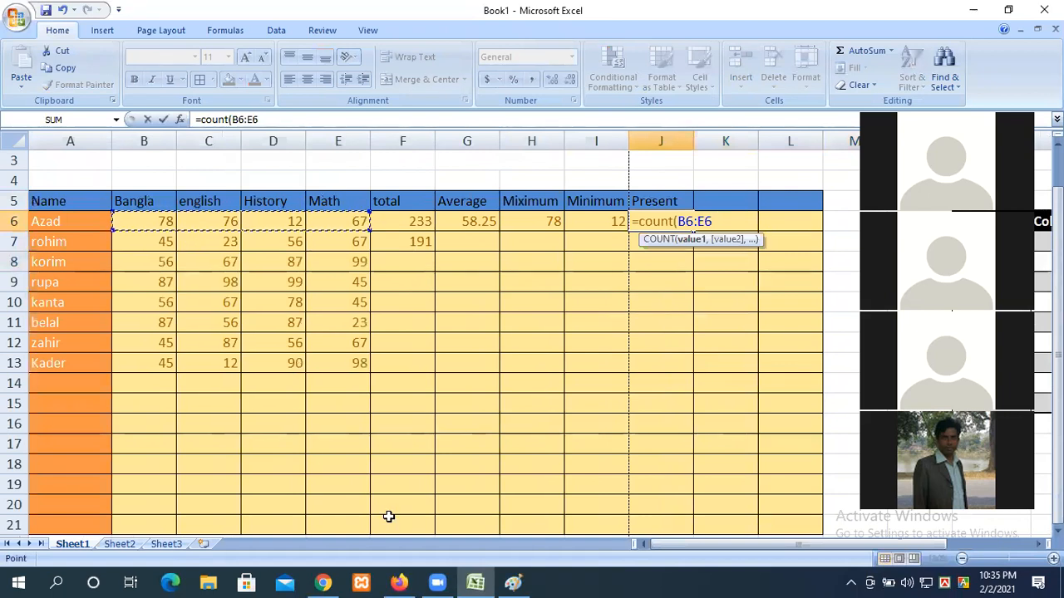
pyautogui.write(')')
pyautogui.press('Return')
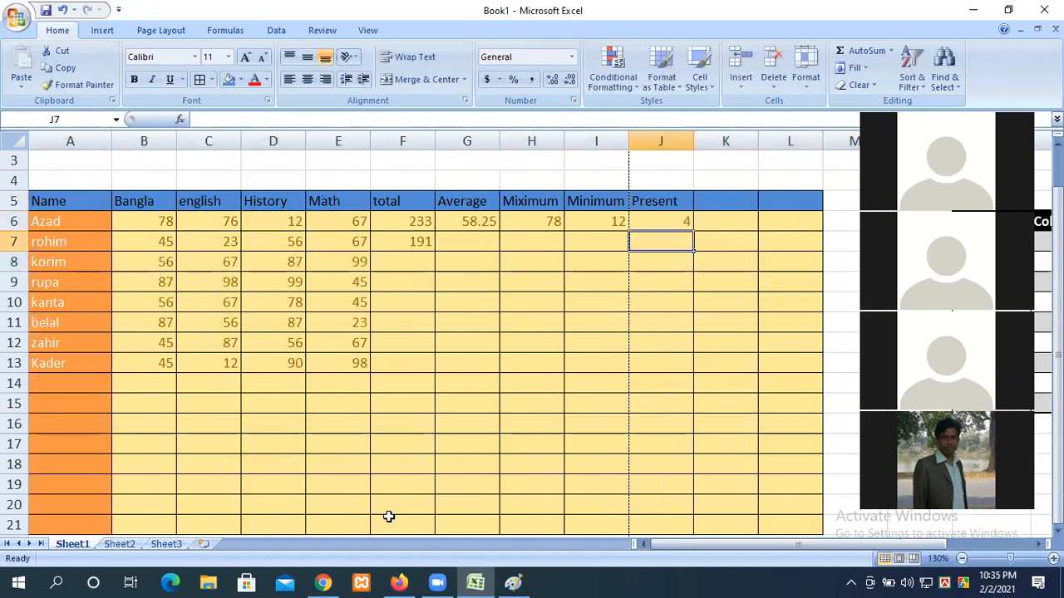
# Step: Blank Azad's History mark in D6, briefly trying 0, so Present in J6 drops to 3
pyautogui.click(277, 225)
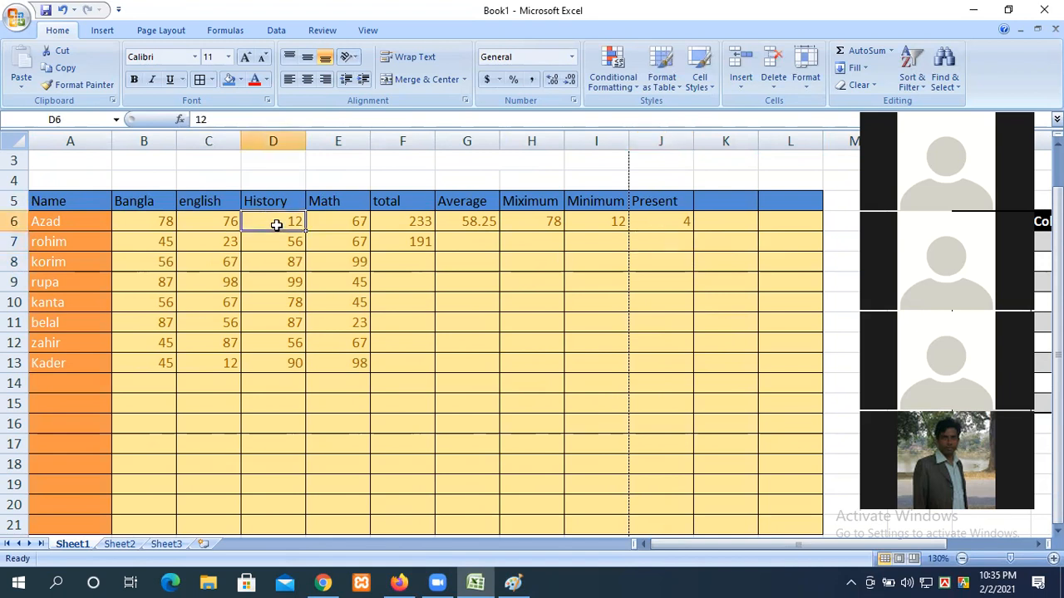
pyautogui.press('Delete')
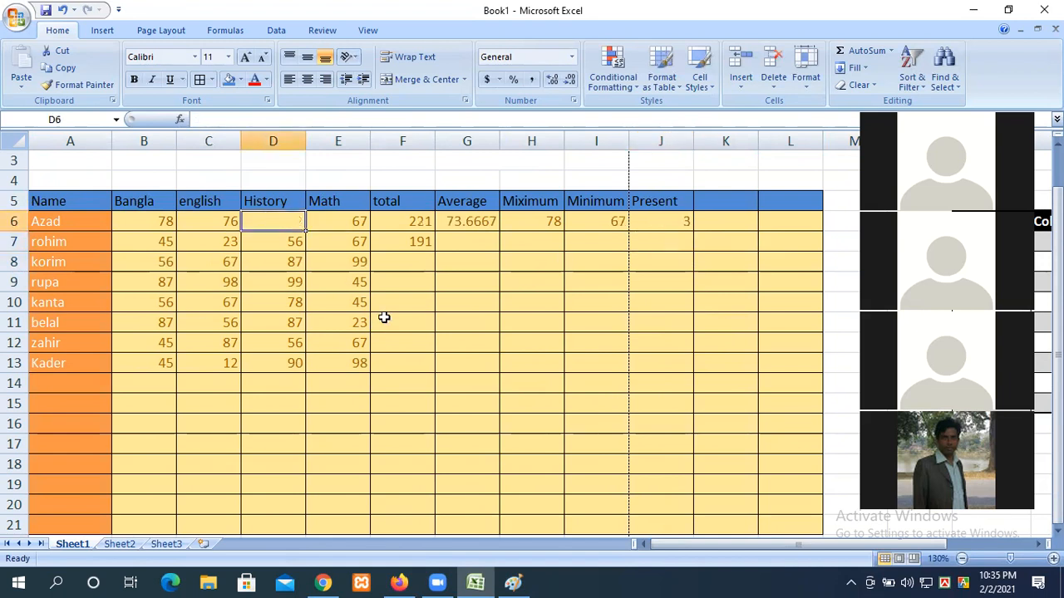
pyautogui.click(653, 220)
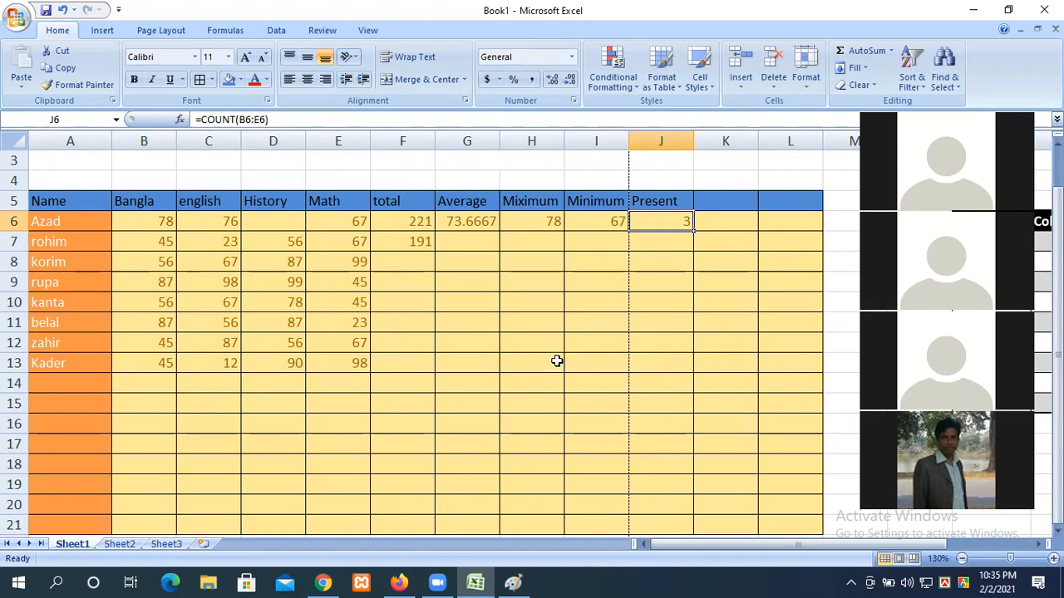
pyautogui.click(274, 223)
pyautogui.write('0')
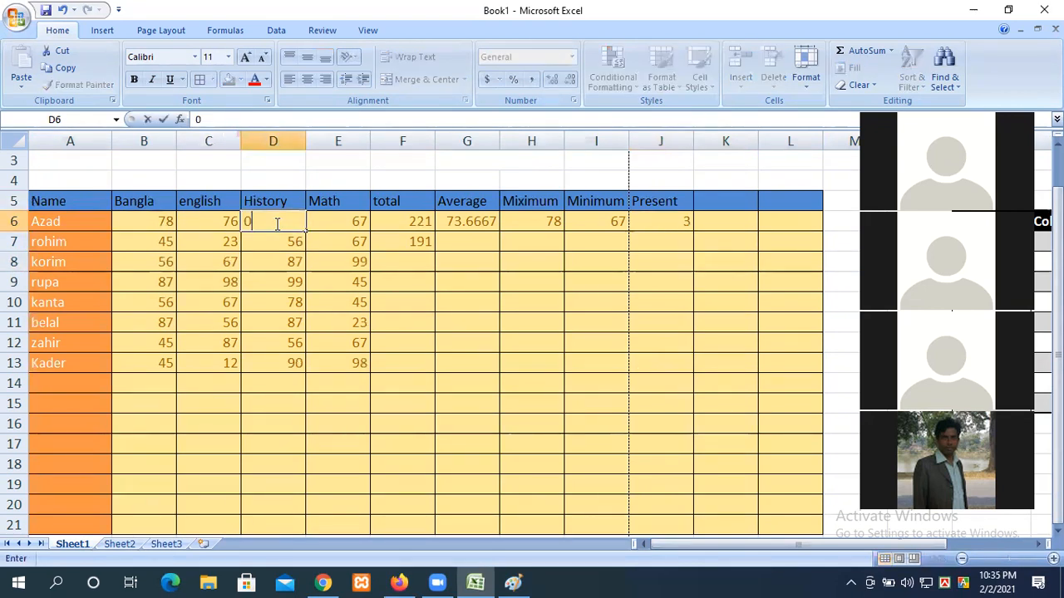
pyautogui.click(344, 259)
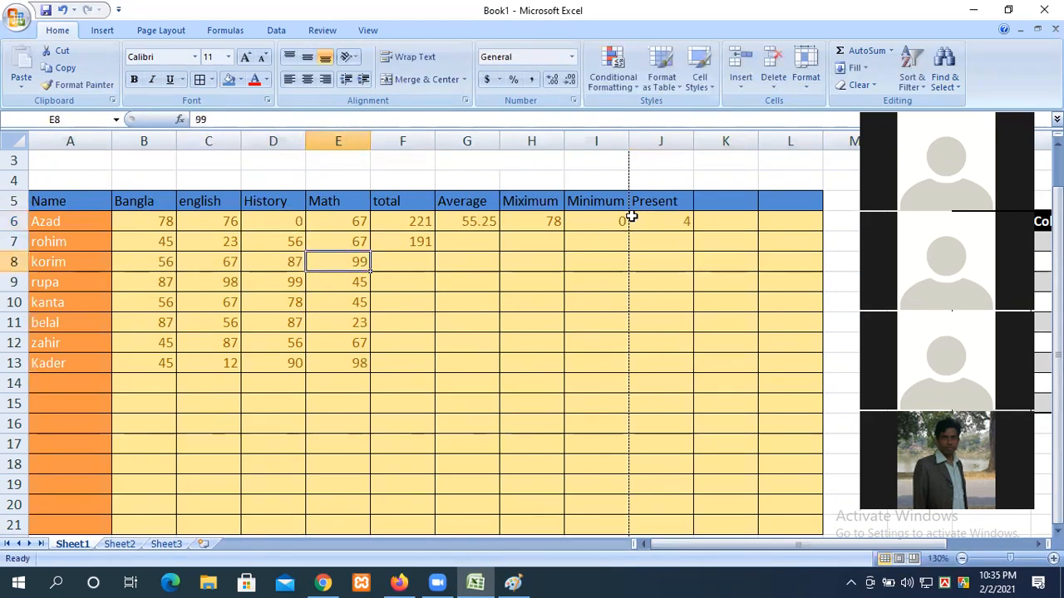
pyautogui.click(264, 224)
pyautogui.press('Delete')
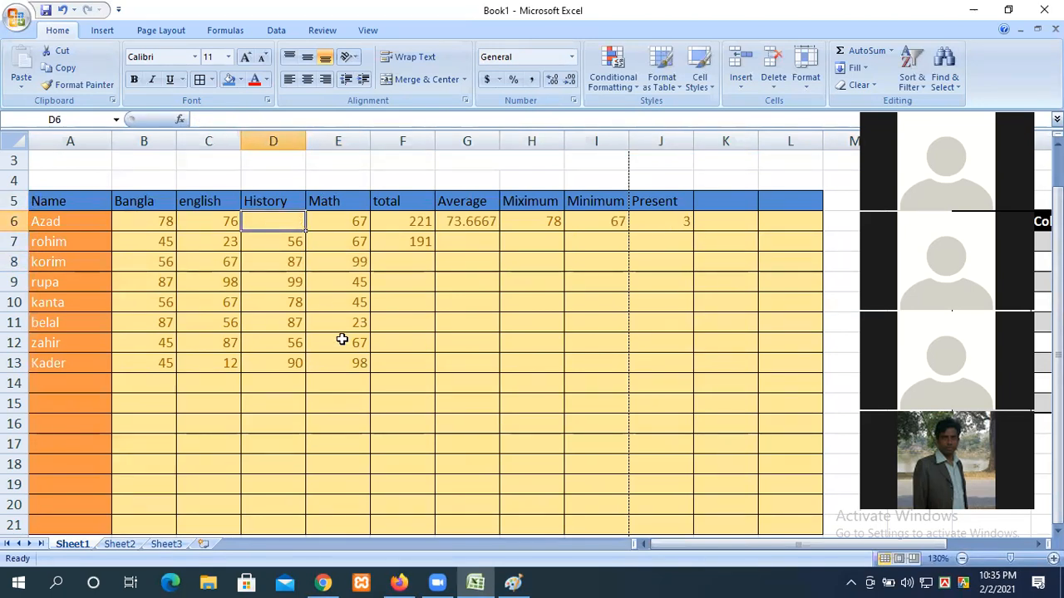
pyautogui.click(679, 264)
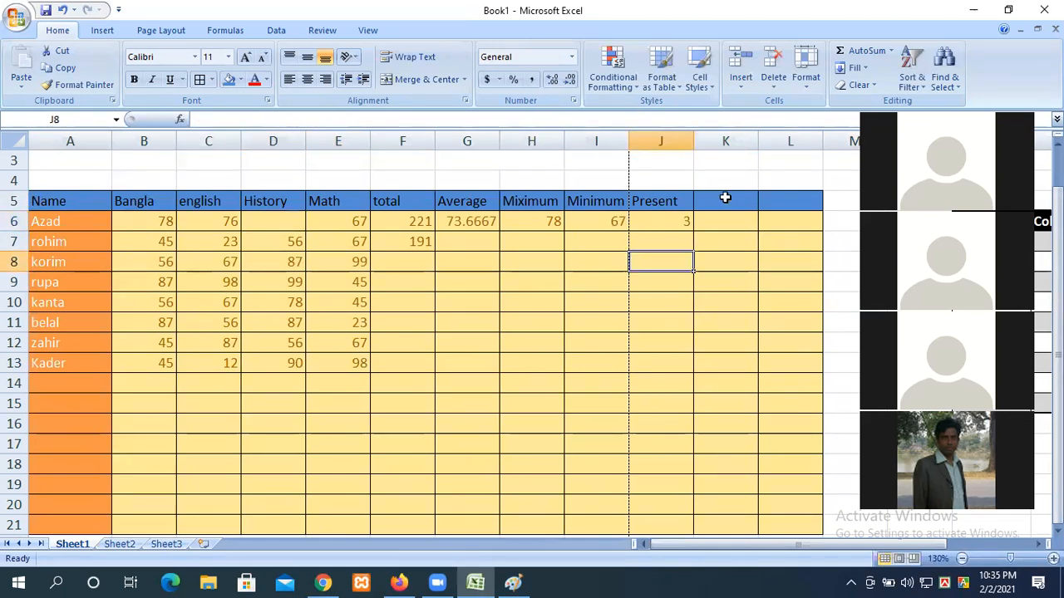
pyautogui.click(727, 202)
# Step: Head K5 'Absent' and enter =COUNTBLANK(B6:E6) in K6, which shows 1
pyautogui.write('a')
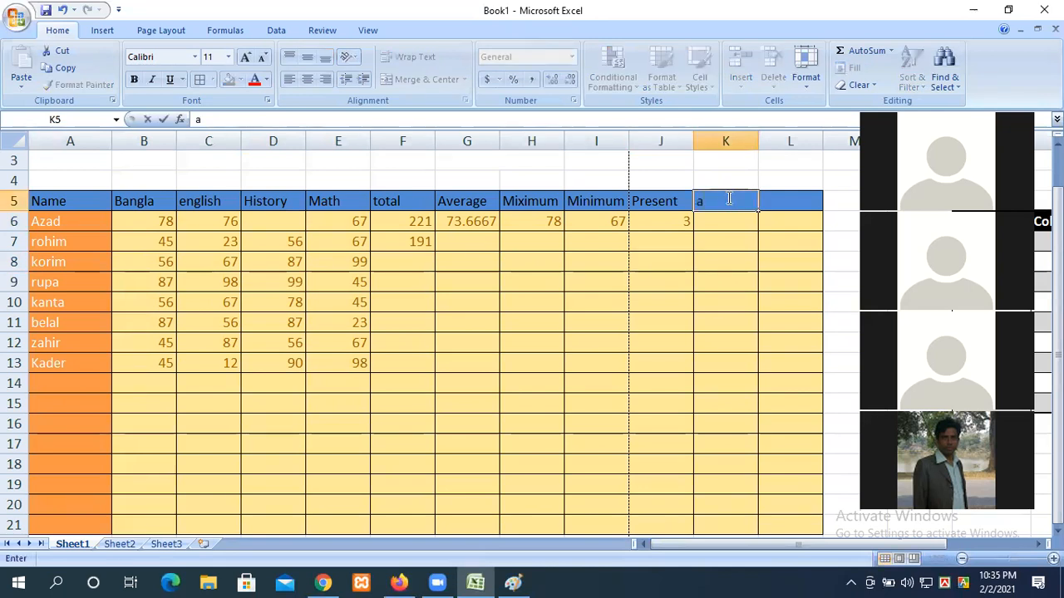
pyautogui.write('bsent')
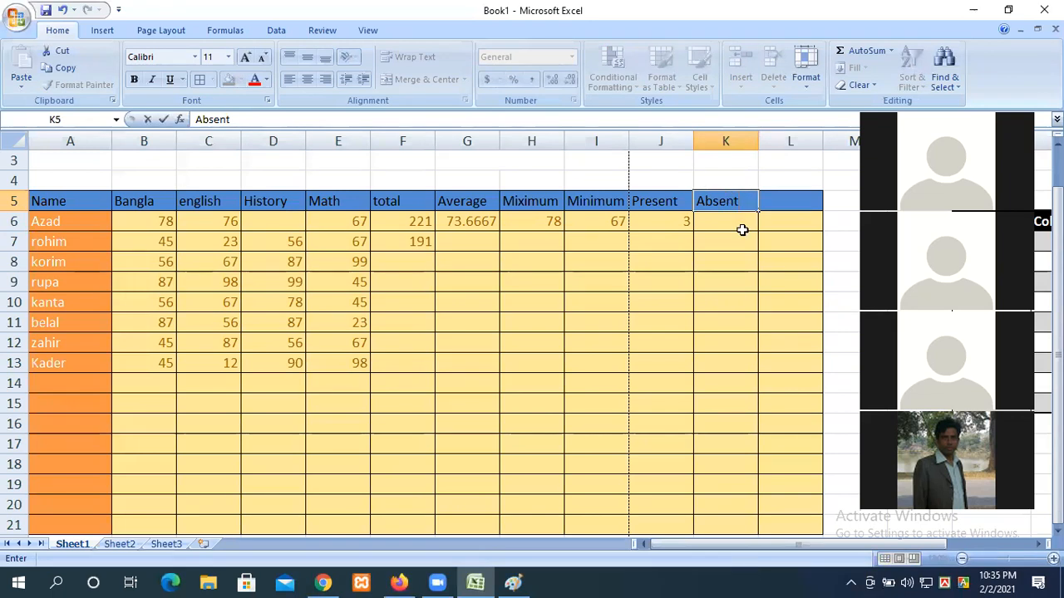
pyautogui.click(740, 228)
pyautogui.write('=')
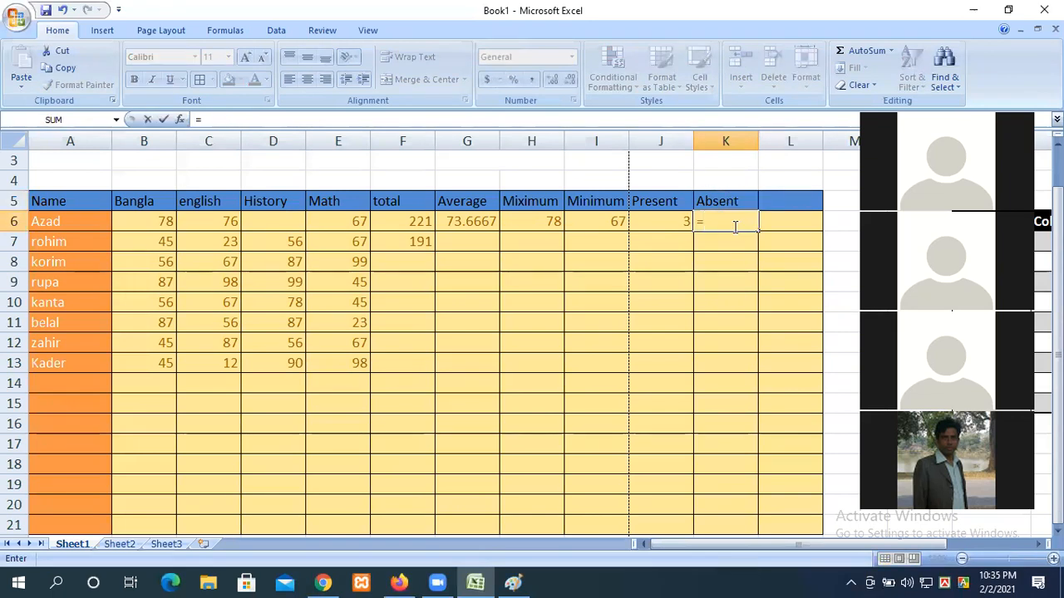
pyautogui.write('count')
pyautogui.press('Down')
pyautogui.press('Down')
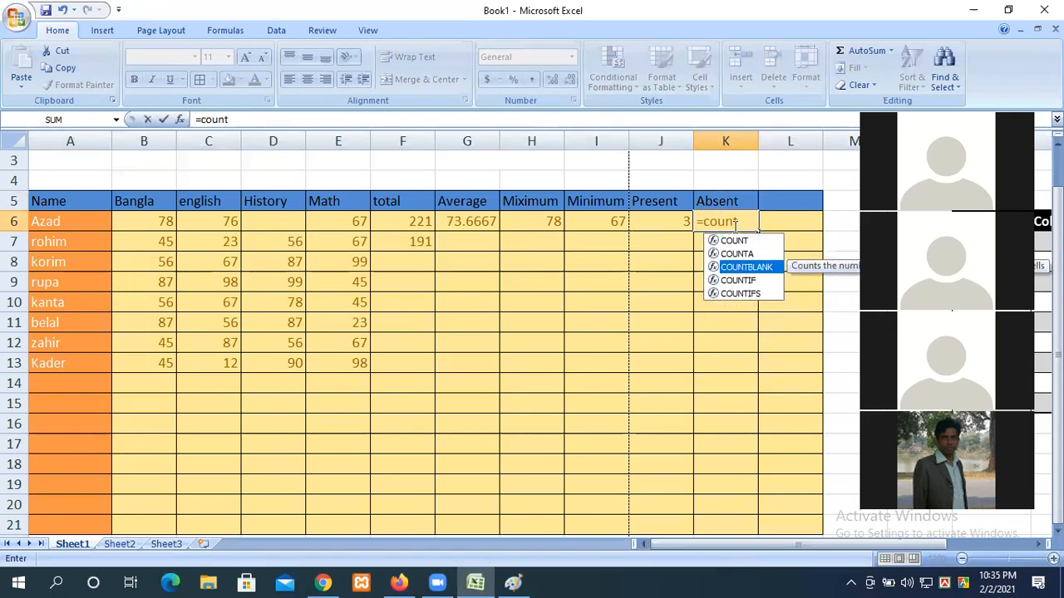
pyautogui.press('Tab')
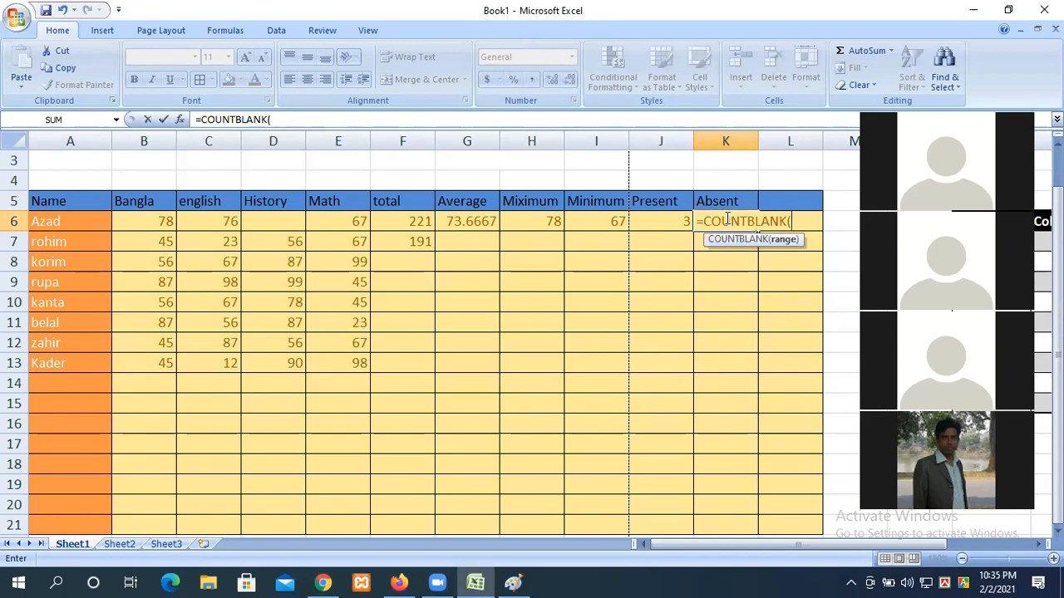
pyautogui.click(154, 224)
pyautogui.moveTo(154, 224); pyautogui.dragTo(337, 220)
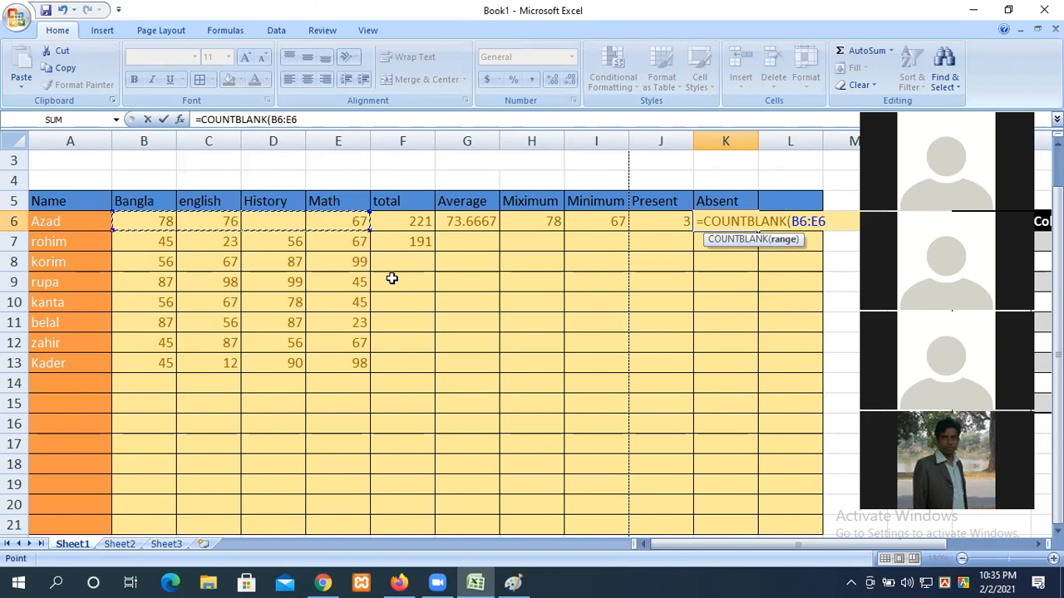
pyautogui.write(')')
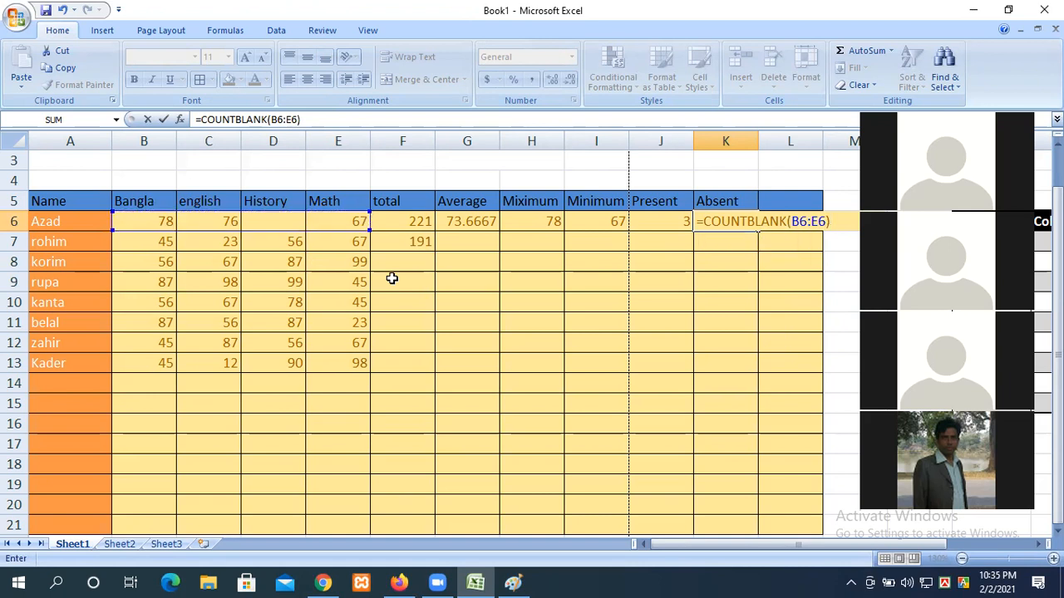
pyautogui.press('Return')
pyautogui.click(645, 224)
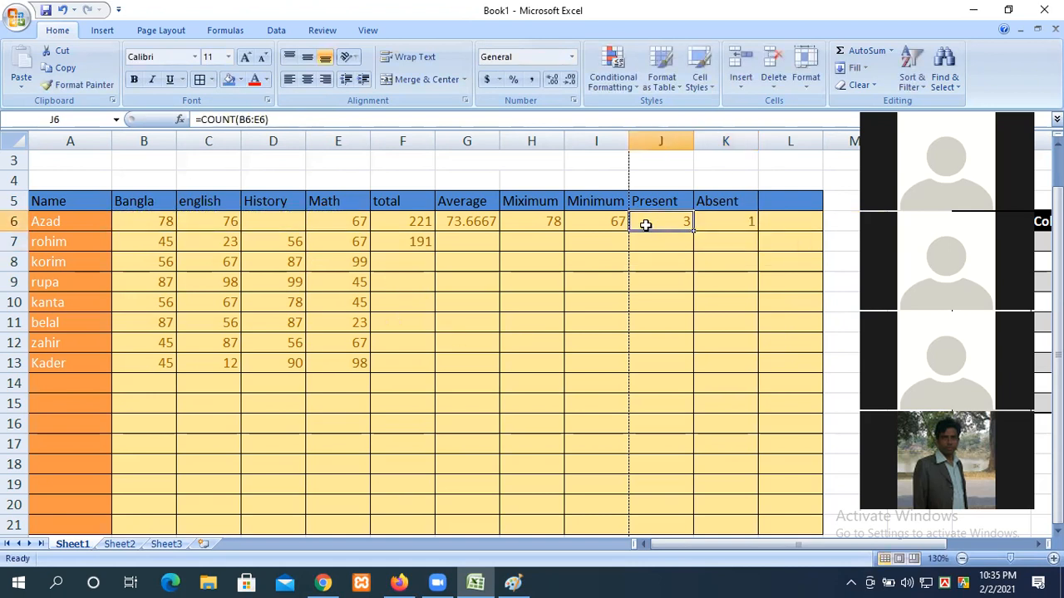
# Step: Clear the leftover value in F7 and re-enter 67 as Azad's History mark in D6
pyautogui.click(722, 220)
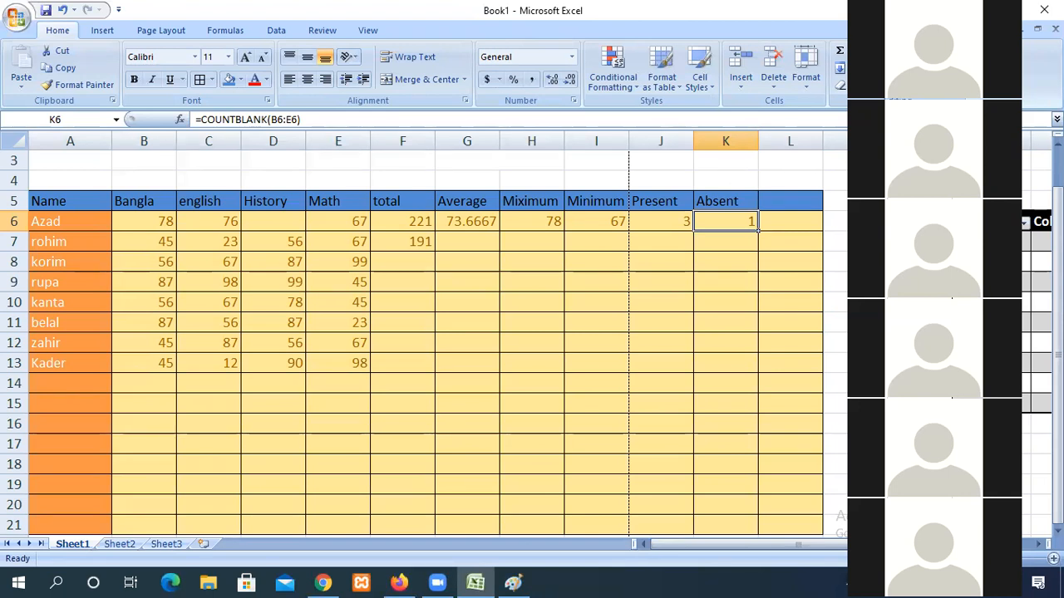
pyautogui.moveTo(941, 4); pyautogui.dragTo(954, 106)
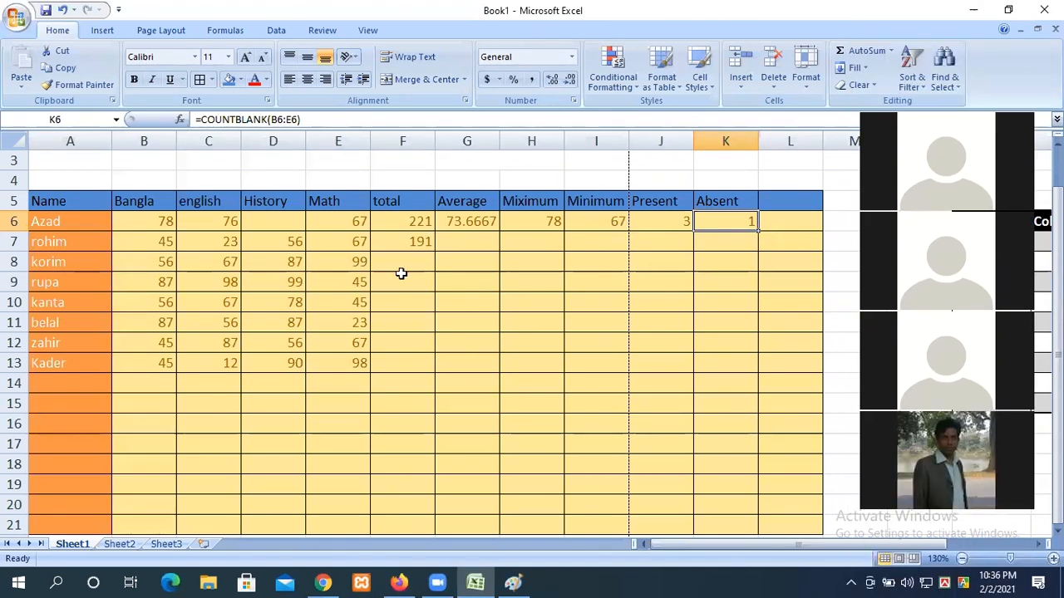
pyautogui.click(402, 248)
pyautogui.press('Delete')
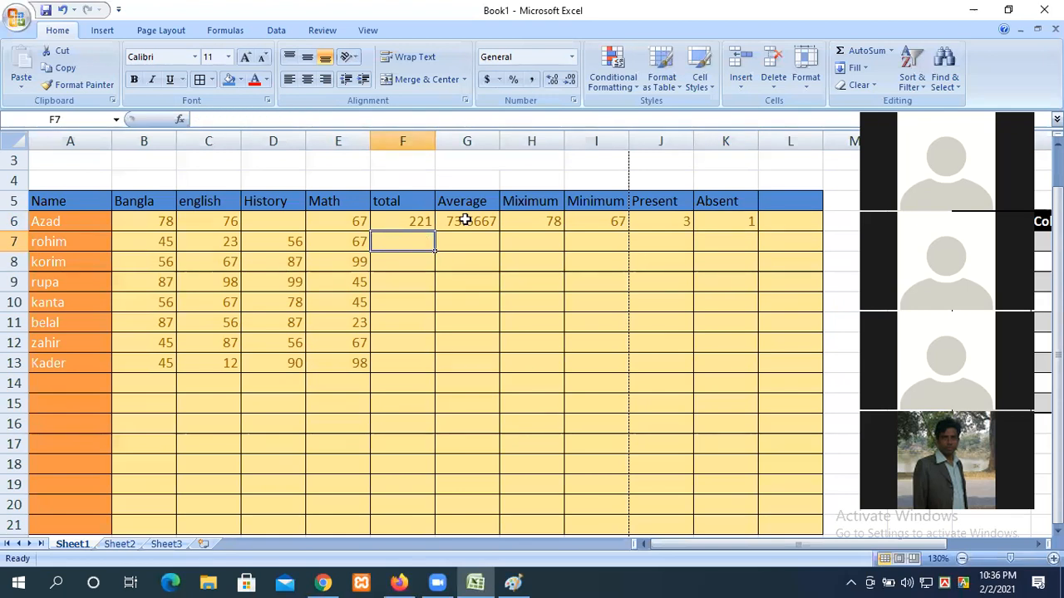
pyautogui.click(286, 222)
pyautogui.write('67')
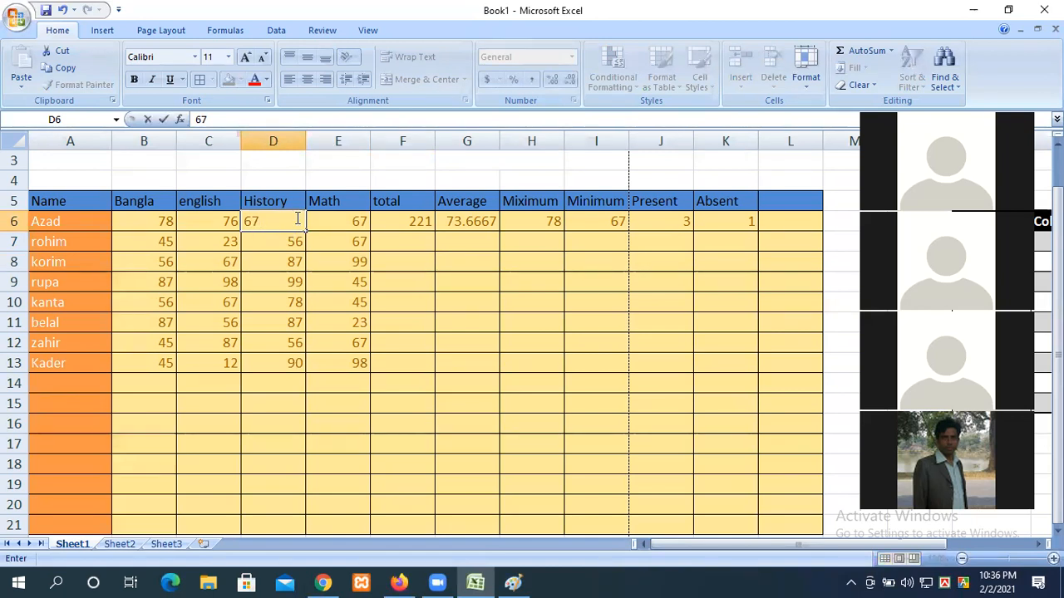
pyautogui.click(510, 298)
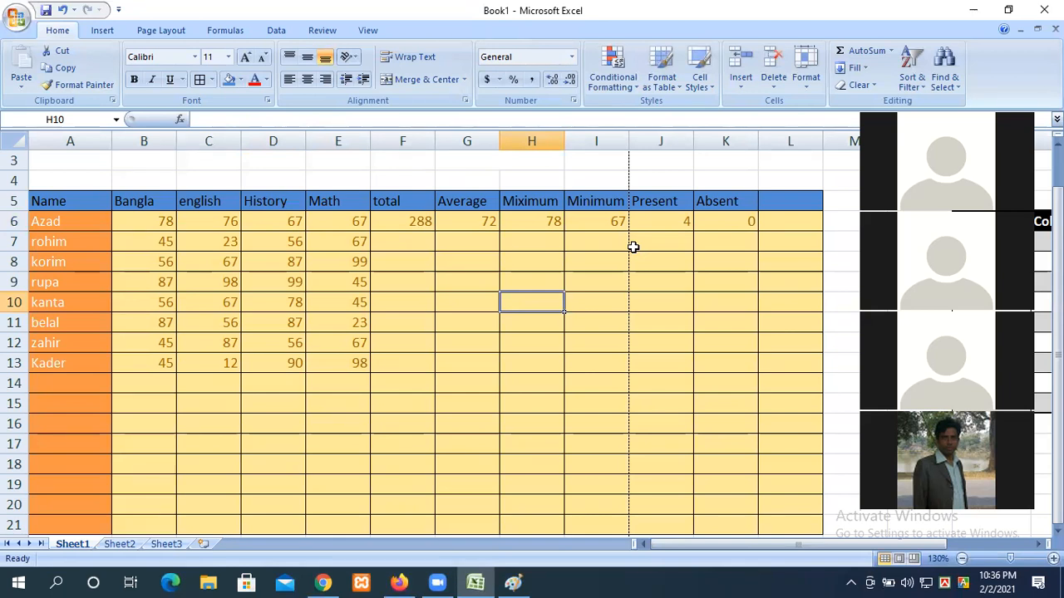
pyautogui.moveTo(416, 223); pyautogui.dragTo(746, 241)
# Step: Clear the F6:K7 results and rebuild F6 as =SUM(B6:E6) via Formulas > AutoSum > Sum
pyautogui.press('Delete')
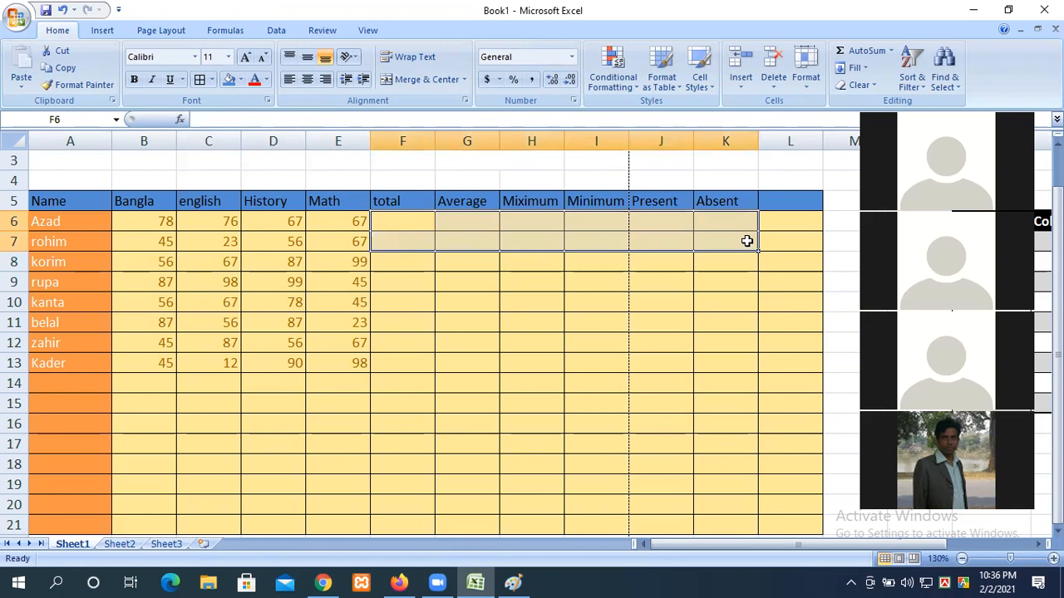
pyautogui.click(398, 226)
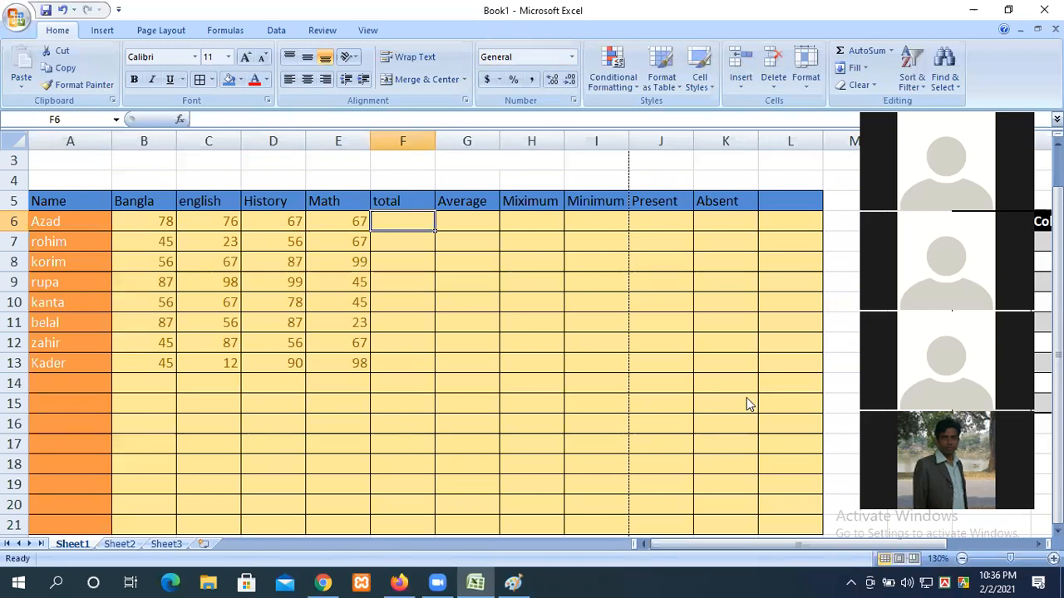
pyautogui.moveTo(144, 221); pyautogui.dragTo(378, 218)
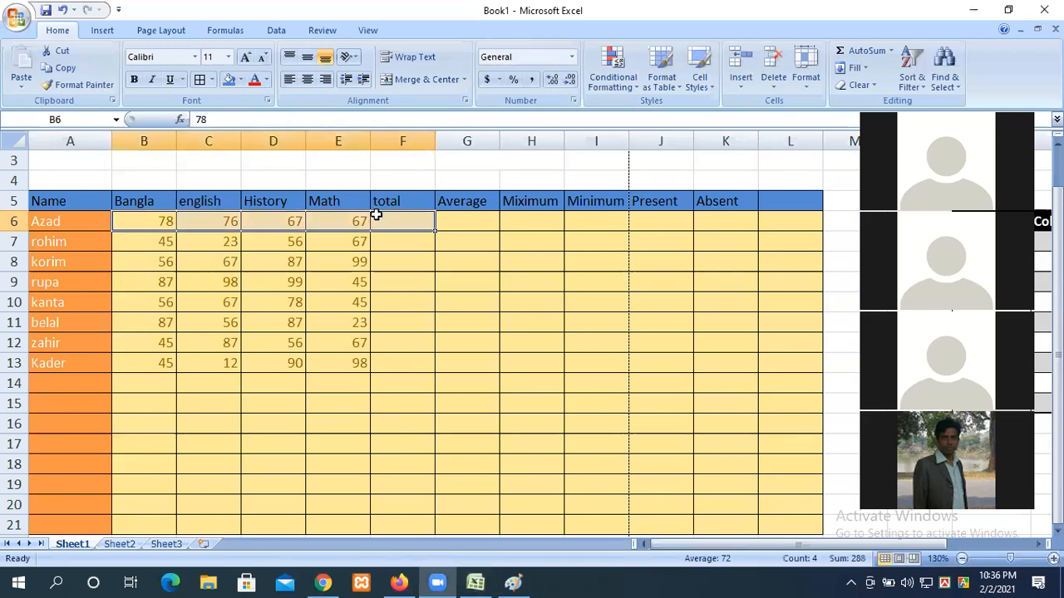
pyautogui.click(234, 31)
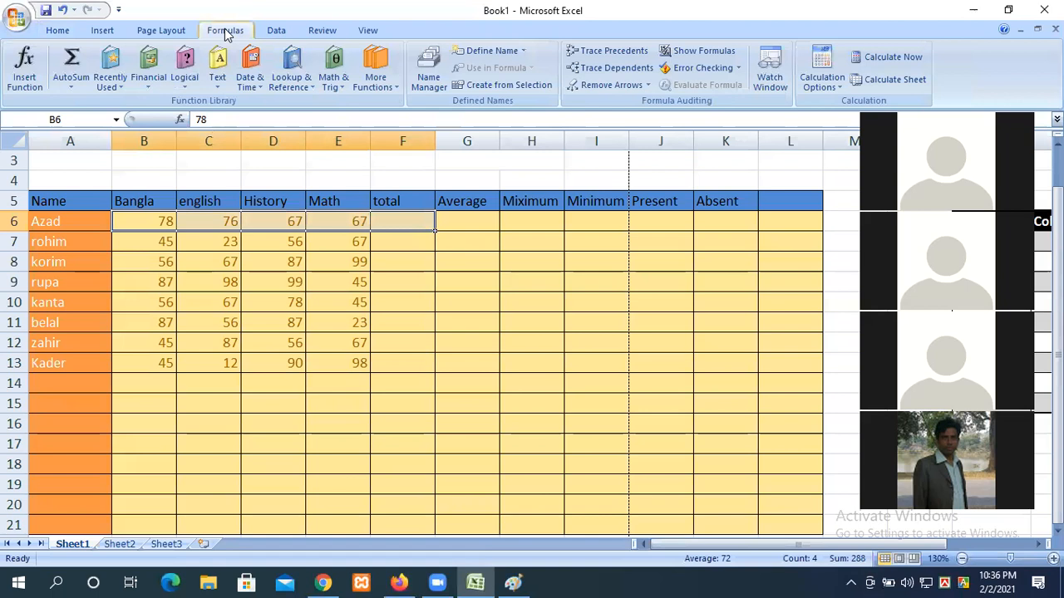
pyautogui.click(75, 85)
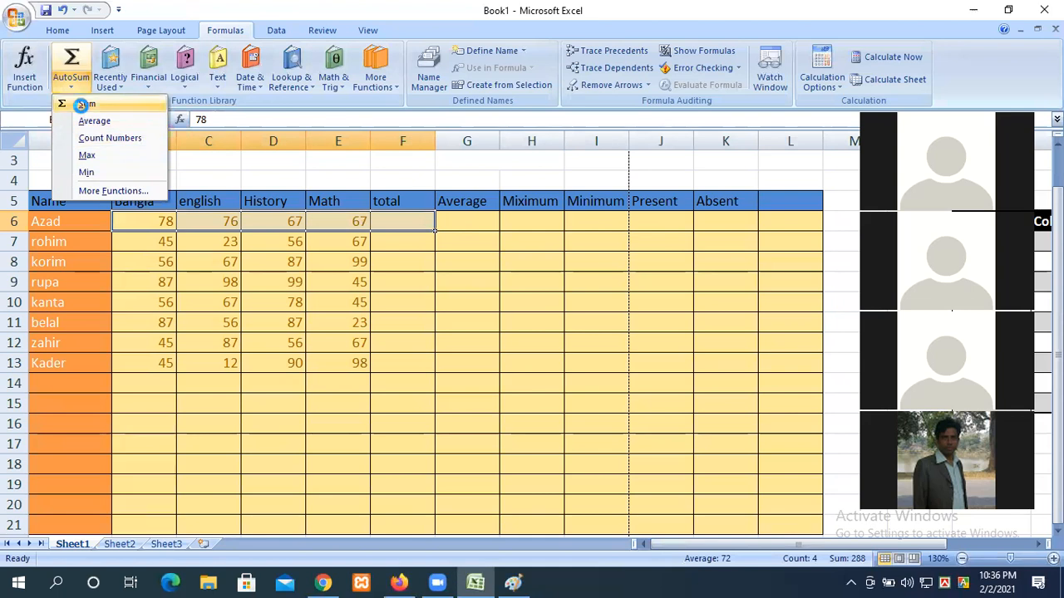
pyautogui.click(85, 104)
pyautogui.click(427, 218)
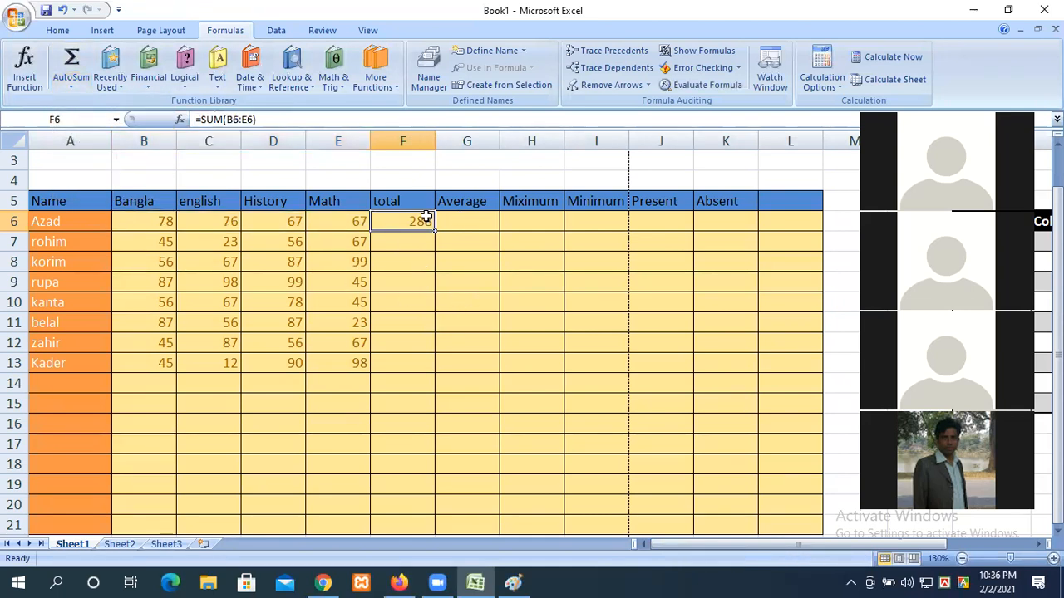
pyautogui.doubleClick(396, 221)
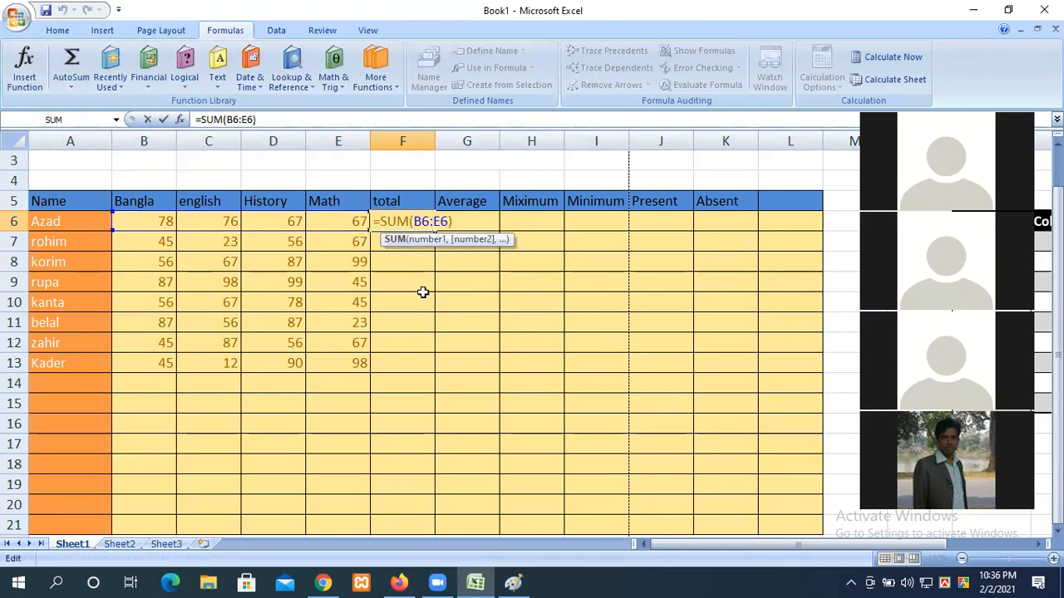
pyautogui.press('Return')
# Step: Delete the F6 total and recreate =SUM(B6:E6) with Alt+=, showing 288
pyautogui.click(411, 219)
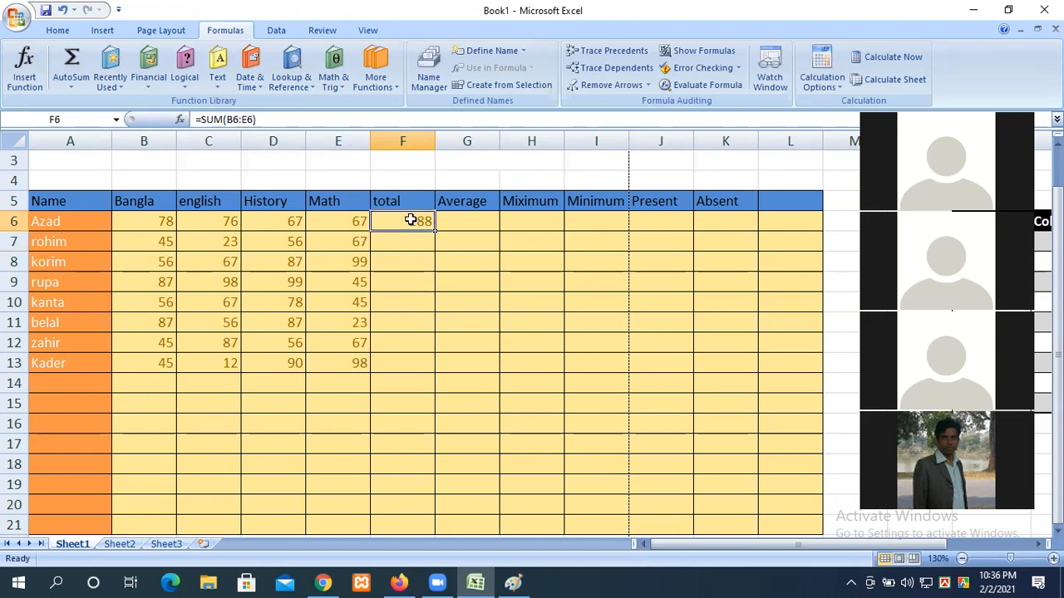
pyautogui.press('Delete')
pyautogui.click(404, 316)
pyautogui.moveTo(387, 223); pyautogui.dragTo(165, 224)
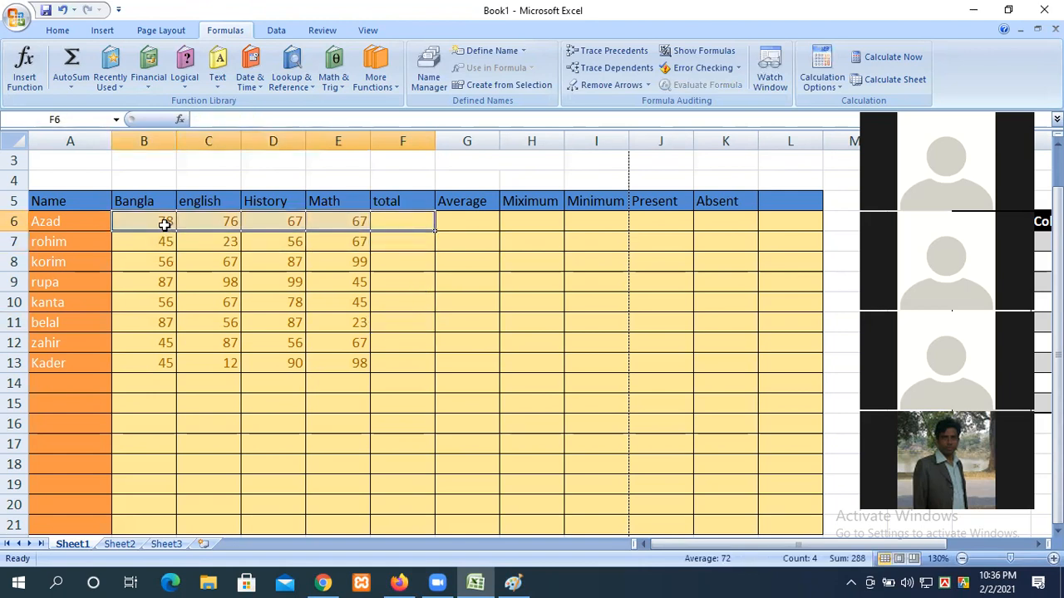
pyautogui.hotkey('alt', '=')
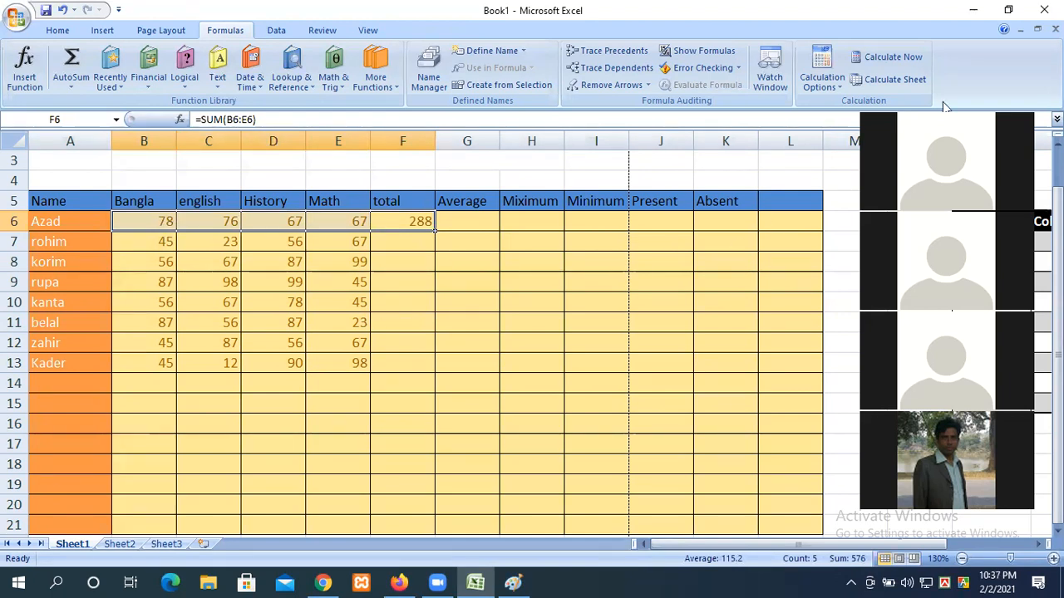
pyautogui.doubleClick(413, 218)
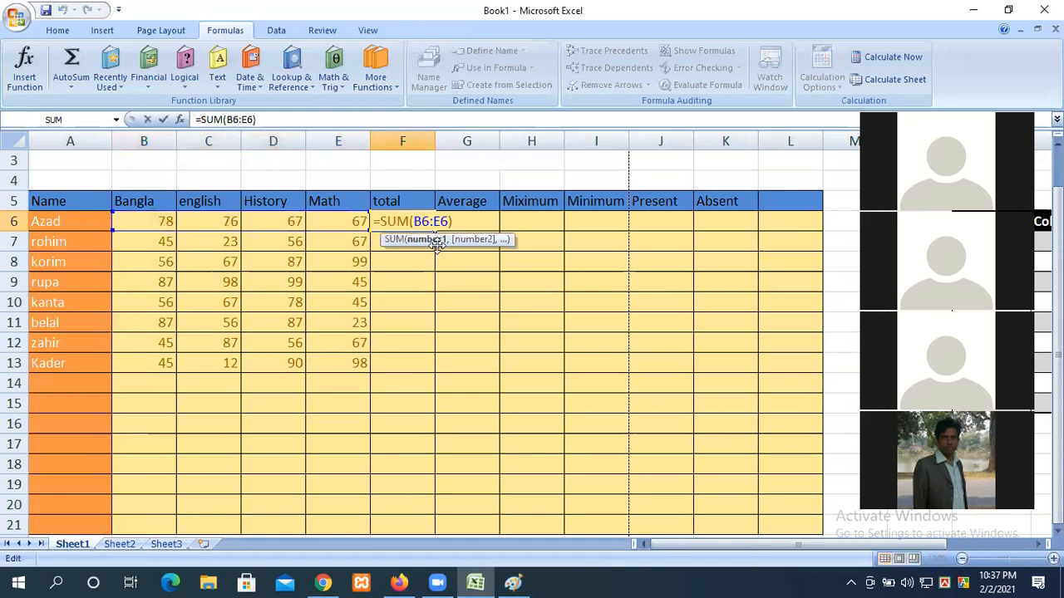
pyautogui.press('Return')
# Step: Delete F6 once more and redo the 288 total with the AutoSum button
pyautogui.click(404, 222)
pyautogui.press('Delete')
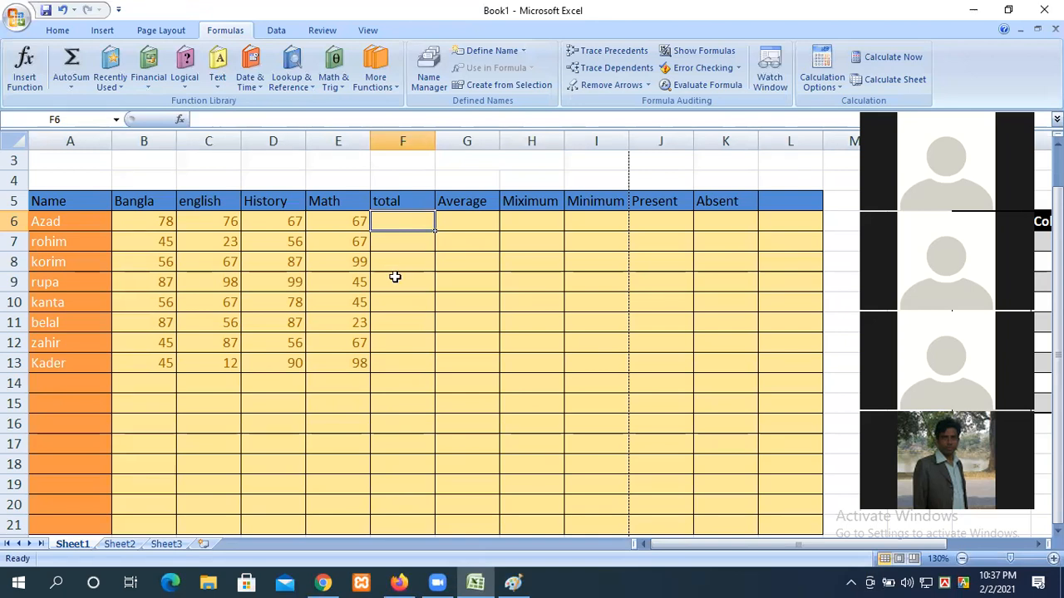
pyautogui.moveTo(393, 223); pyautogui.dragTo(154, 221)
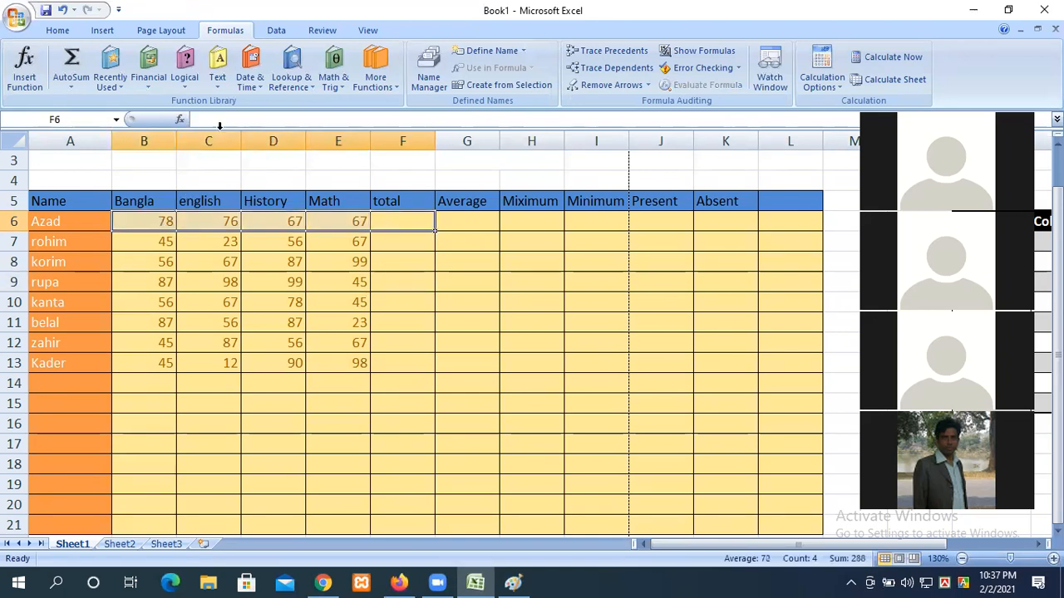
pyautogui.click(71, 60)
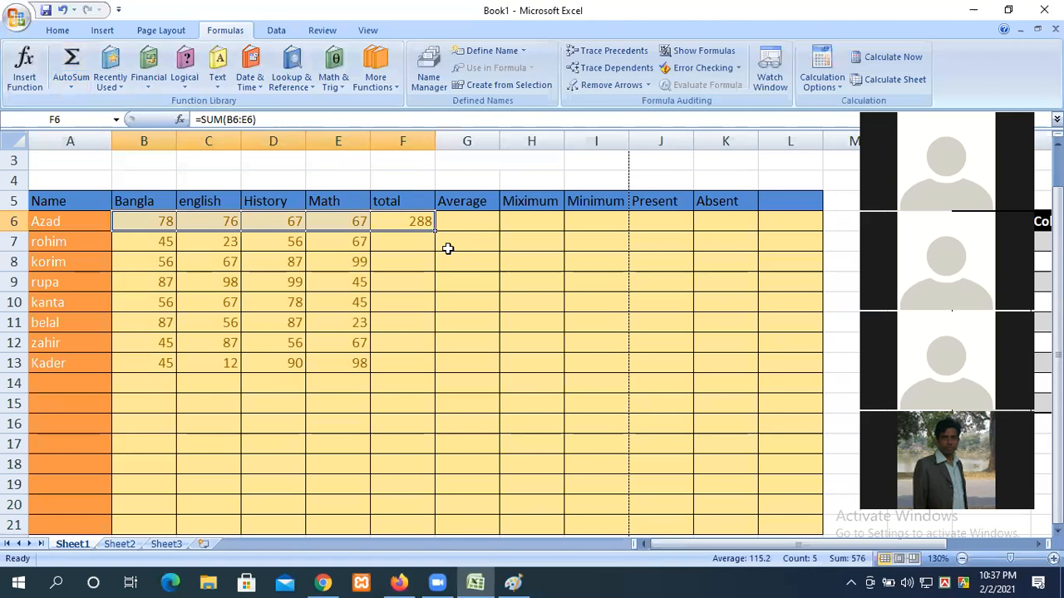
pyautogui.moveTo(351, 214); pyautogui.dragTo(154, 223)
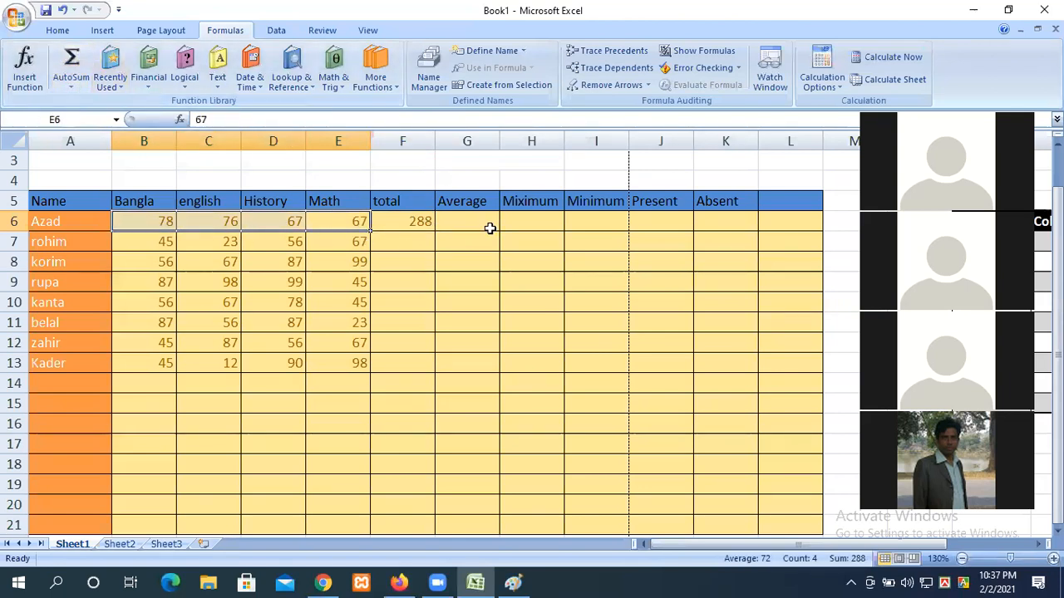
# Step: Fill G6, H6 and I6 with AutoSum Average 72, Max 78 and Min 67 of B6:E6
pyautogui.click(71, 87)
pyautogui.click(94, 120)
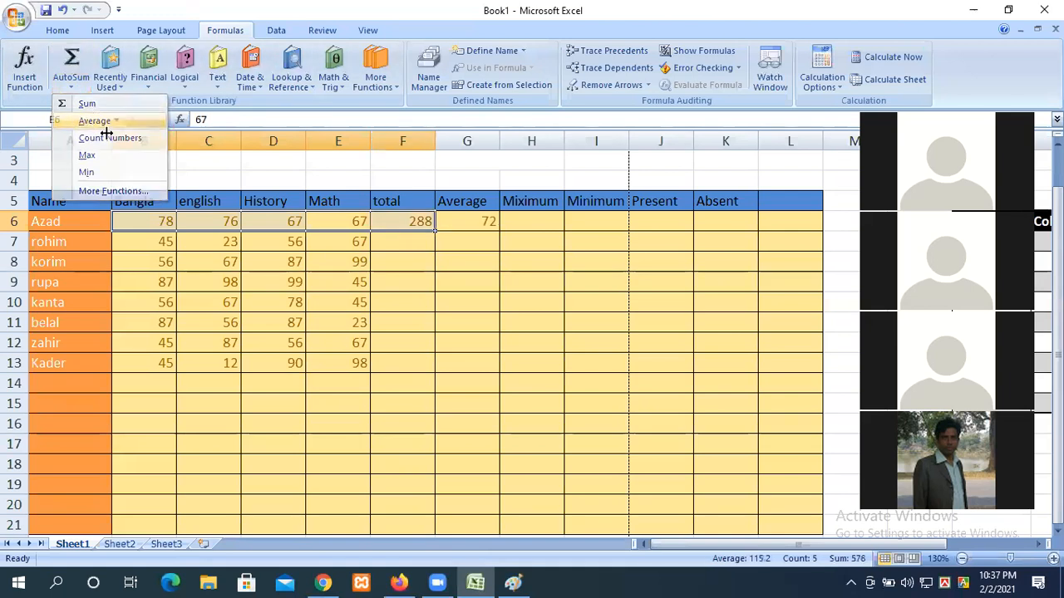
pyautogui.moveTo(358, 218); pyautogui.dragTo(141, 226)
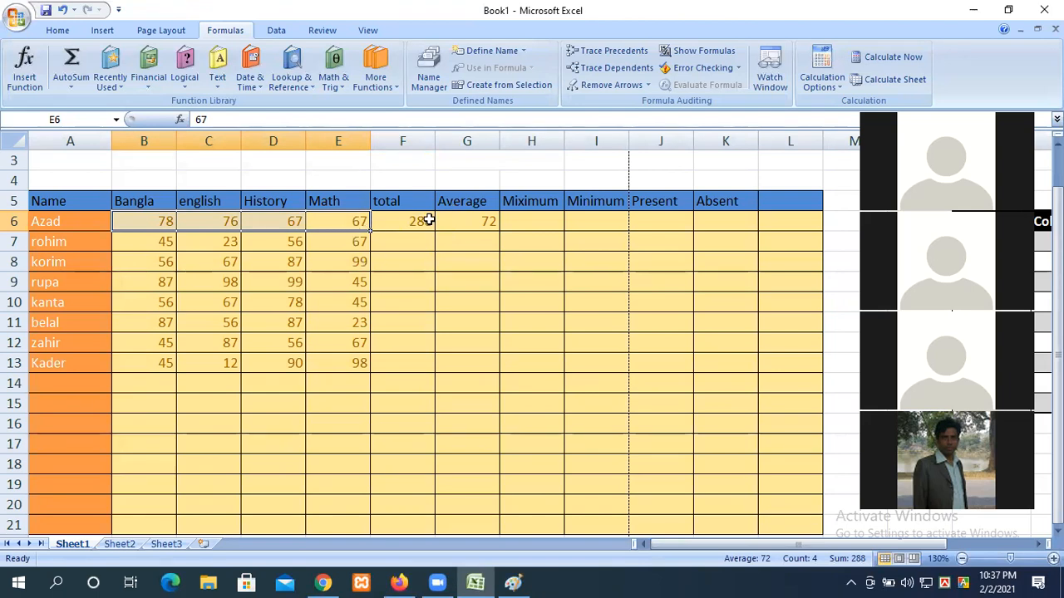
pyautogui.click(73, 85)
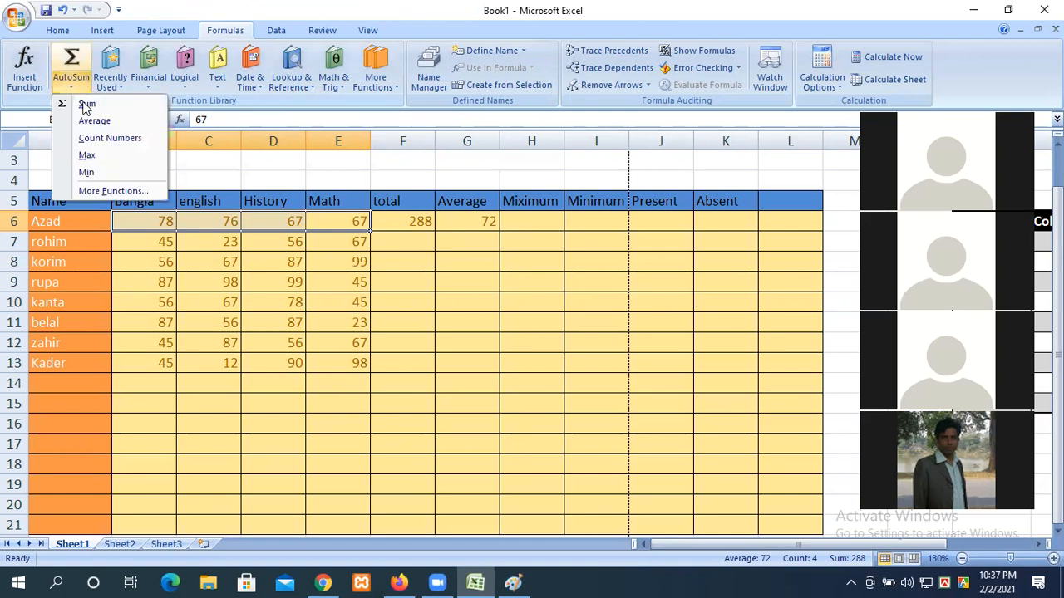
pyautogui.click(87, 156)
pyautogui.moveTo(359, 224); pyautogui.dragTo(166, 218)
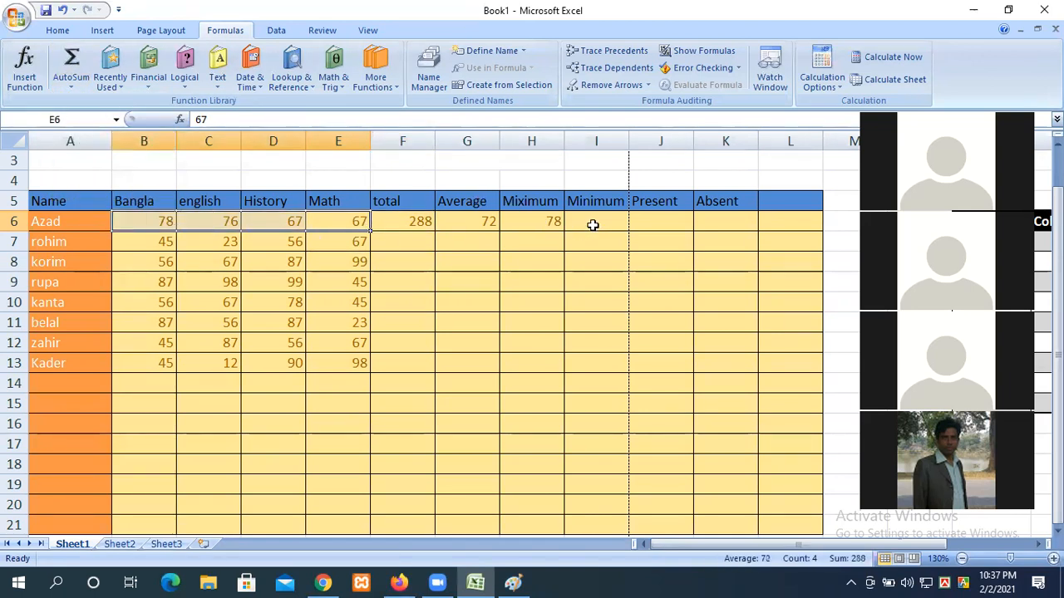
pyautogui.click(69, 83)
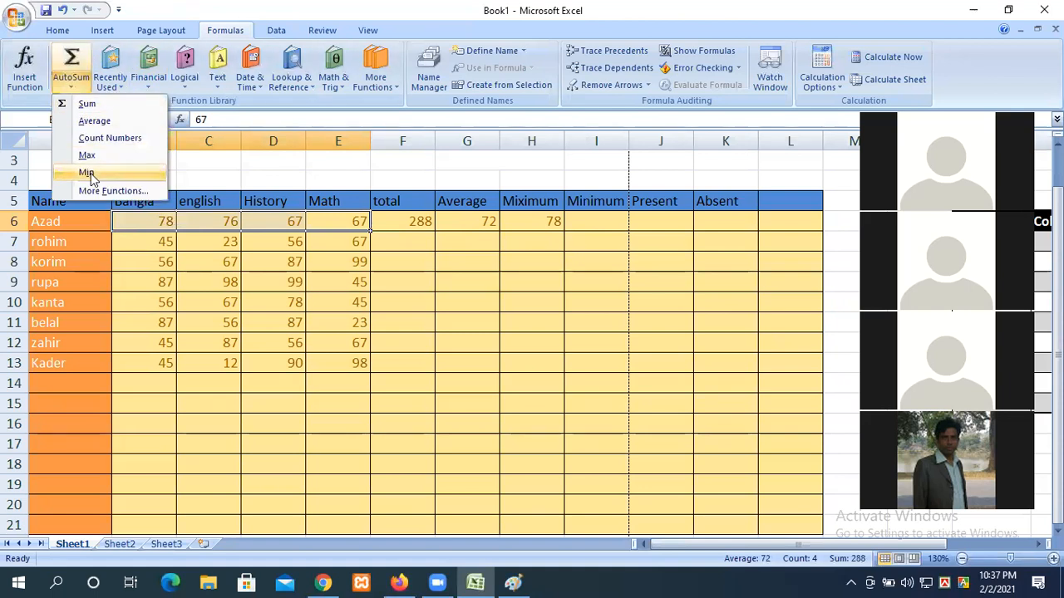
pyautogui.click(86, 172)
# Step: Put Count Numbers of B6:E6 into J6 and K6, both showing 4
pyautogui.moveTo(358, 226); pyautogui.dragTo(166, 221)
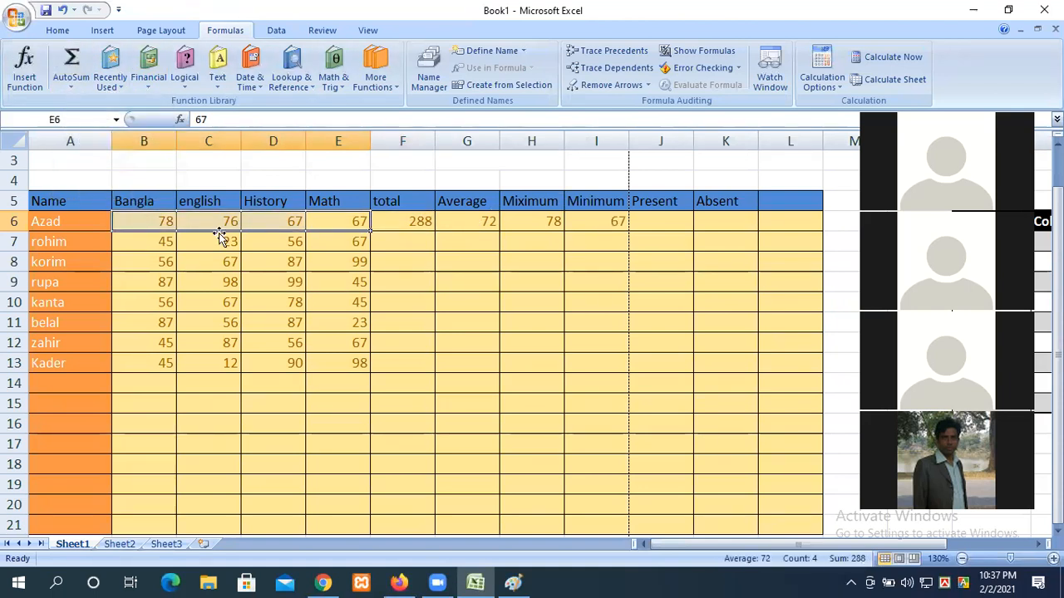
pyautogui.click(70, 85)
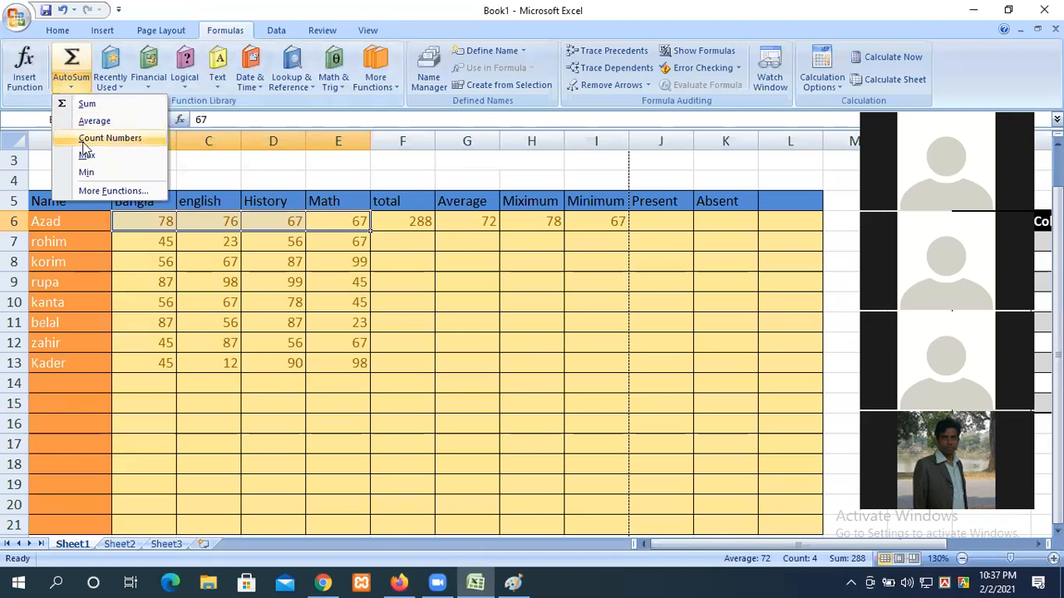
pyautogui.click(109, 138)
pyautogui.moveTo(366, 221); pyautogui.dragTo(161, 218)
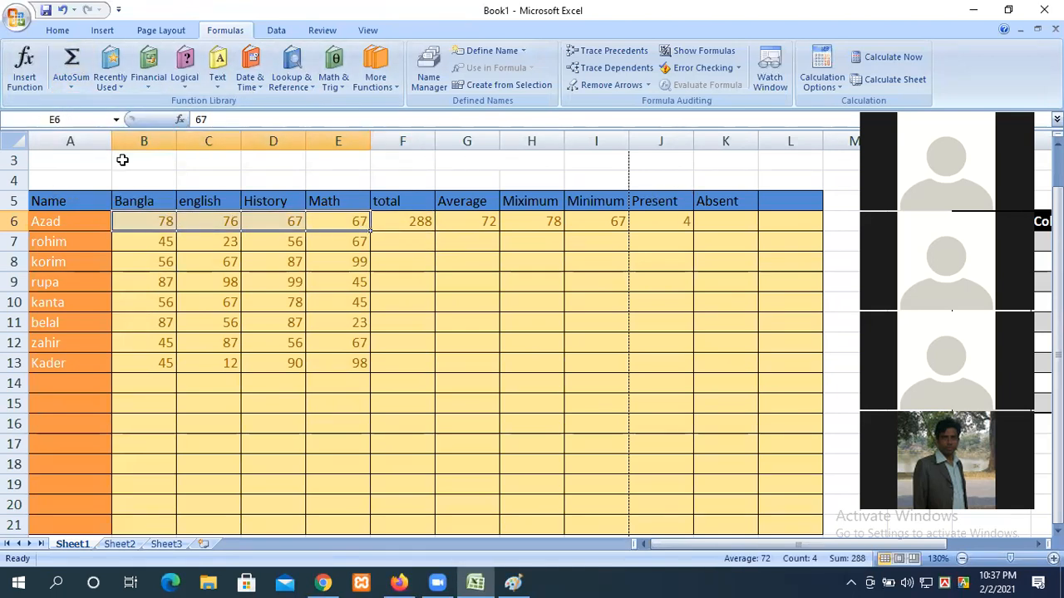
pyautogui.click(71, 87)
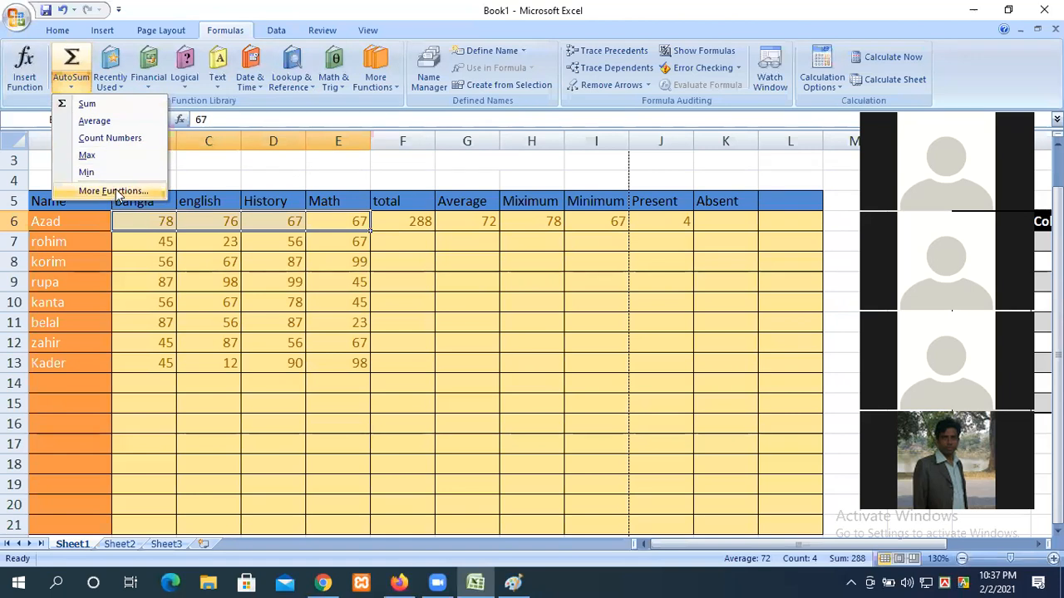
pyautogui.click(110, 138)
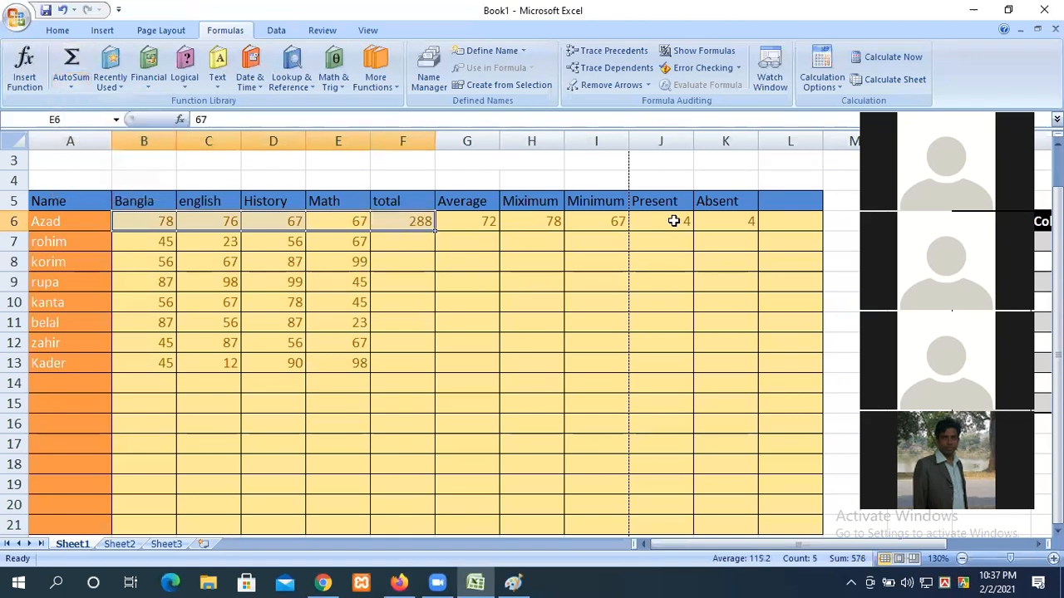
# Step: Change K6's =COUNT(B6:E6) to =COUNTBLANK(B6:E6) so Absent shows 0
pyautogui.click(727, 221)
pyautogui.doubleClick(737, 223)
pyautogui.click(750, 221)
pyautogui.write('blank(B6:E6')
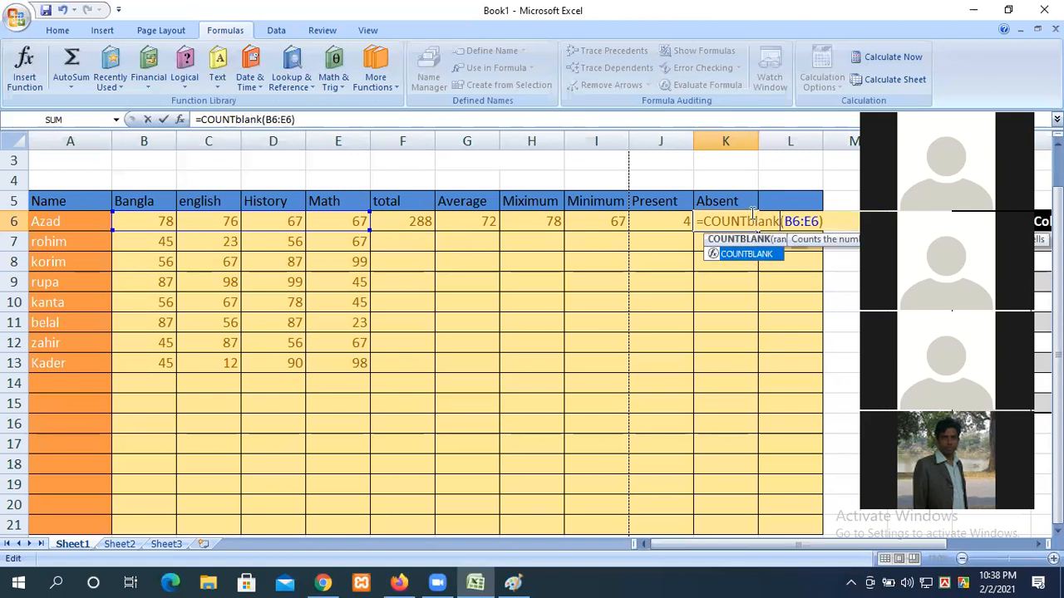
pyautogui.press('Return')
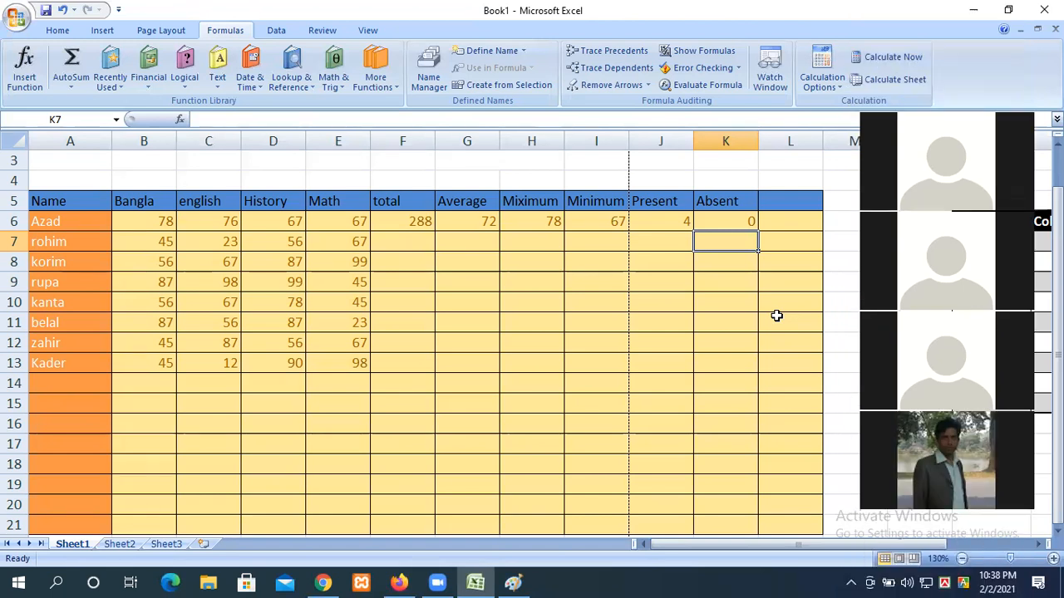
# Step: Try AutoSum totals for B7:F13, then undo them
pyautogui.moveTo(407, 221); pyautogui.dragTo(723, 221)
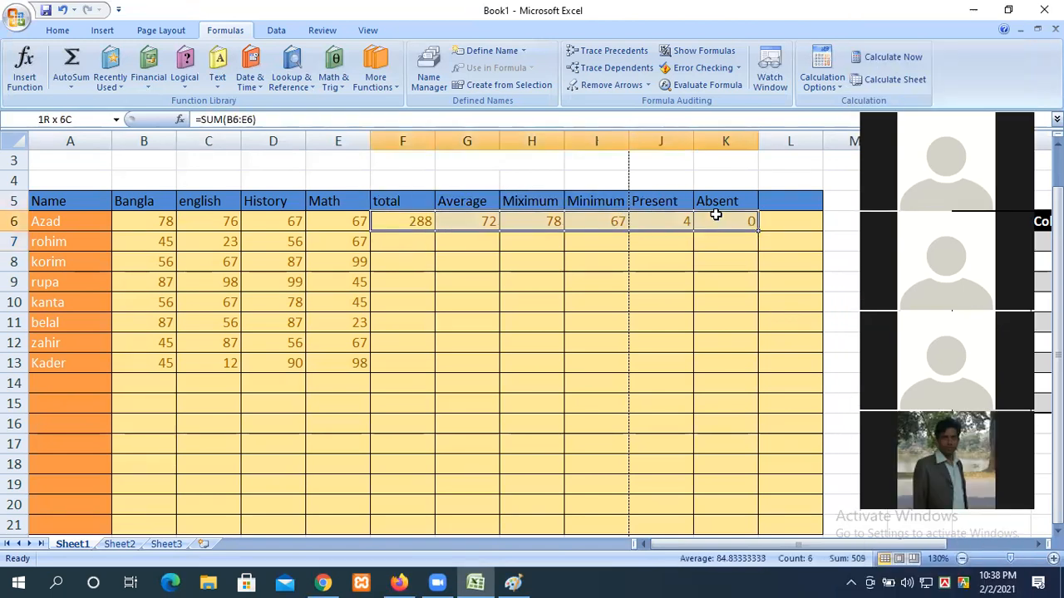
pyautogui.click(113, 239)
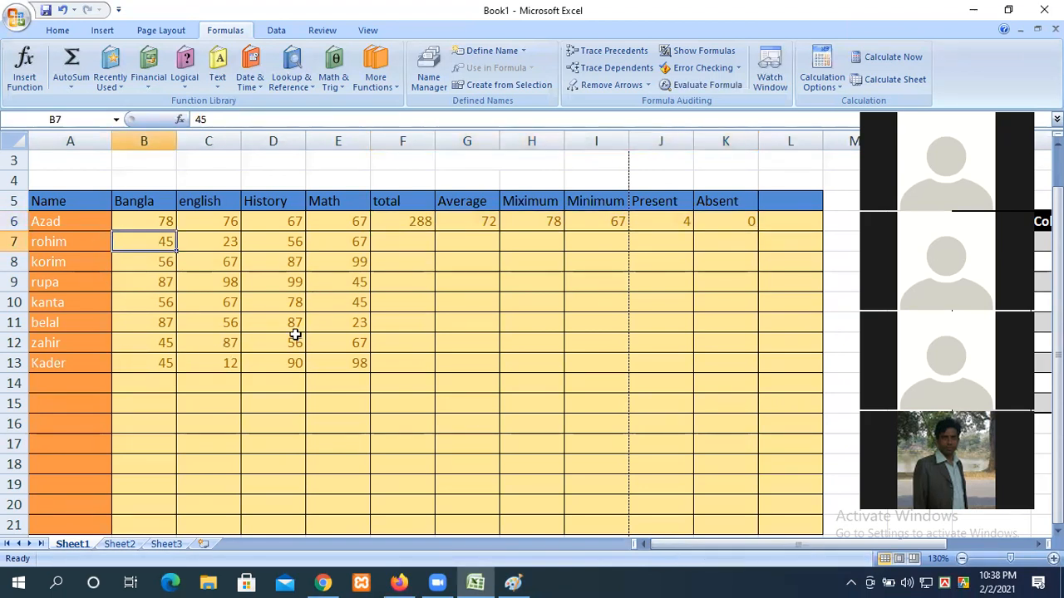
pyautogui.moveTo(404, 368); pyautogui.dragTo(146, 242)
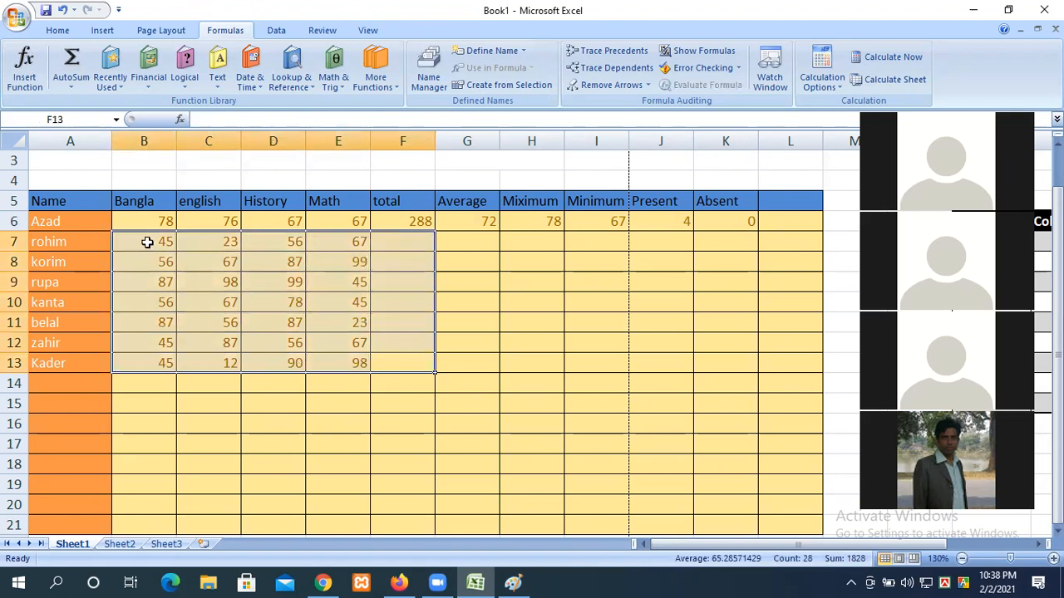
pyautogui.click(72, 70)
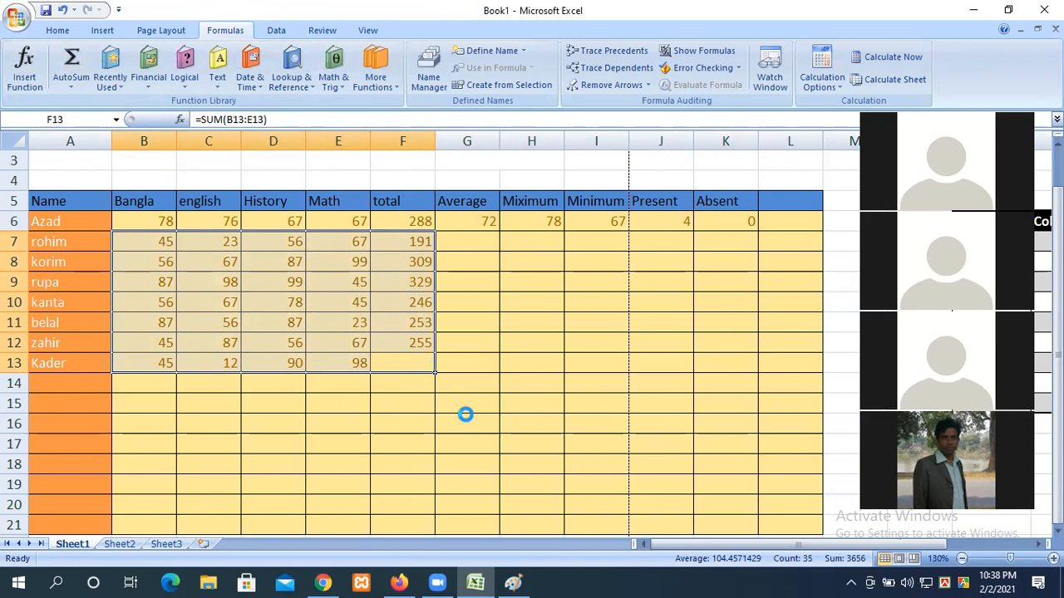
pyautogui.click(491, 424)
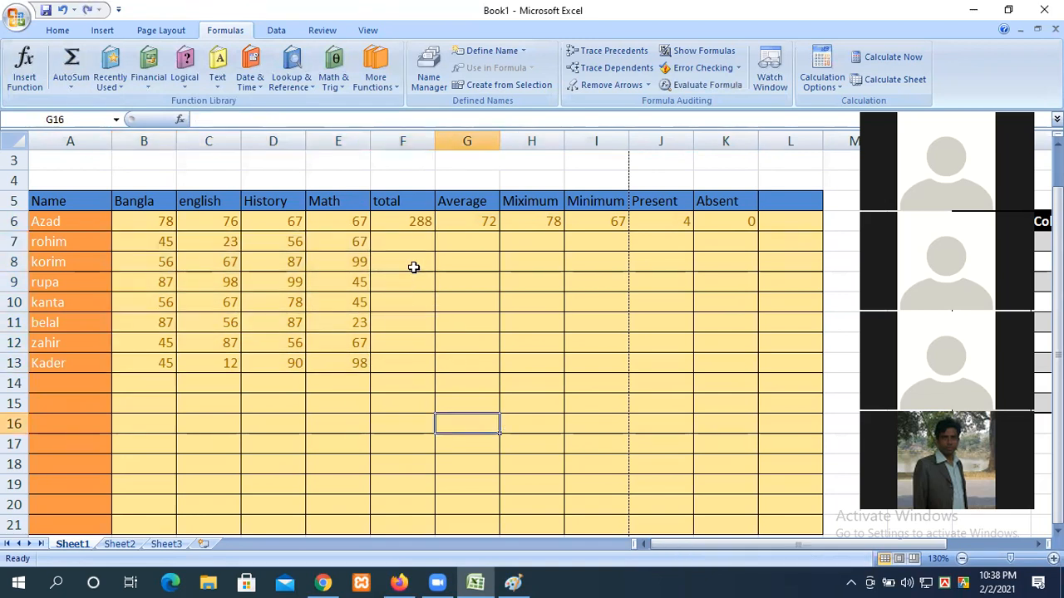
# Step: Copy F6's =SUM(B6:E6) down to F13 with the fill handle
pyautogui.click(397, 221)
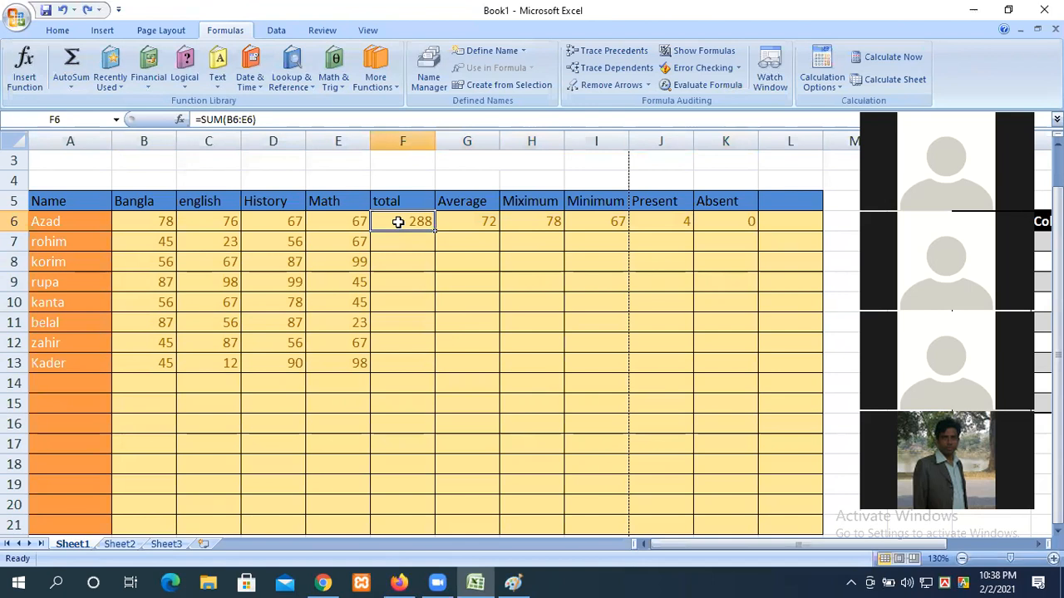
pyautogui.doubleClick(398, 222)
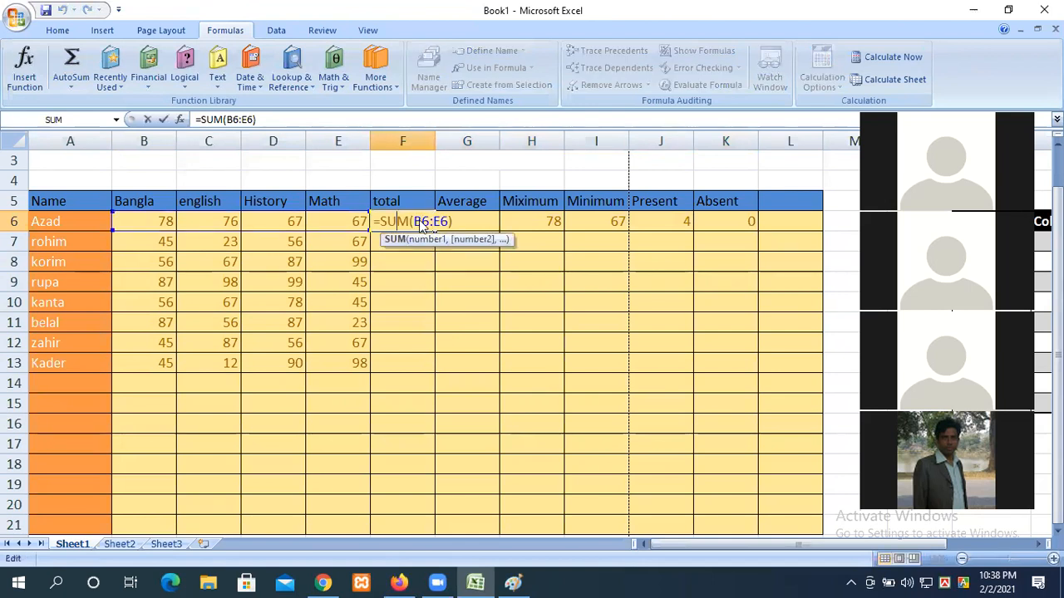
pyautogui.press('Return')
pyautogui.click(398, 223)
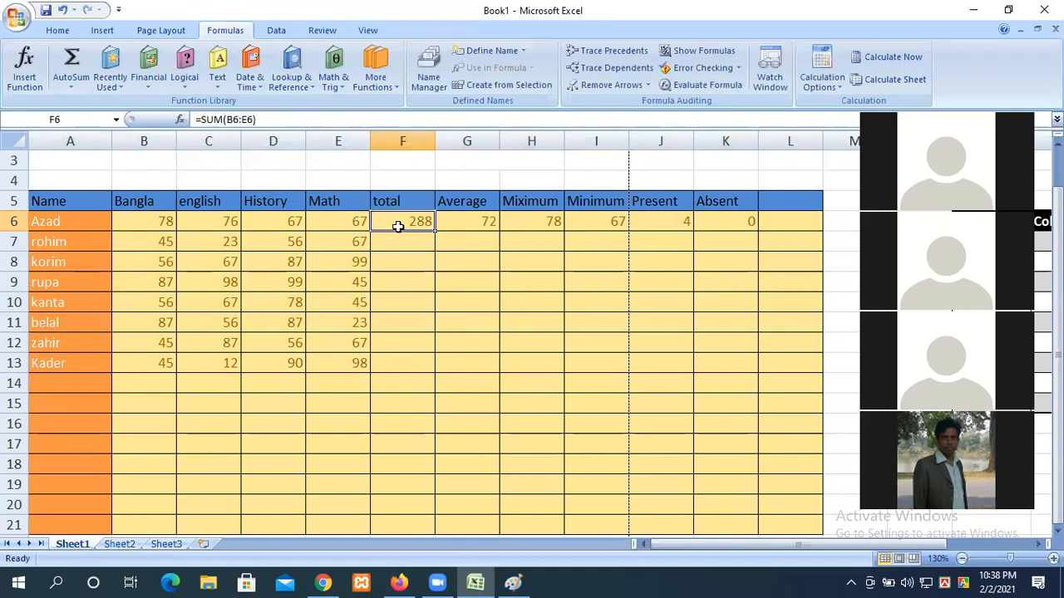
pyautogui.keyDown('ctrl'); pyautogui.scroll(2, 467, 345); pyautogui.keyUp('ctrl')
pyautogui.keyDown('ctrl'); pyautogui.scroll(2, 367, 303); pyautogui.keyUp('ctrl')
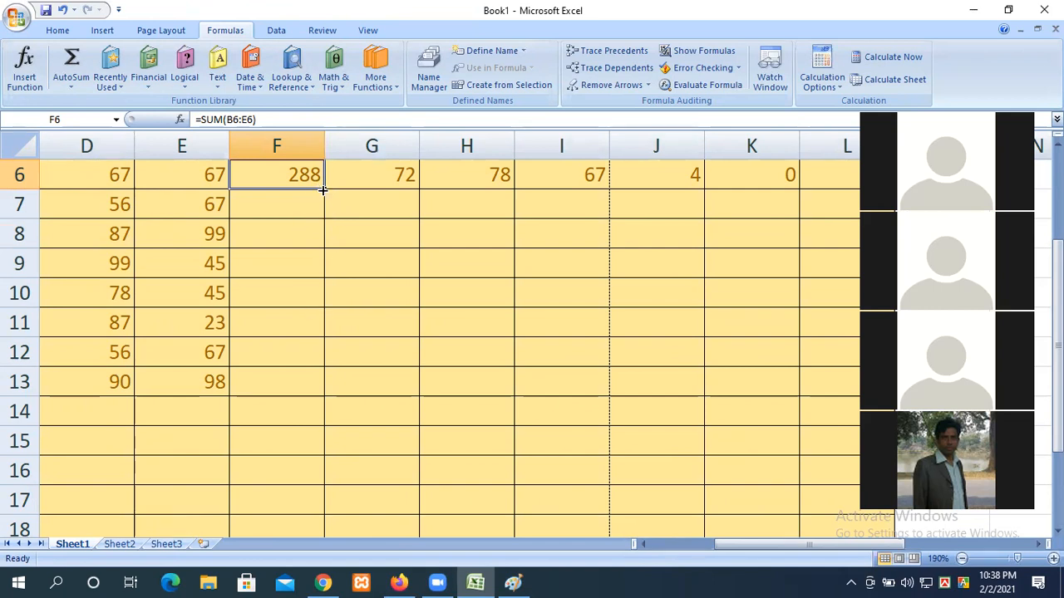
pyautogui.moveTo(323, 191); pyautogui.dragTo(313, 385)
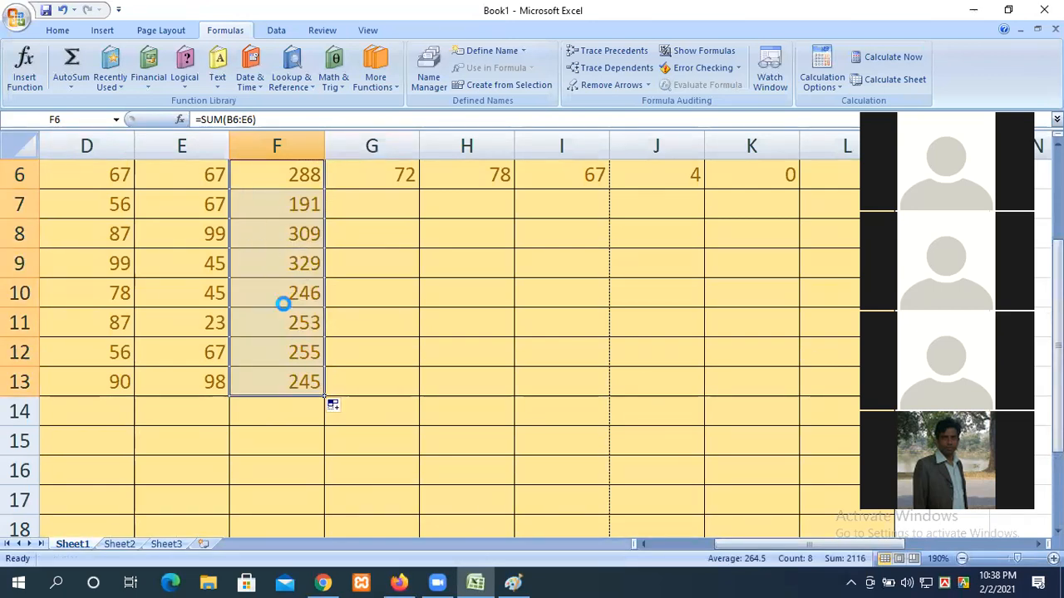
# Step: Check that the copied SUM formulas in F6 and F7 reference their own rows
pyautogui.scroll(-5, 280, 301)
pyautogui.click(348, 241)
pyautogui.doubleClick(347, 240)
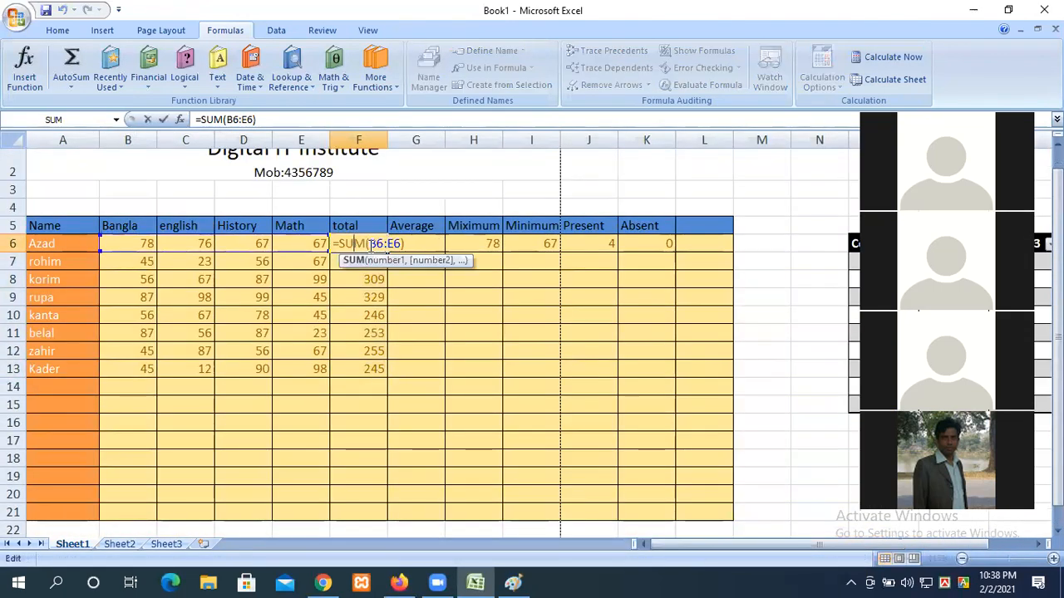
pyautogui.press('Return')
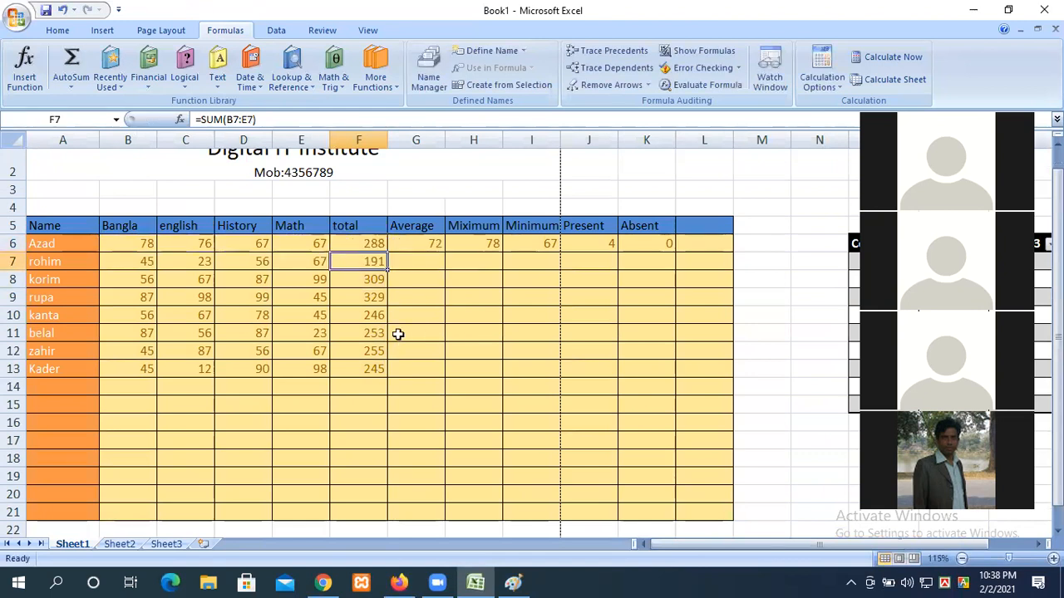
pyautogui.doubleClick(356, 264)
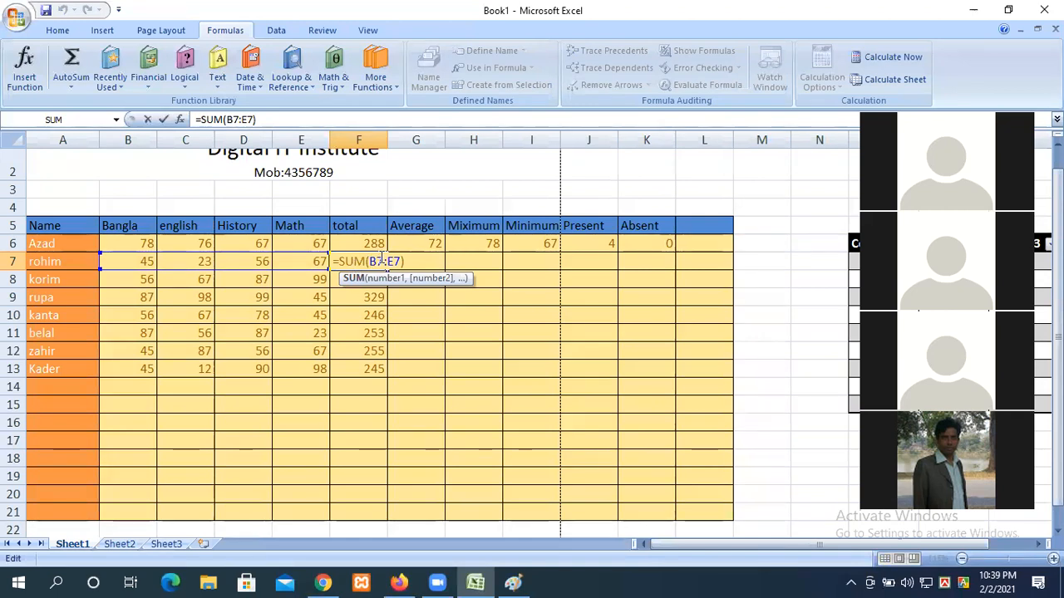
pyautogui.press('Return')
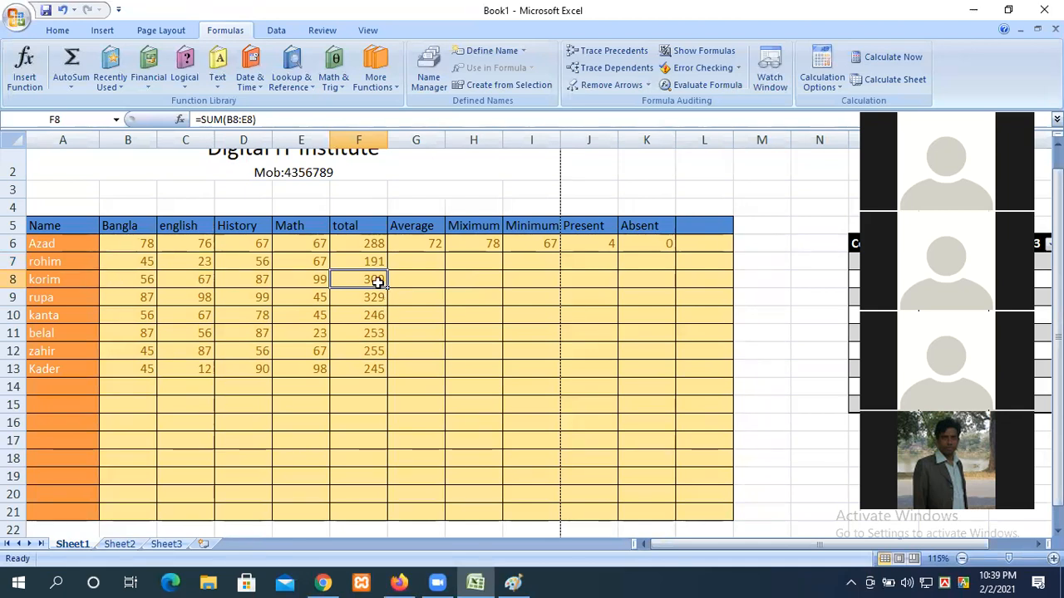
pyautogui.moveTo(358, 265); pyautogui.dragTo(368, 366)
# Step: Fill the F6:K6 formulas down to row 21, leaving 0 totals and #DIV/0! averages in rows 14–21
pyautogui.press('Delete')
pyautogui.moveTo(352, 243); pyautogui.dragTo(677, 372)
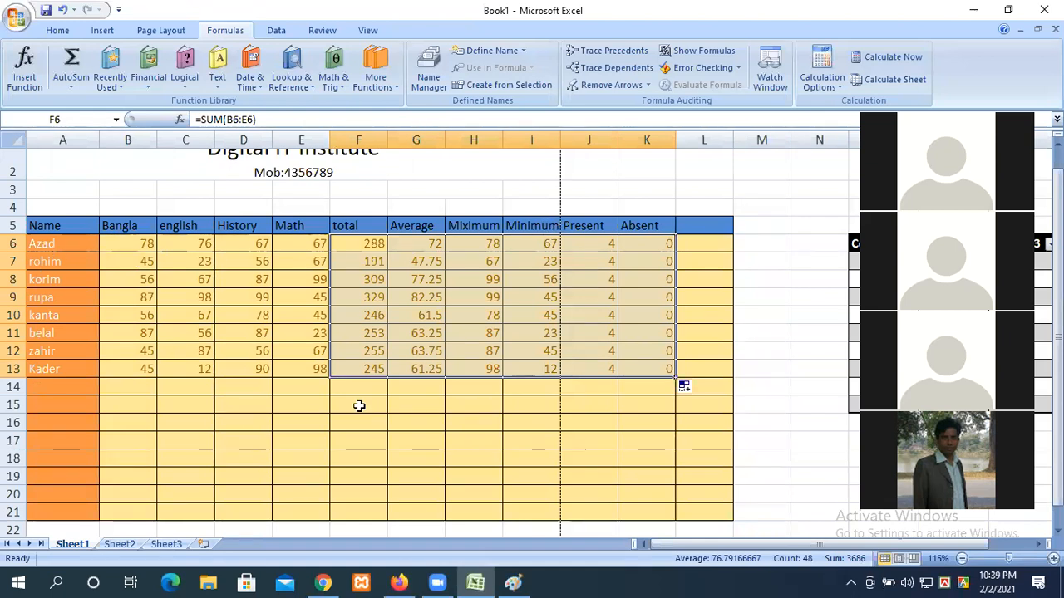
pyautogui.scroll(-7, 674, 444)
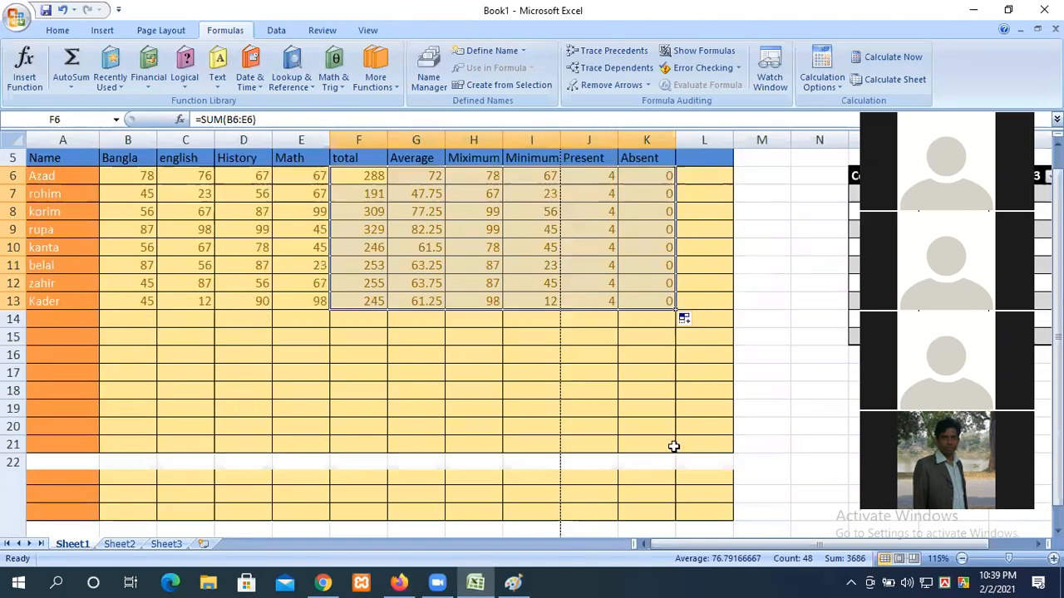
pyautogui.scroll(7, 553, 482)
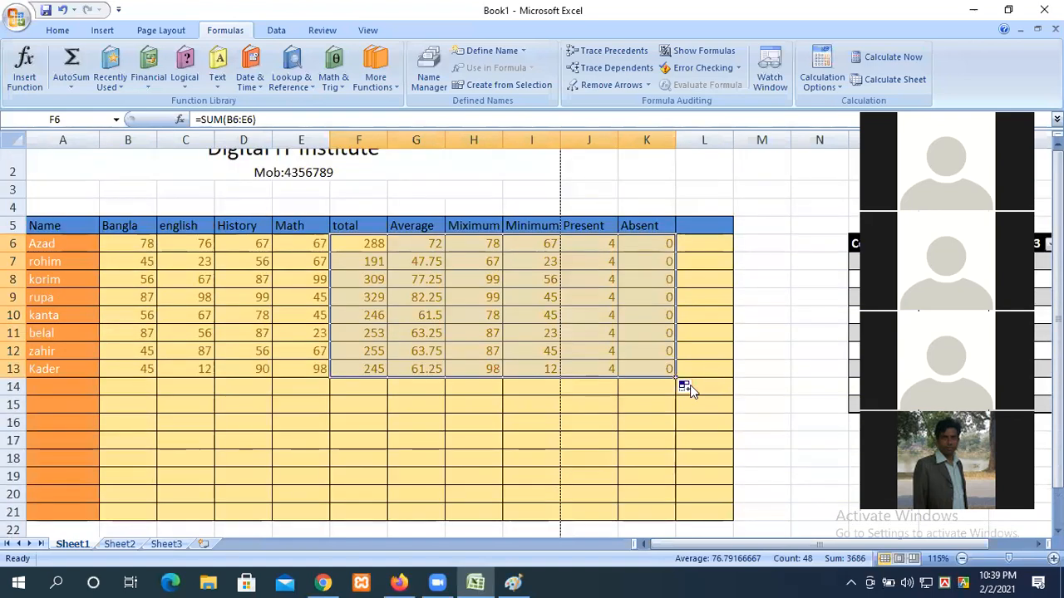
pyautogui.scroll(-1, 661, 366)
pyautogui.moveTo(676, 309); pyautogui.dragTo(681, 453)
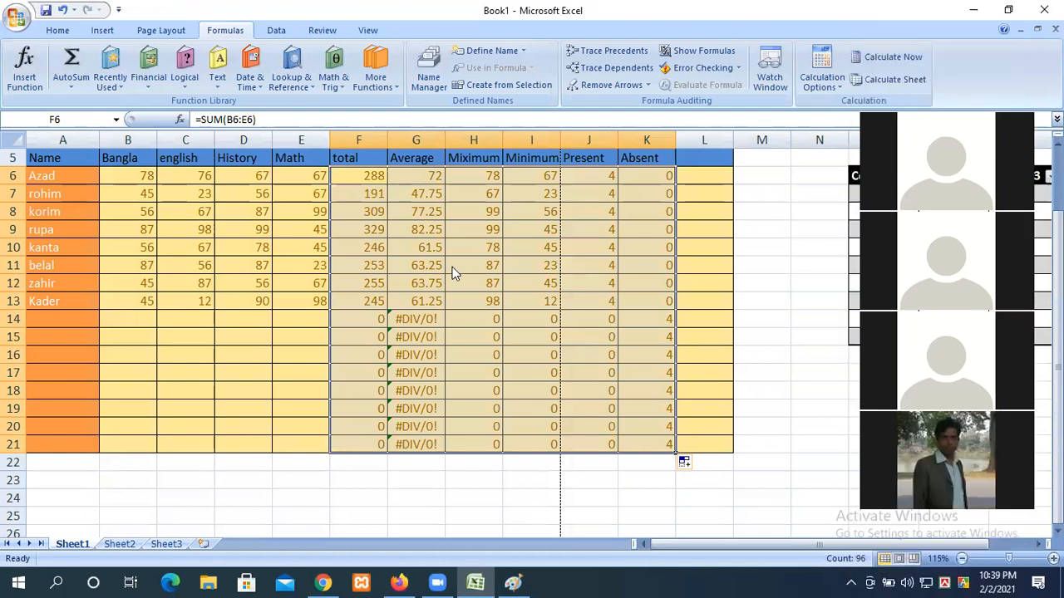
pyautogui.click(431, 358)
pyautogui.scroll(2, 397, 289)
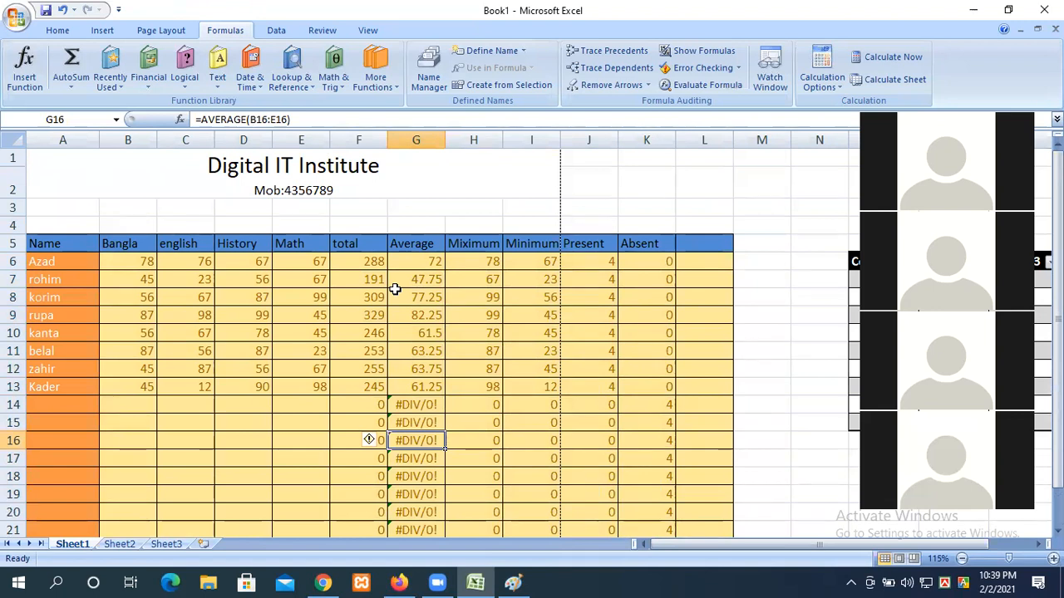
pyautogui.click(55, 30)
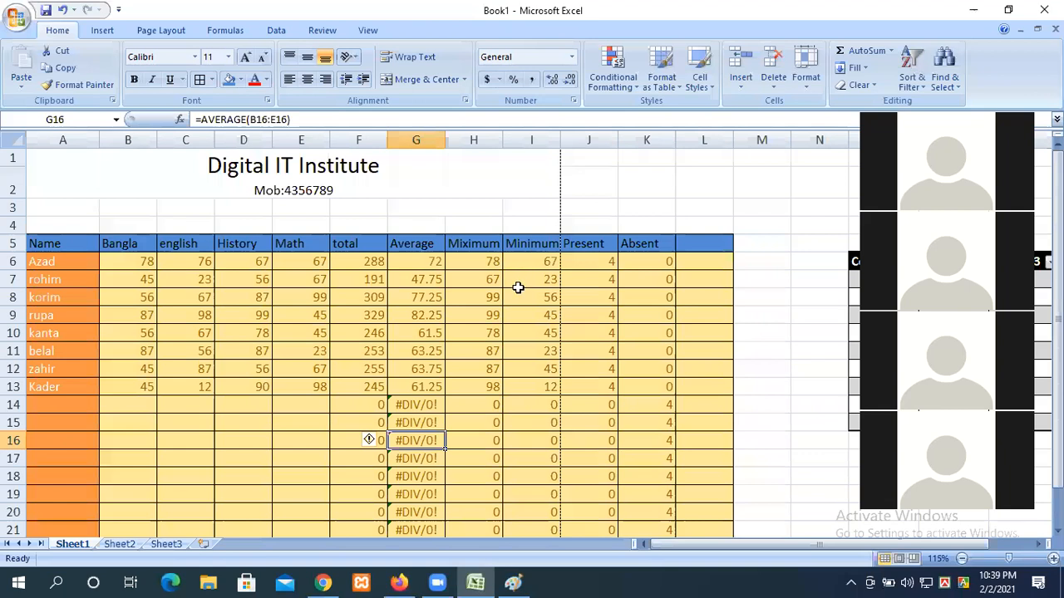
# Step: Save the workbook to the Desktop under the file name 228
pyautogui.scroll(-2, 519, 291)
pyautogui.scroll(-3, 519, 293)
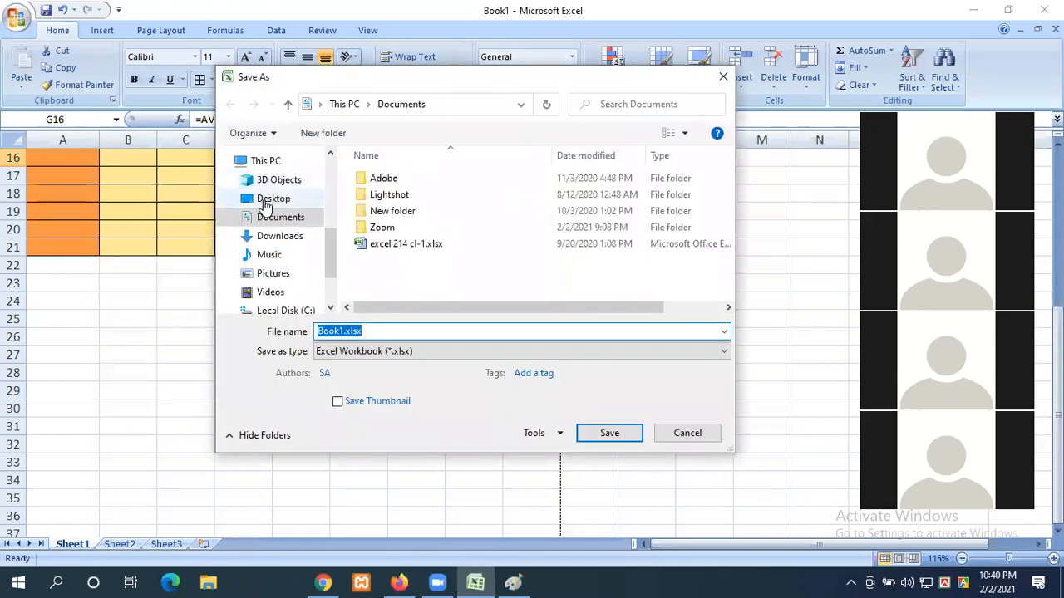
pyautogui.click(266, 199)
pyautogui.click(349, 331)
pyautogui.doubleClick(347, 331)
pyautogui.write('228')
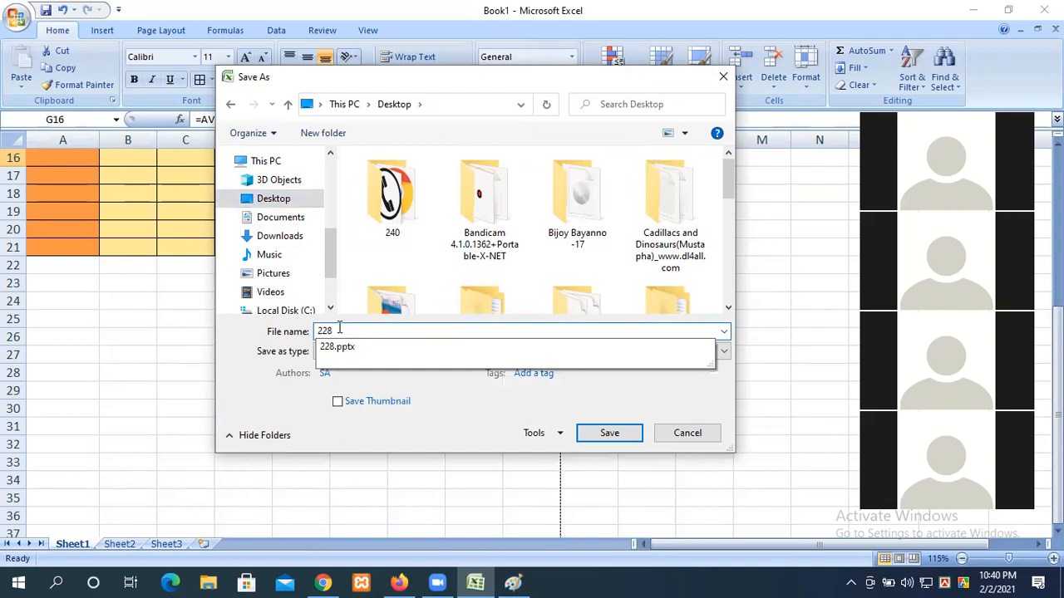
pyautogui.click(605, 432)
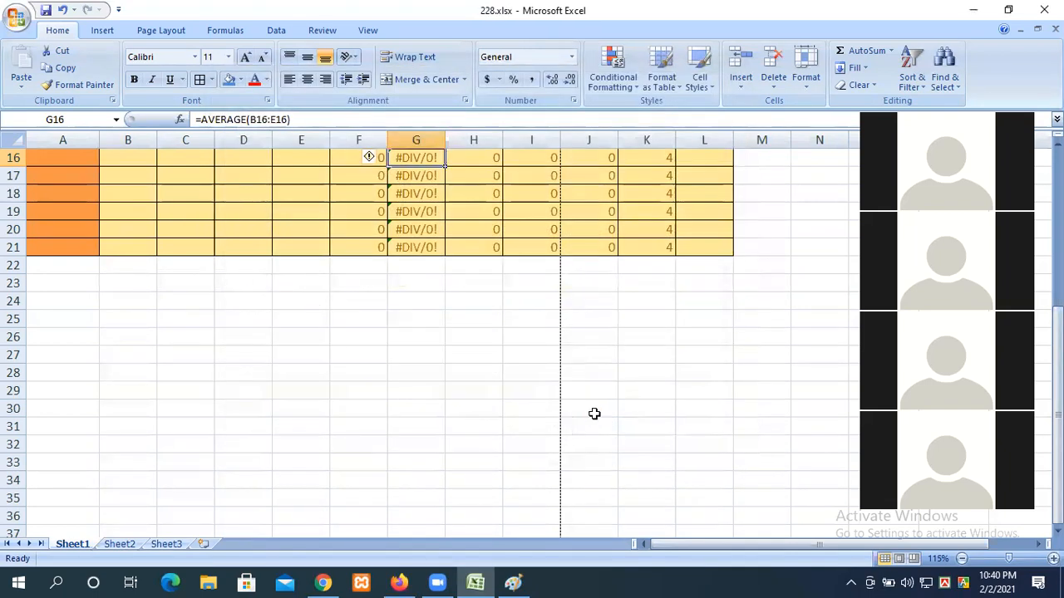
pyautogui.scroll(5, 401, 337)
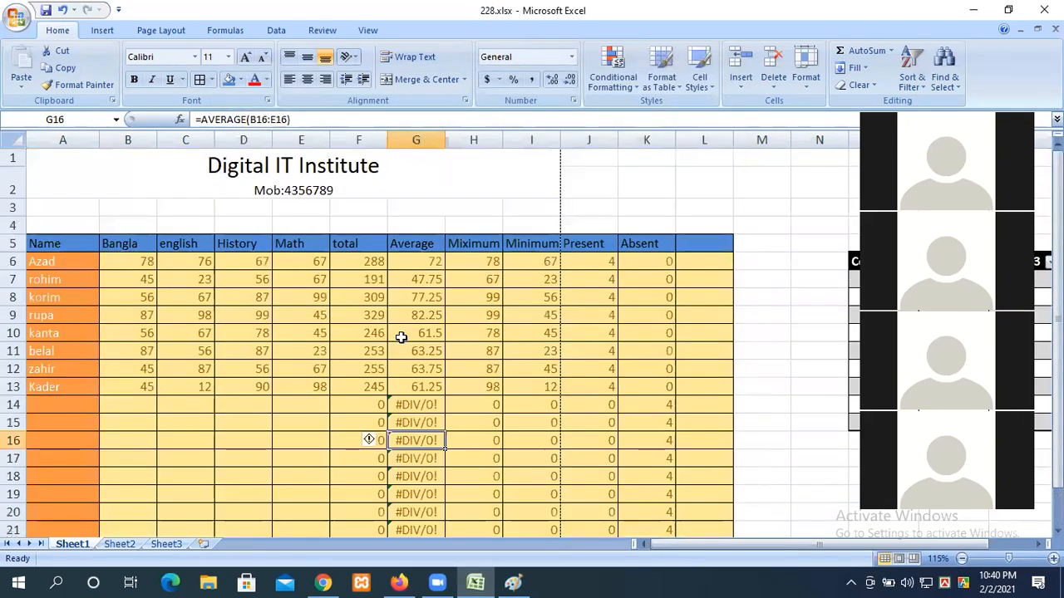
pyautogui.scroll(-3, 401, 337)
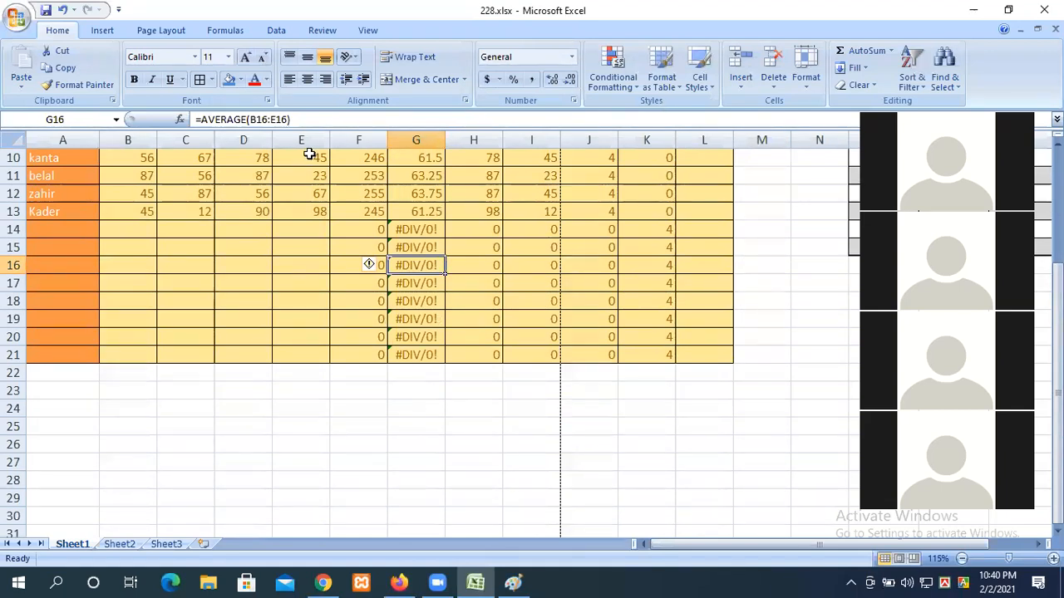
# Step: Merge and centre E35:H44, then enter the word Bangladesh in the merged cell
pyautogui.scroll(-3, 299, 241)
pyautogui.click(319, 290)
pyautogui.scroll(-7, 363, 333)
pyautogui.scroll(2, 366, 332)
pyautogui.moveTo(301, 175); pyautogui.dragTo(477, 334)
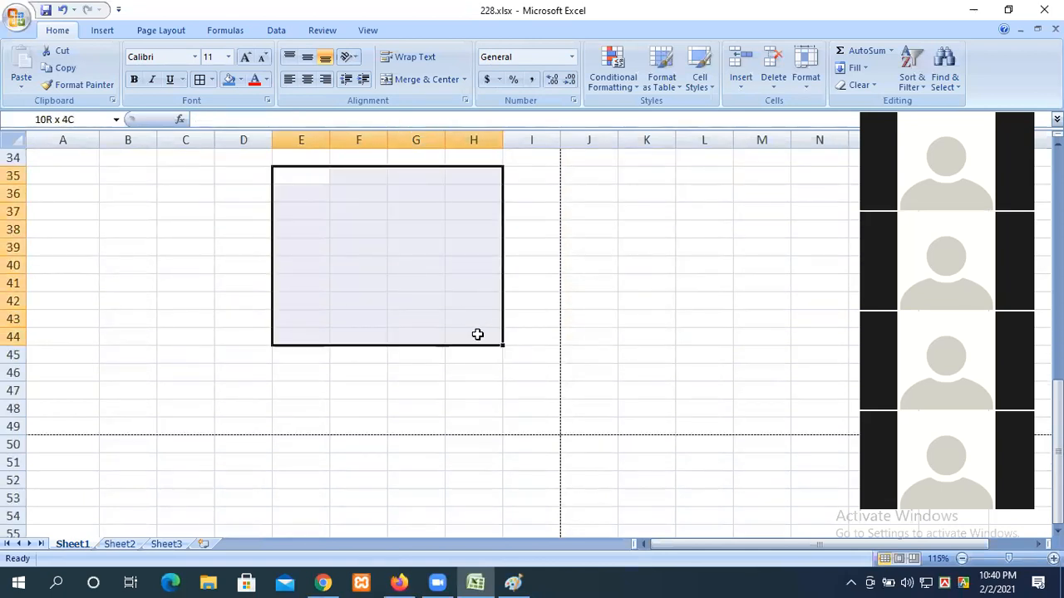
pyautogui.click(395, 78)
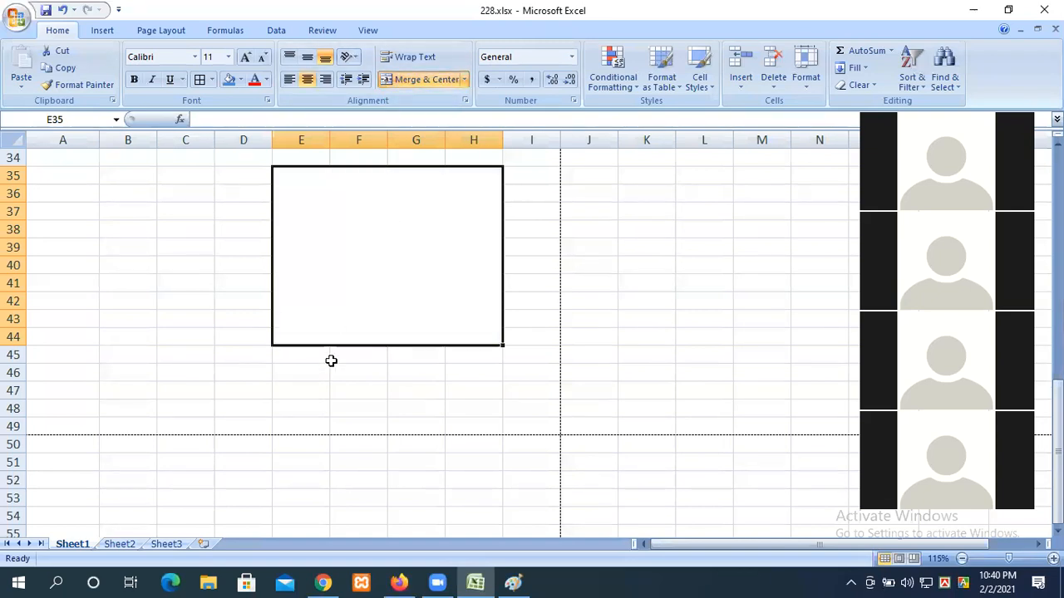
pyautogui.write('Bangladesh')
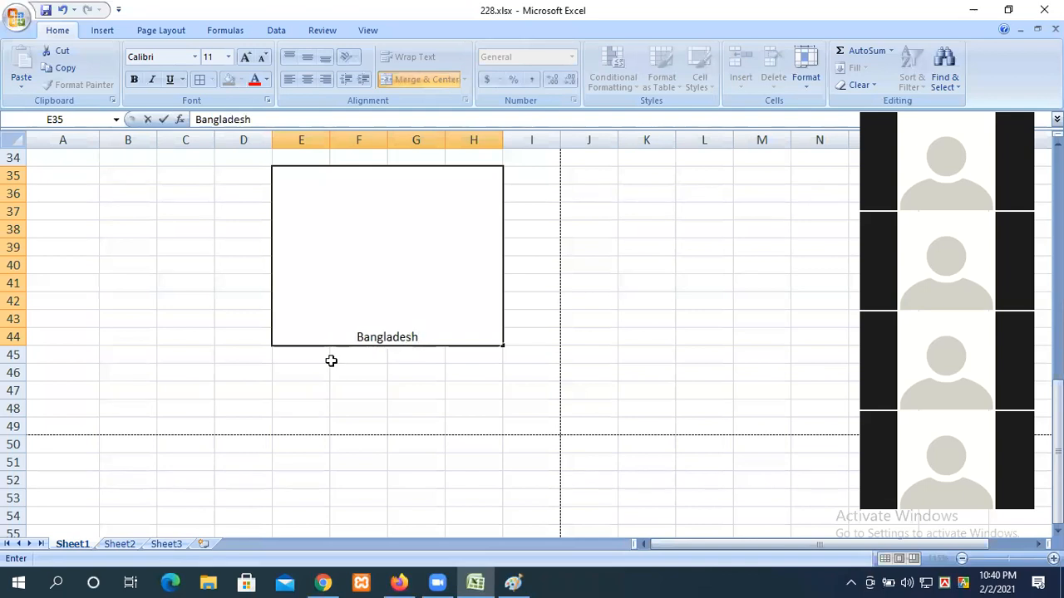
pyautogui.click(421, 352)
pyautogui.click(434, 263)
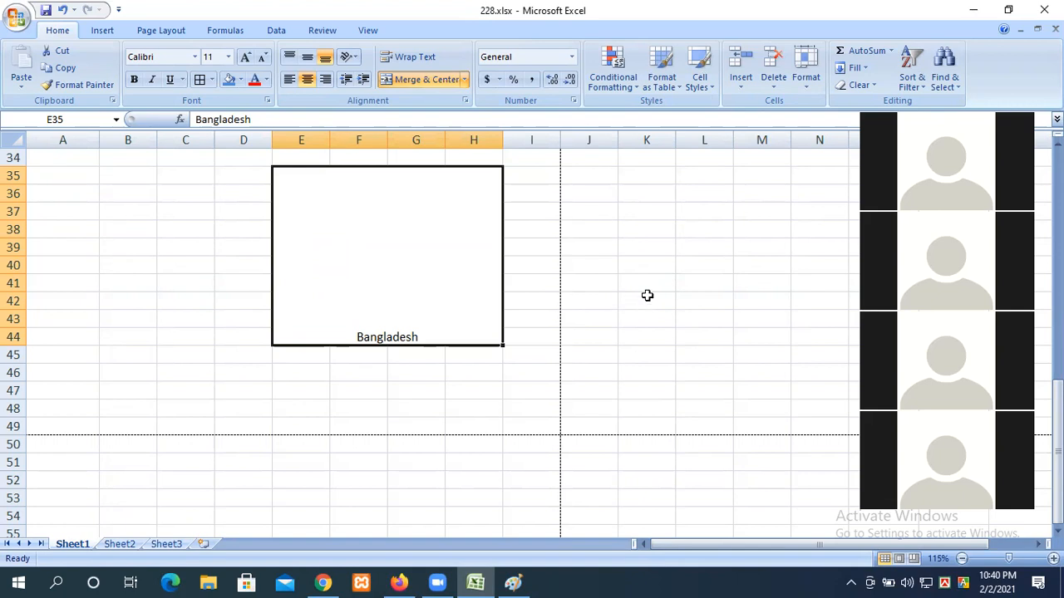
# Step: Try left, centre and right horizontal alignment on Bangladesh, ending left-aligned
pyautogui.click(188, 258)
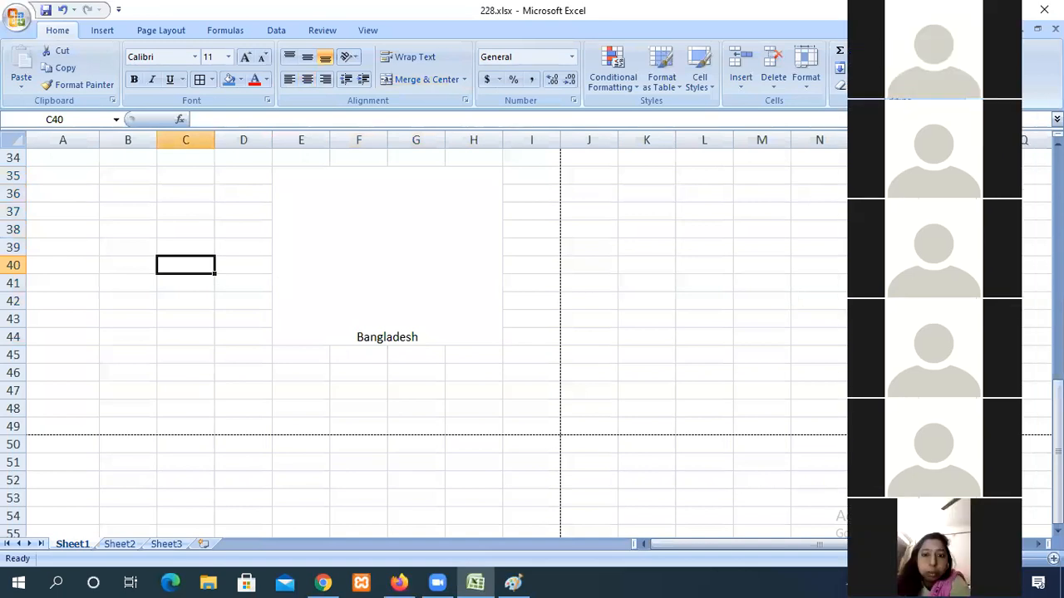
pyautogui.moveTo(936, 3); pyautogui.dragTo(948, 107)
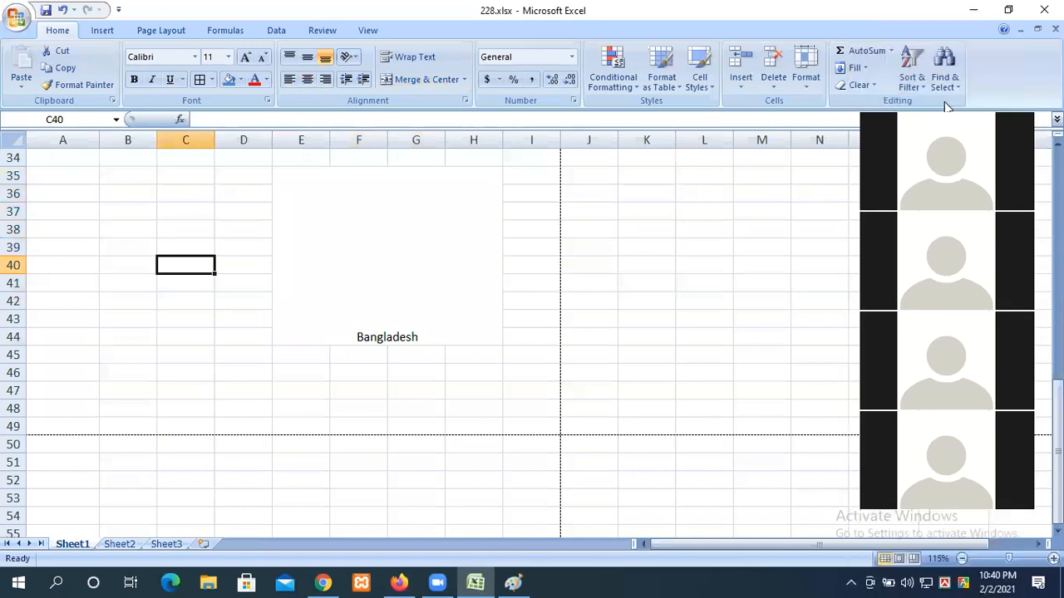
pyautogui.click(274, 168)
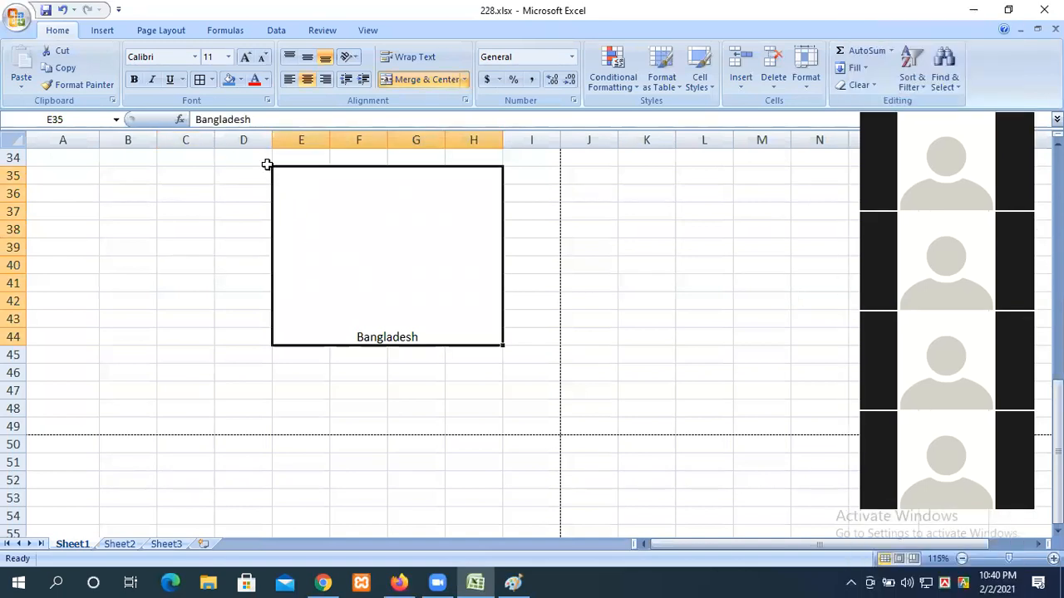
pyautogui.click(290, 80)
pyautogui.click(307, 80)
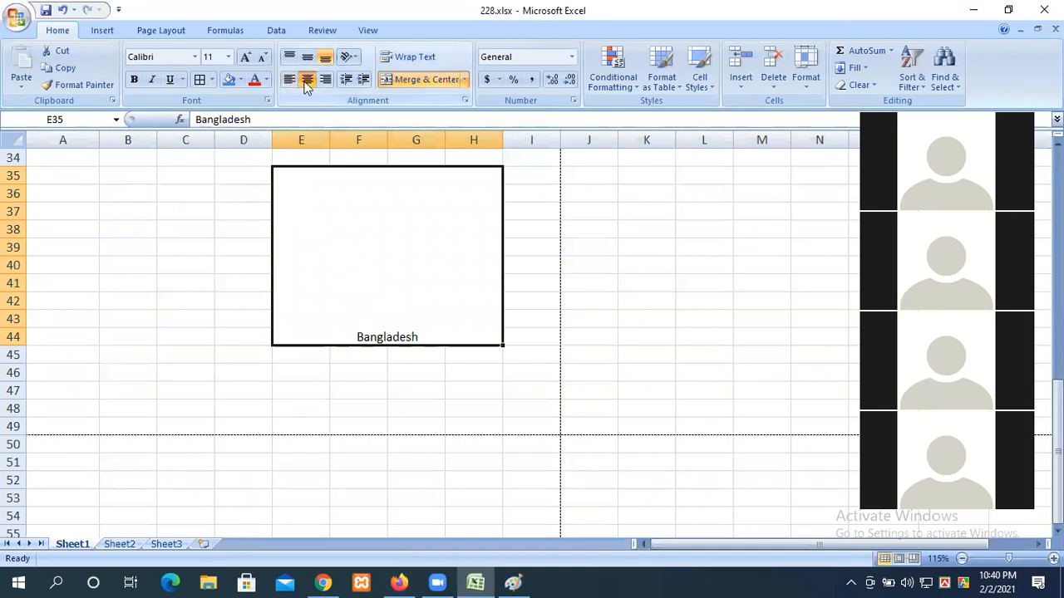
pyautogui.click(324, 80)
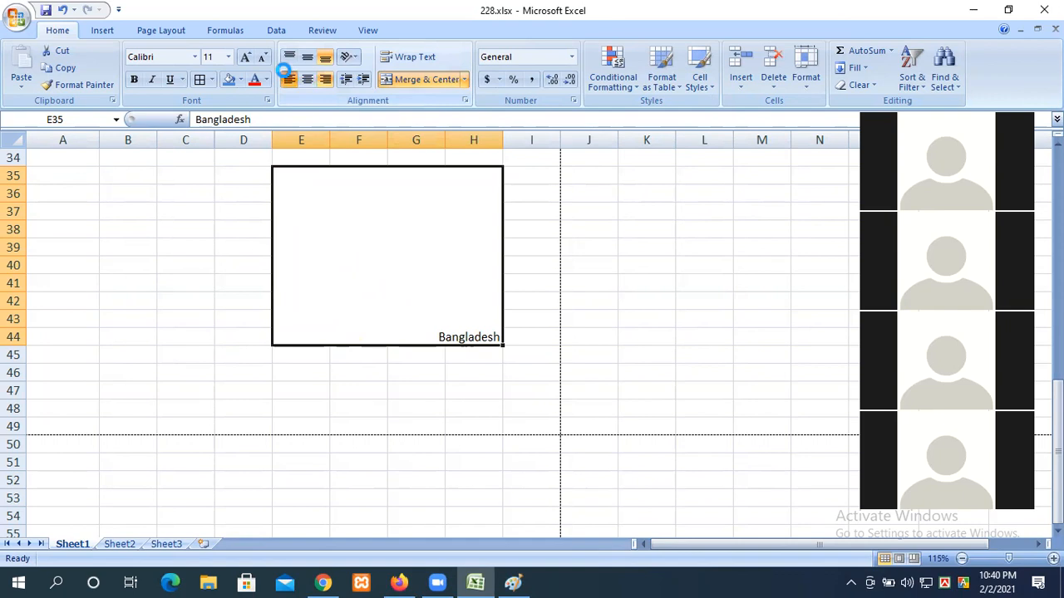
pyautogui.click(290, 80)
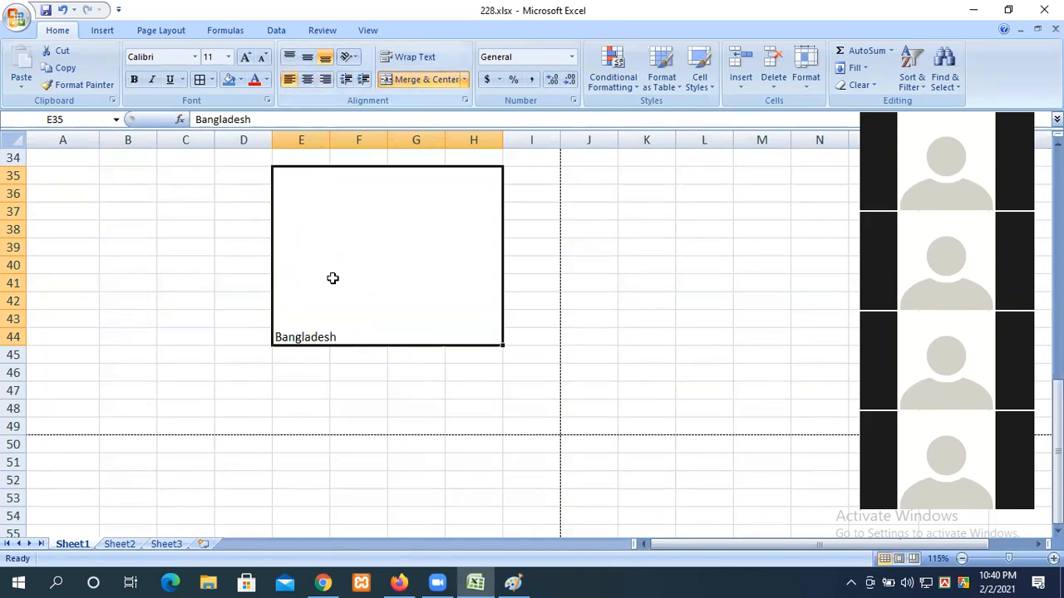
# Step: Cycle through top, middle and bottom vertical alignments, finishing with Bangladesh top-left
pyautogui.click(295, 59)
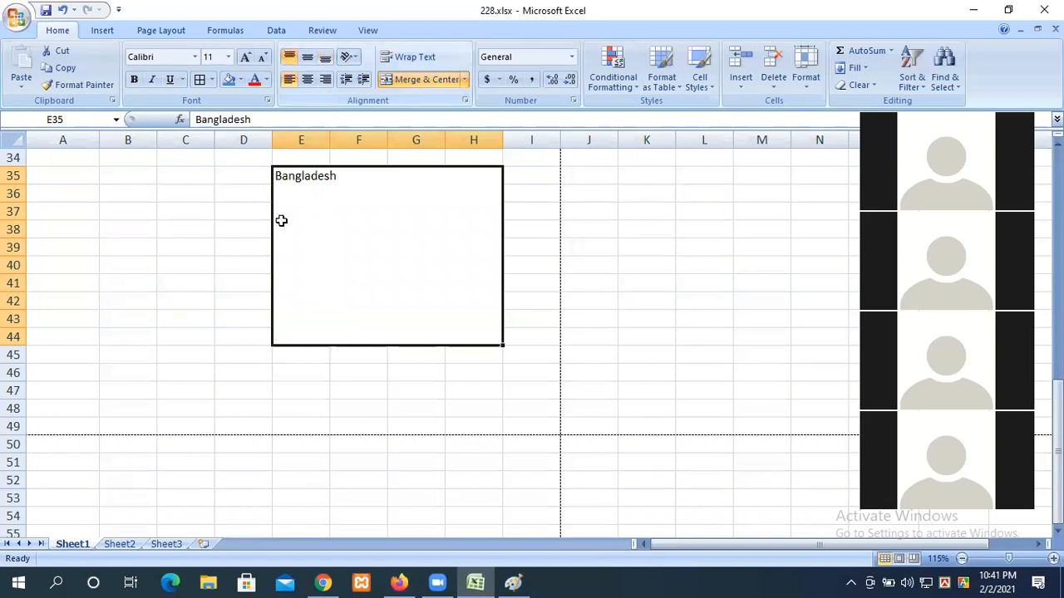
pyautogui.click(307, 57)
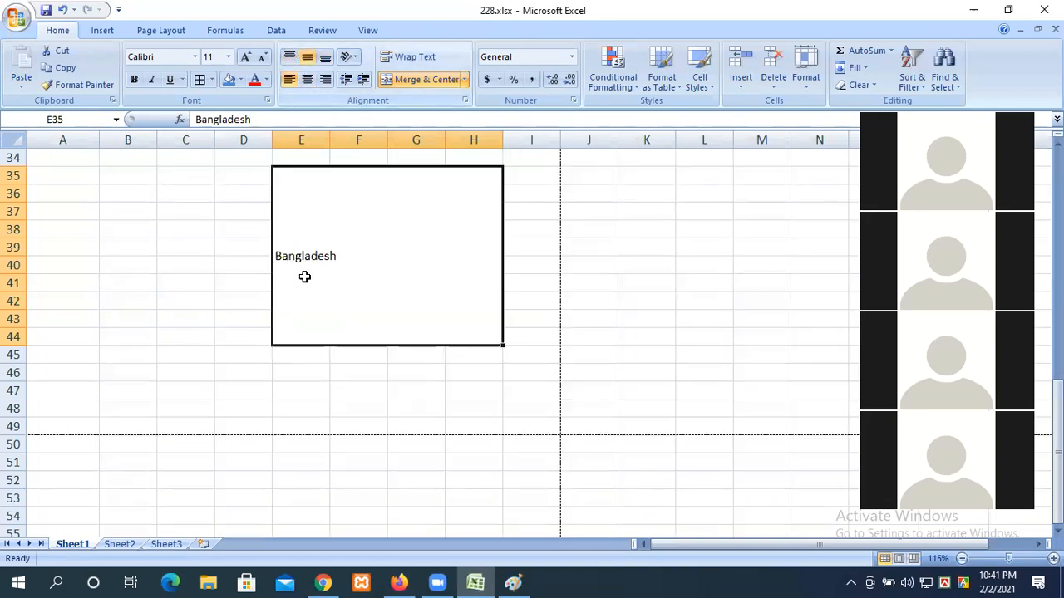
pyautogui.click(324, 58)
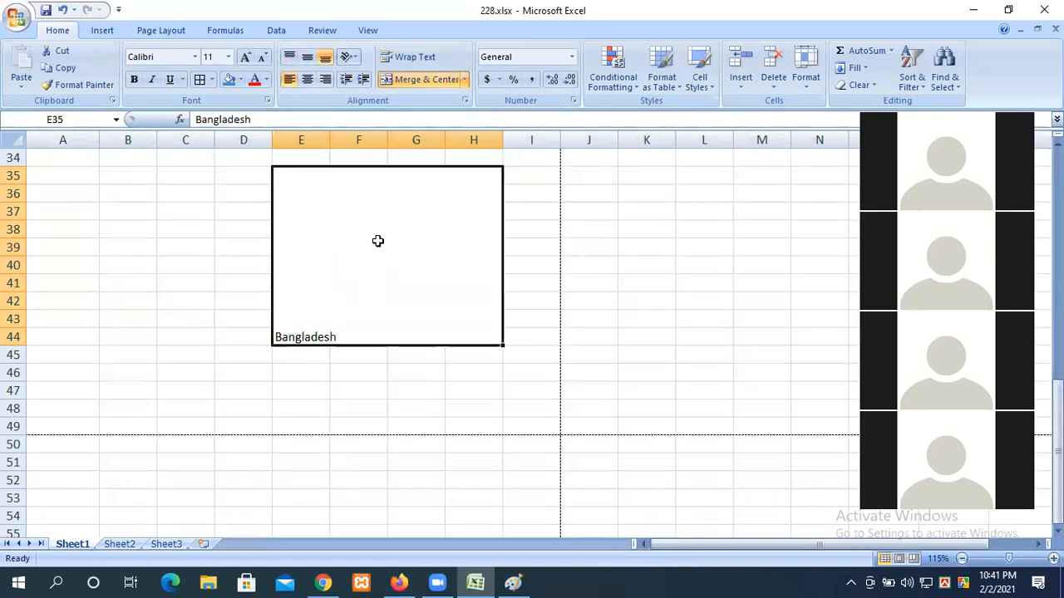
pyautogui.click(306, 80)
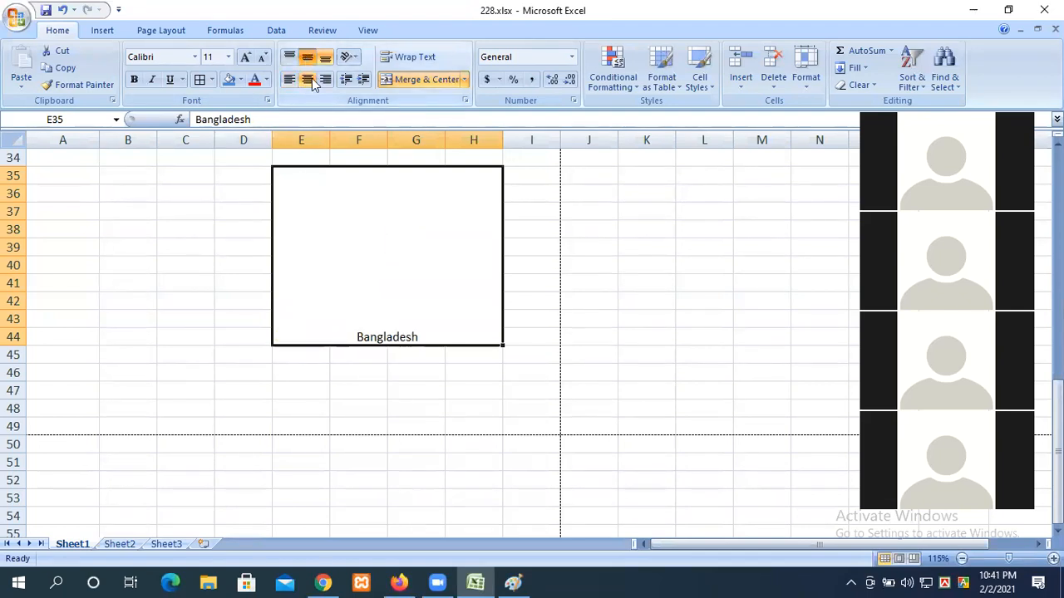
pyautogui.click(306, 56)
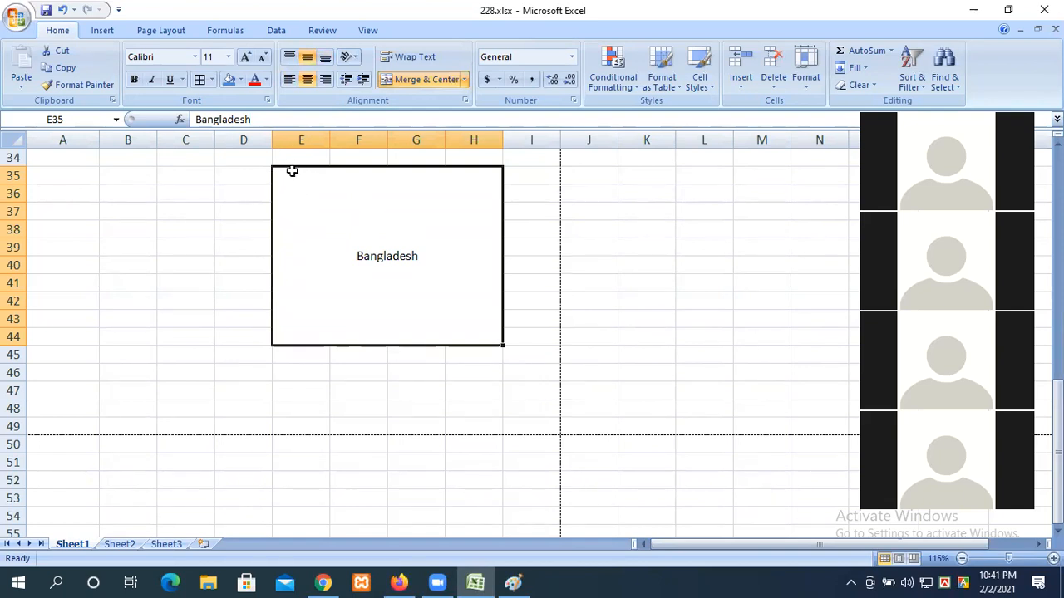
pyautogui.click(288, 80)
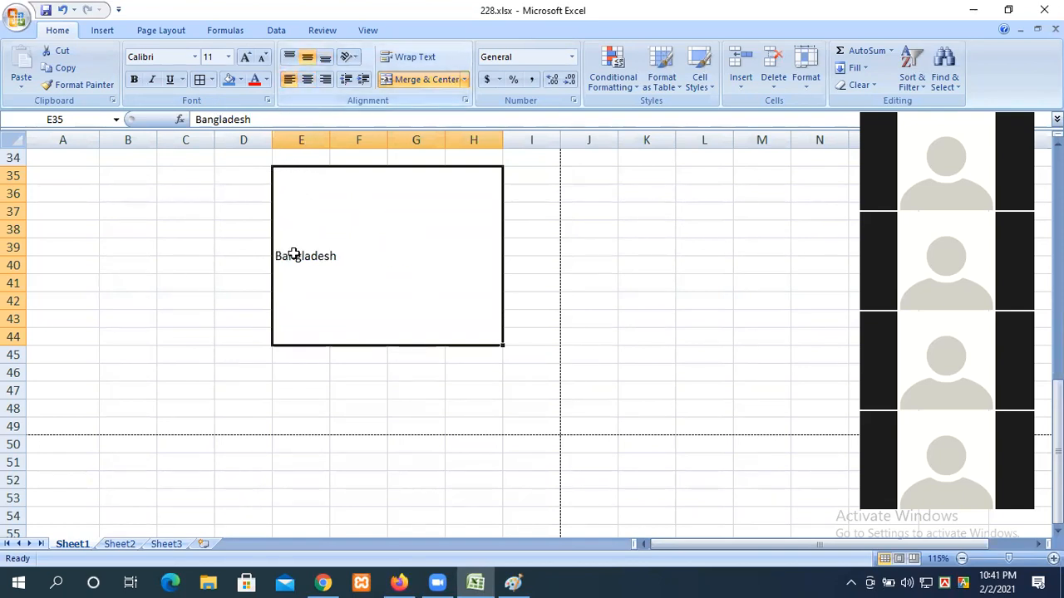
pyautogui.click(289, 57)
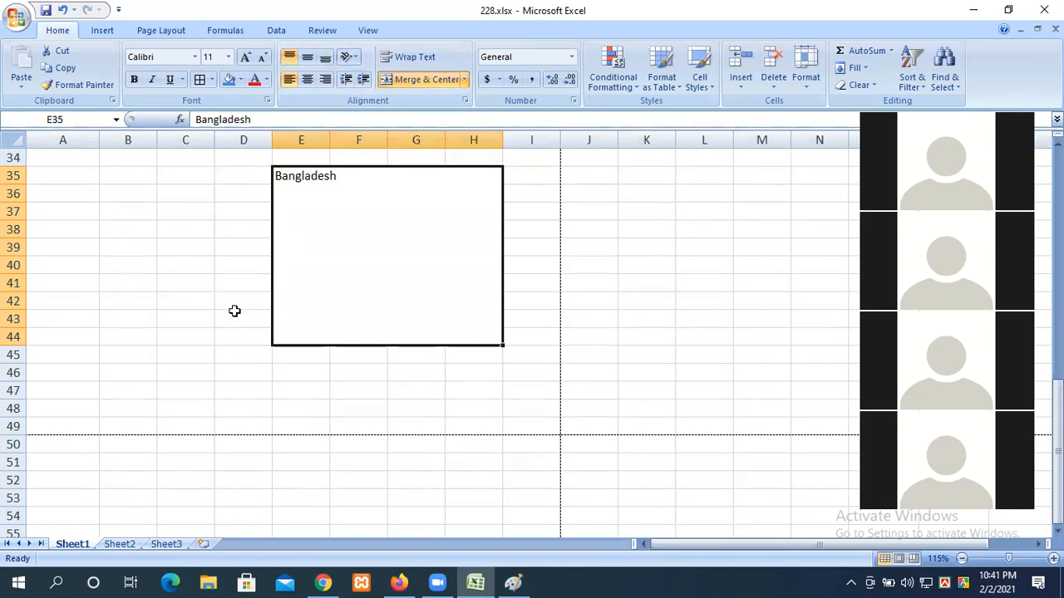
pyautogui.scroll(5, 234, 310)
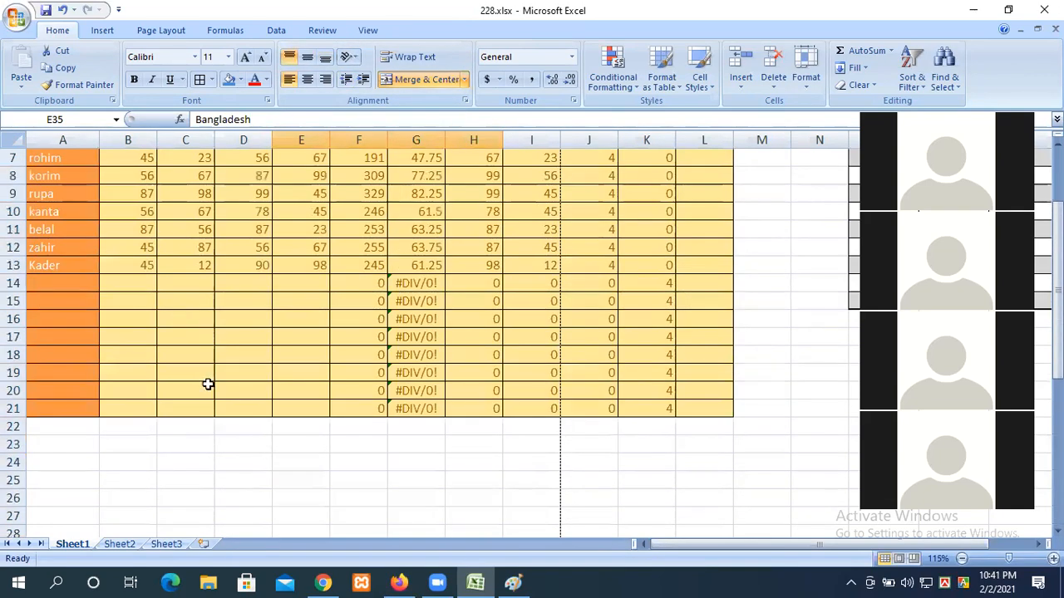
# Step: Enter 100 in cell C30
pyautogui.click(183, 361)
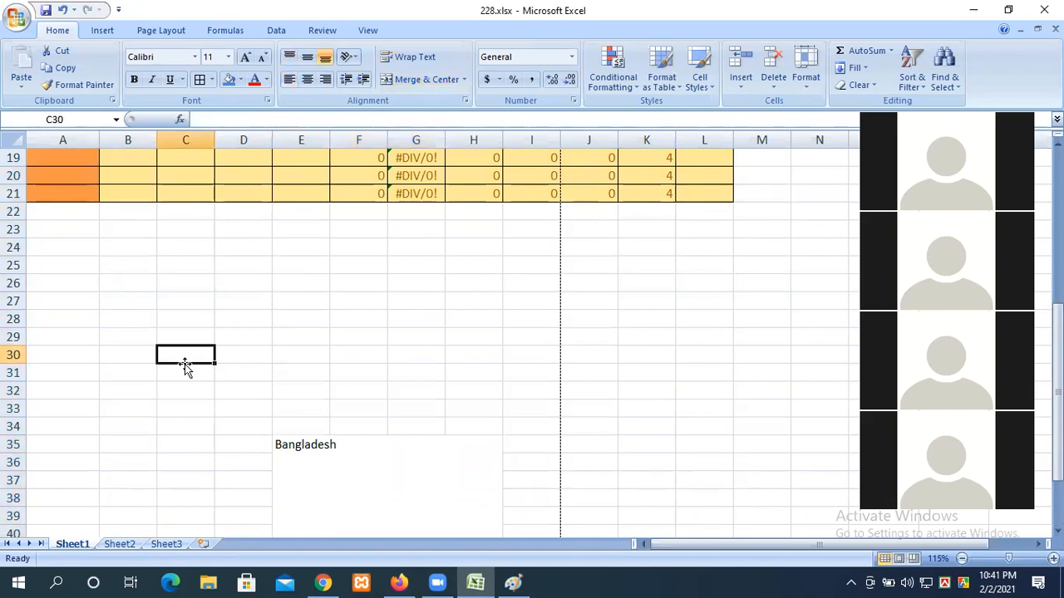
pyautogui.write('100')
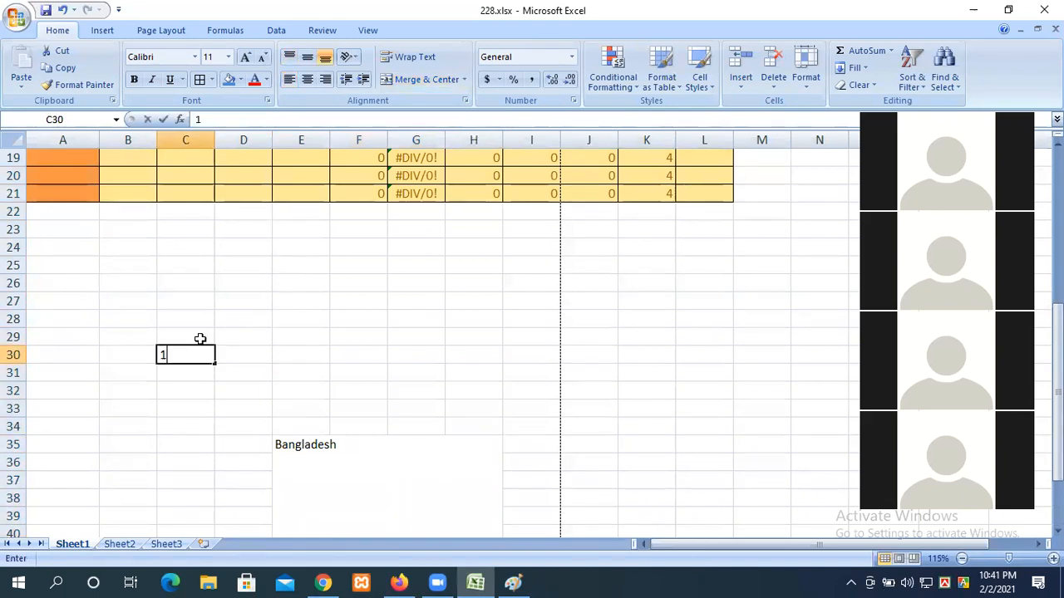
pyautogui.click(170, 407)
pyautogui.click(164, 354)
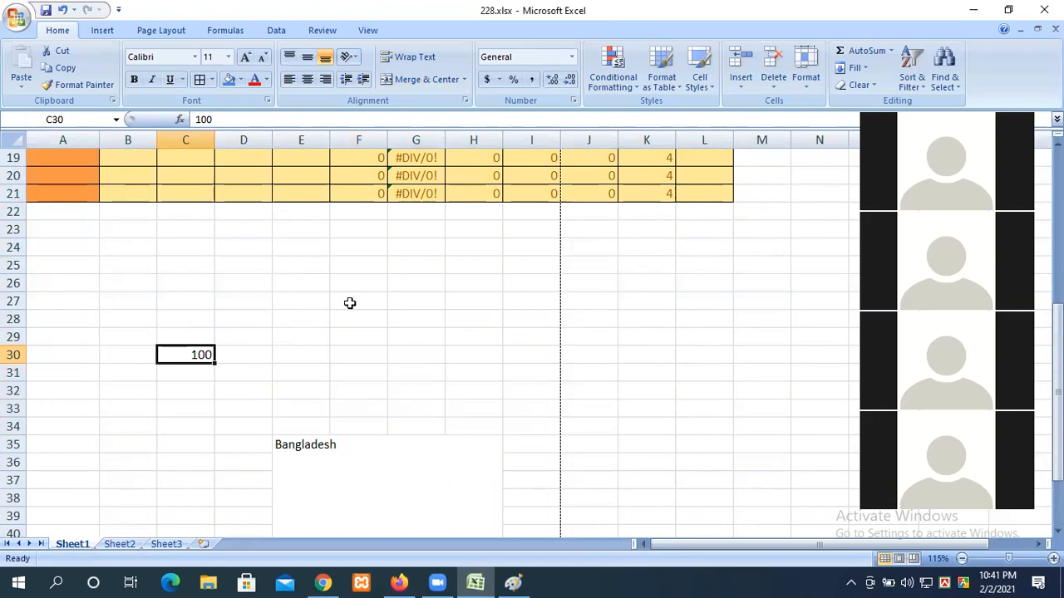
pyautogui.moveTo(194, 425); pyautogui.dragTo(191, 409)
pyautogui.click(185, 357)
# Step: Apply $ English (United States) accounting format to C30 and replace its value with 90
pyautogui.click(500, 83)
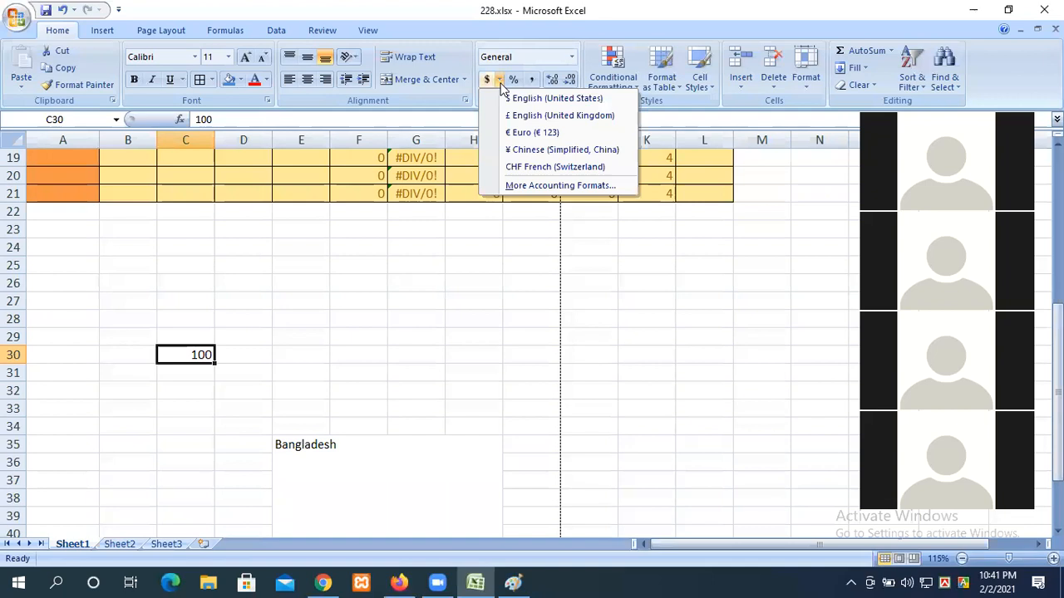
pyautogui.click(532, 98)
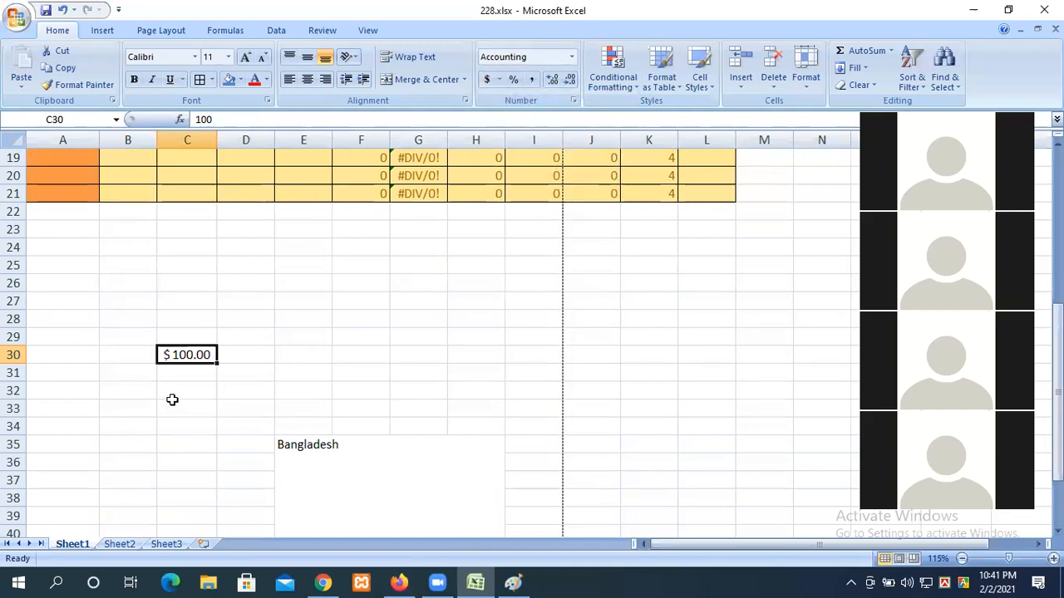
pyautogui.click(180, 375)
pyautogui.click(184, 355)
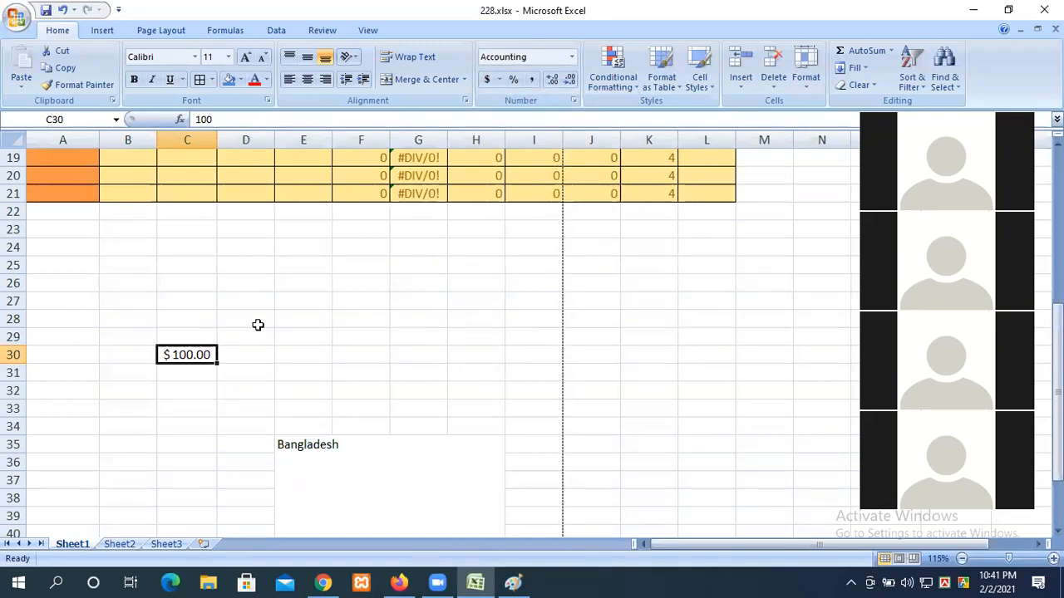
pyautogui.write('90')
pyautogui.press('Return')
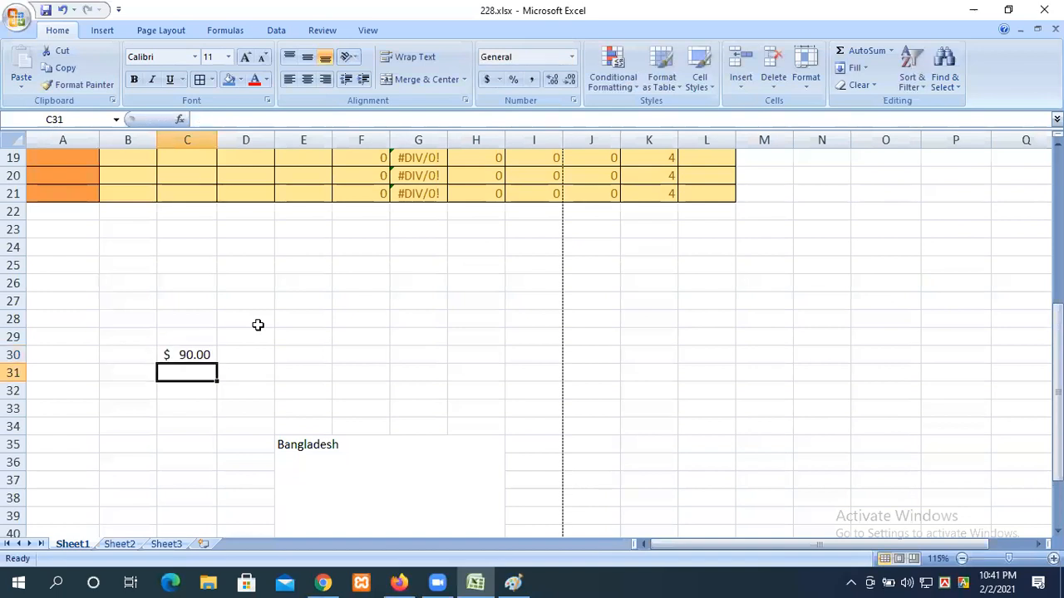
# Step: Check the accounting currency list for C30 without changing it, then select B30
pyautogui.click(195, 357)
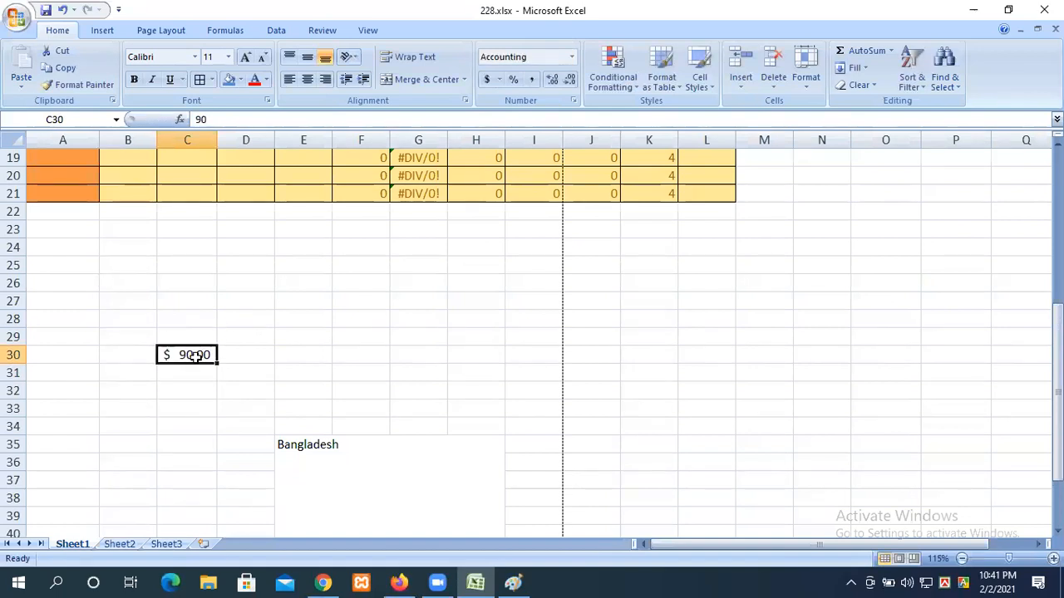
pyautogui.click(498, 80)
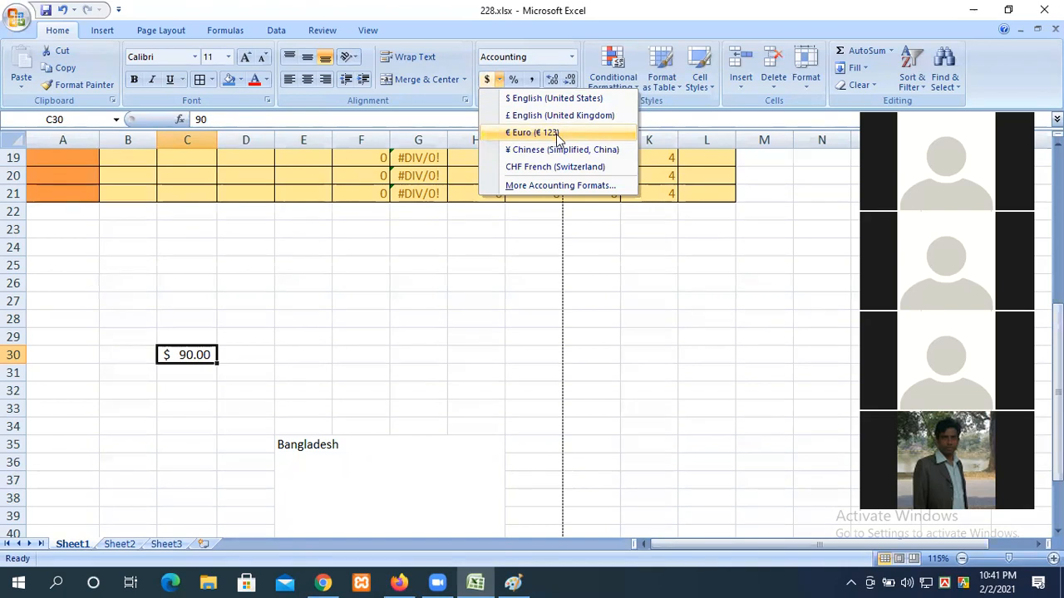
pyautogui.click(125, 357)
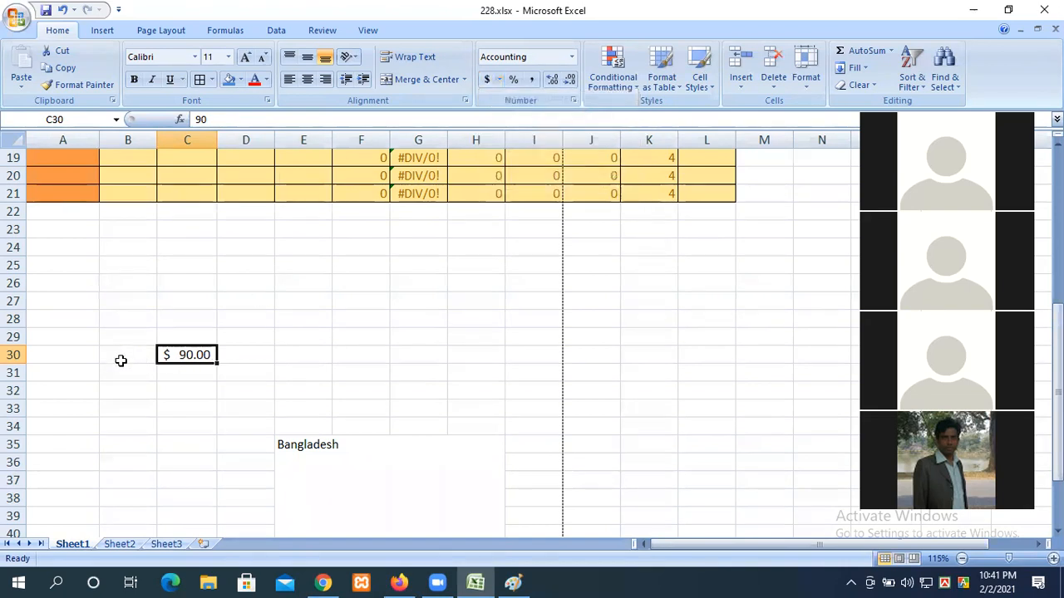
pyautogui.click(128, 349)
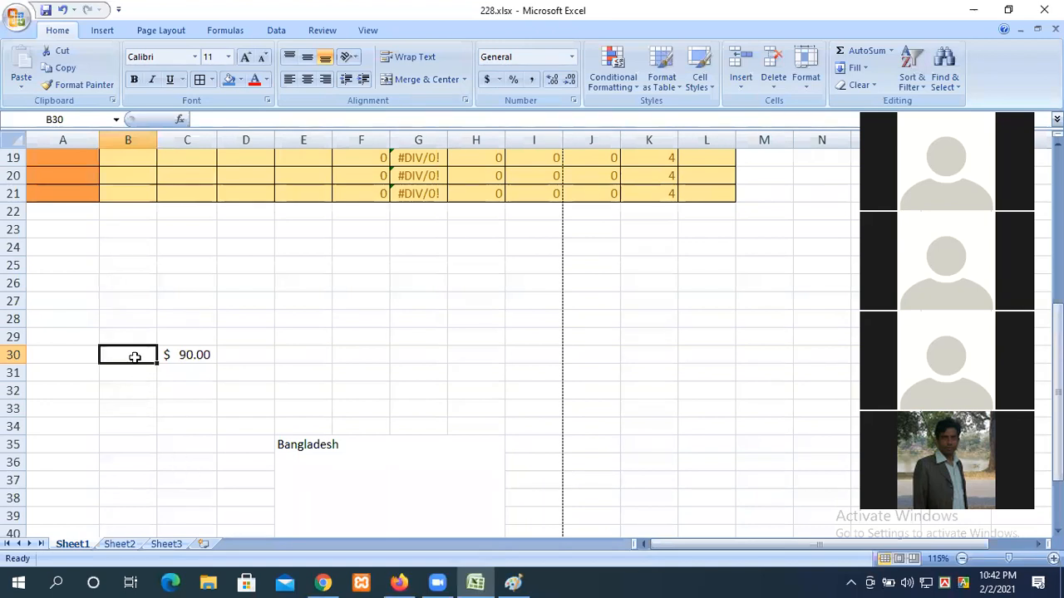
# Step: Apply Percent Style to B30 and enter 8 so it shows 8%
pyautogui.click(512, 79)
pyautogui.write('8')
pyautogui.click(121, 440)
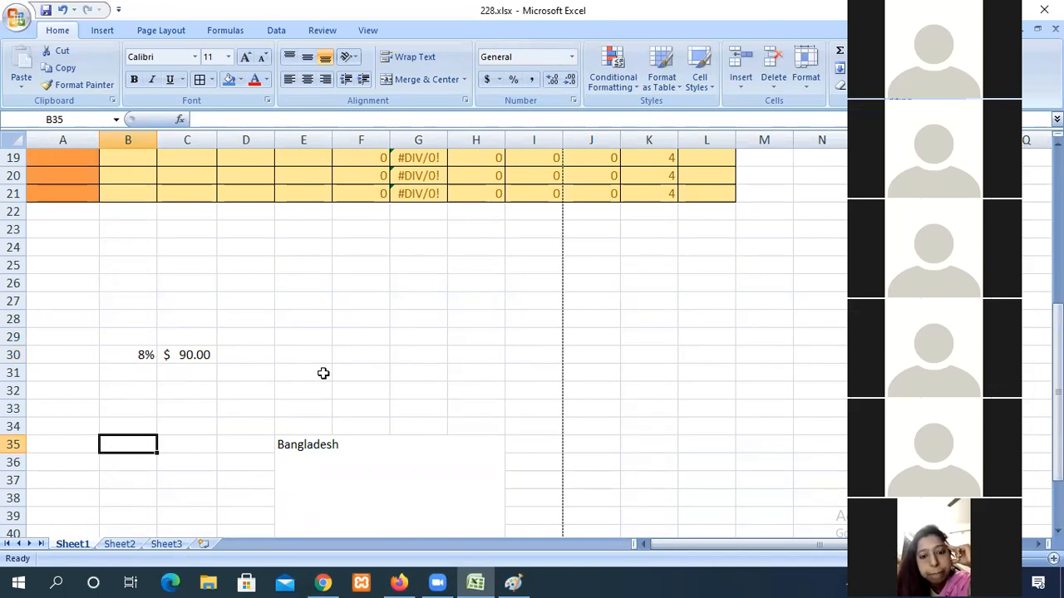
pyautogui.click(145, 355)
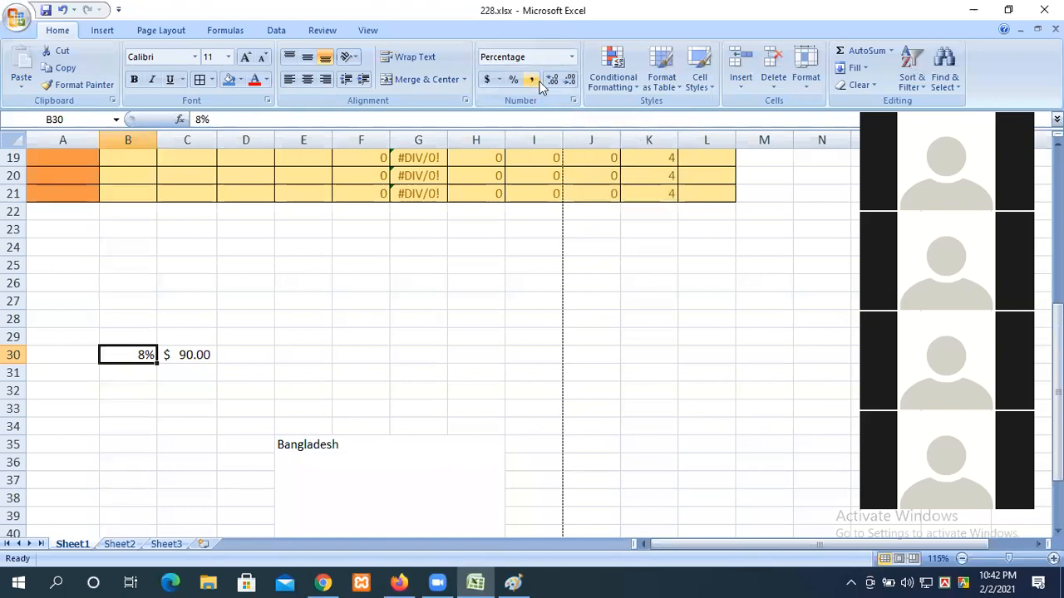
# Step: Add and remove two decimal places on C30, leaving $ 90.00, and view the number format list
pyautogui.click(203, 355)
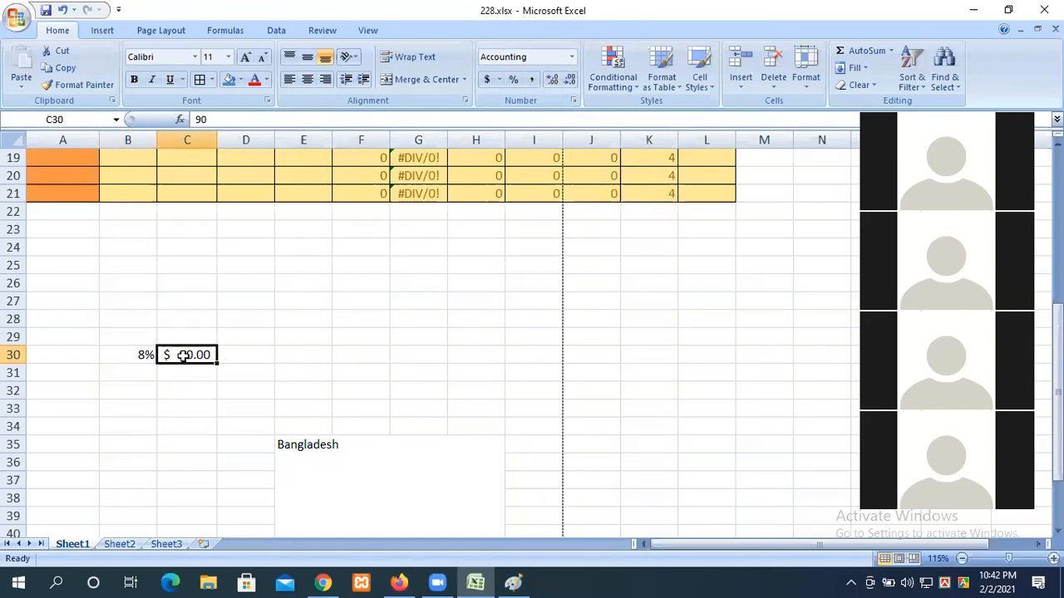
pyautogui.click(551, 79)
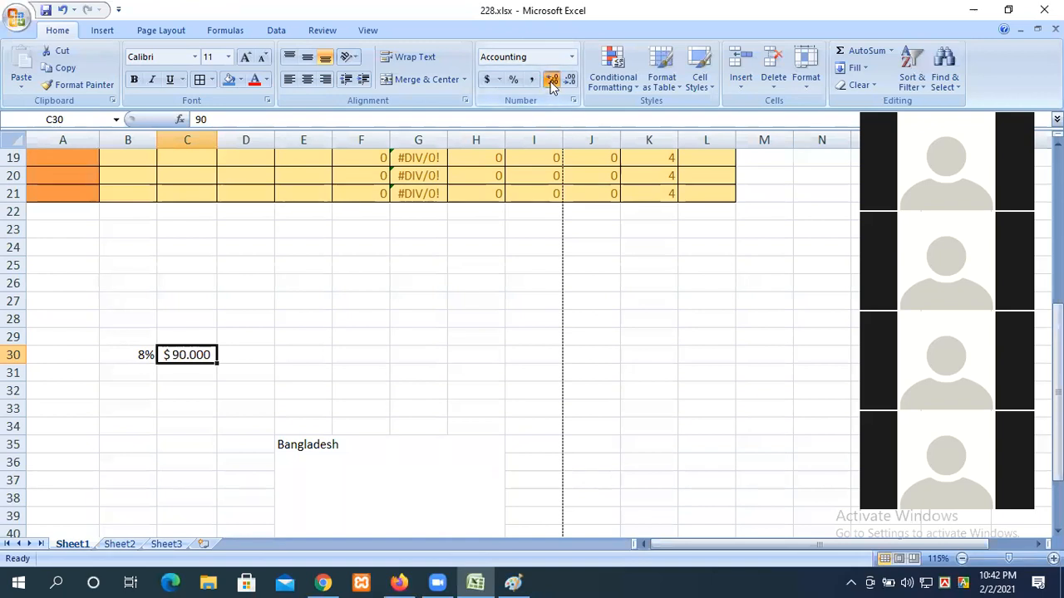
pyautogui.click(551, 79)
pyautogui.click(569, 78)
pyautogui.click(569, 79)
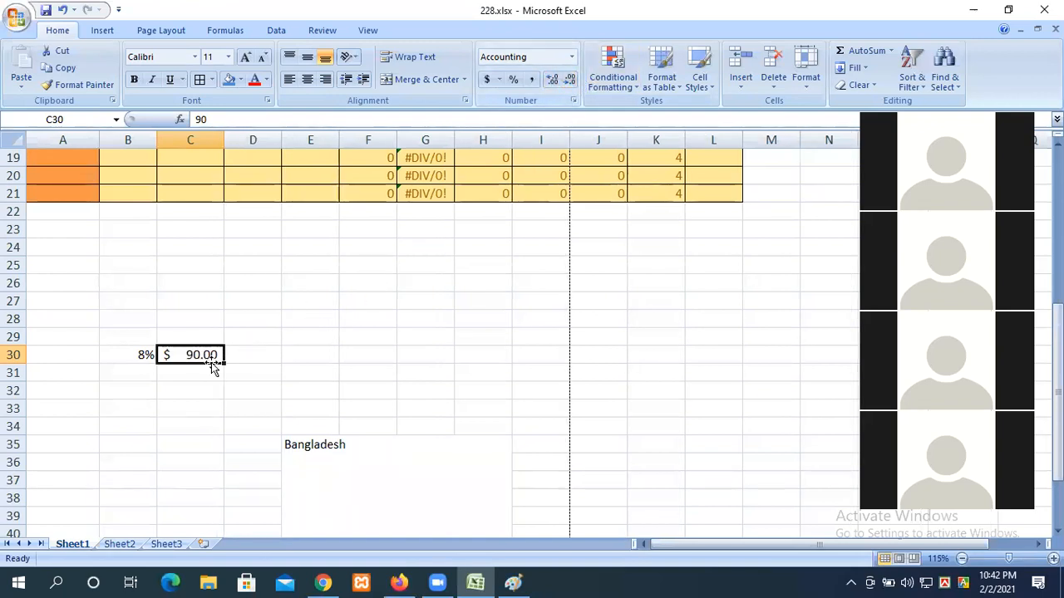
pyautogui.click(572, 57)
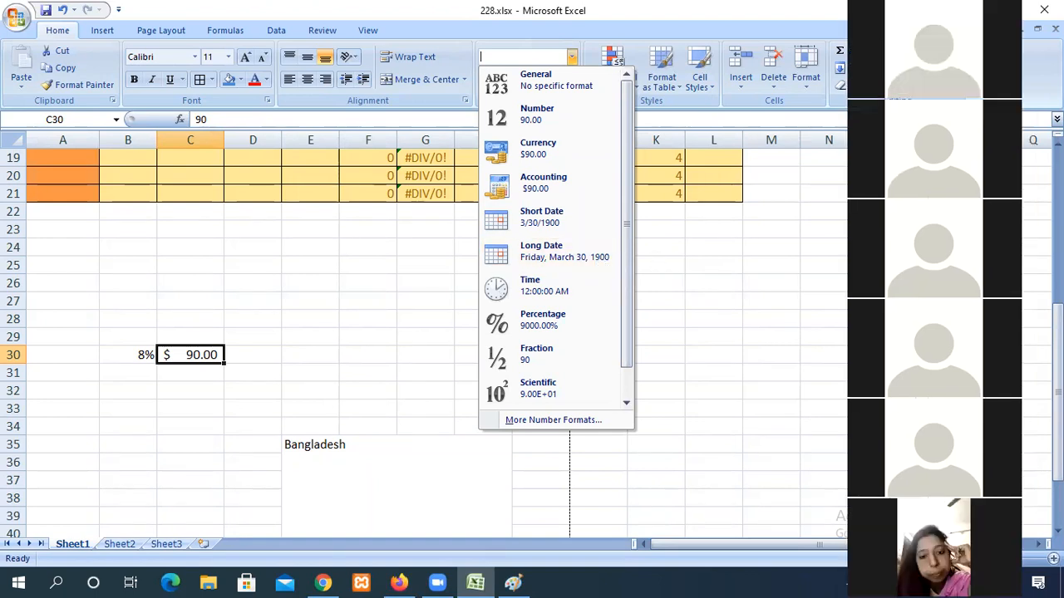
pyautogui.click(368, 92)
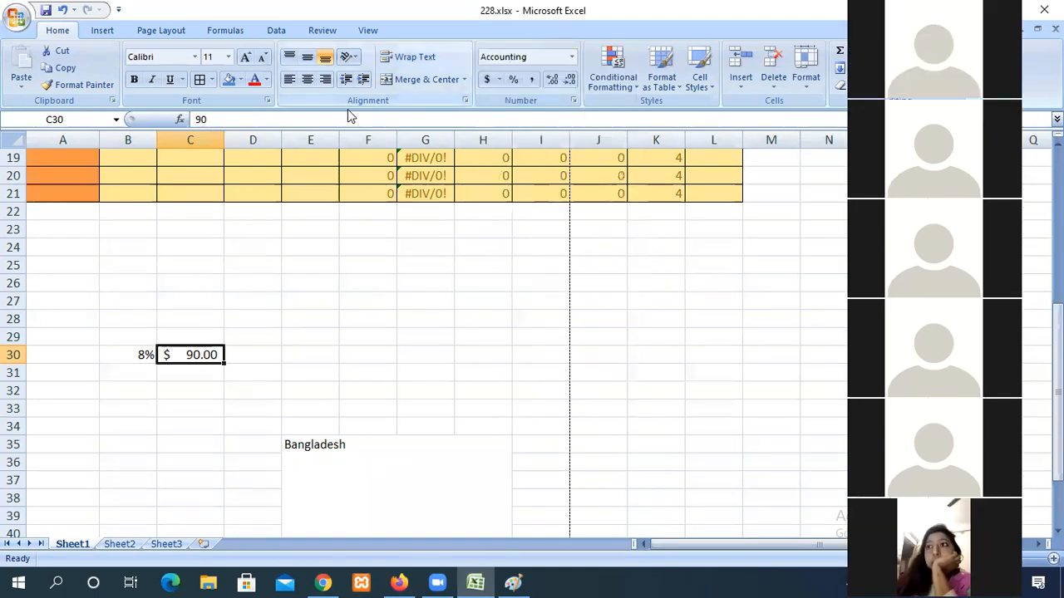
pyautogui.click(142, 290)
# Step: Type 01721 into B26, which Excel stores as 1721
pyautogui.write('0')
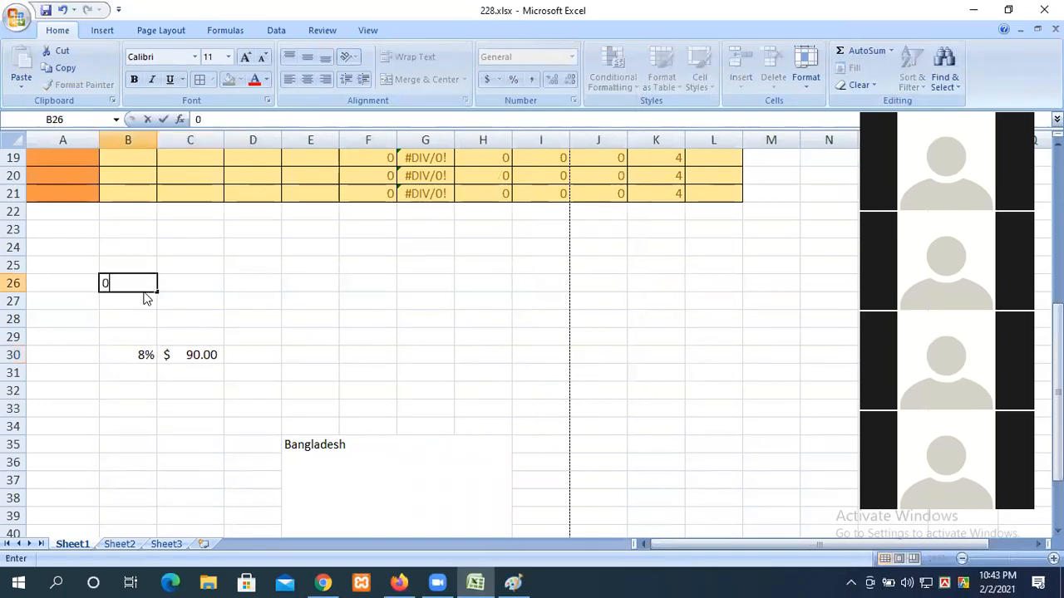
pyautogui.write('1721')
pyautogui.click(127, 316)
pyautogui.click(124, 286)
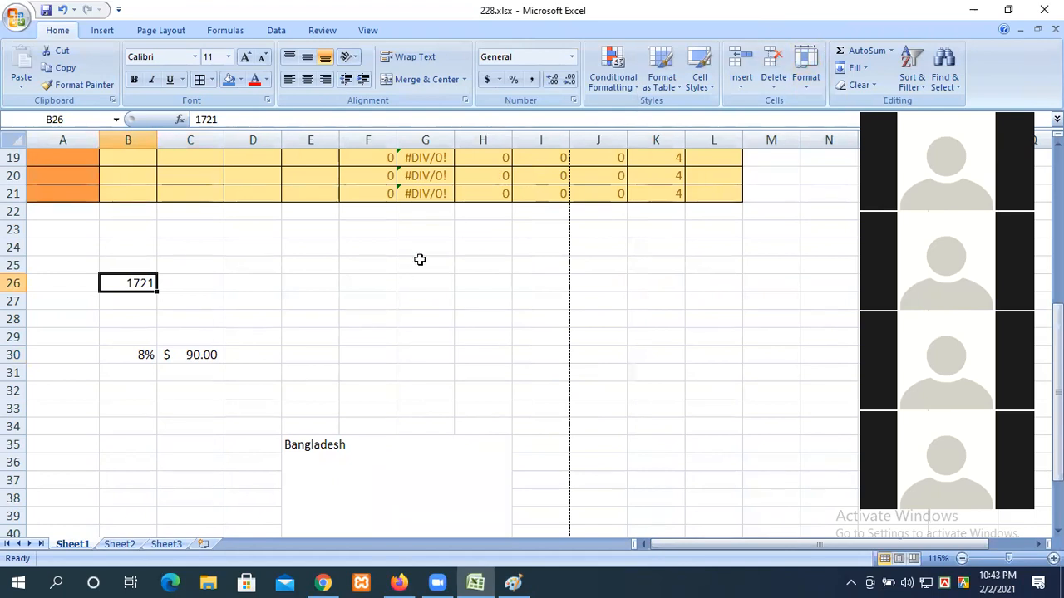
pyautogui.click(205, 356)
# Step: Set B26 to Text format so it keeps 01721, then type the mobile phone number into E27
pyautogui.click(133, 282)
pyautogui.click(571, 57)
pyautogui.scroll(-1, 575, 153)
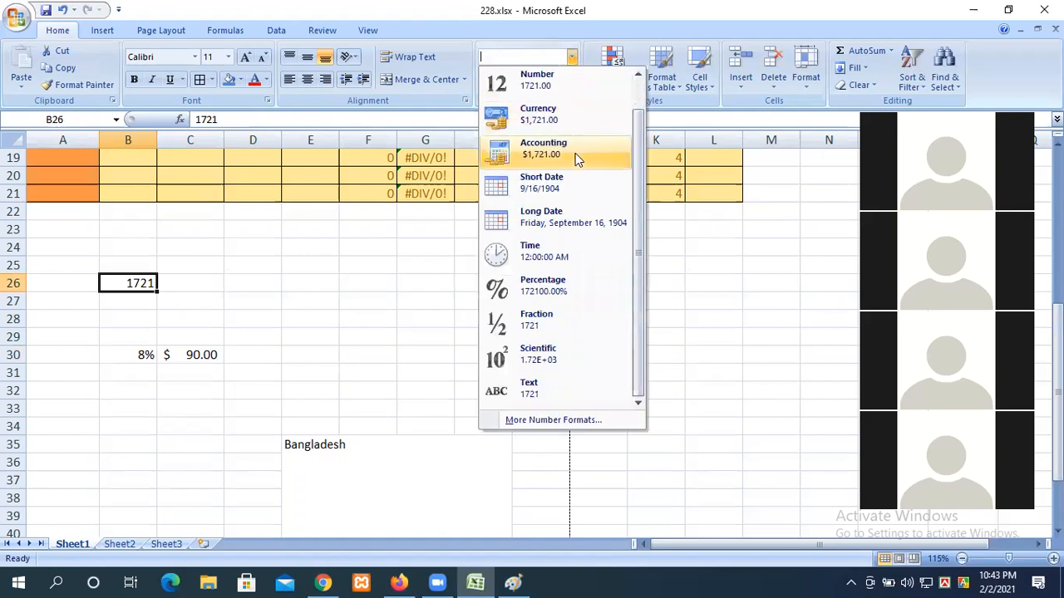
pyautogui.click(529, 390)
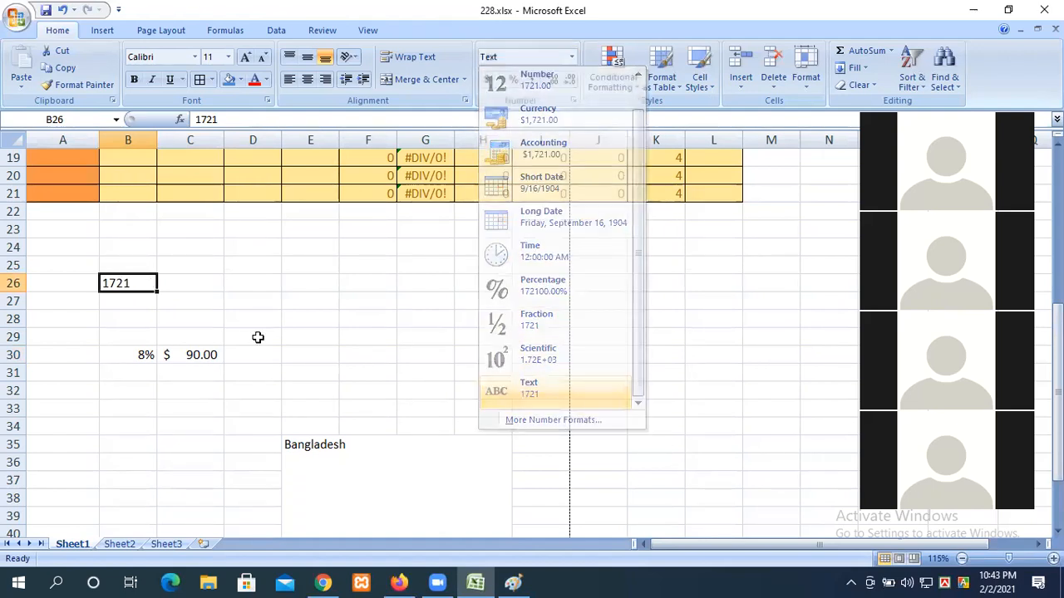
pyautogui.doubleClick(125, 282)
pyautogui.write('0')
pyautogui.click(231, 312)
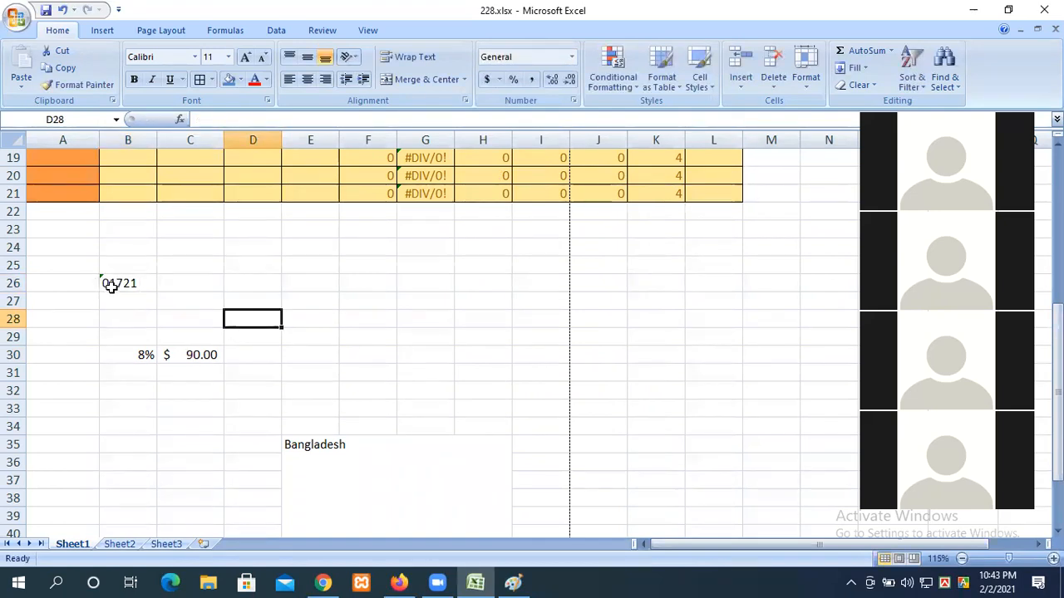
pyautogui.click(295, 300)
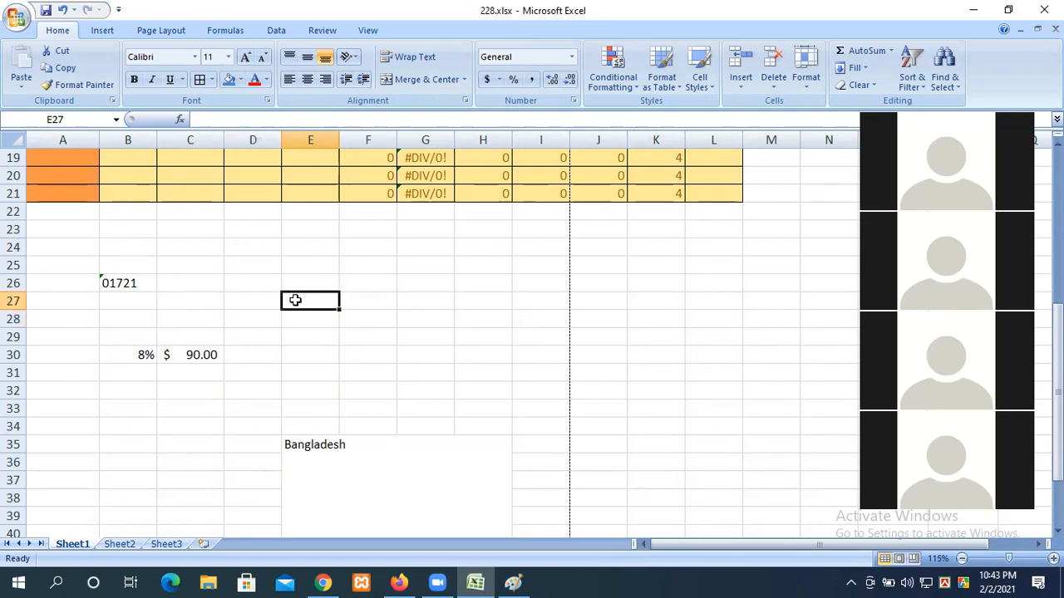
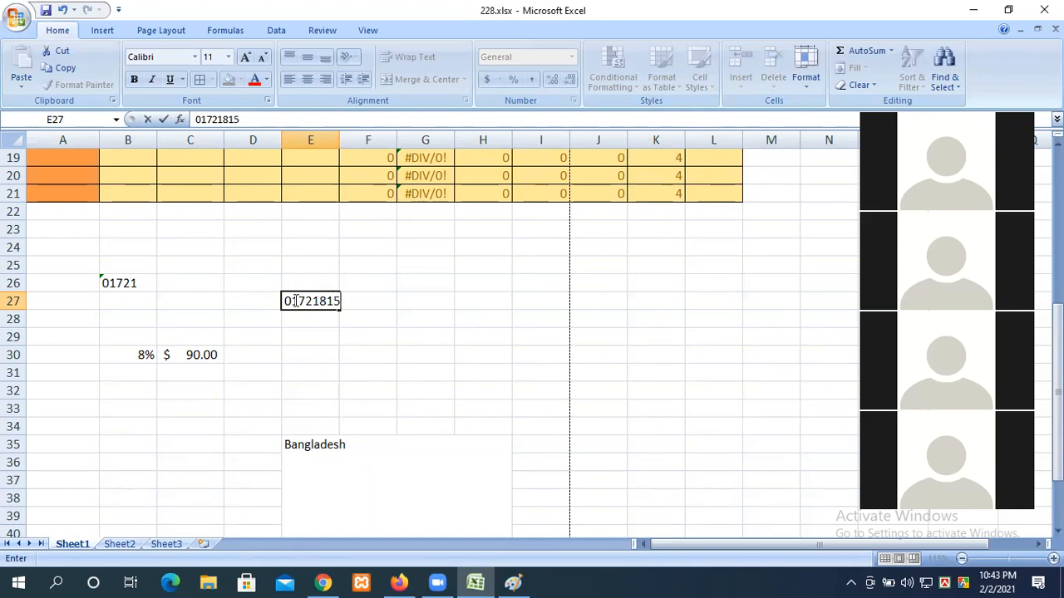
# Step: Commit the phone number in E27, widen column E, and confirm its General number format
pyautogui.click(312, 352)
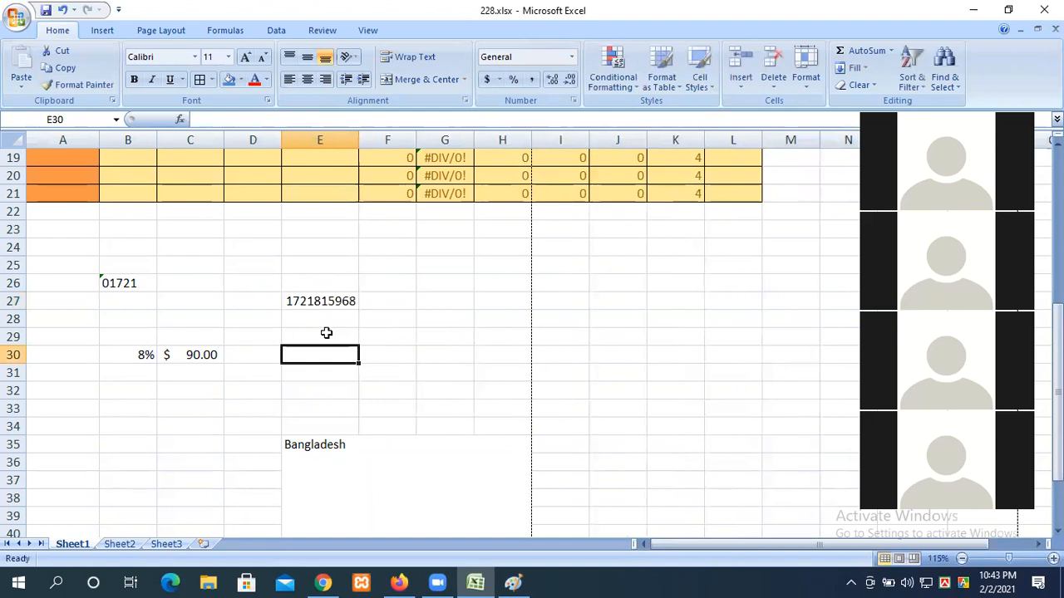
pyautogui.moveTo(354, 142); pyautogui.dragTo(379, 141)
pyautogui.click(332, 301)
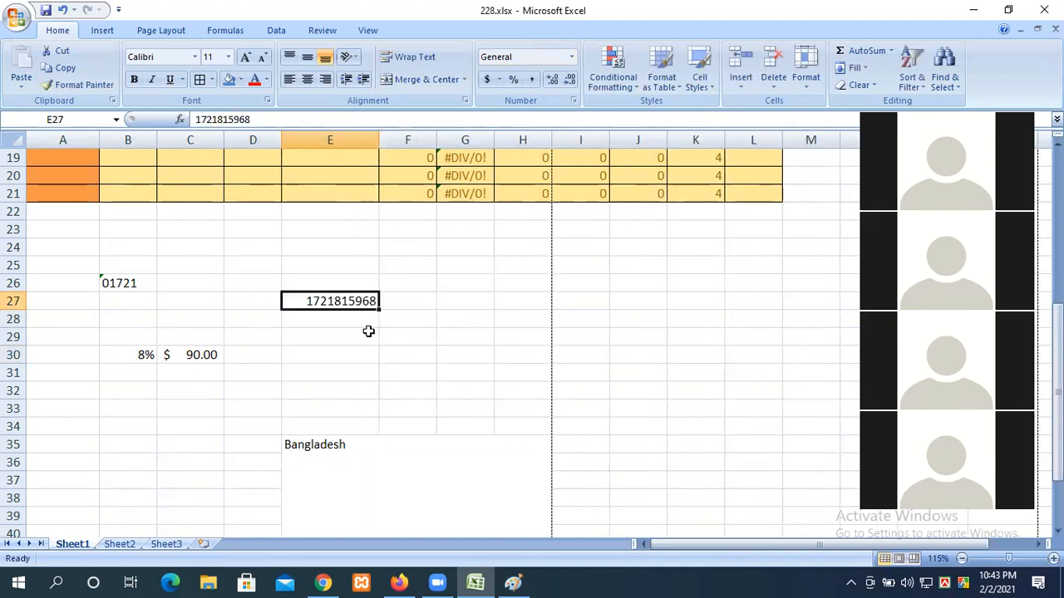
pyautogui.click(571, 60)
pyautogui.scroll(-1, 541, 352)
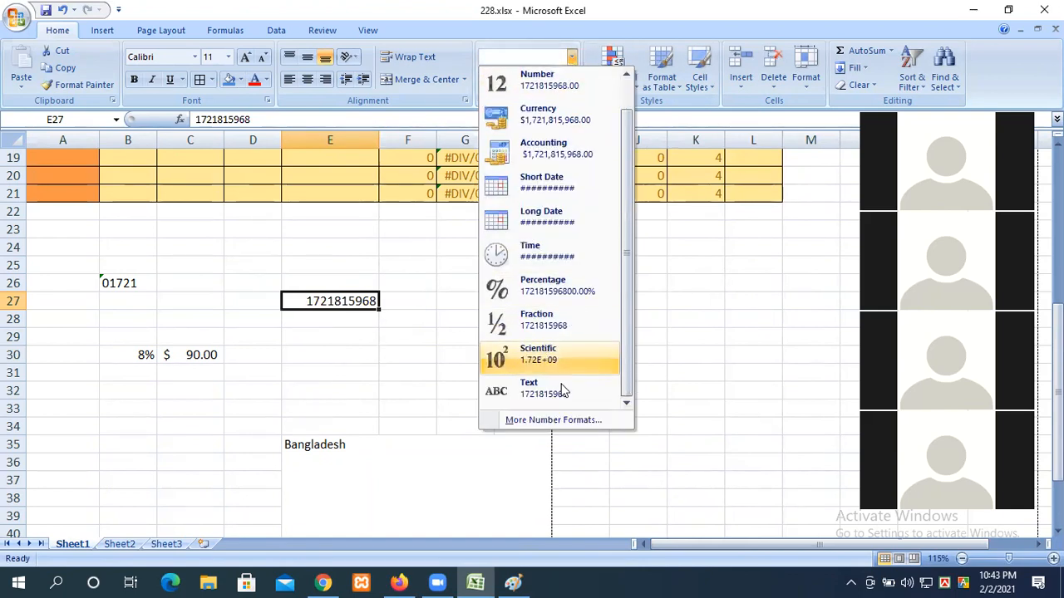
pyautogui.click(342, 304)
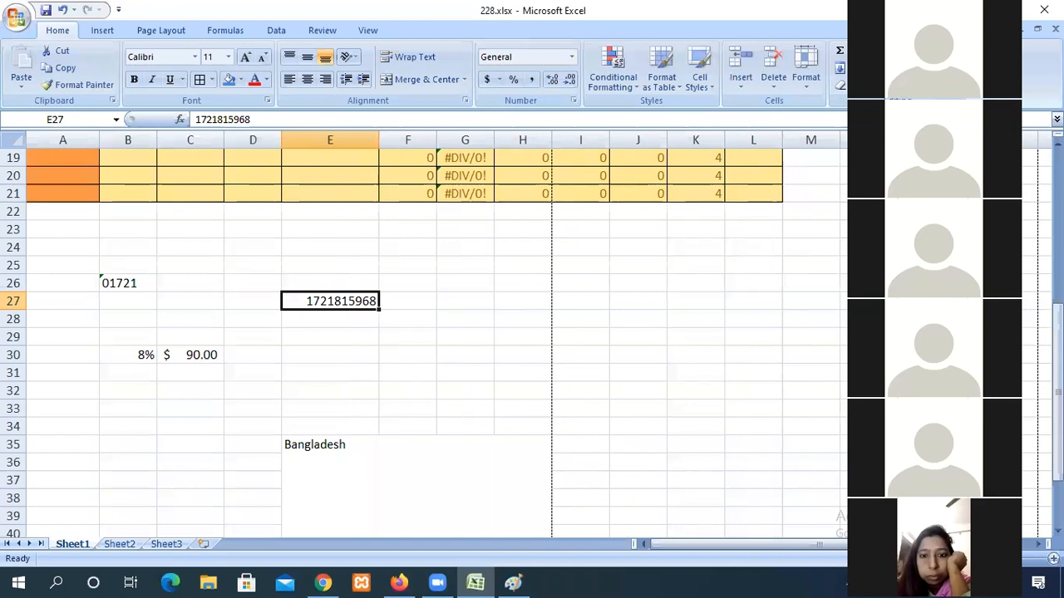
pyautogui.rightClick(336, 307)
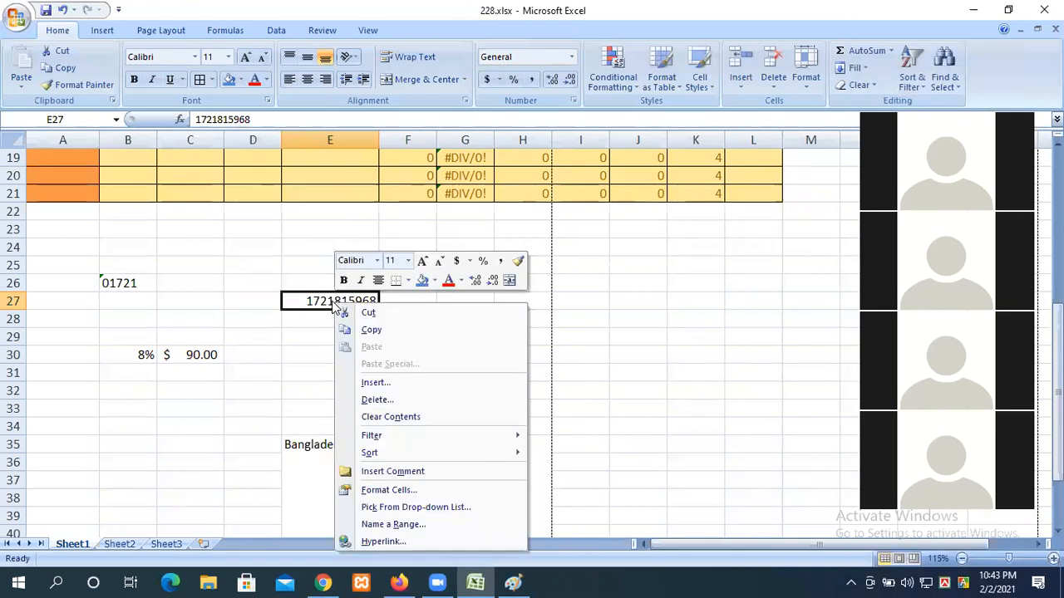
# Step: Open Format Cells for E27 and go to the Custom number category
pyautogui.moveTo(321, 231); pyautogui.dragTo(318, 401)
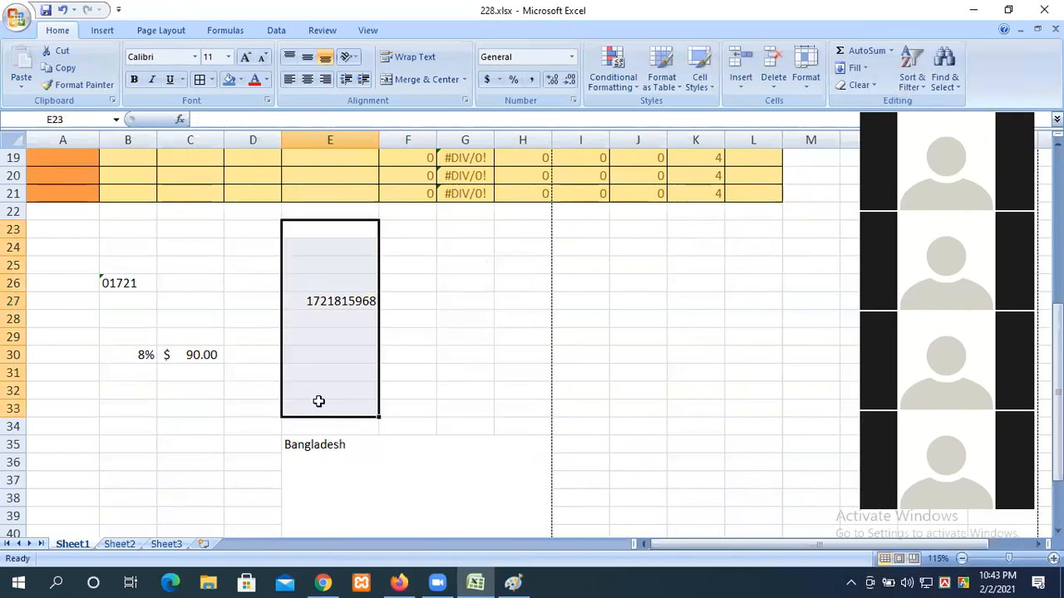
pyautogui.click(345, 300)
pyautogui.rightClick(345, 302)
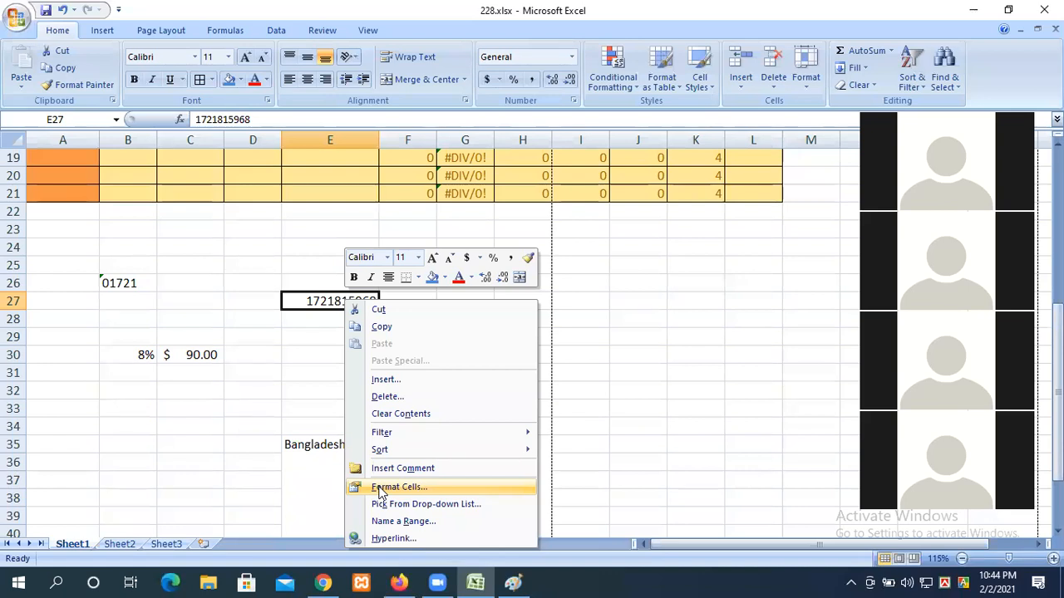
pyautogui.click(380, 489)
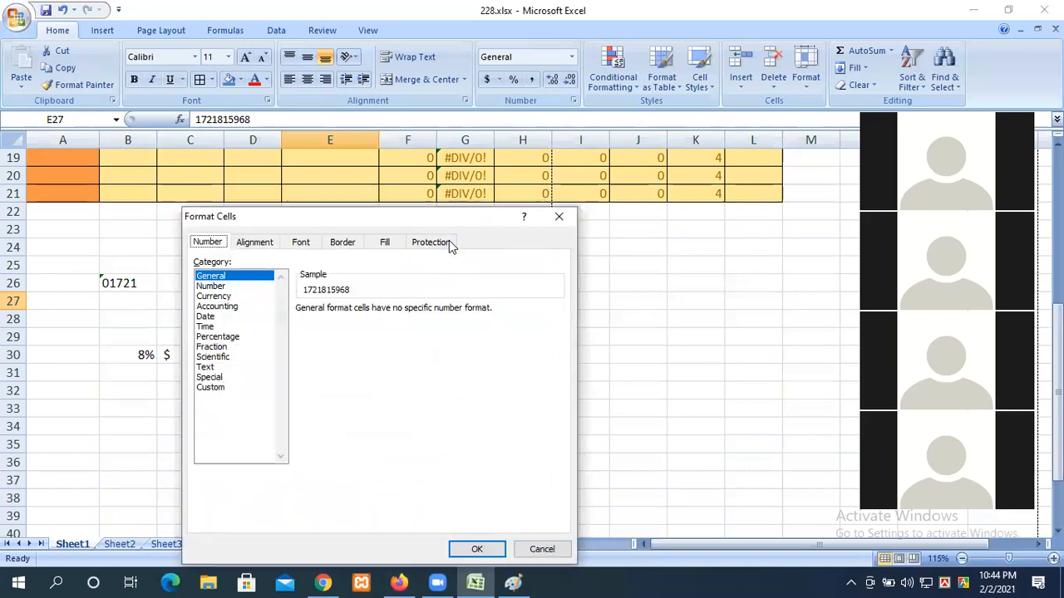
pyautogui.moveTo(436, 204); pyautogui.dragTo(675, 90)
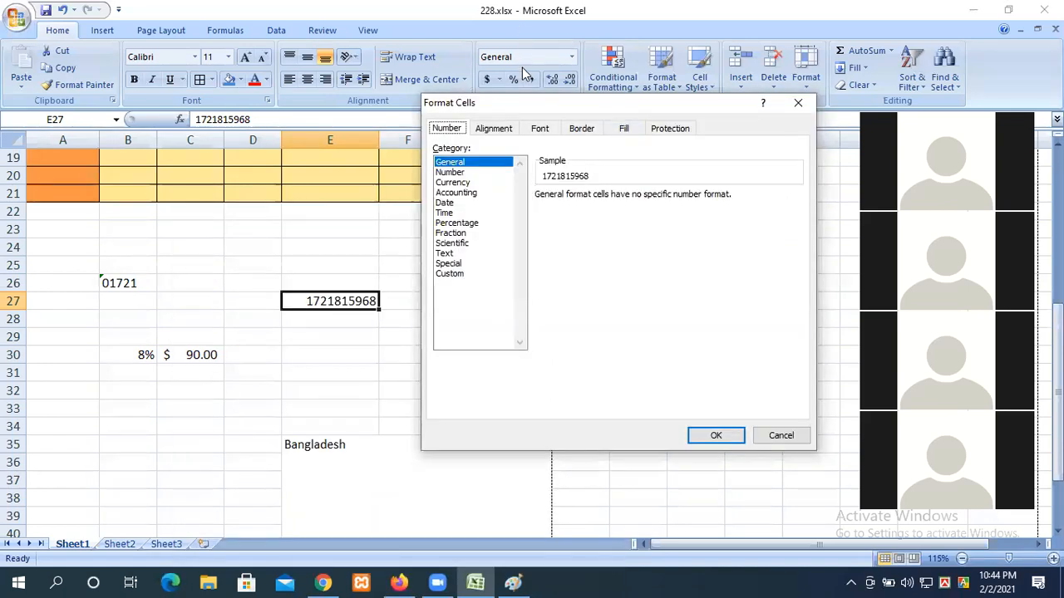
pyautogui.moveTo(507, 100); pyautogui.dragTo(501, 146)
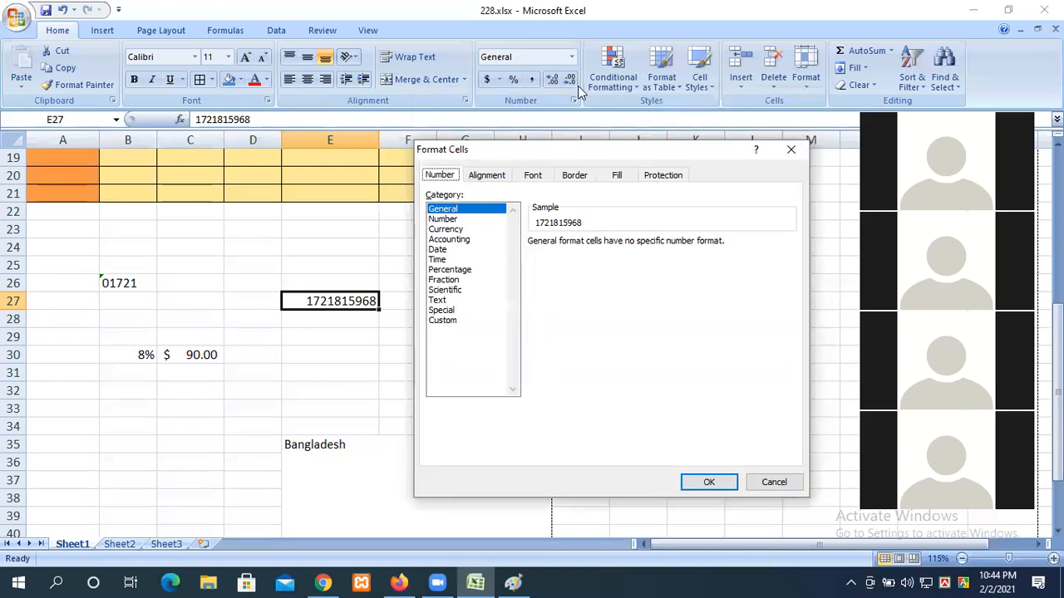
pyautogui.click(790, 150)
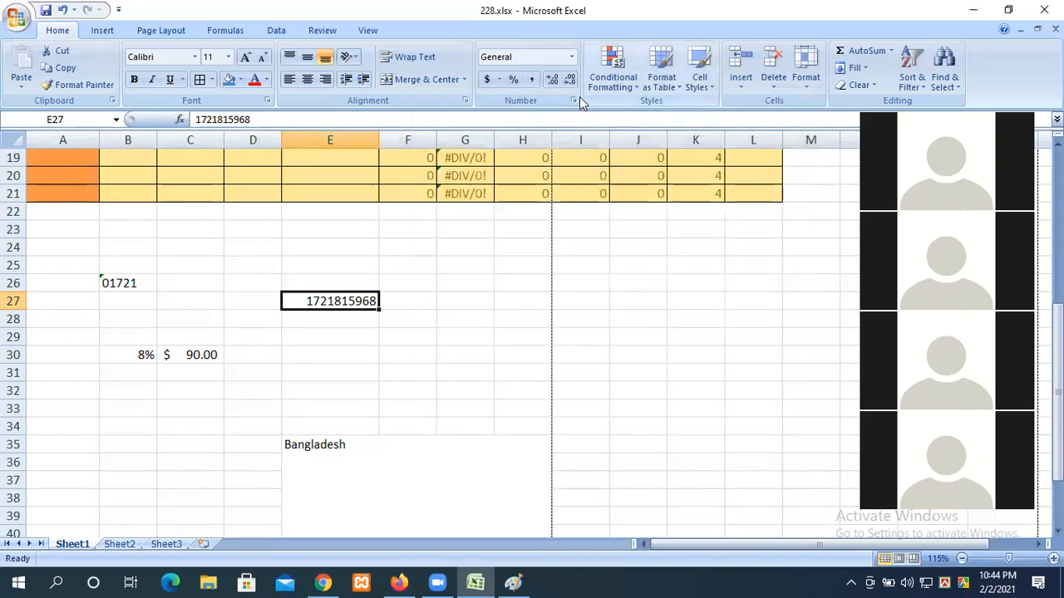
pyautogui.click(573, 101)
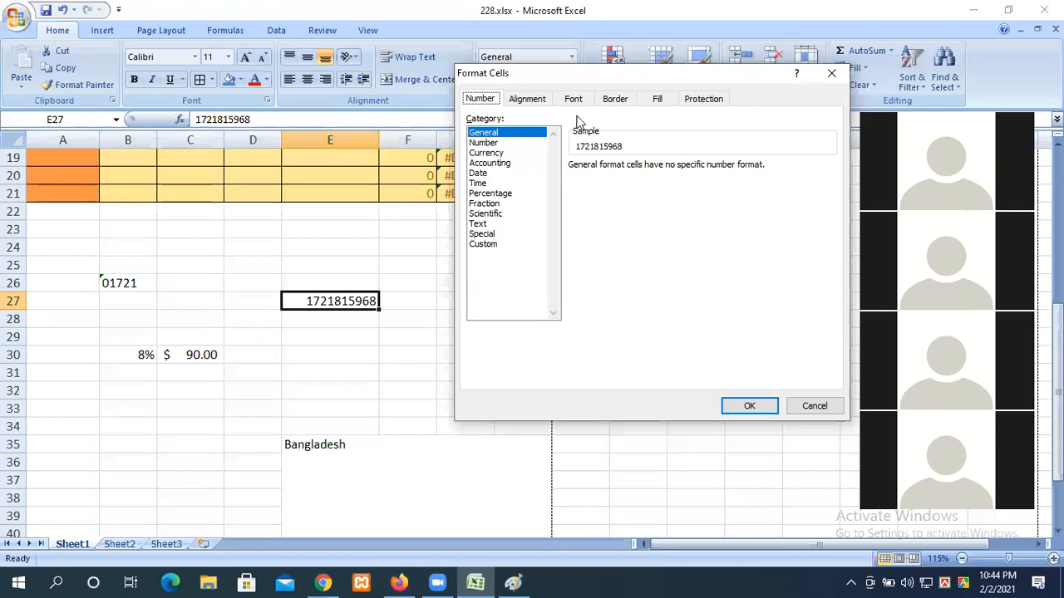
pyautogui.moveTo(557, 72); pyautogui.dragTo(450, 94)
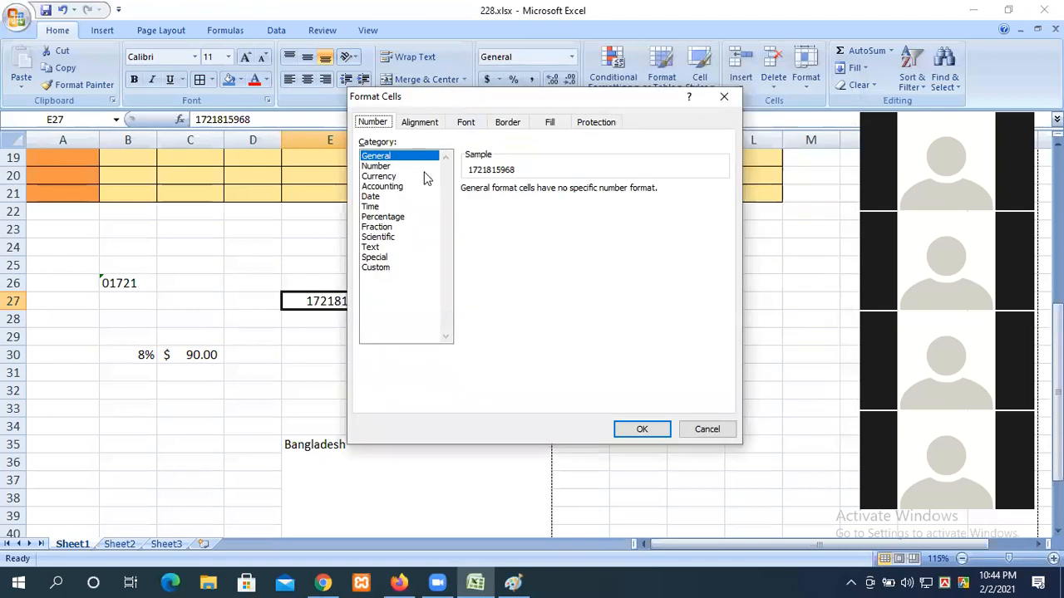
pyautogui.click(378, 268)
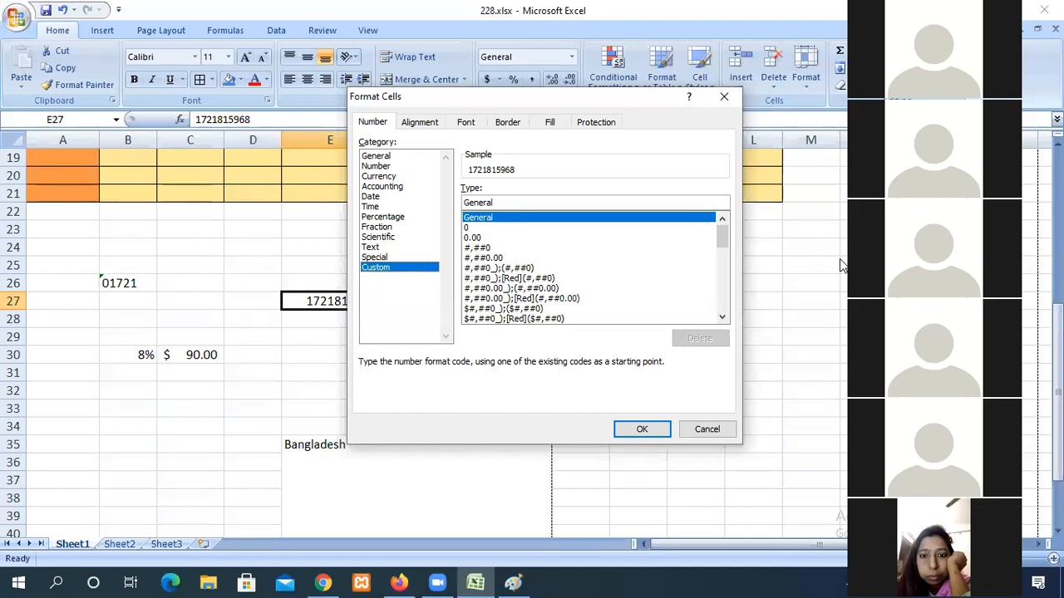
pyautogui.moveTo(417, 96); pyautogui.dragTo(505, 99)
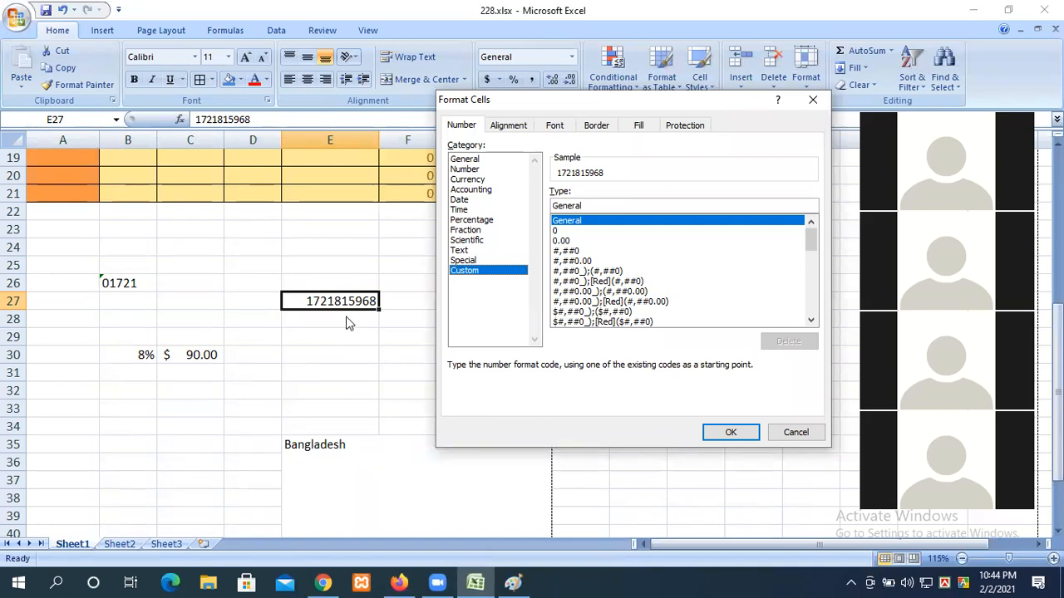
pyautogui.click(462, 261)
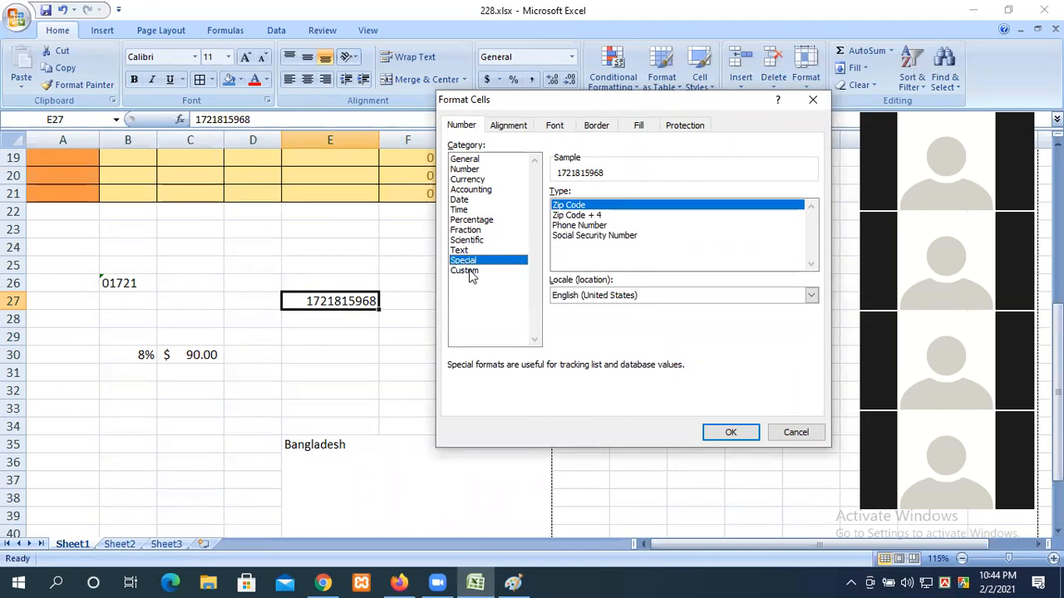
pyautogui.click(469, 270)
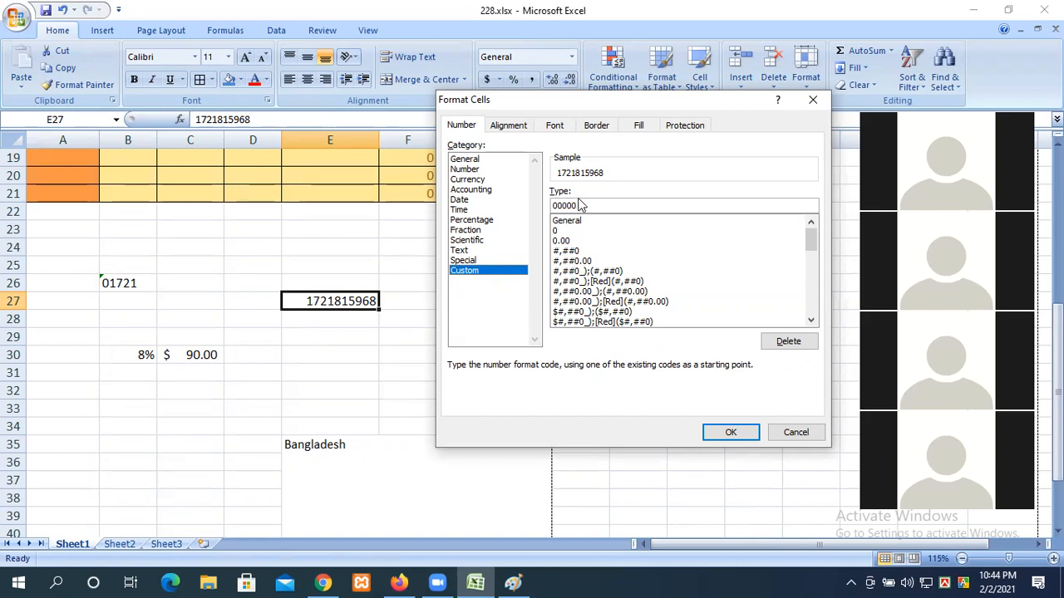
pyautogui.moveTo(579, 205); pyautogui.dragTo(523, 207)
pyautogui.write('0000000')
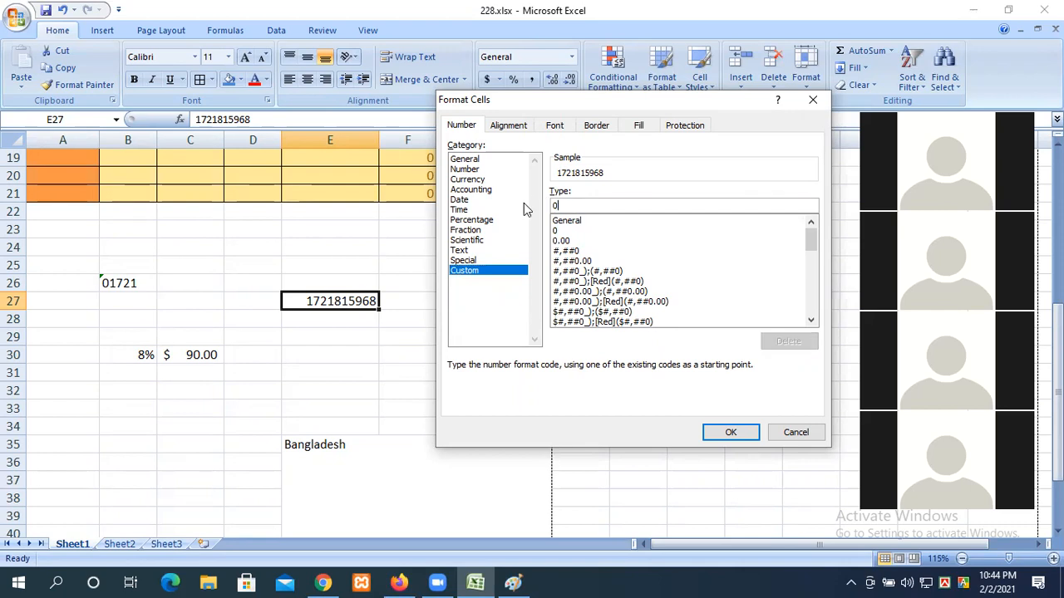
pyautogui.write('000')
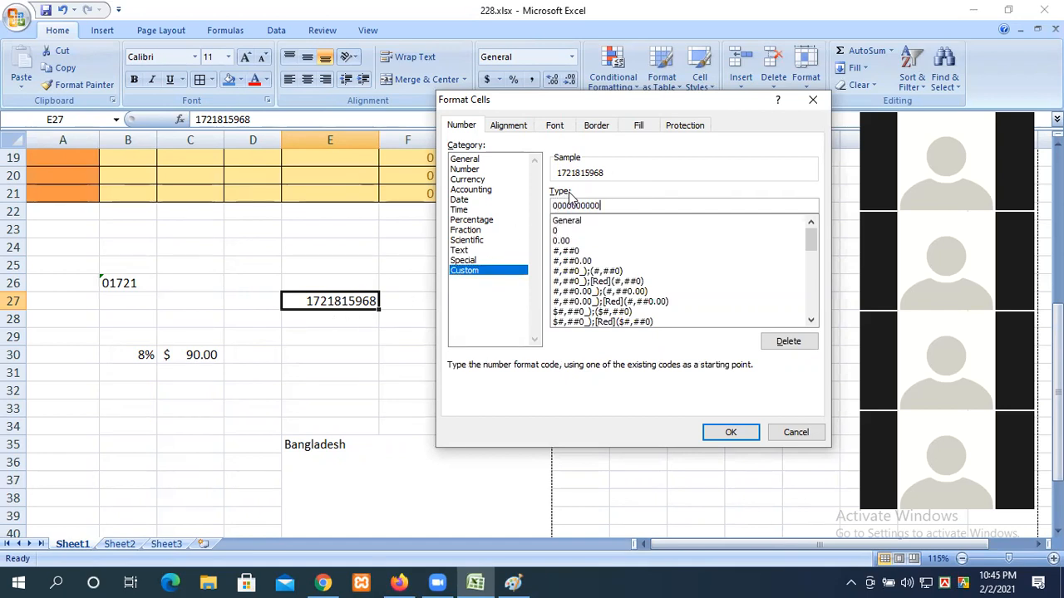
pyautogui.press('Left')
pyautogui.press('Left')
pyautogui.press('Left')
pyautogui.press('Left')
pyautogui.press('Left')
pyautogui.press('Left')
pyautogui.press('Left')
pyautogui.press('Left')
pyautogui.write('0')
pyautogui.click(728, 436)
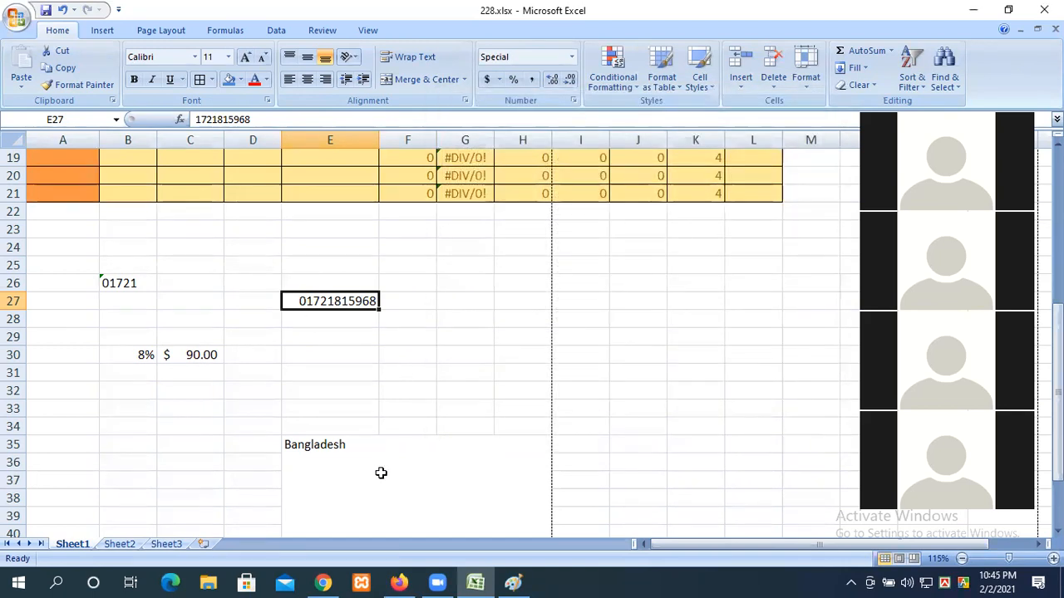
pyautogui.doubleClick(338, 302)
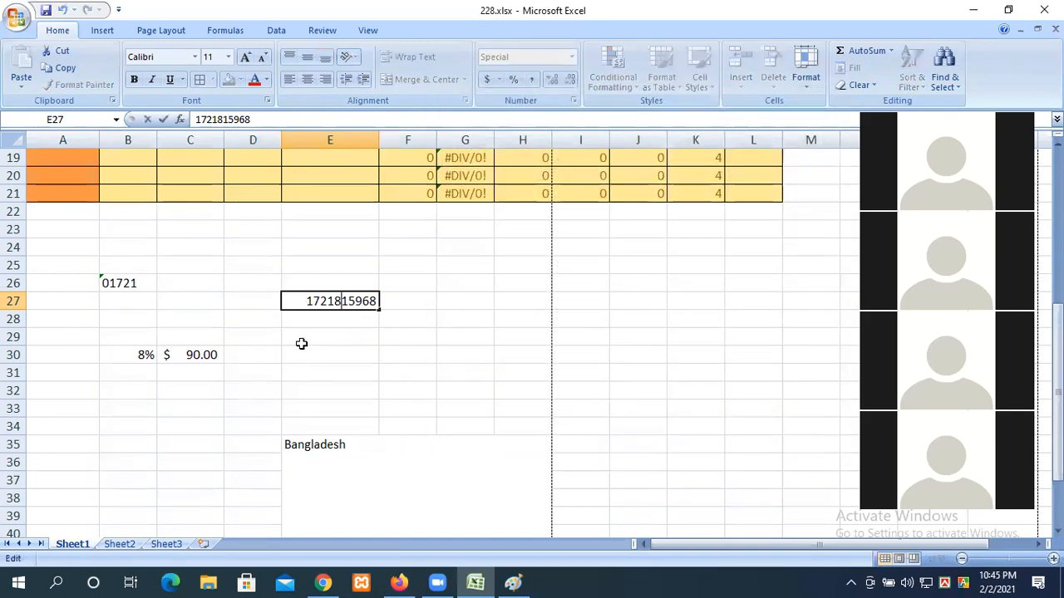
pyautogui.moveTo(303, 302); pyautogui.dragTo(374, 300)
pyautogui.click(359, 371)
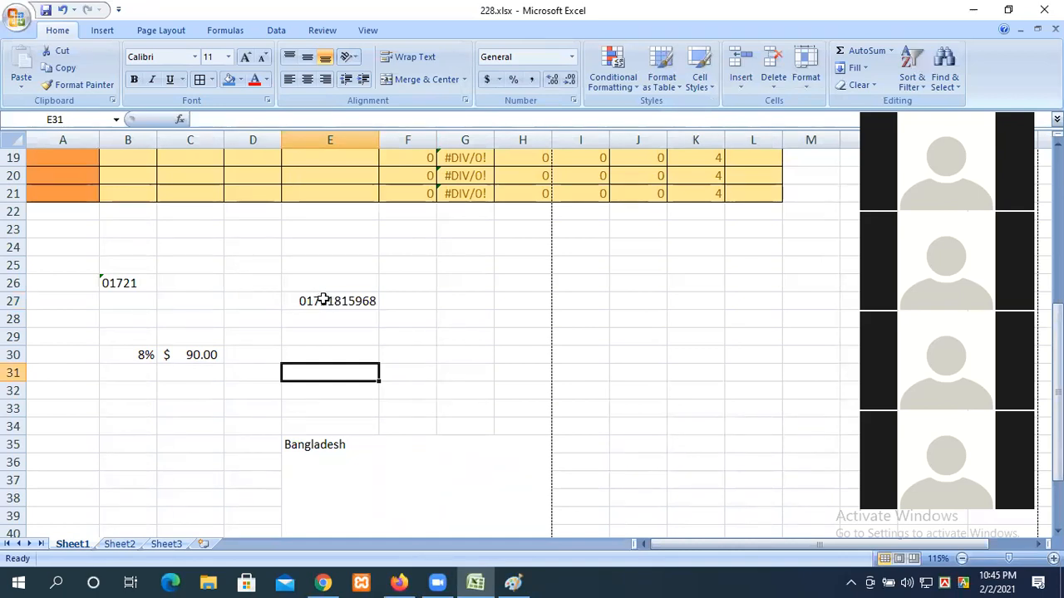
pyautogui.click(324, 300)
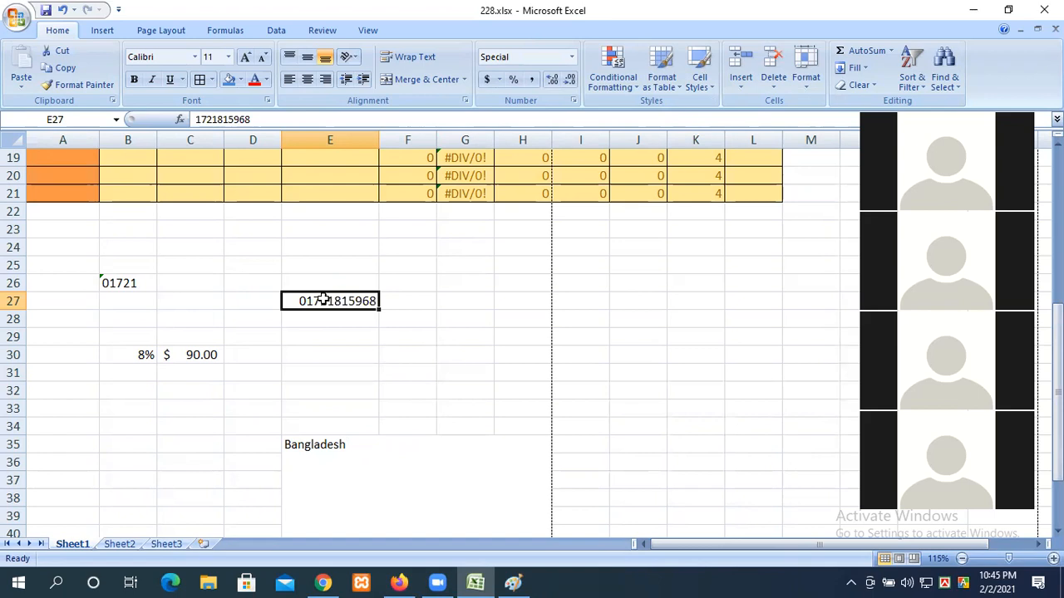
pyautogui.rightClick(324, 300)
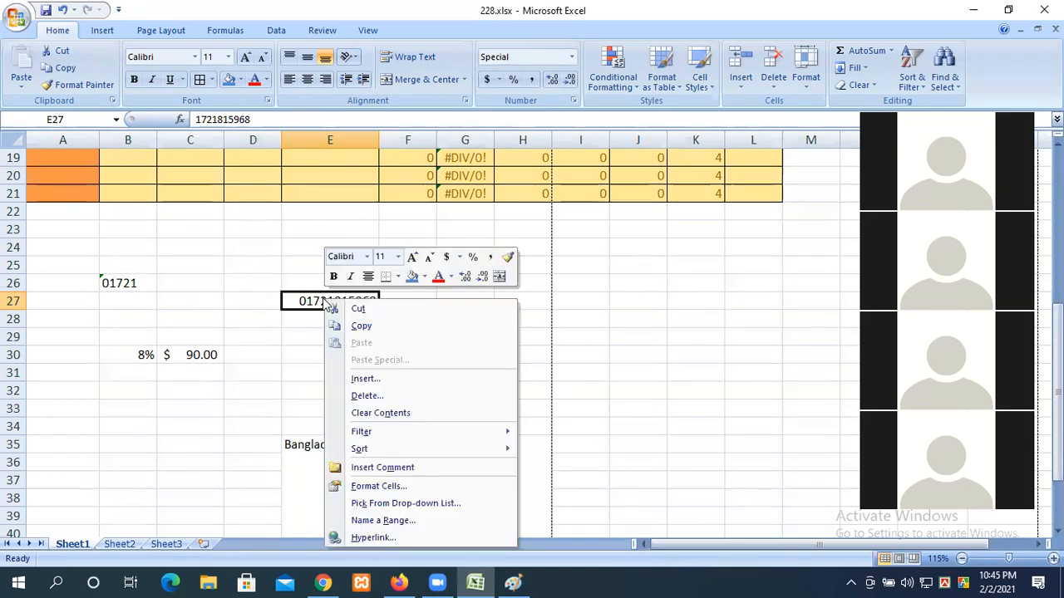
# Step: Add a +88 country-code prefix to E27's custom number format
pyautogui.click(376, 485)
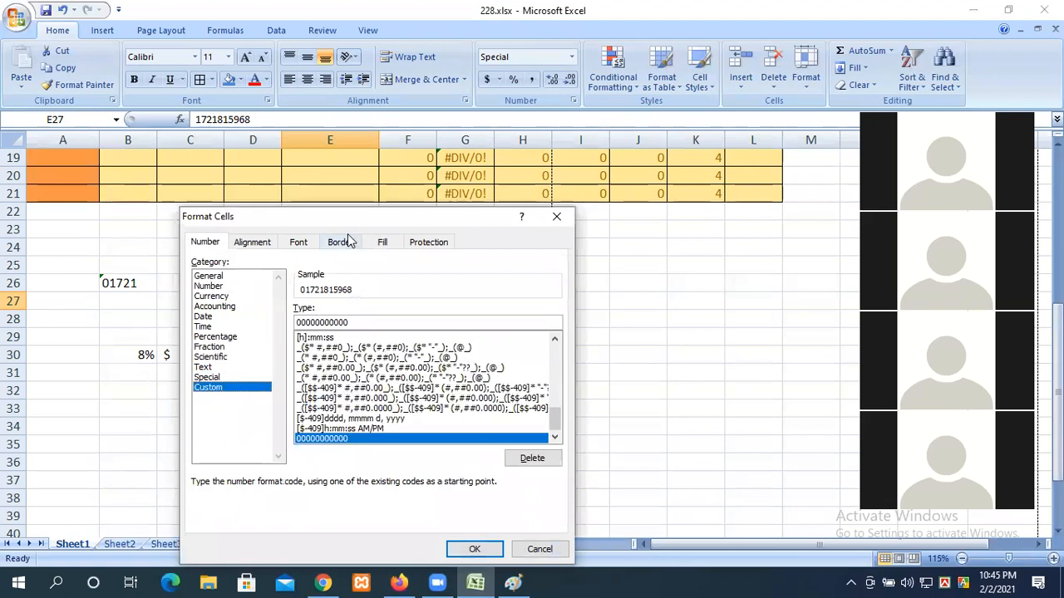
pyautogui.moveTo(347, 223); pyautogui.dragTo(638, 185)
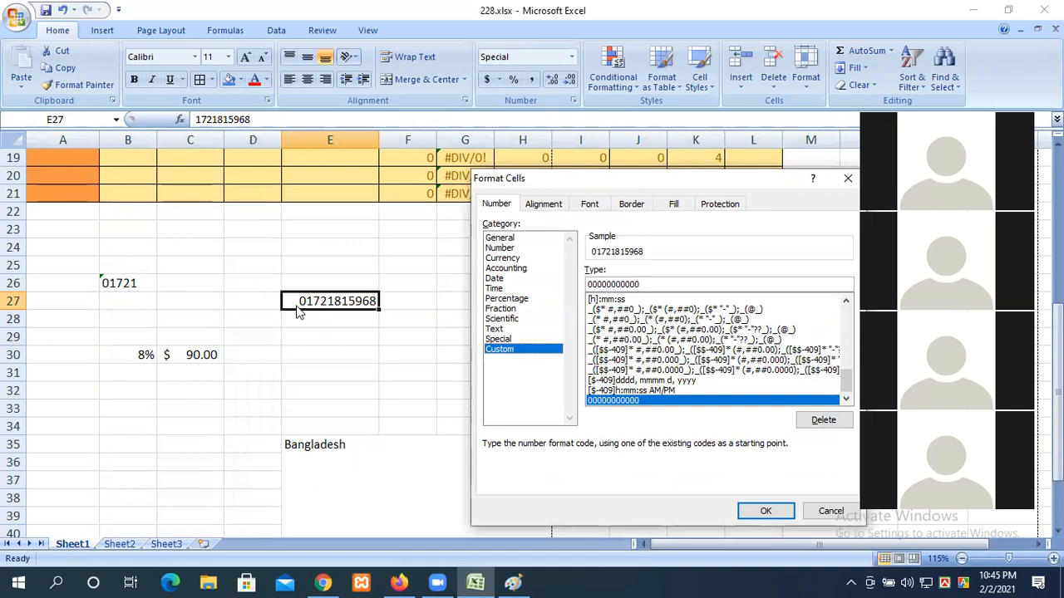
pyautogui.doubleClick(616, 282)
pyautogui.click(642, 285)
pyautogui.moveTo(643, 285); pyautogui.dragTo(593, 285)
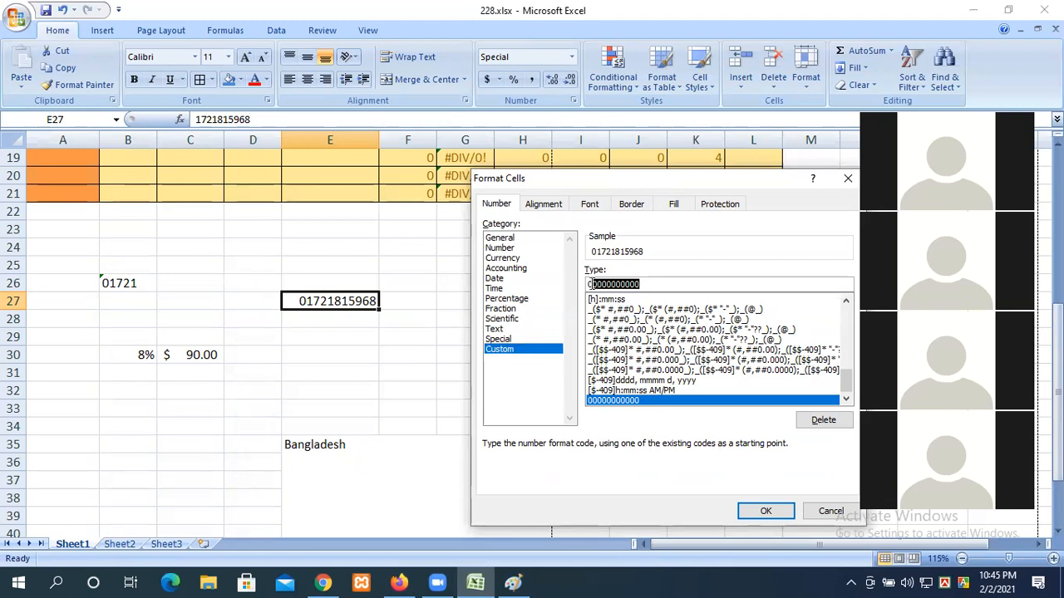
pyautogui.click(589, 284)
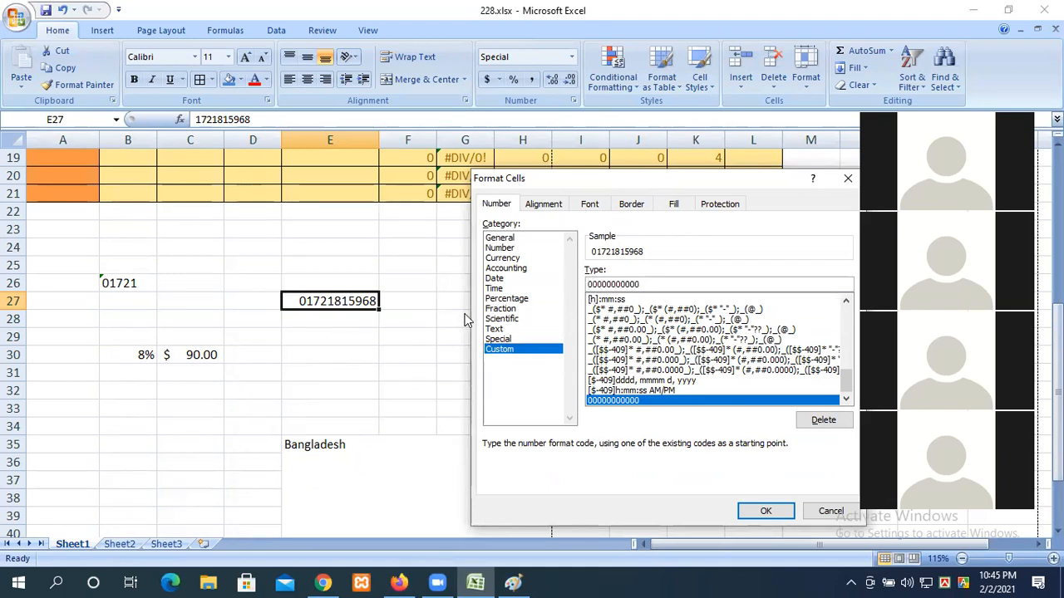
pyautogui.write('+')
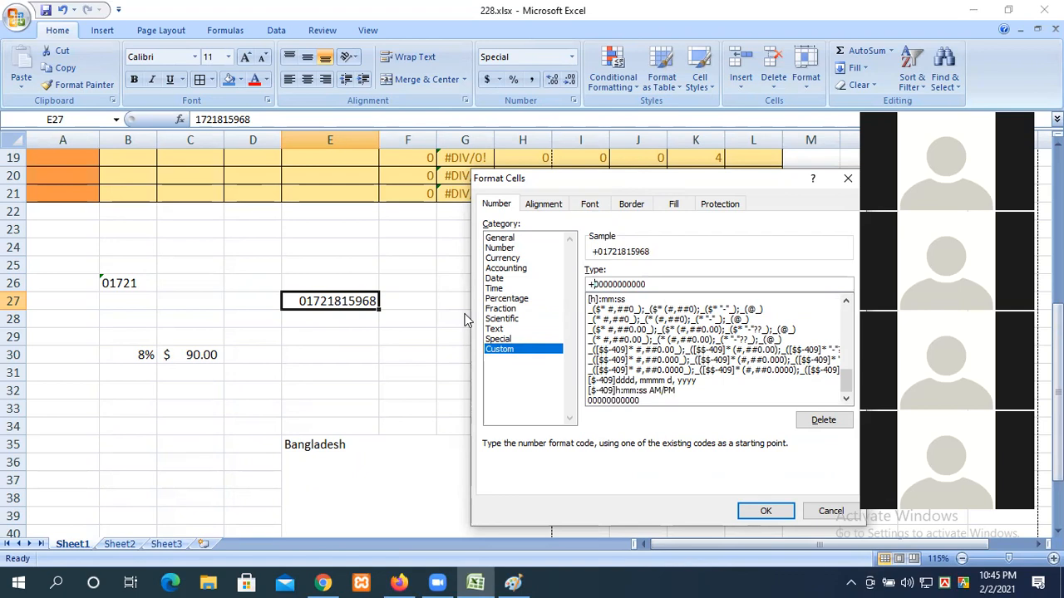
pyautogui.write('88')
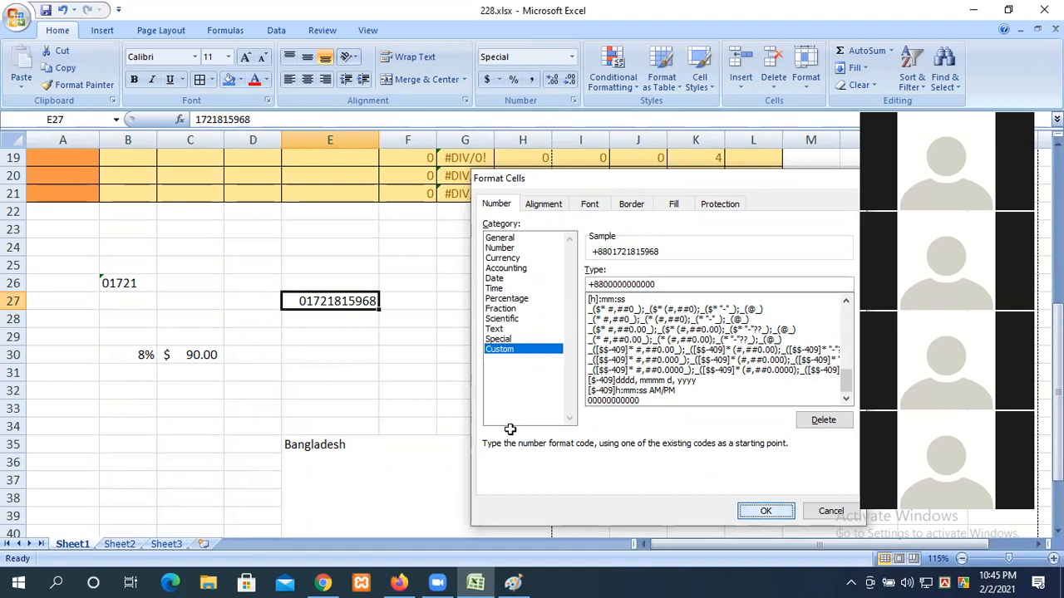
pyautogui.click(765, 510)
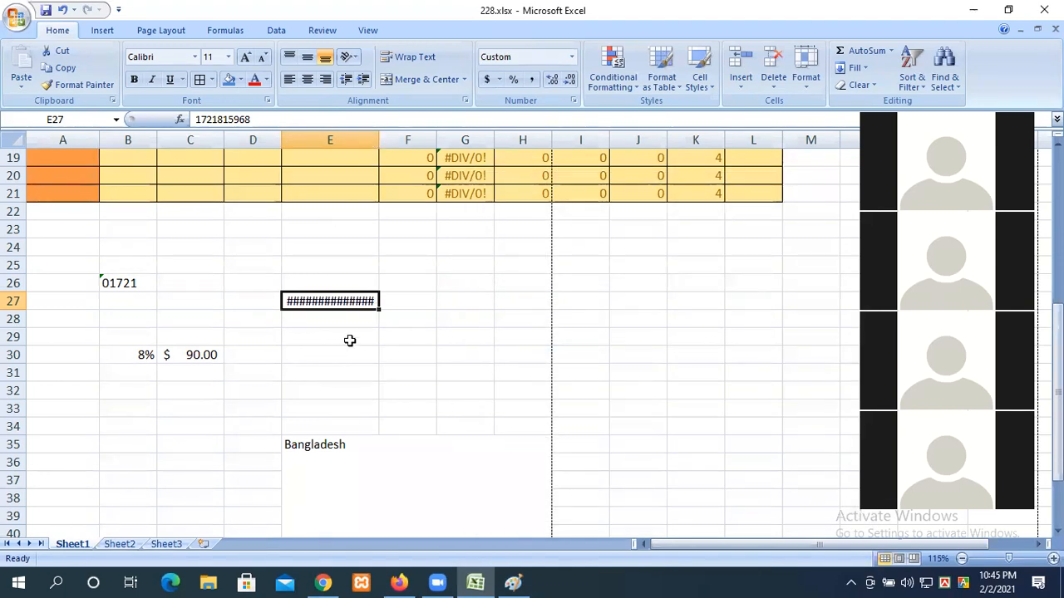
# Step: Widen column E so E27's number shows in full and check its value
pyautogui.moveTo(380, 139); pyautogui.dragTo(407, 139)
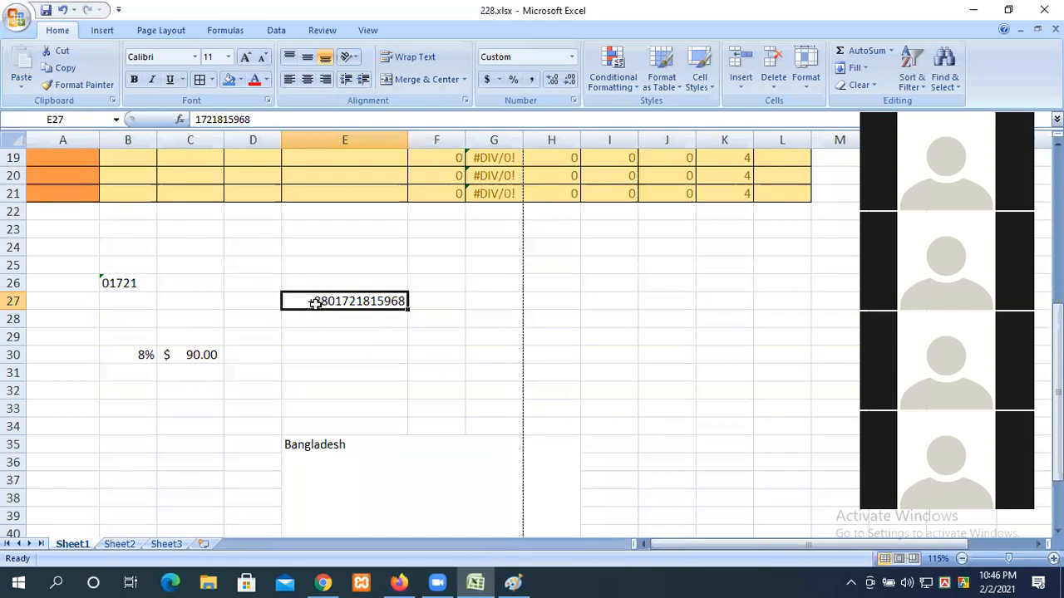
pyautogui.doubleClick(345, 301)
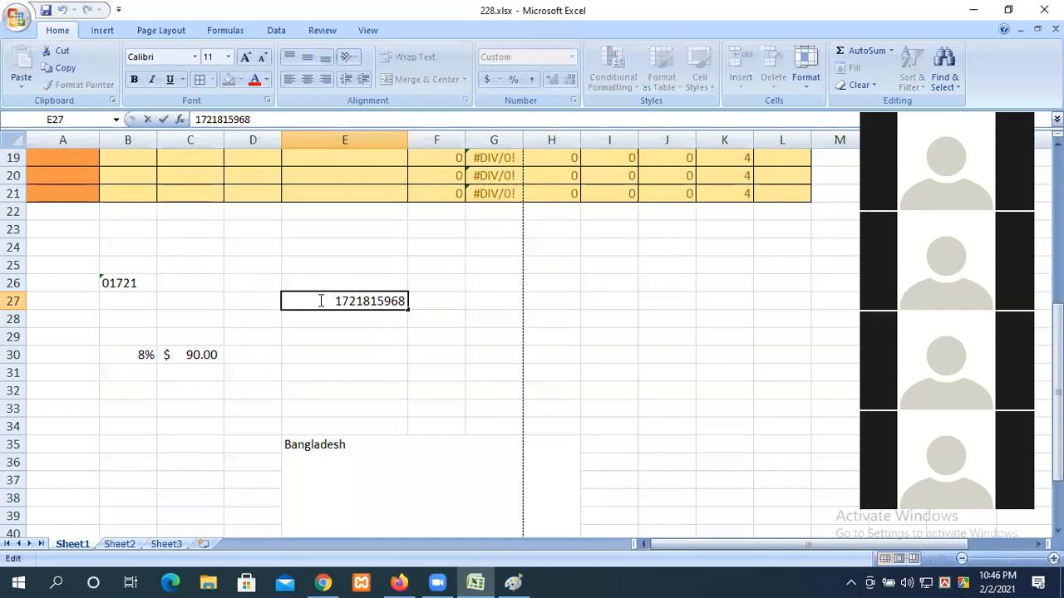
pyautogui.click(361, 369)
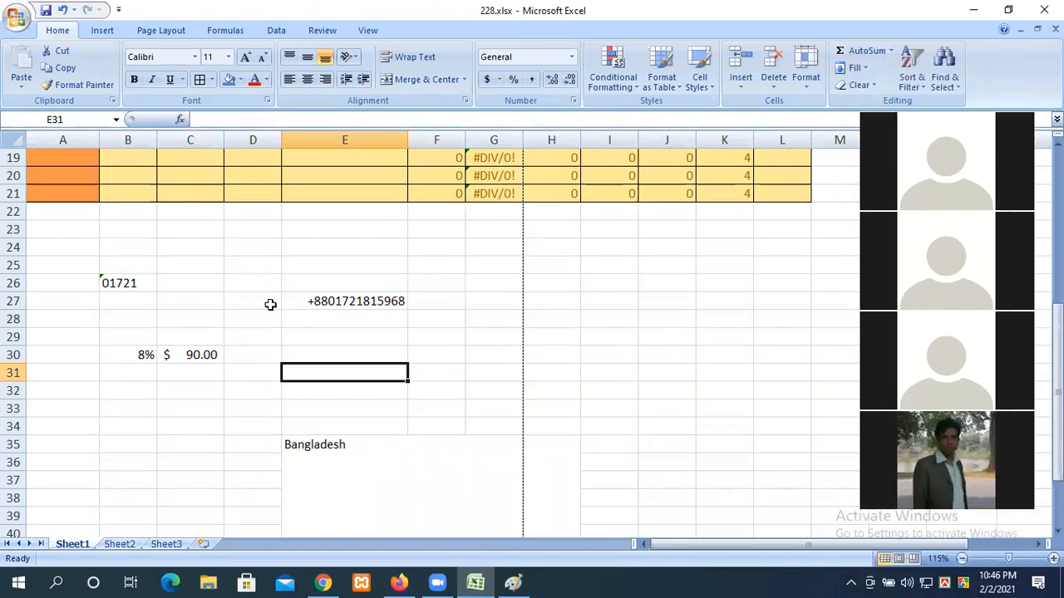
# Step: Enter 200 in B39 and 78 in C39
pyautogui.scroll(-3, 270, 304)
pyautogui.click(128, 350)
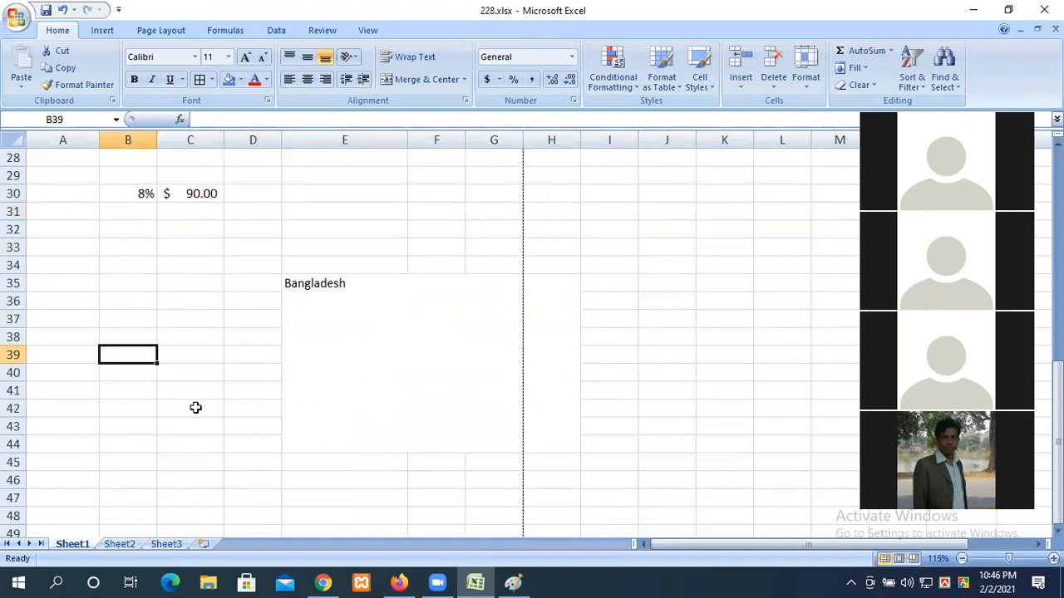
pyautogui.write('29')
pyautogui.press('BackSpace')
pyautogui.write('00')
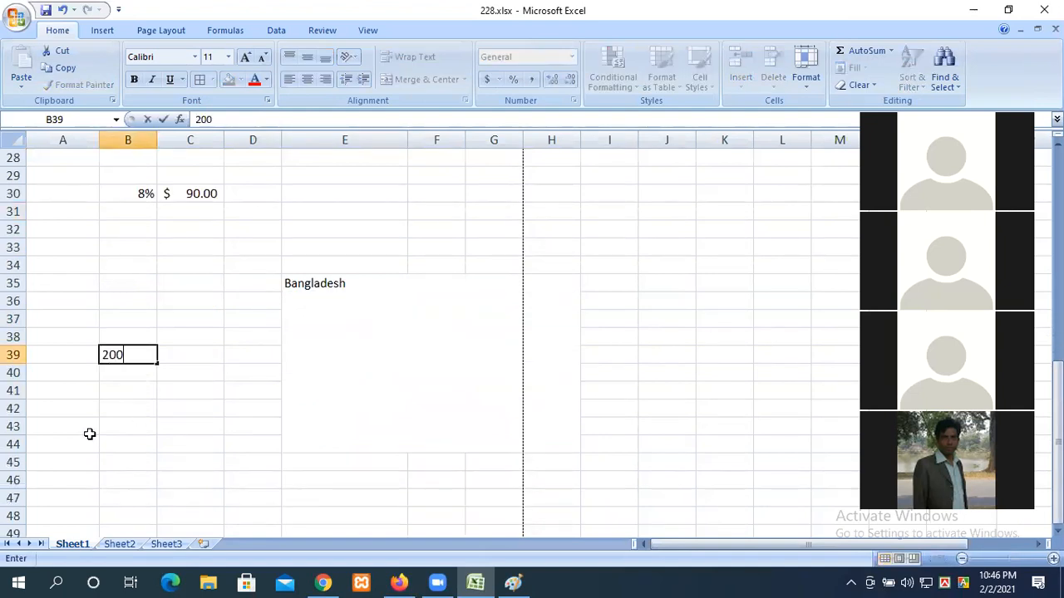
pyautogui.press('Tab')
pyautogui.write('578')
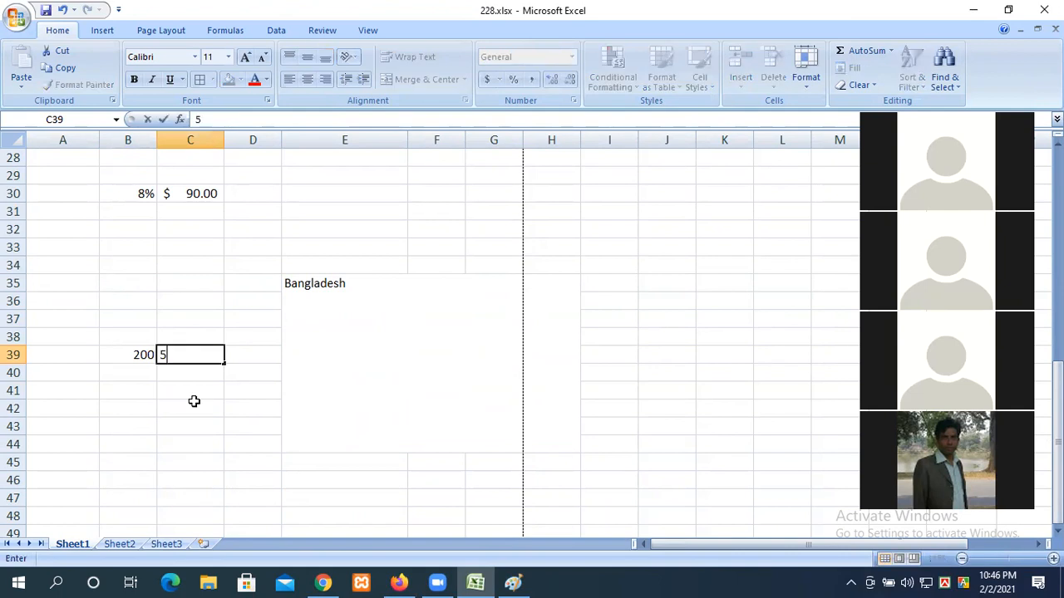
pyautogui.press('BackSpace')
pyautogui.press('BackSpace')
pyautogui.press('BackSpace')
pyautogui.write('78')
pyautogui.press('Tab')
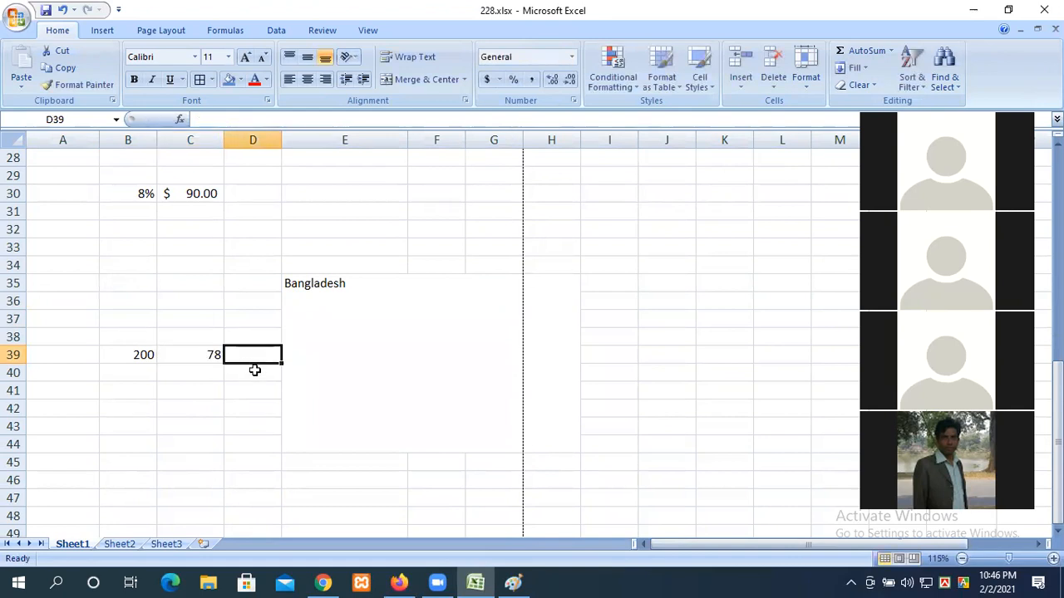
pyautogui.click(140, 355)
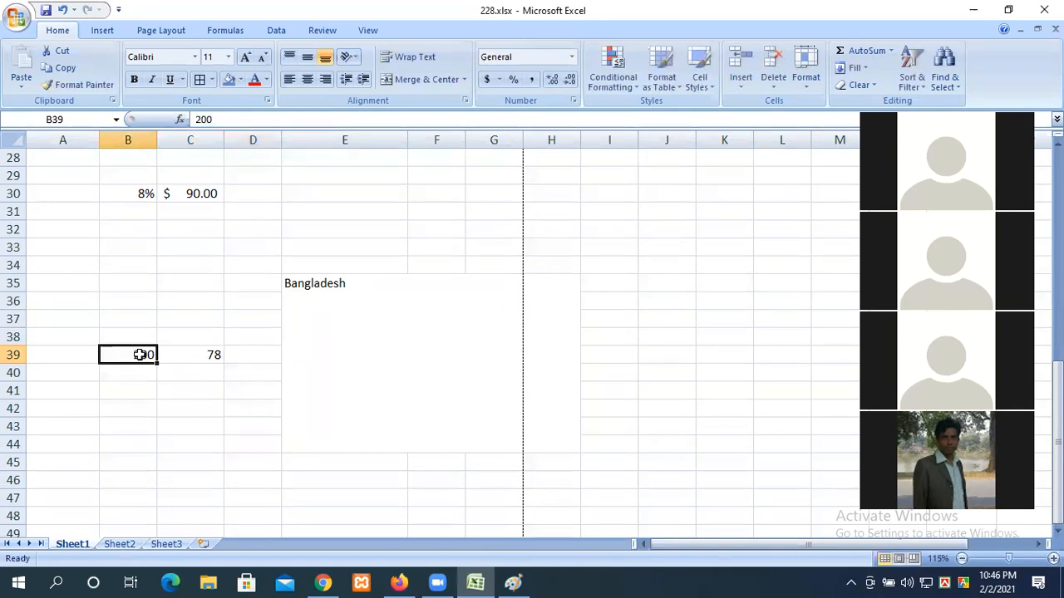
pyautogui.click(354, 201)
pyautogui.click(758, 174)
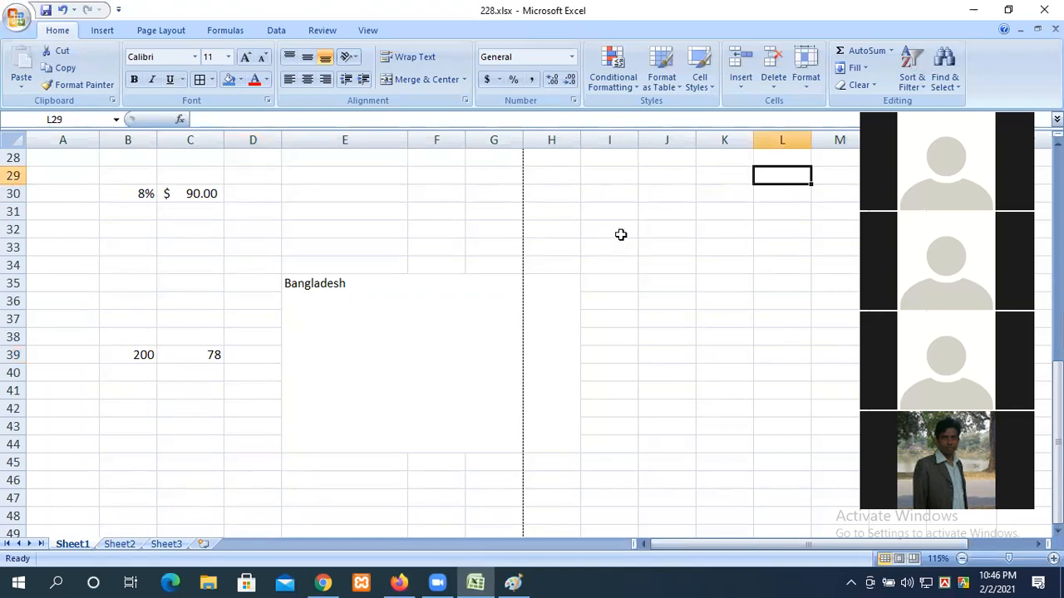
# Step: Enter the formula =B39-C39 in D39
pyautogui.click(247, 355)
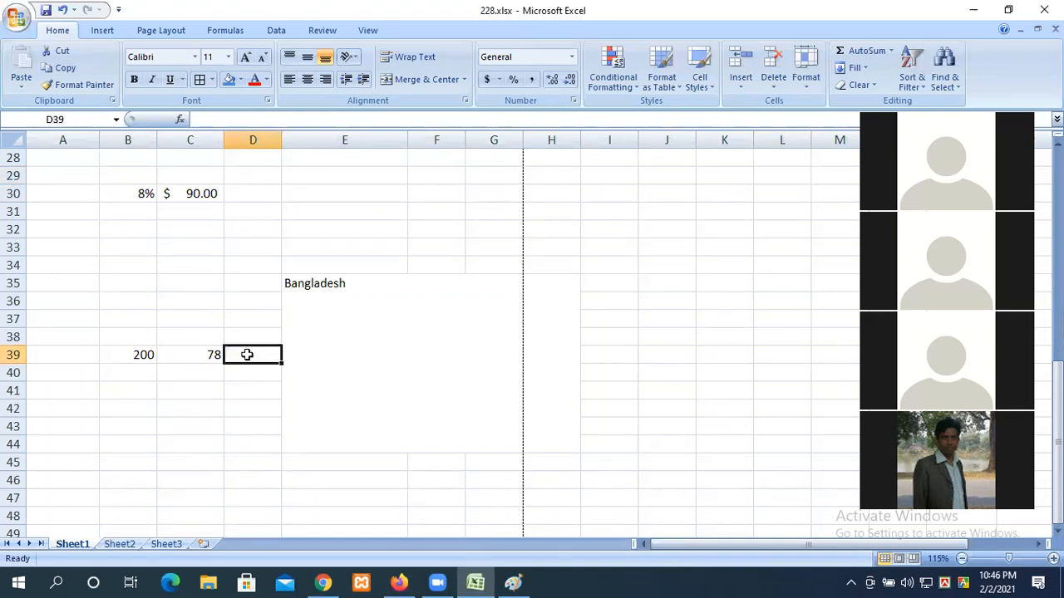
pyautogui.write('=')
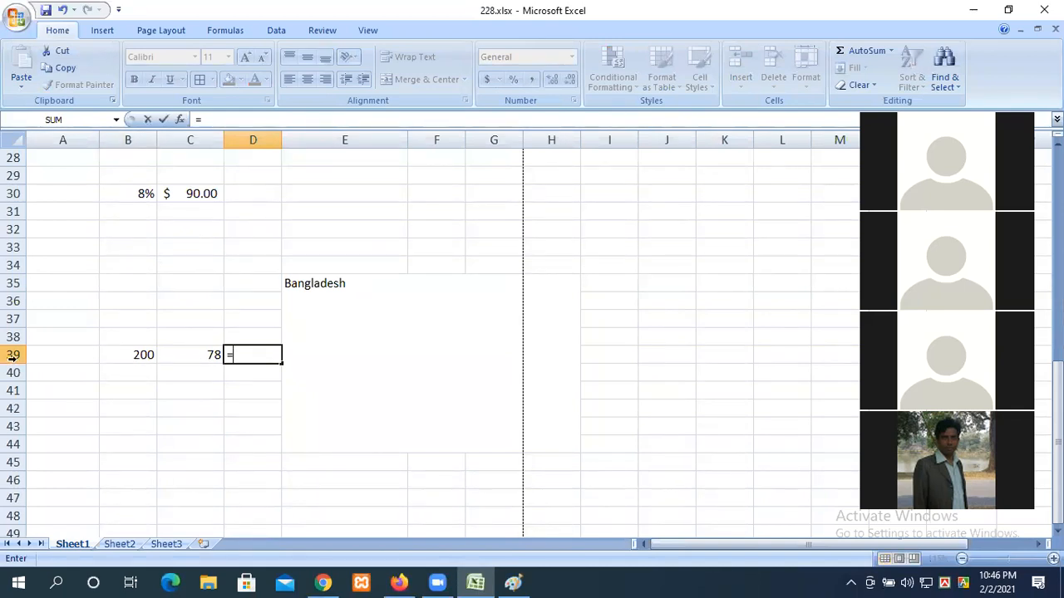
pyautogui.click(141, 359)
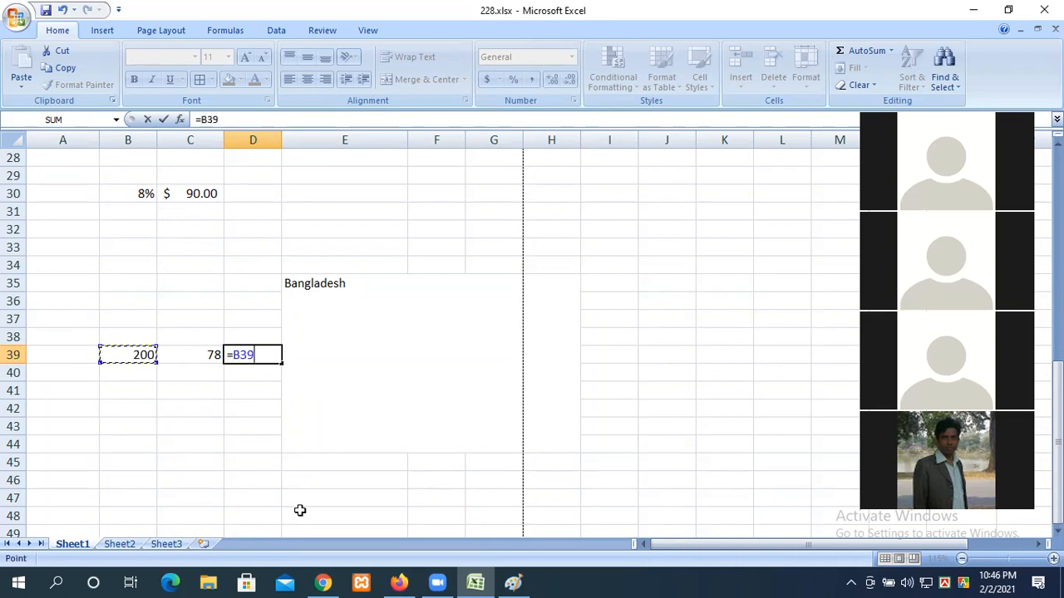
pyautogui.write('-')
pyautogui.click(204, 354)
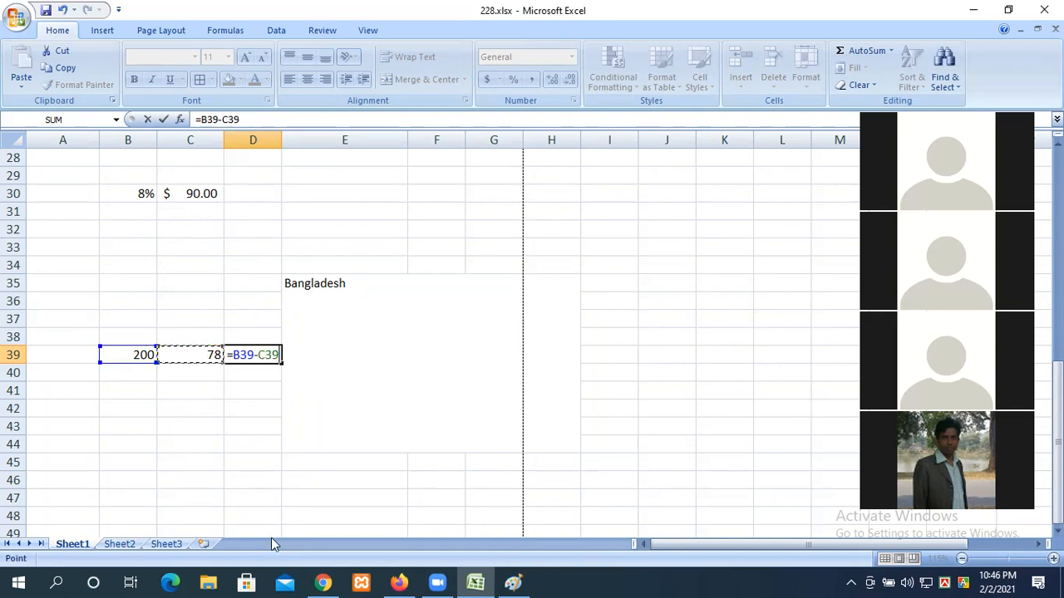
pyautogui.press('Return')
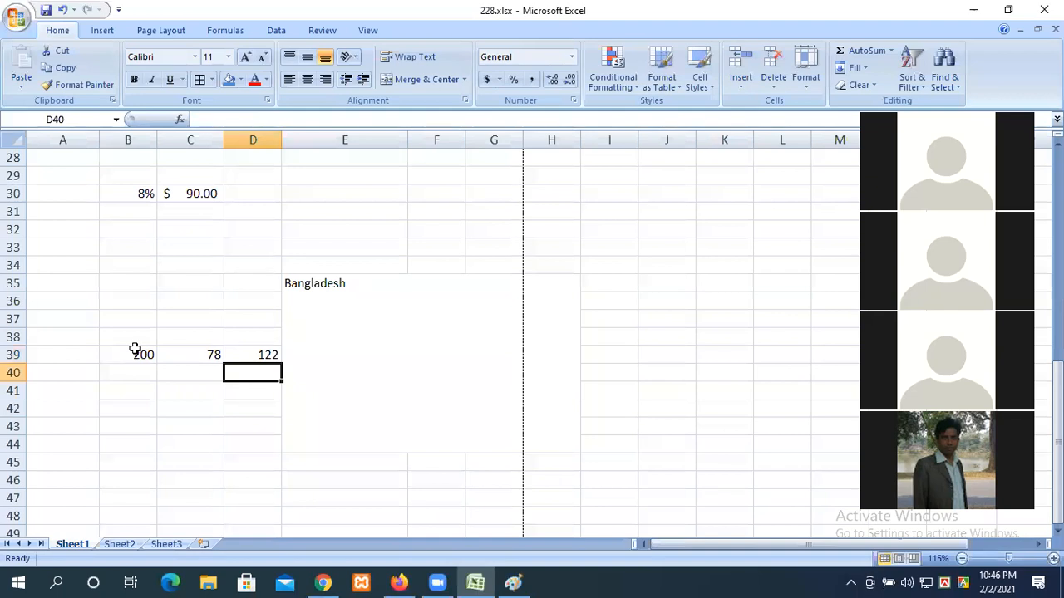
pyautogui.doubleClick(273, 354)
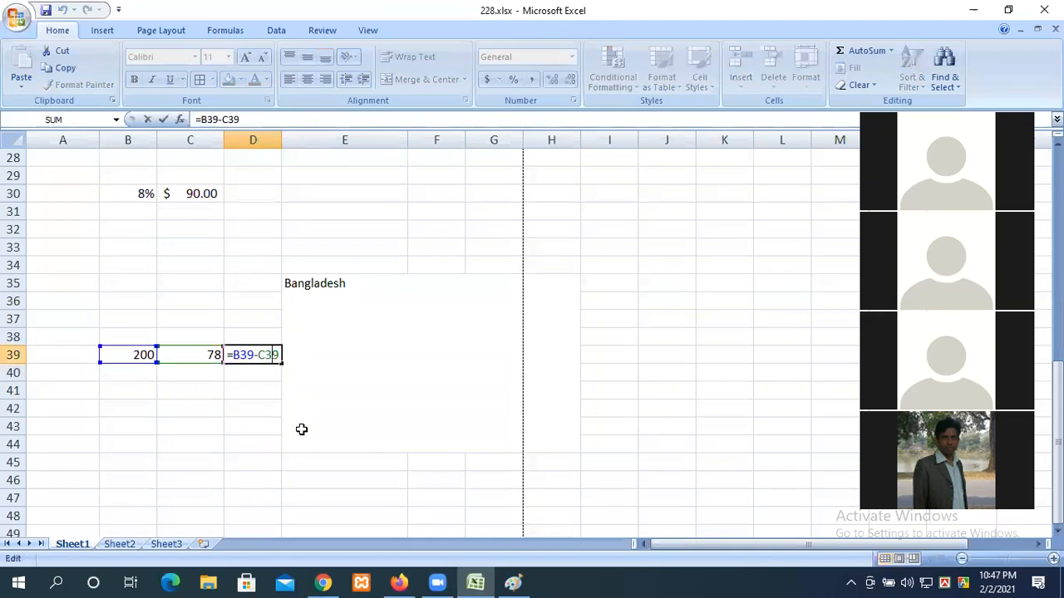
pyautogui.press('Return')
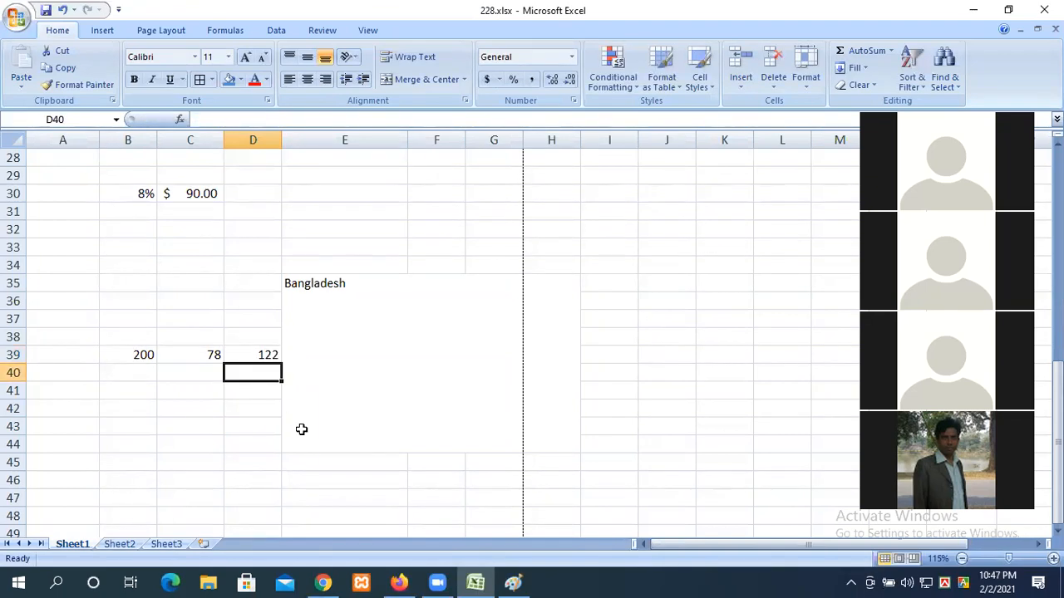
# Step: Change D39's operator to * and then to /, giving 2.5641
pyautogui.click(251, 355)
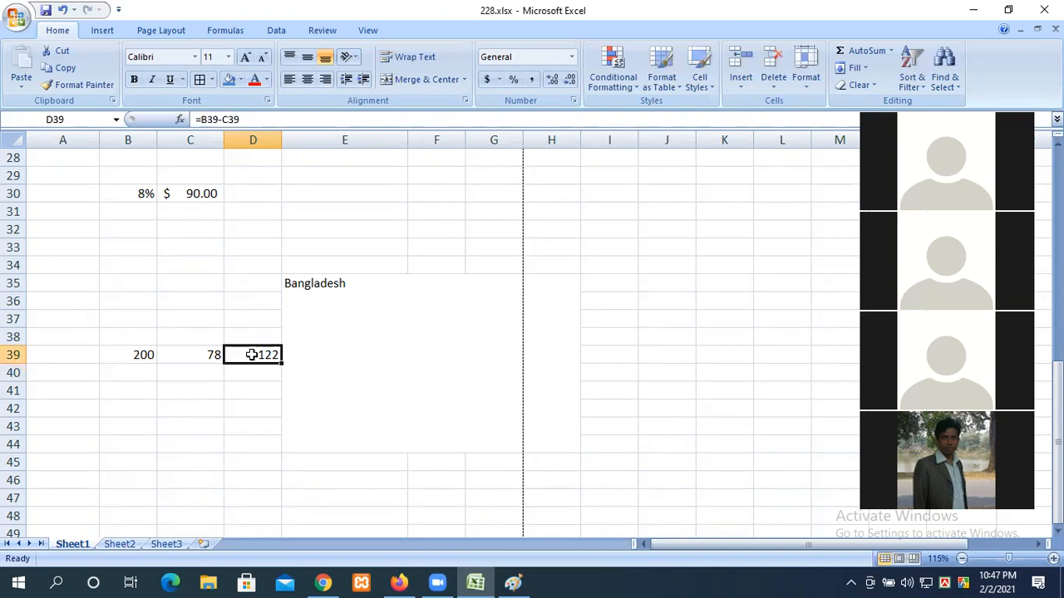
pyautogui.doubleClick(253, 355)
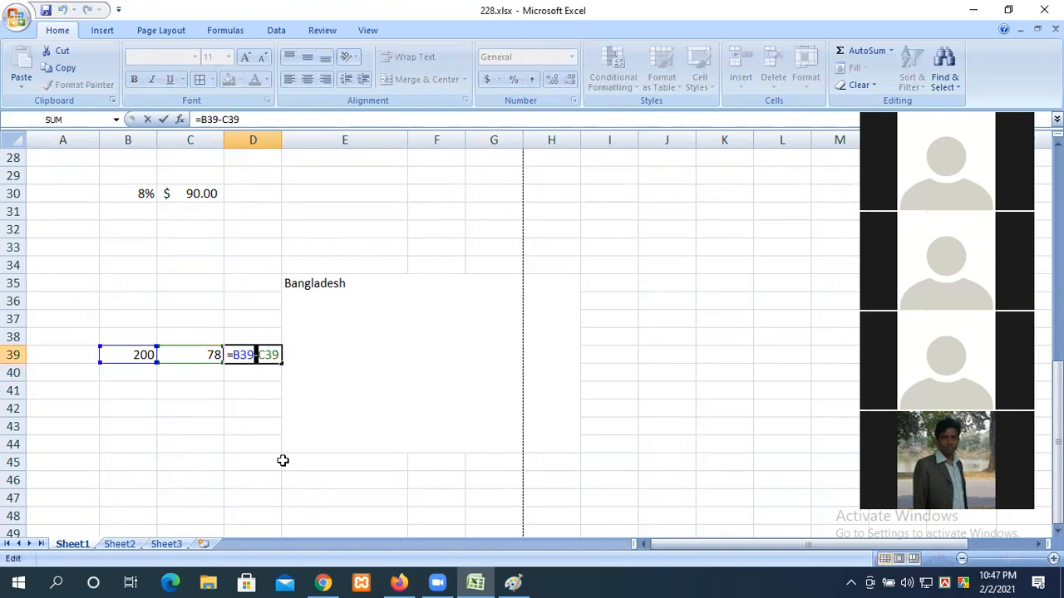
pyautogui.write('*')
pyautogui.press('Return')
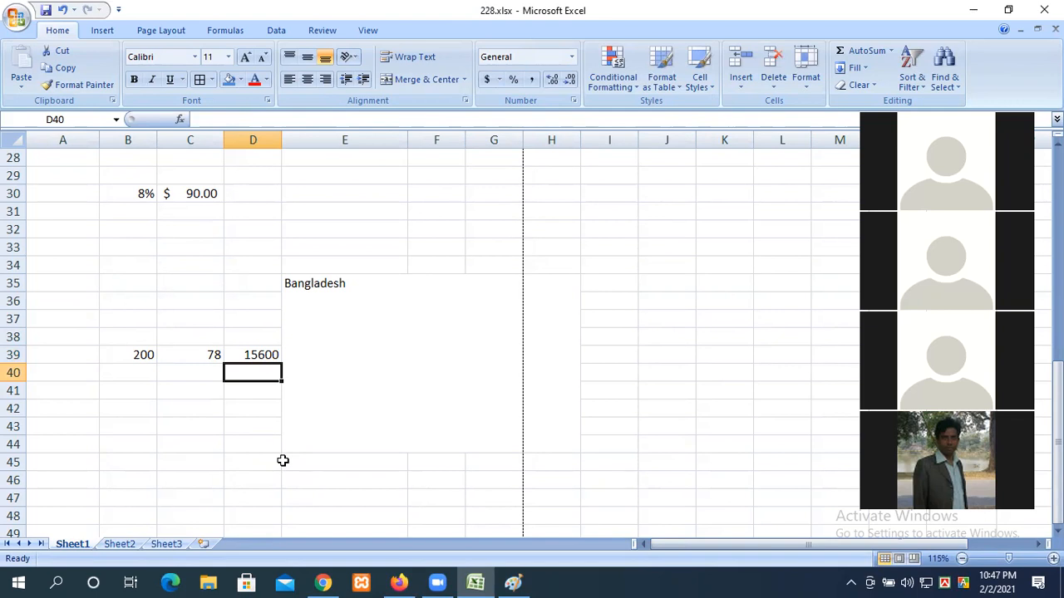
pyautogui.doubleClick(260, 354)
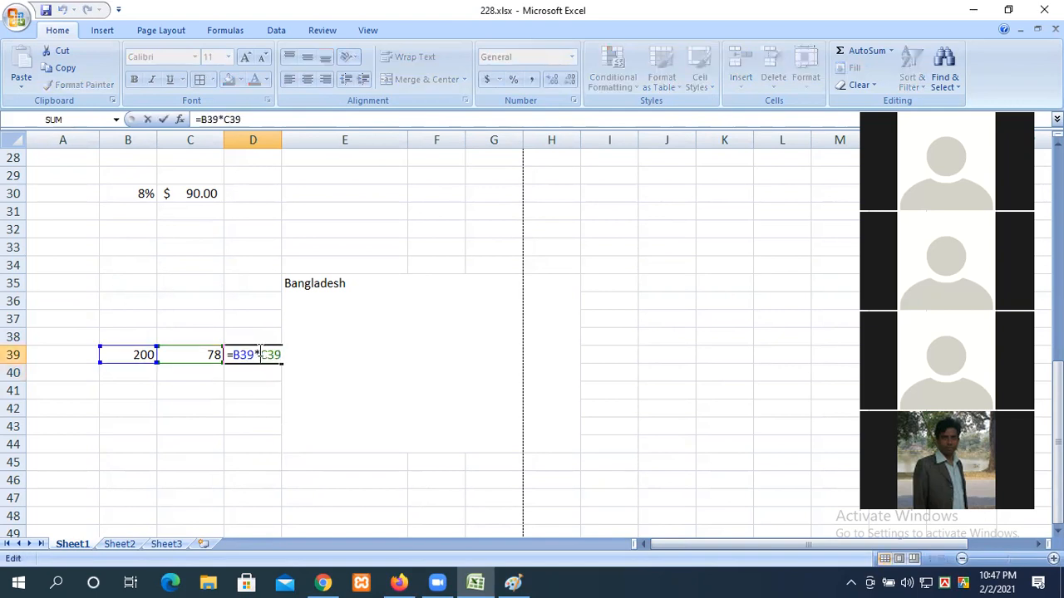
pyautogui.moveTo(260, 354); pyautogui.dragTo(257, 353)
pyautogui.write('/')
pyautogui.press('Return')
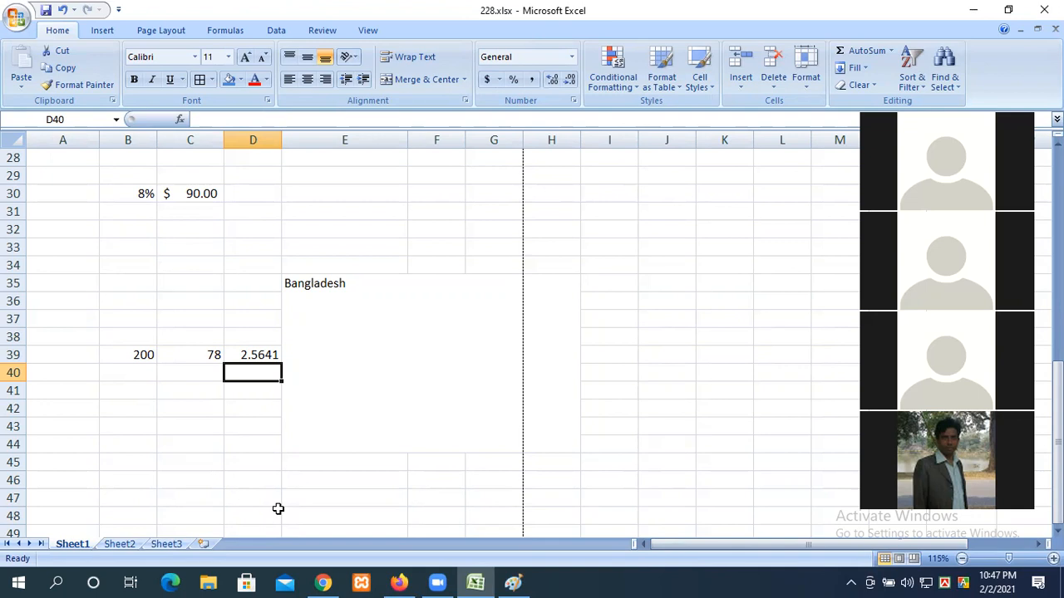
pyautogui.scroll(9, 468, 432)
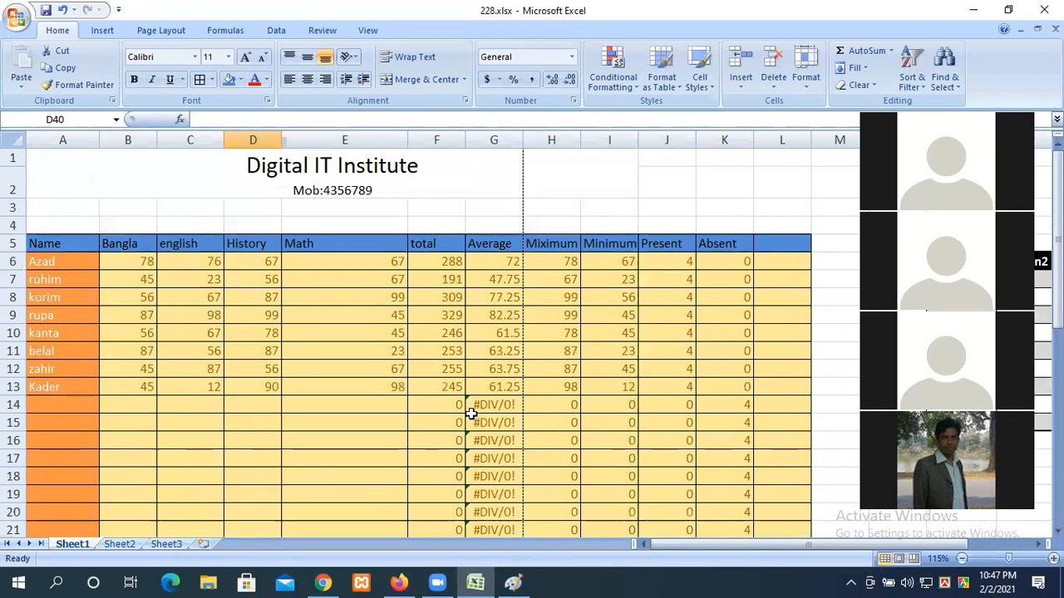
pyautogui.scroll(-2, 471, 414)
pyautogui.scroll(-9, 471, 413)
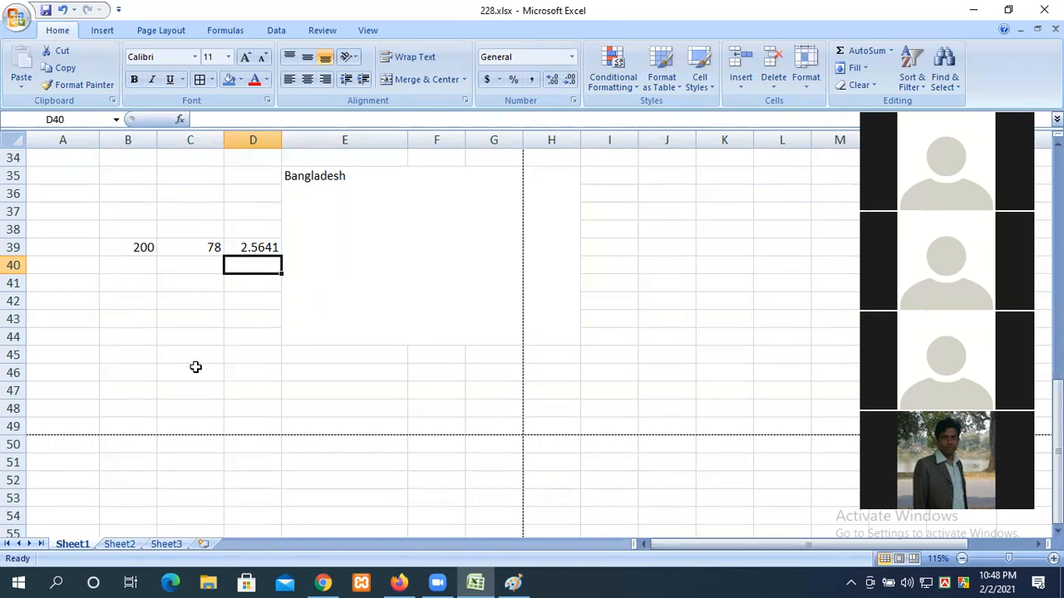
# Step: Enter 3, 2 and 5 in B45, C45 and D45
pyautogui.click(147, 362)
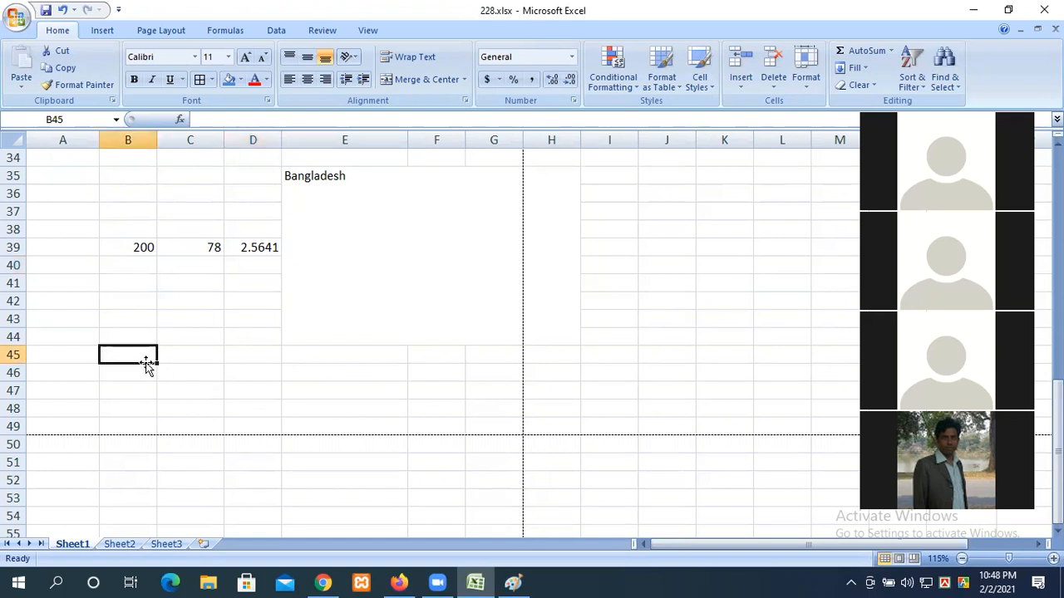
pyautogui.write('1')
pyautogui.click(178, 354)
pyautogui.write('2')
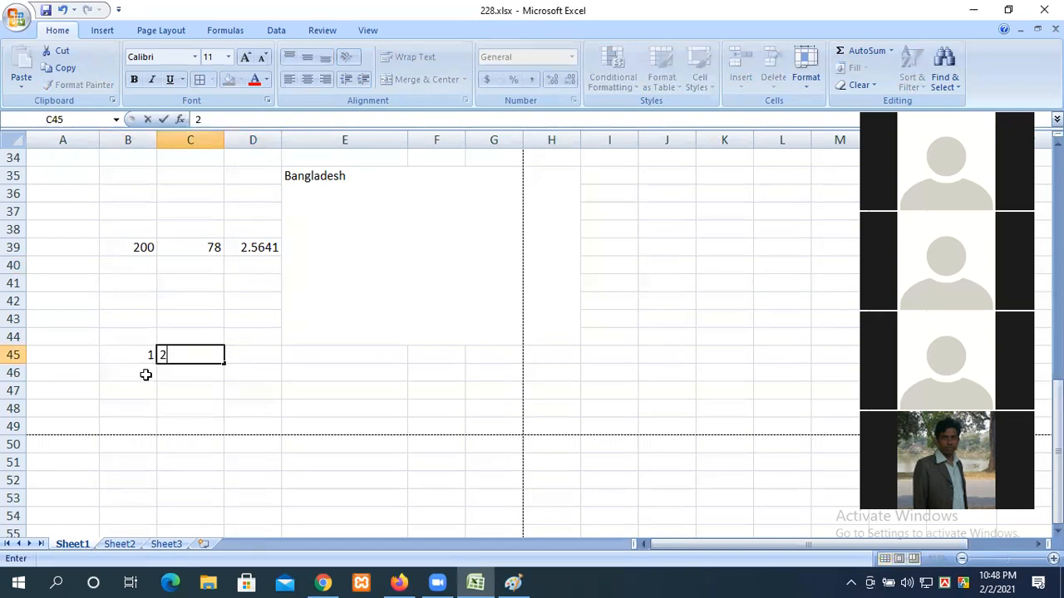
pyautogui.click(135, 356)
pyautogui.write('3')
pyautogui.click(237, 362)
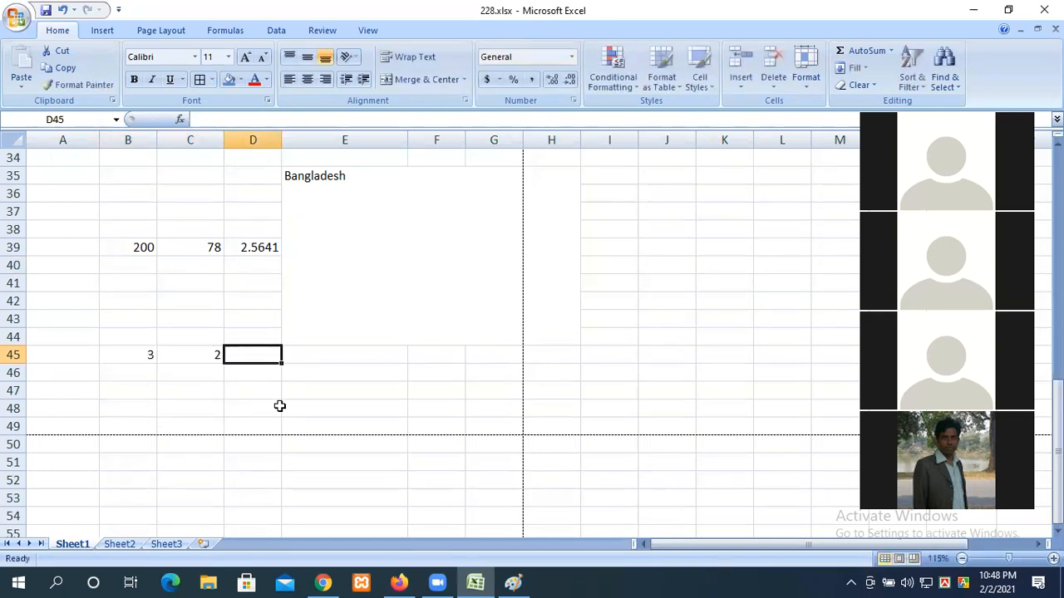
pyautogui.write('5')
pyautogui.click(327, 361)
pyautogui.moveTo(146, 355); pyautogui.dragTo(266, 359)
# Step: Enter =PRODUCT(B45:D45) in E45 so it shows 30
pyautogui.click(329, 364)
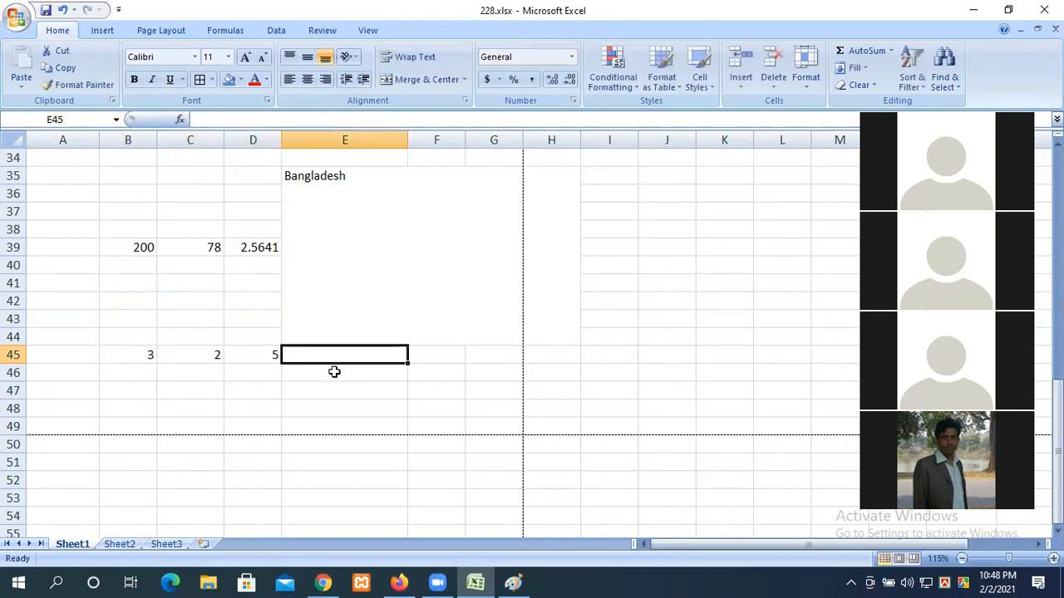
pyautogui.write('=')
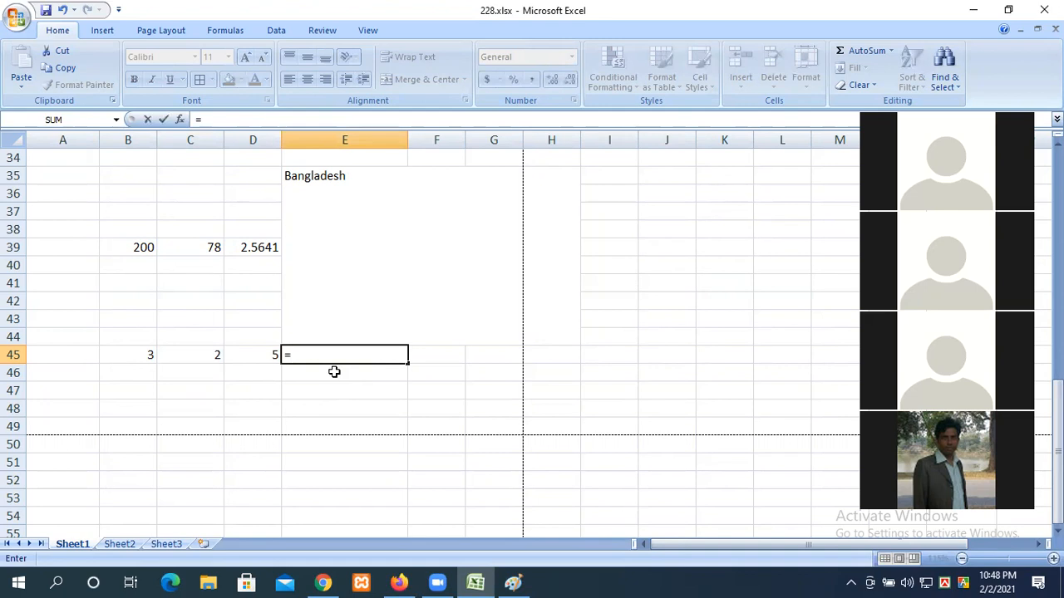
pyautogui.write('prod')
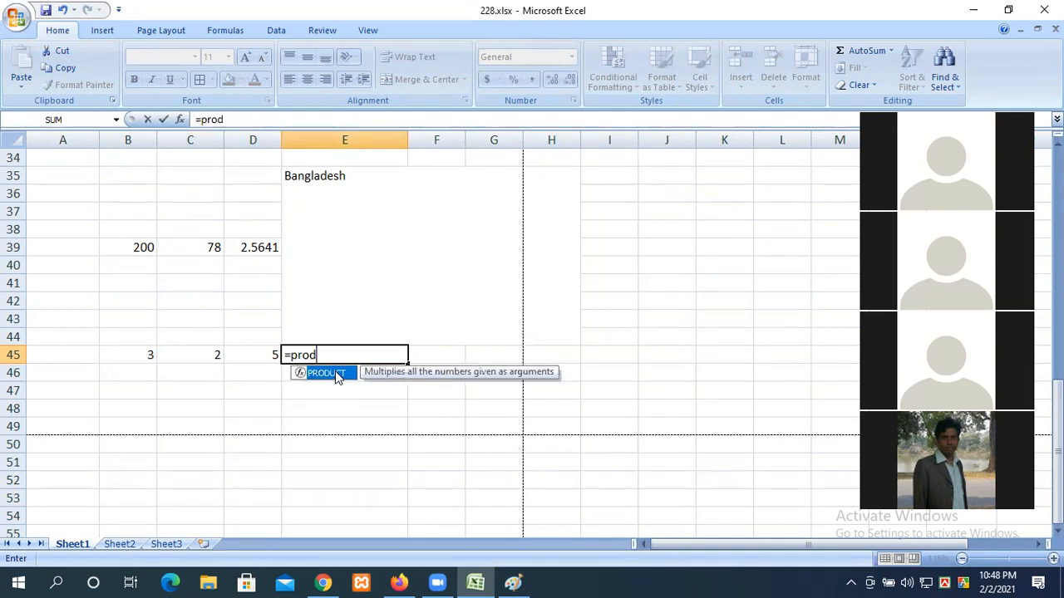
pyautogui.write('uct(')
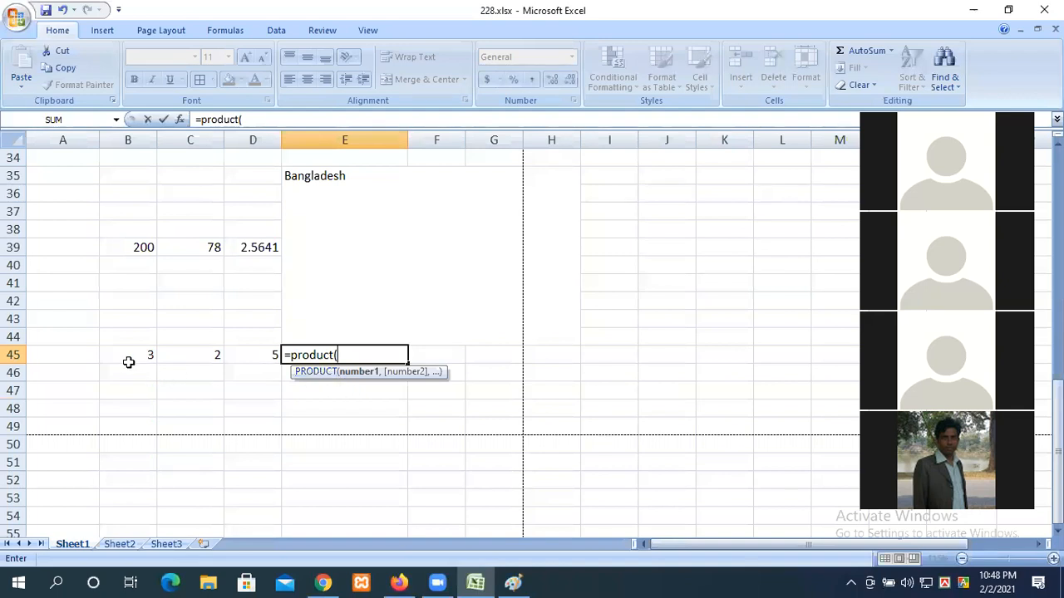
pyautogui.moveTo(125, 355); pyautogui.dragTo(230, 355)
pyautogui.write(')')
pyautogui.press('Return')
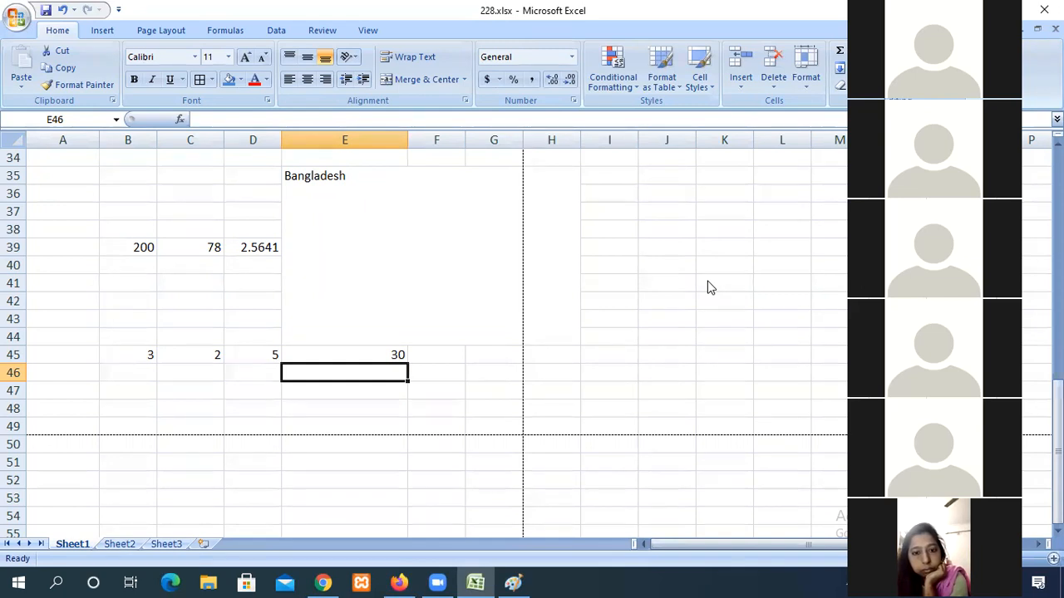
pyautogui.scroll(6, 526, 275)
pyautogui.scroll(4, 527, 275)
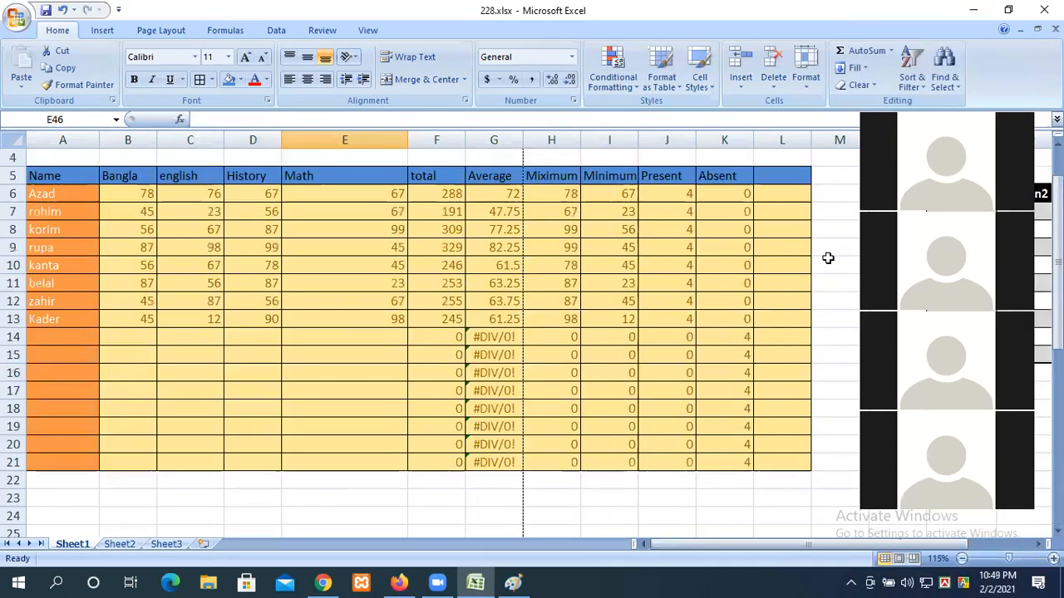
pyautogui.moveTo(736, 194); pyautogui.dragTo(733, 464)
pyautogui.click(725, 485)
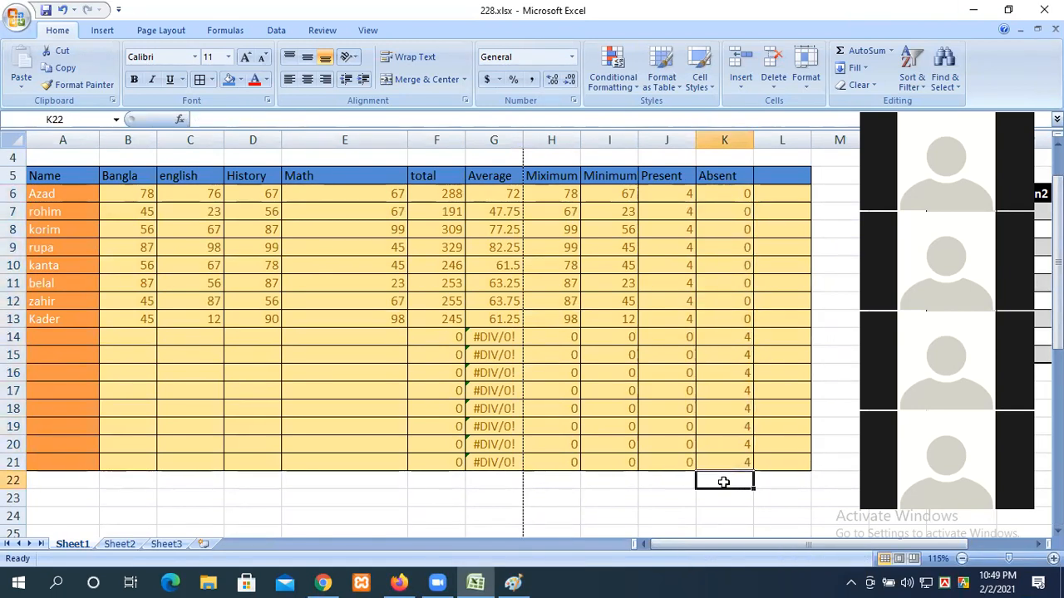
pyautogui.scroll(-6, 706, 469)
pyautogui.click(133, 229)
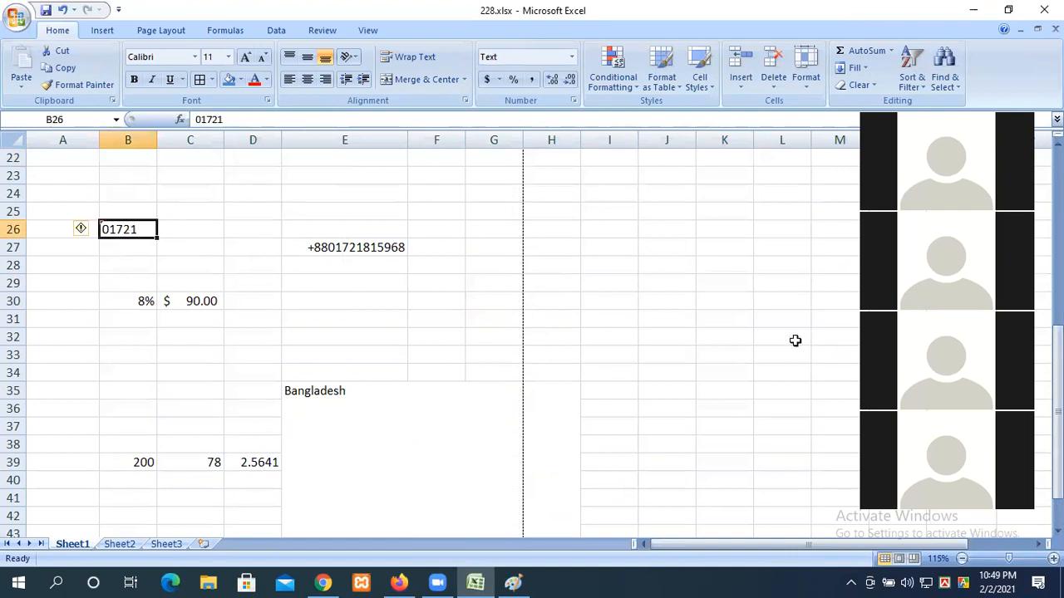
pyautogui.click(735, 436)
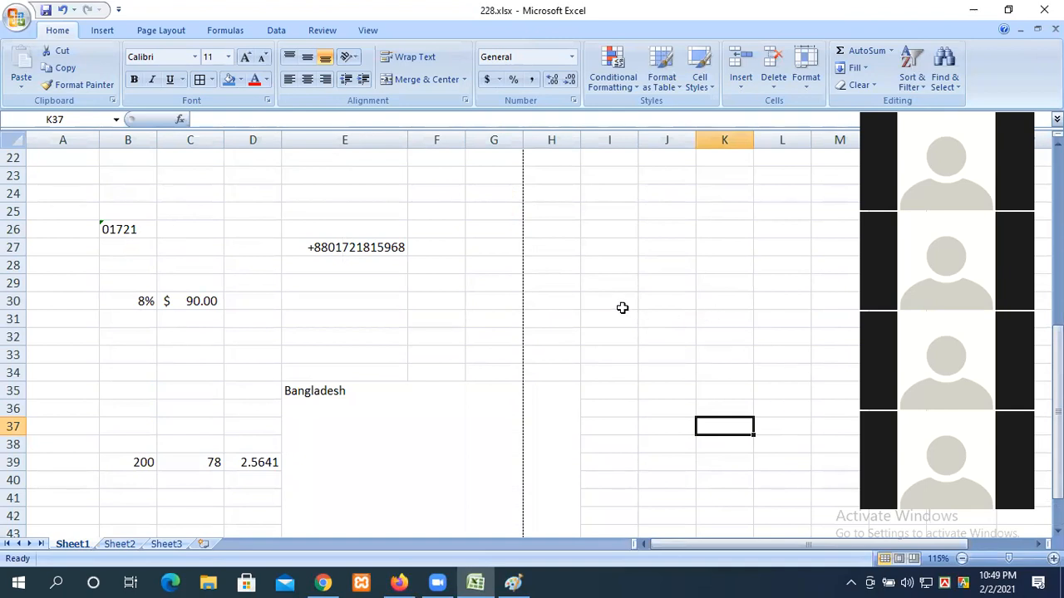
pyautogui.click(252, 352)
pyautogui.scroll(7, 296, 371)
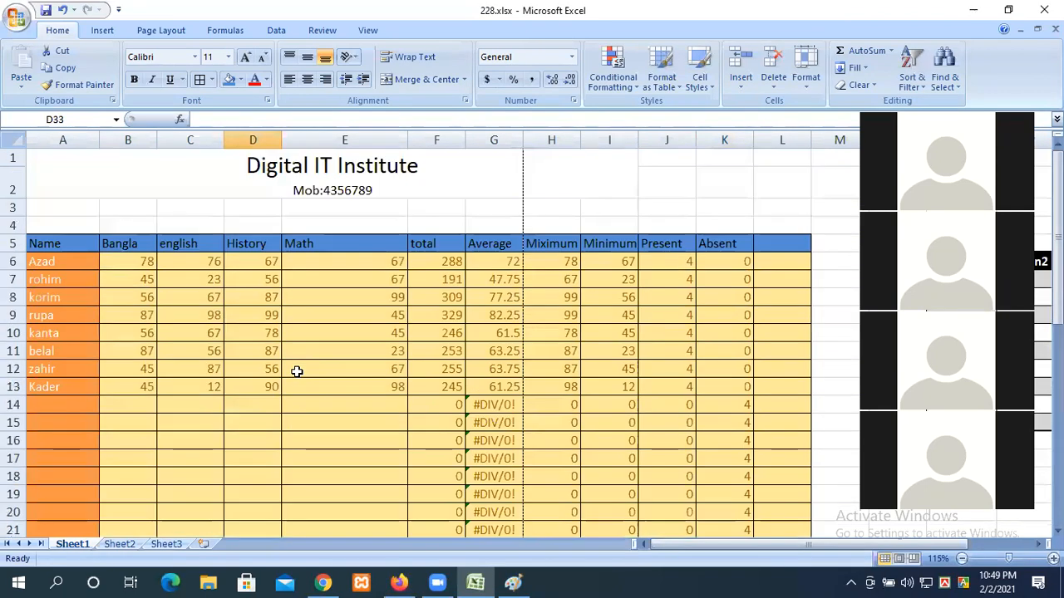
pyautogui.scroll(-4, 297, 372)
pyautogui.scroll(4, 296, 371)
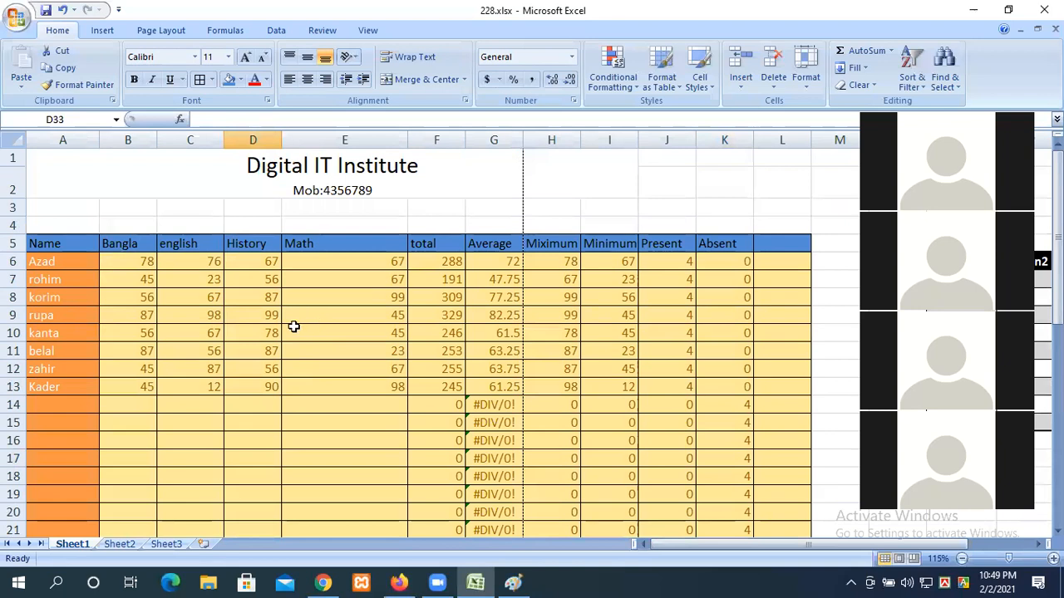
pyautogui.scroll(-1, 294, 326)
pyautogui.scroll(1, 292, 325)
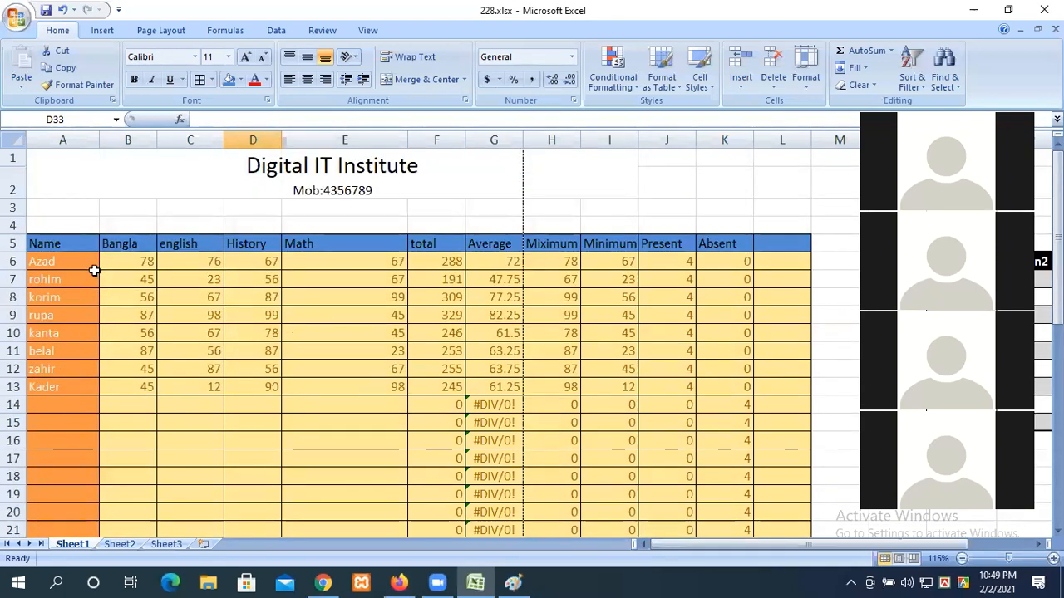
pyautogui.moveTo(104, 263); pyautogui.dragTo(414, 358)
pyautogui.click(436, 423)
pyautogui.moveTo(611, 441); pyautogui.dragTo(191, 288)
pyautogui.press('Delete')
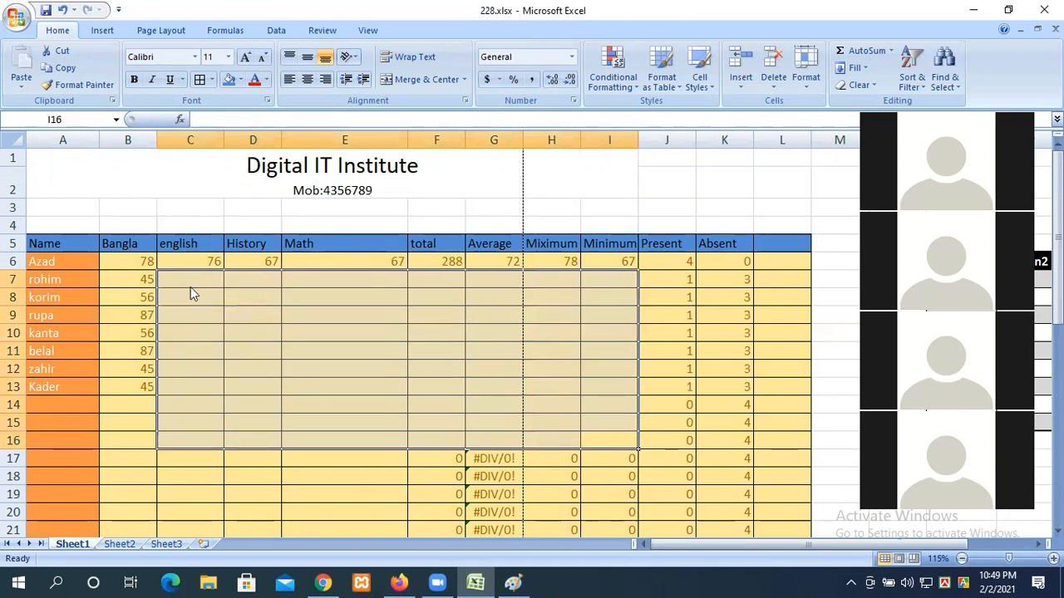
pyautogui.hotkey('ctrl', 'z')
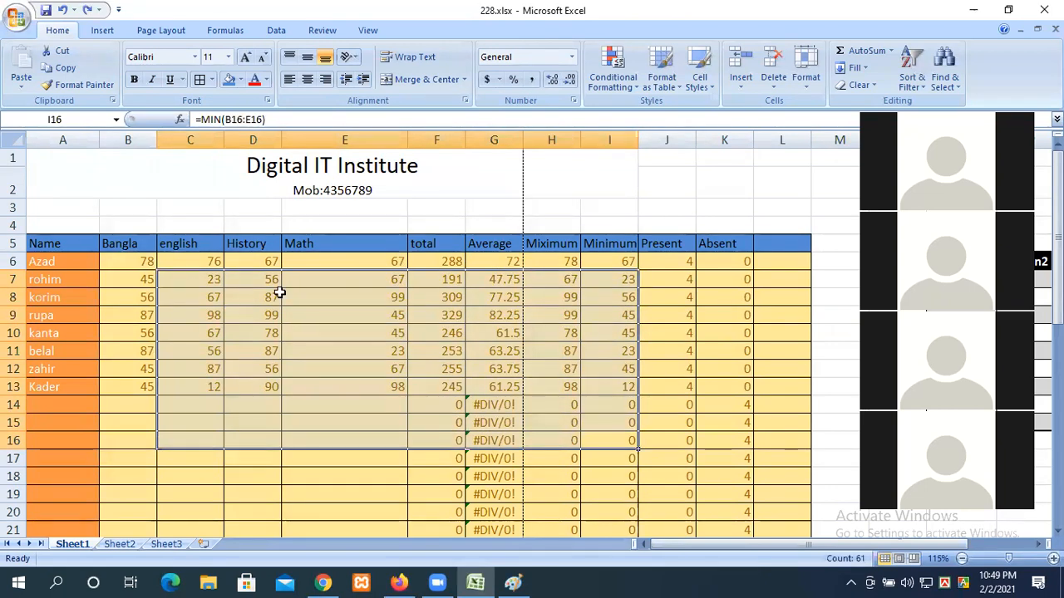
pyautogui.click(303, 313)
pyautogui.scroll(-1, 470, 392)
pyautogui.moveTo(384, 462); pyautogui.dragTo(19, 198)
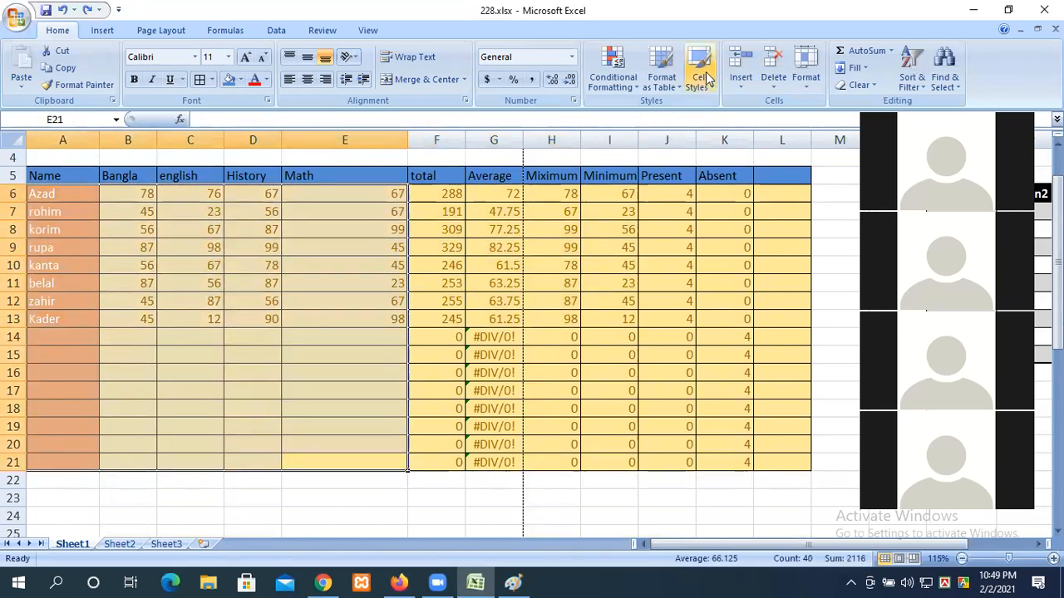
pyautogui.click(869, 86)
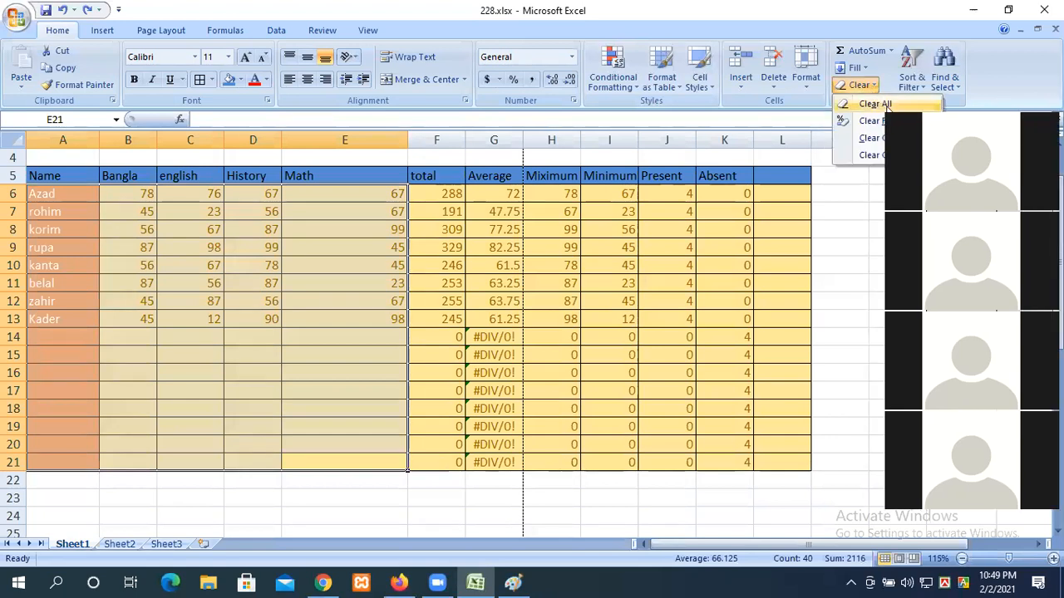
pyautogui.click(876, 104)
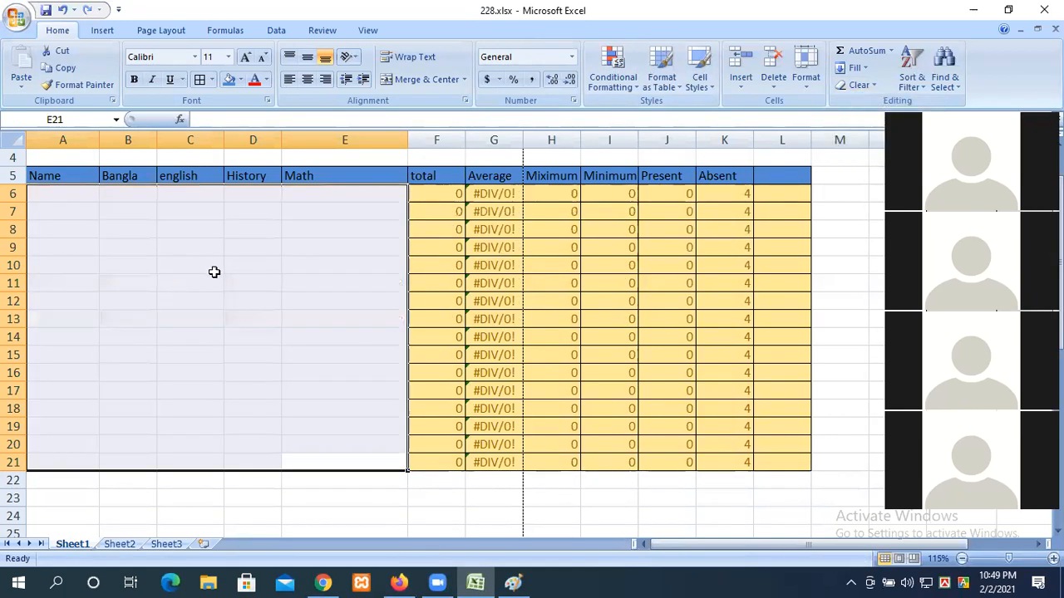
pyautogui.hotkey('ctrl', 'z')
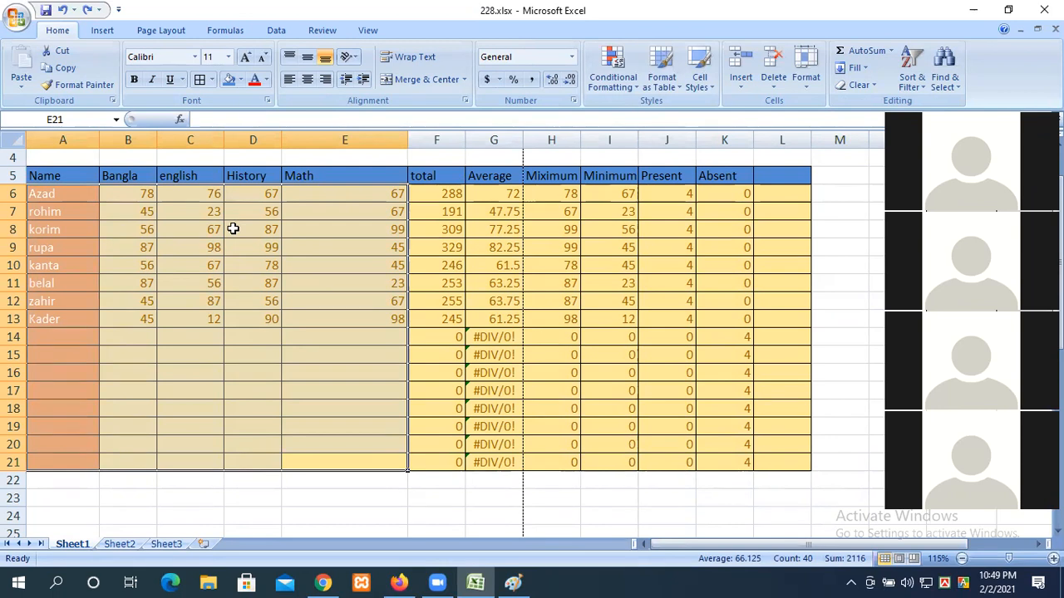
pyautogui.click(858, 85)
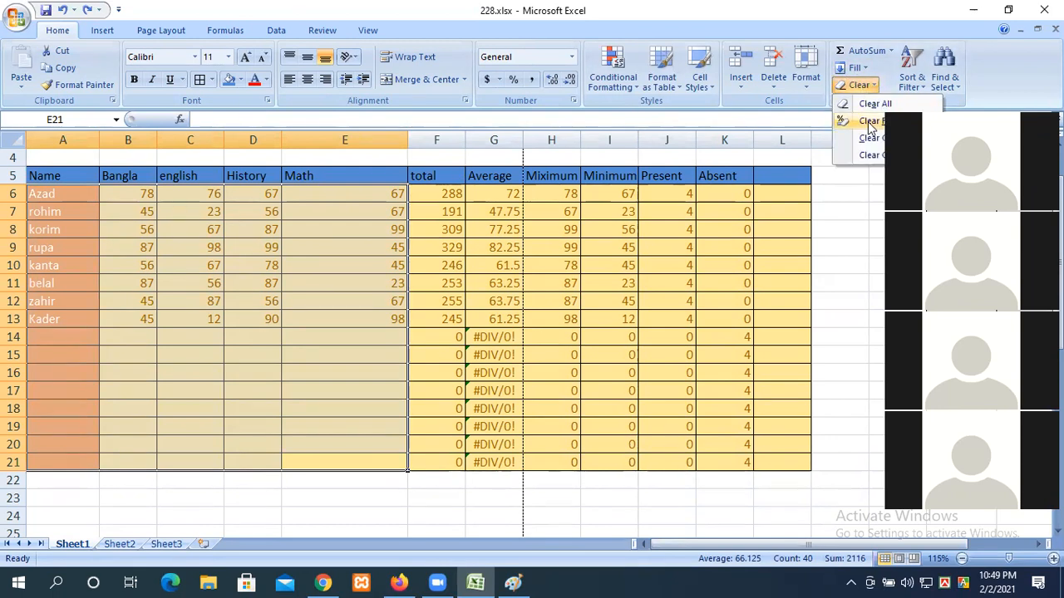
pyautogui.click(870, 122)
pyautogui.click(252, 355)
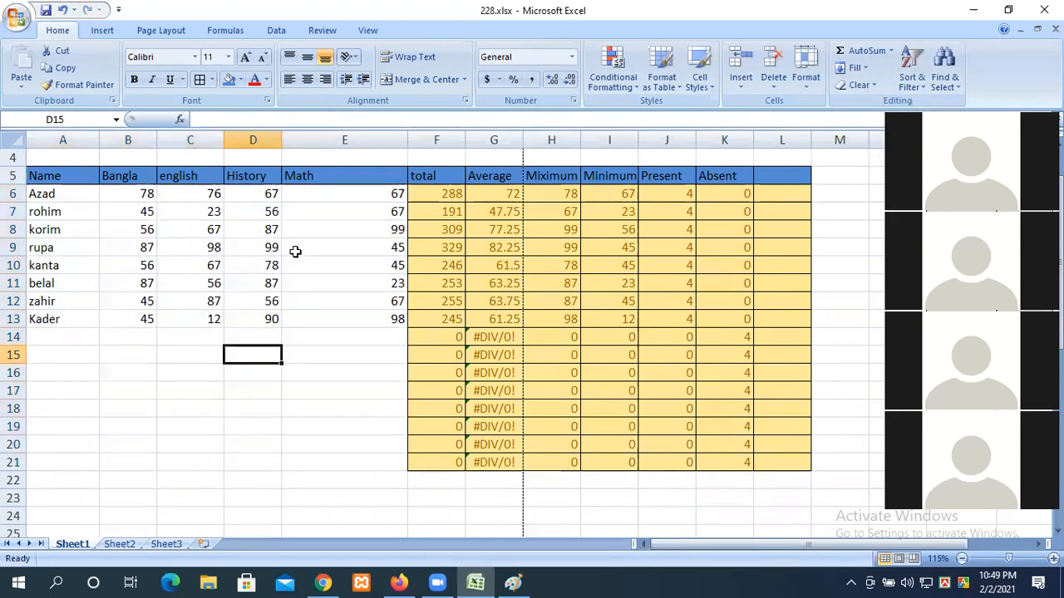
pyautogui.hotkey('ctrl', 'z')
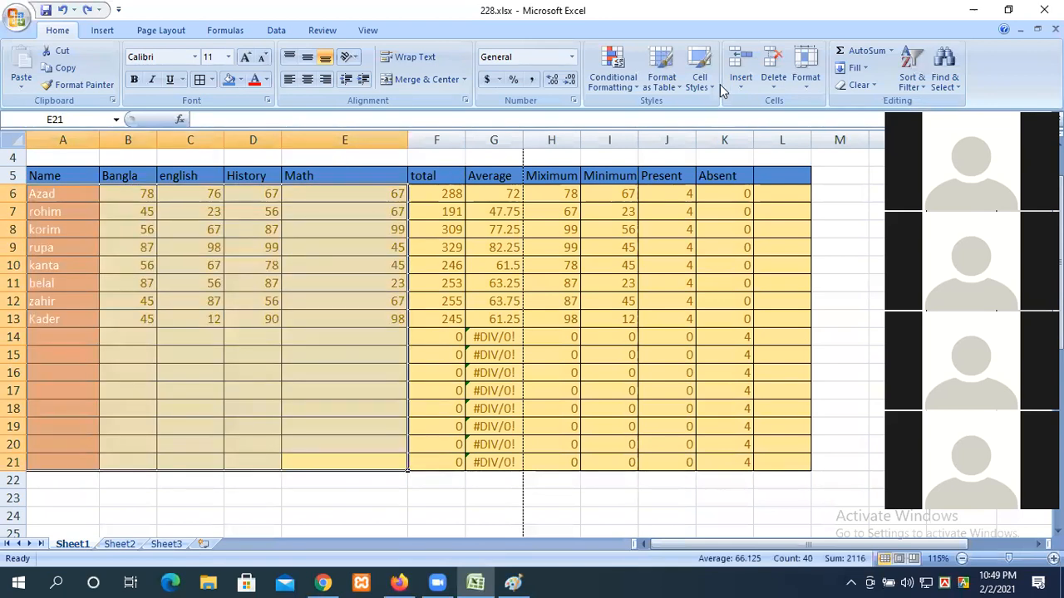
pyautogui.click(856, 87)
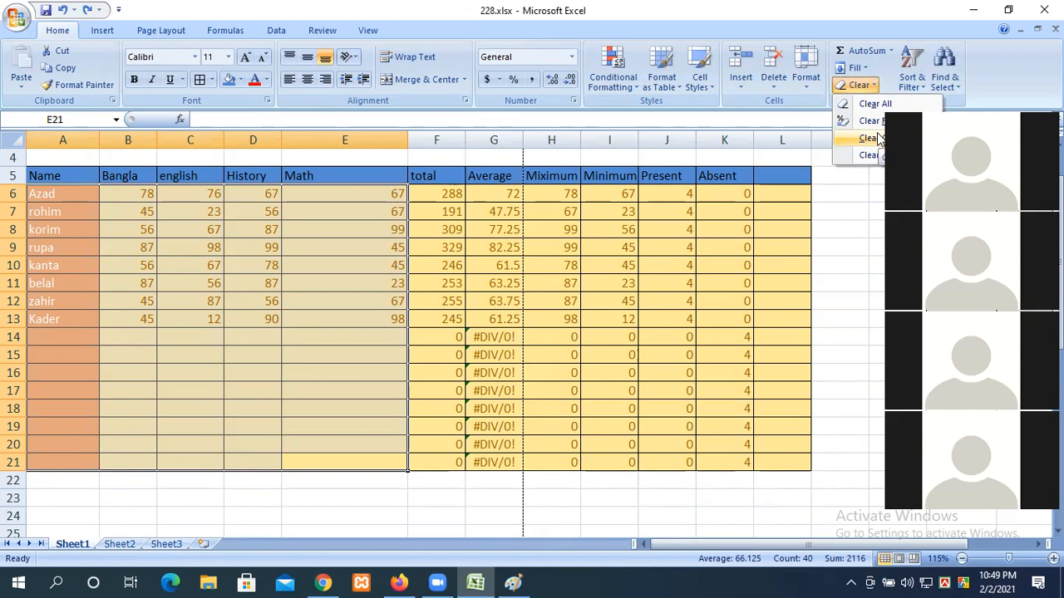
pyautogui.click(879, 138)
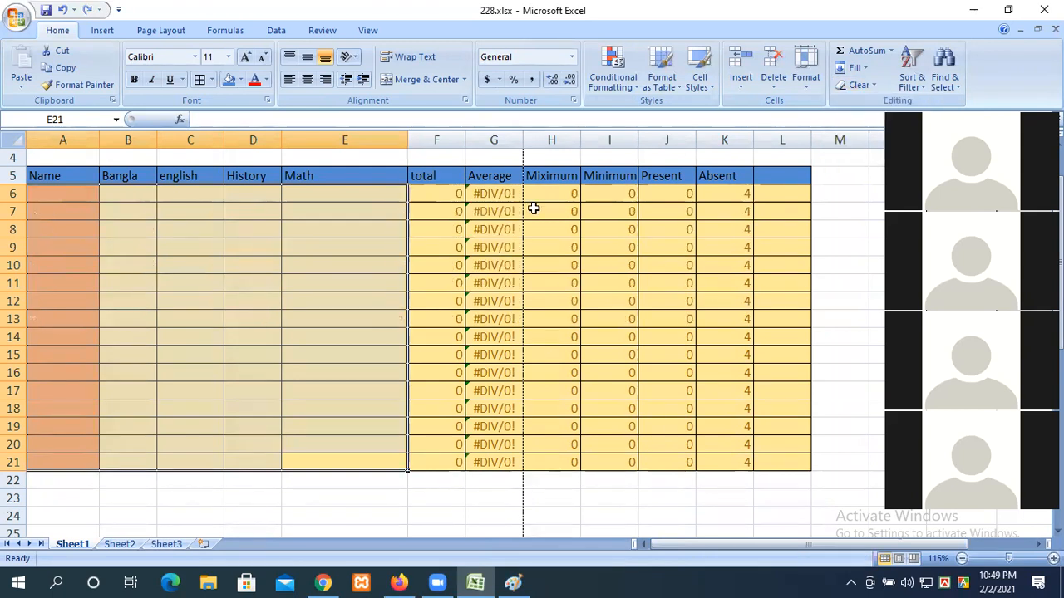
pyautogui.click(543, 319)
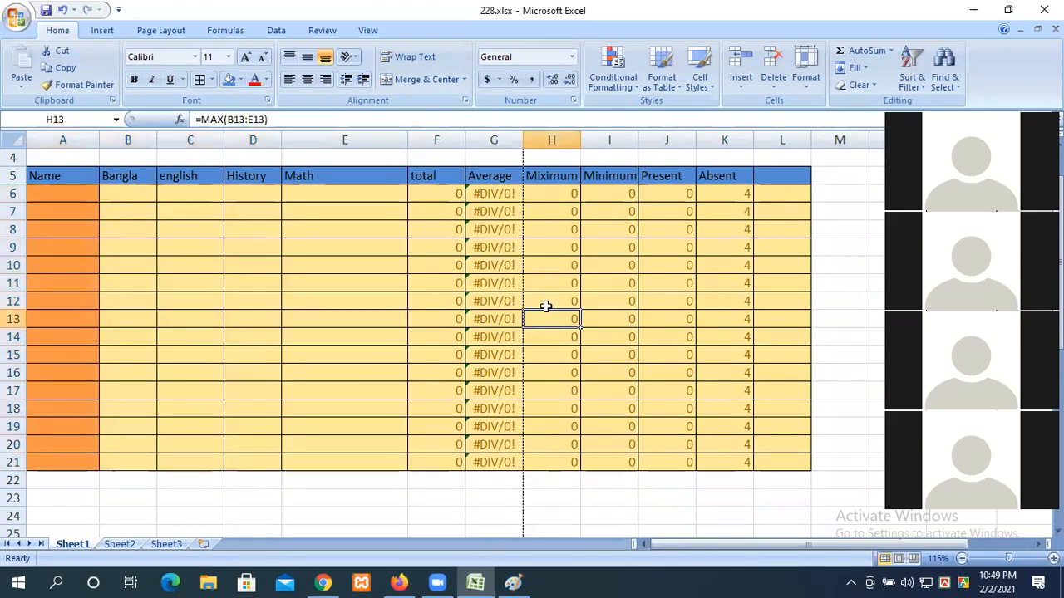
pyautogui.hotkey('ctrl', 'z')
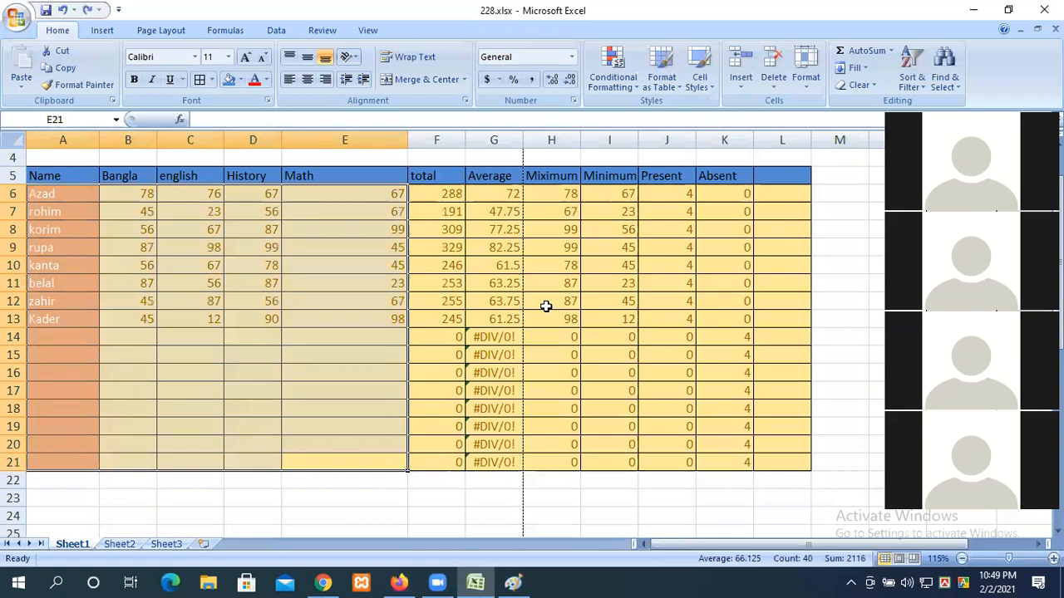
pyautogui.click(855, 85)
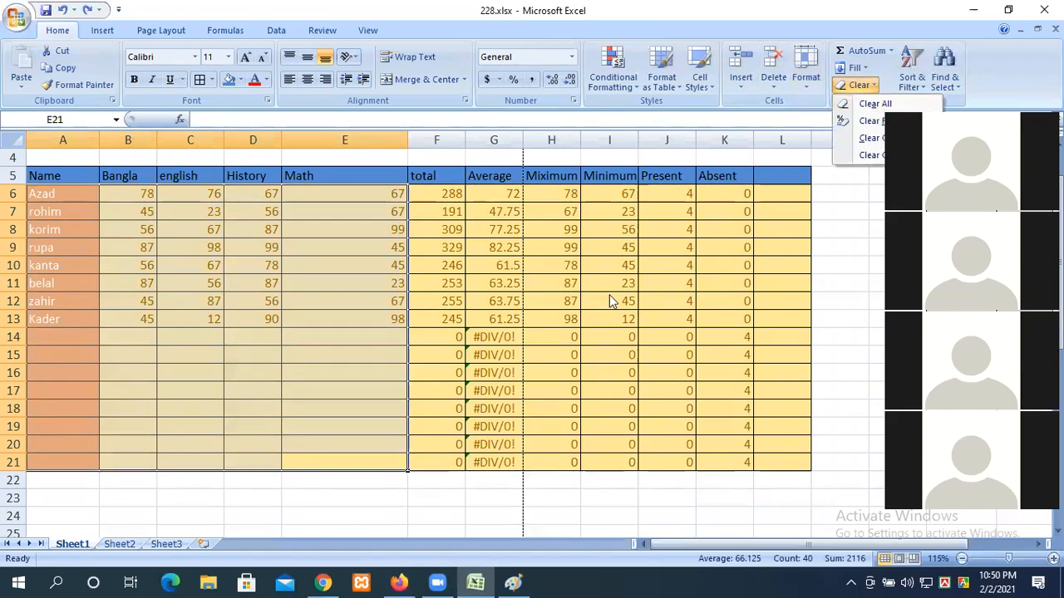
pyautogui.click(856, 85)
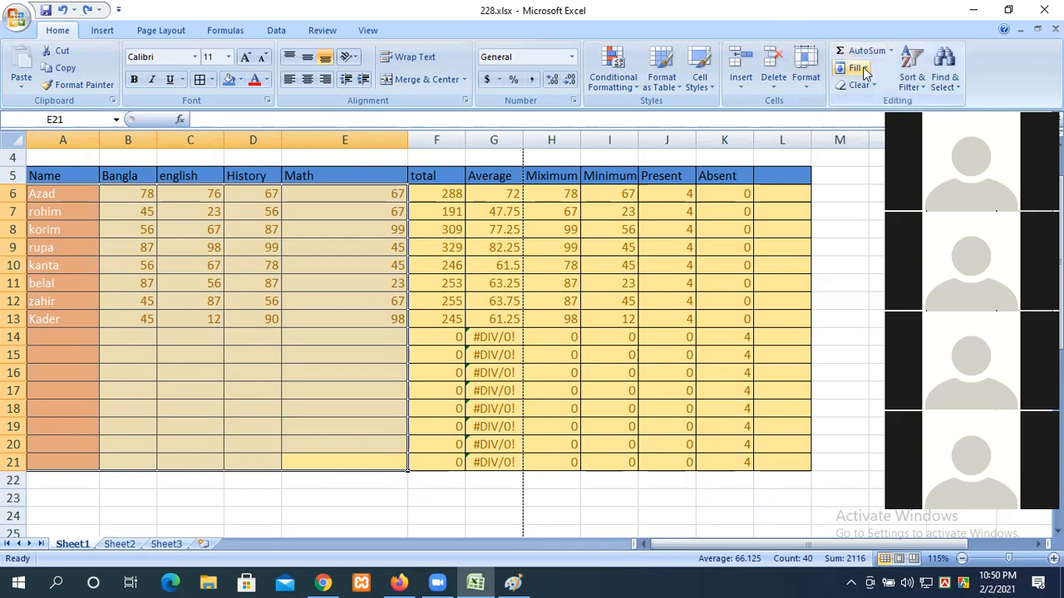
pyautogui.scroll(-4, 379, 396)
pyautogui.scroll(-4, 379, 397)
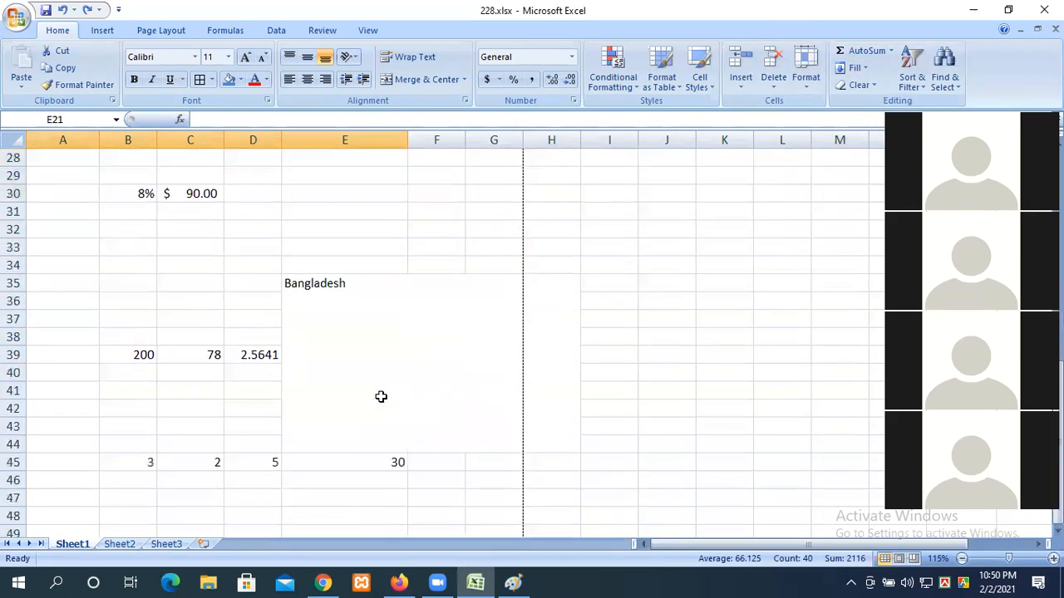
pyautogui.scroll(-3, 396, 333)
# Step: Enter 1 in H27 and 2 in H28 as the starting pair
pyautogui.scroll(6, 361, 312)
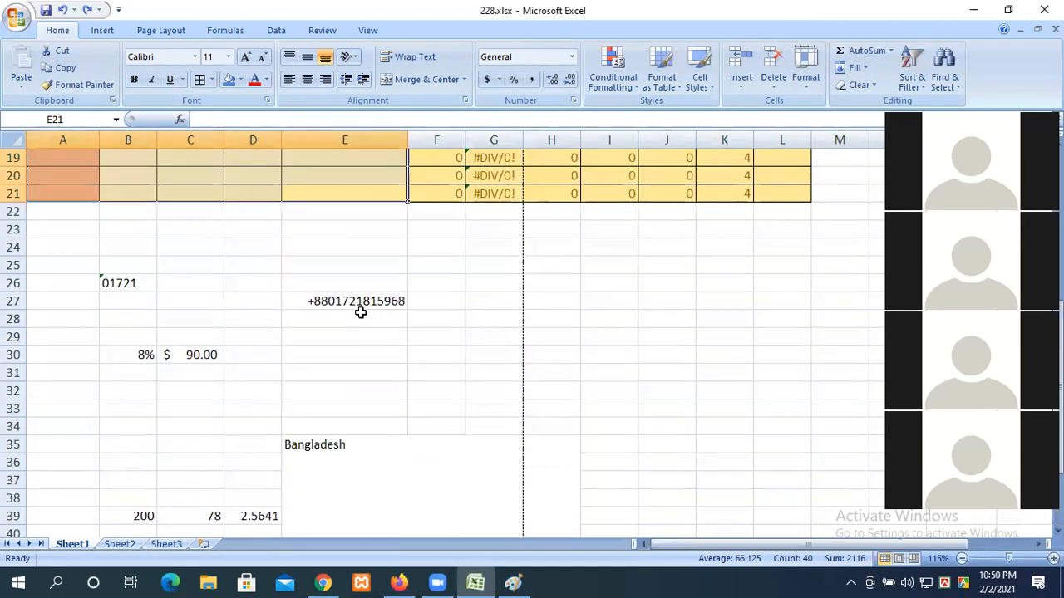
pyautogui.scroll(5, 105, 268)
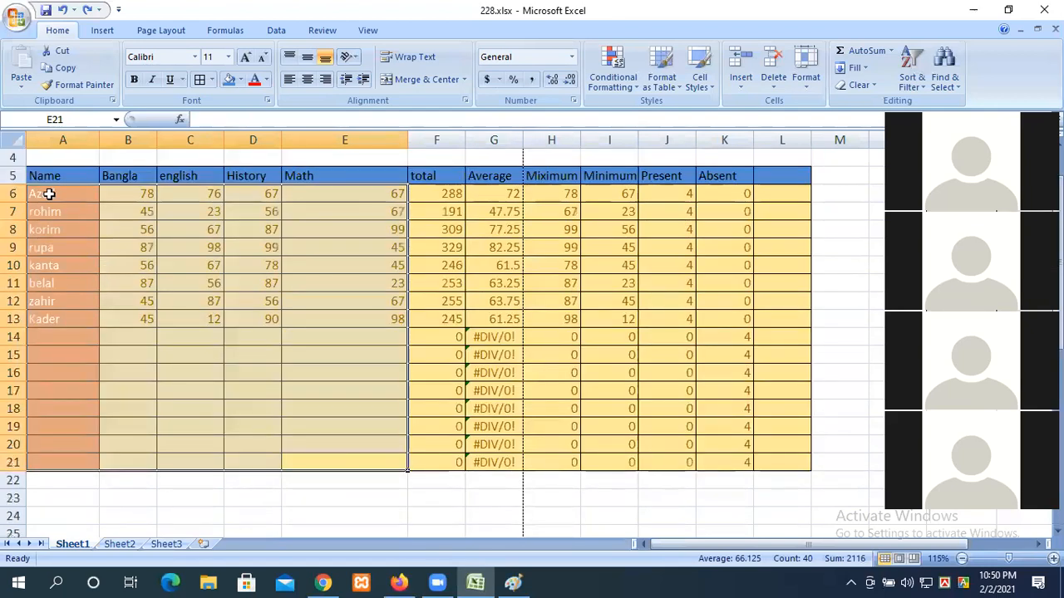
pyautogui.click(85, 241)
pyautogui.scroll(-2, 111, 319)
pyautogui.scroll(-2, 111, 318)
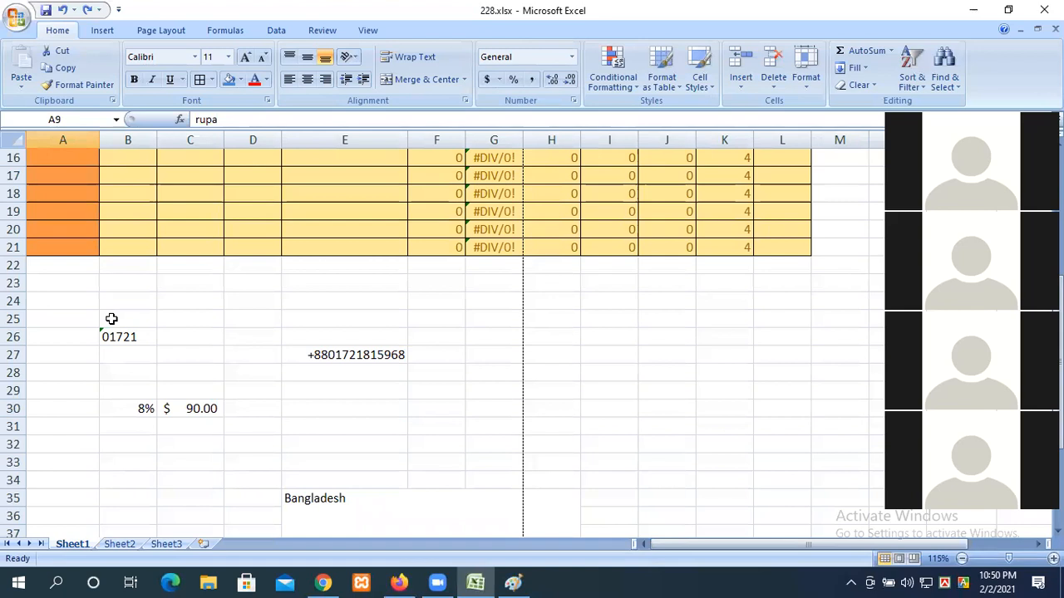
pyautogui.scroll(-1, 109, 330)
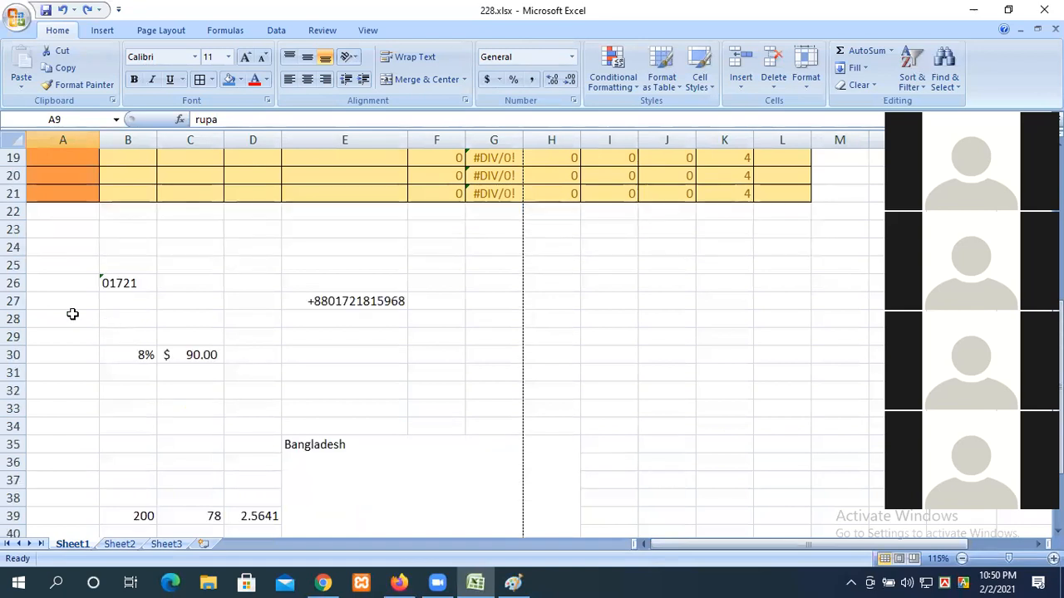
pyautogui.scroll(3, 72, 314)
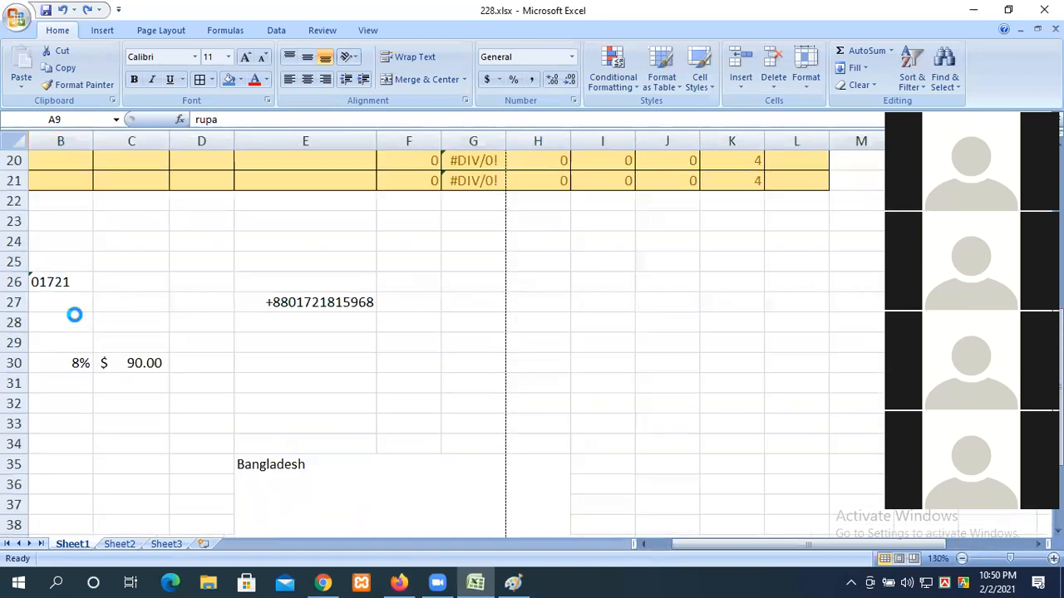
pyautogui.scroll(3, 635, 310)
pyautogui.scroll(-4, 636, 311)
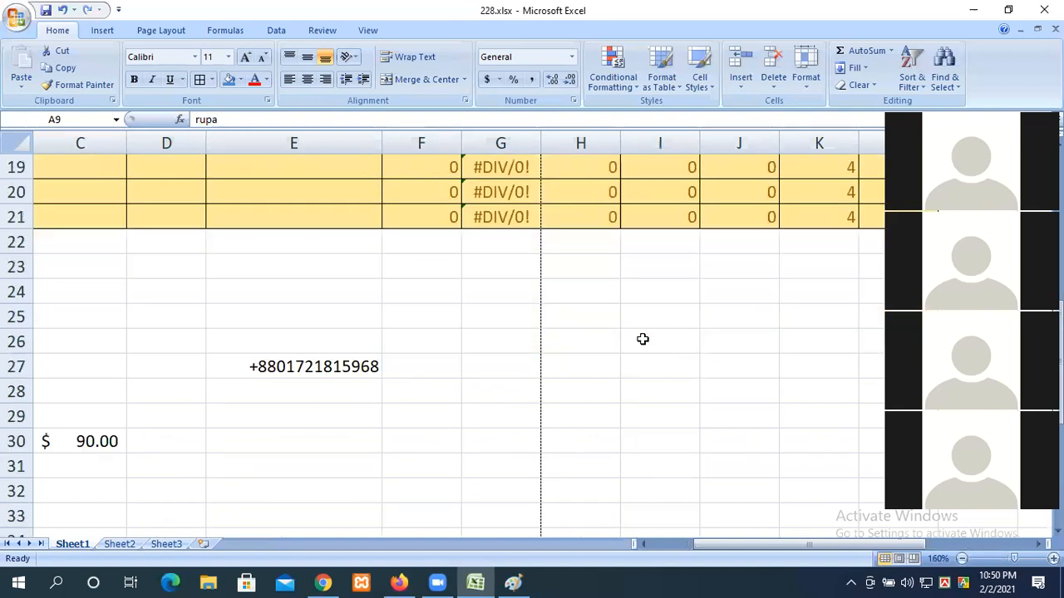
pyautogui.click(589, 215)
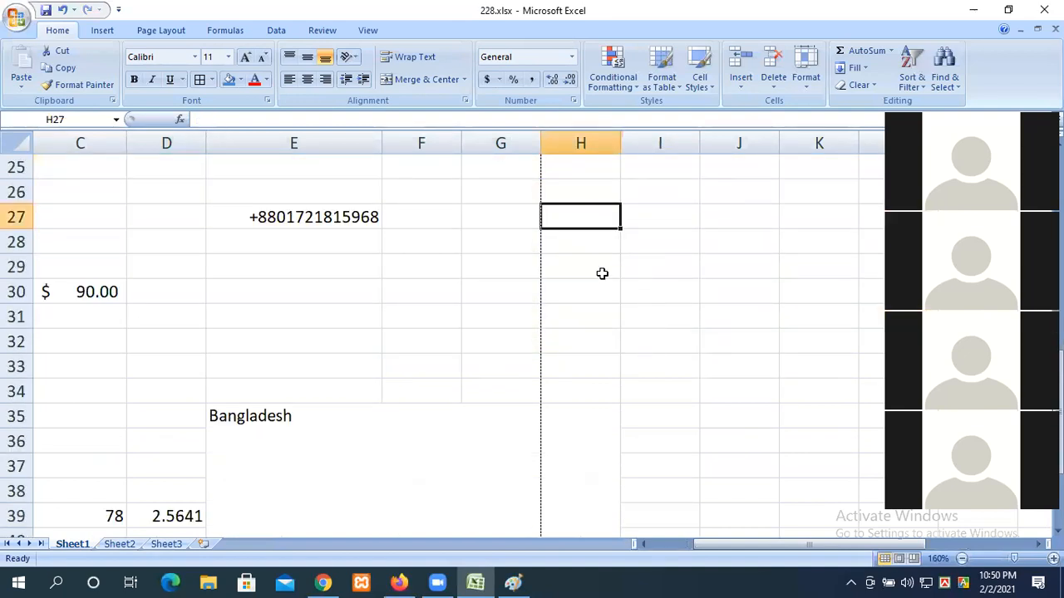
pyautogui.write('1')
pyautogui.press('Return')
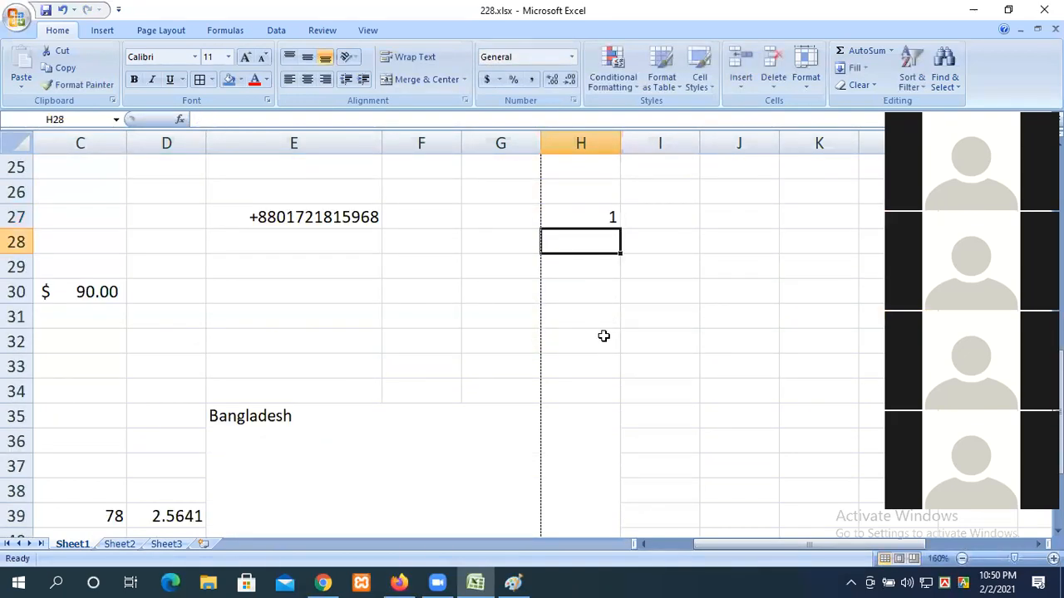
pyautogui.write('2')
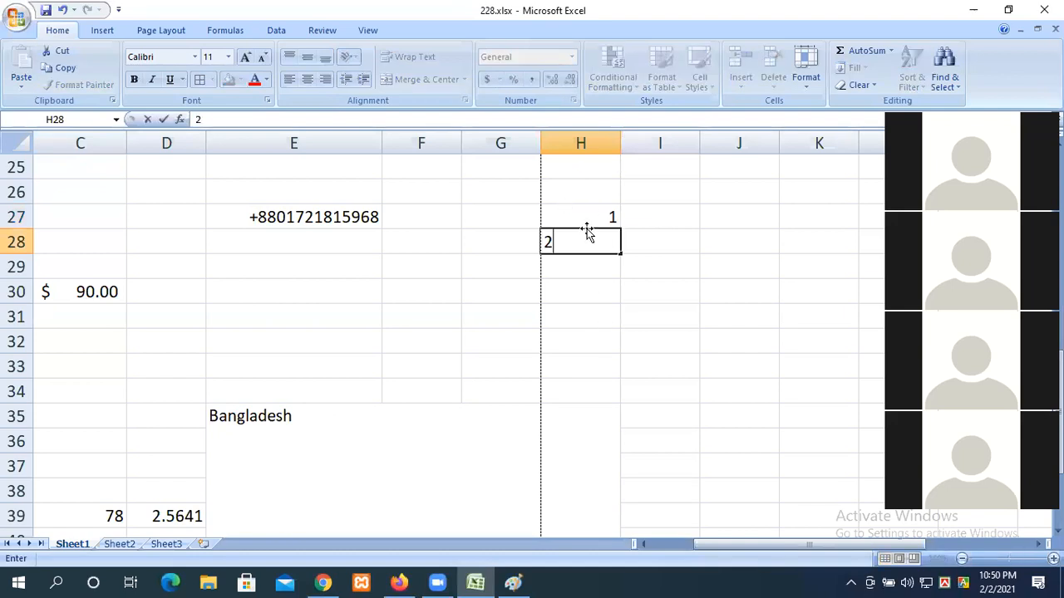
# Step: AutoFill H27:H28 down to H34 to get 1 through 8
pyautogui.moveTo(577, 212); pyautogui.dragTo(575, 230)
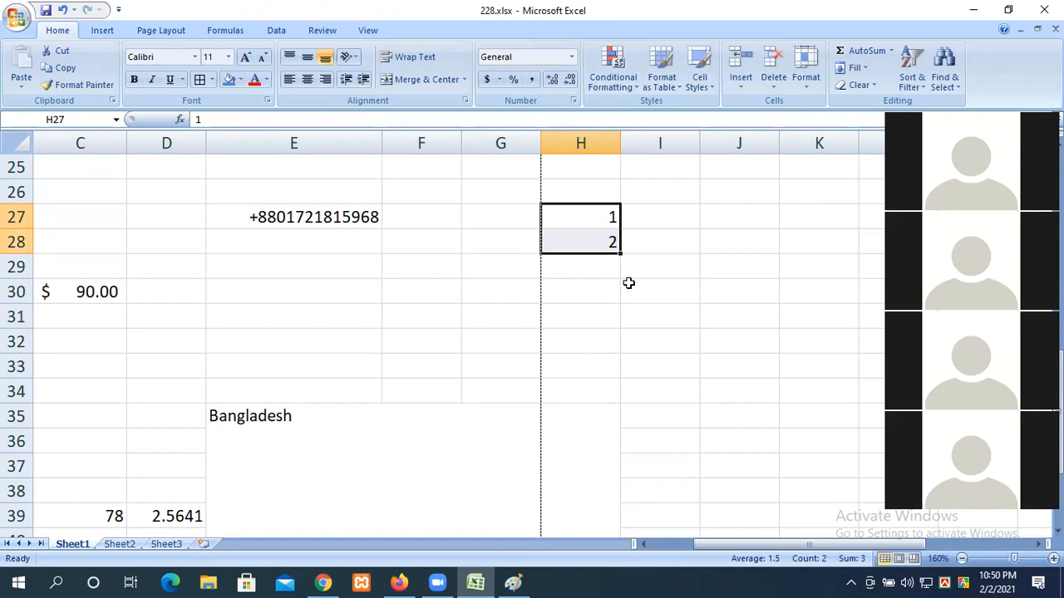
pyautogui.moveTo(618, 346); pyautogui.dragTo(619, 397)
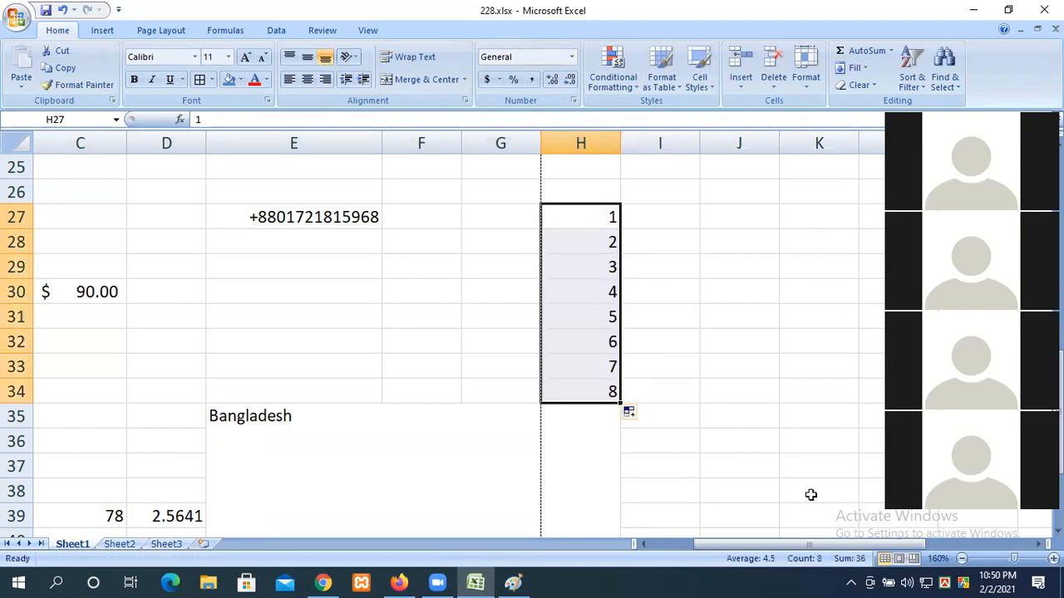
pyautogui.click(792, 319)
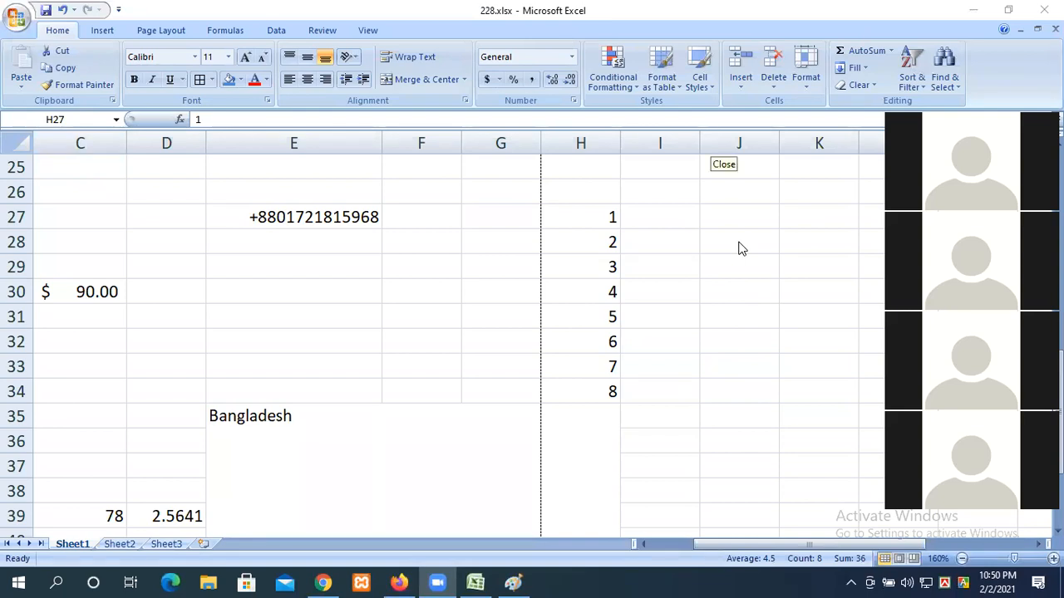
pyautogui.click(597, 243)
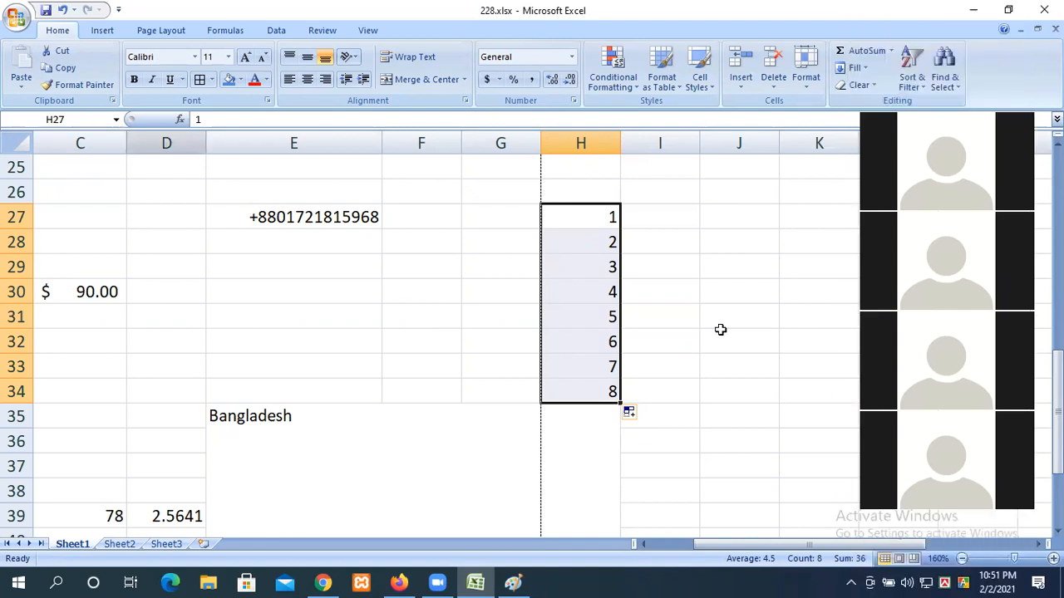
# Step: Enter 10 and 20 in I27:I28 and AutoFill down to I34 for 10–80
pyautogui.click(607, 239)
pyautogui.moveTo(598, 210); pyautogui.dragTo(605, 391)
pyautogui.click(658, 216)
pyautogui.write('10')
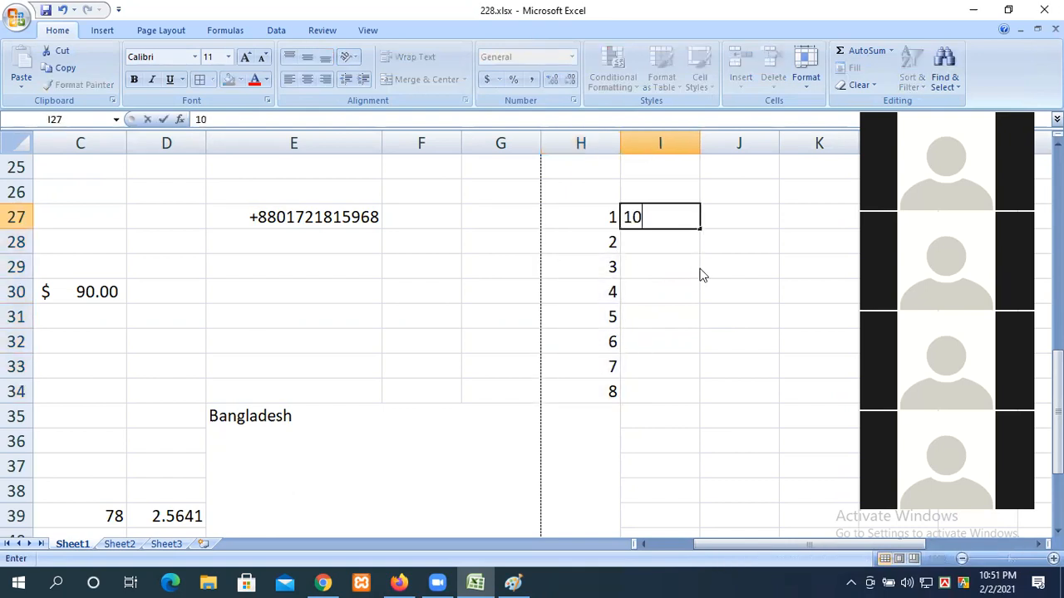
pyautogui.press('Return')
pyautogui.write('20')
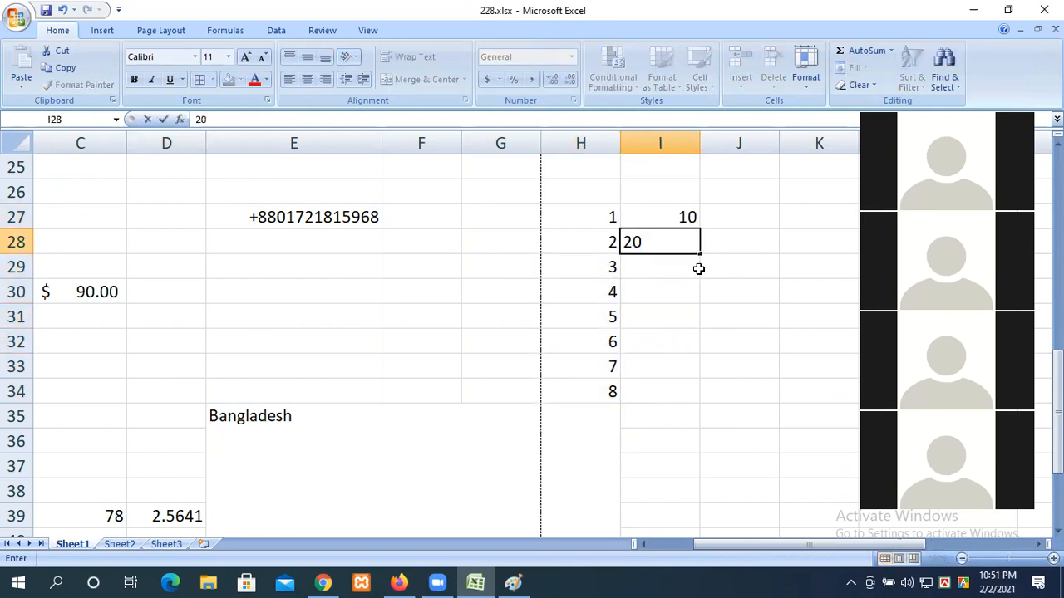
pyautogui.click(671, 214)
pyautogui.click(678, 264)
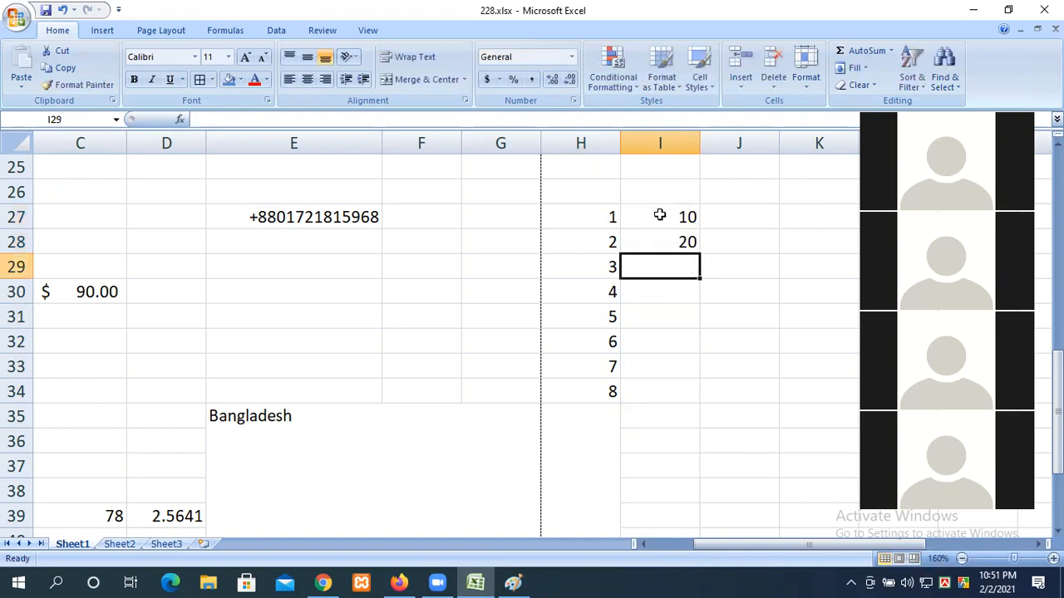
pyautogui.moveTo(659, 214); pyautogui.dragTo(673, 242)
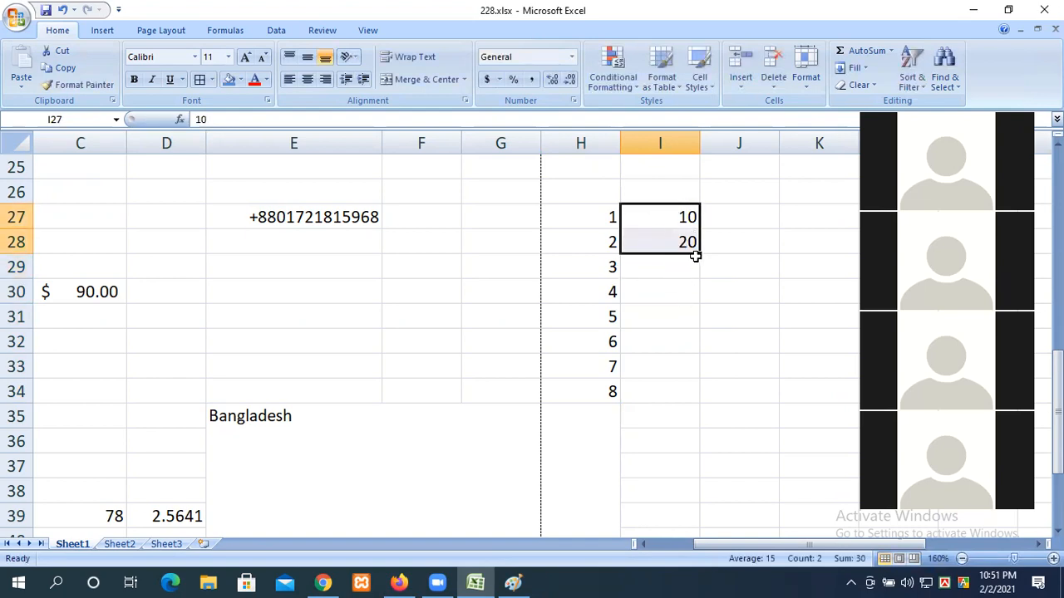
pyautogui.moveTo(698, 253); pyautogui.dragTo(686, 399)
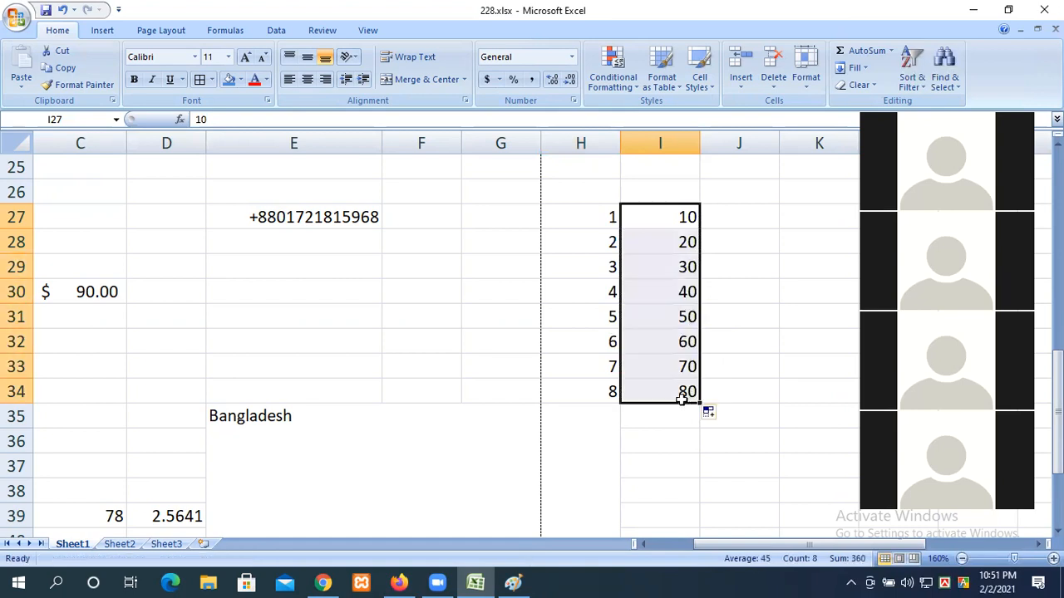
# Step: Enter 0.12 and 0.22 in J27:J28 and AutoFill down to J34 for 0.12–0.82
pyautogui.click(729, 216)
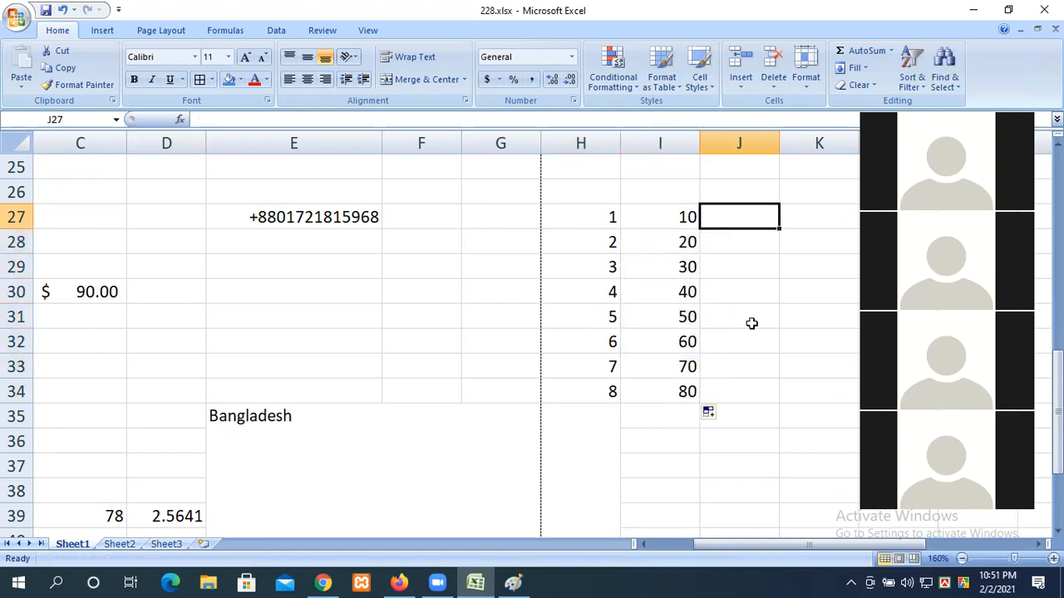
pyautogui.write('0.12')
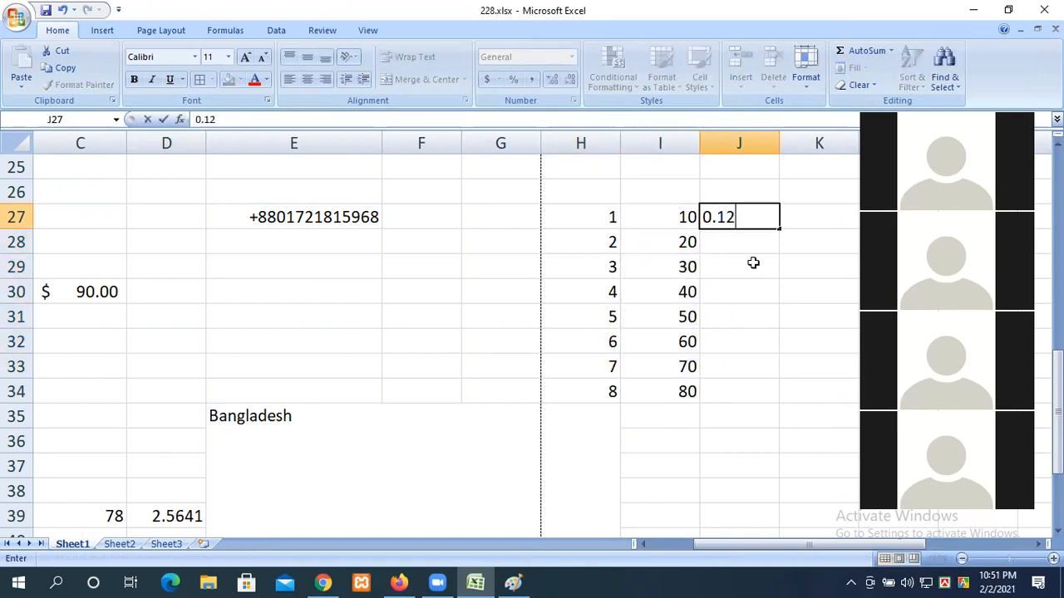
pyautogui.press('Return')
pyautogui.write('0.1')
pyautogui.write('22')
pyautogui.press('BackSpace')
pyautogui.press('BackSpace')
pyautogui.press('BackSpace')
pyautogui.write('22')
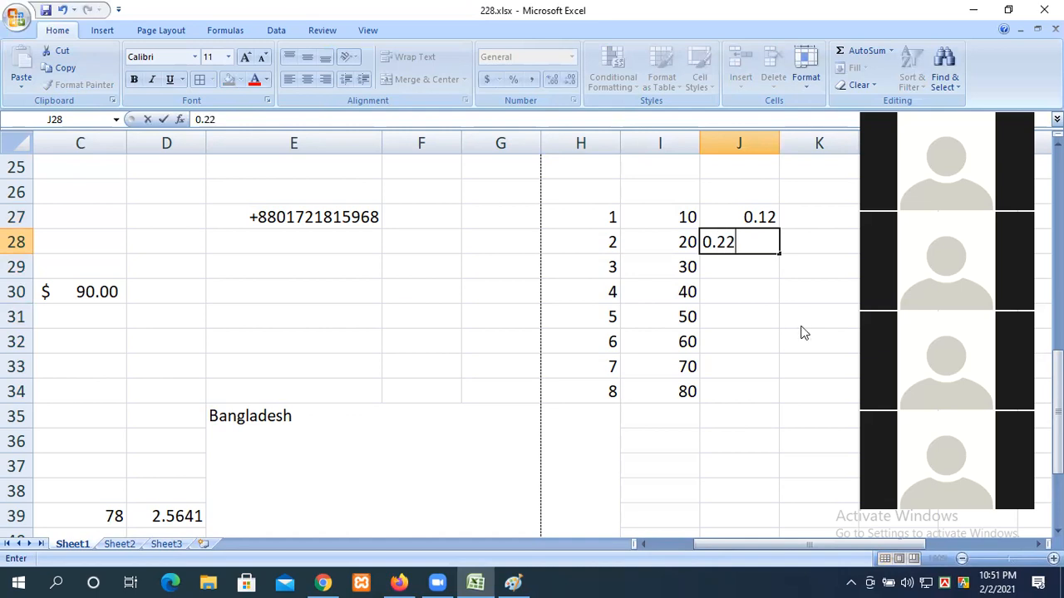
pyautogui.click(755, 312)
pyautogui.click(742, 226)
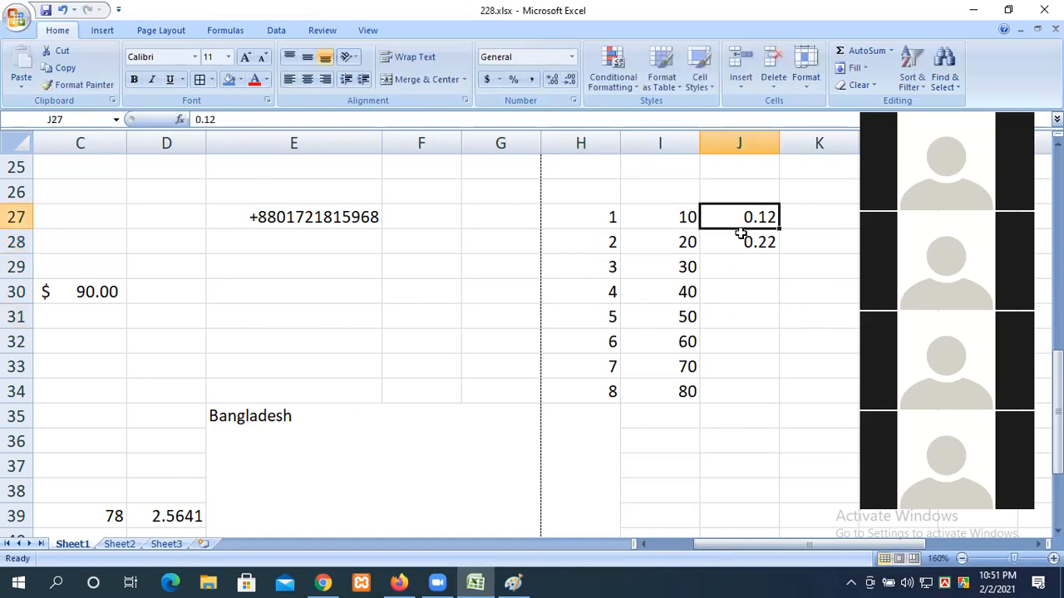
pyautogui.moveTo(741, 235); pyautogui.dragTo(782, 255)
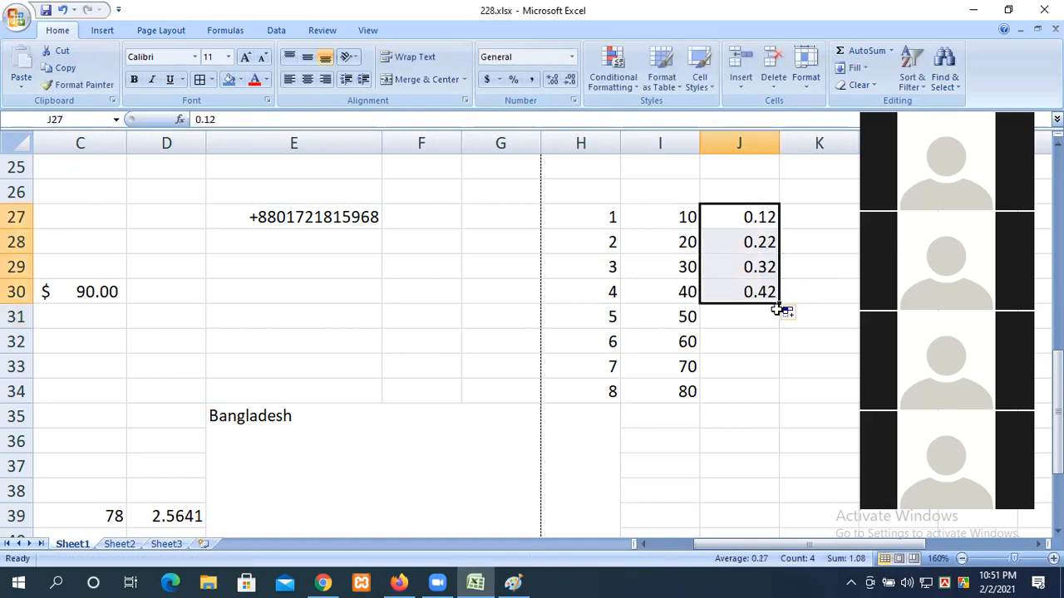
pyautogui.moveTo(779, 306); pyautogui.dragTo(779, 400)
pyautogui.click(720, 544)
pyautogui.moveTo(720, 545); pyautogui.dragTo(806, 544)
# Step: Type January in K27 and AutoFill down to K34 for January–August
pyautogui.click(408, 219)
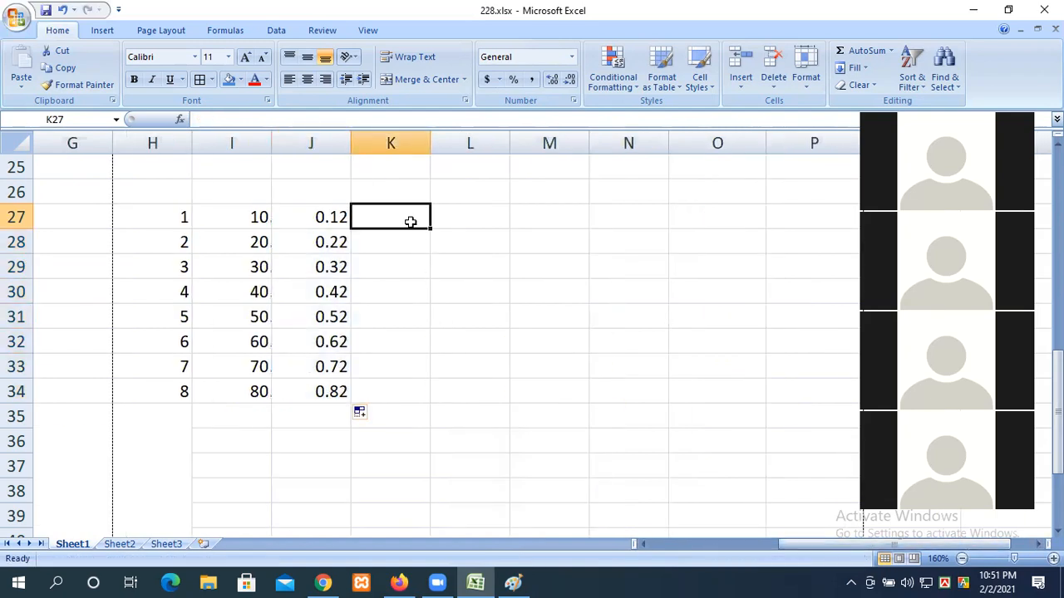
pyautogui.write('January')
pyautogui.press('Return')
pyautogui.click(416, 223)
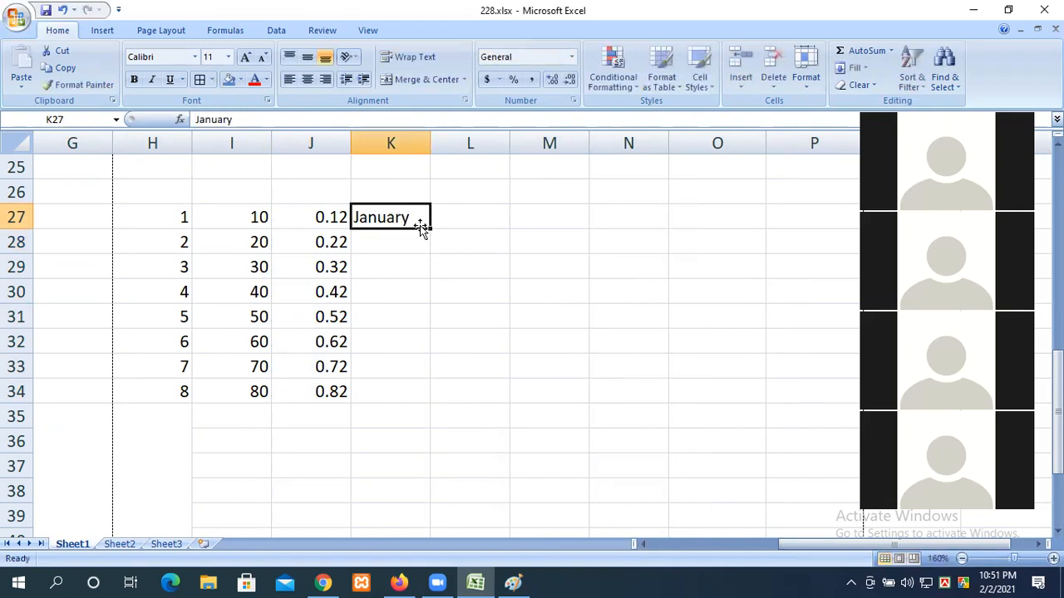
pyautogui.moveTo(429, 228); pyautogui.dragTo(420, 404)
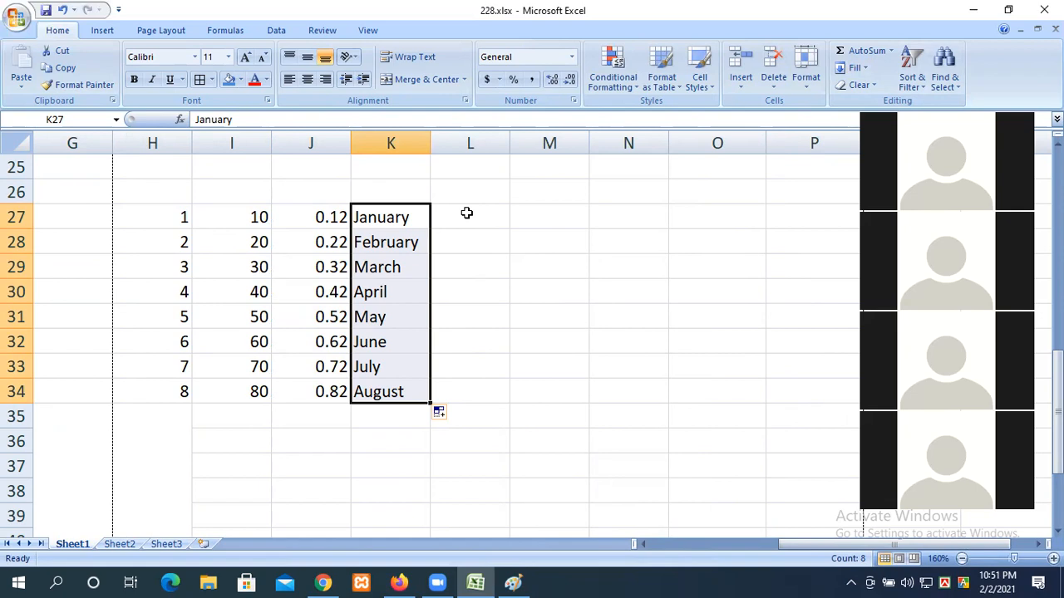
# Step: Type Sunday in L27 and AutoFill weekday names down to L42
pyautogui.click(467, 213)
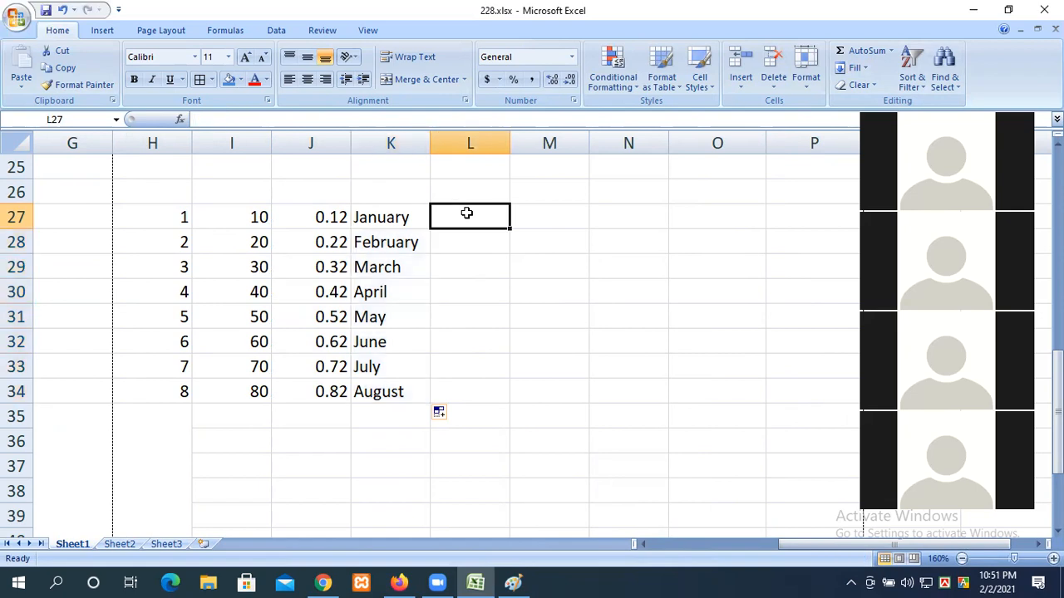
pyautogui.write('Sunday')
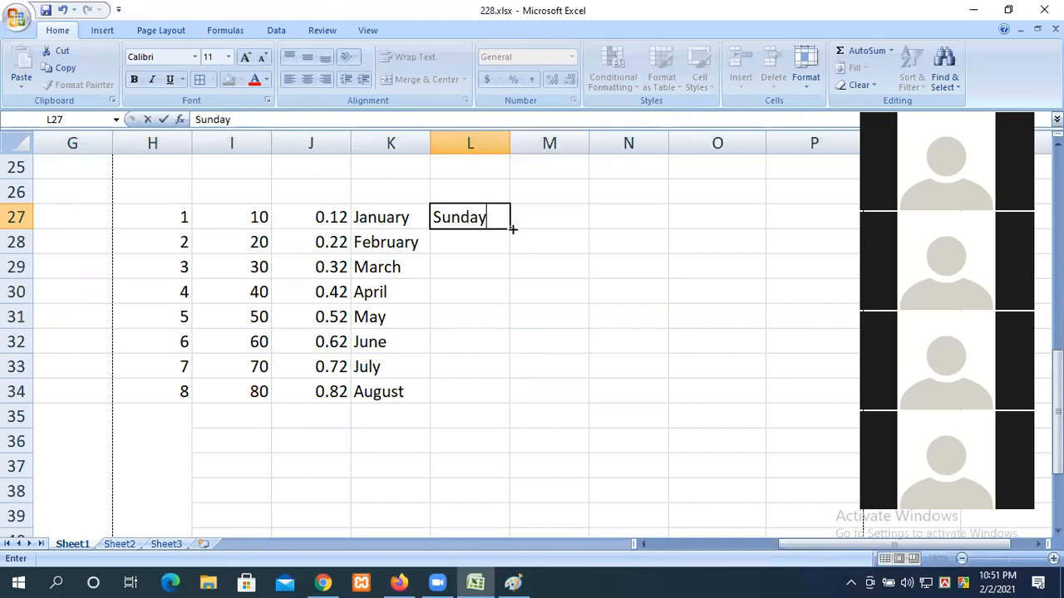
pyautogui.moveTo(512, 230); pyautogui.dragTo(513, 379)
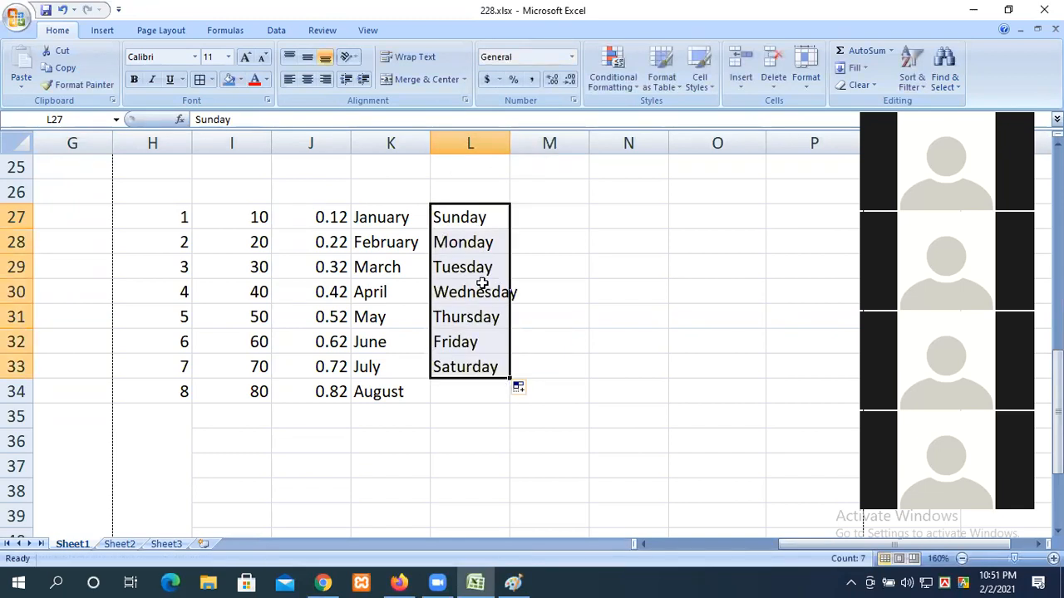
pyautogui.scroll(-2, 481, 285)
pyautogui.moveTo(508, 233); pyautogui.dragTo(510, 445)
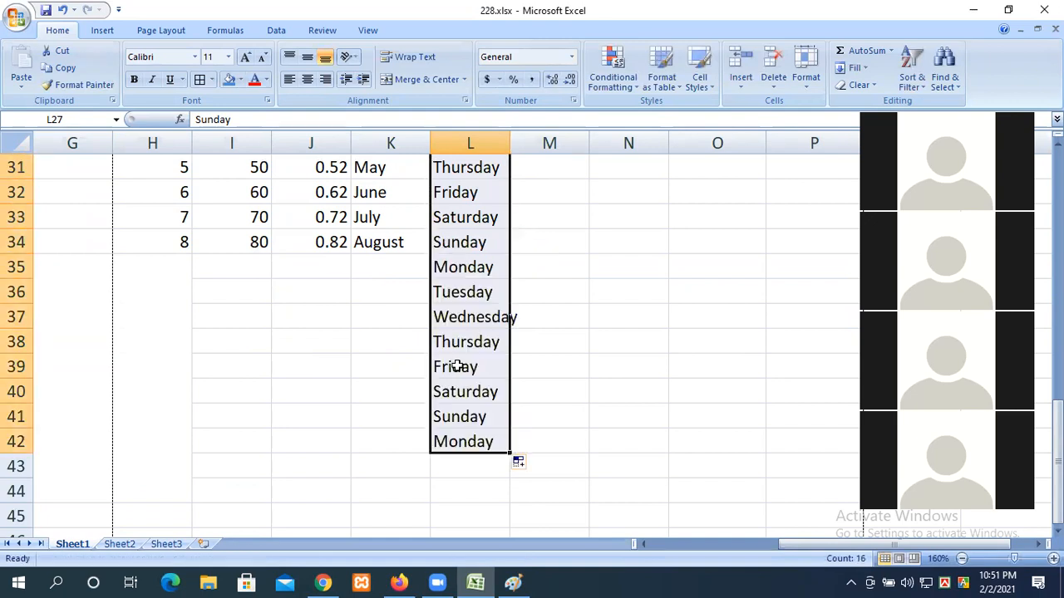
pyautogui.scroll(5, 448, 367)
pyautogui.scroll(-2, 456, 366)
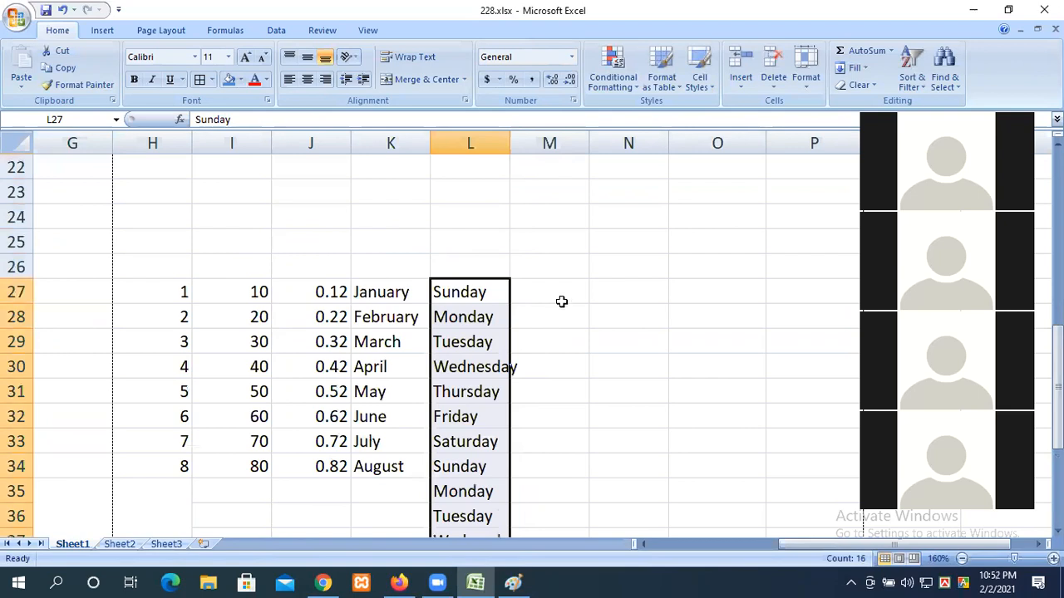
# Step: Enter the date 02/02/2021 in M27 and widen column M to fit it
pyautogui.click(560, 302)
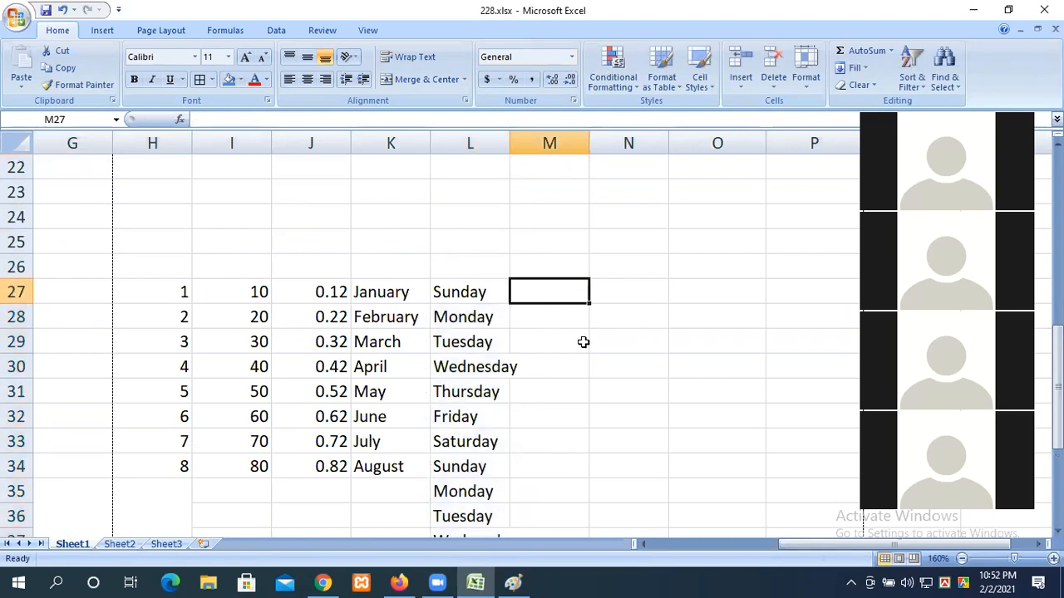
pyautogui.write('01')
pyautogui.press('BackSpace')
pyautogui.write('2')
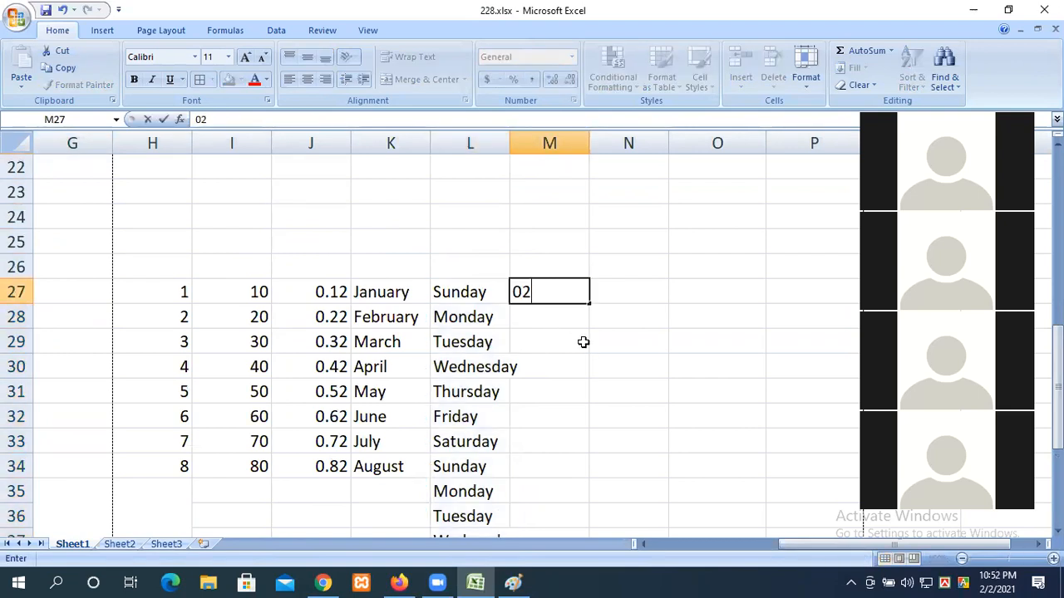
pyautogui.write('/02/2021')
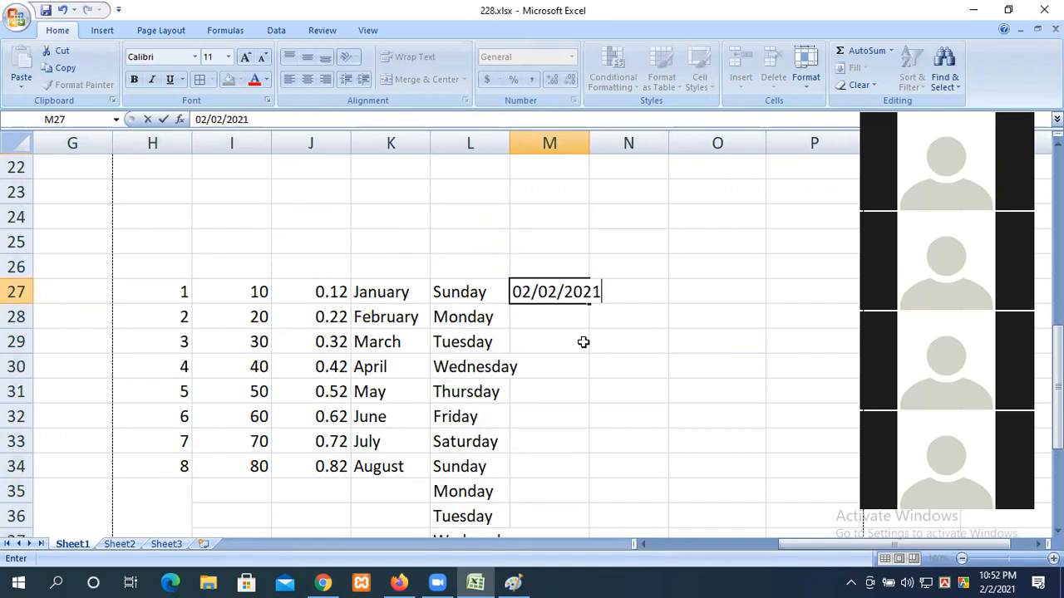
pyautogui.click(583, 342)
pyautogui.moveTo(589, 147); pyautogui.dragTo(623, 147)
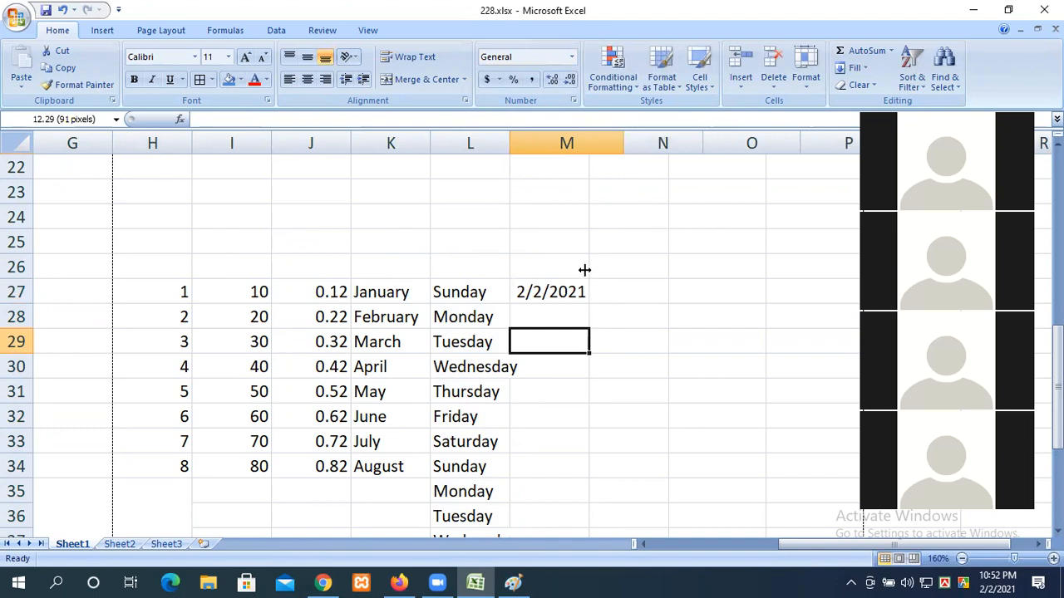
# Step: AutoFill the date from M27 down to M40 as consecutive days
pyautogui.click(577, 294)
pyautogui.moveTo(623, 304); pyautogui.dragTo(623, 423)
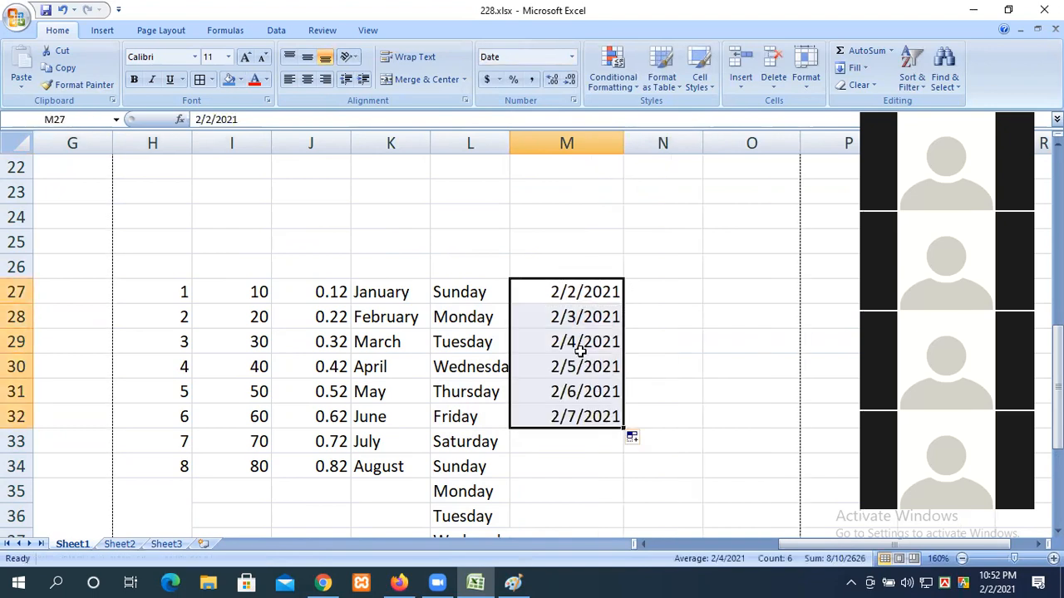
pyautogui.scroll(-3, 596, 383)
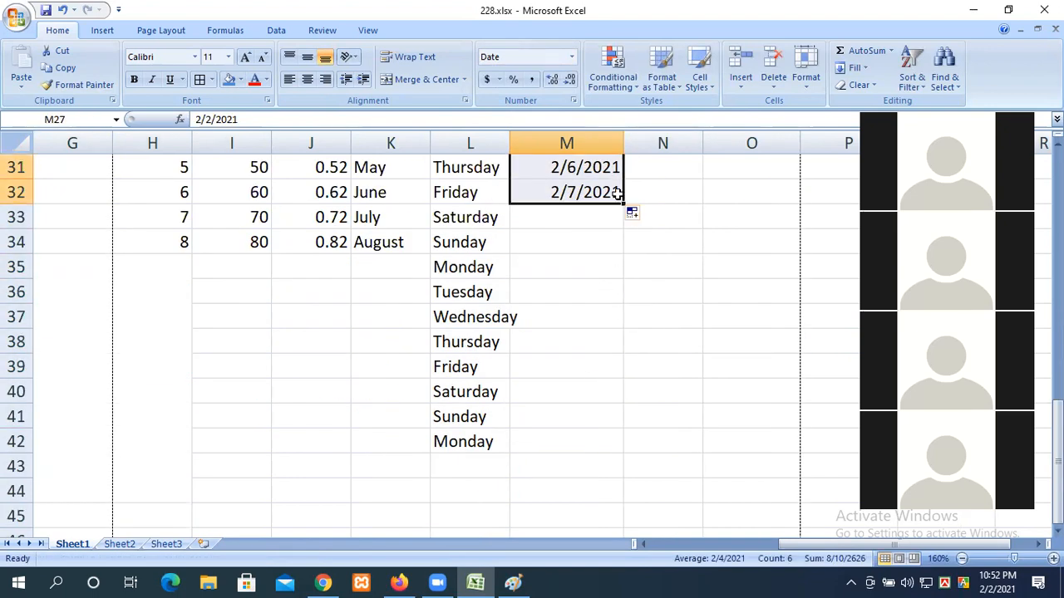
pyautogui.moveTo(621, 203); pyautogui.dragTo(617, 402)
pyautogui.scroll(3, 617, 402)
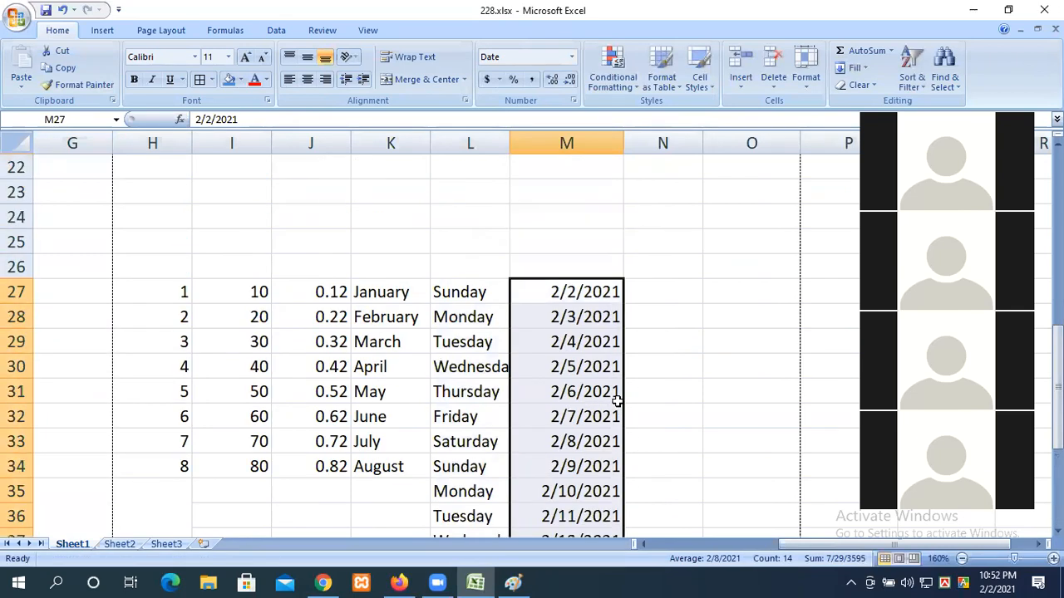
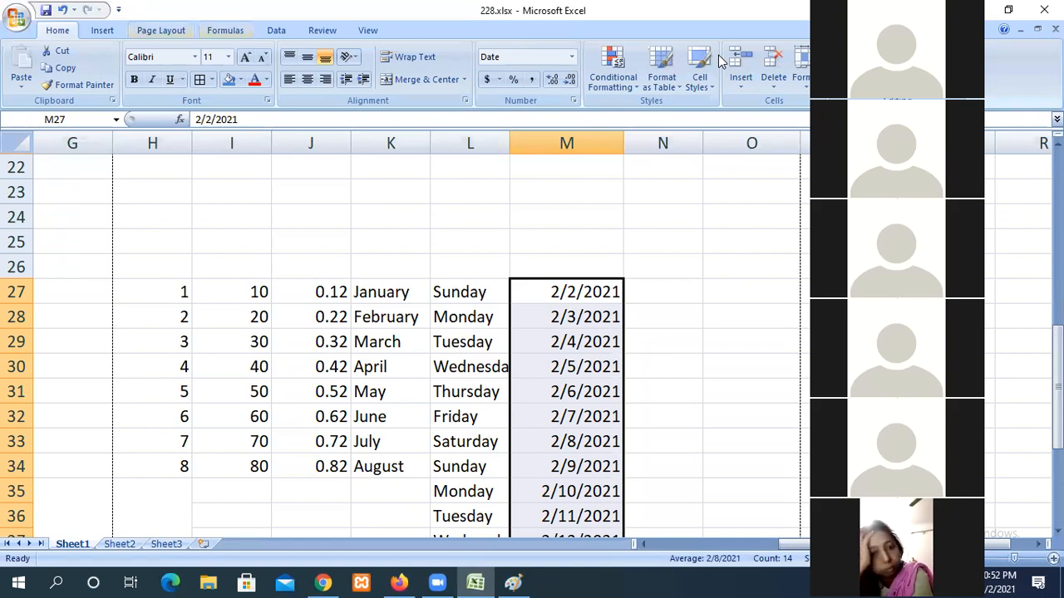
# Step: Select the dates in M27:M40 and bring up their right-click menu
pyautogui.click(645, 336)
pyautogui.moveTo(577, 304); pyautogui.dragTo(585, 491)
pyautogui.scroll(-3, 698, 366)
pyautogui.moveTo(587, 391); pyautogui.dragTo(533, 189)
pyautogui.rightClick(565, 258)
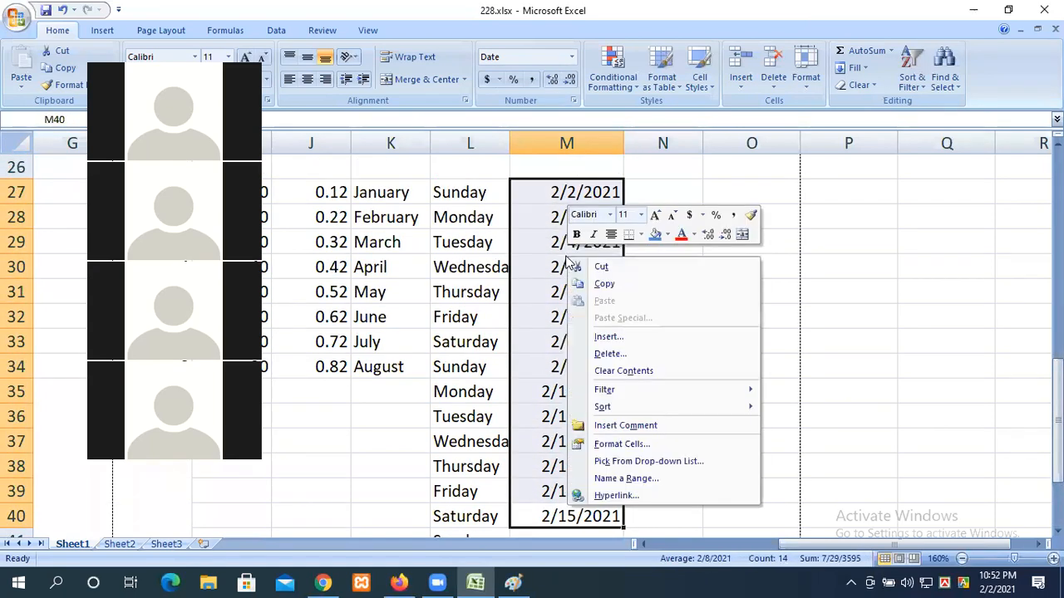
# Step: Open Format Cells for the dates and preview the 3/14, long weekday and 03/14/01 types
pyautogui.click(605, 445)
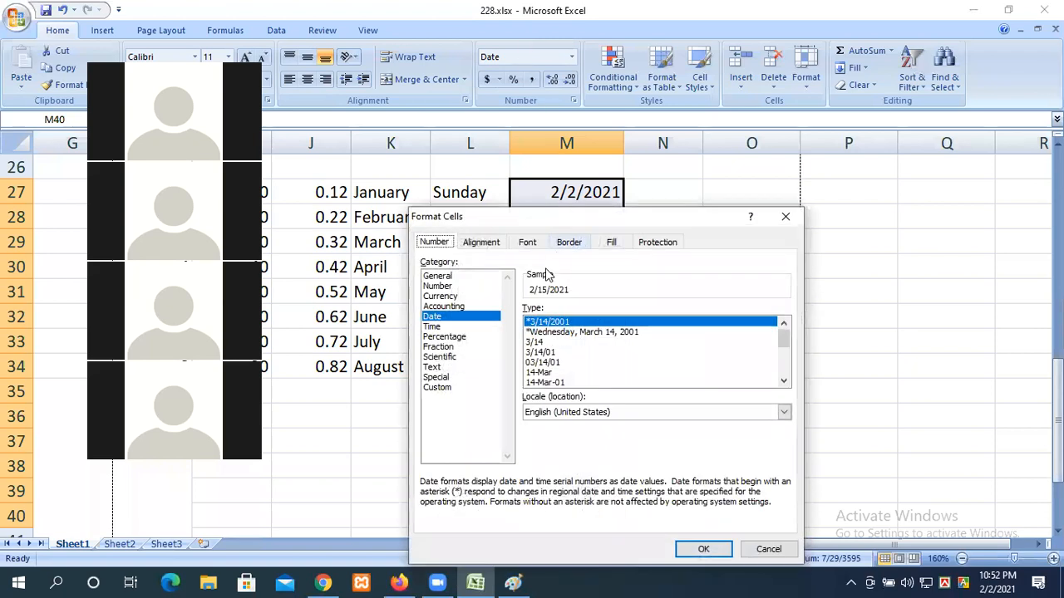
pyautogui.moveTo(557, 214); pyautogui.dragTo(642, 130)
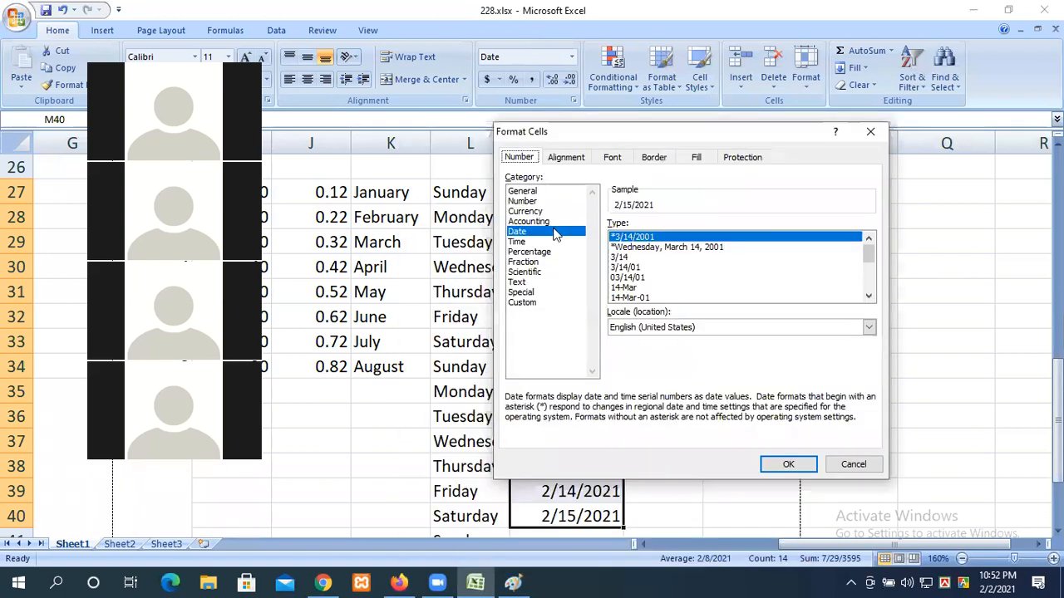
pyautogui.click(630, 256)
pyautogui.click(631, 247)
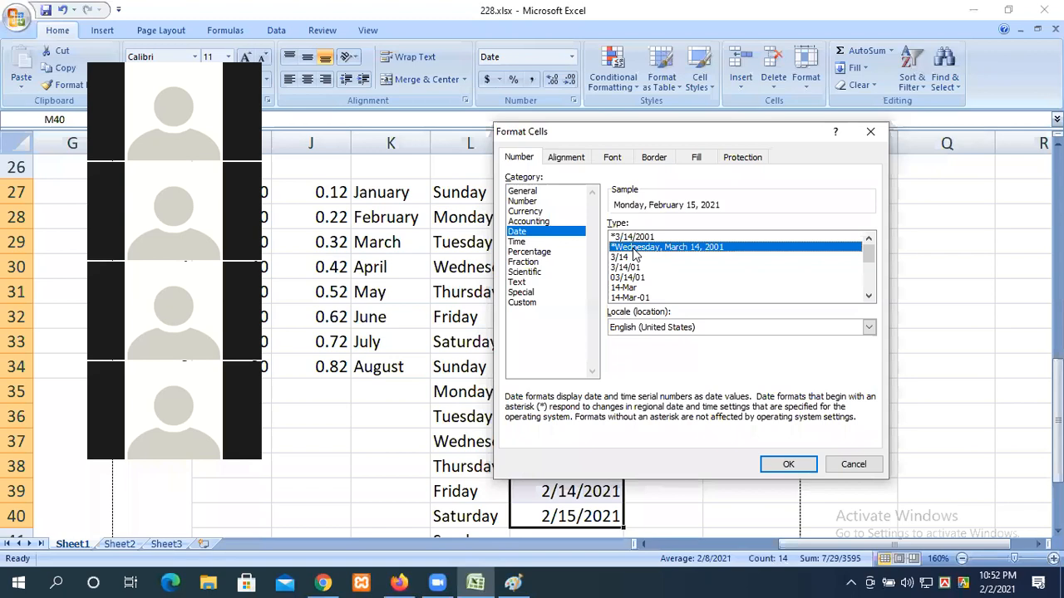
pyautogui.click(627, 277)
# Step: Browse the rest of the Date type list, then close Format Cells without applying any format
pyautogui.scroll(-2, 636, 277)
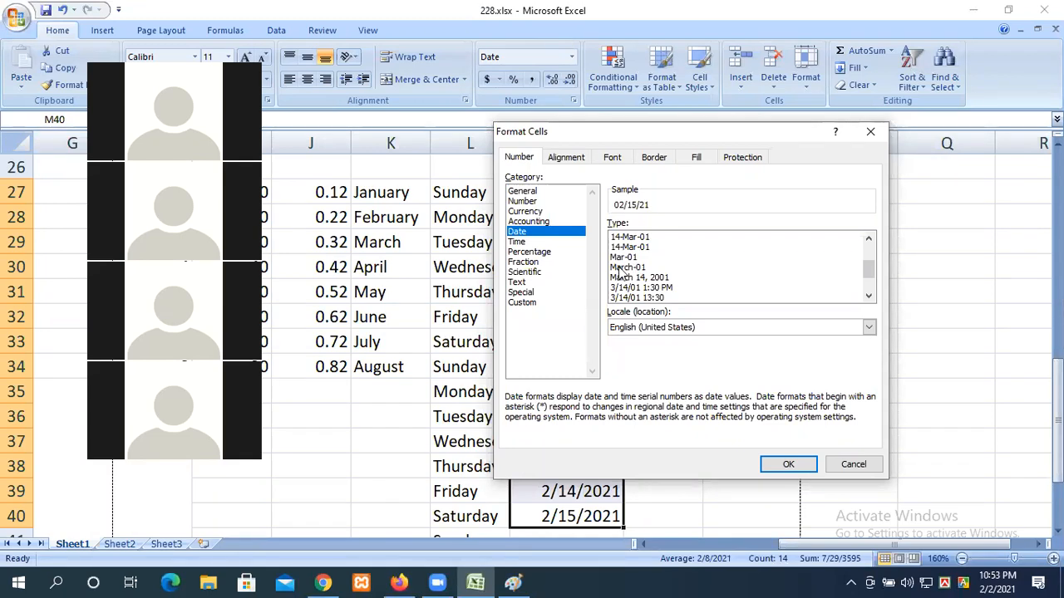
pyautogui.scroll(-2, 635, 261)
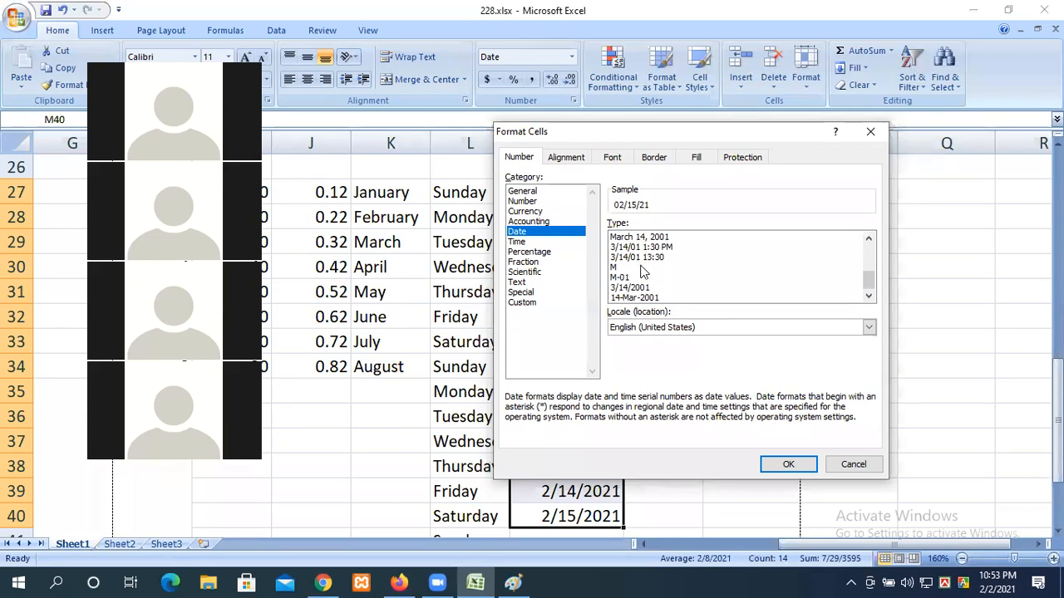
pyautogui.scroll(2, 652, 300)
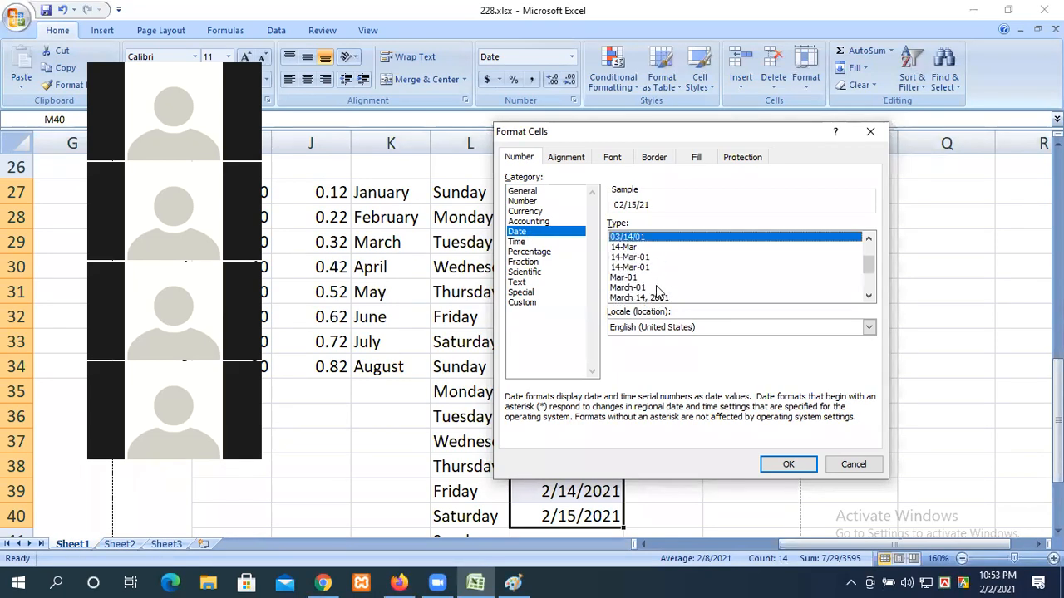
pyautogui.scroll(-2, 656, 285)
pyautogui.scroll(4, 656, 285)
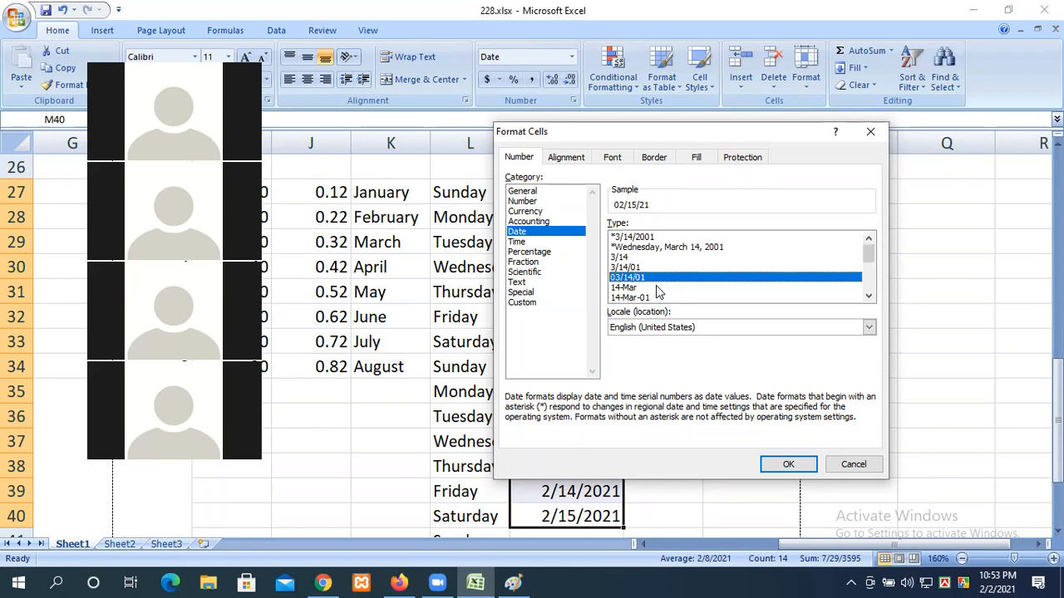
pyautogui.scroll(-1, 656, 285)
pyautogui.scroll(-3, 656, 285)
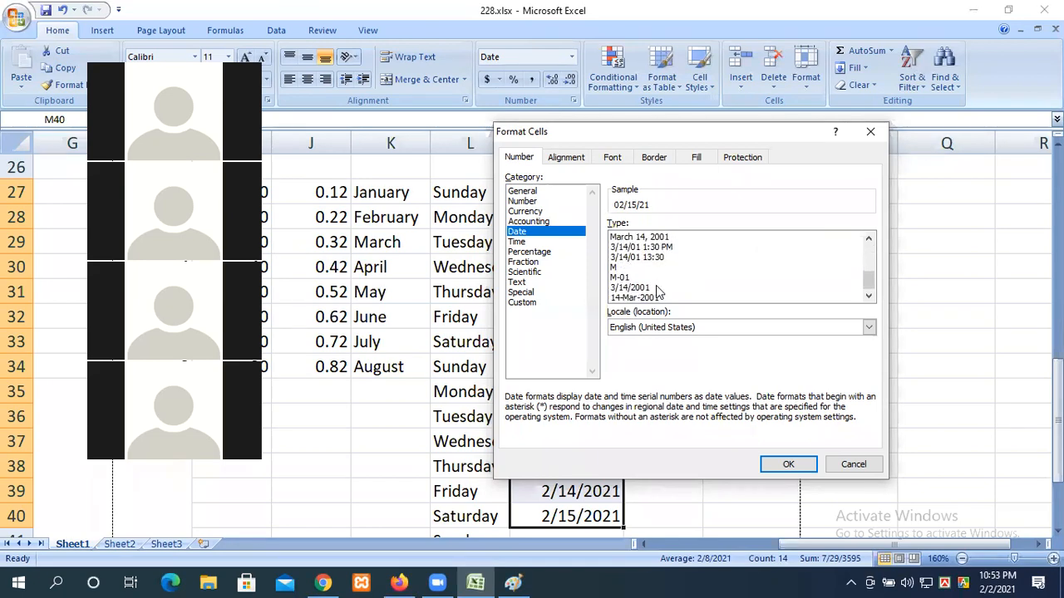
pyautogui.scroll(1, 656, 290)
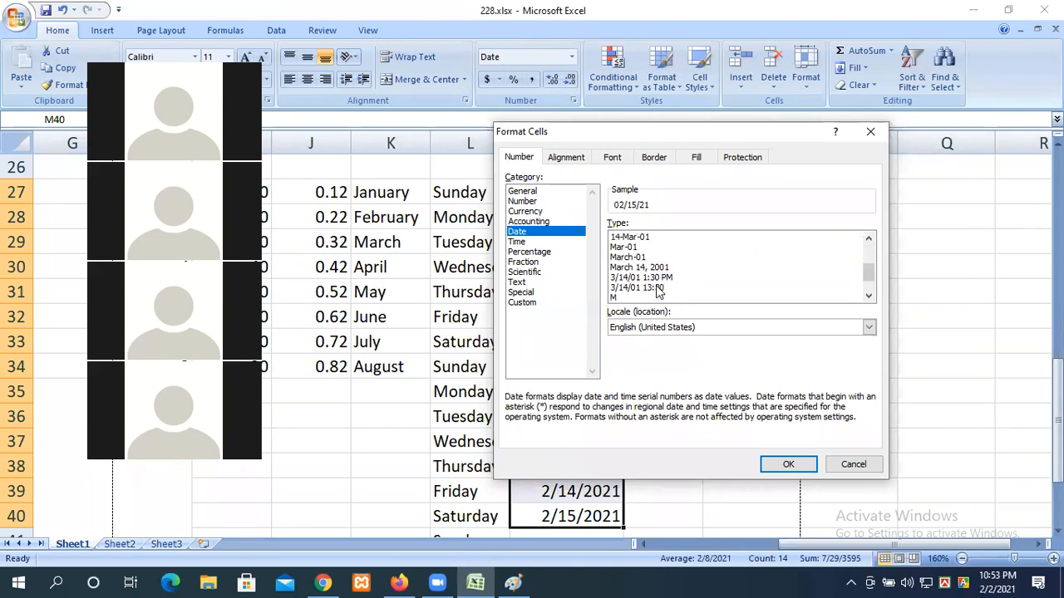
pyautogui.scroll(3, 657, 288)
pyautogui.scroll(1, 655, 289)
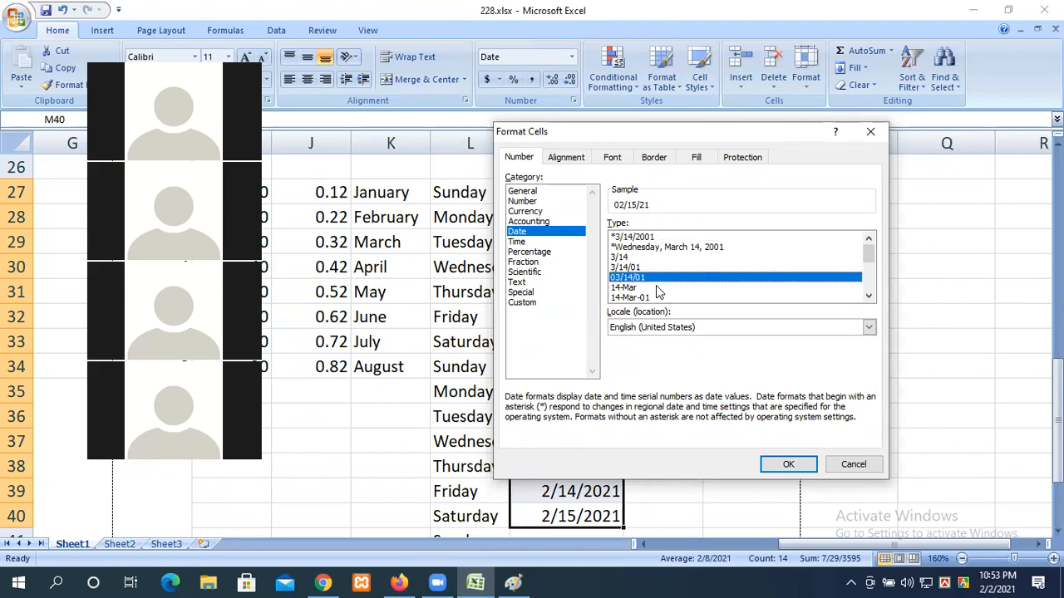
pyautogui.click(870, 135)
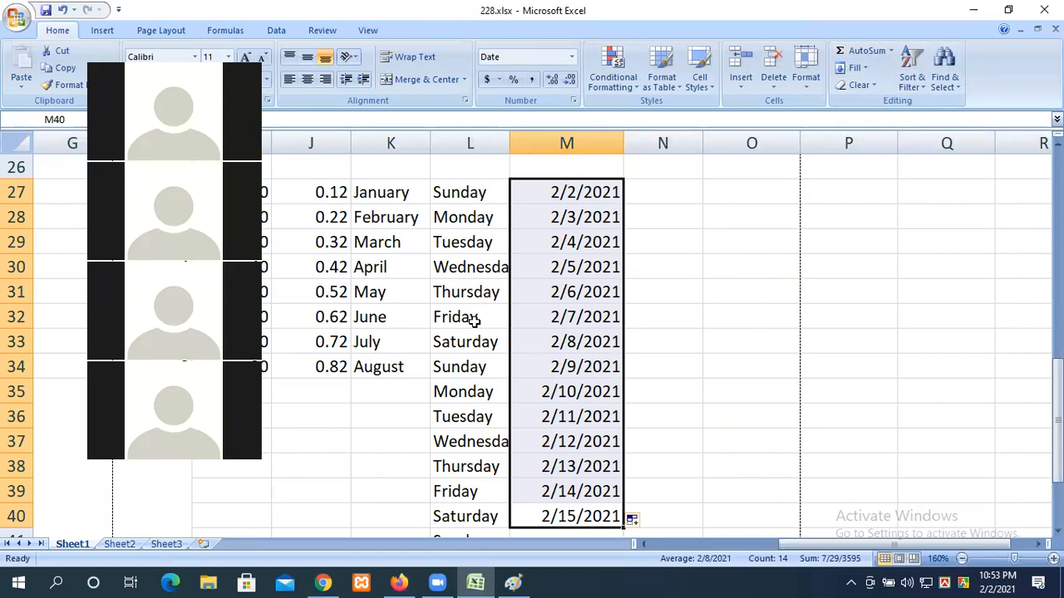
# Step: Enter 1 in cell O27
pyautogui.click(734, 192)
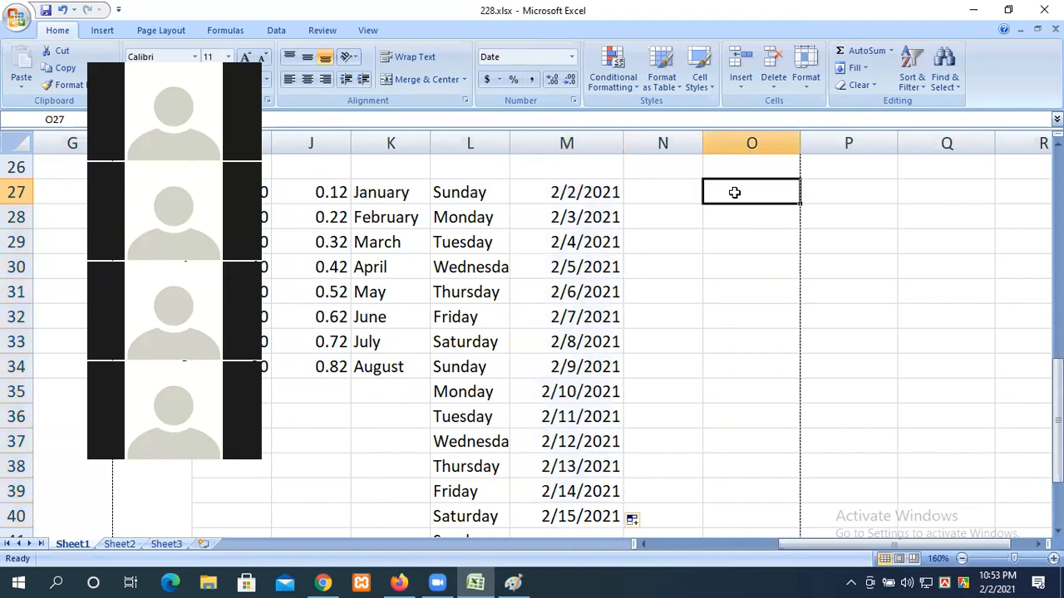
pyautogui.write('1')
pyautogui.click(672, 299)
# Step: Select O27:O39, try Fill Down and undo it, then open Fill > Series
pyautogui.moveTo(751, 192); pyautogui.dragTo(755, 489)
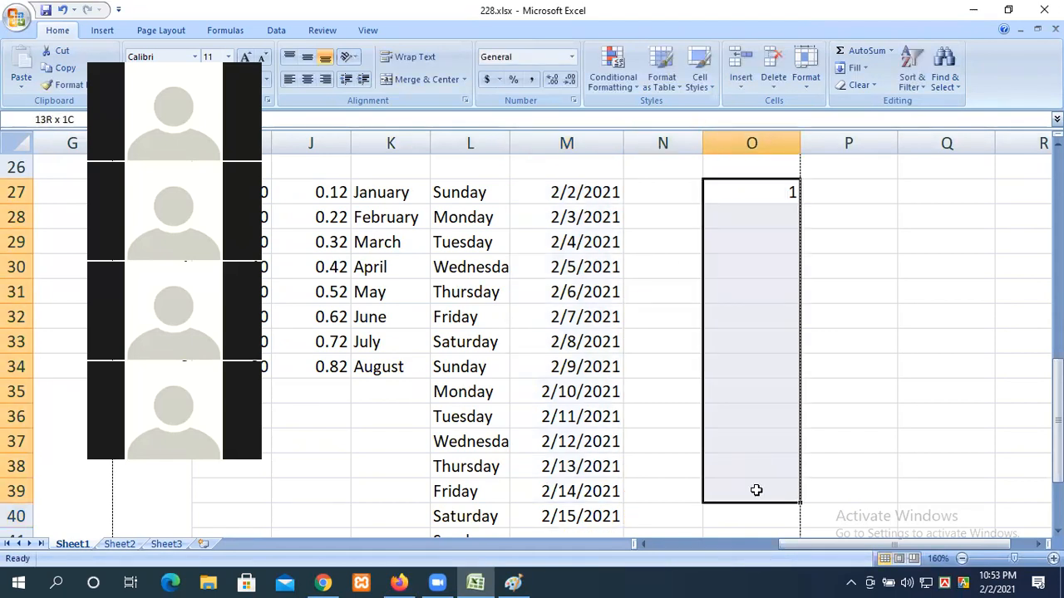
pyautogui.click(855, 67)
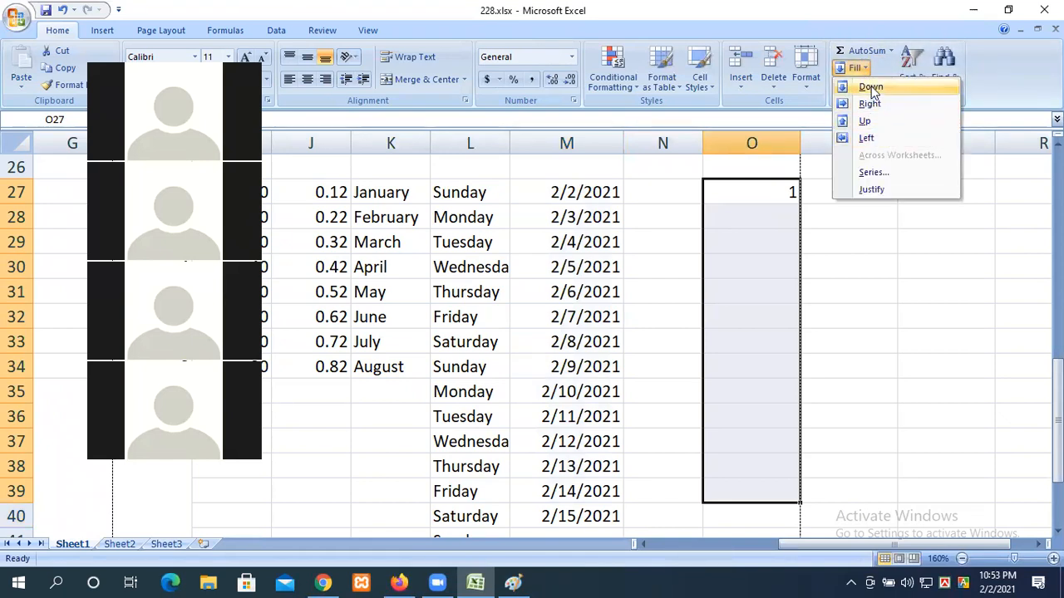
pyautogui.click(871, 87)
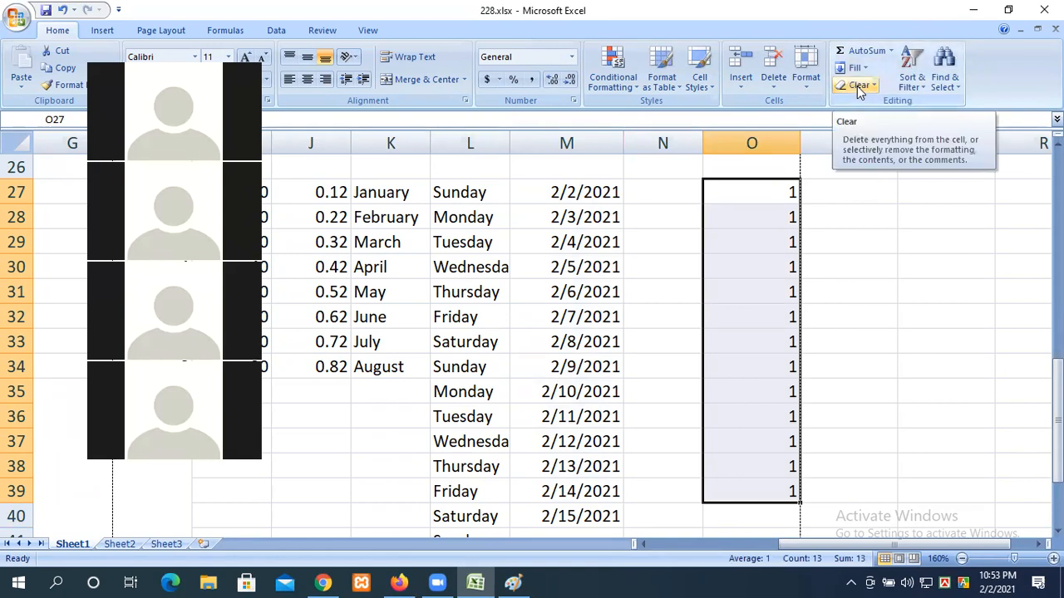
pyautogui.hotkey('ctrl', 'z')
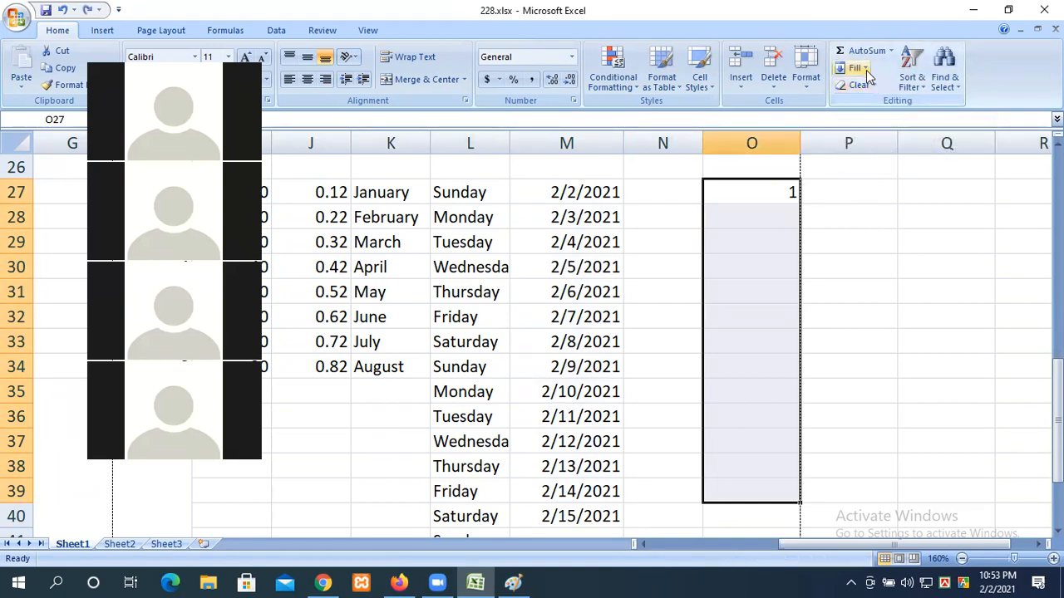
pyautogui.click(859, 68)
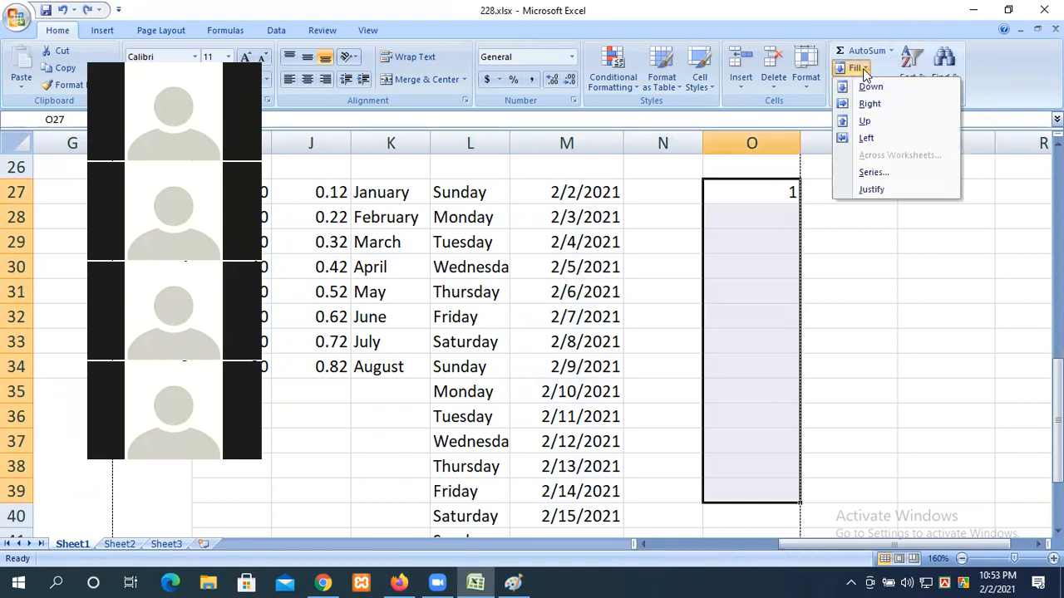
pyautogui.click(881, 176)
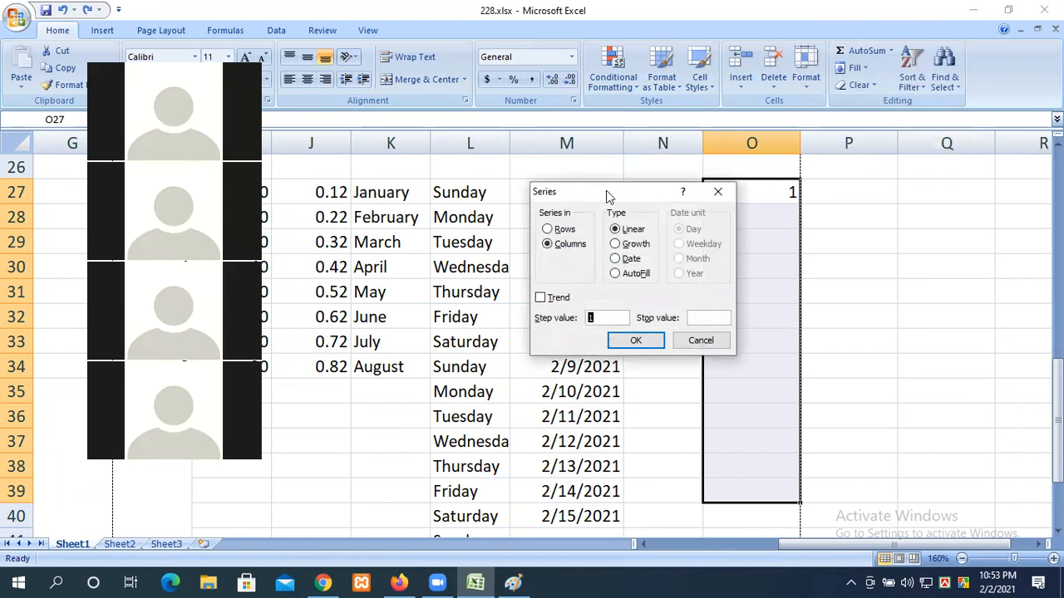
# Step: Accept a linear column series with step 1, filling O27:O39 with 1 to 13
pyautogui.moveTo(606, 191); pyautogui.dragTo(894, 151)
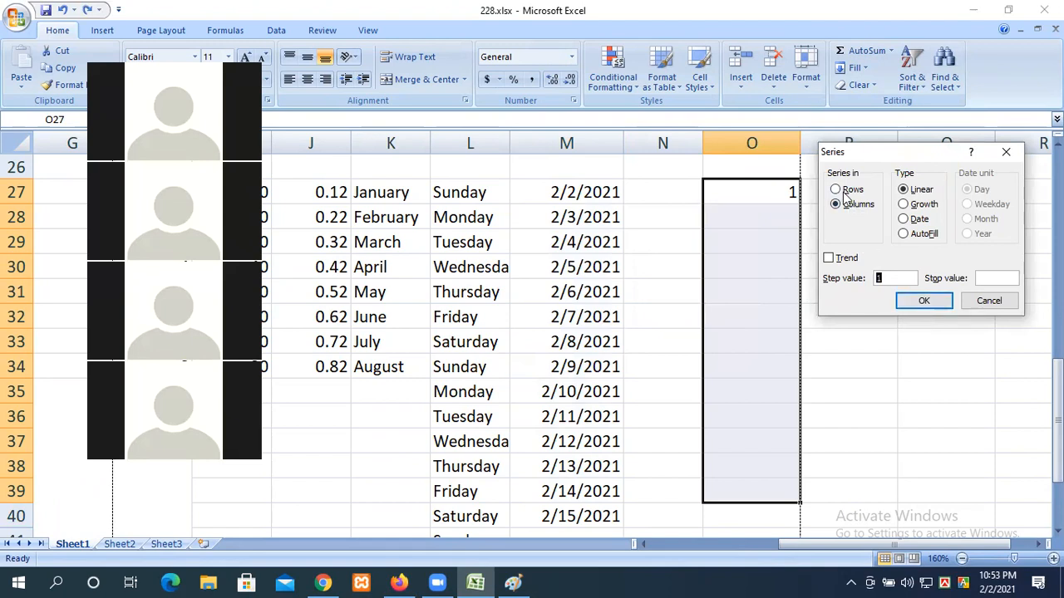
pyautogui.click(923, 304)
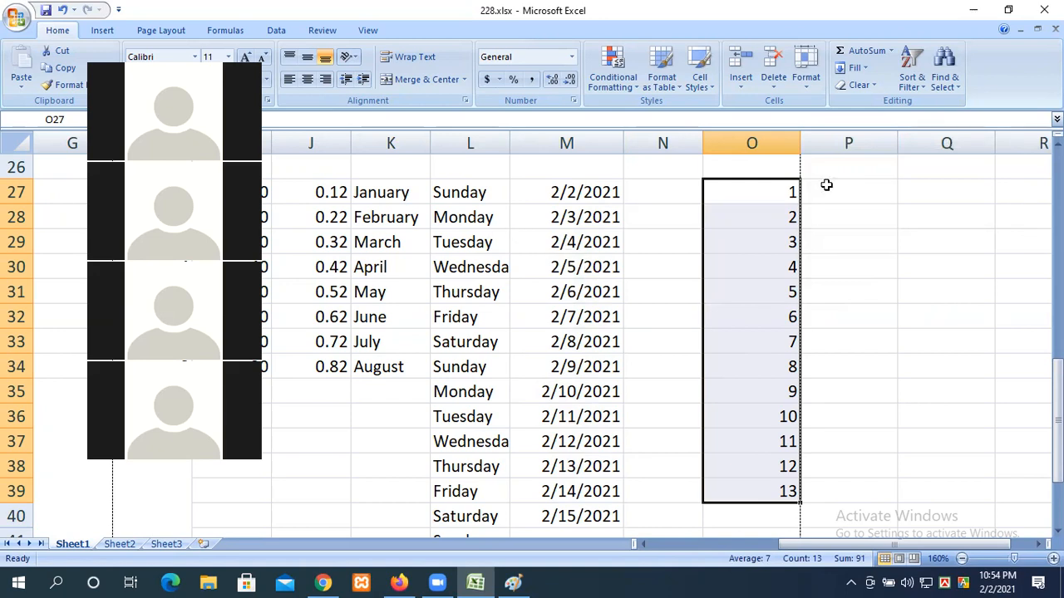
pyautogui.scroll(8, 789, 298)
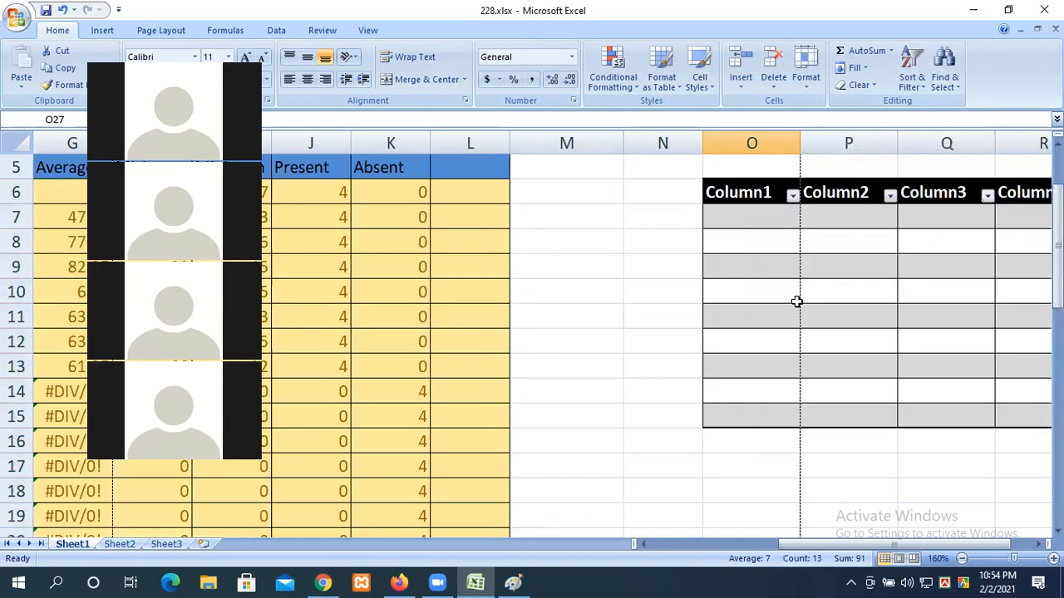
# Step: Type 1 in M1 and fill all of column M with a linear 1, 2, 3… series
pyautogui.click(562, 143)
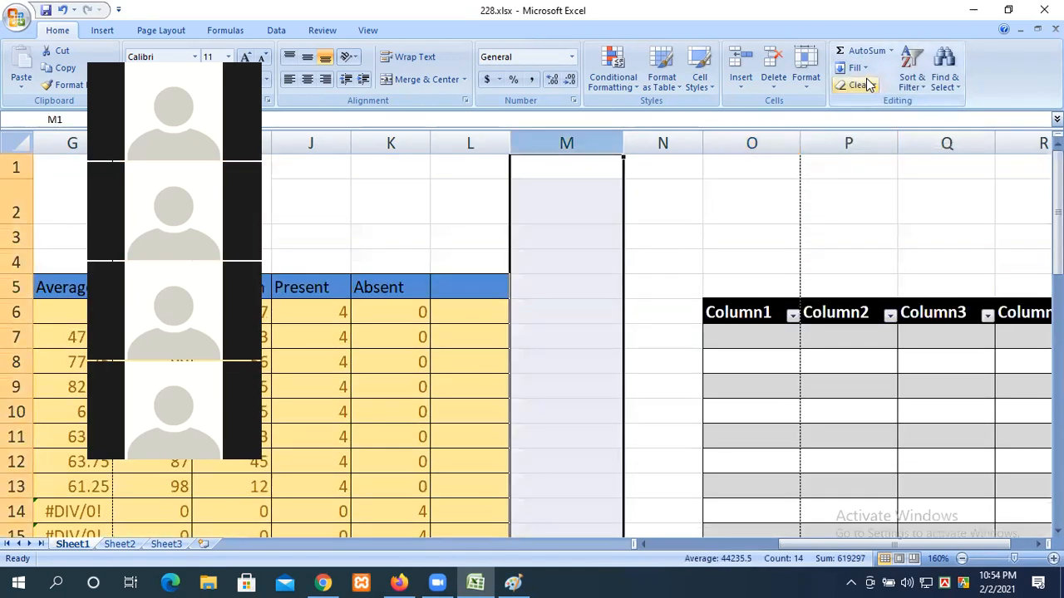
pyautogui.click(566, 171)
pyautogui.write('1')
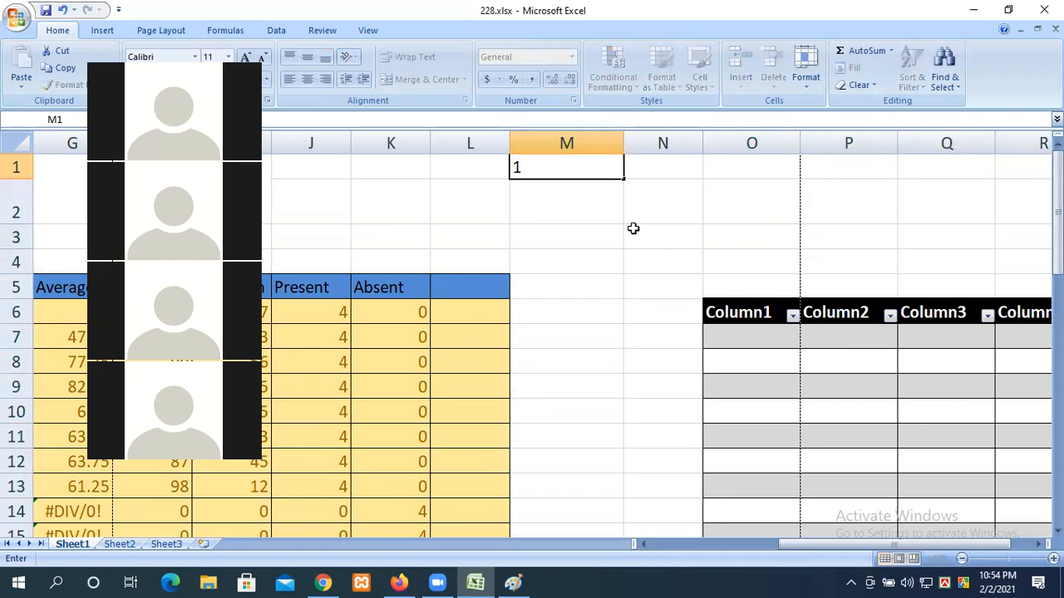
pyautogui.click(566, 143)
pyautogui.click(854, 67)
pyautogui.click(873, 172)
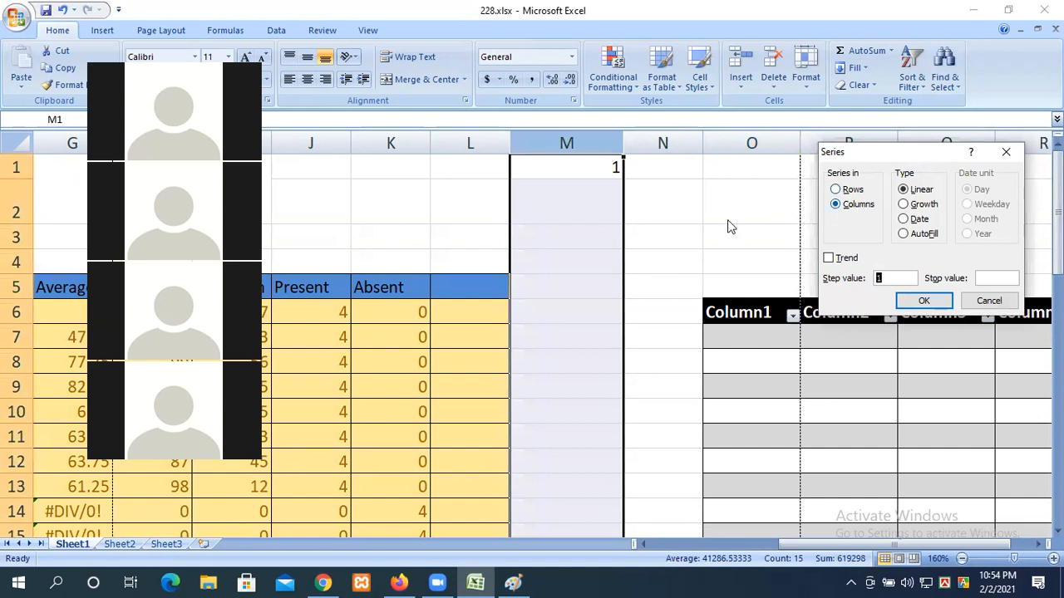
pyautogui.click(922, 303)
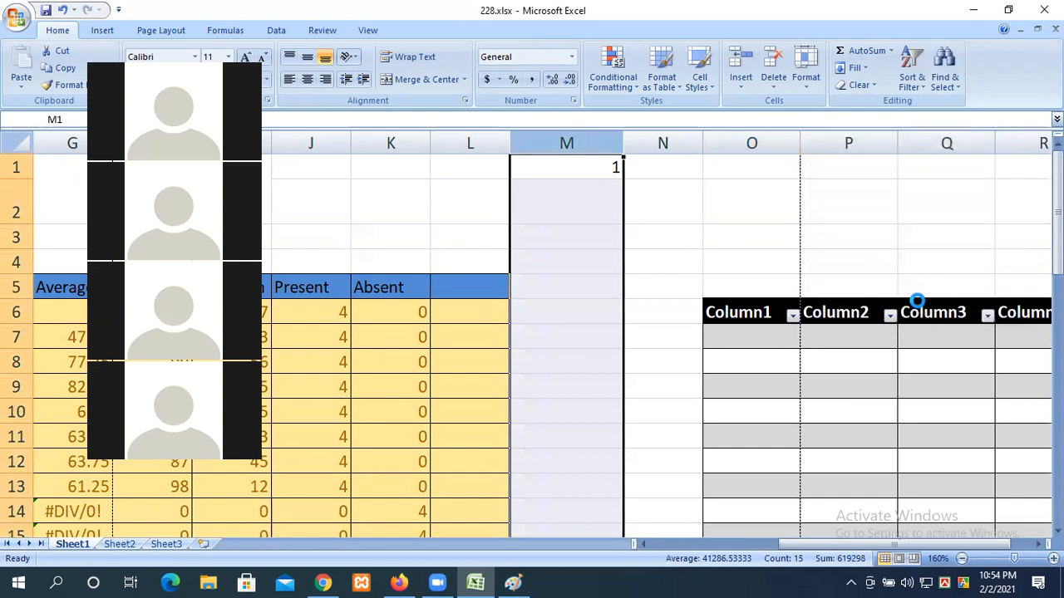
# Step: Undo the full-column series with Ctrl+Z, leaving only 1 in M1 and the dates intact
pyautogui.scroll(-9, 611, 241)
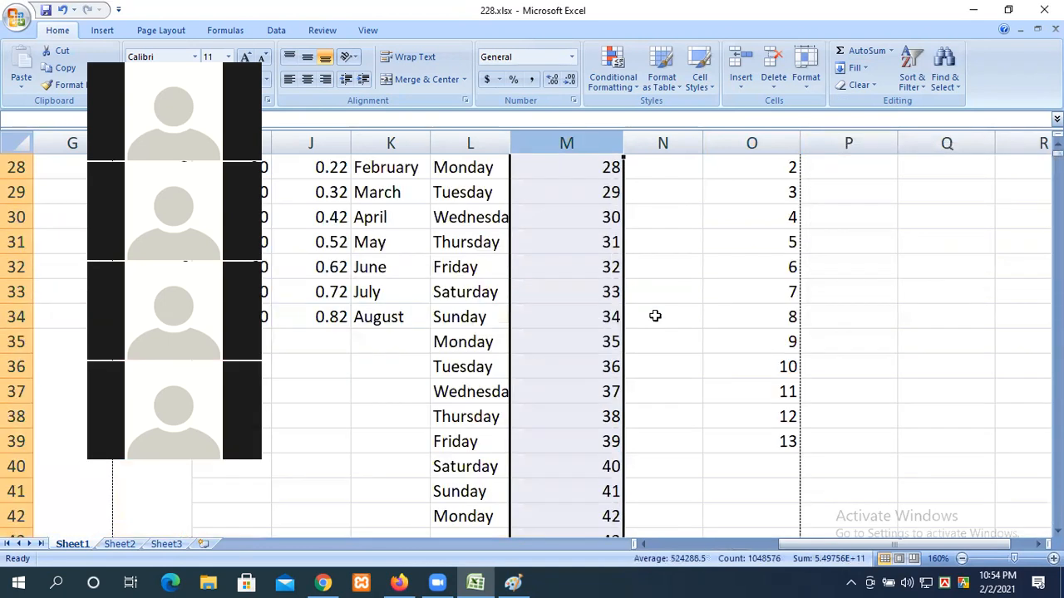
pyautogui.scroll(-7, 591, 321)
pyautogui.scroll(-10, 605, 357)
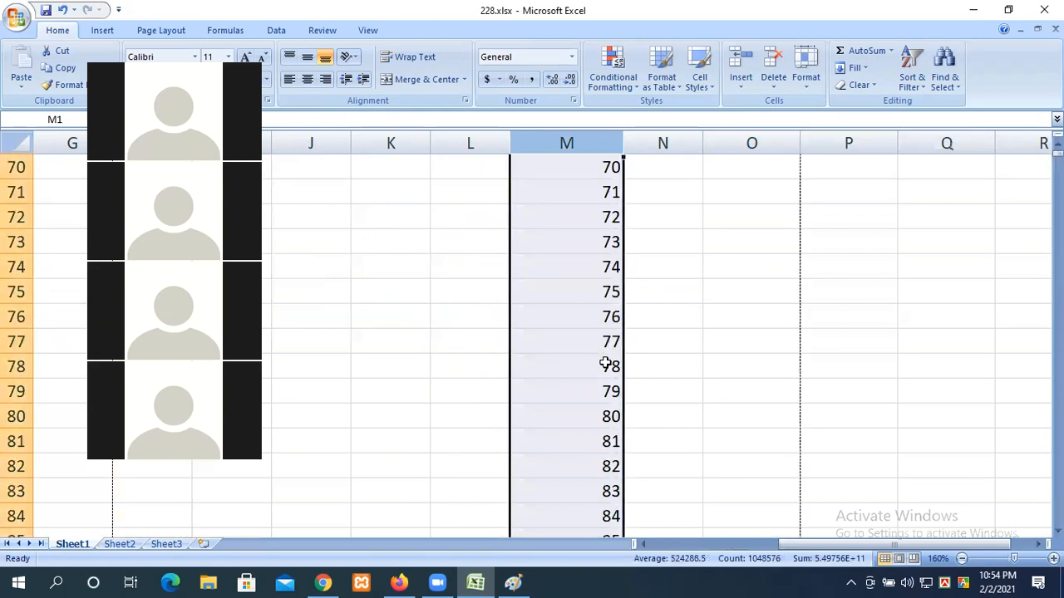
pyautogui.scroll(20, 600, 432)
pyautogui.scroll(3, 601, 436)
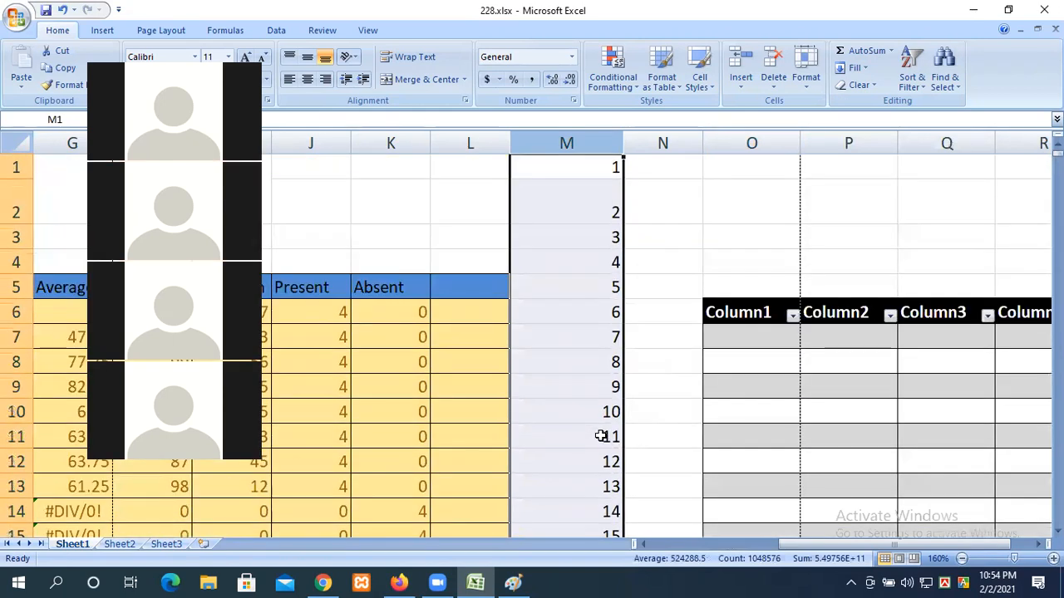
pyautogui.click(674, 317)
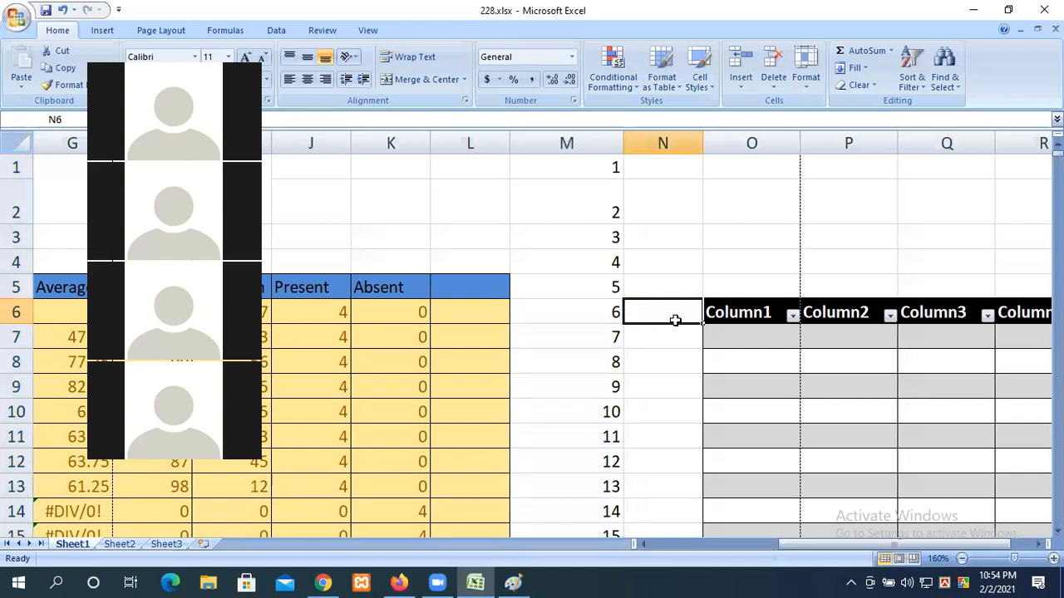
pyautogui.hotkey('ctrl', 'z')
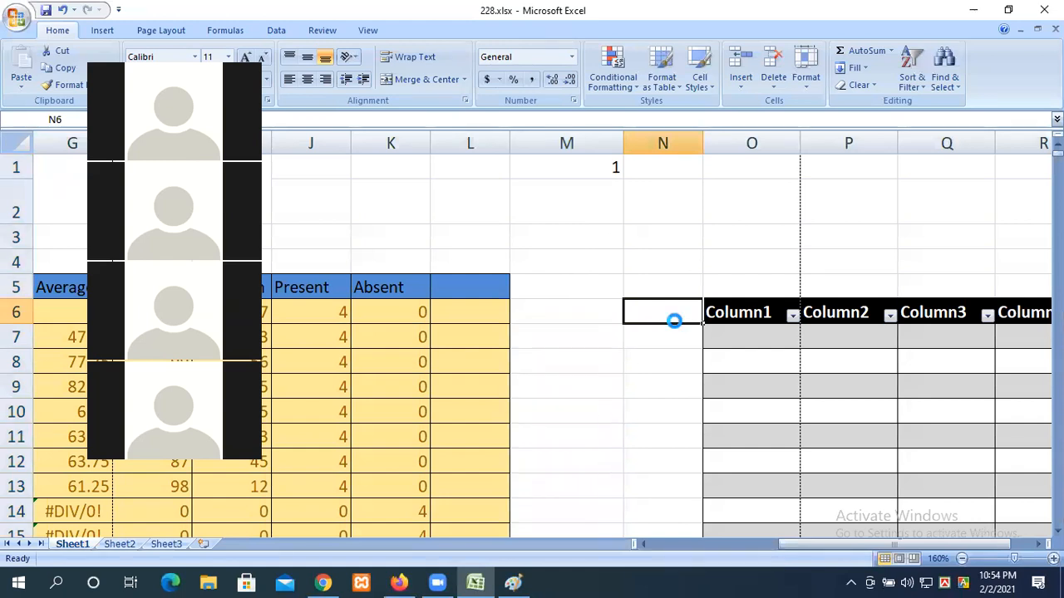
pyautogui.scroll(-3, 658, 334)
pyautogui.scroll(-6, 659, 334)
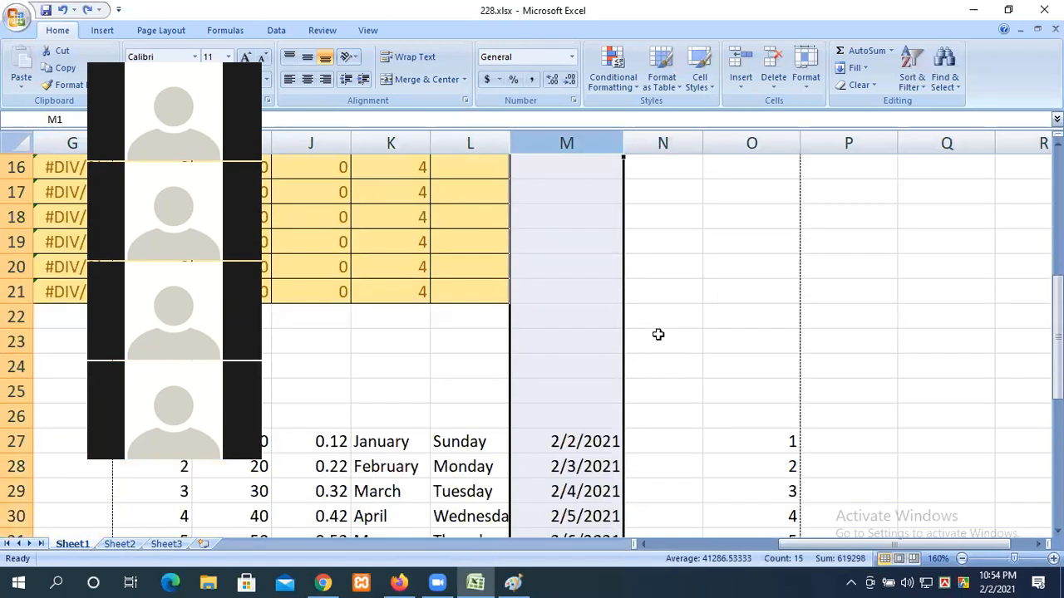
pyautogui.click(686, 347)
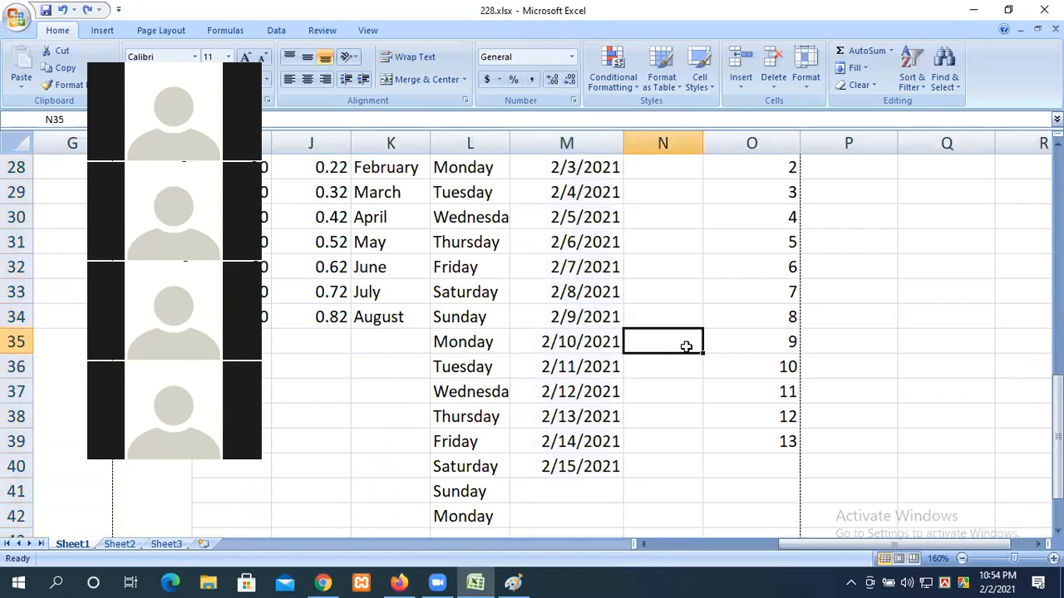
pyautogui.scroll(9, 394, 209)
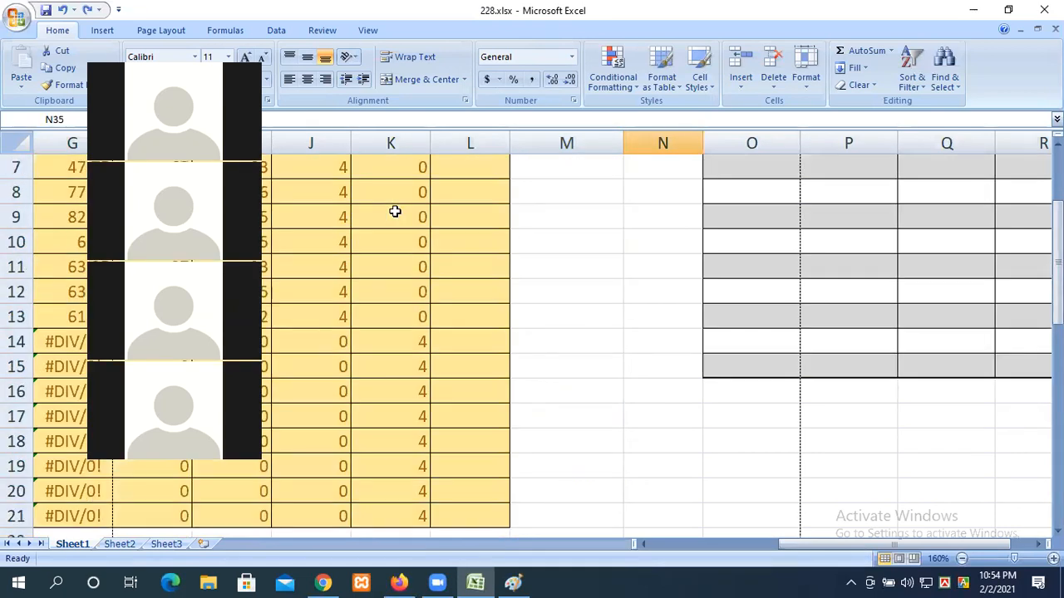
pyautogui.keyDown('ctrl'); pyautogui.scroll(-3, 447, 263); pyautogui.keyUp('ctrl')
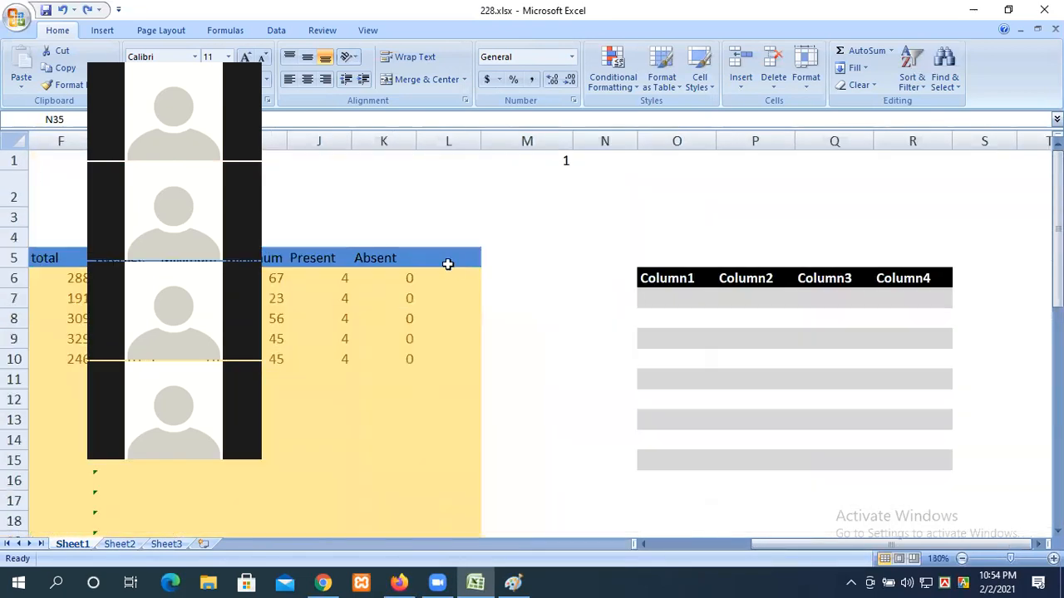
pyautogui.keyDown('ctrl'); pyautogui.scroll(-2, 678, 340); pyautogui.keyUp('ctrl')
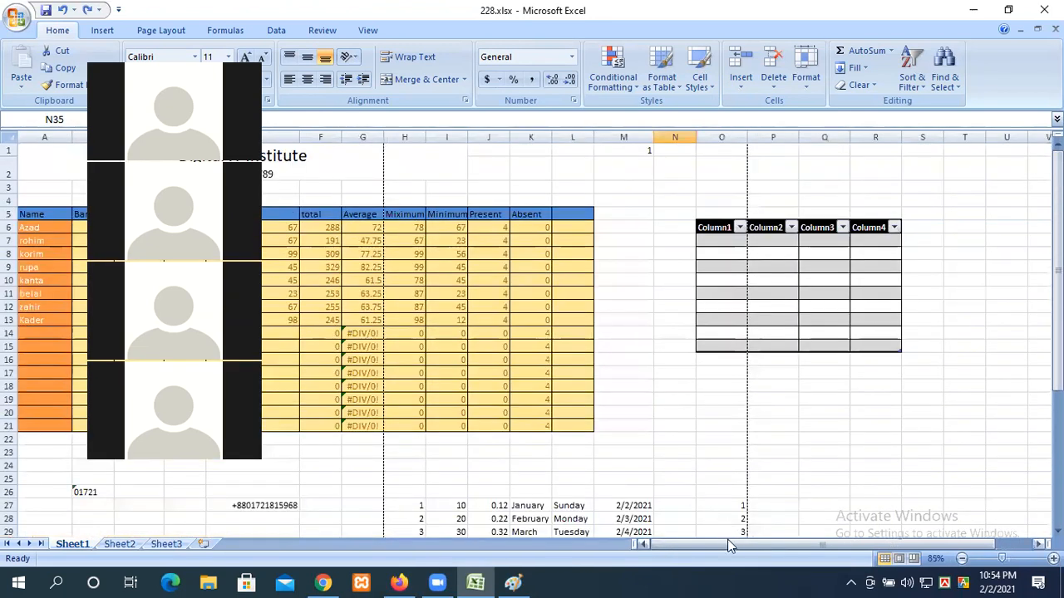